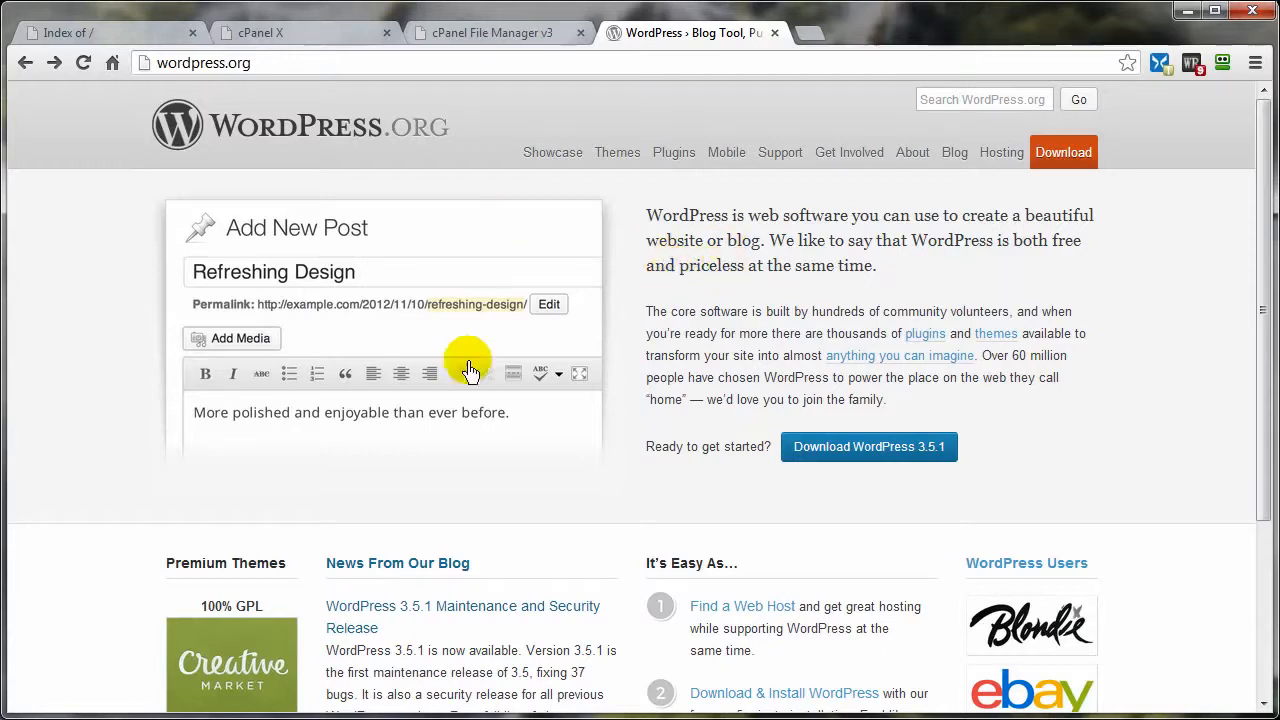
Step: Open the WordPress 3.5.1 download page and follow its 'handy guide' to installing WordPress
click(838, 452)
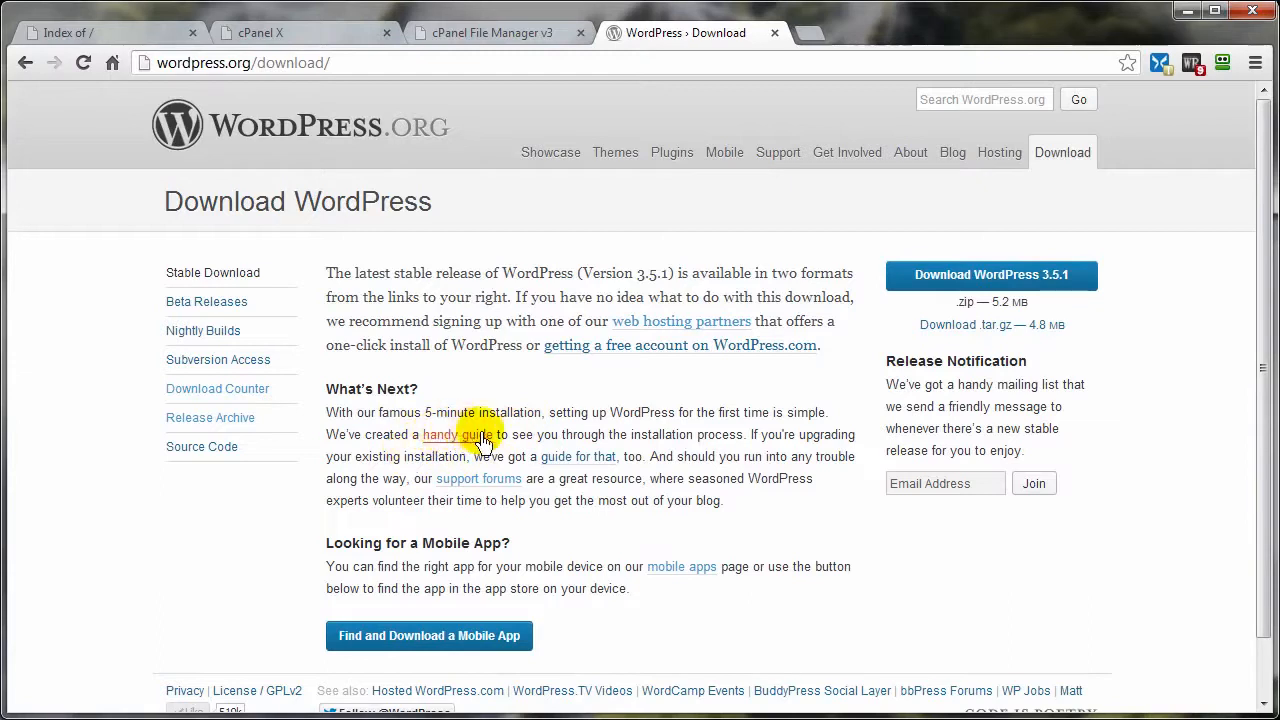
click(450, 444)
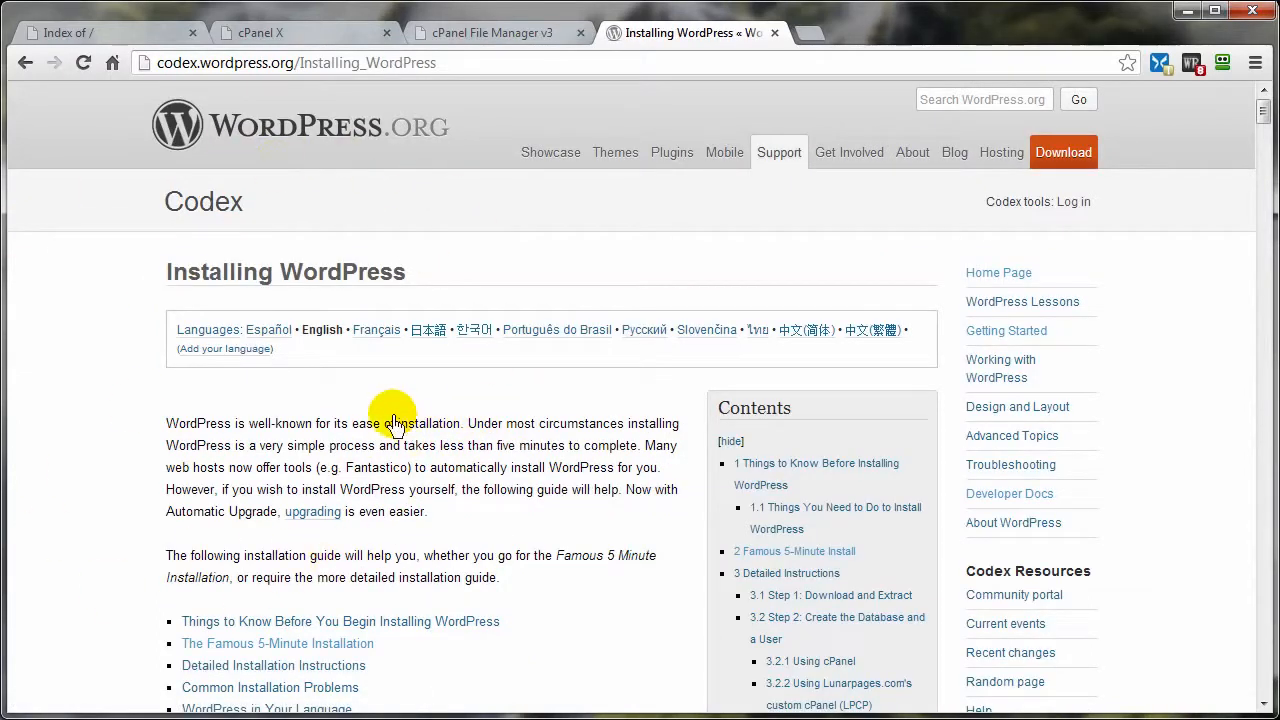
scroll(129, 429, down, 5)
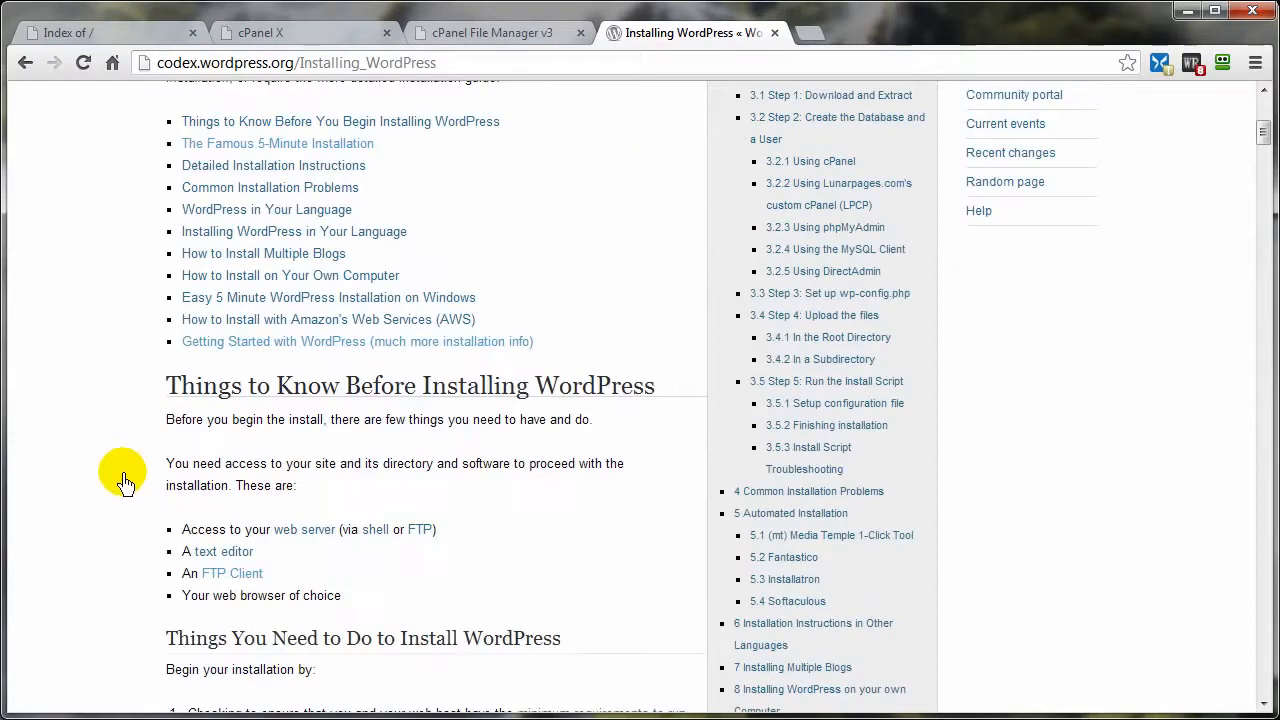
scroll(122, 620, up, 2)
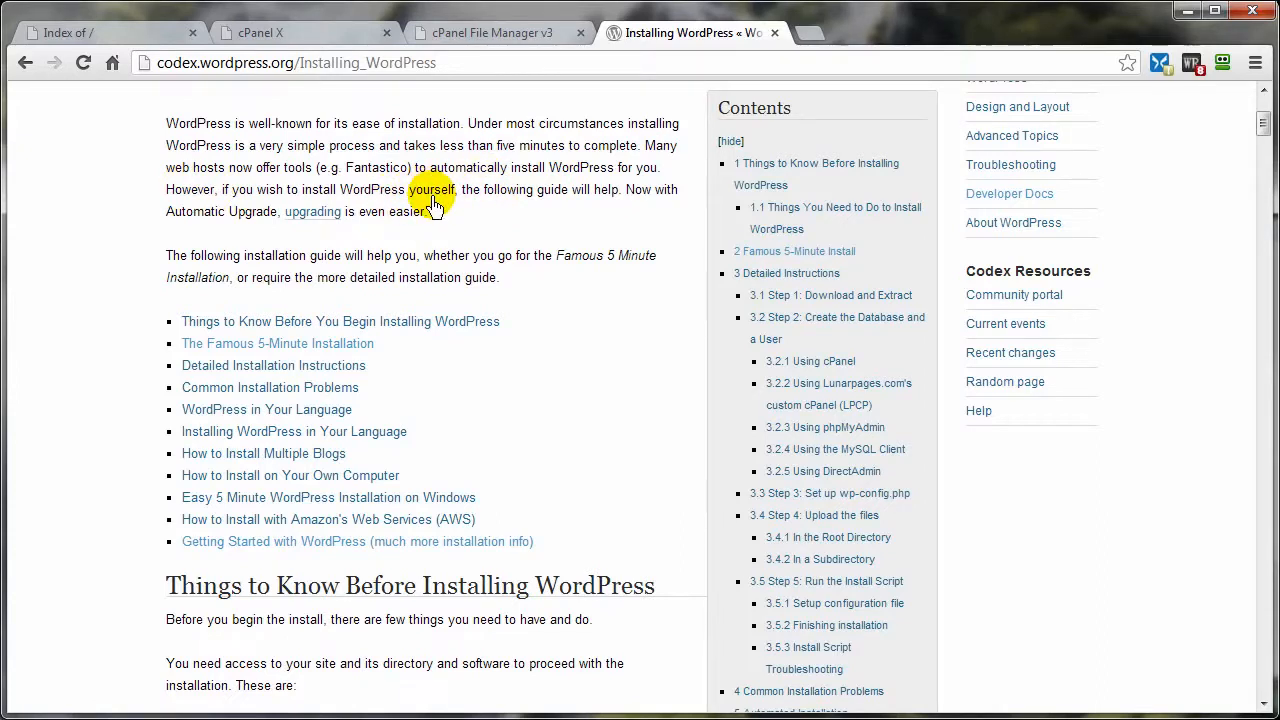
scroll(480, 205, up, 3)
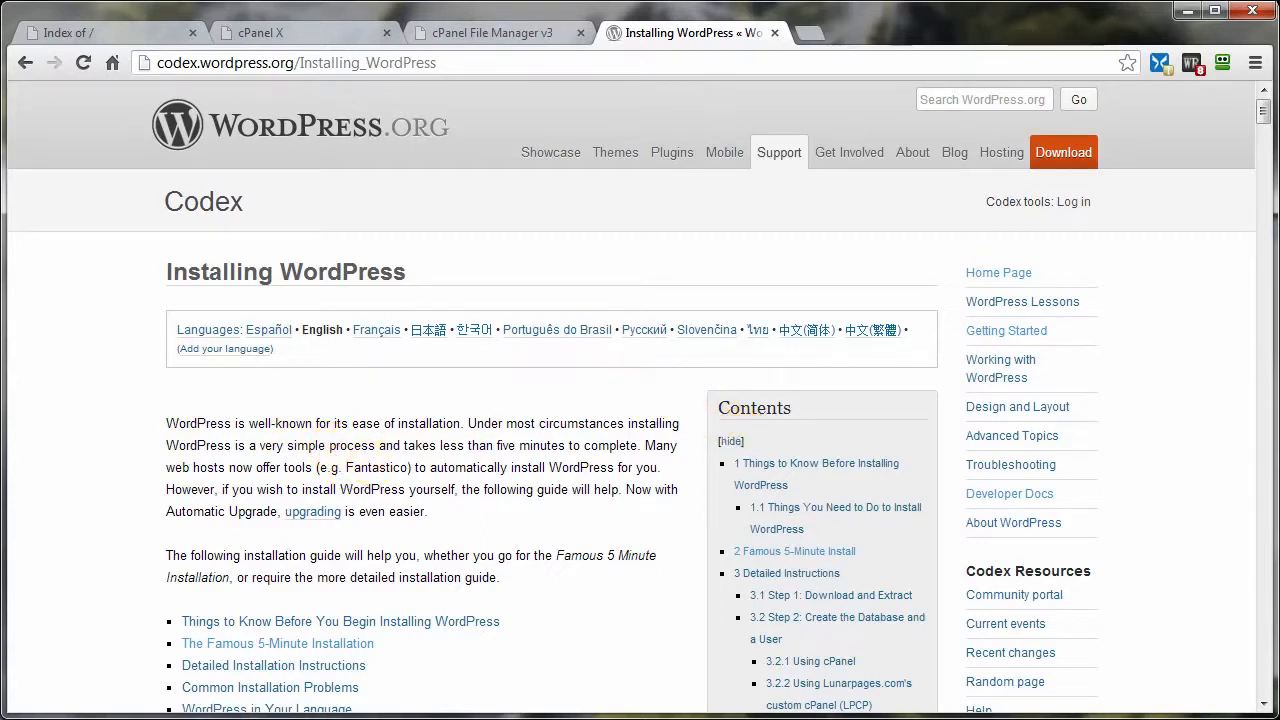
Step: Check the uploaded WordPress files in FileZilla's public_html, then return to the cPanel tab in Chrome
key(alt+Tab)
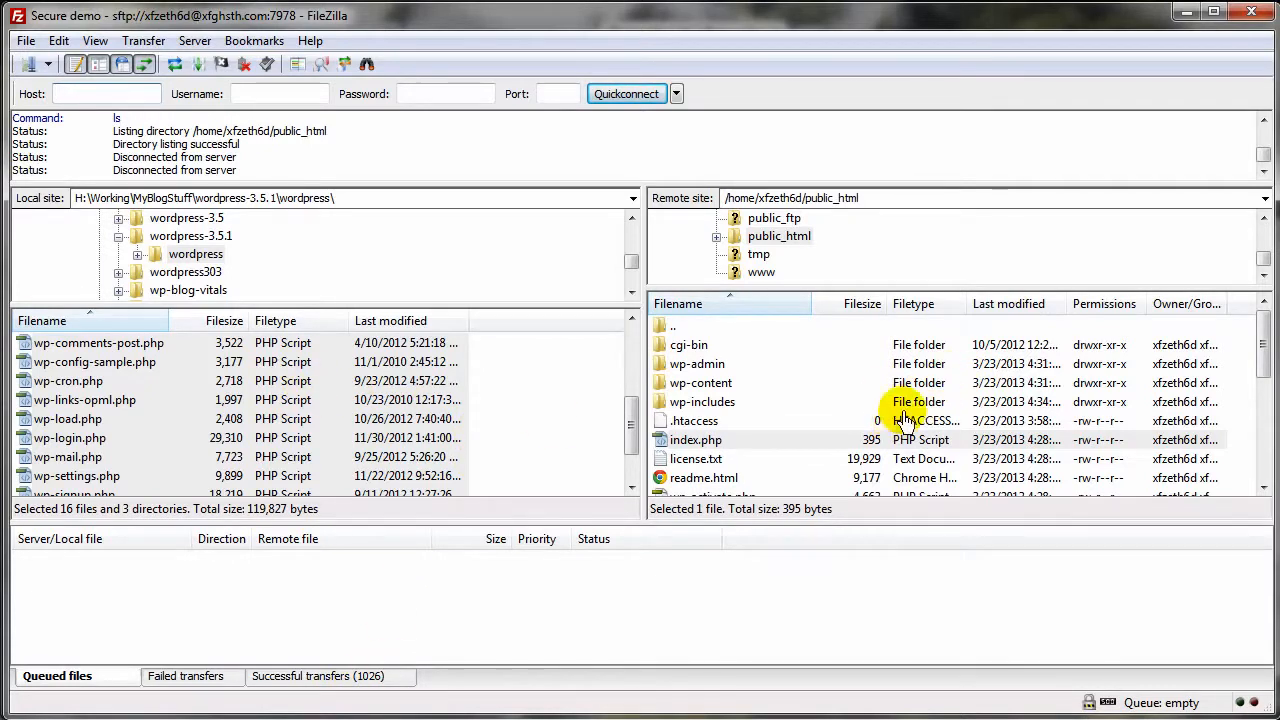
click(1186, 12)
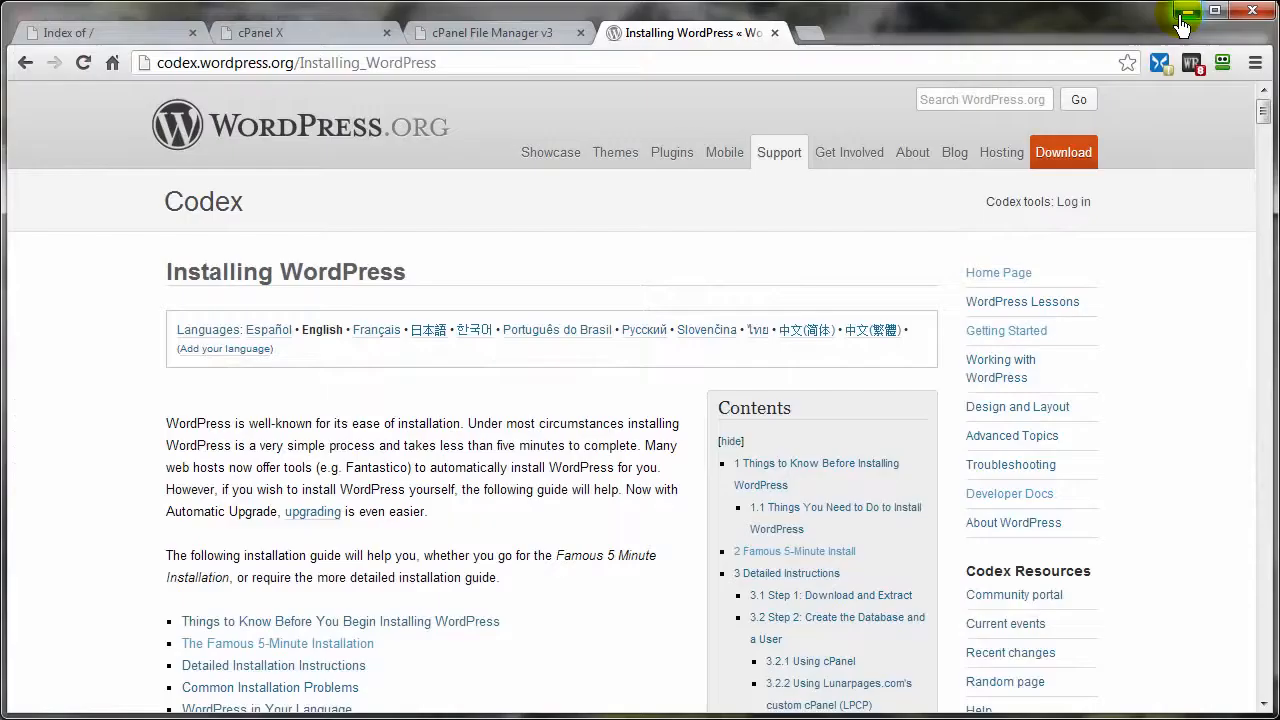
click(277, 38)
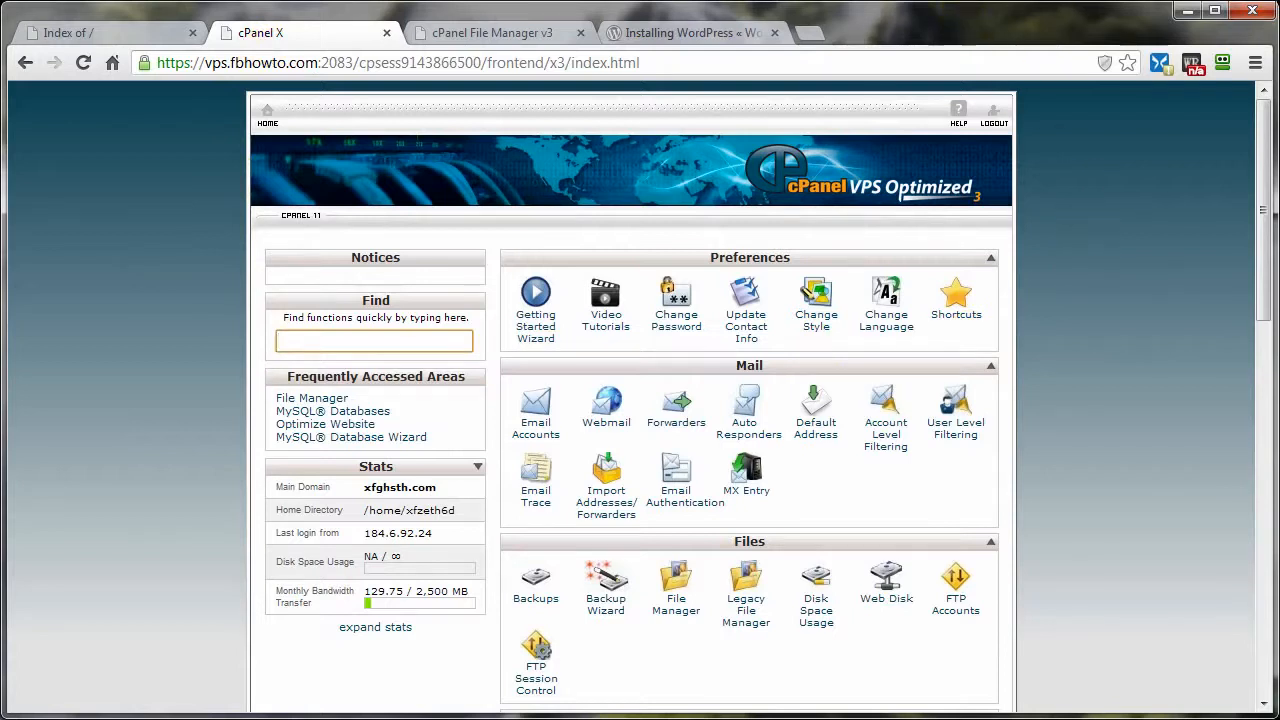
drag(957, 2, 967, 37)
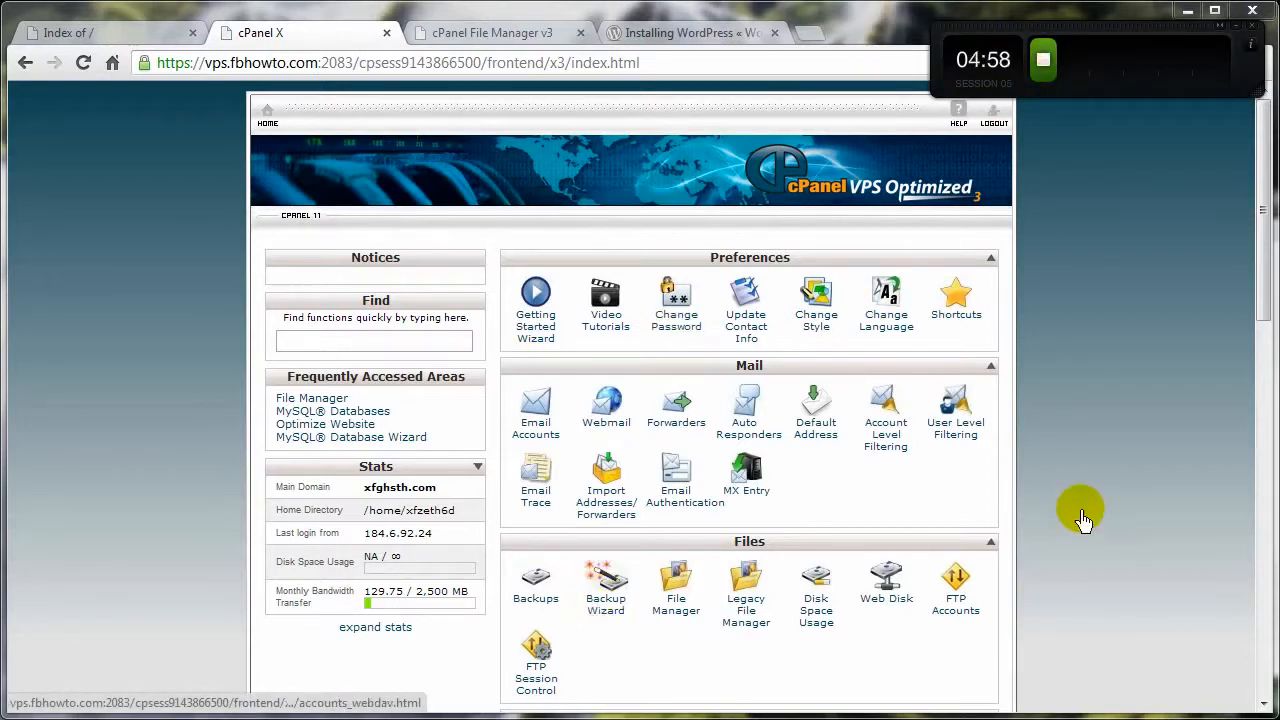
scroll(1101, 517, down, 2)
scroll(1101, 517, down, 5)
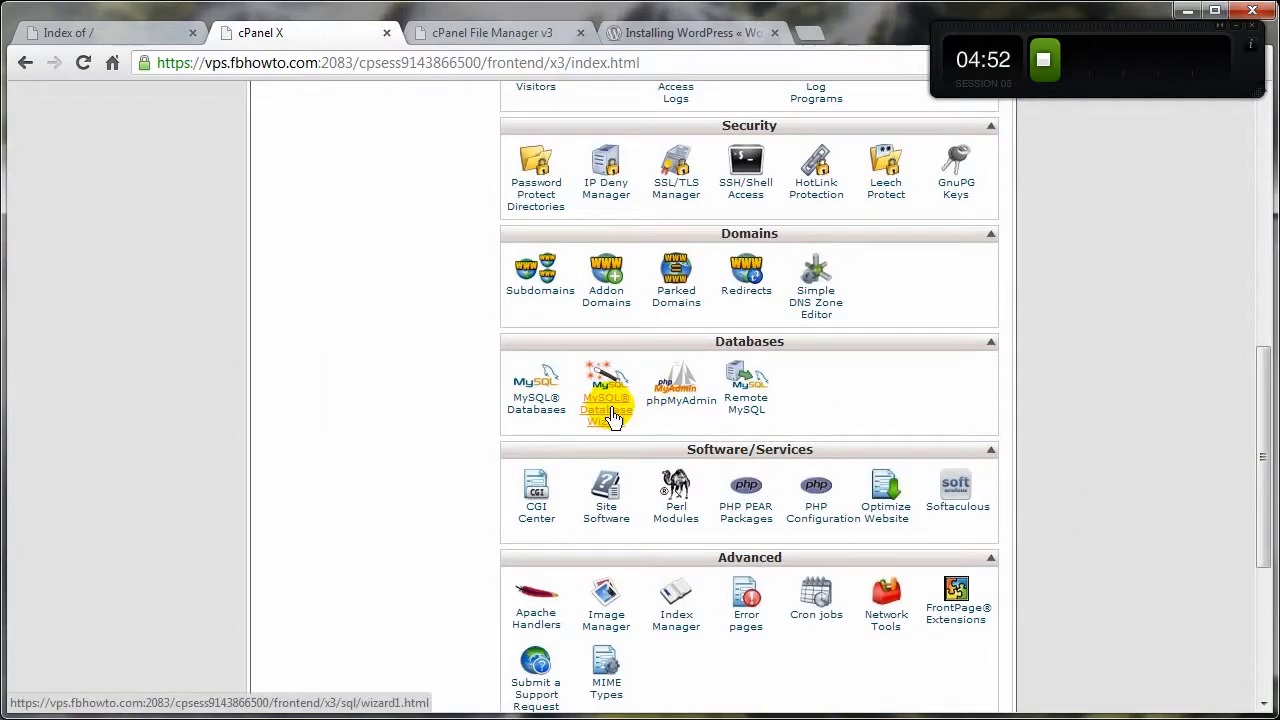
Step: Create a MySQL database named tester, producing xfzeth6d_dtester
click(530, 416)
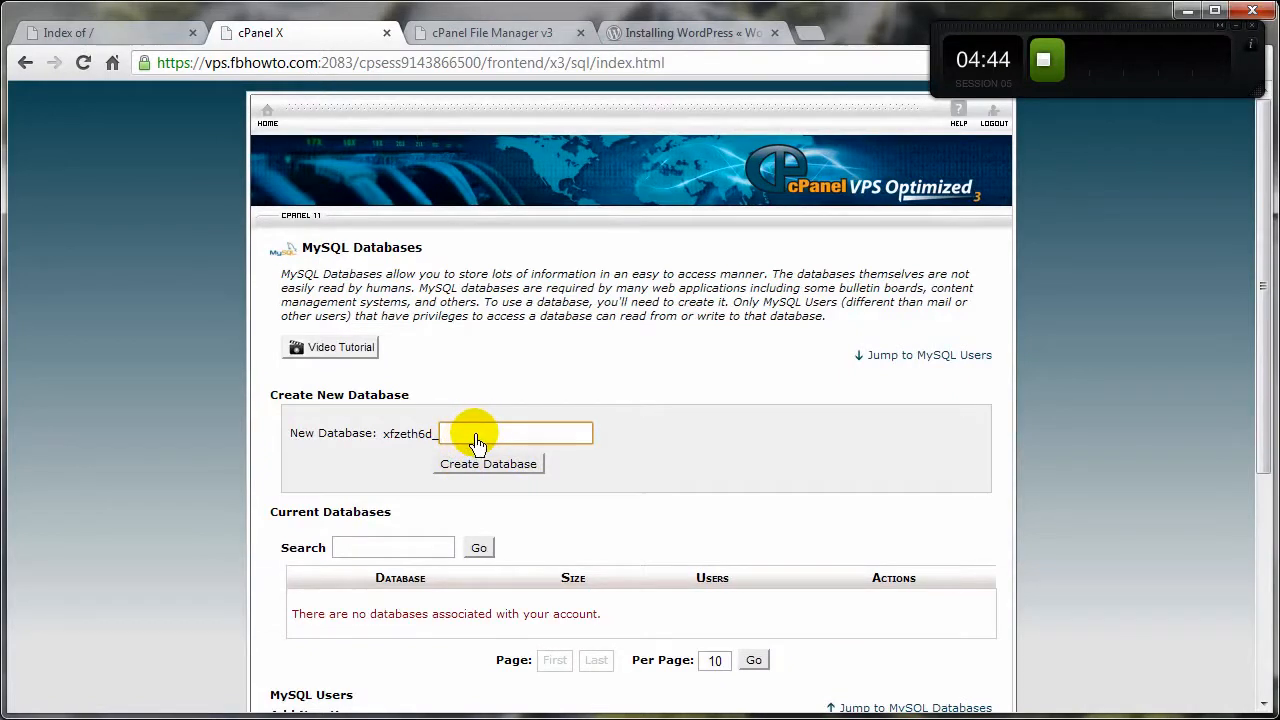
text(tester)
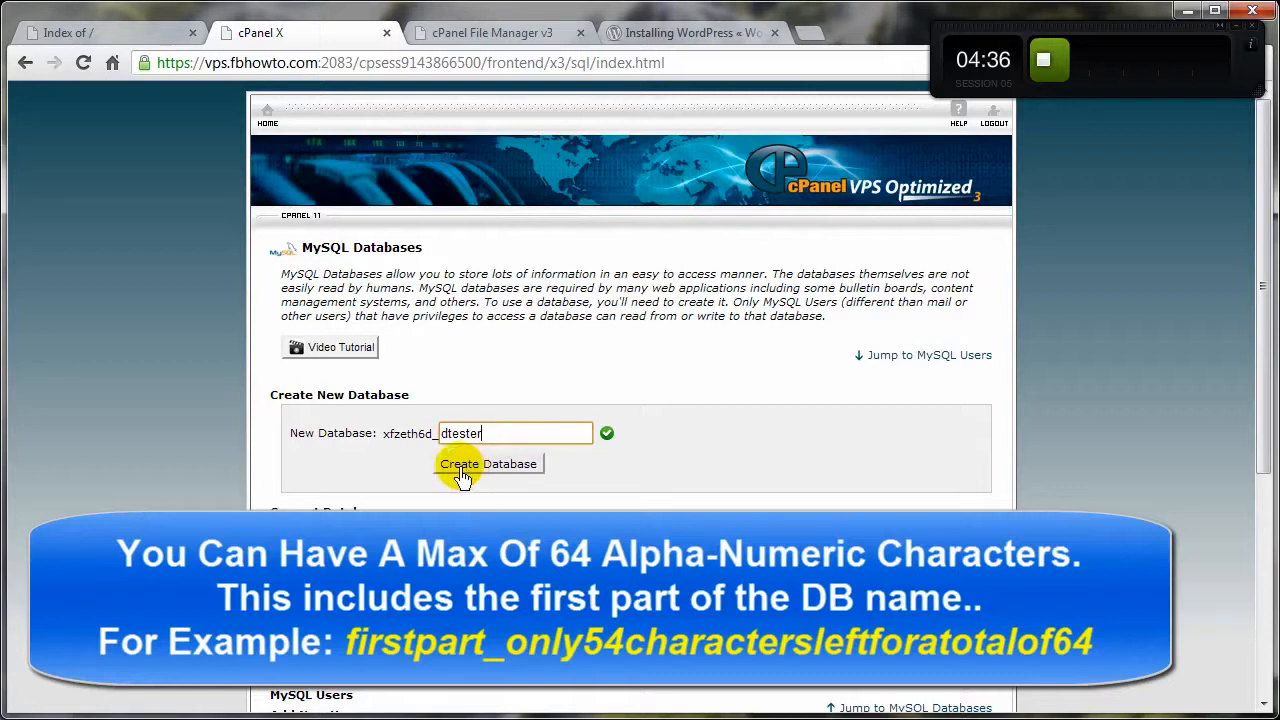
click(466, 476)
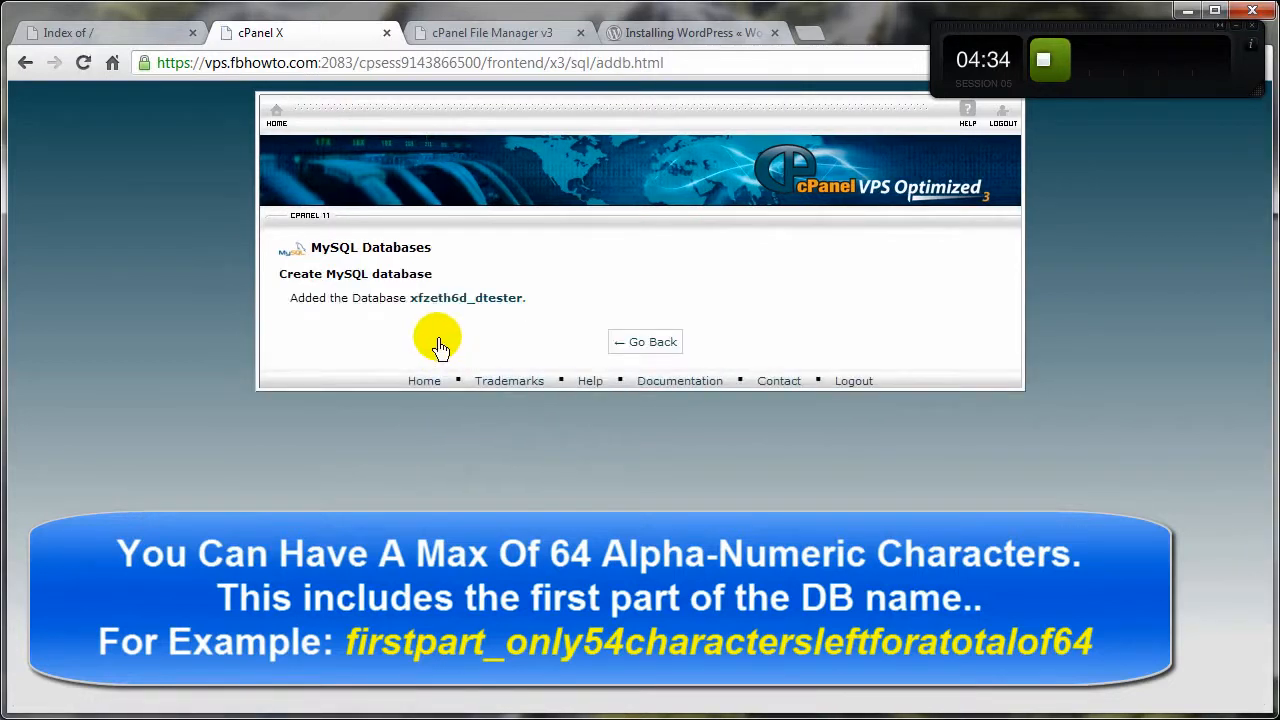
Step: Copy the full database name xfzeth6d_dtester and bring up the Notepad database notes
drag(437, 307, 483, 305)
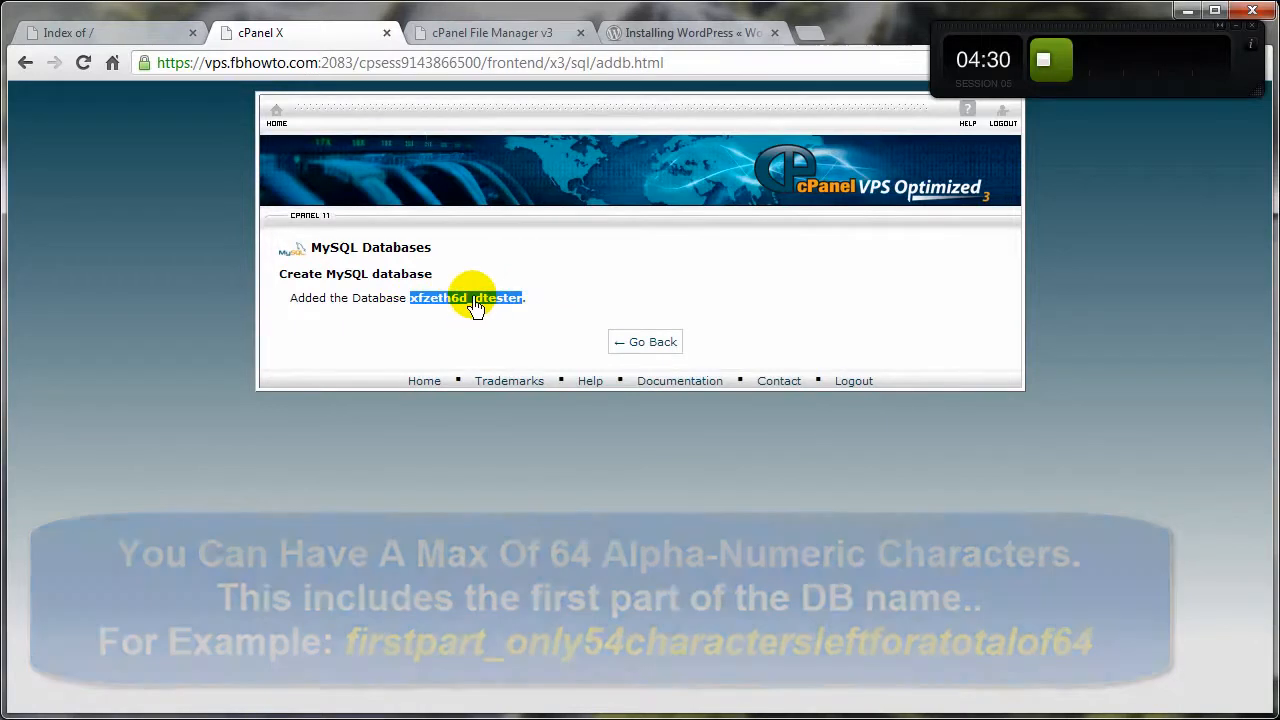
right_click(474, 306)
click(522, 309)
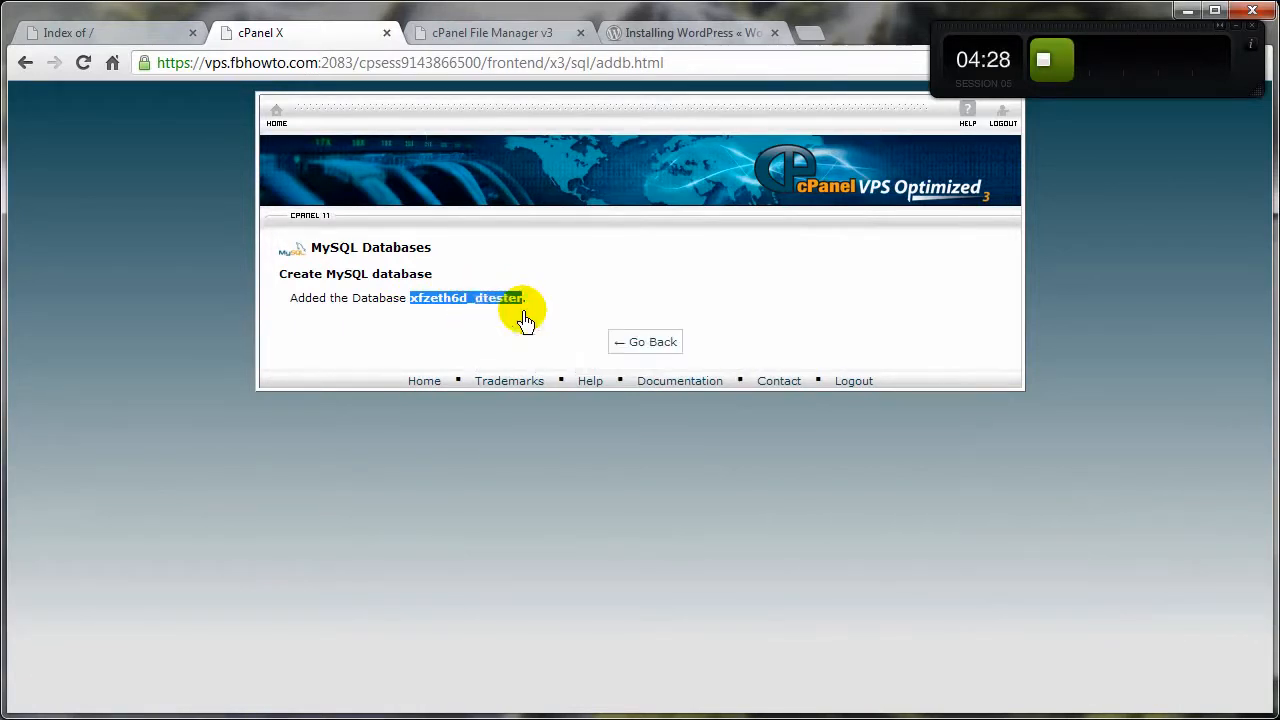
click(649, 352)
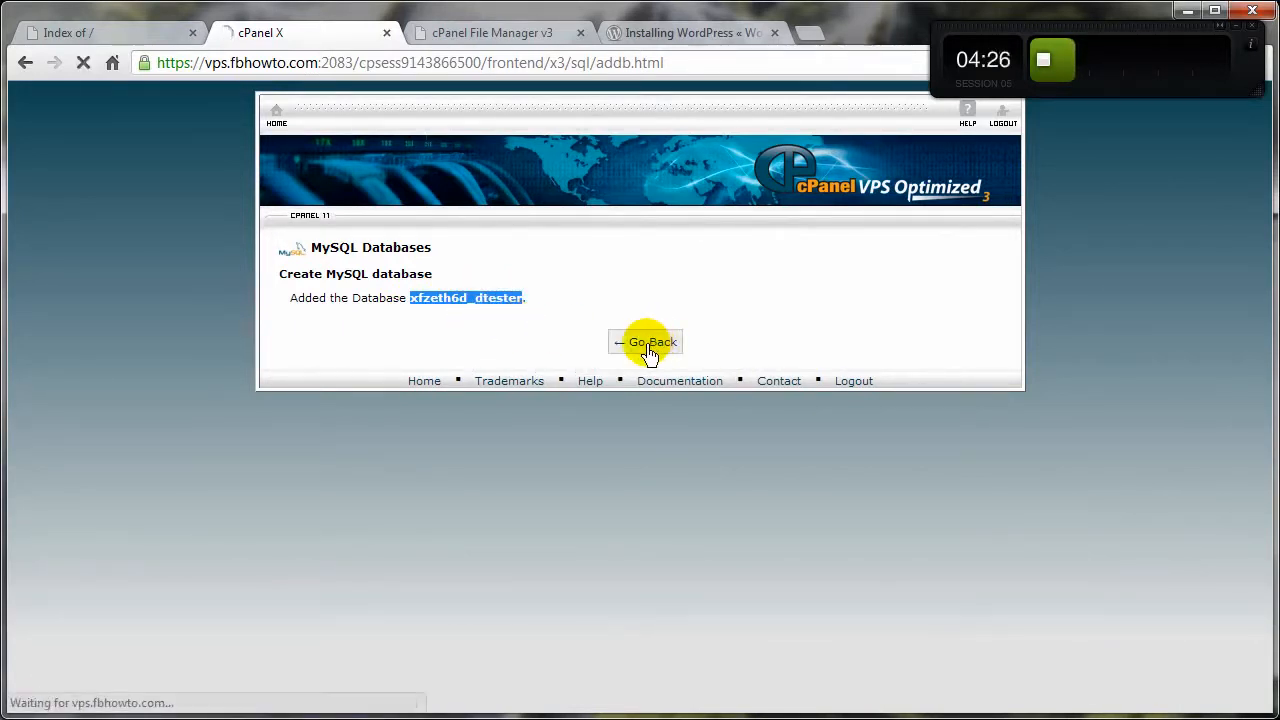
key(alt+Tab)
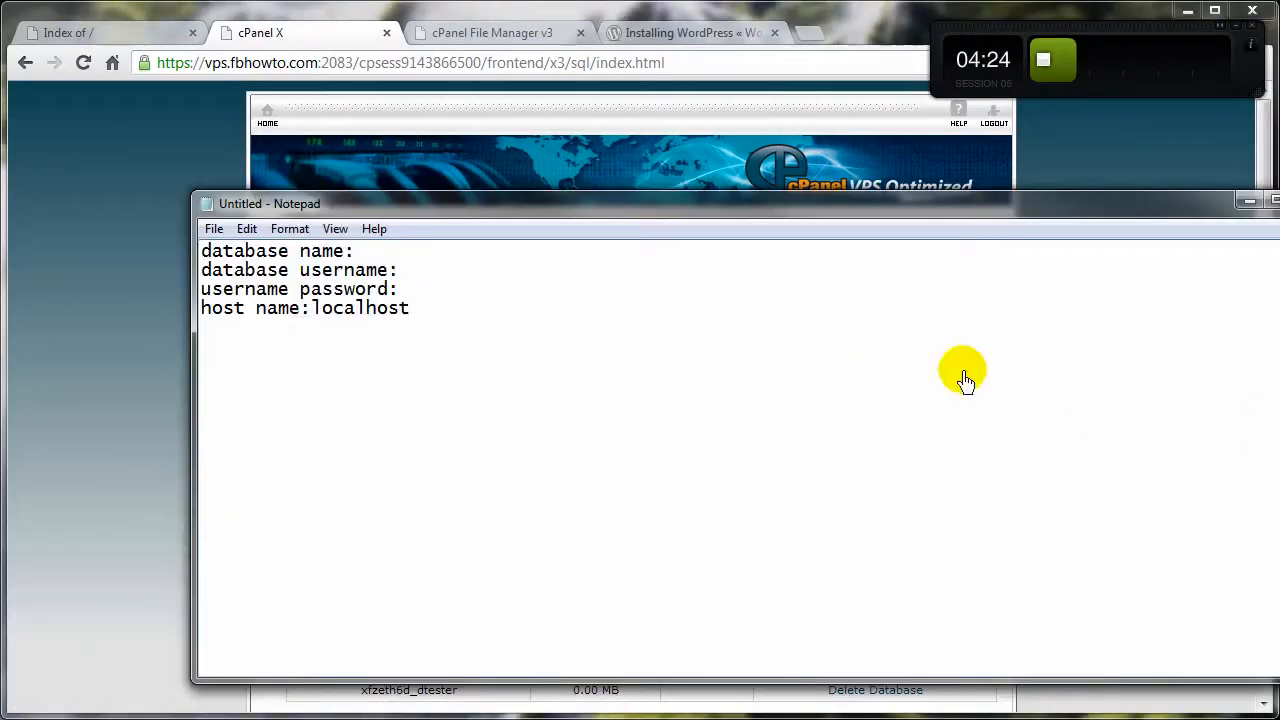
right_click(365, 260)
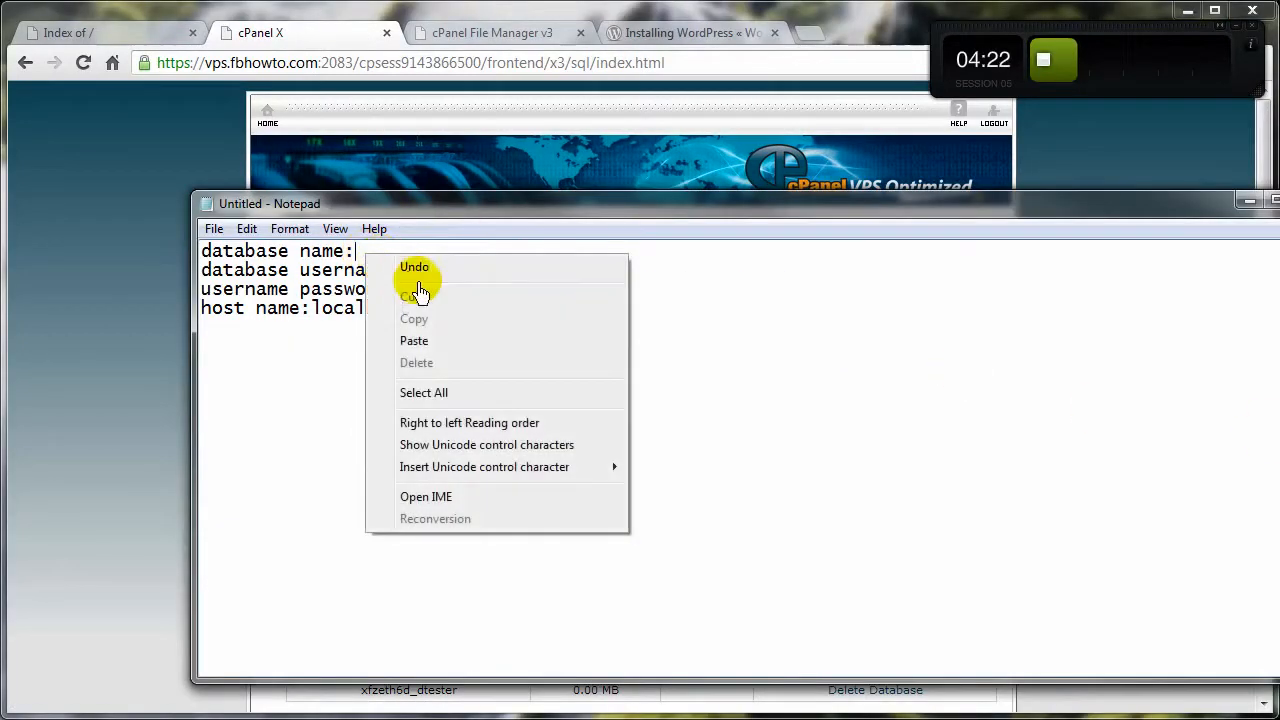
click(429, 343)
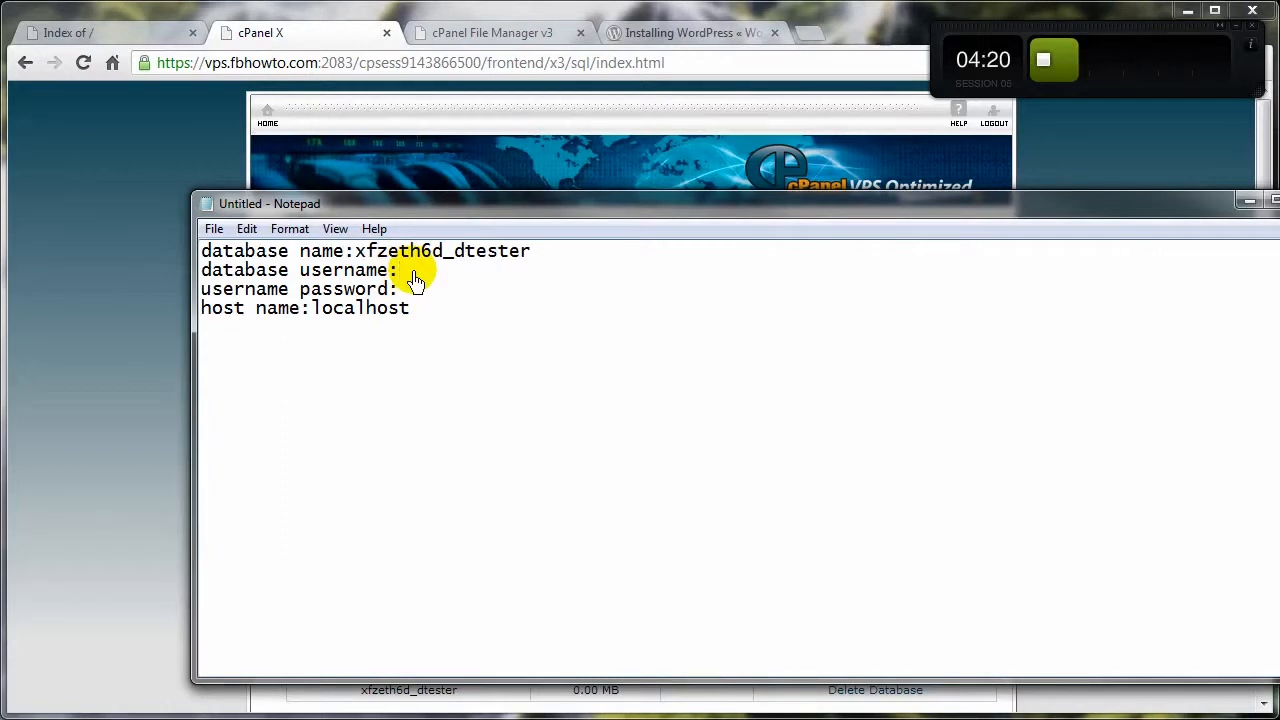
right_click(413, 272)
click(463, 358)
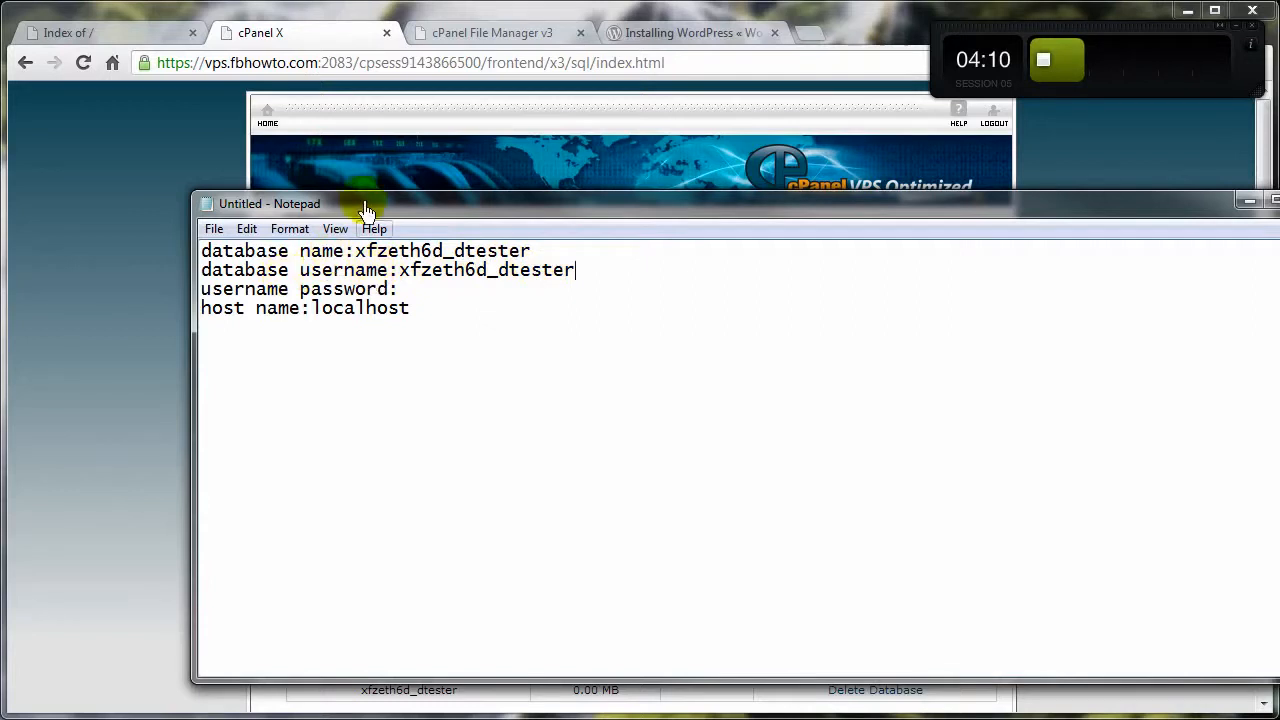
click(123, 177)
Step: Generate a random password for the new MySQL user and copy it
scroll(663, 491, down, 4)
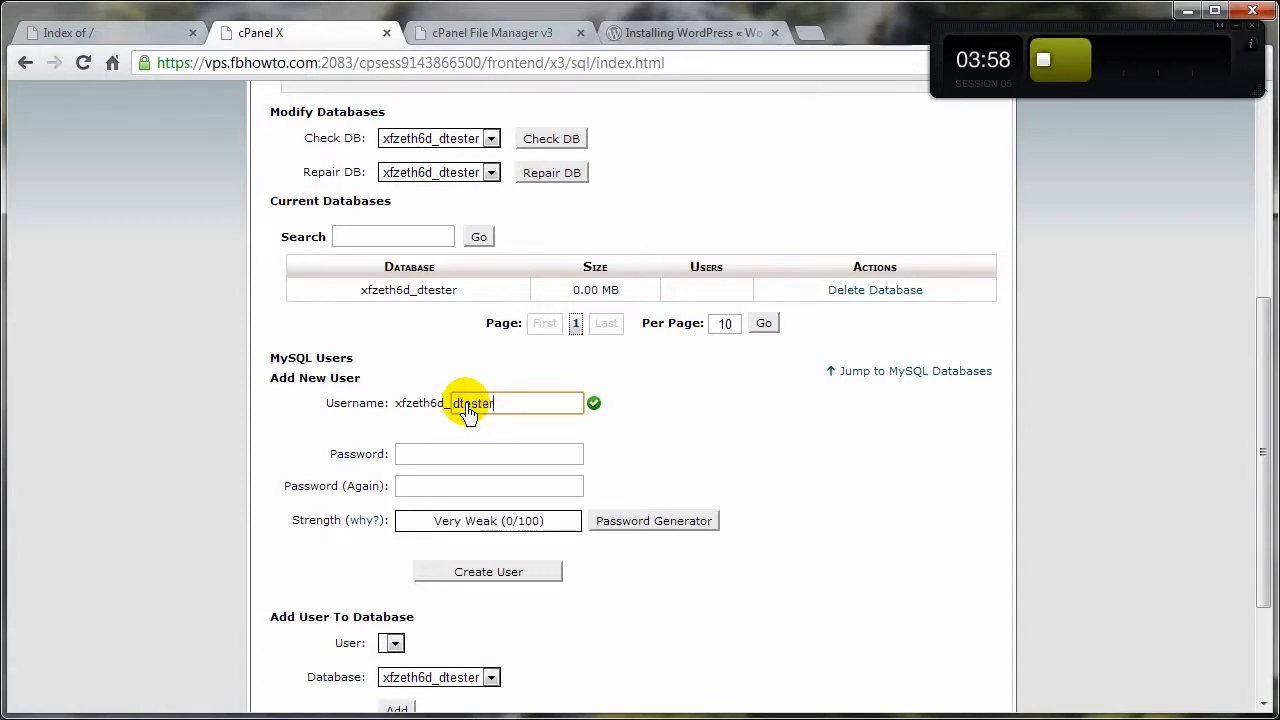
click(632, 530)
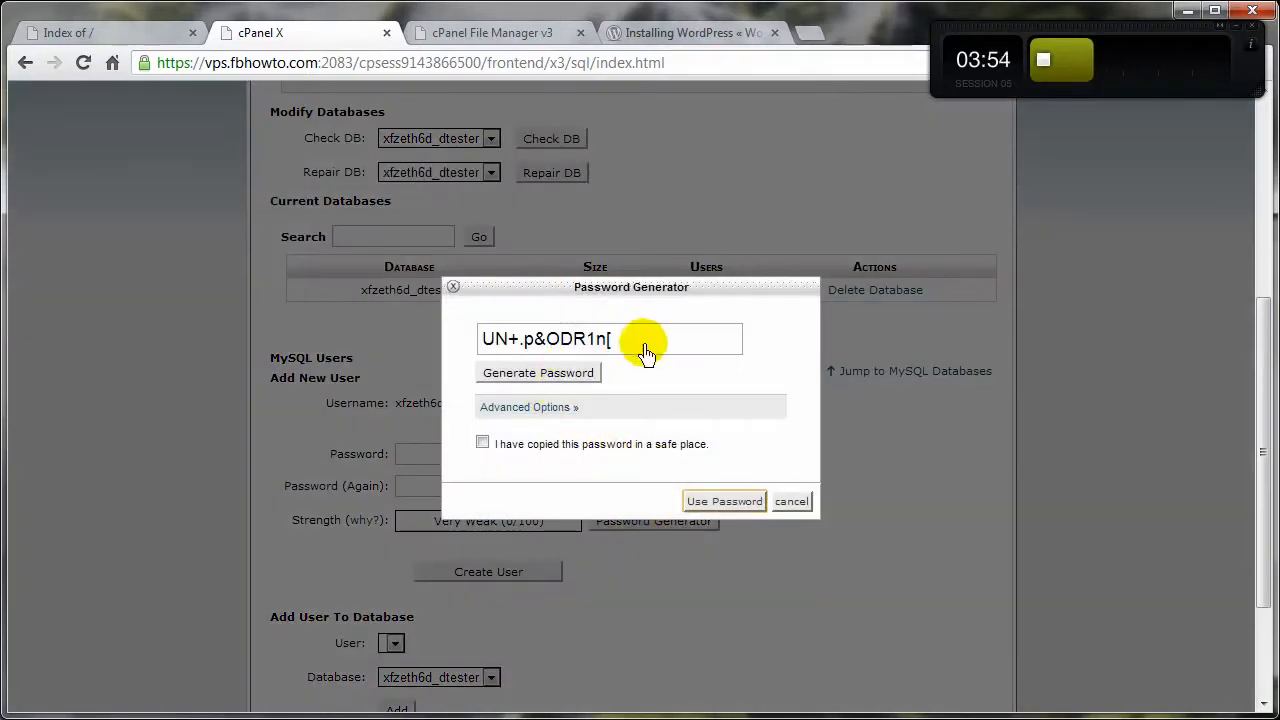
drag(640, 343, 471, 345)
right_click(528, 346)
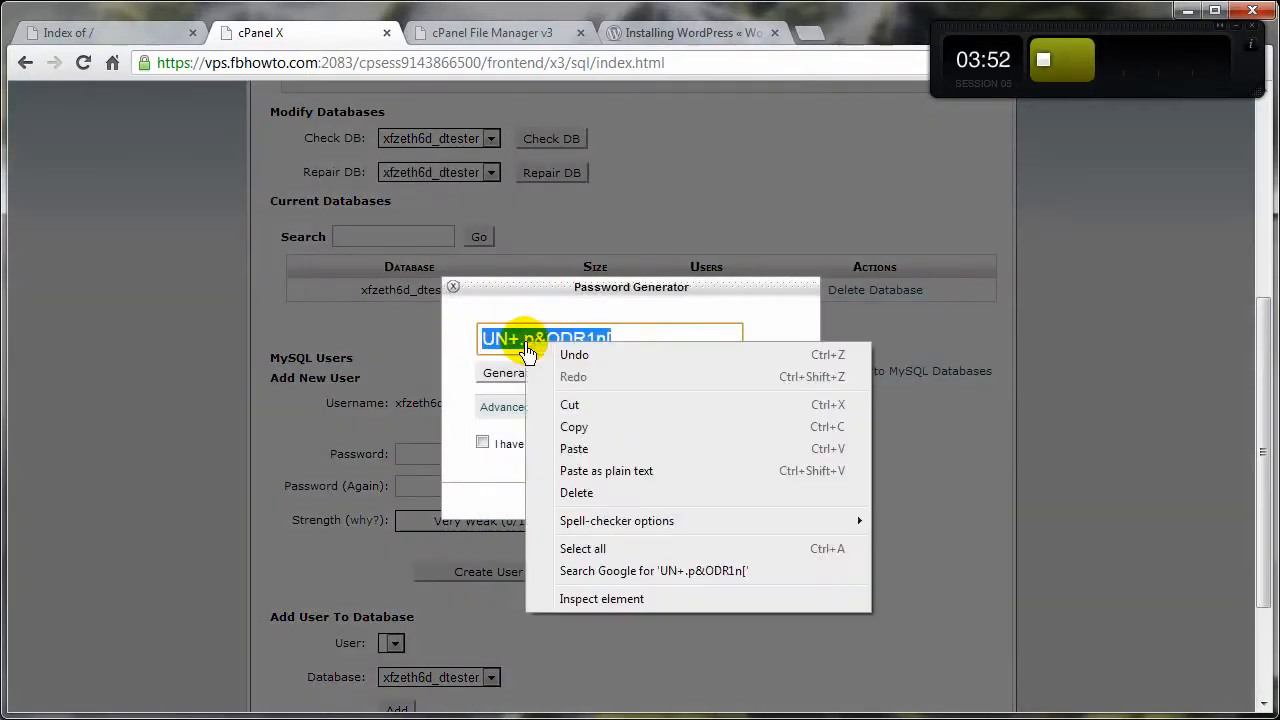
click(575, 425)
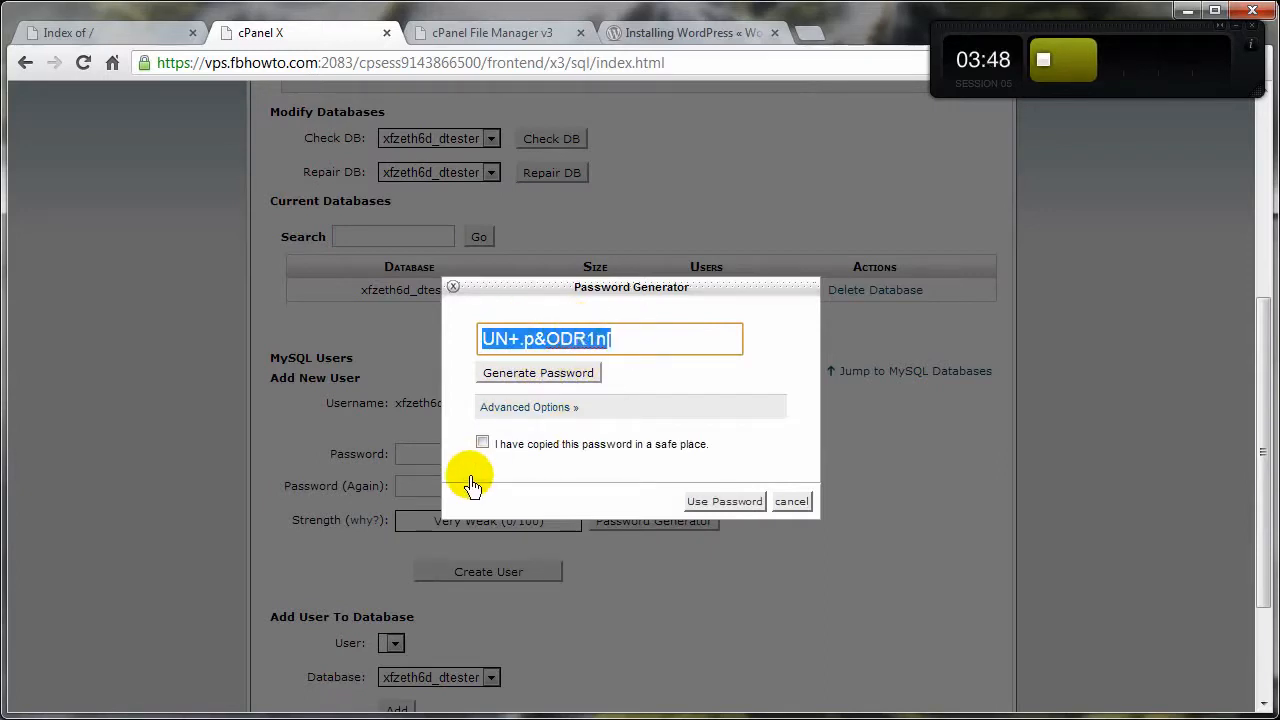
Step: Apply the Very Strong generated password, skip saving it in RoboForm, and create the user
click(482, 443)
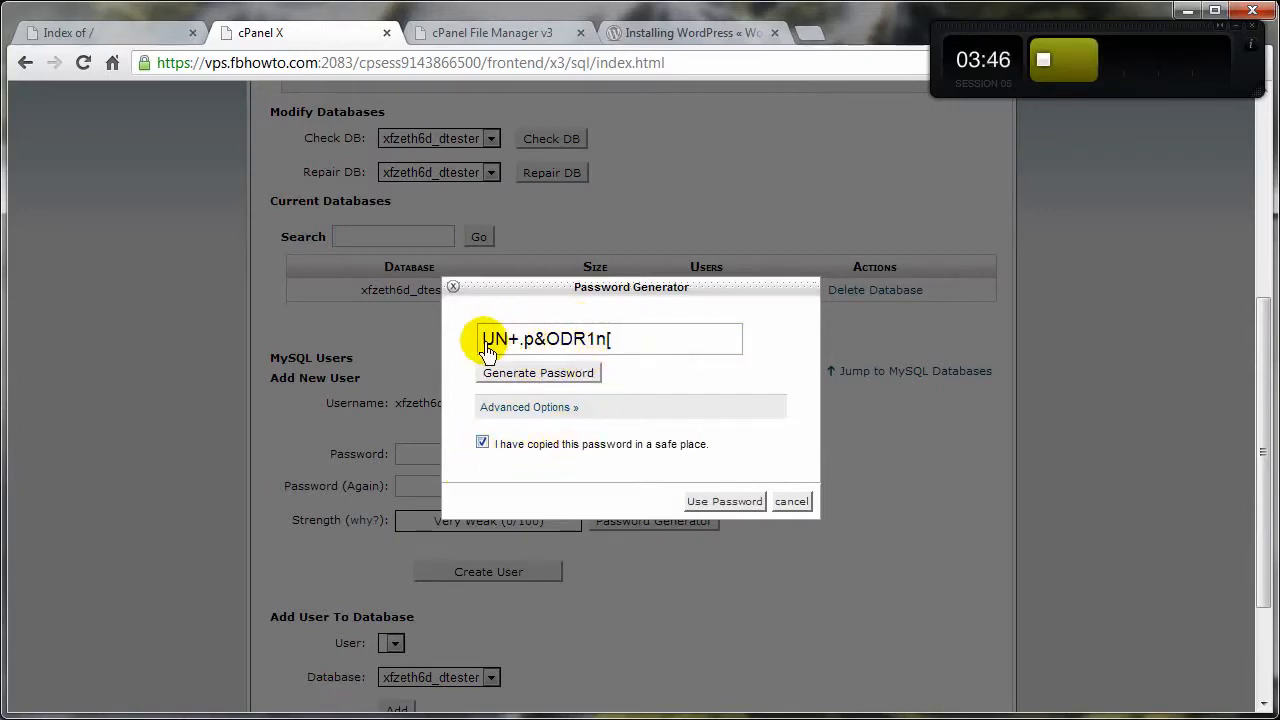
click(722, 501)
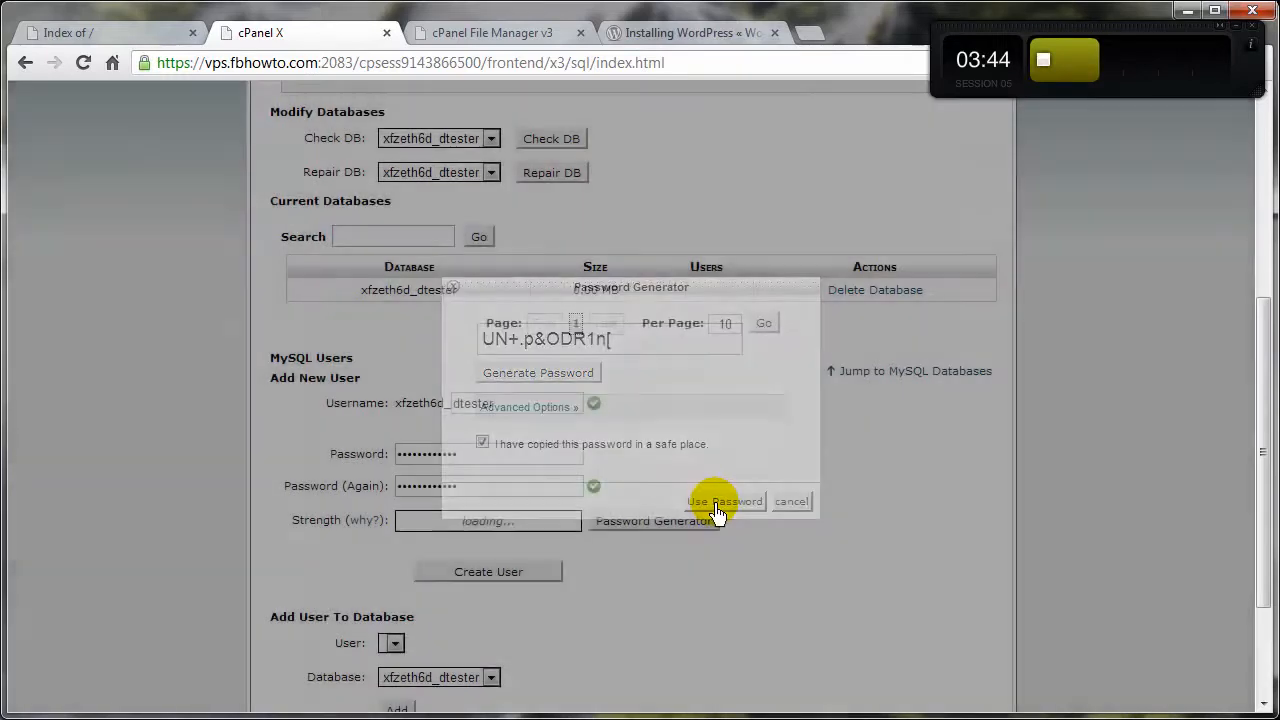
click(470, 575)
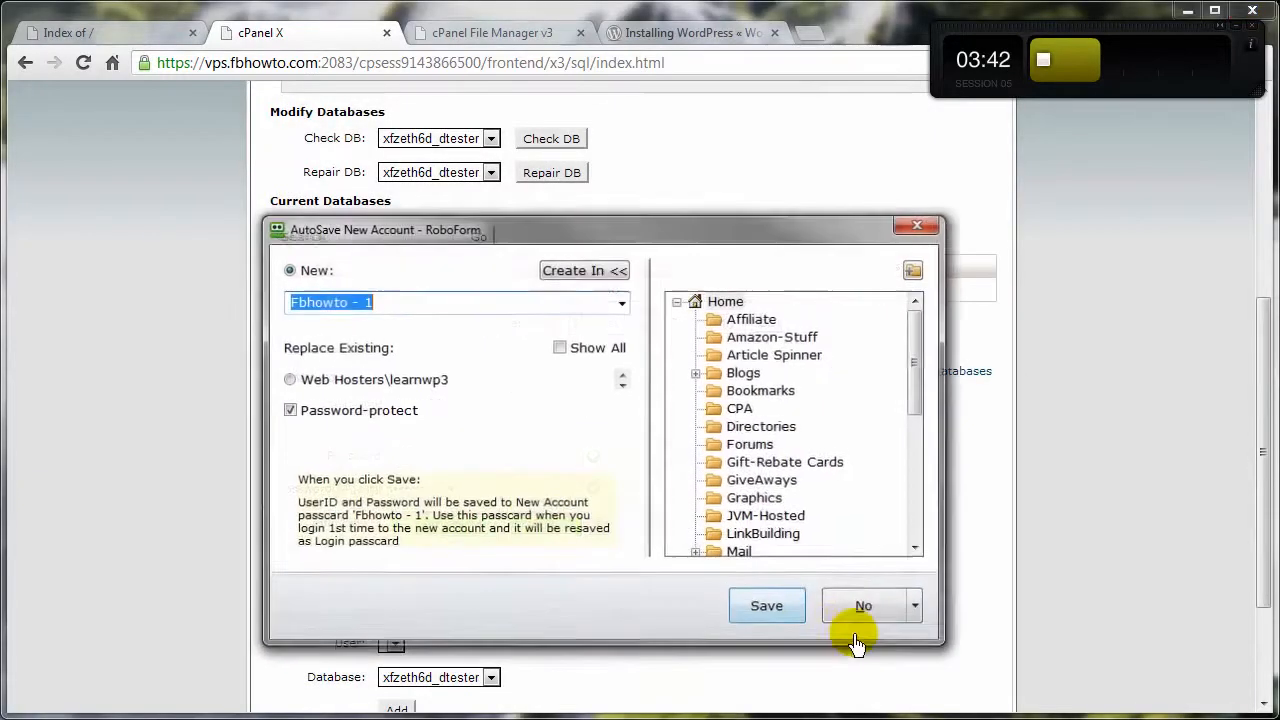
click(866, 608)
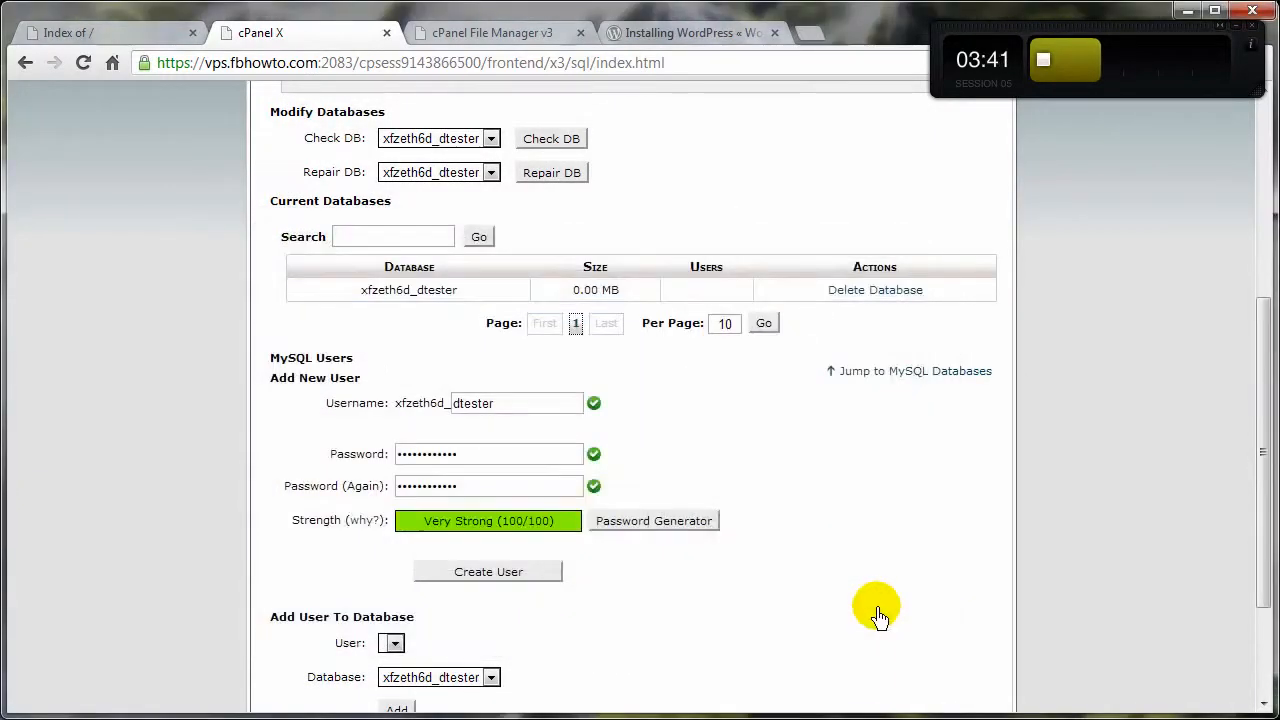
click(508, 588)
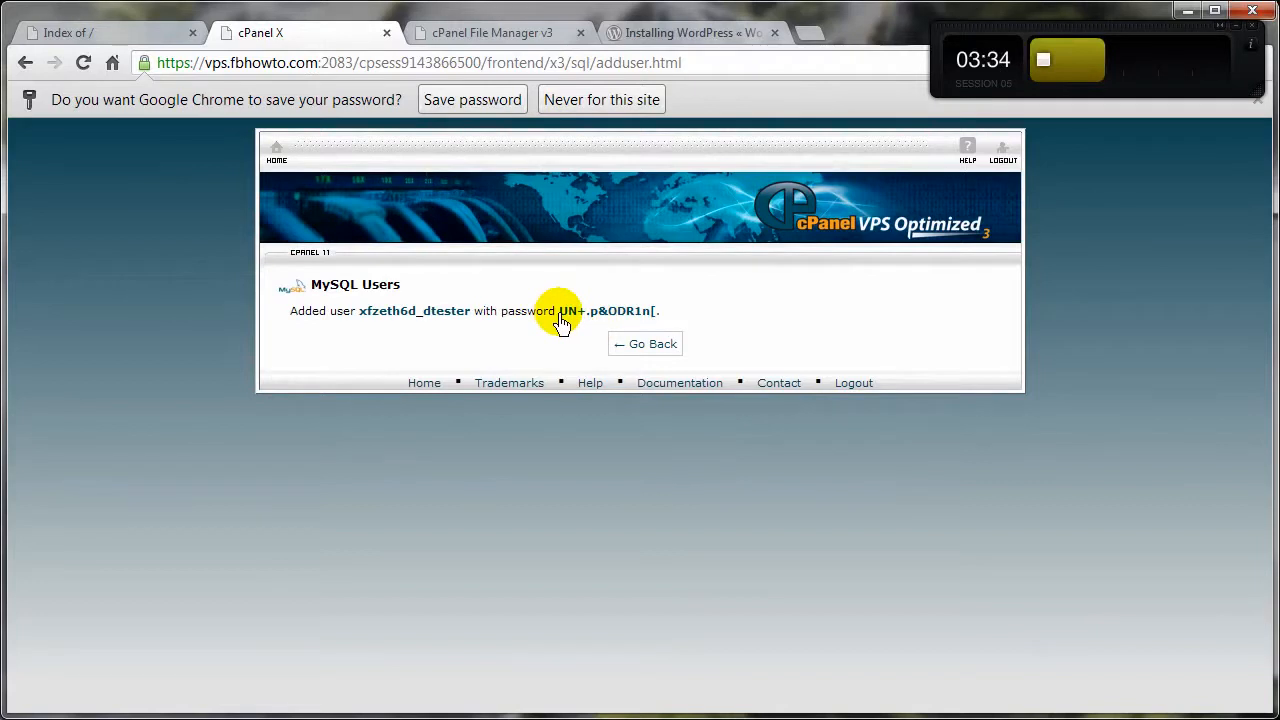
Step: Copy the xfzeth6d_dtester user's password into Notepad after 'username password:'
drag(562, 320, 652, 318)
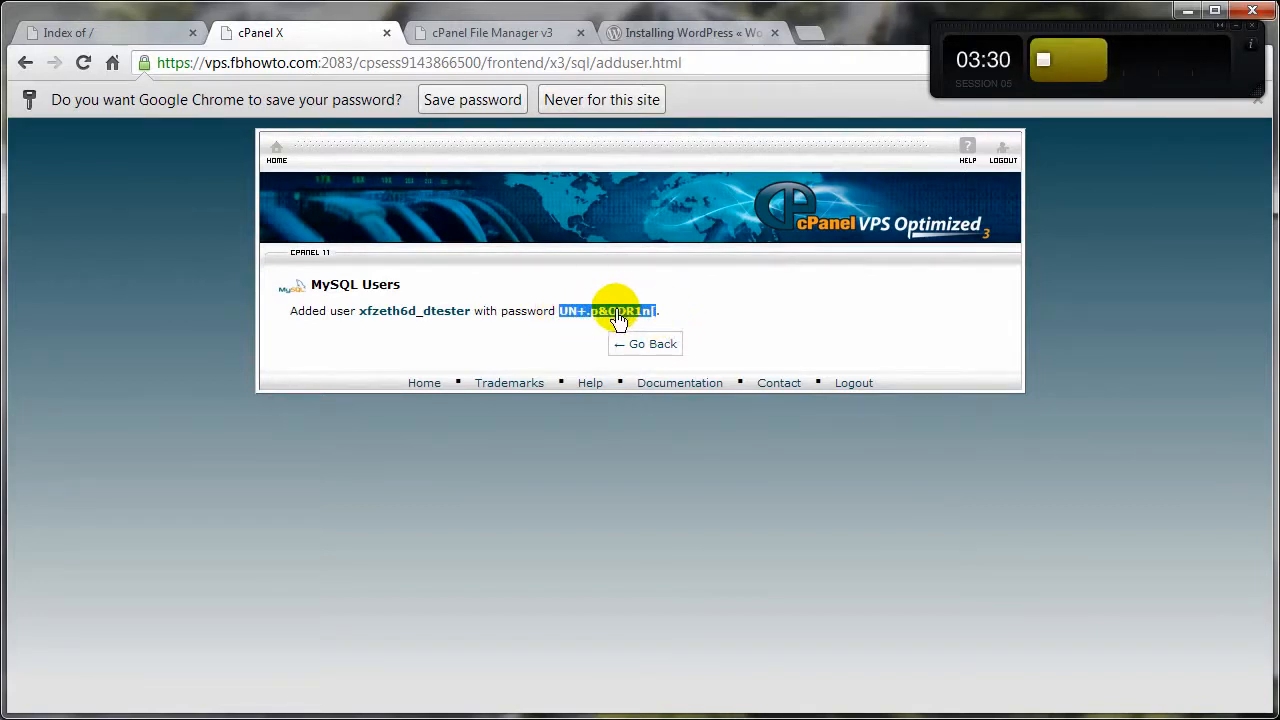
right_click(619, 318)
click(674, 325)
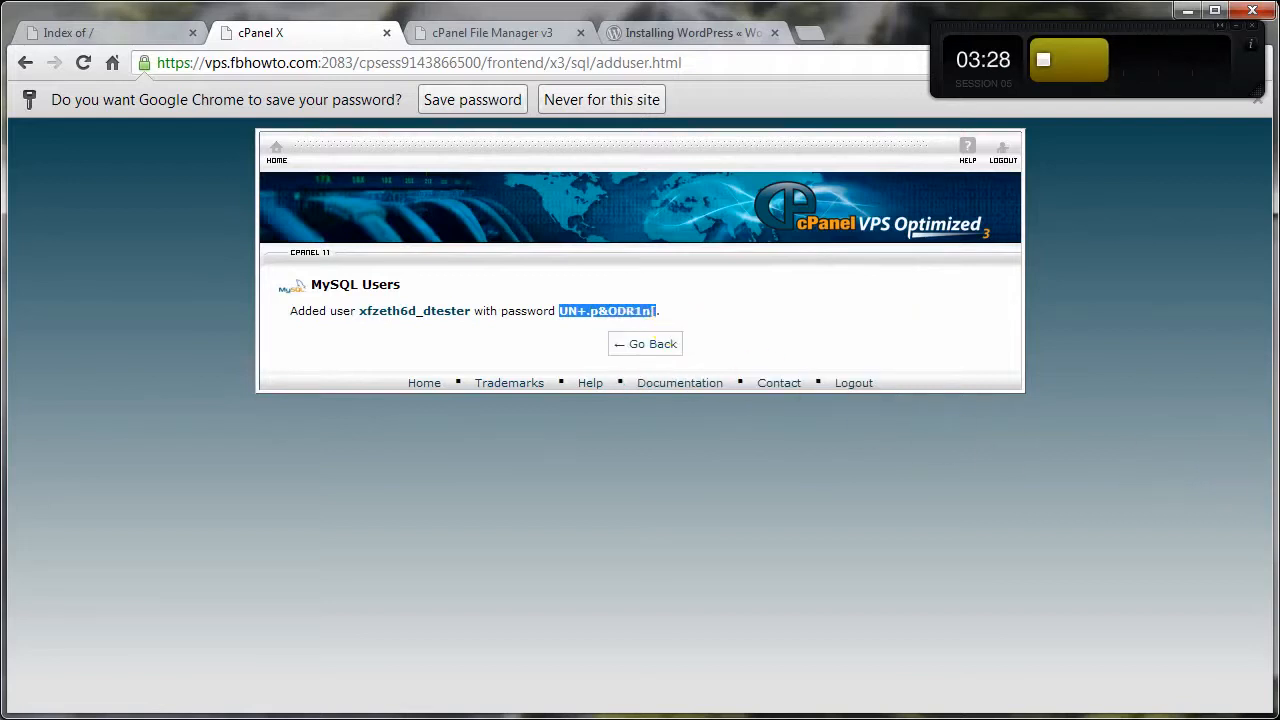
key(alt+Tab)
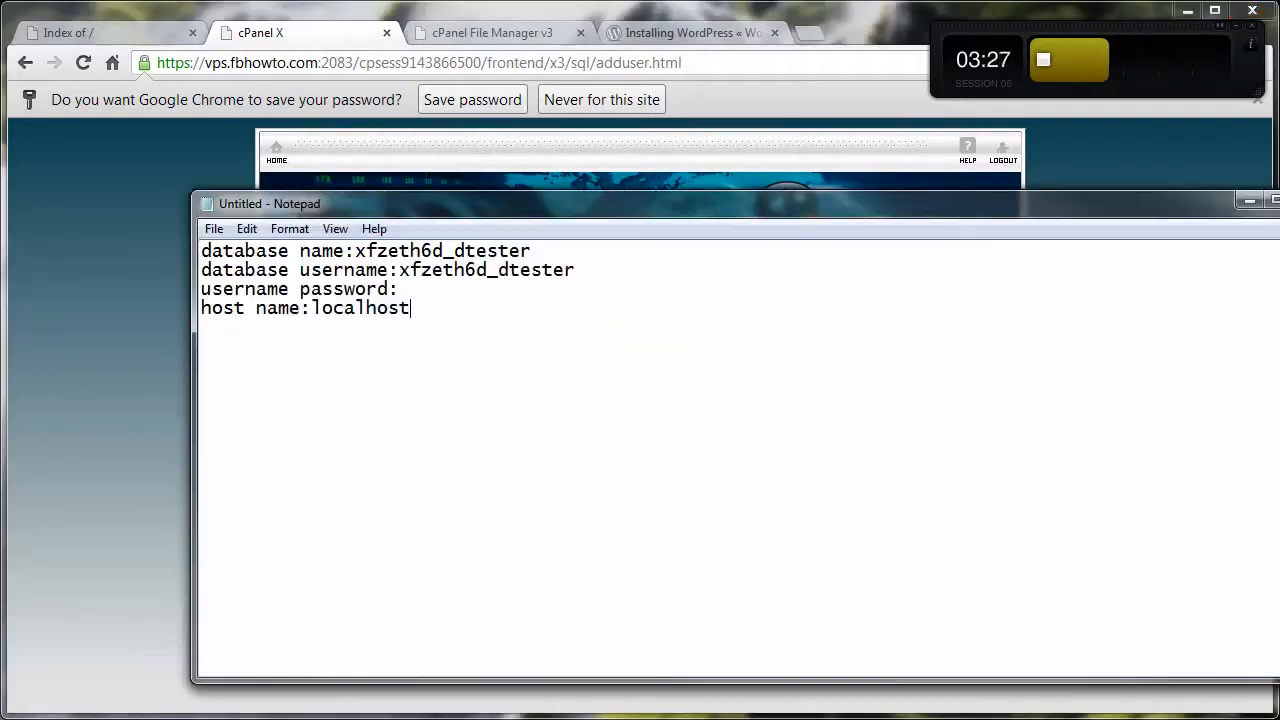
right_click(407, 291)
click(468, 378)
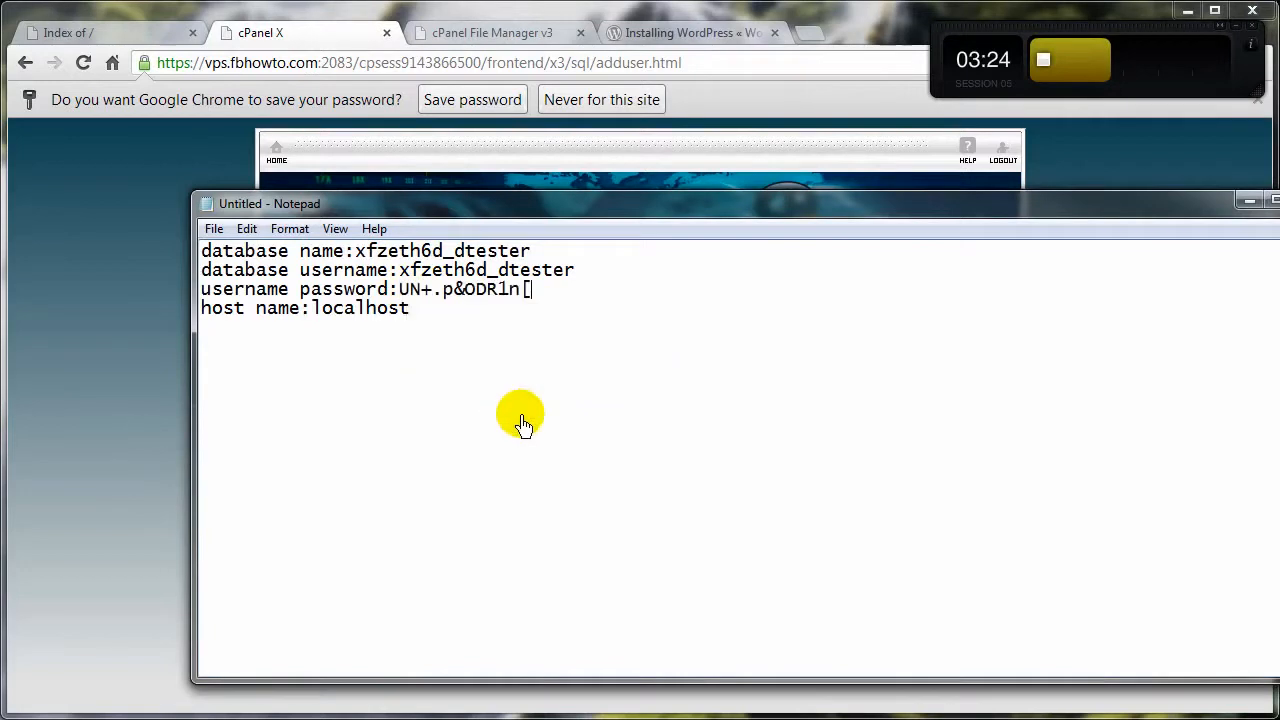
key(alt+Tab)
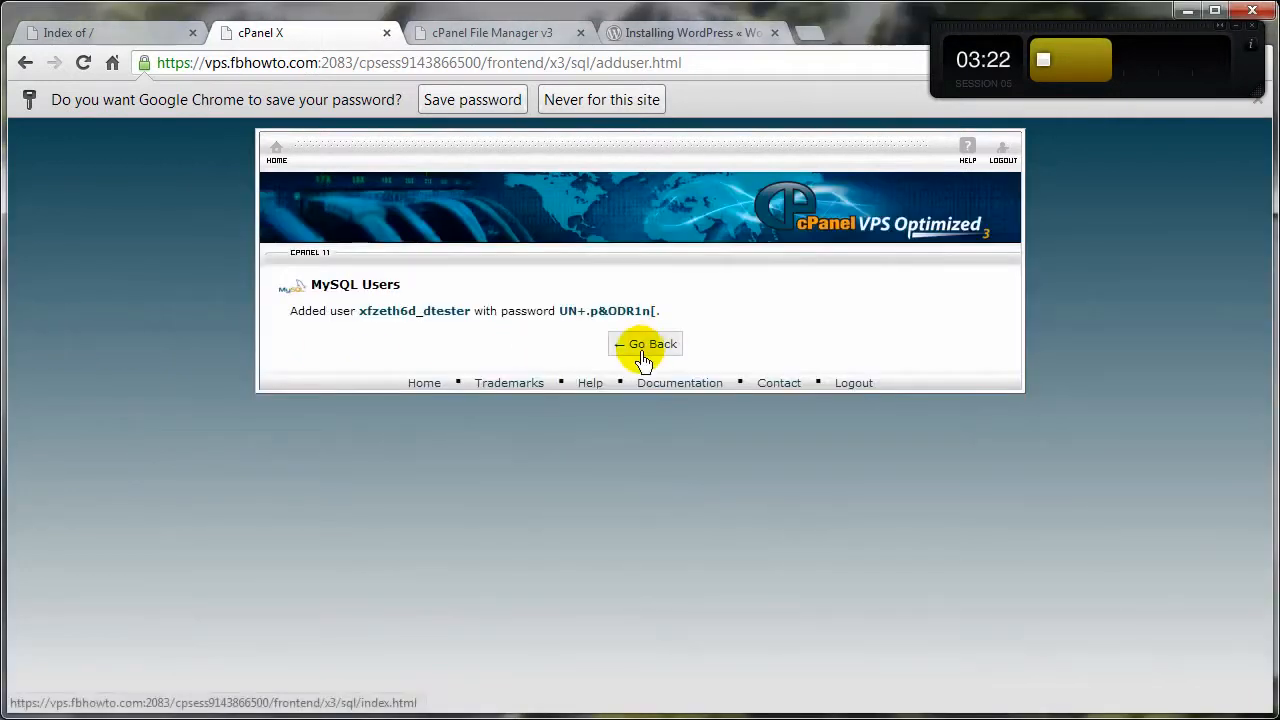
Step: Add user xfzeth6d_dtester to database xfzeth6d_dtester with ALL PRIVILEGES
click(645, 347)
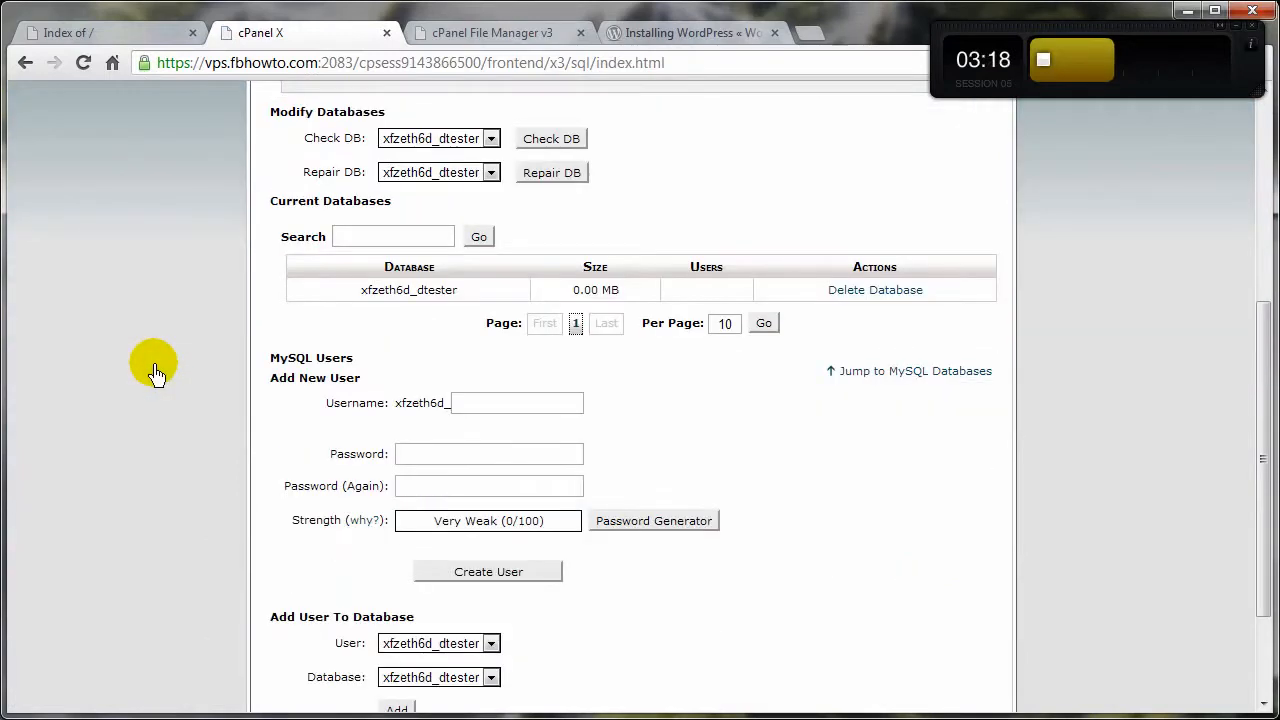
scroll(155, 372, down, 2)
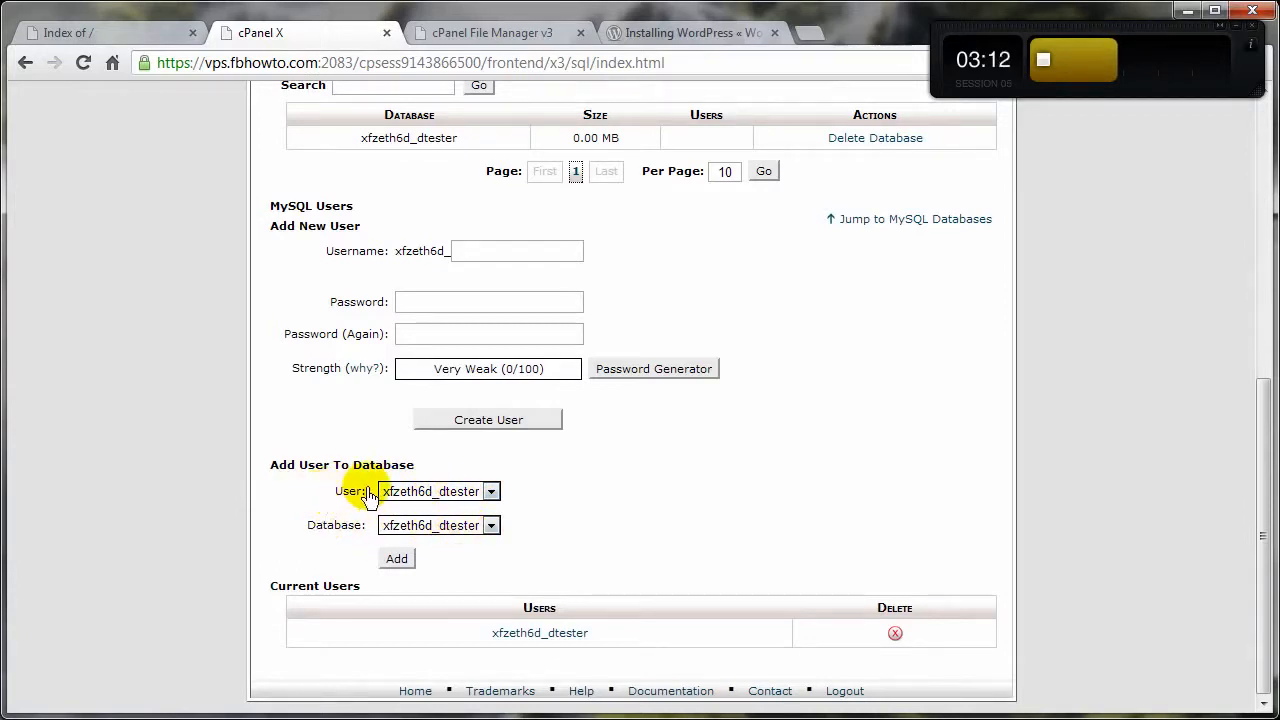
click(397, 562)
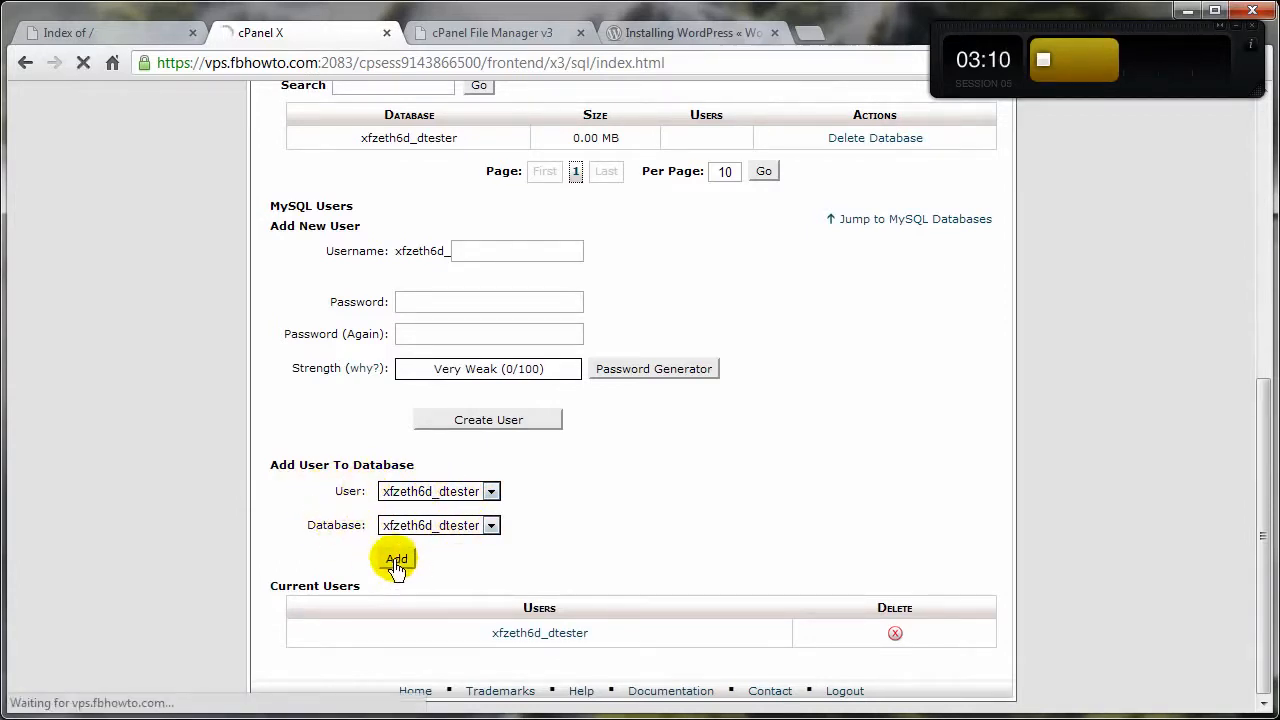
click(480, 358)
click(328, 647)
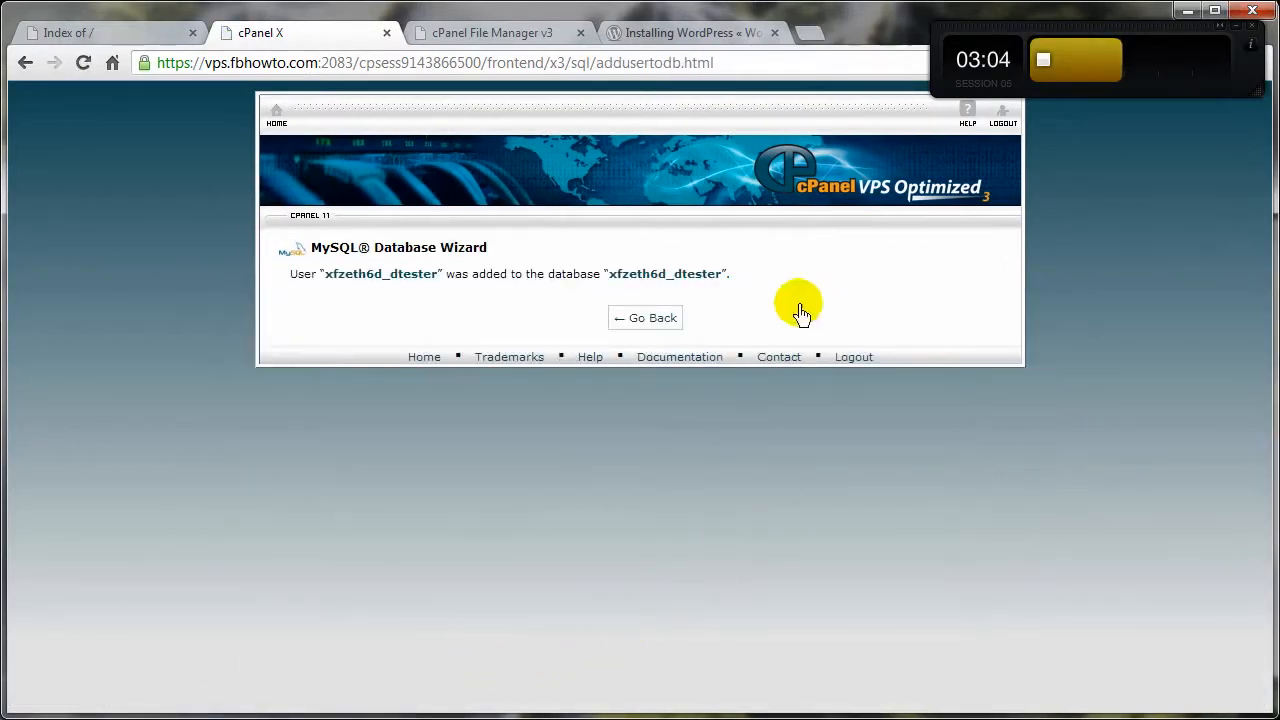
click(632, 320)
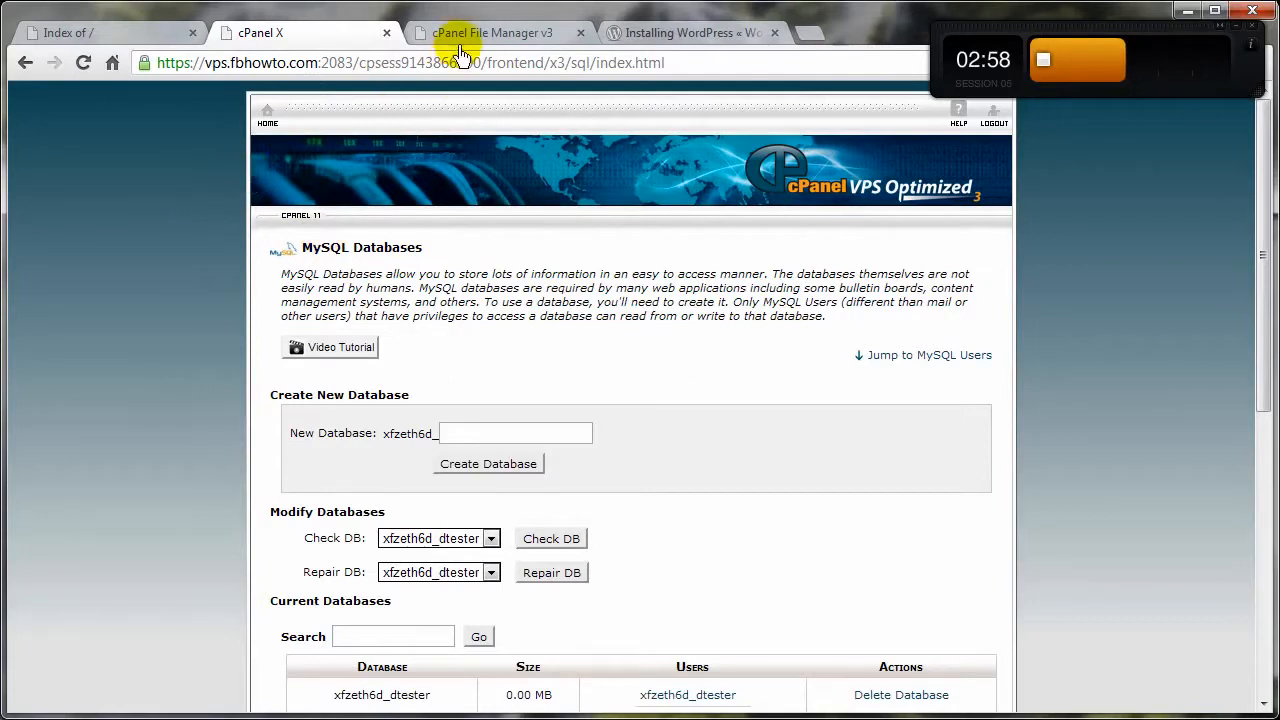
Step: Select wp-config-sample.php in File Manager's public_html and launch the Code Editor
click(267, 120)
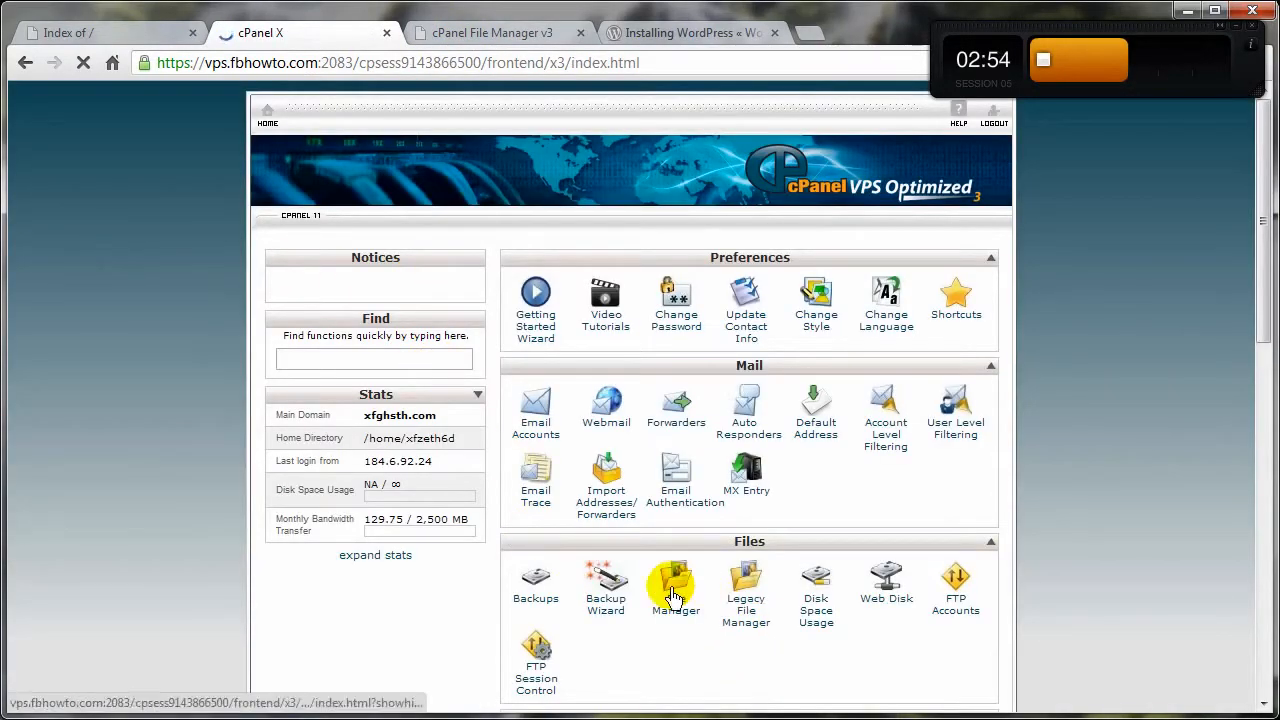
click(482, 36)
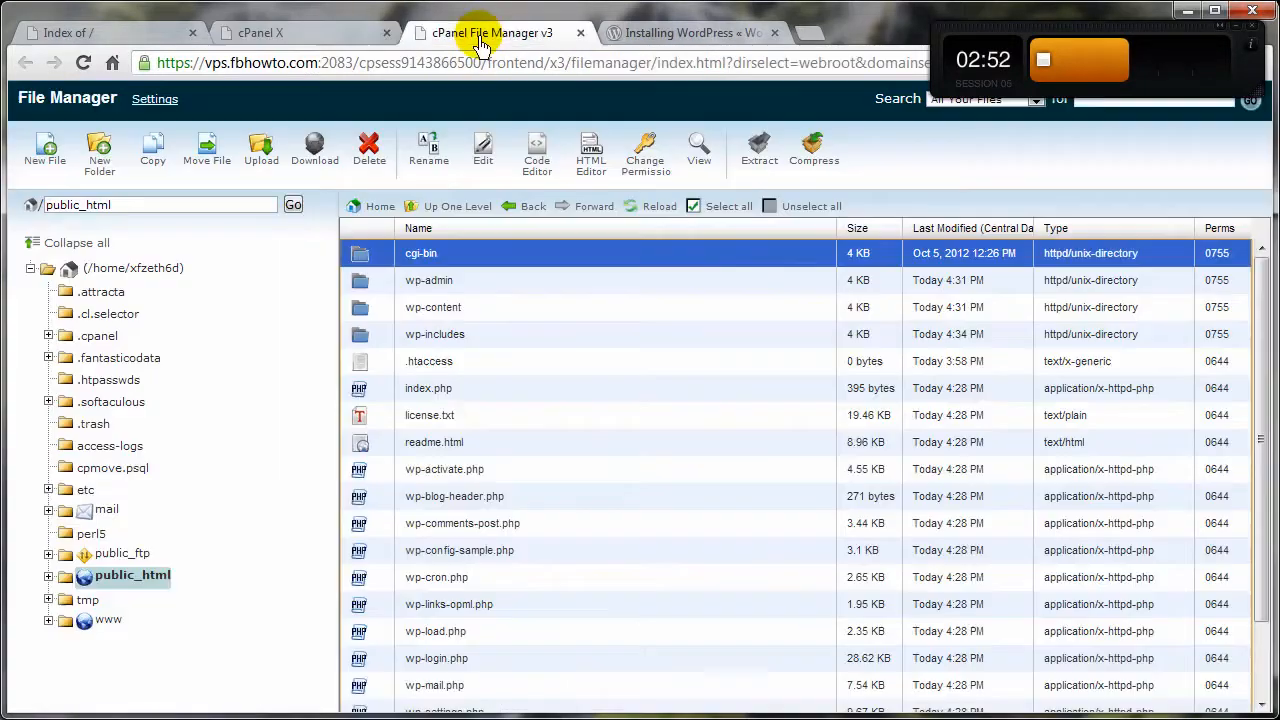
click(379, 562)
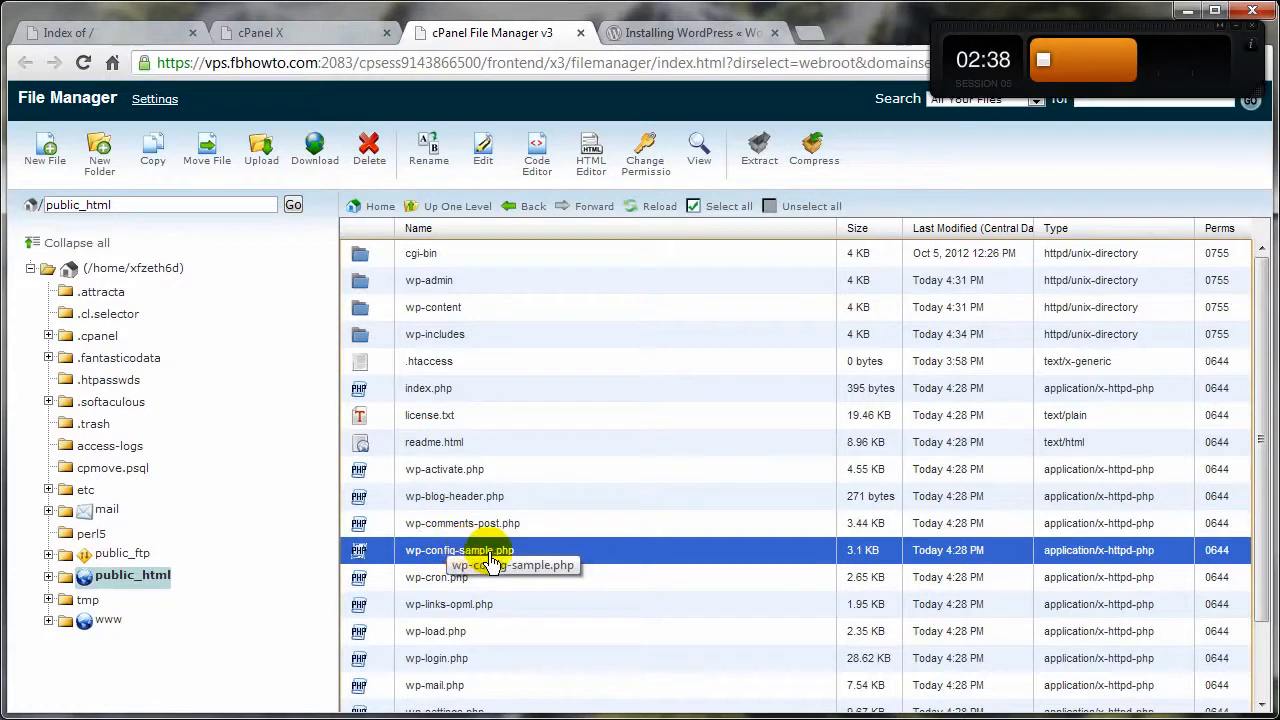
click(535, 160)
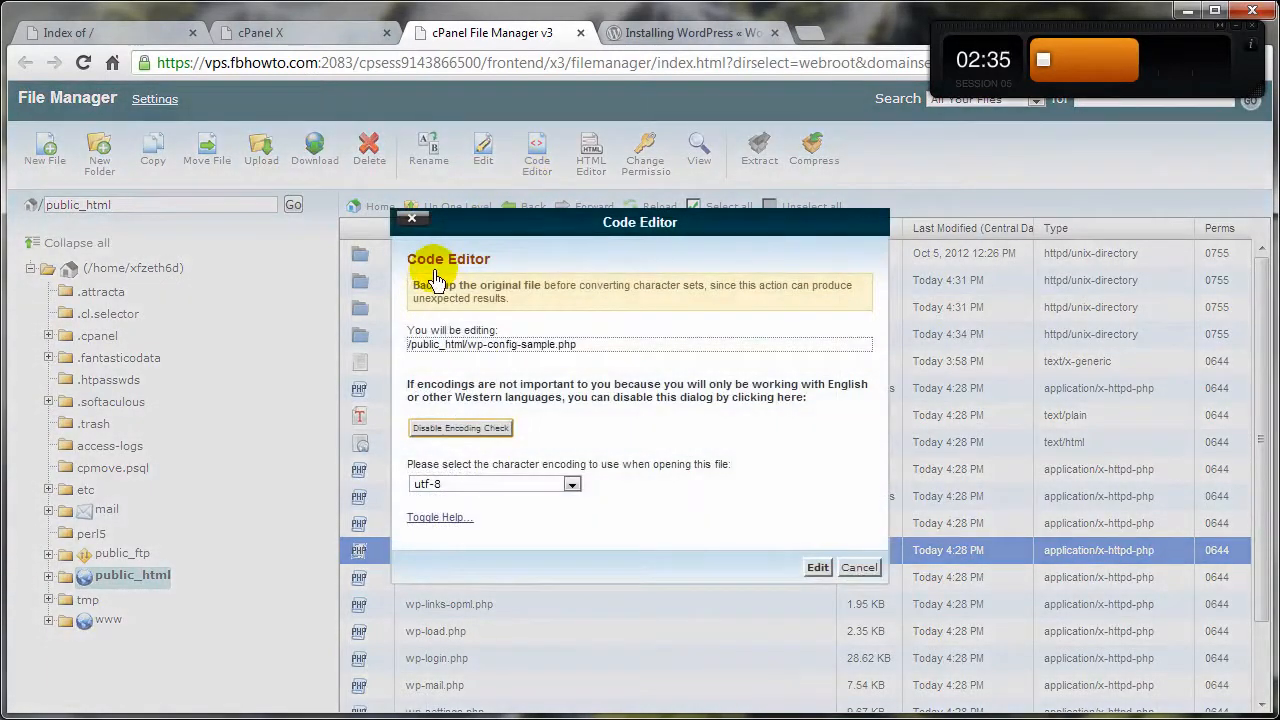
Step: Scroll through wp-config-sample.php's database settings and placeholder keys, then close it unchanged
click(820, 567)
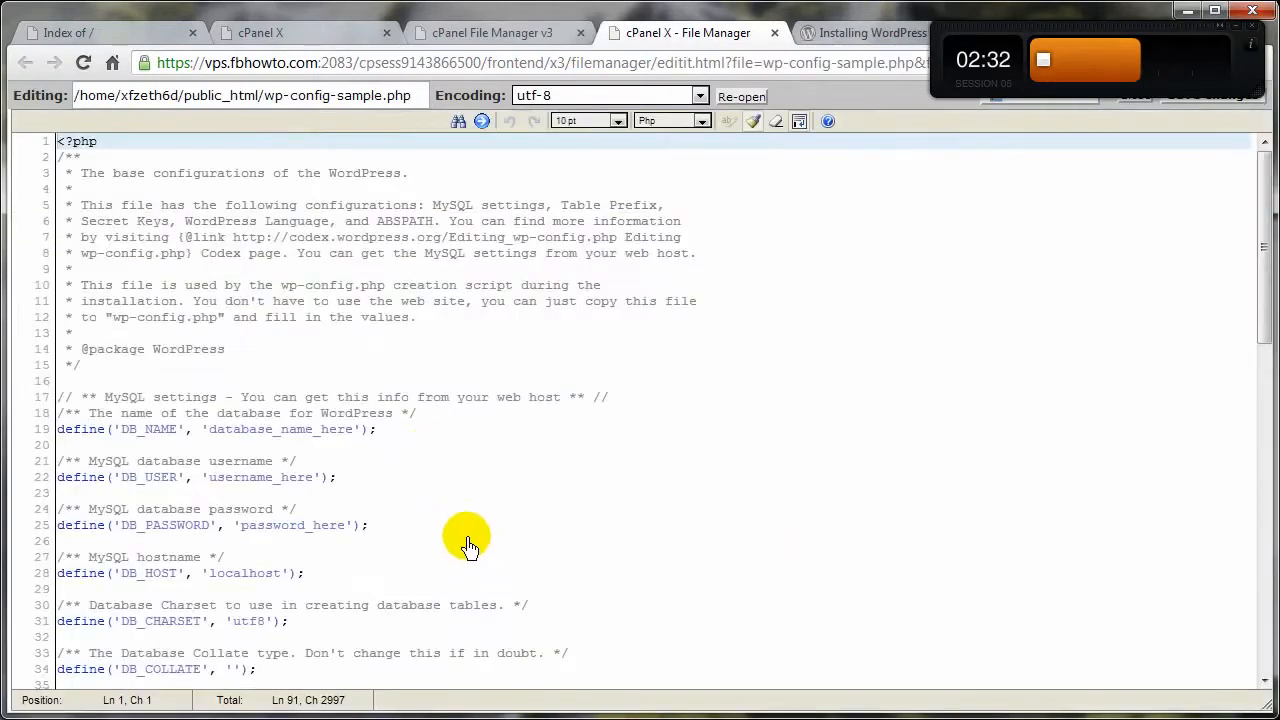
scroll(445, 538, down, 4)
scroll(435, 530, down, 4)
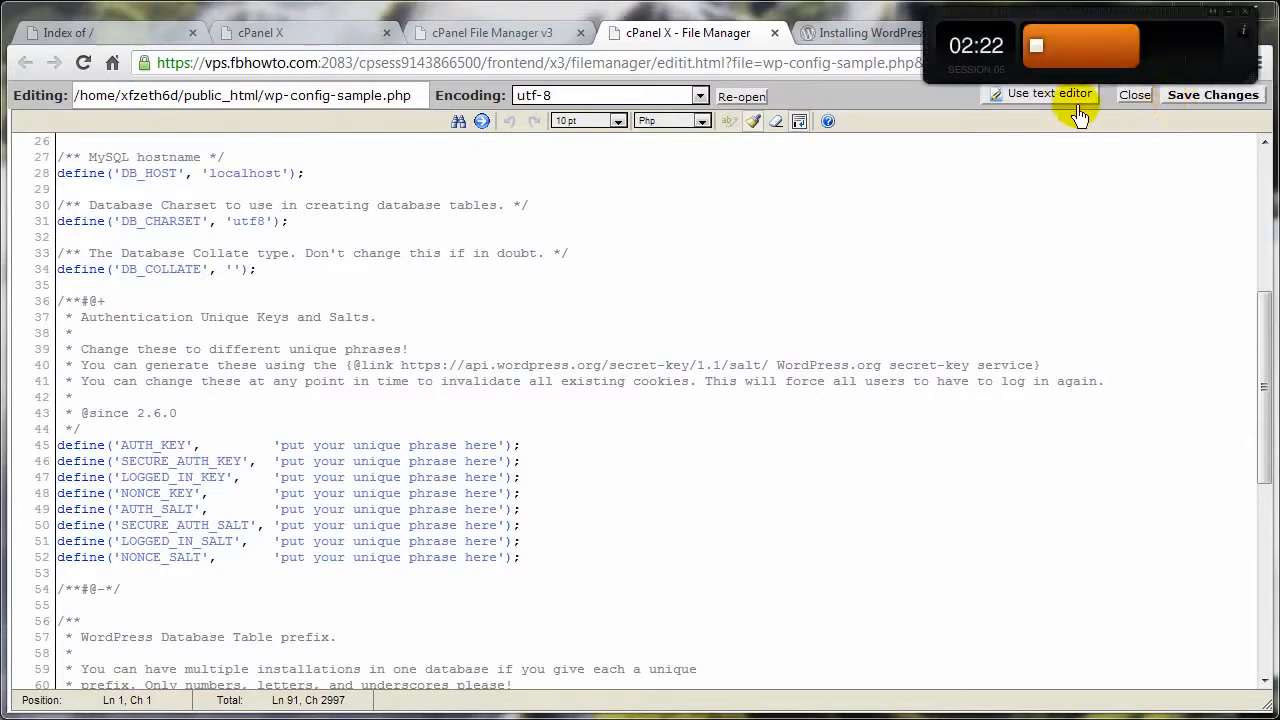
click(1130, 100)
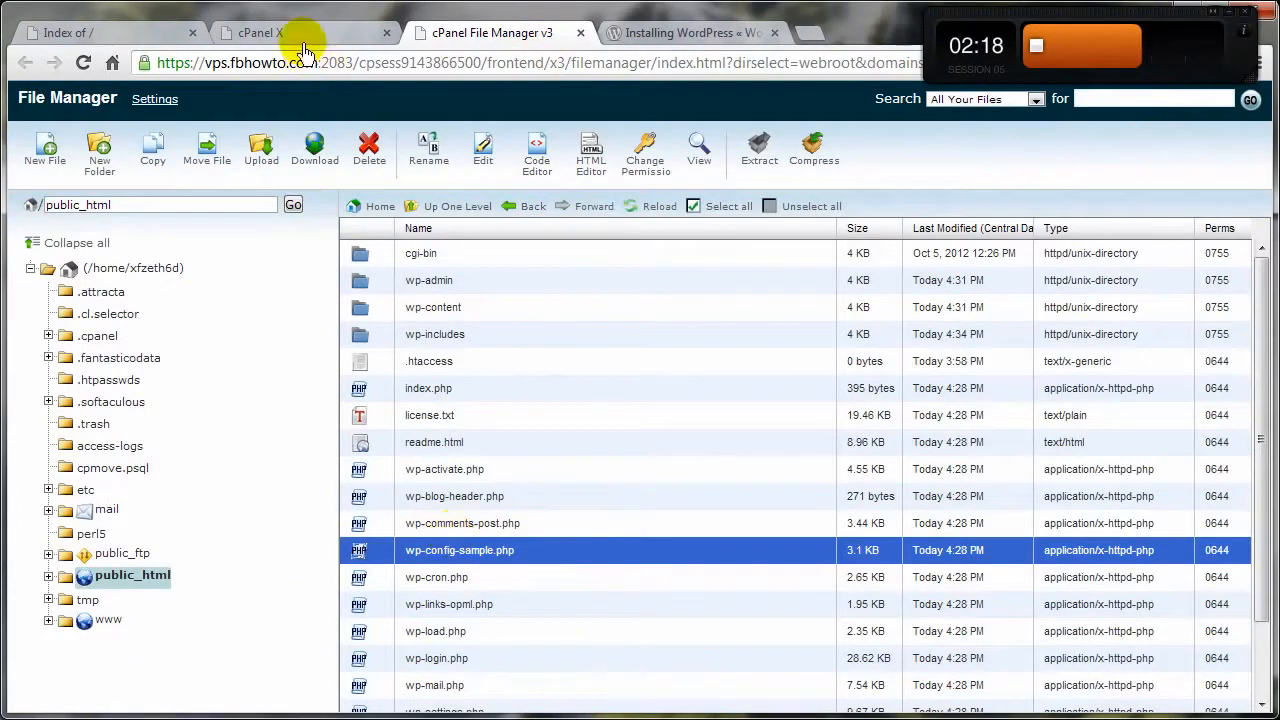
Step: Reload the site's 'Index of /' tab to start the WordPress setup
click(105, 38)
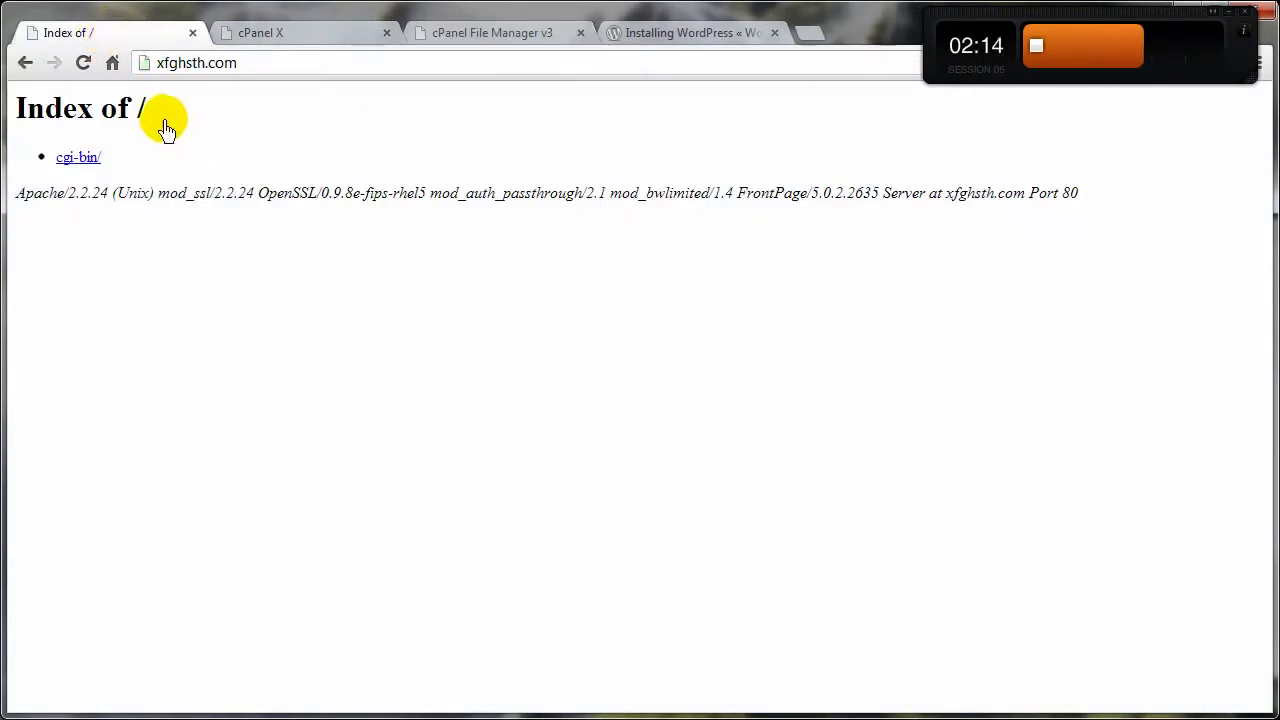
click(82, 64)
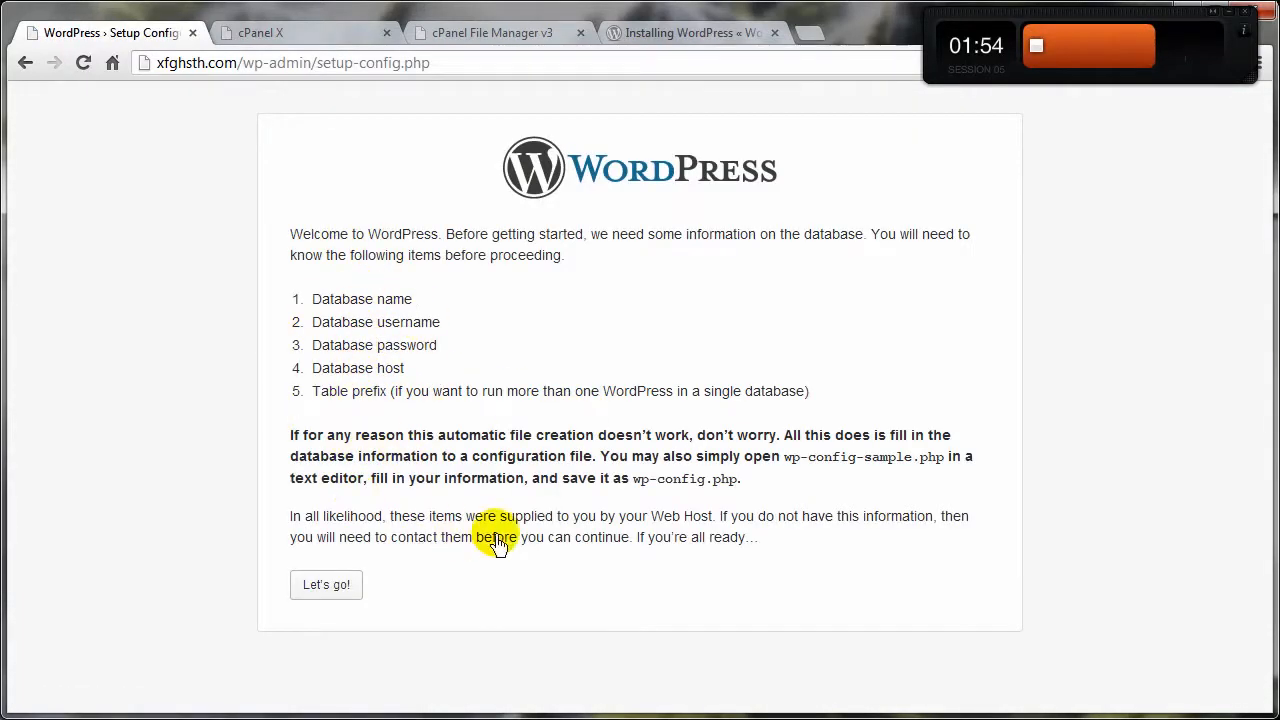
Step: Start the database connection setup and paste the saved database name into Database Name
key(alt+Tab)
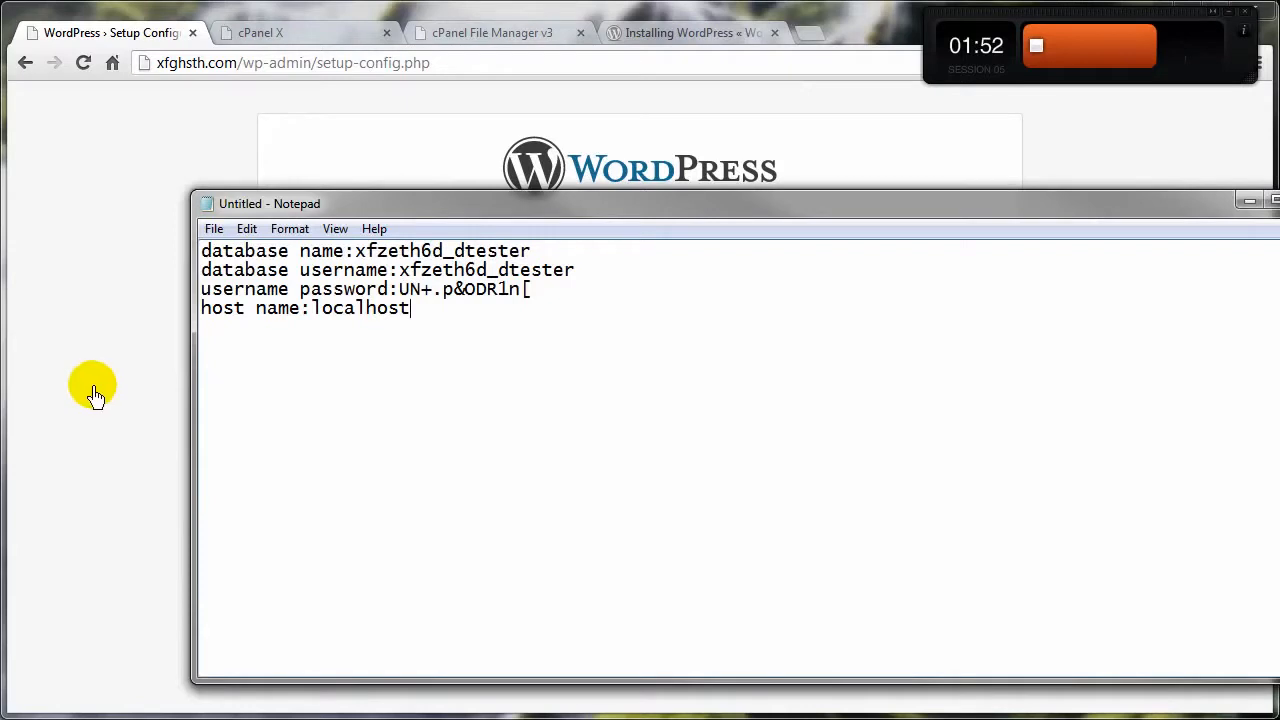
key(alt+Tab)
click(318, 585)
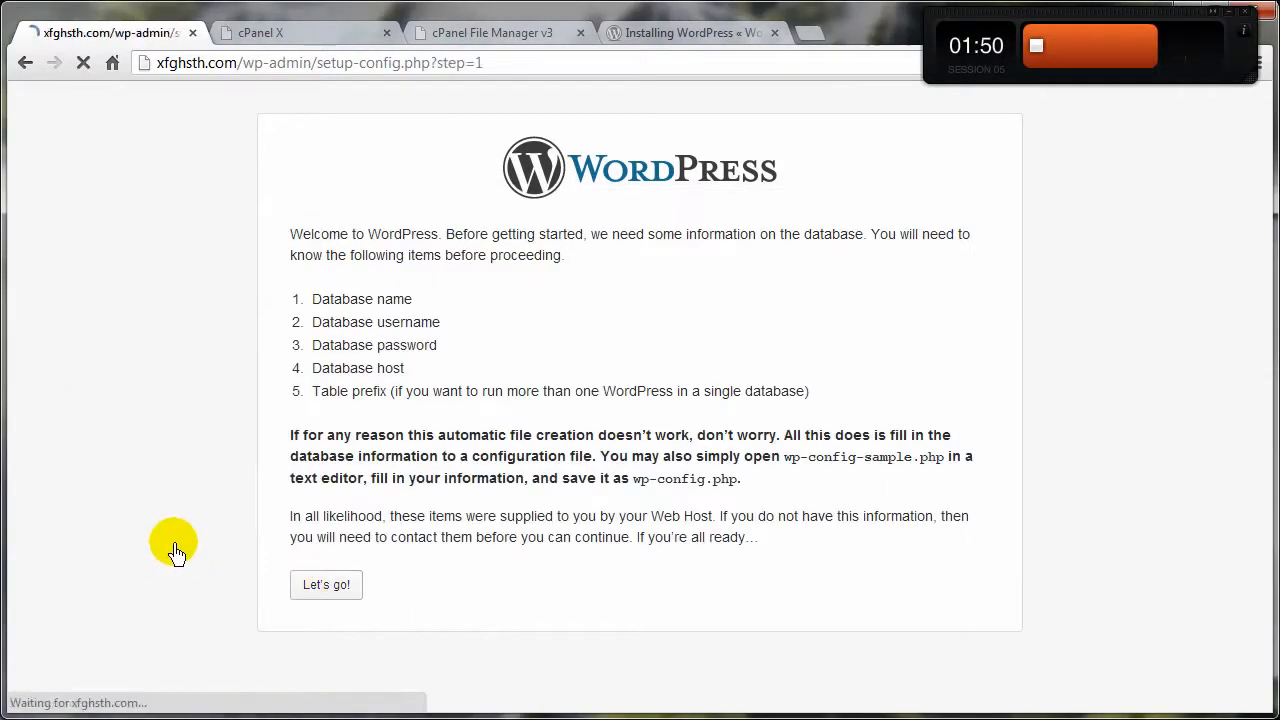
key(alt+Tab)
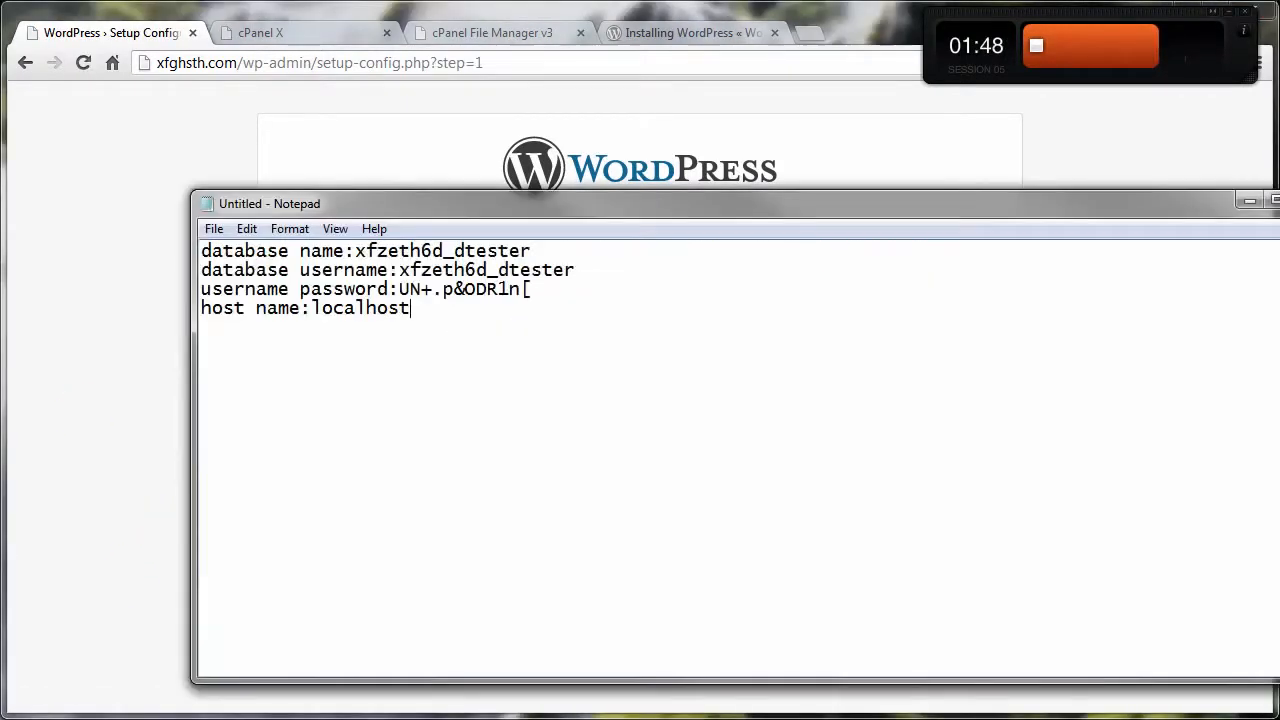
drag(390, 230, 530, 318)
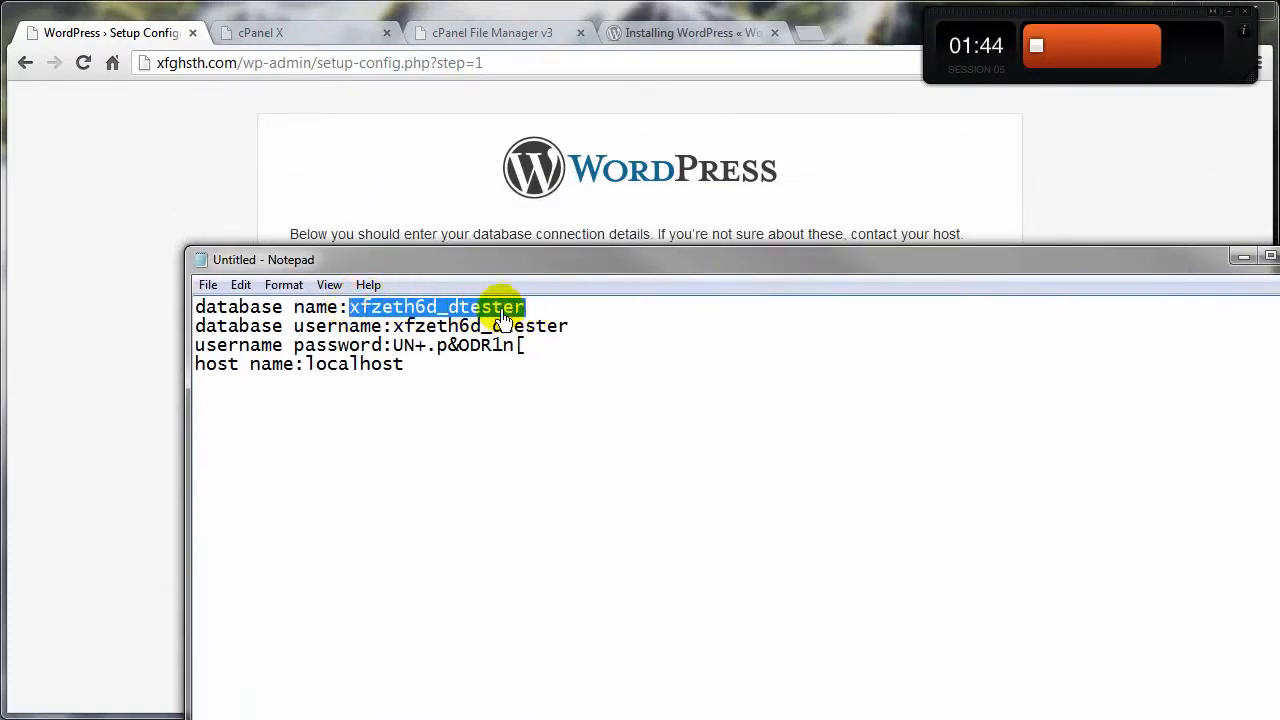
right_click(503, 300)
click(549, 367)
click(266, 188)
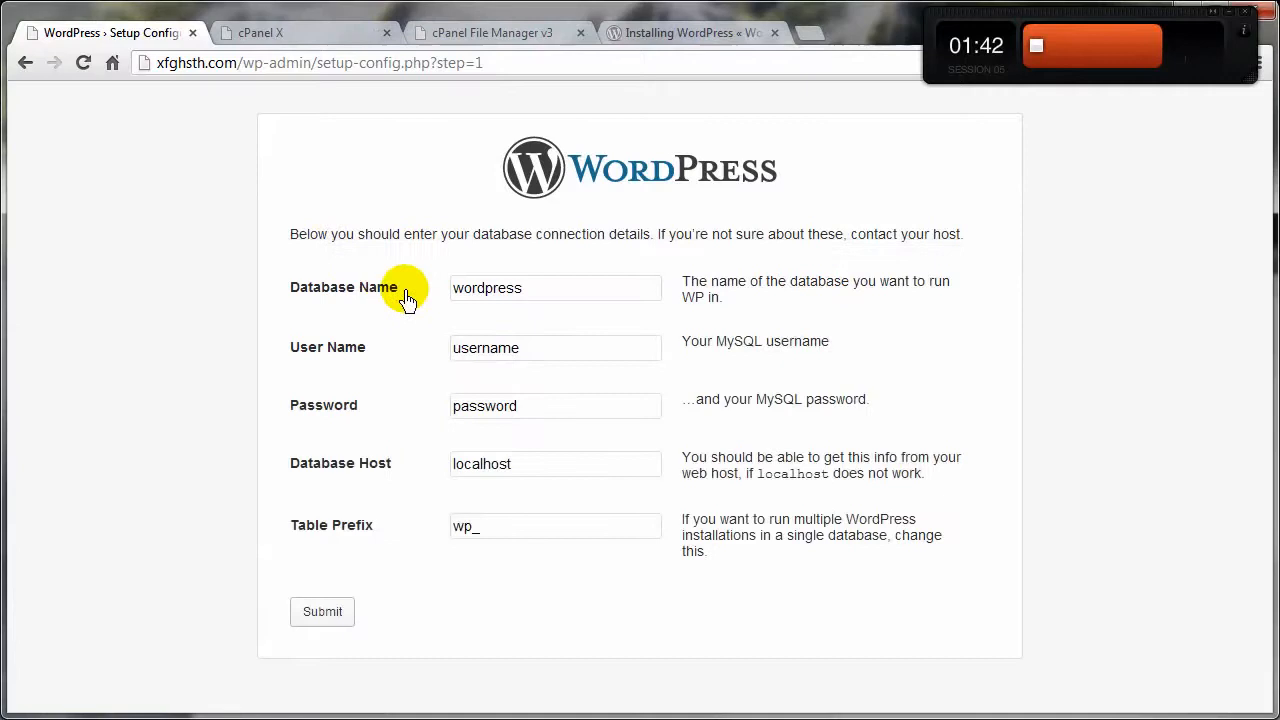
drag(566, 300, 449, 286)
right_click(474, 282)
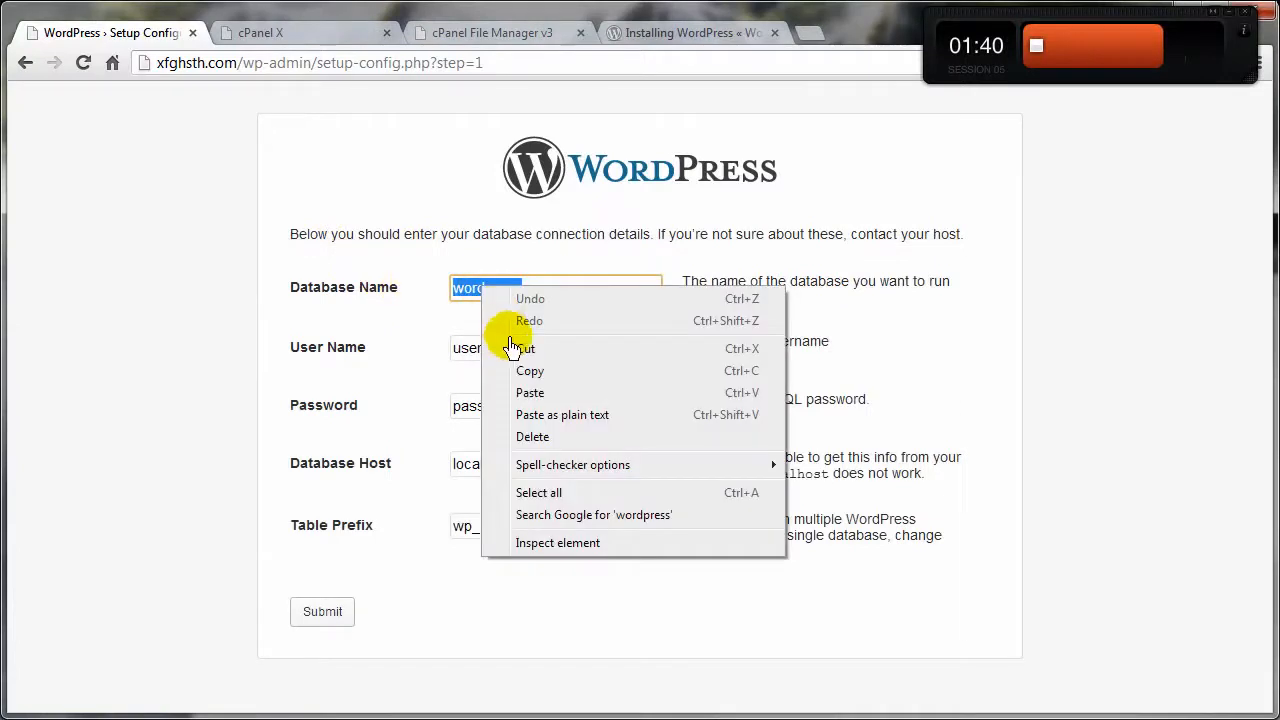
click(529, 397)
Step: Paste the saved database user and password, use host localhost and prefix wto_, then submit
drag(527, 348, 452, 350)
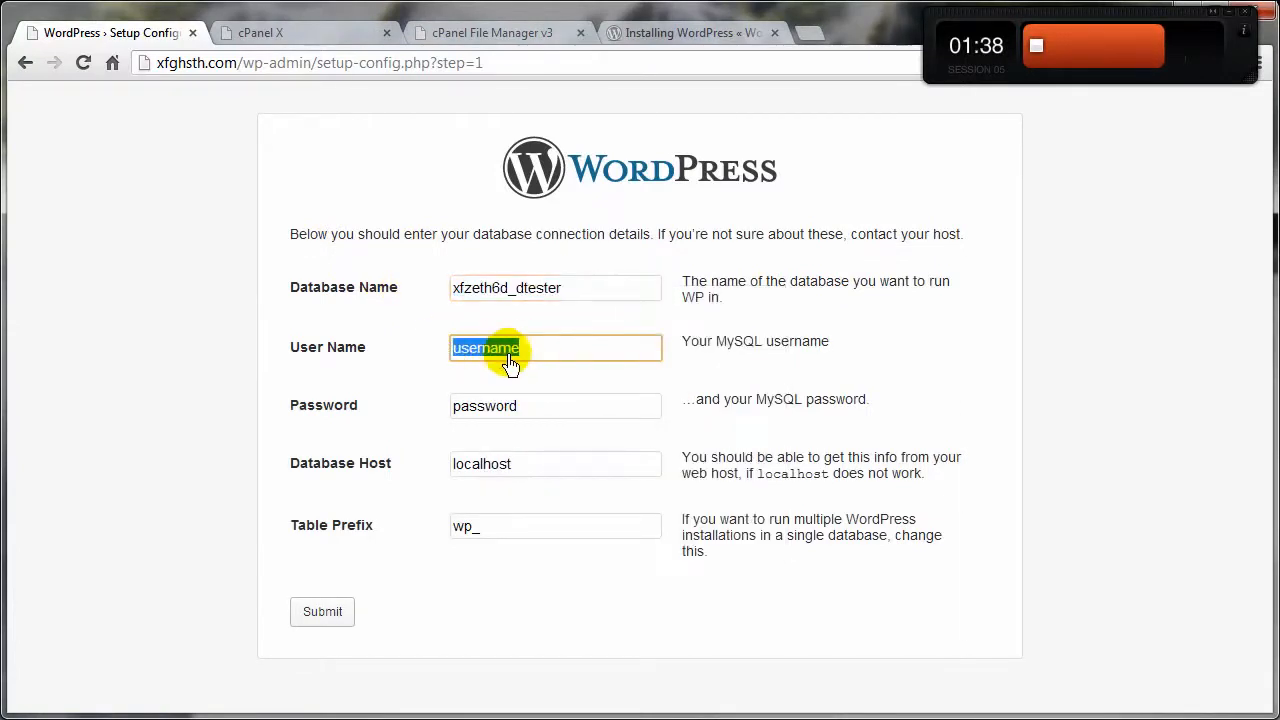
right_click(490, 350)
click(540, 457)
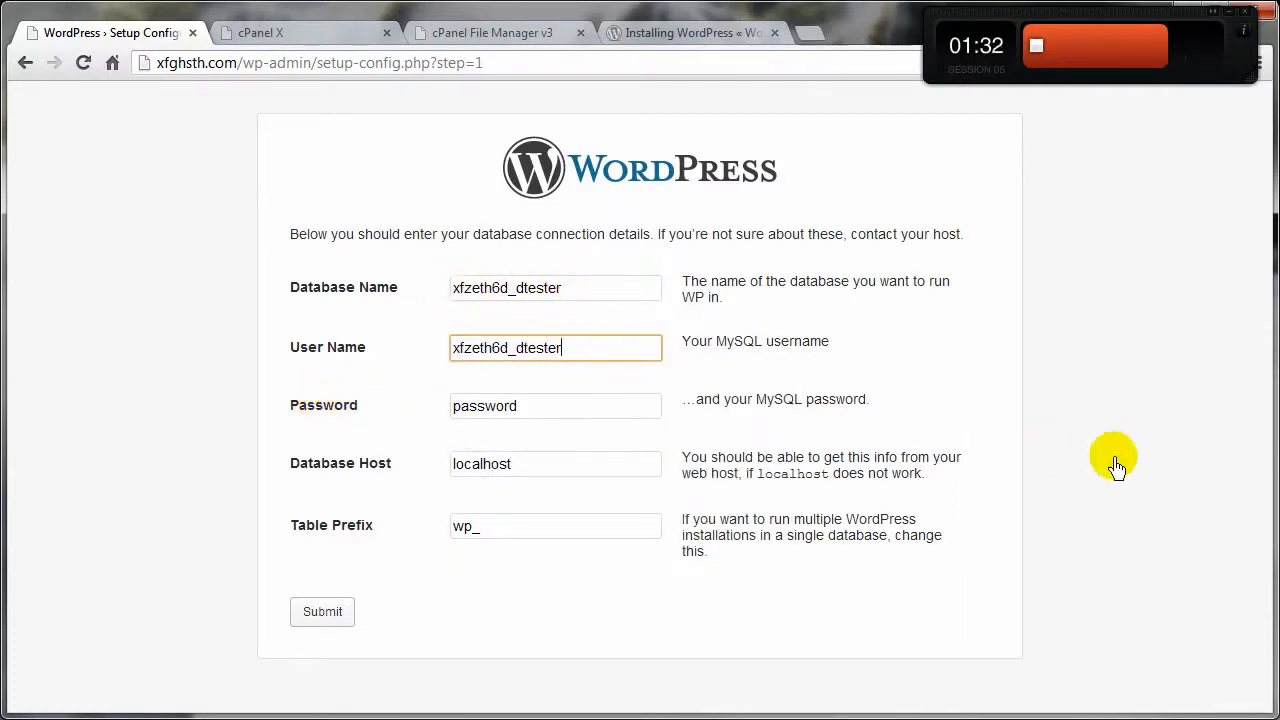
key(alt+Tab)
drag(388, 348, 502, 354)
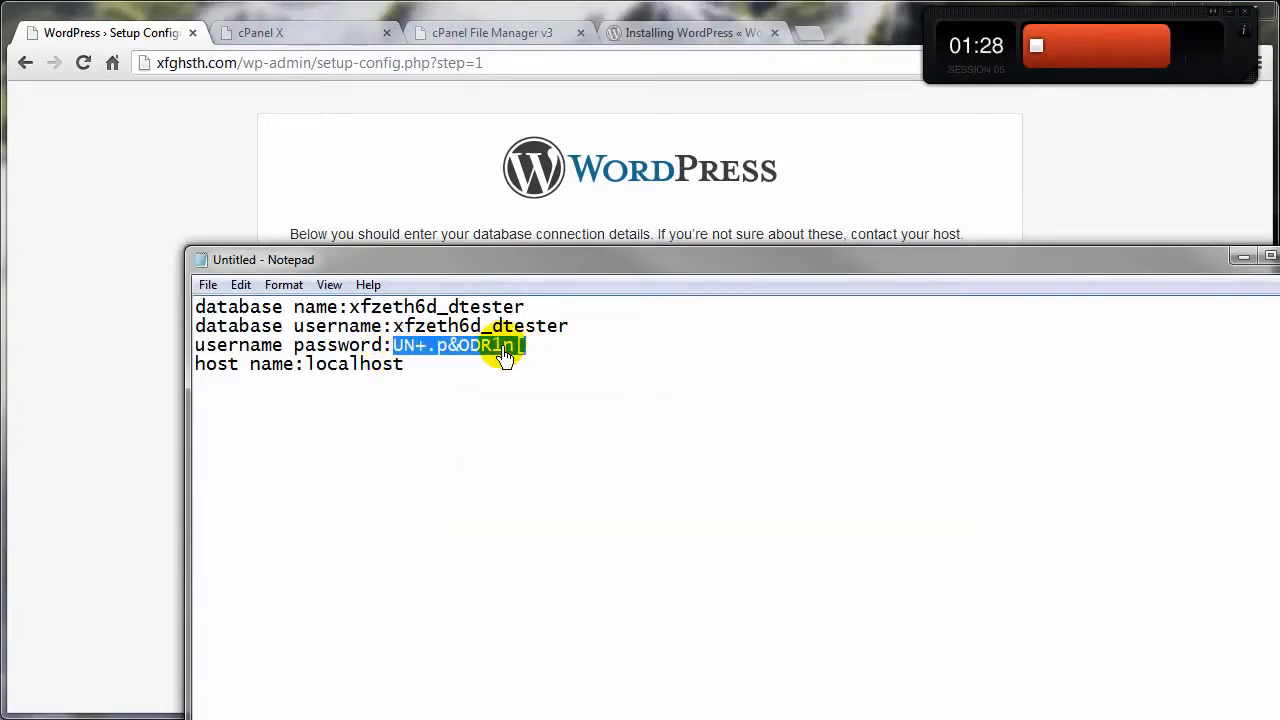
right_click(503, 355)
click(575, 410)
click(163, 428)
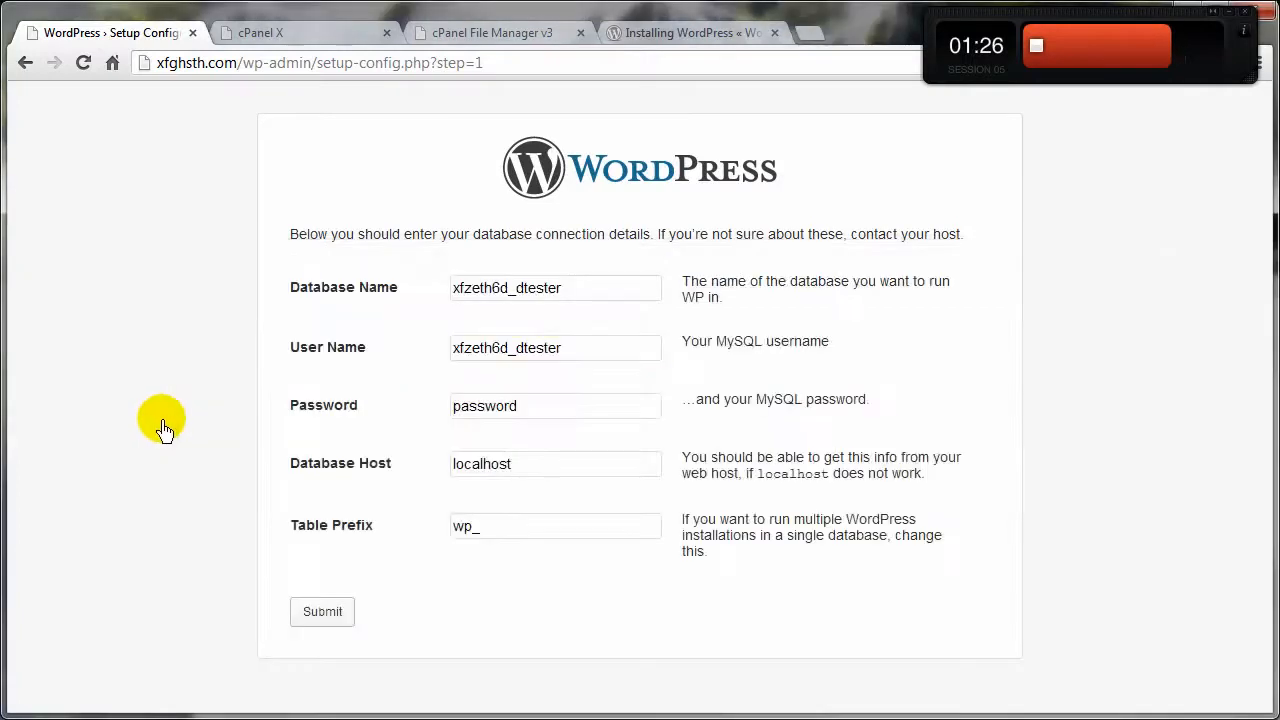
drag(530, 410, 430, 400)
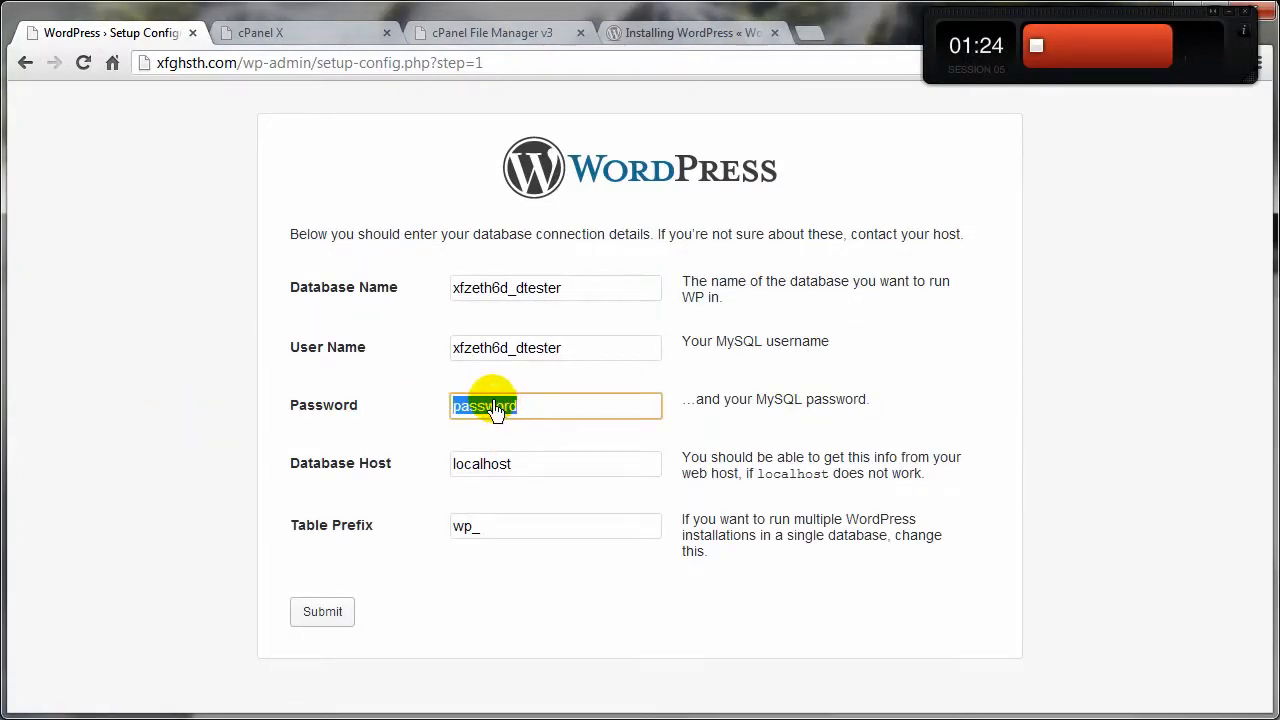
right_click(496, 410)
click(557, 505)
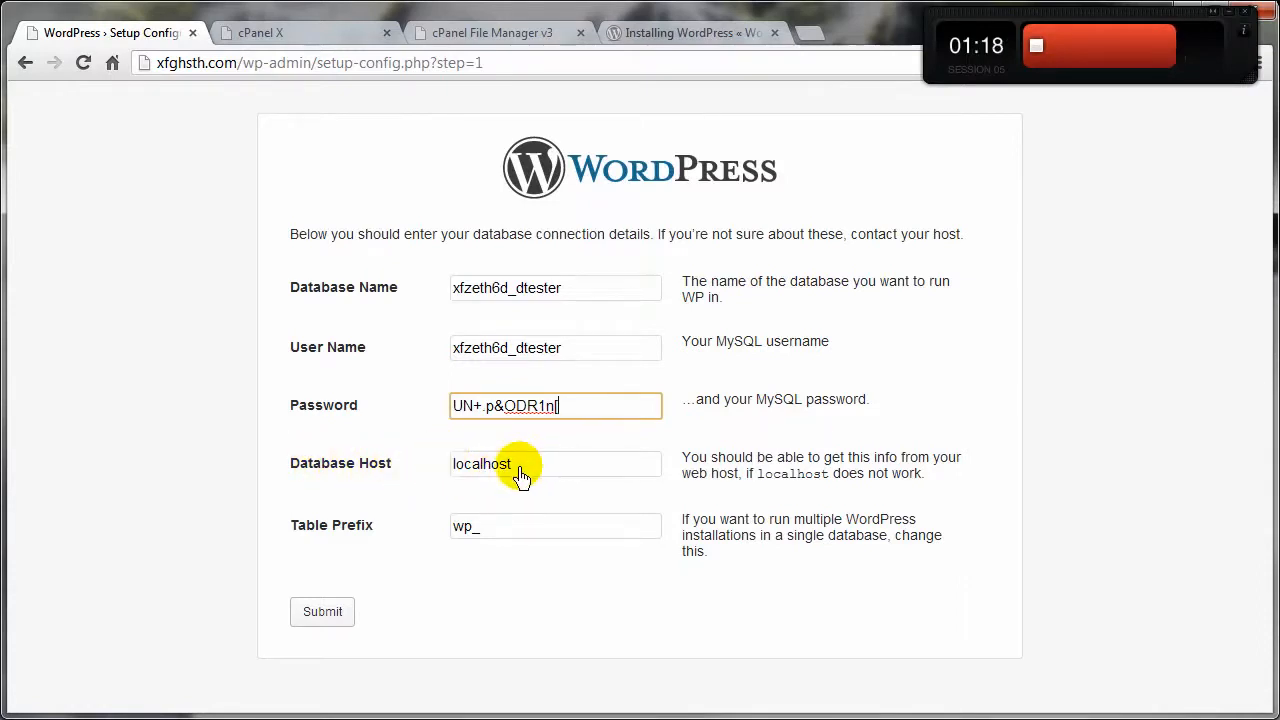
click(468, 533)
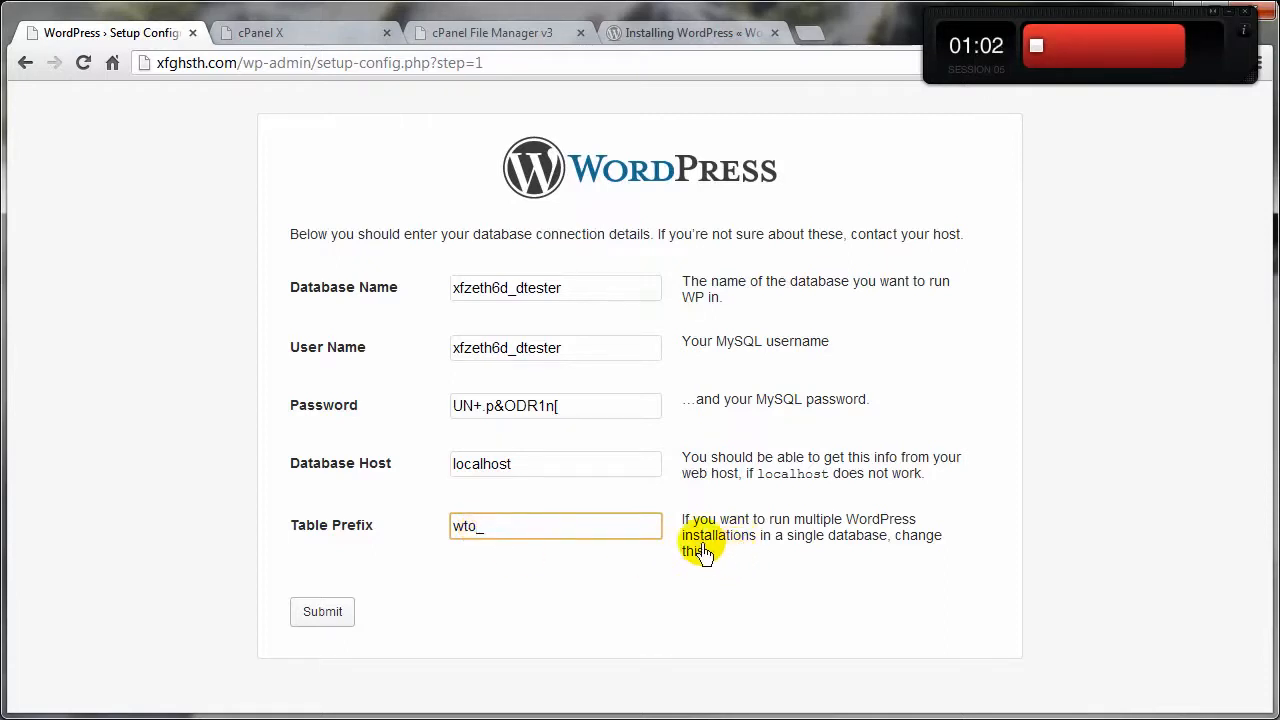
click(312, 617)
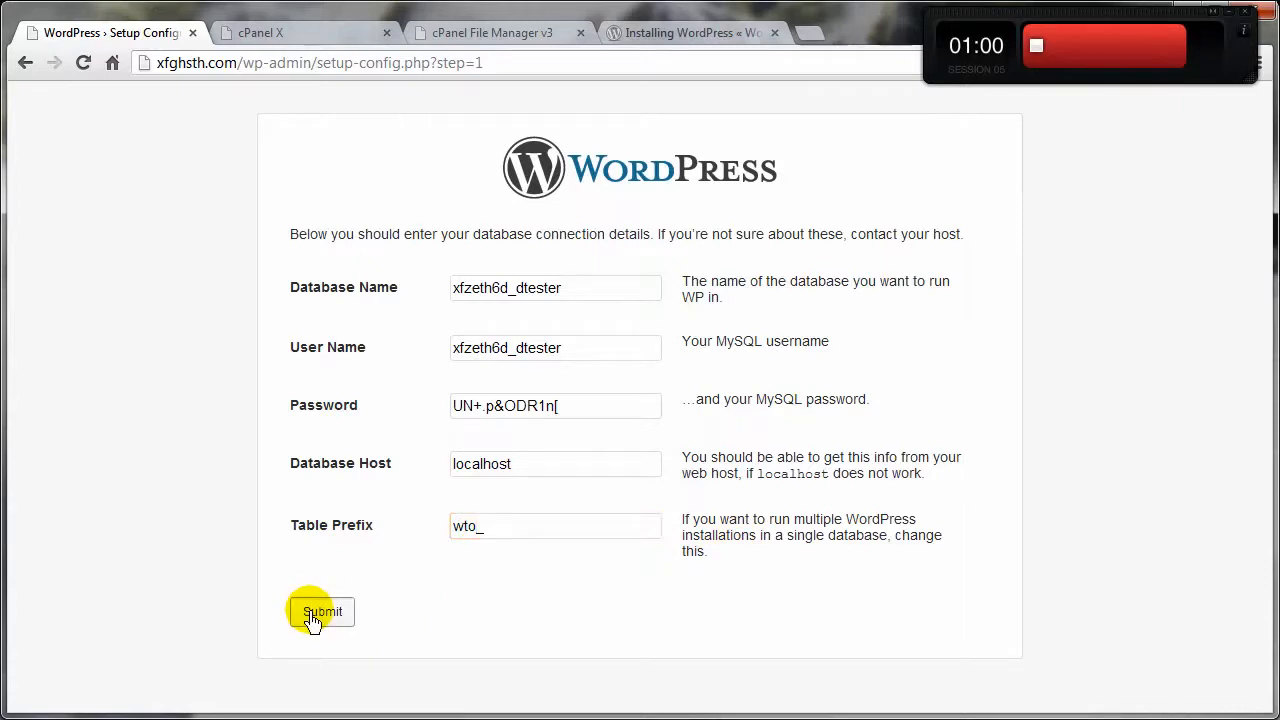
Step: Run the install, title the site My Blog, and replace the admin username with a custom one
click(312, 308)
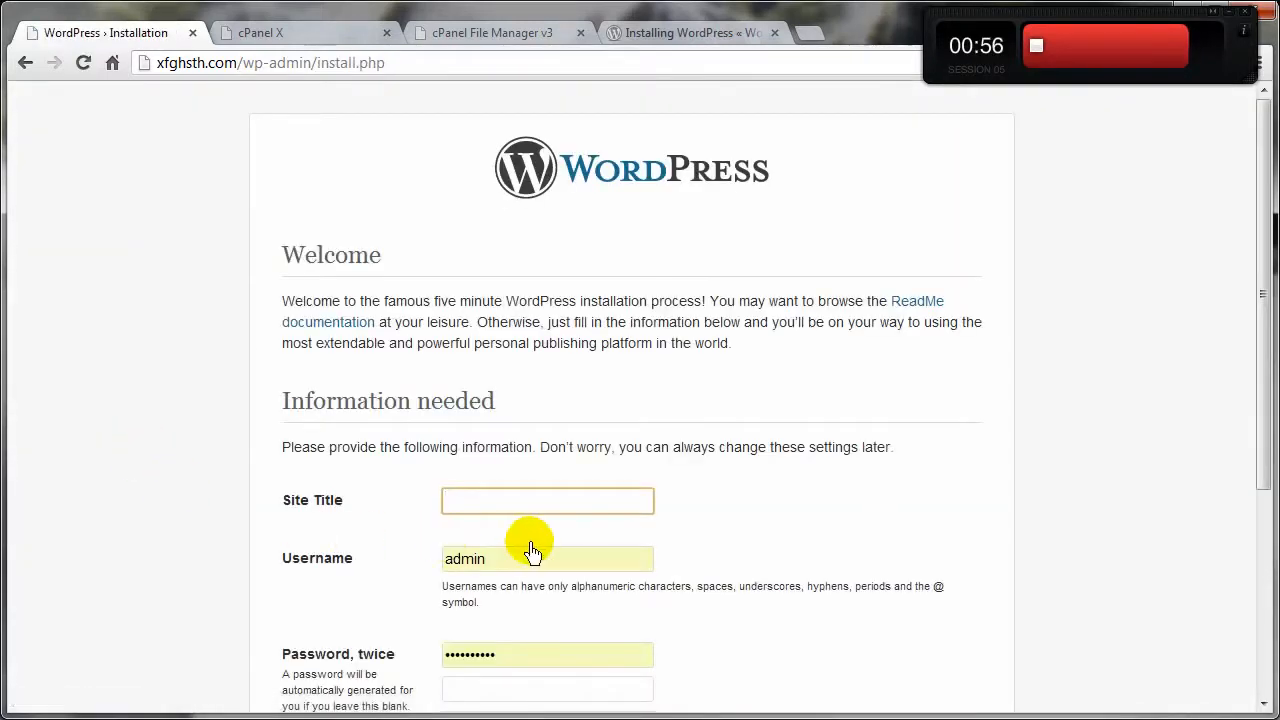
text(My)
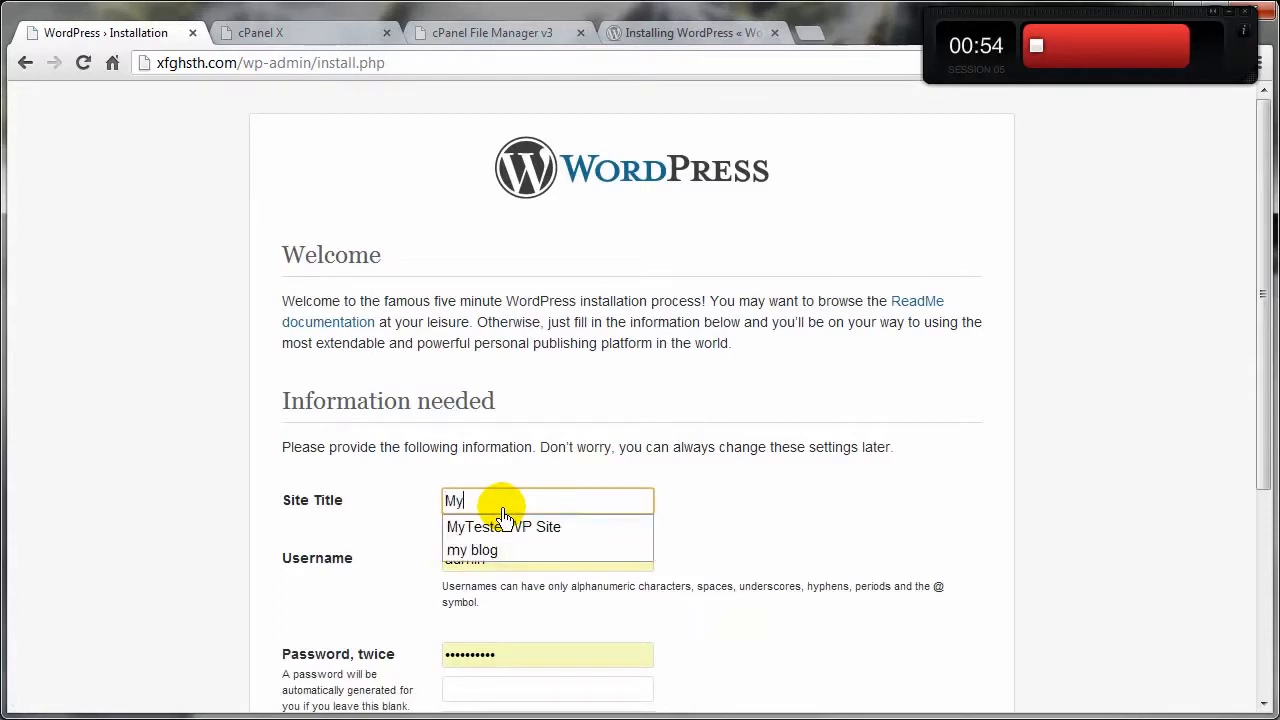
text( Blog)
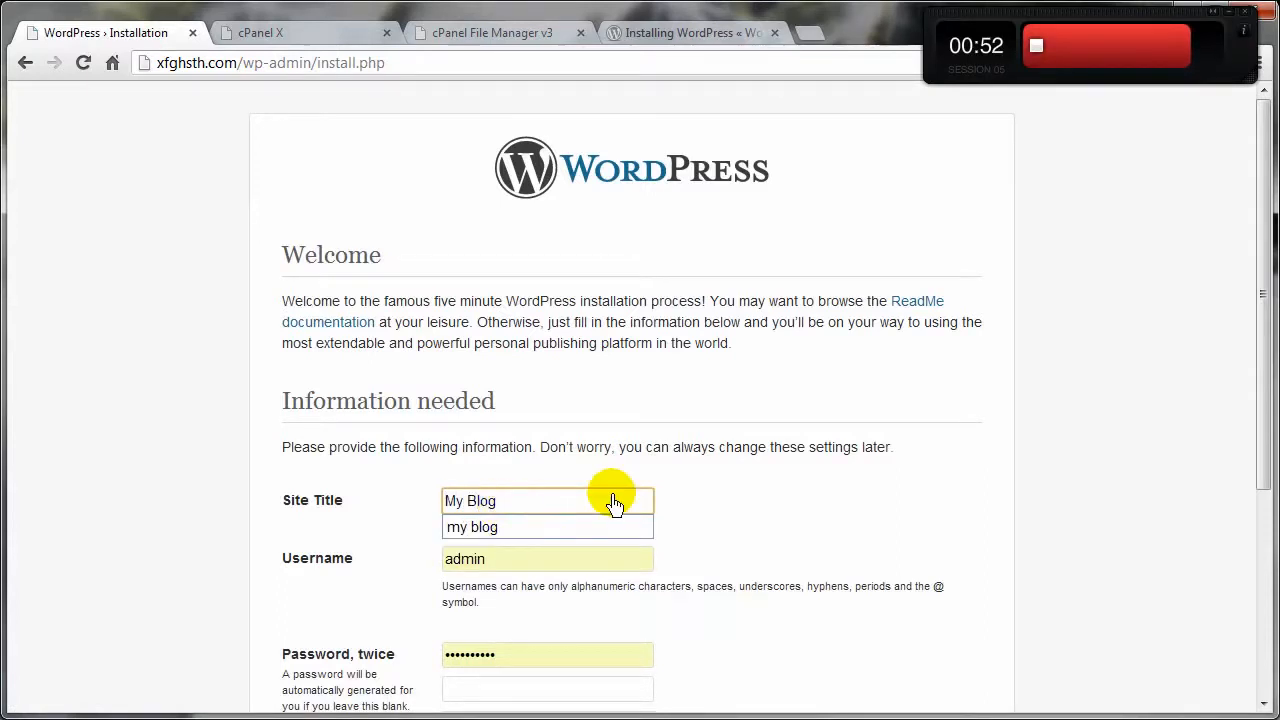
click(796, 529)
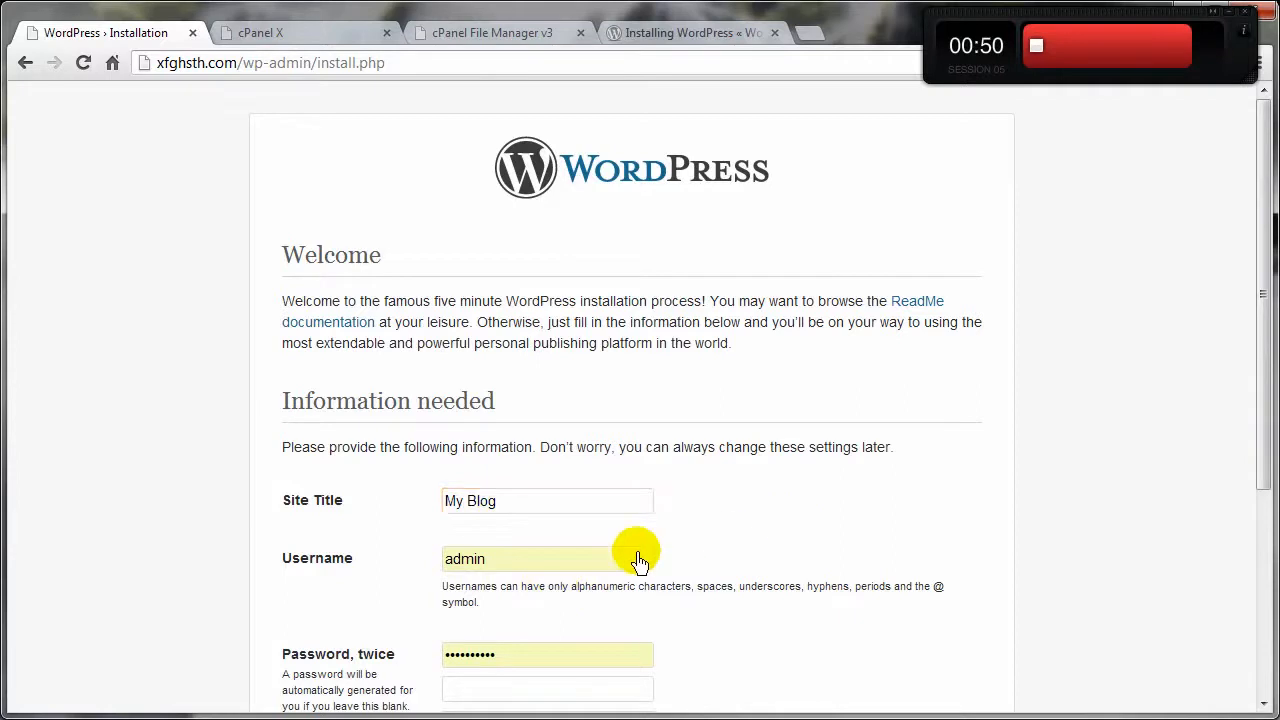
double_click(482, 560)
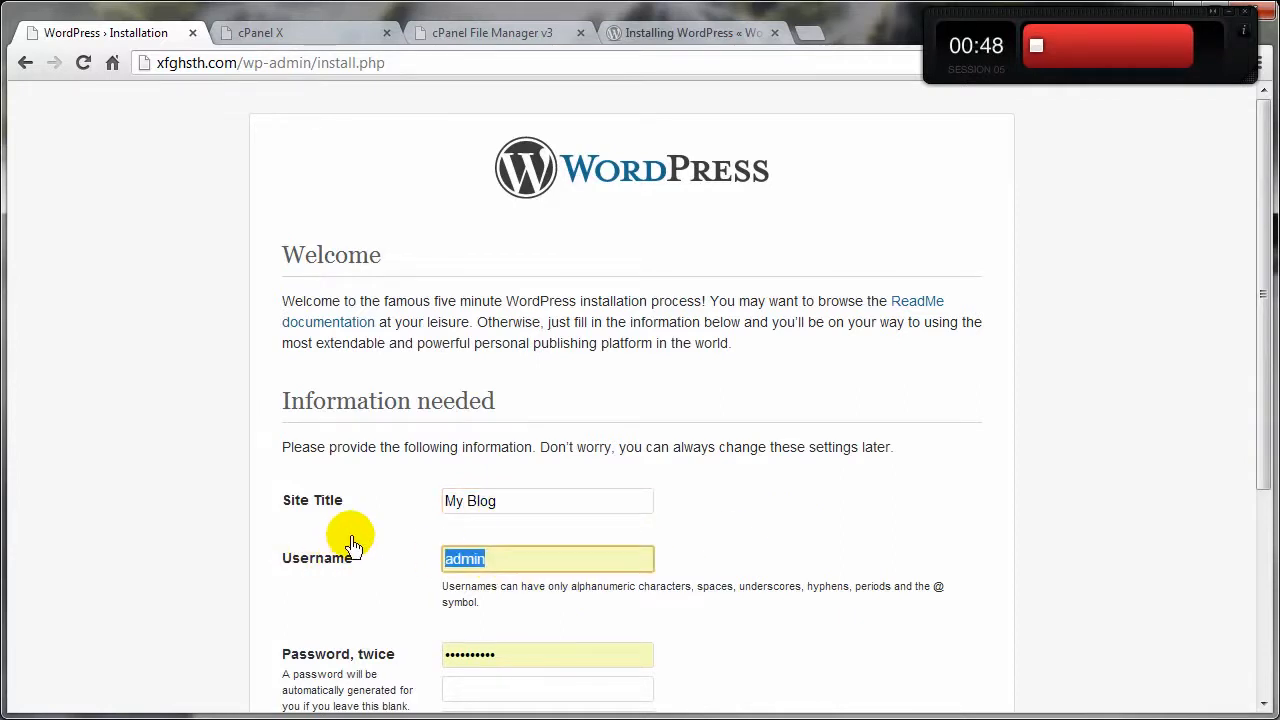
text(joeD)
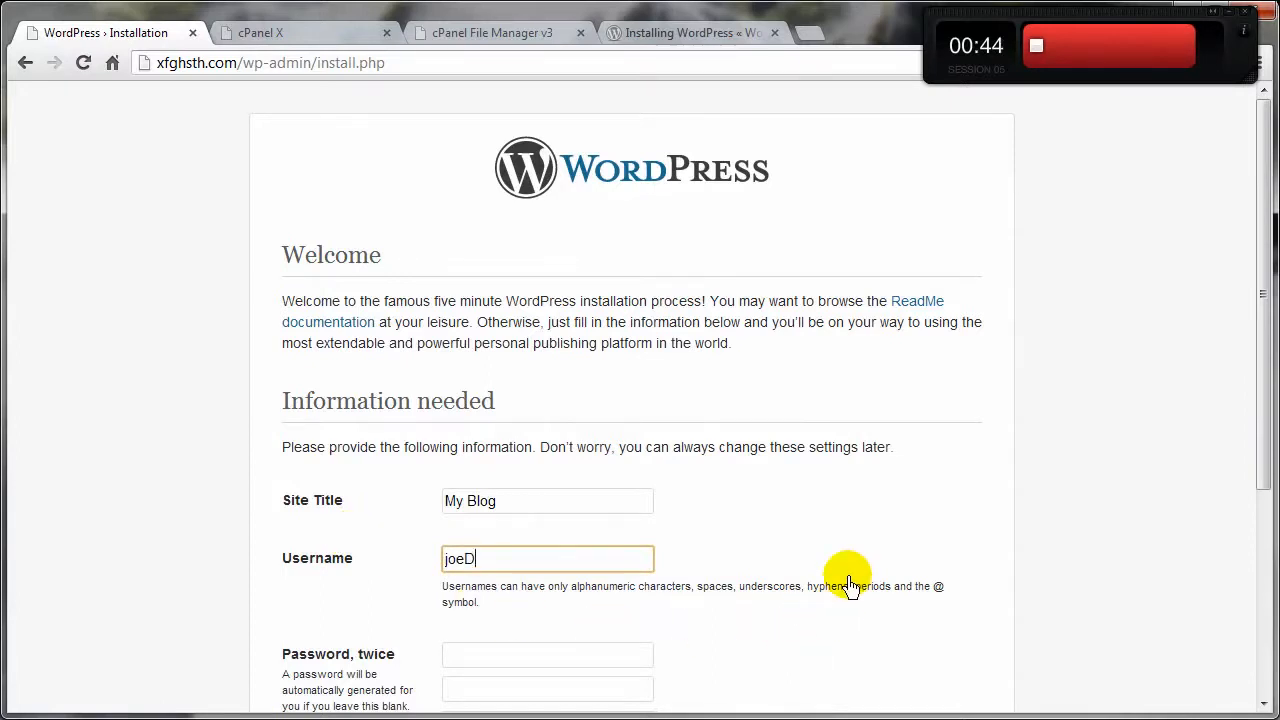
scroll(848, 585, down, 2)
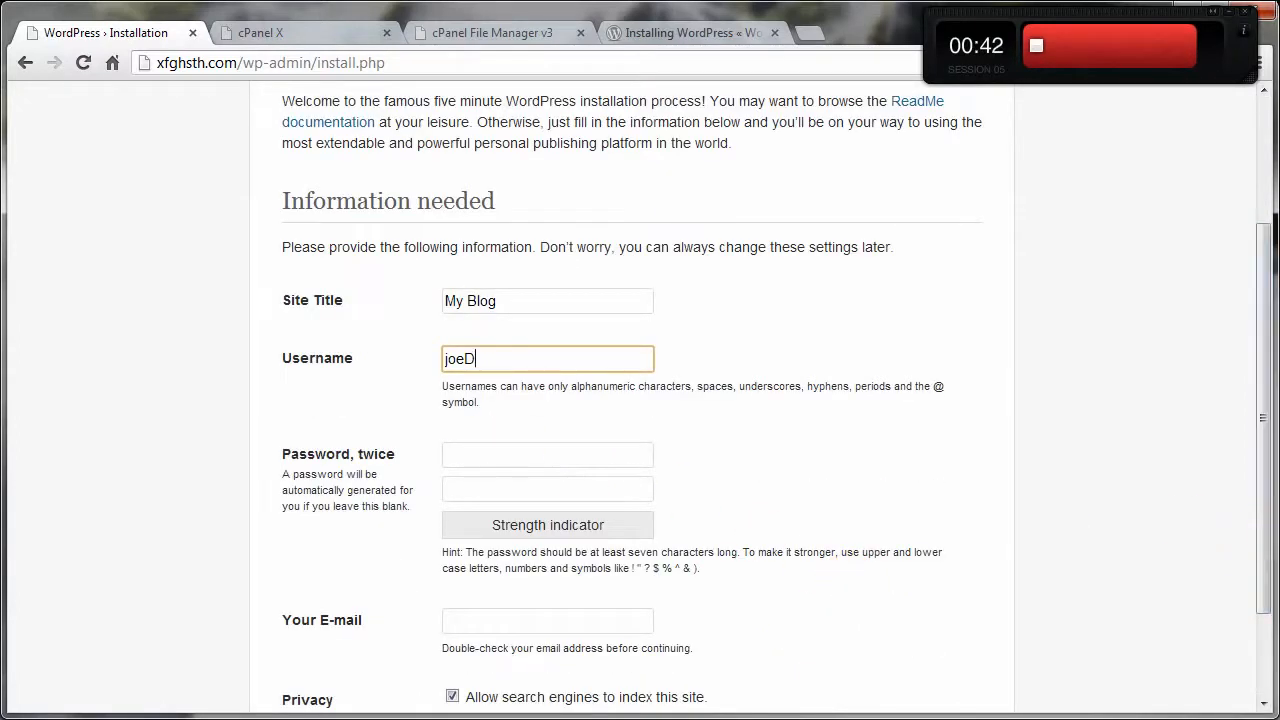
Step: Paste the saved password into the password field, then clear it to get an auto-generated one
key(alt+Tab)
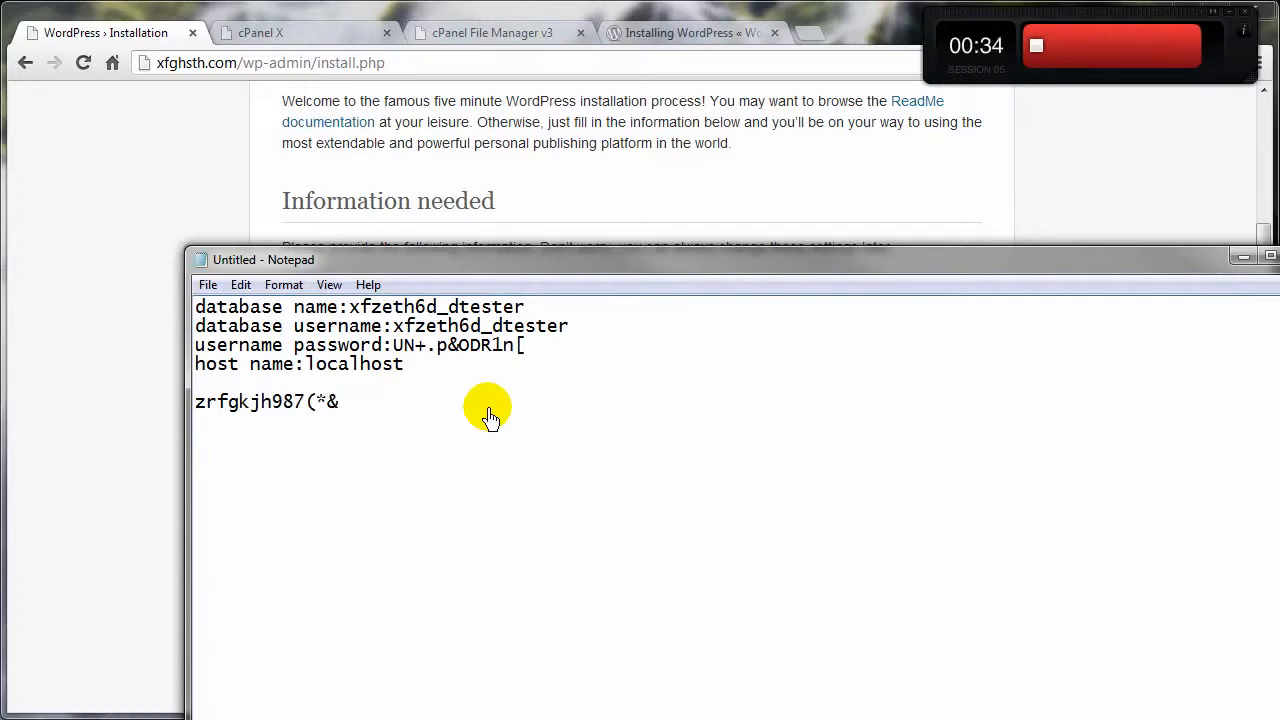
drag(194, 401, 368, 414)
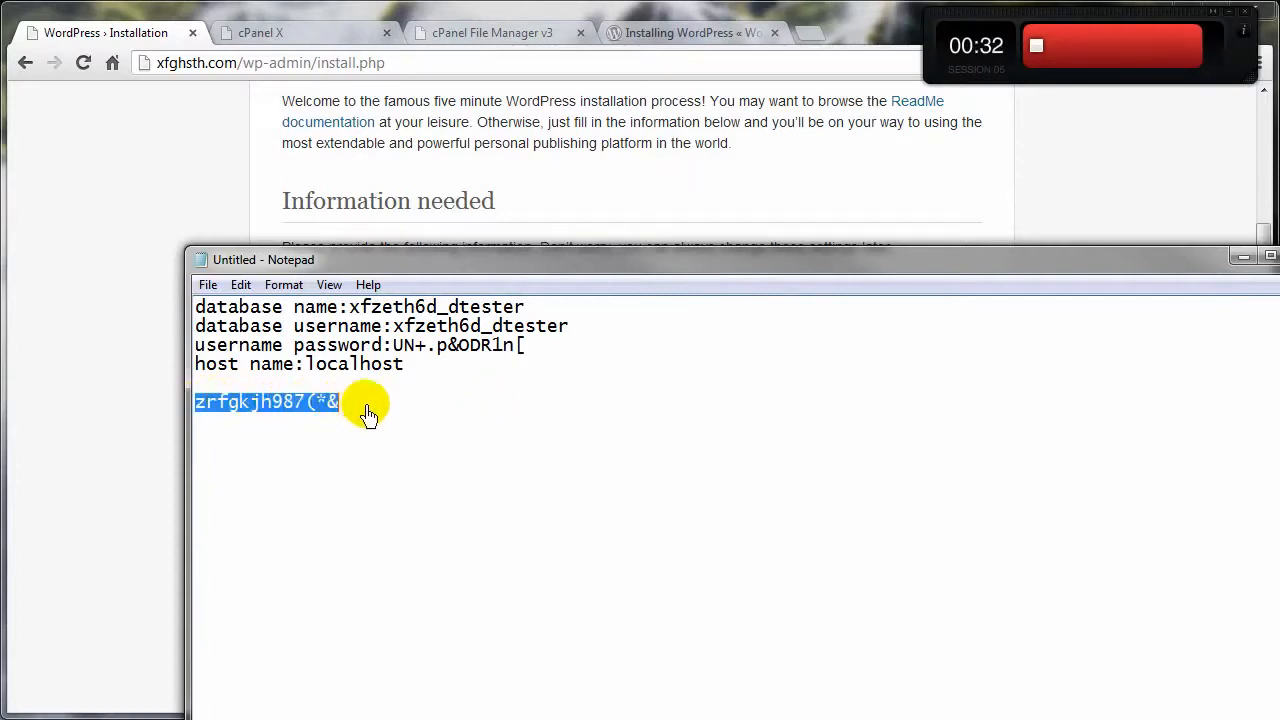
right_click(320, 405)
click(380, 474)
click(110, 490)
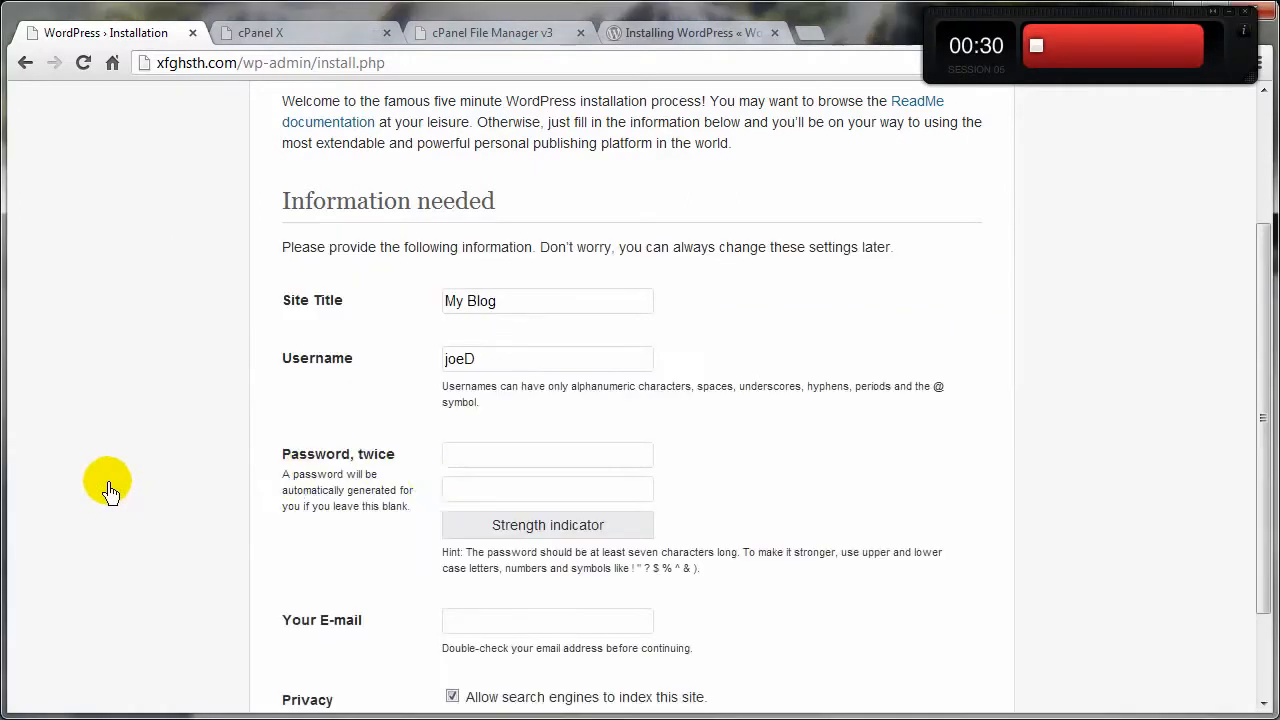
click(502, 458)
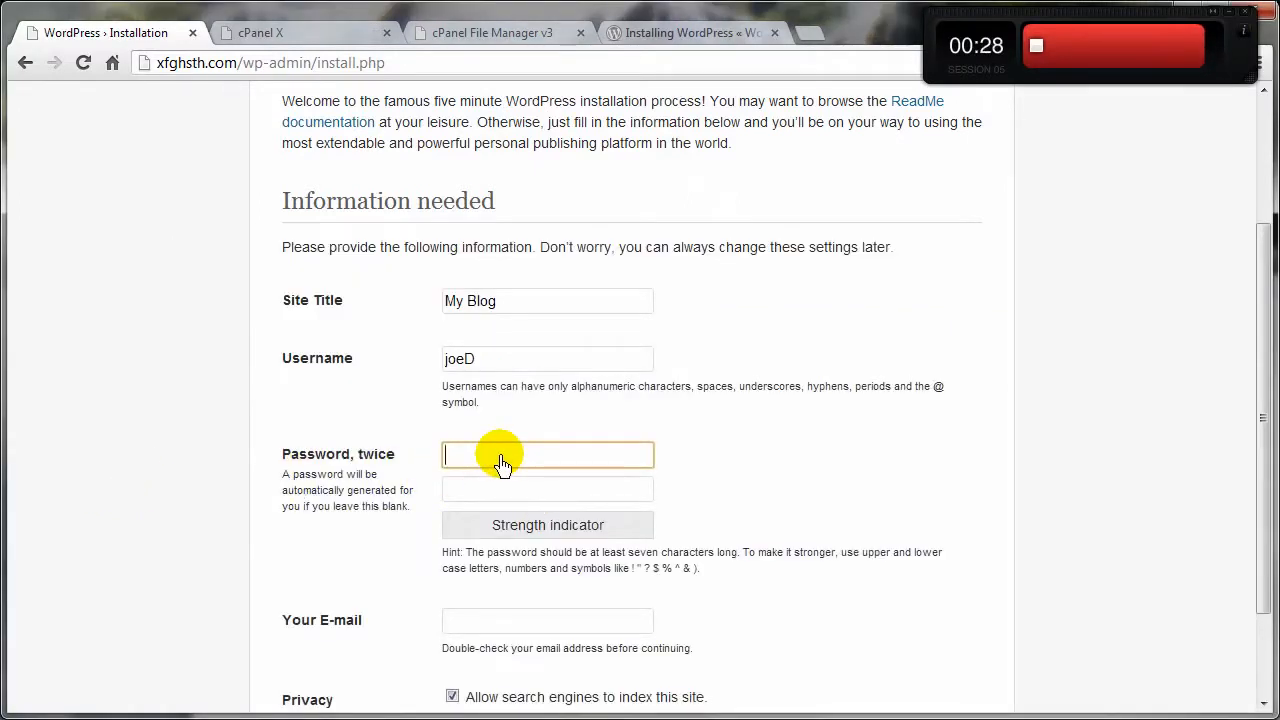
key(ctrl+v)
drag(517, 463, 350, 465)
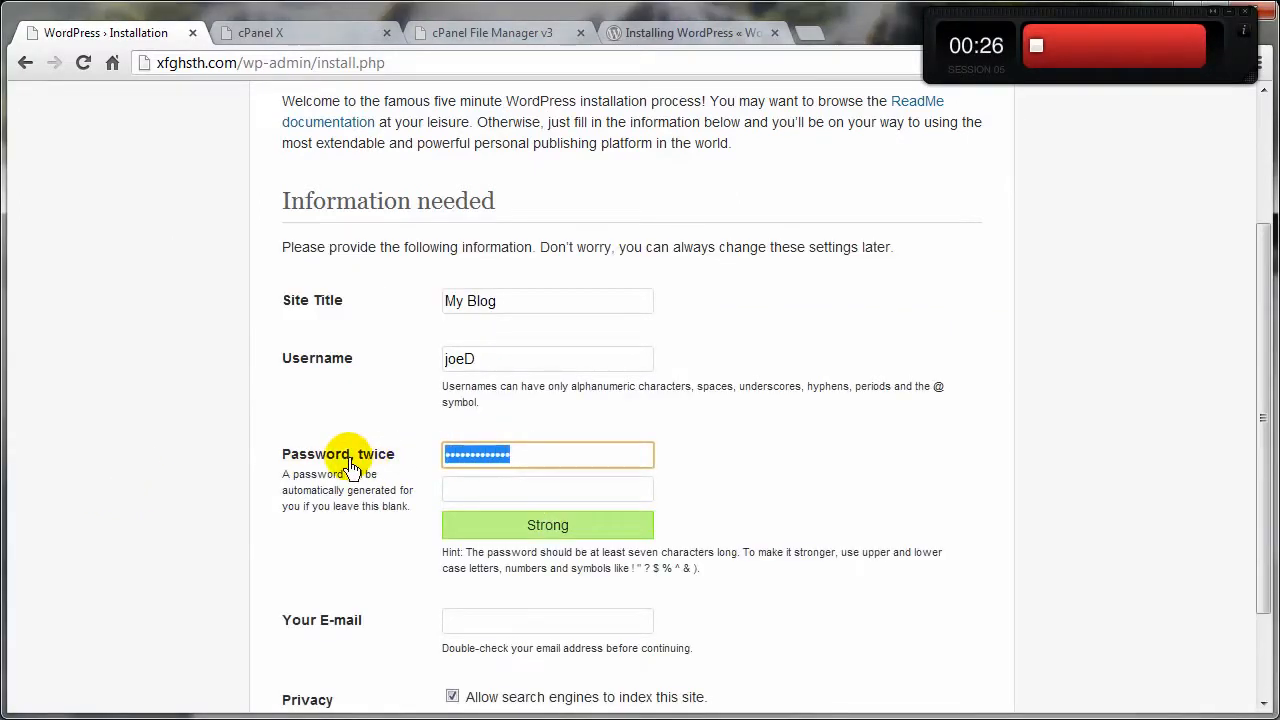
key(BackSpace)
Step: Enter the administrator's e-mail address and install WordPress
scroll(916, 500, down, 1)
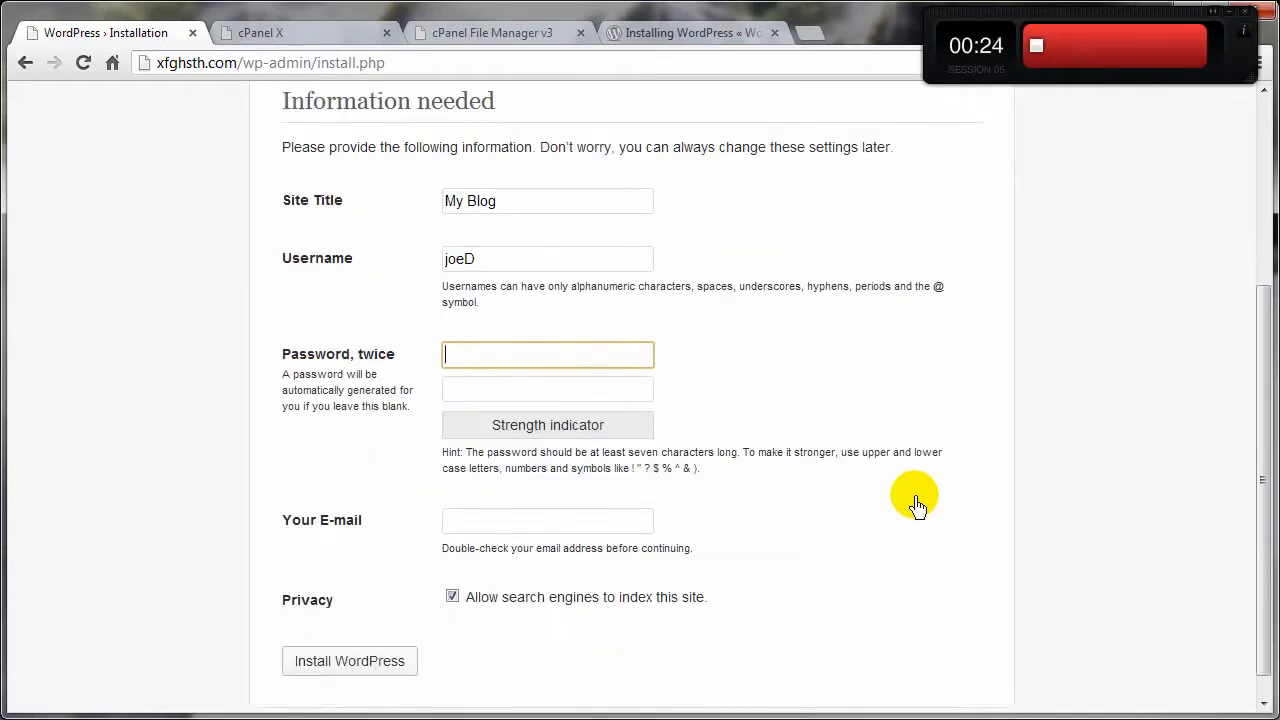
click(460, 495)
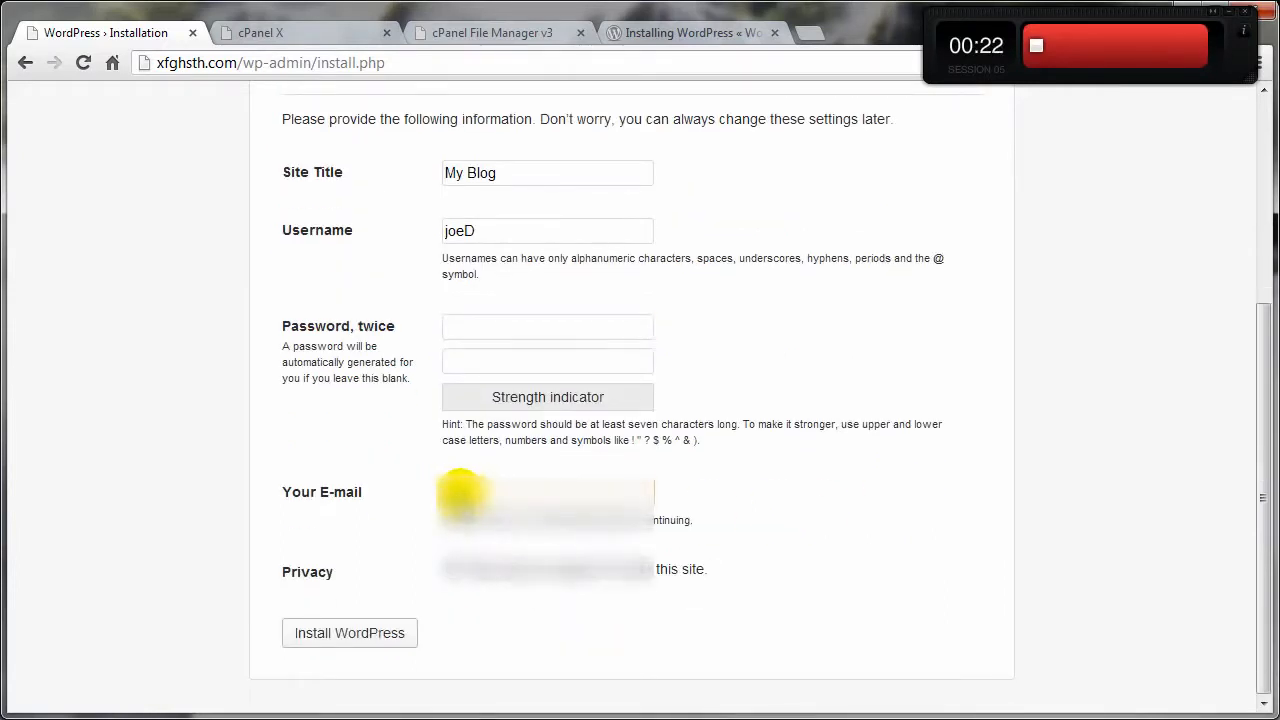
click(334, 641)
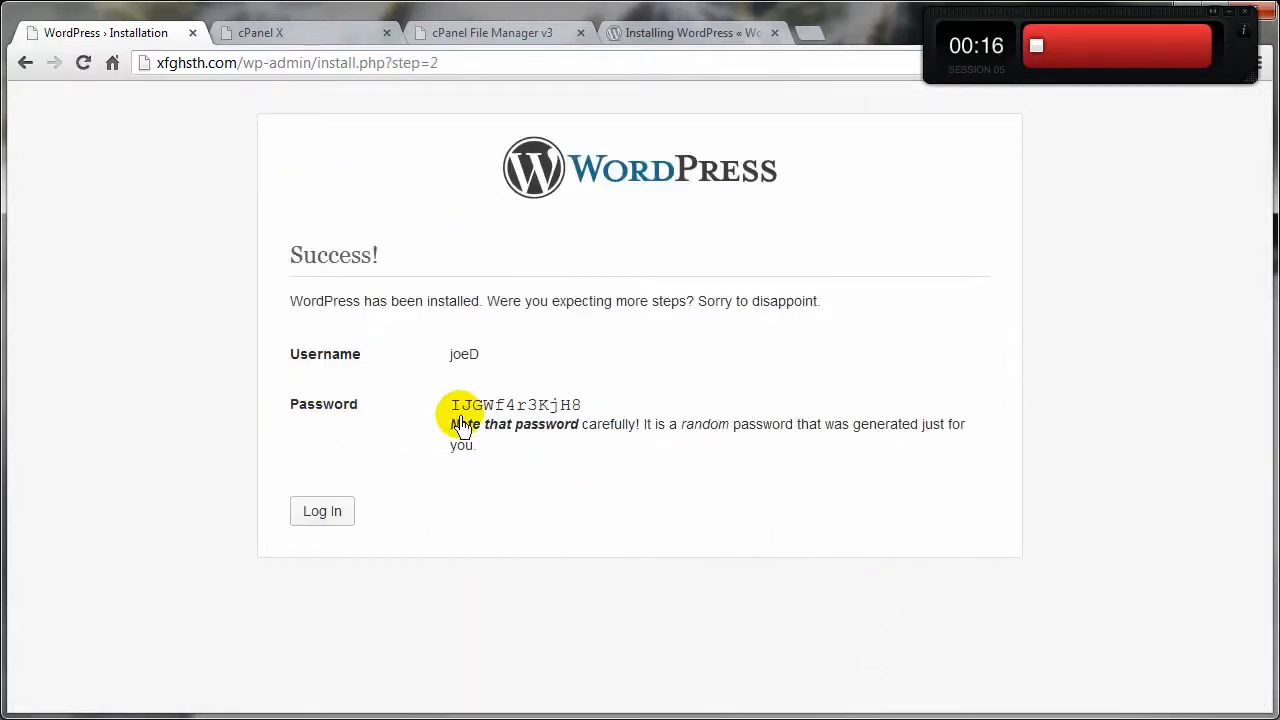
Step: Copy the generated password and log in with the new admin username and that password
drag(451, 410, 568, 410)
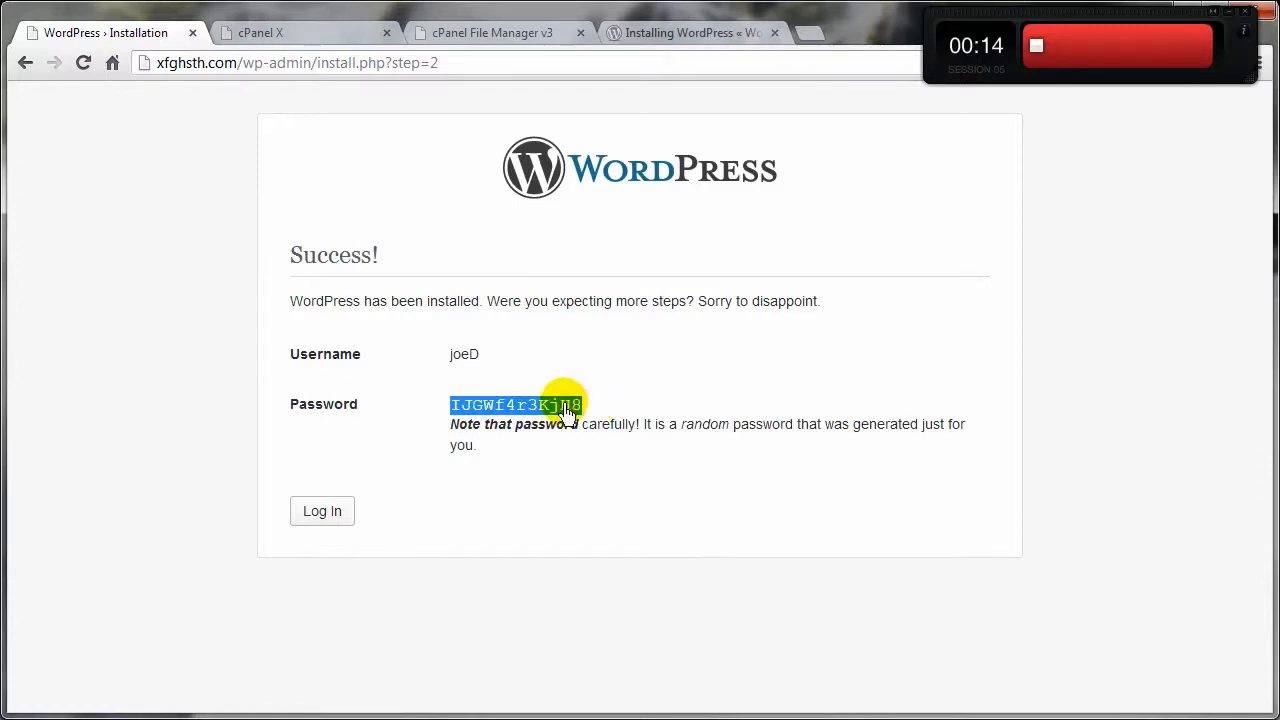
right_click(568, 410)
click(617, 414)
click(322, 511)
double_click(566, 345)
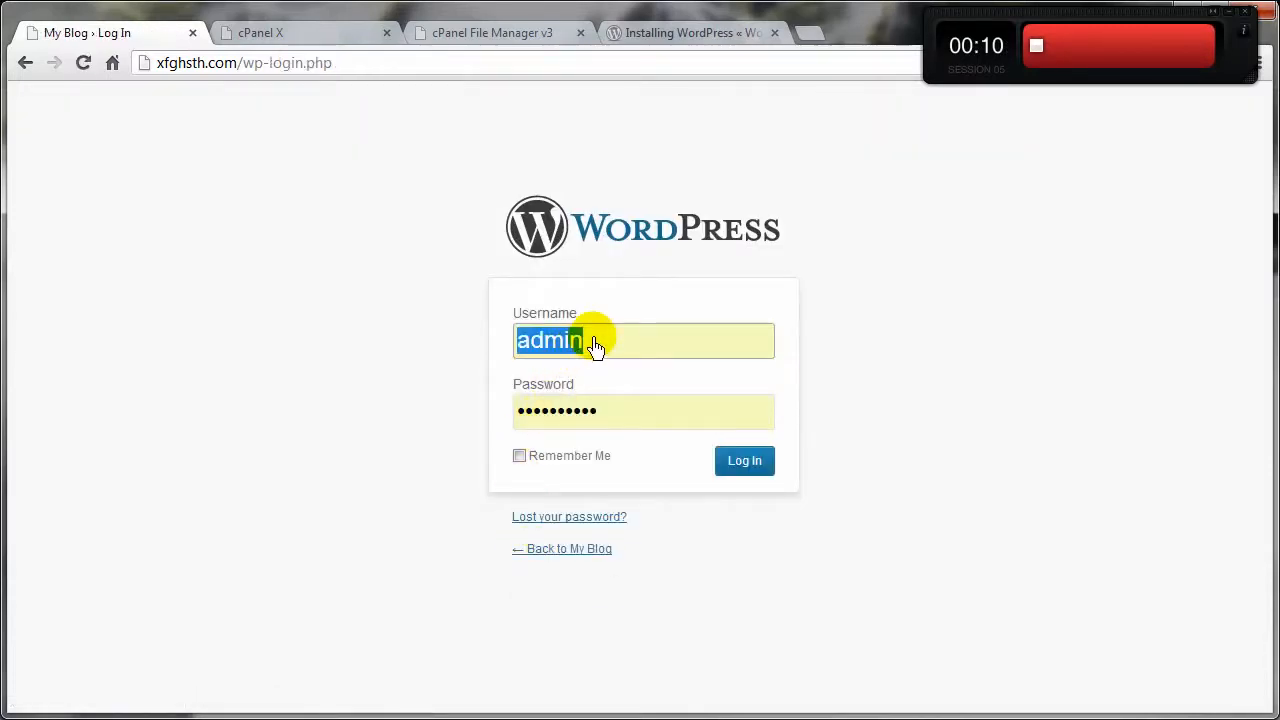
text(joe)
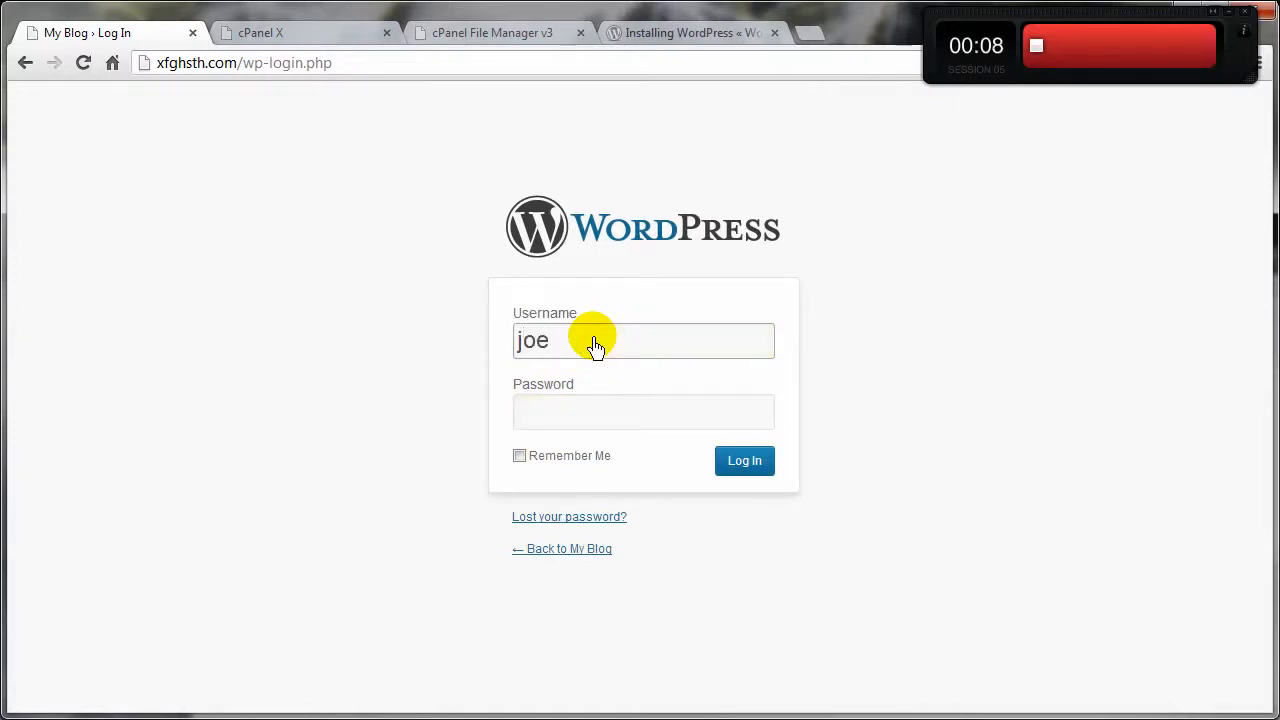
click(560, 415)
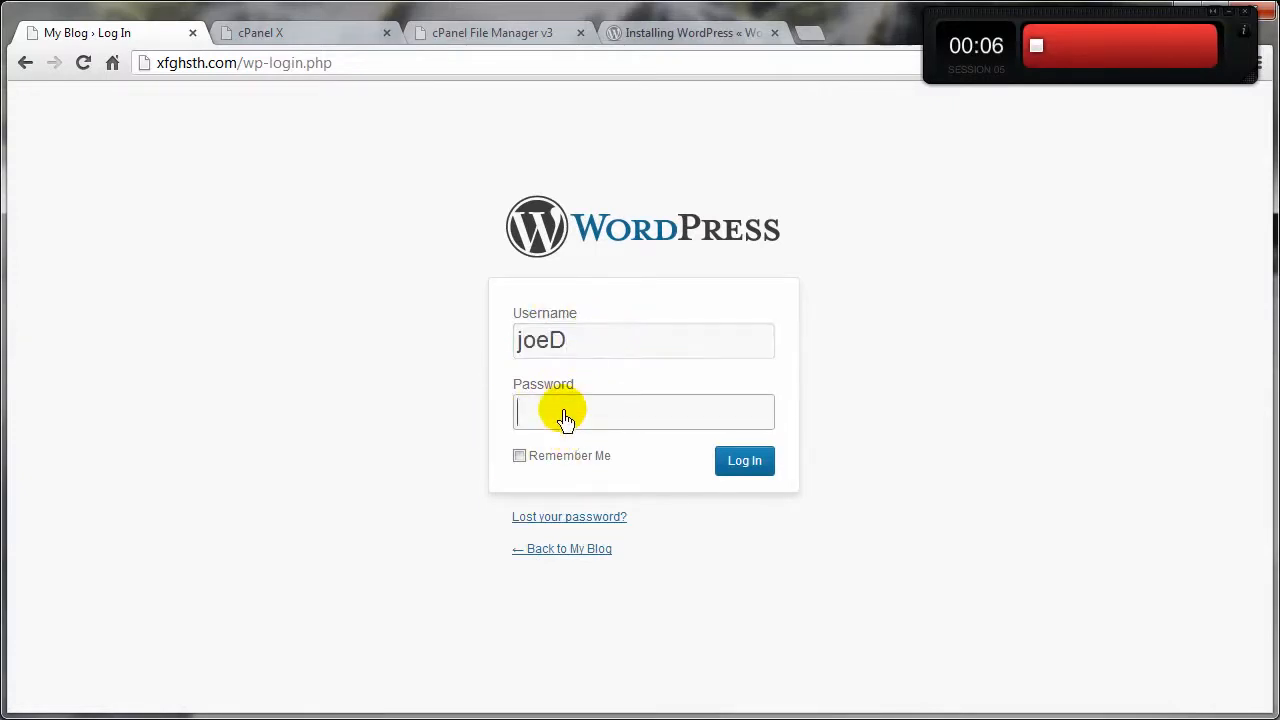
right_click(564, 411)
click(612, 517)
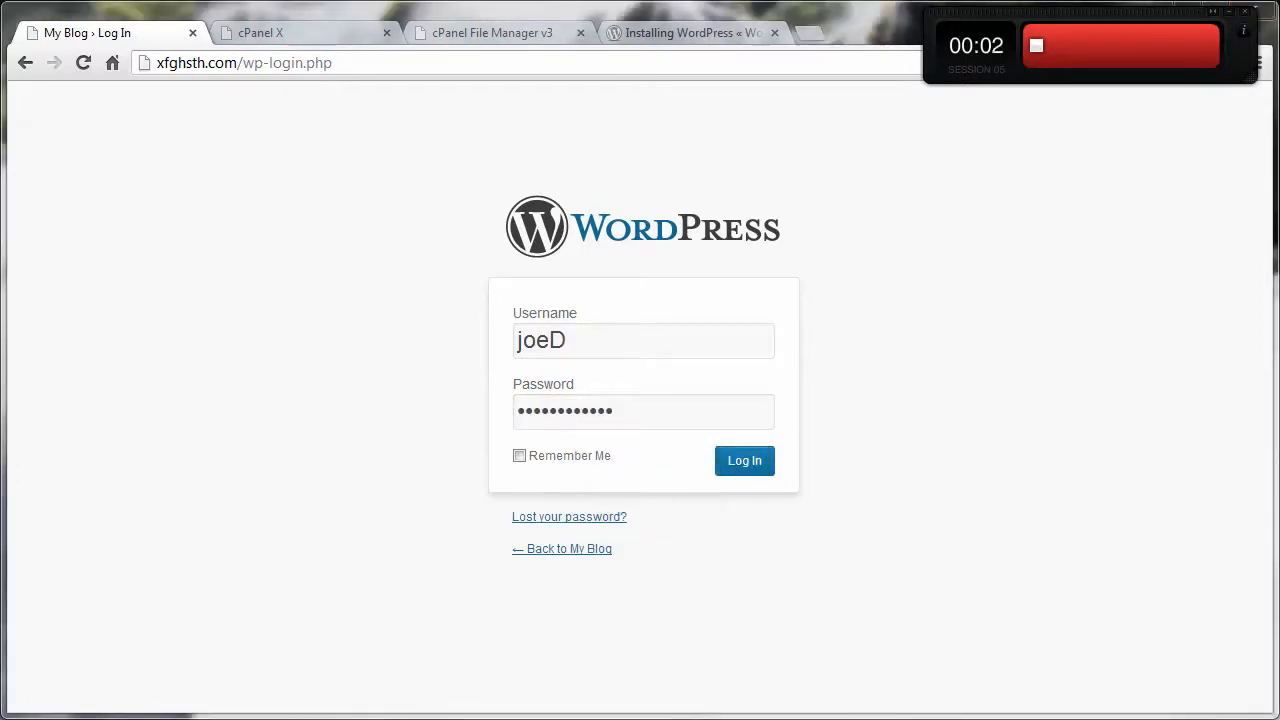
click(742, 464)
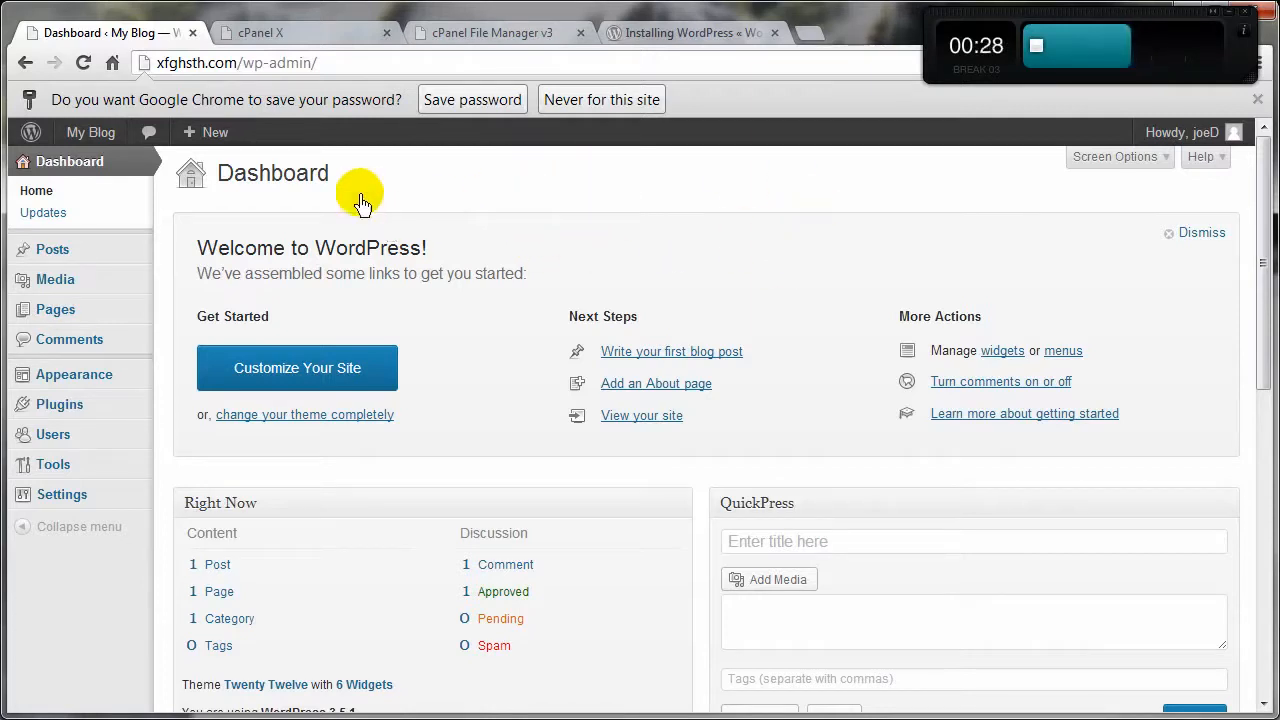
Step: Open the My Blog front page from the admin bar
click(70, 128)
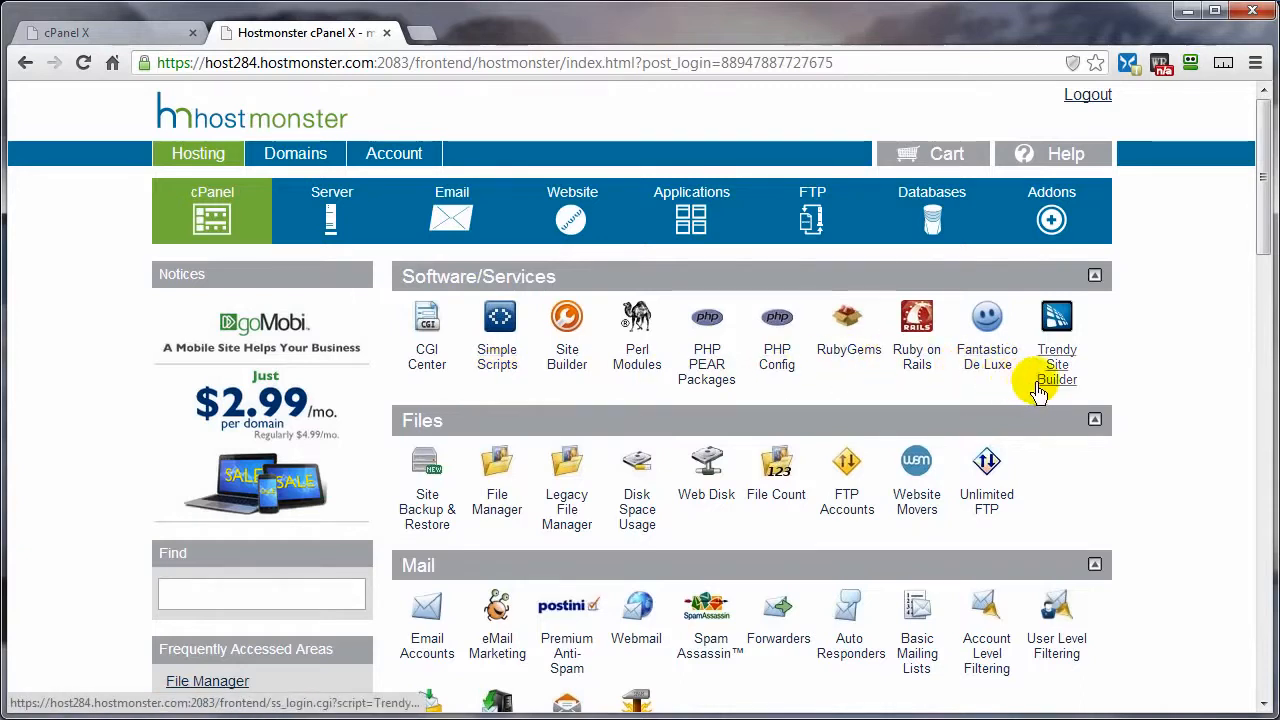
Step: Close the Hostmonster cPanel tab and scroll the VPS cPanel page down
click(385, 32)
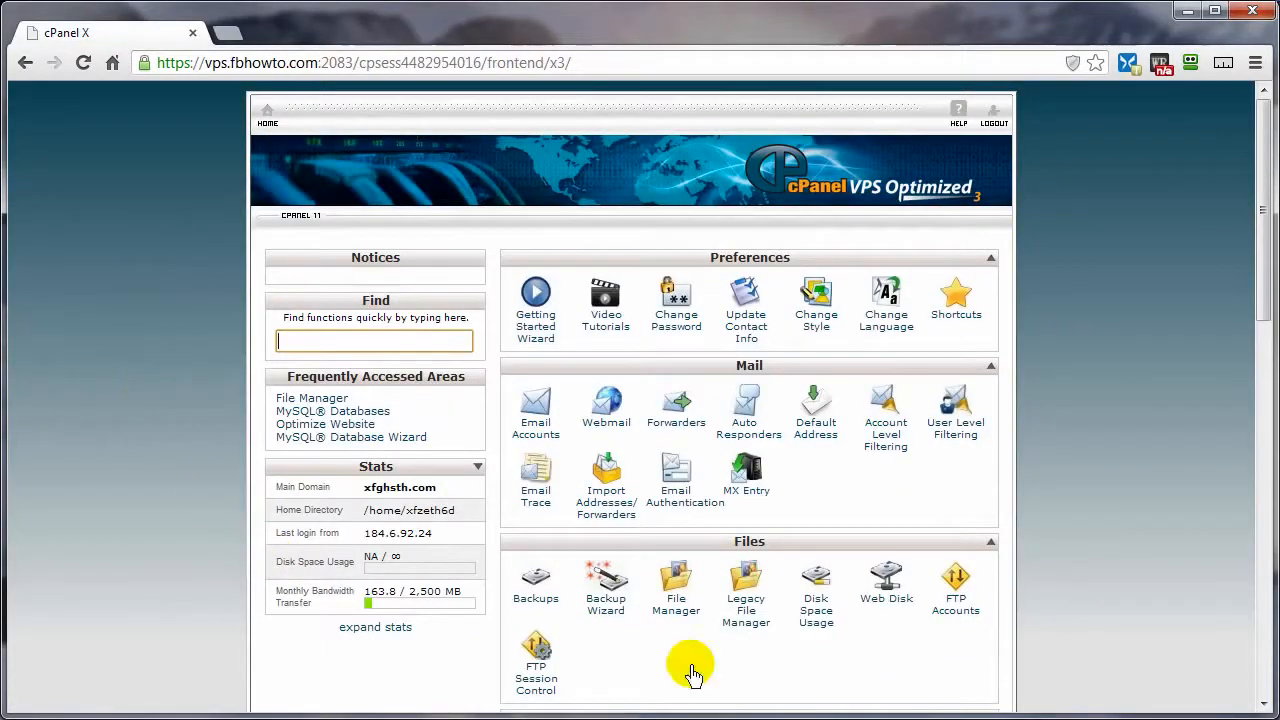
drag(1263, 268, 1222, 530)
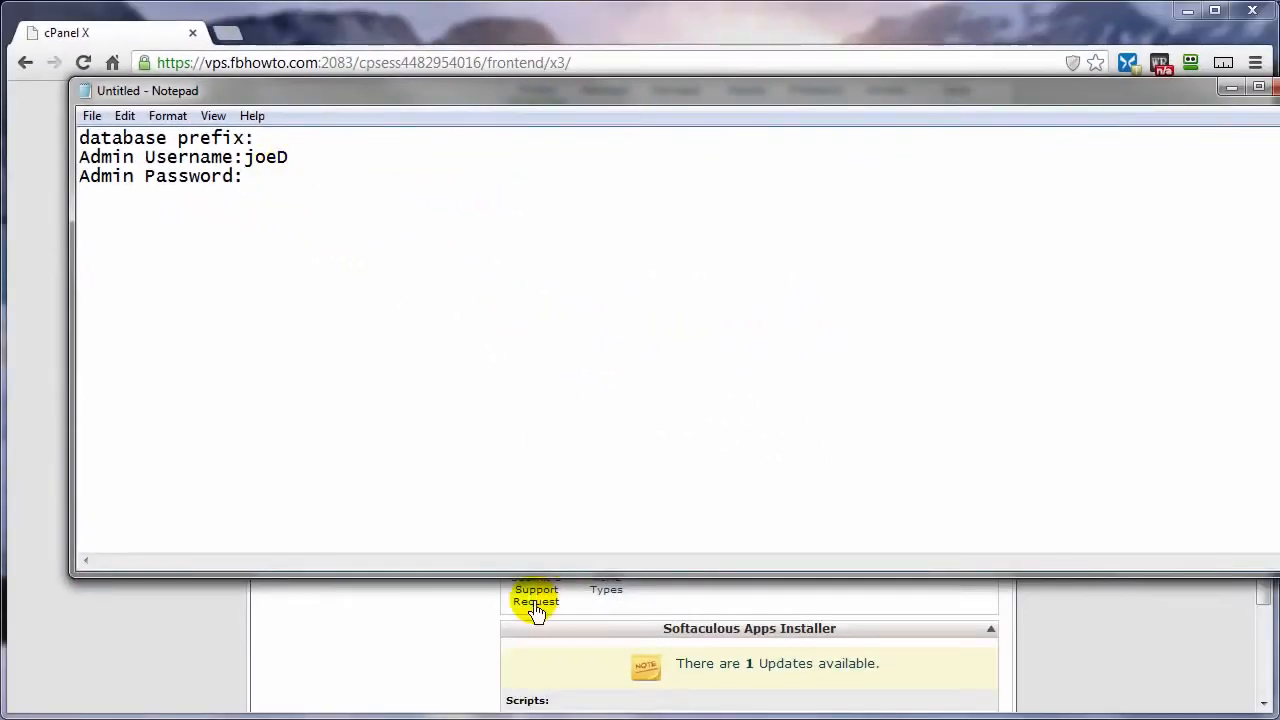
Step: Return to the VPS cPanel page and launch Softaculous's WordPress page from Software/Services
click(392, 645)
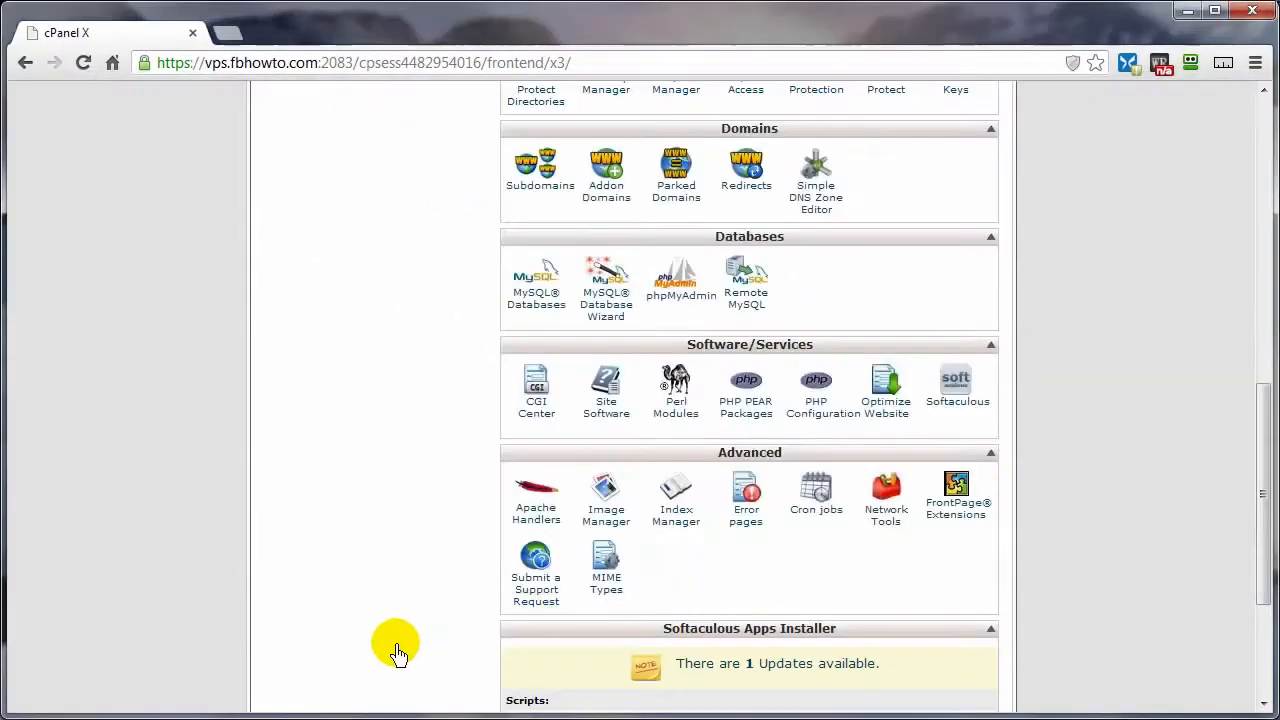
drag(1038, 0, 1039, 29)
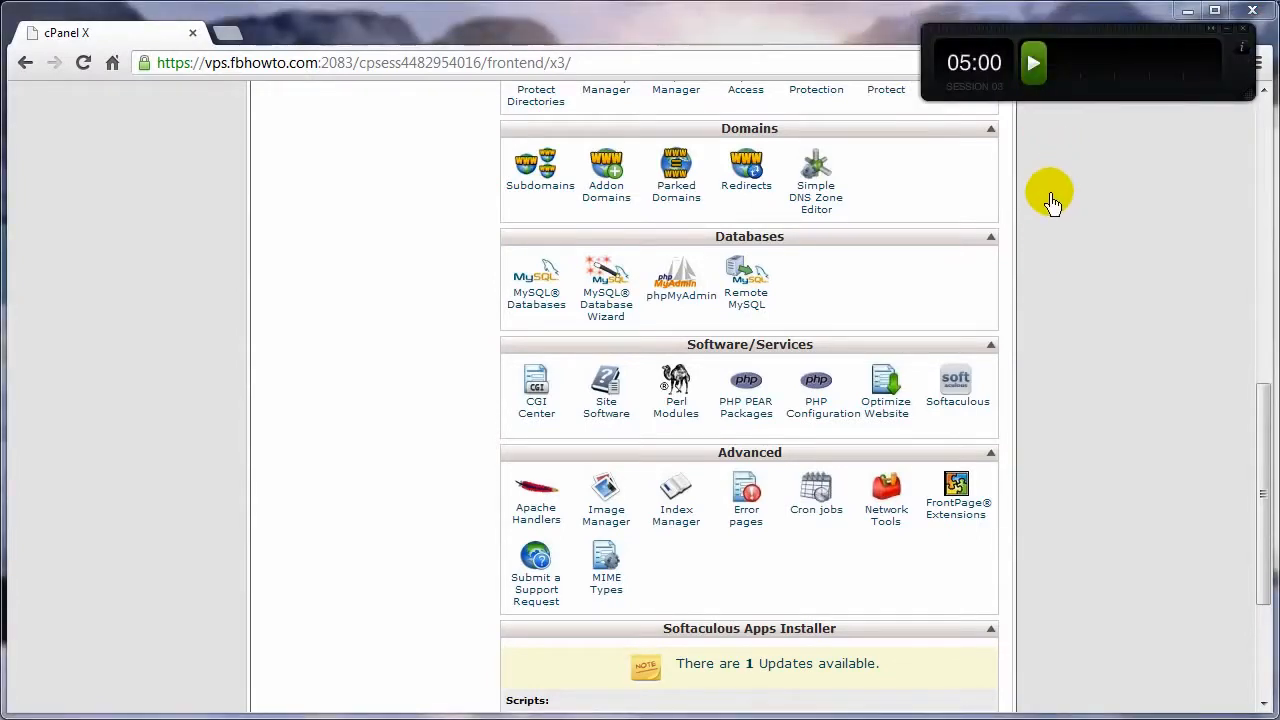
click(1035, 66)
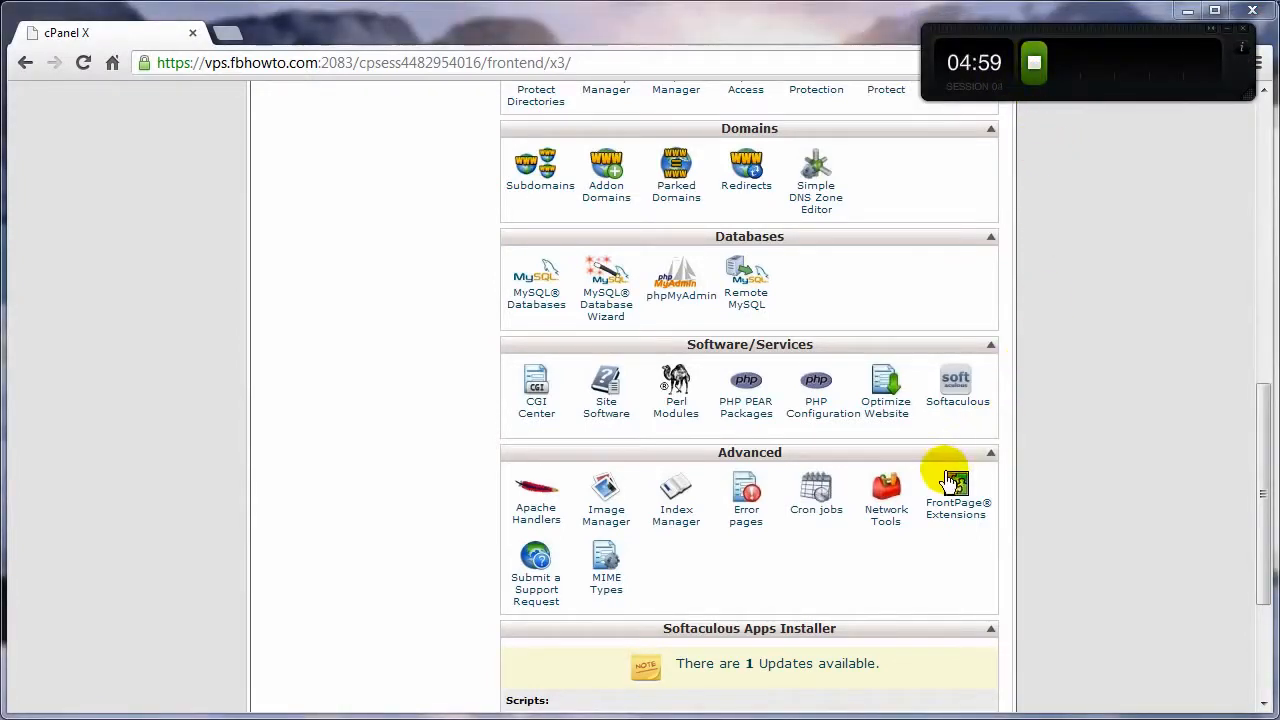
click(950, 410)
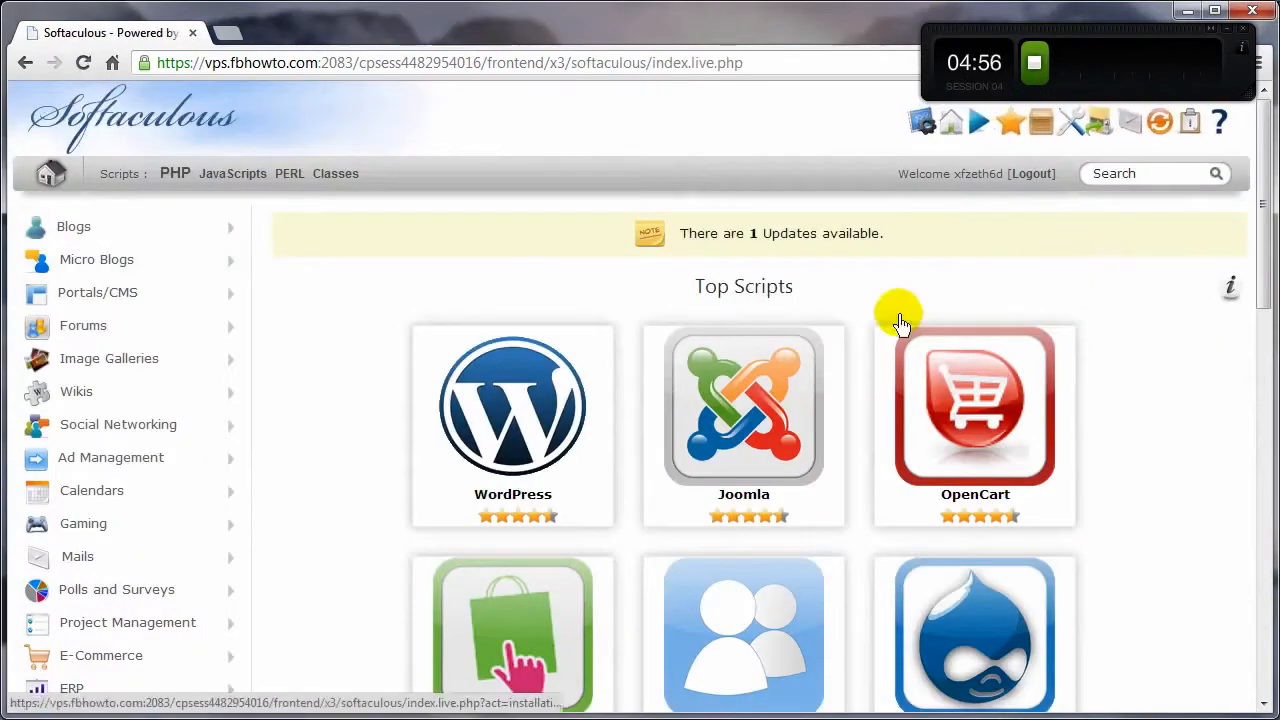
mouse_move(495, 420)
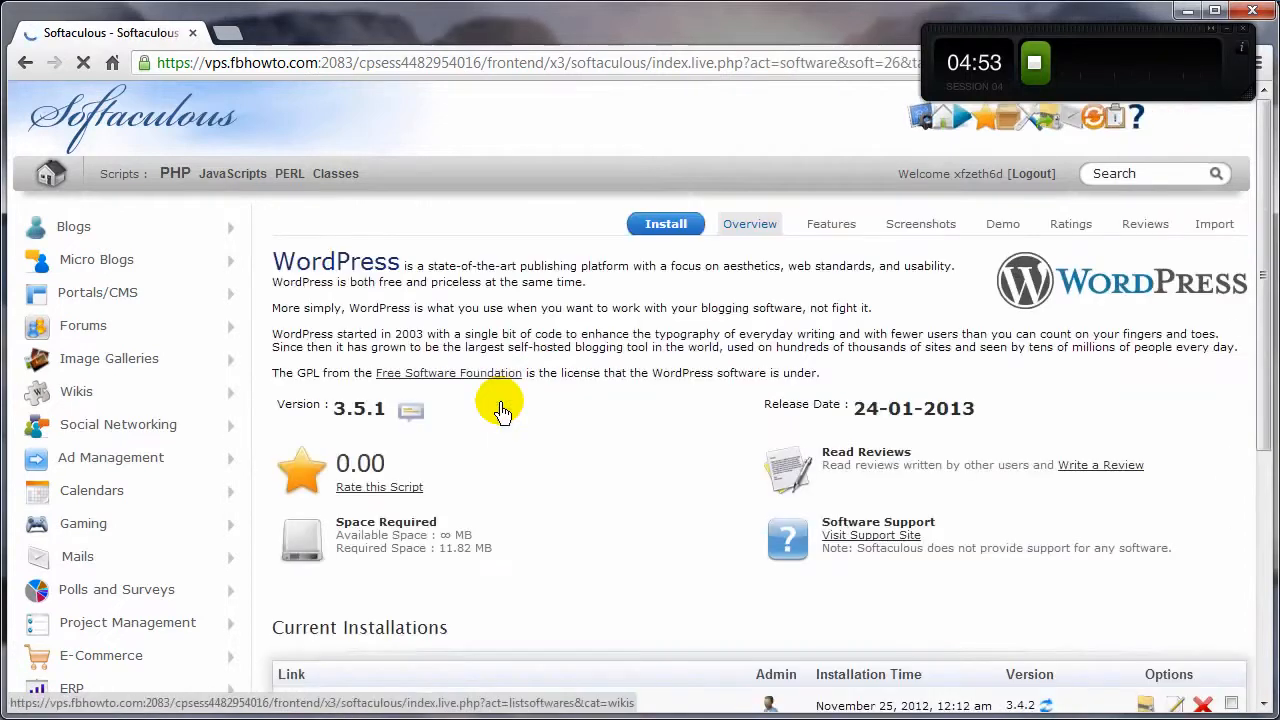
Step: Open the WordPress Install form and select the wp installation directory value
click(666, 226)
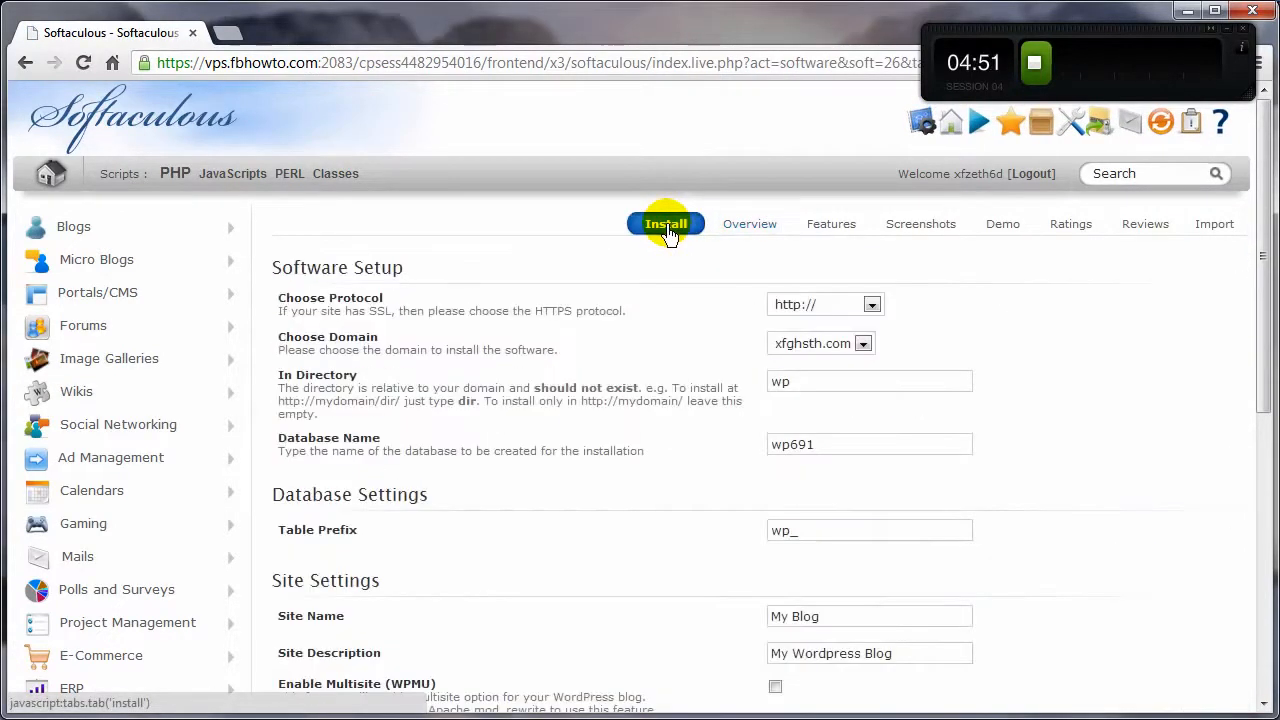
click(785, 383)
drag(789, 385, 722, 387)
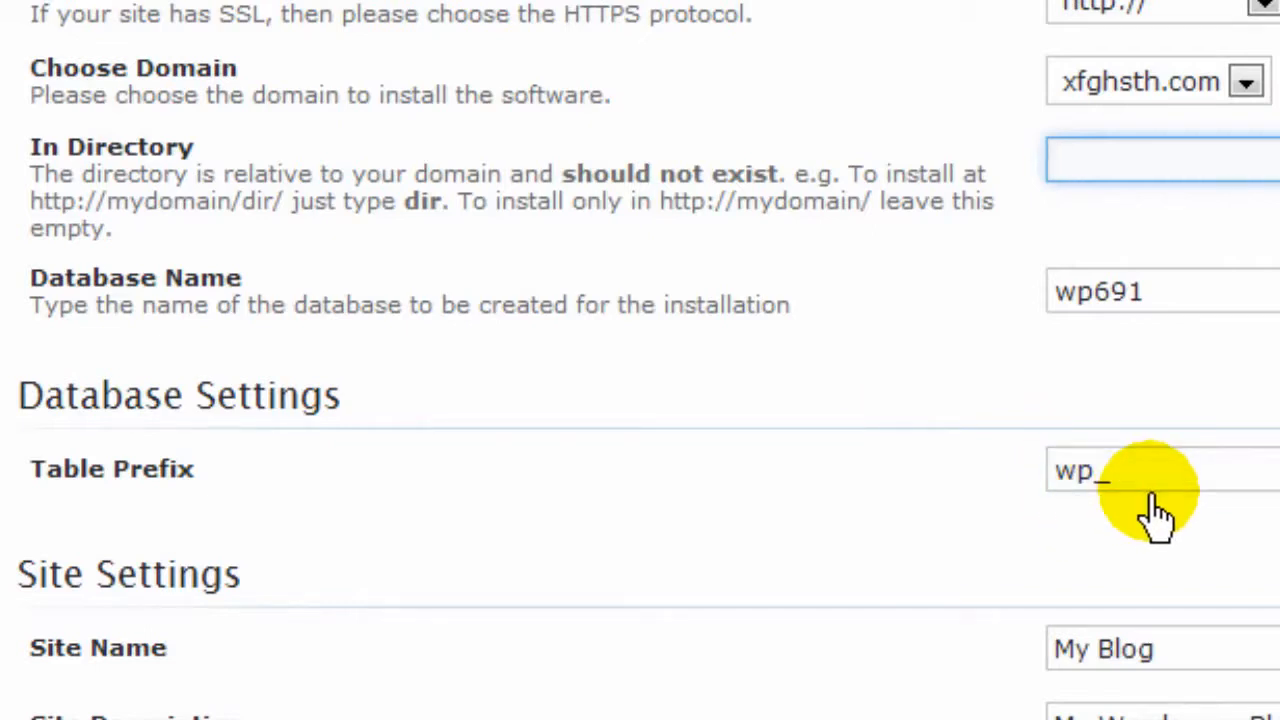
Step: Set the table prefix to wdhp_ and paste it after 'database prefix:' in the notes
click(1073, 480)
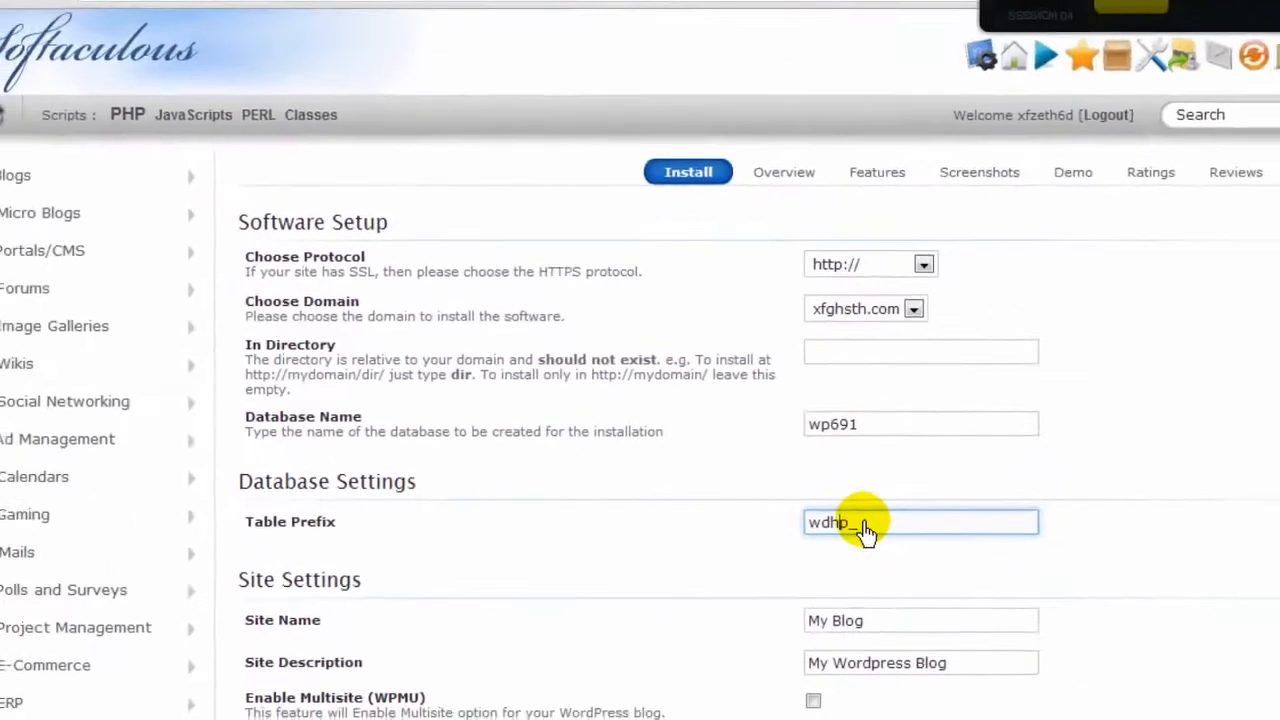
drag(1045, 492, 910, 496)
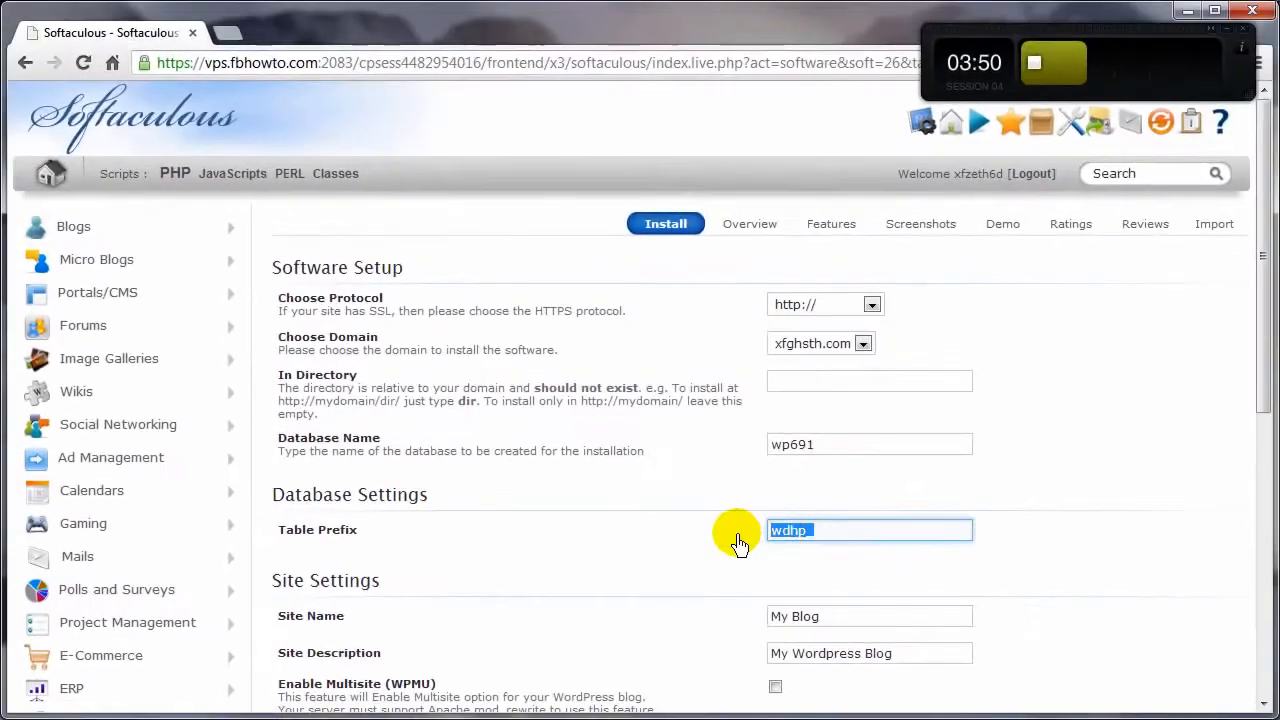
right_click(813, 540)
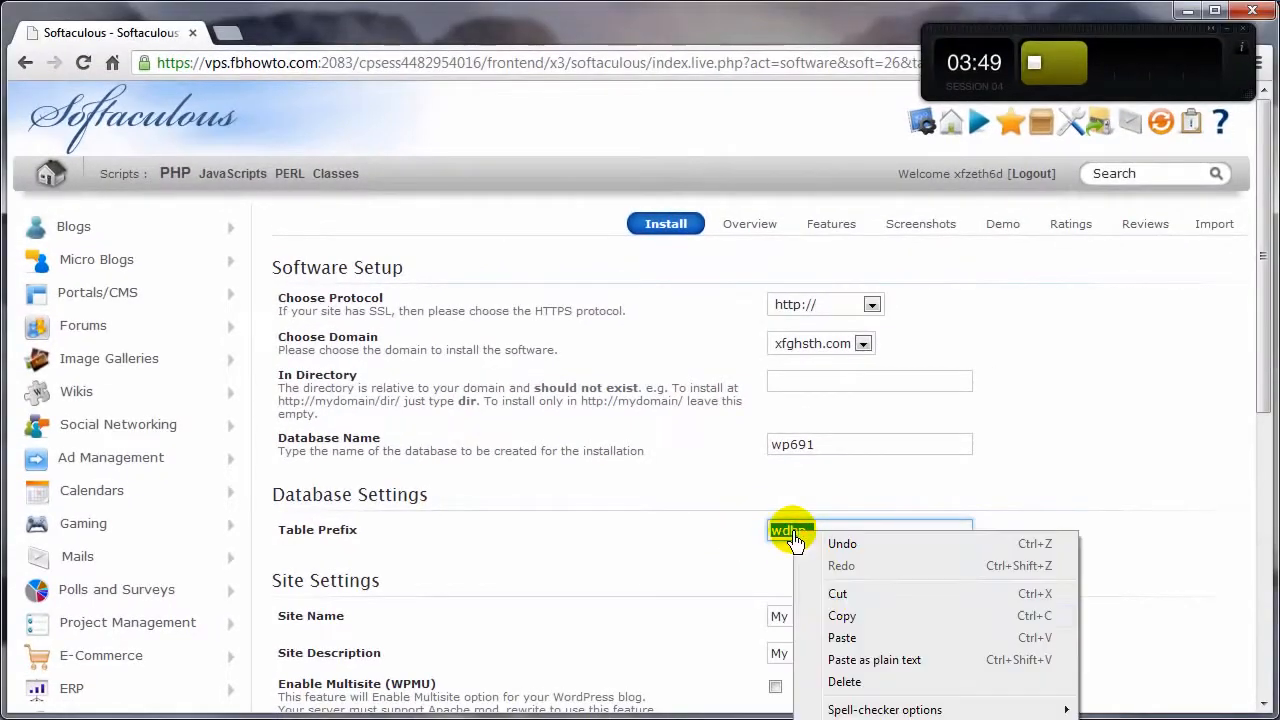
click(843, 616)
key(alt+Tab)
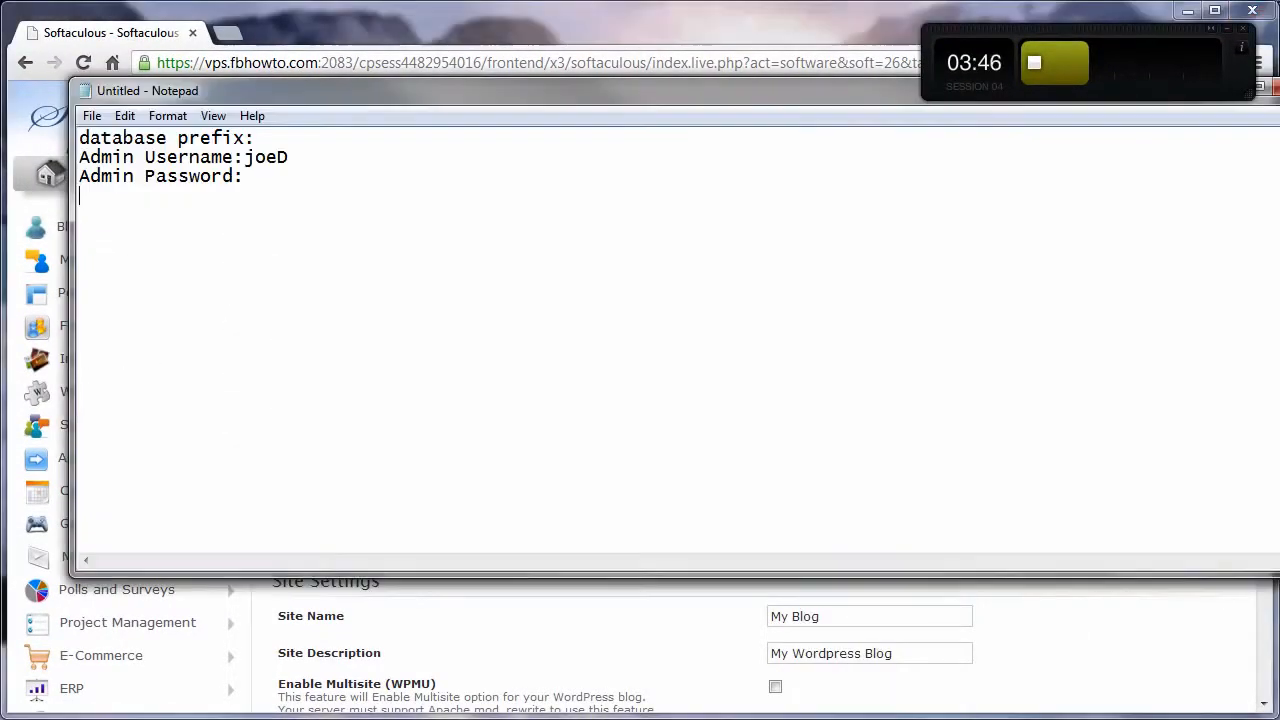
right_click(266, 143)
click(326, 226)
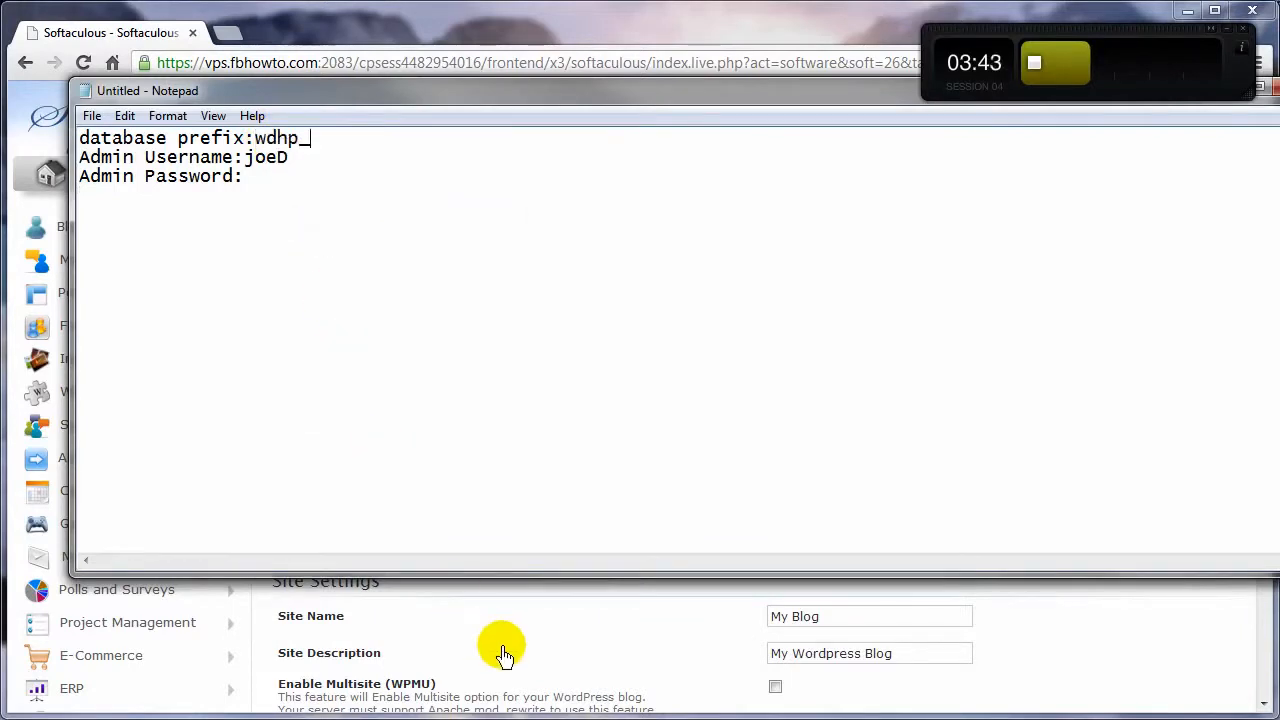
click(510, 652)
scroll(586, 600, down, 2)
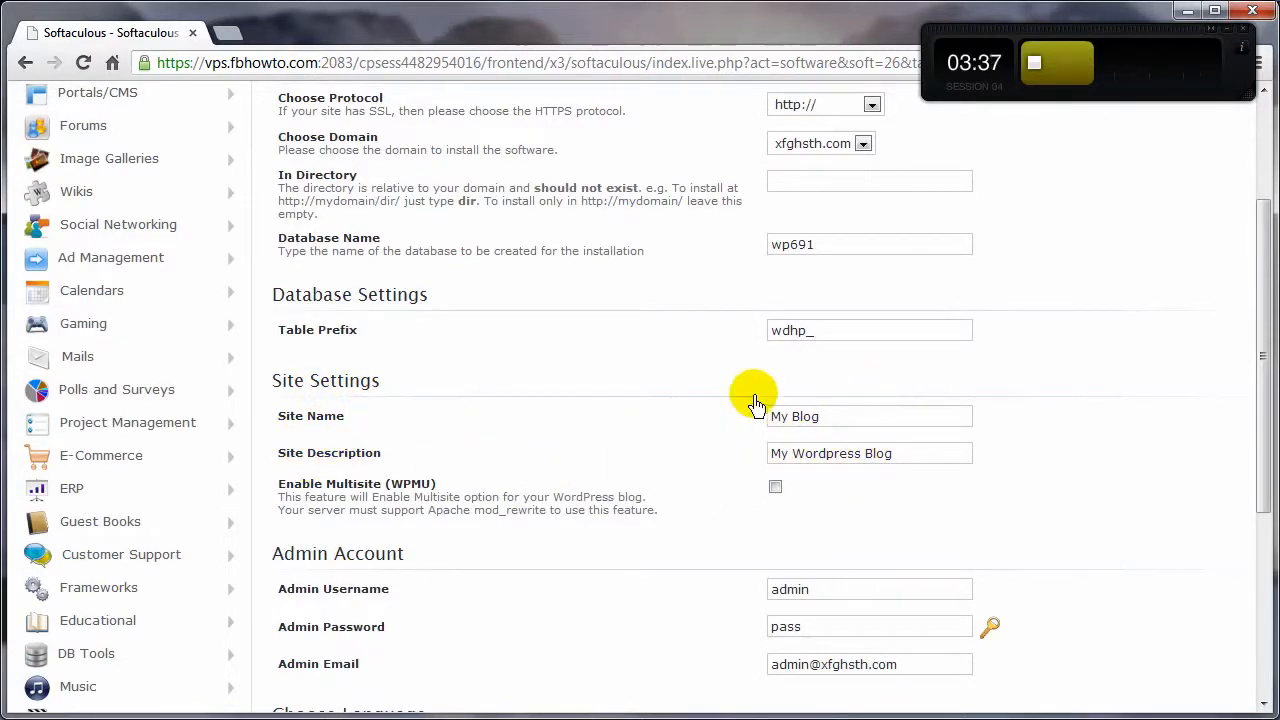
Step: Under Admin Account, replace the default admin username with a custom one and select the default password
click(866, 455)
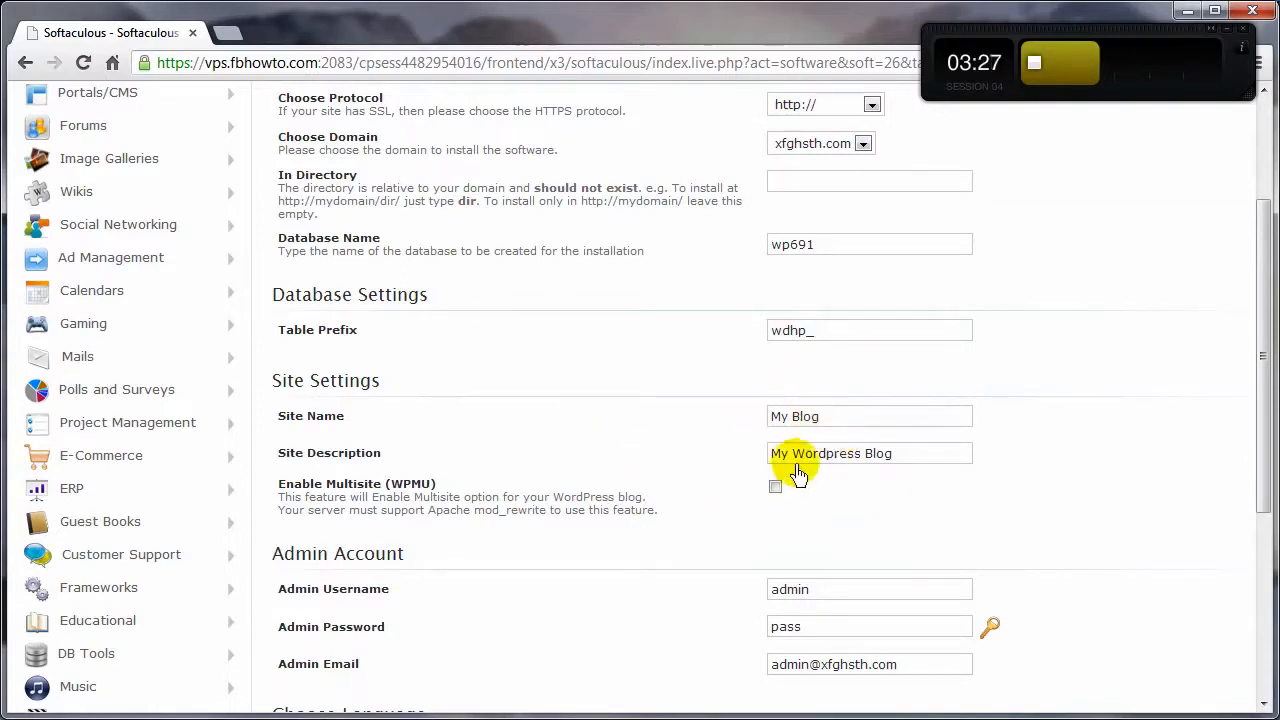
scroll(455, 607, down, 1)
scroll(455, 607, down, 1)
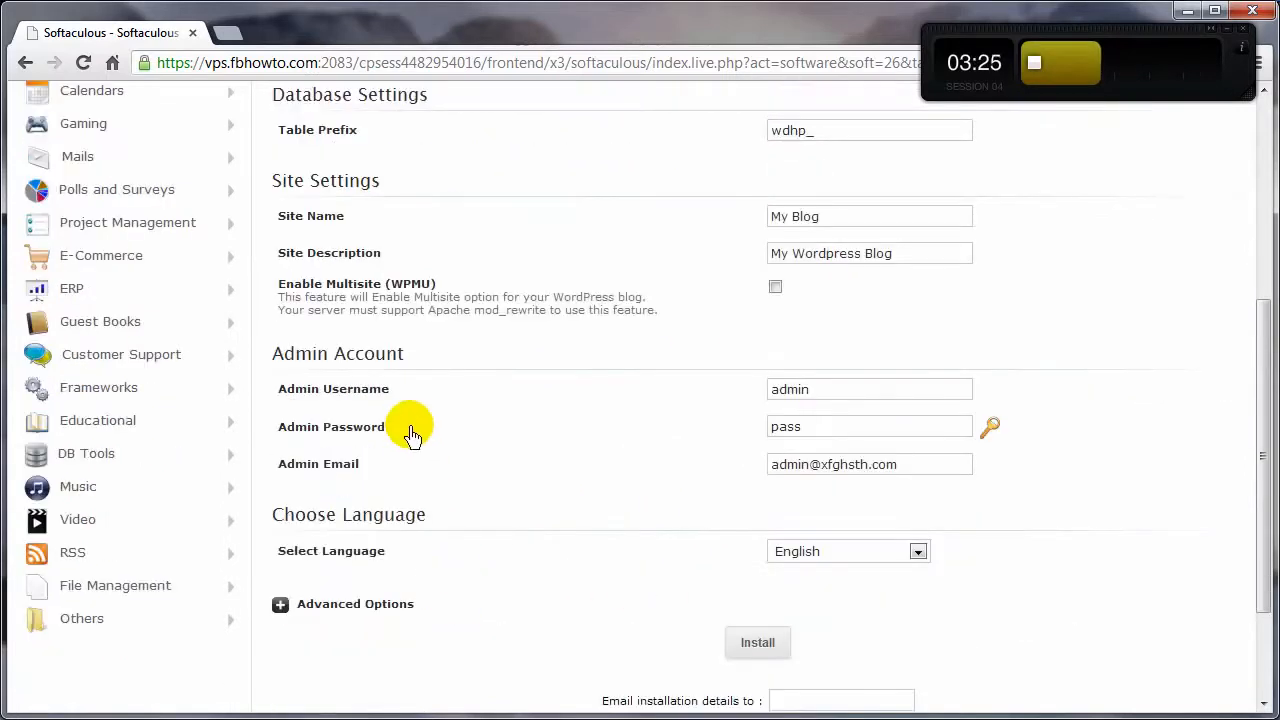
click(828, 398)
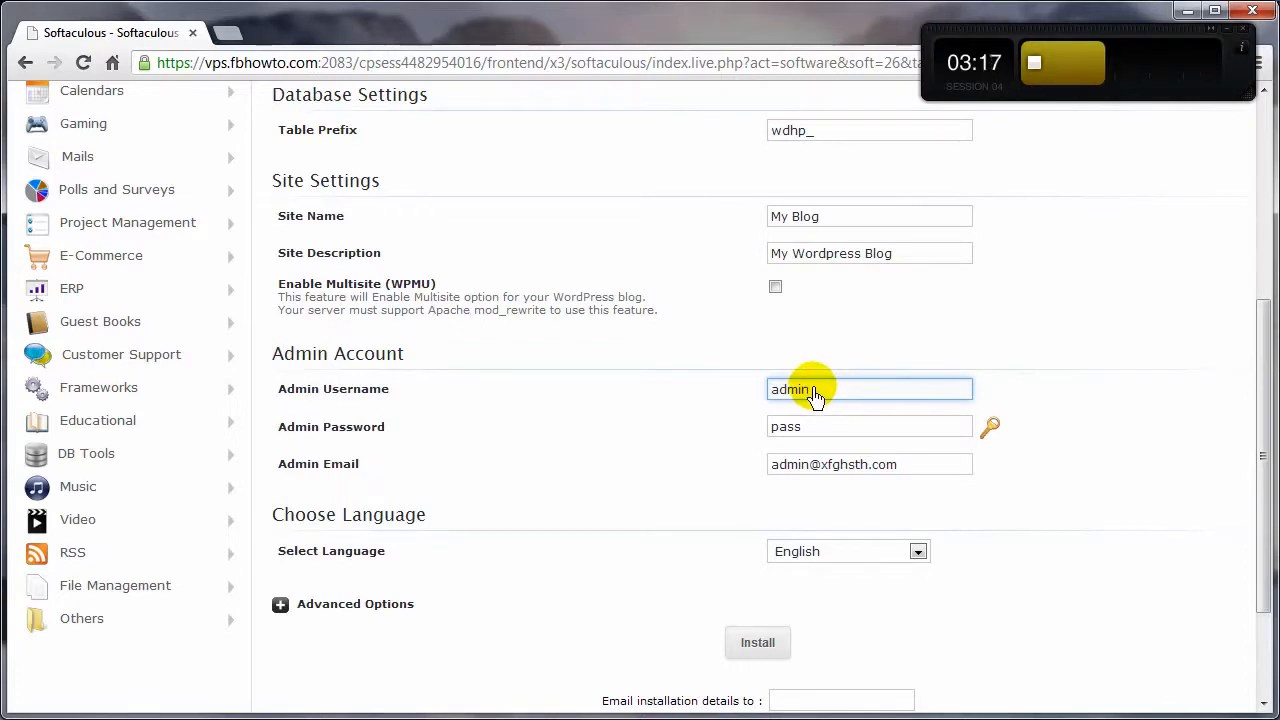
drag(814, 392, 760, 391)
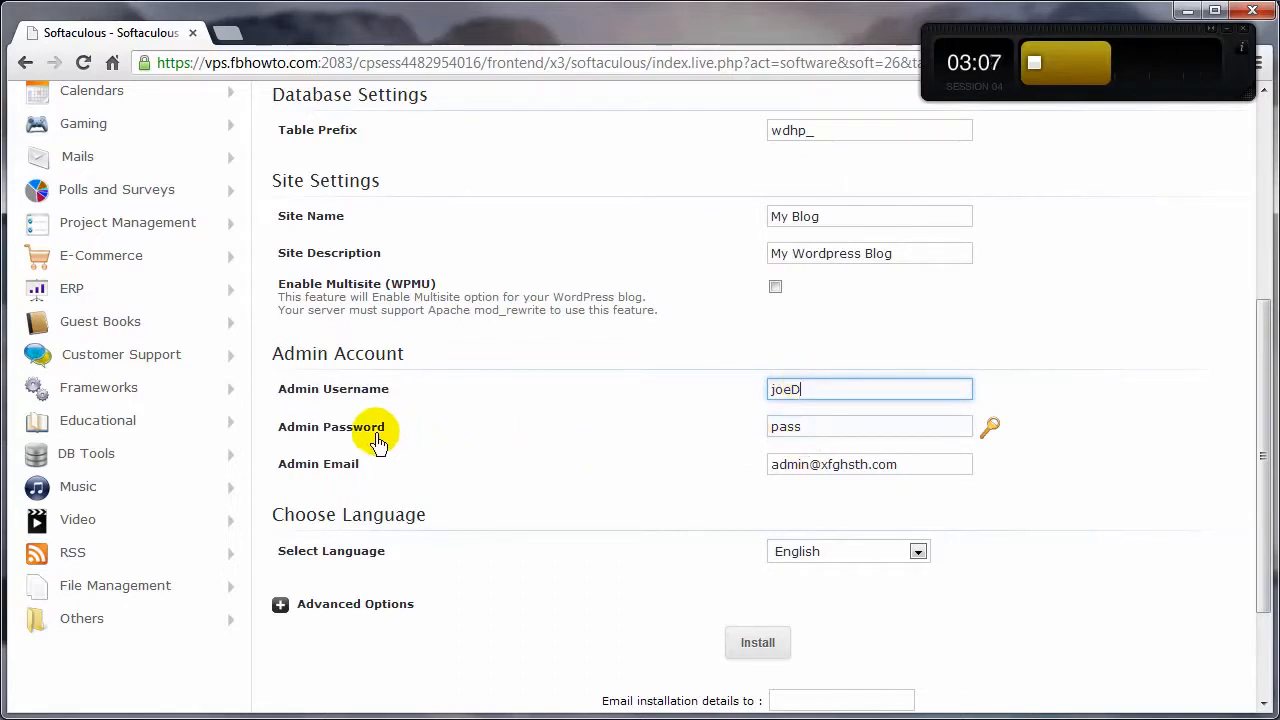
double_click(796, 432)
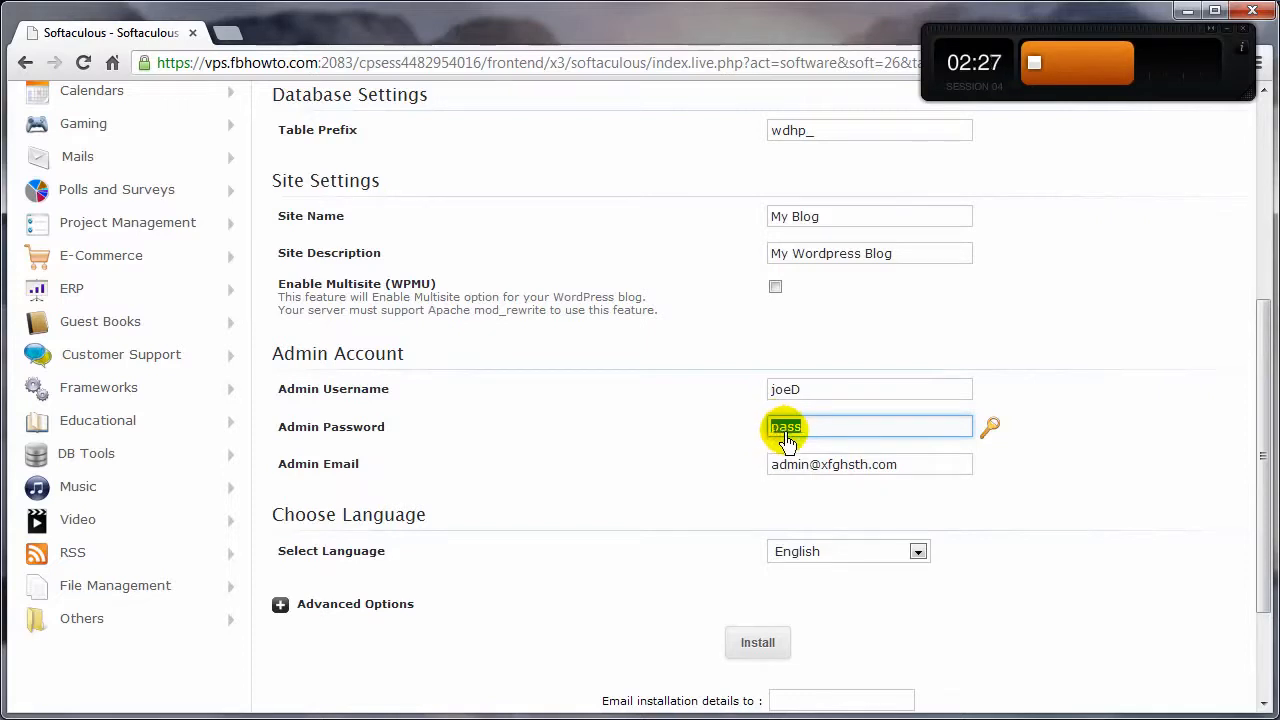
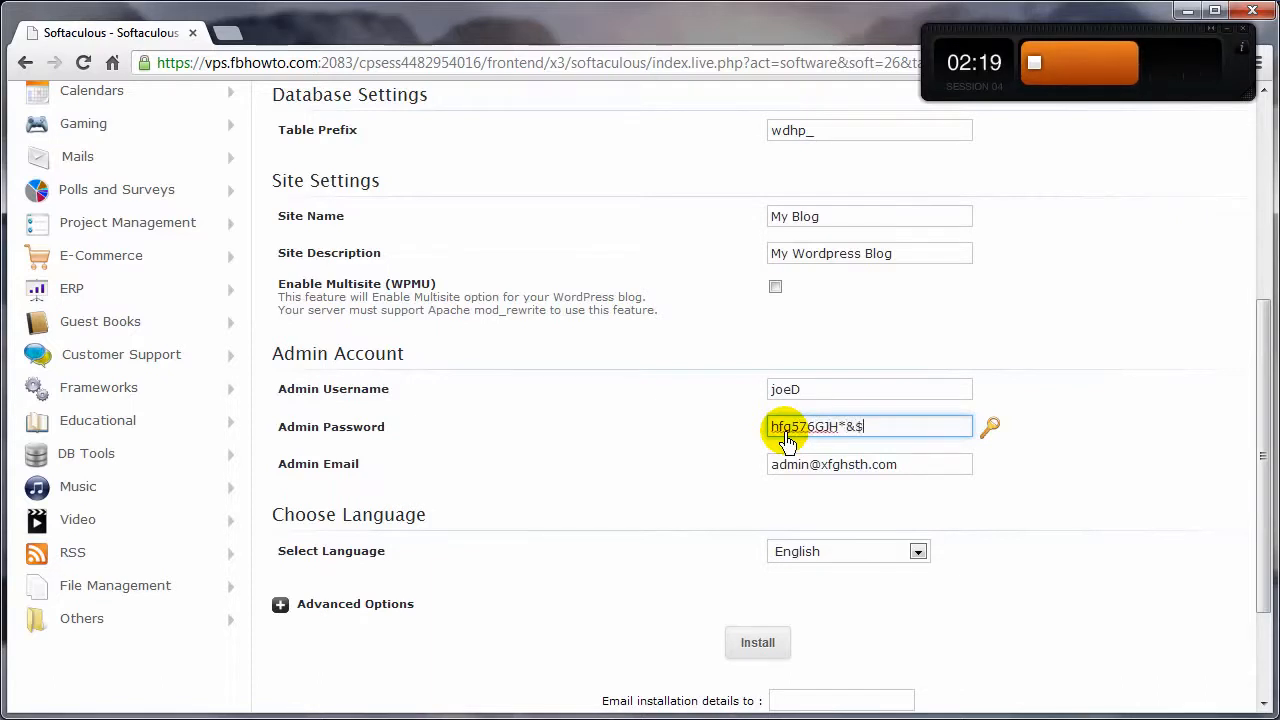
Step: Enter a strong admin password and paste it into the notes after 'Admin Password:'
drag(880, 434, 770, 440)
right_click(805, 427)
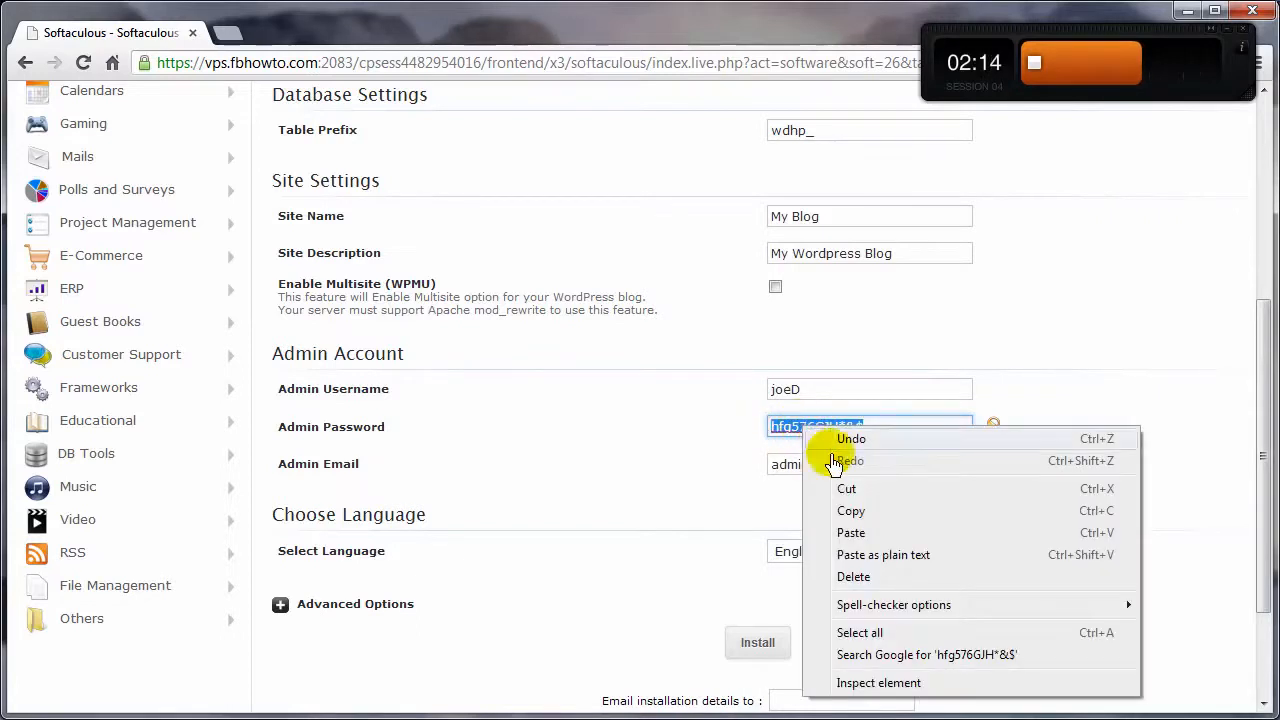
click(855, 518)
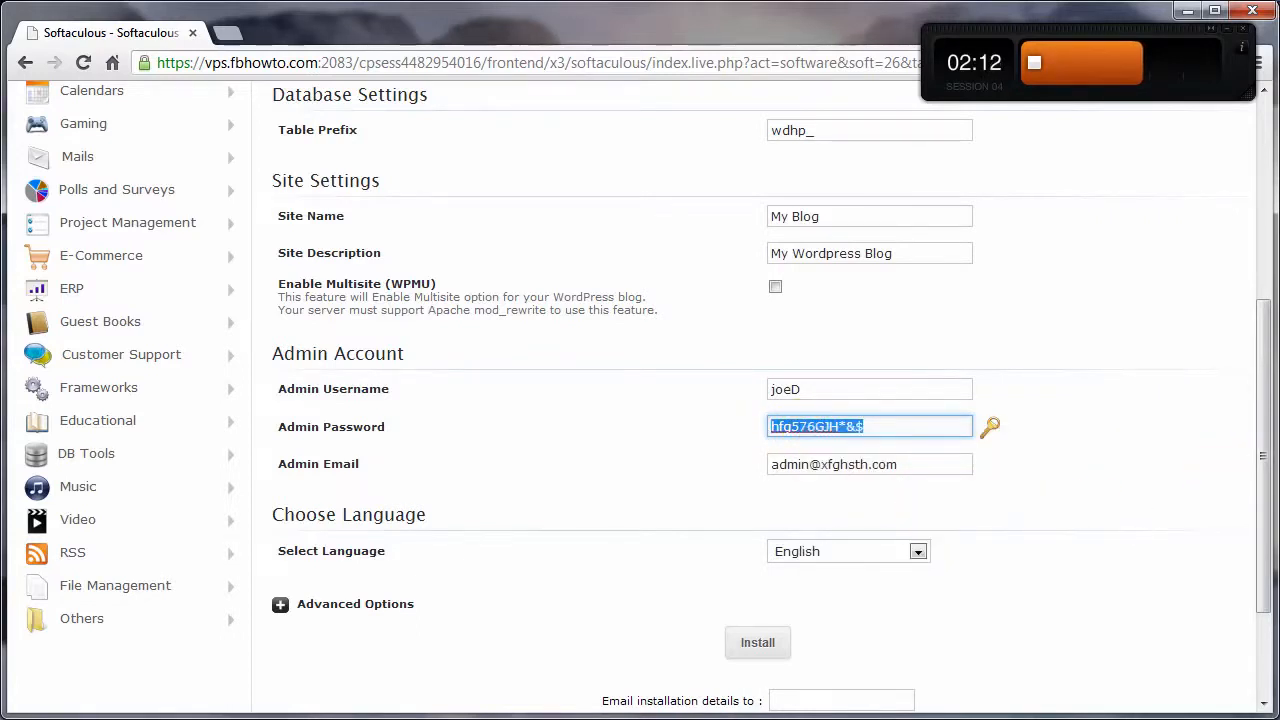
key(alt+Tab)
click(263, 186)
right_click(262, 190)
click(309, 266)
key(alt+Tab)
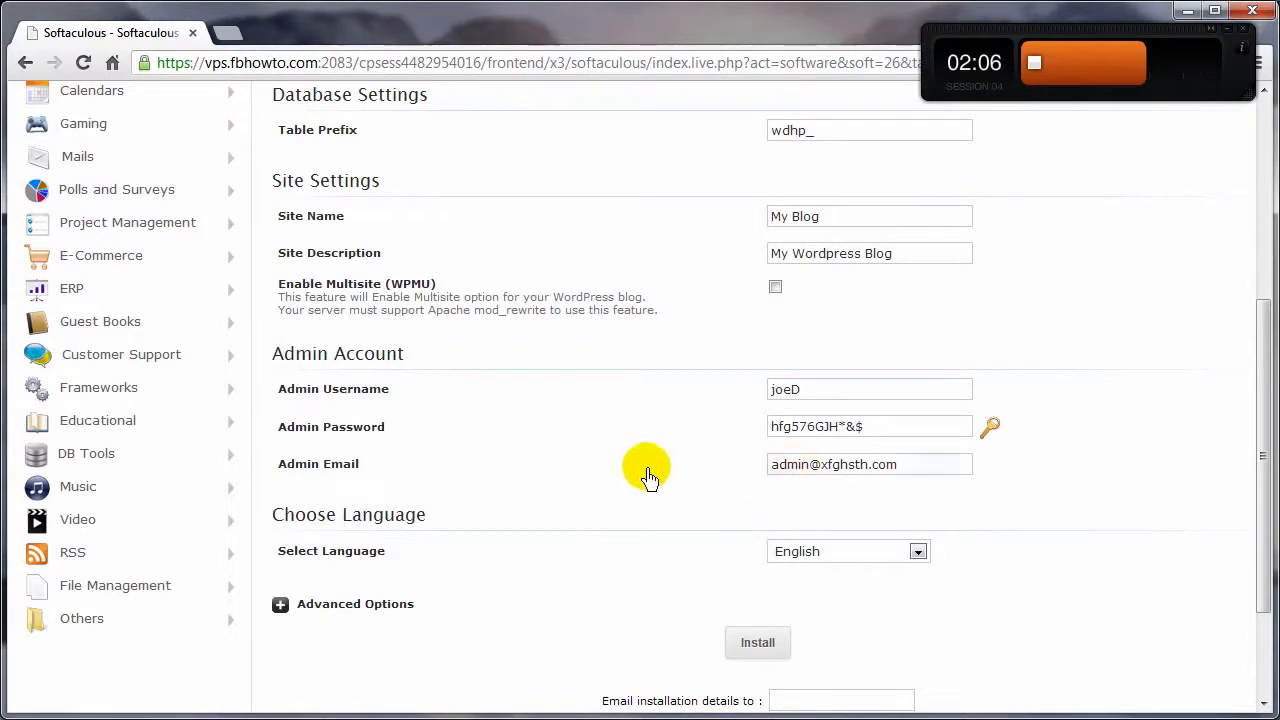
Step: Expand and collapse Advanced Options, then start the WordPress installation
click(903, 466)
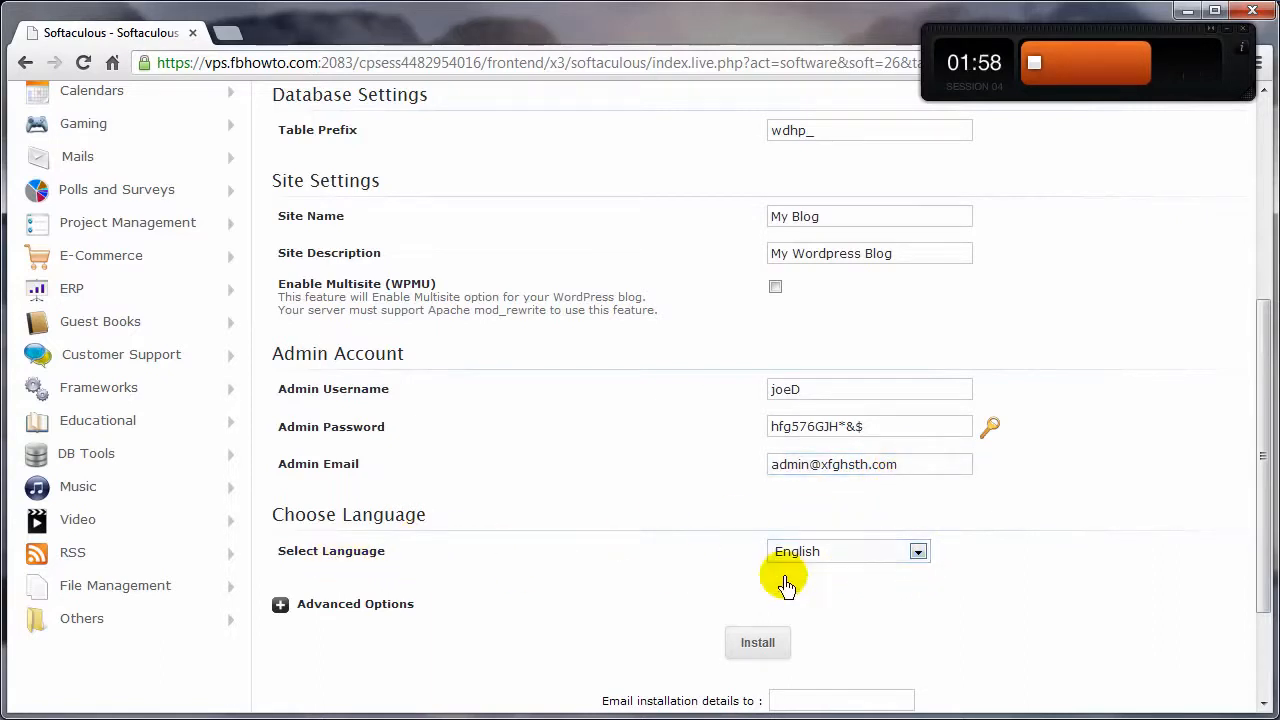
click(280, 605)
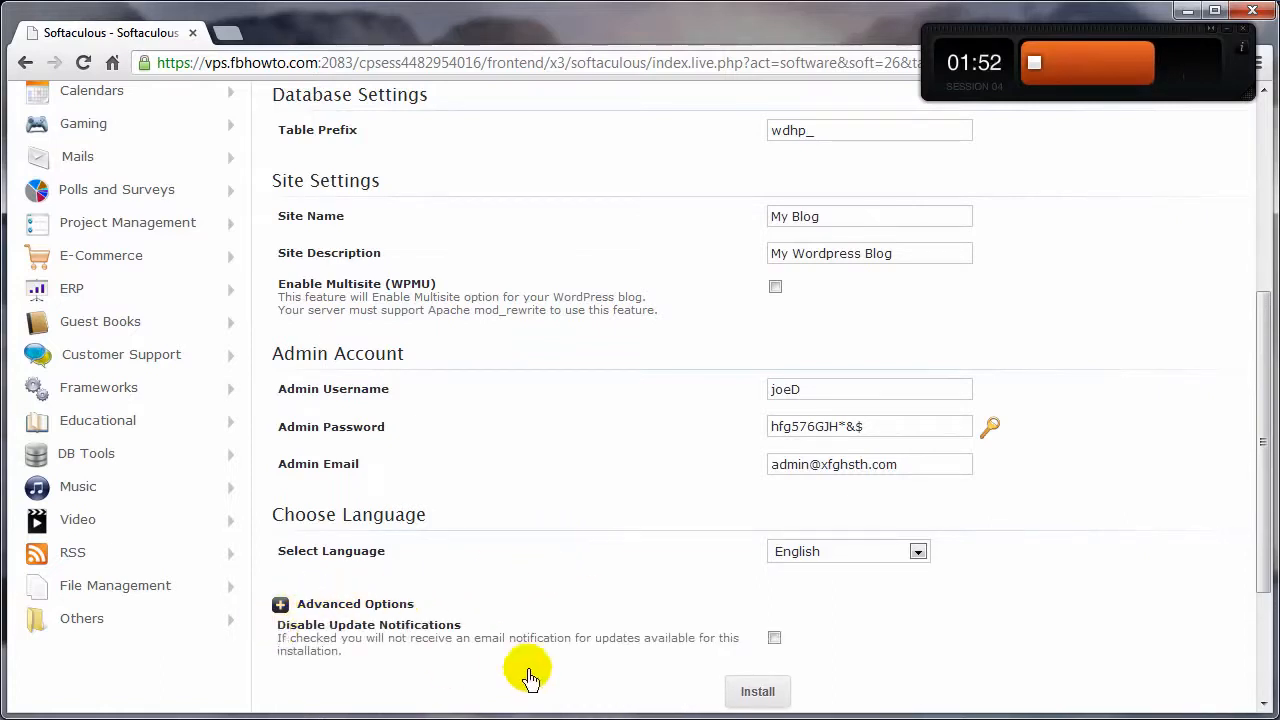
click(280, 605)
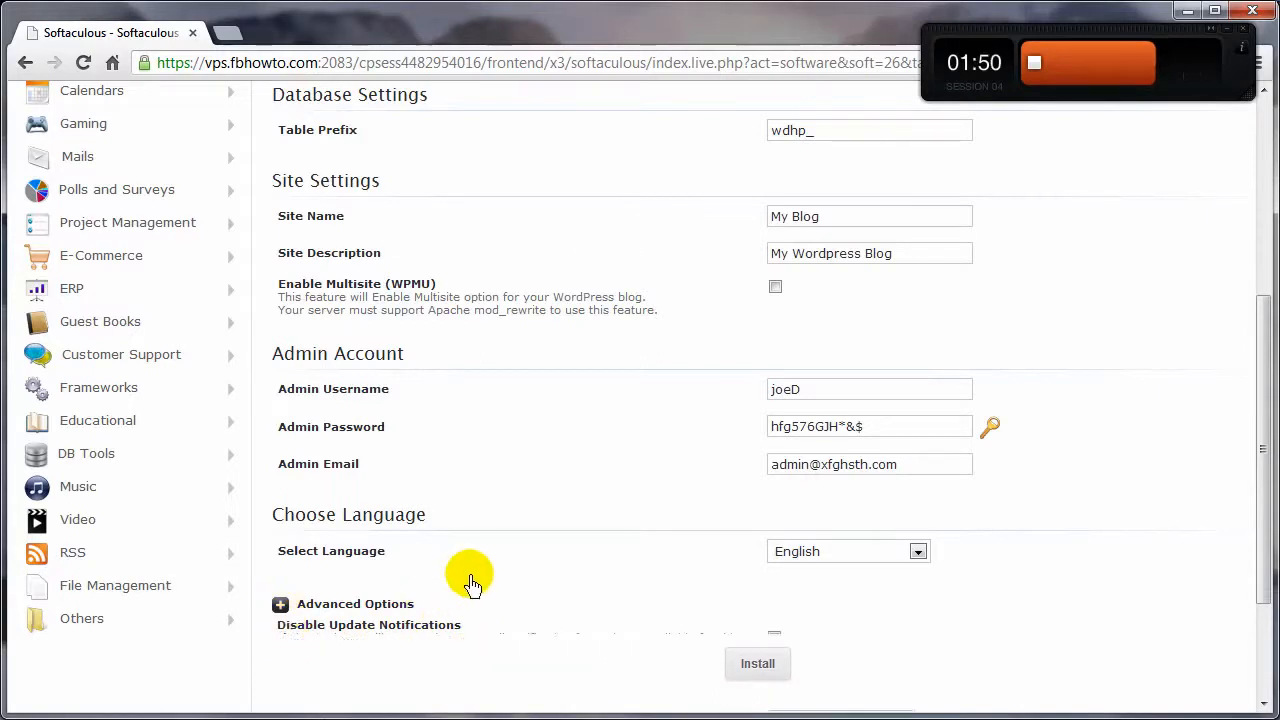
click(775, 645)
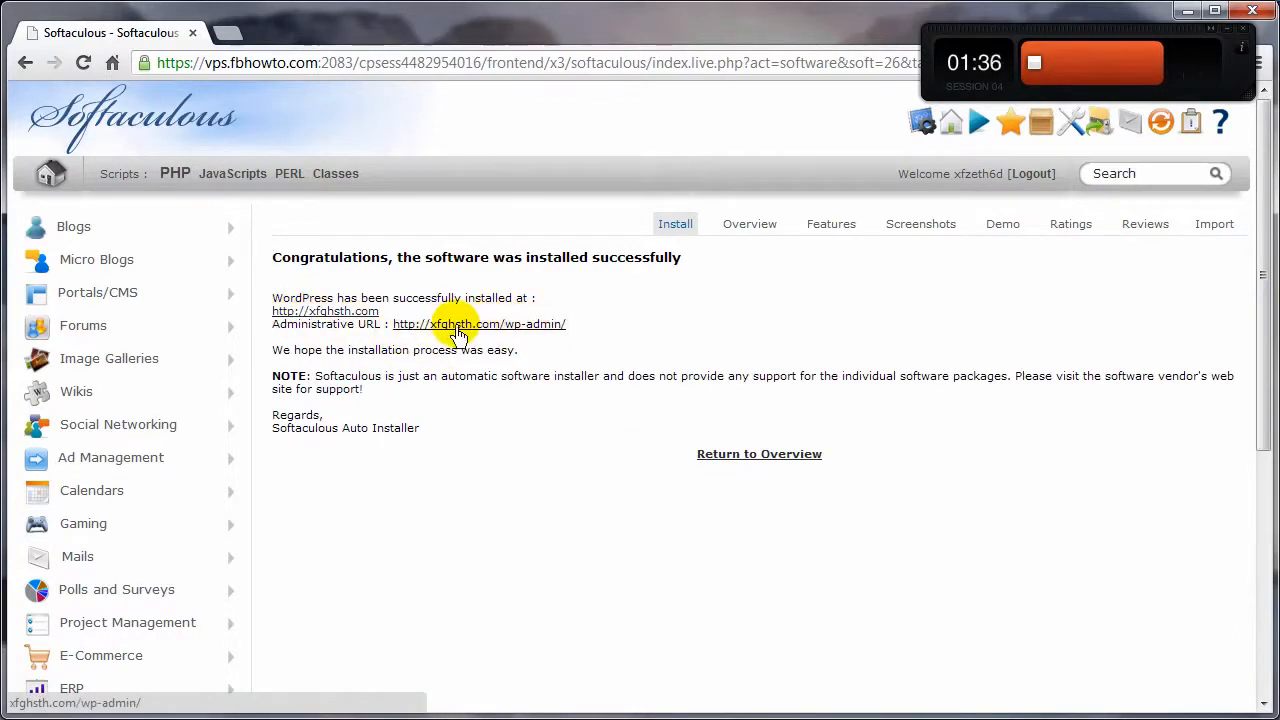
Step: Open the newly installed site's URL in a new tab from the success page
key(alt+Tab)
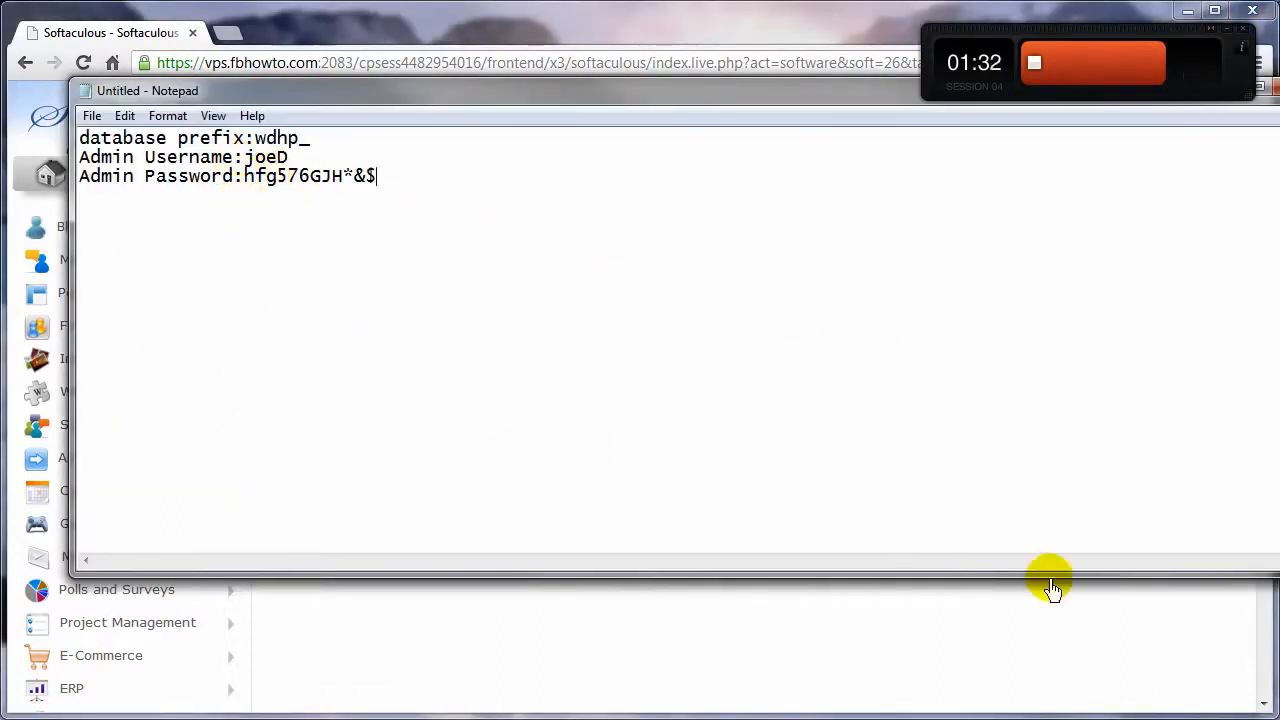
click(1123, 643)
click(320, 314)
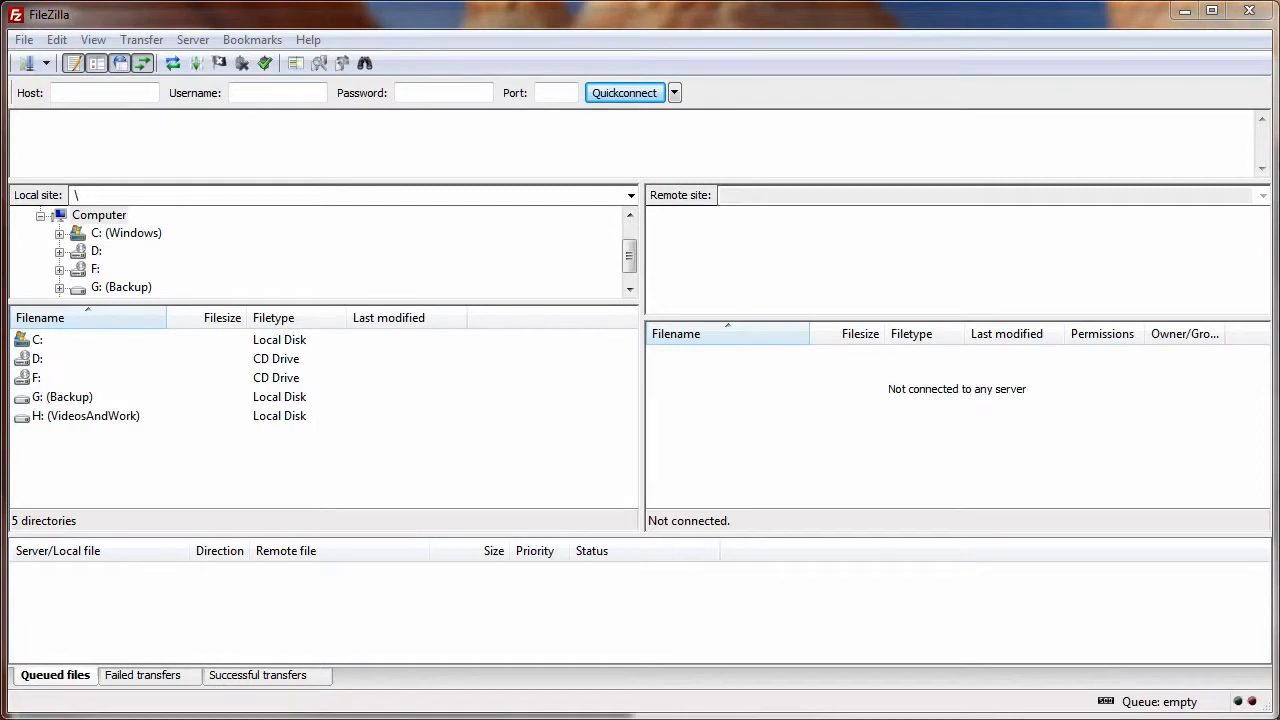
Step: Add a new entry named 'Secure demo' under My Sites in FileZilla's Site Manager
drag(1014, 171, 955, 452)
click(951, 456)
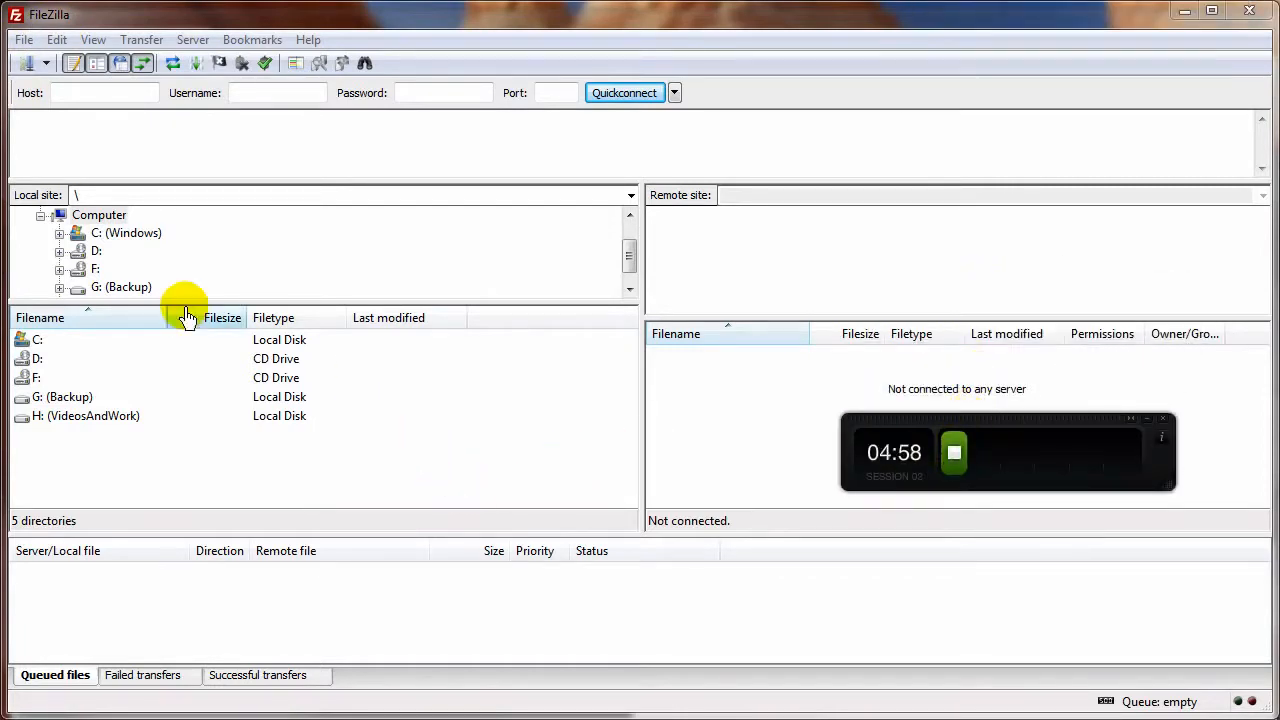
click(23, 40)
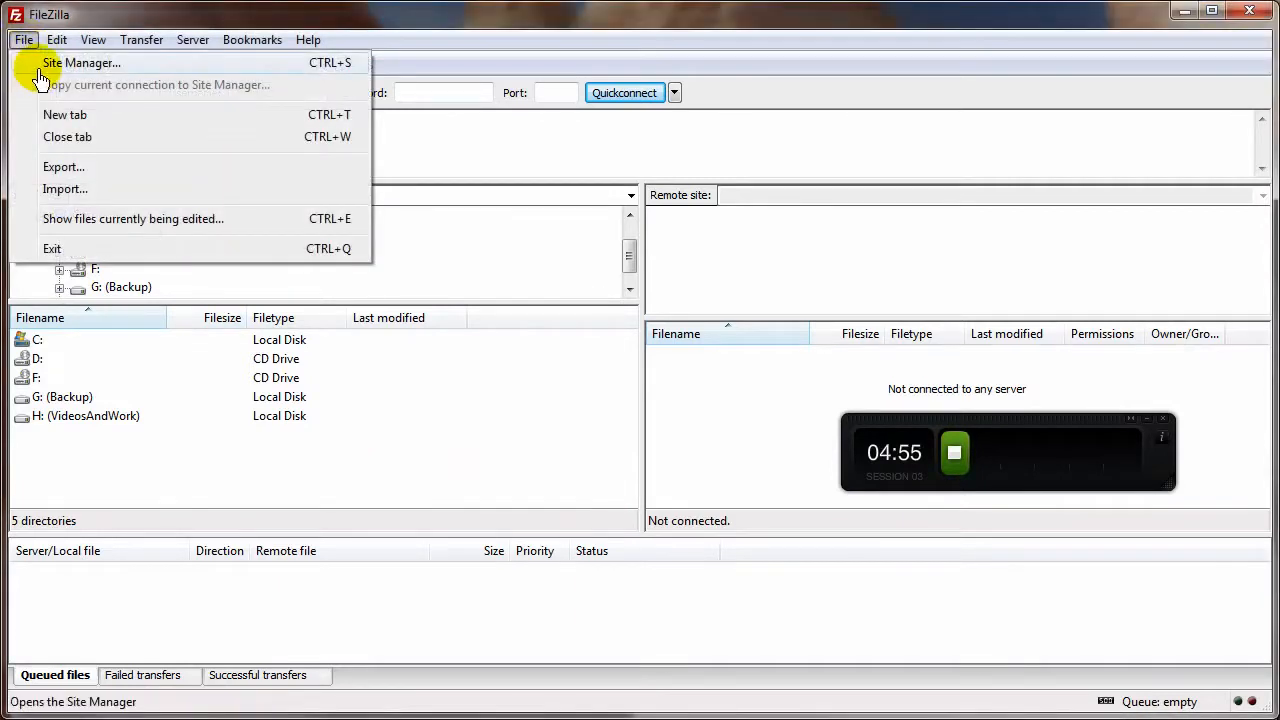
click(38, 70)
click(428, 455)
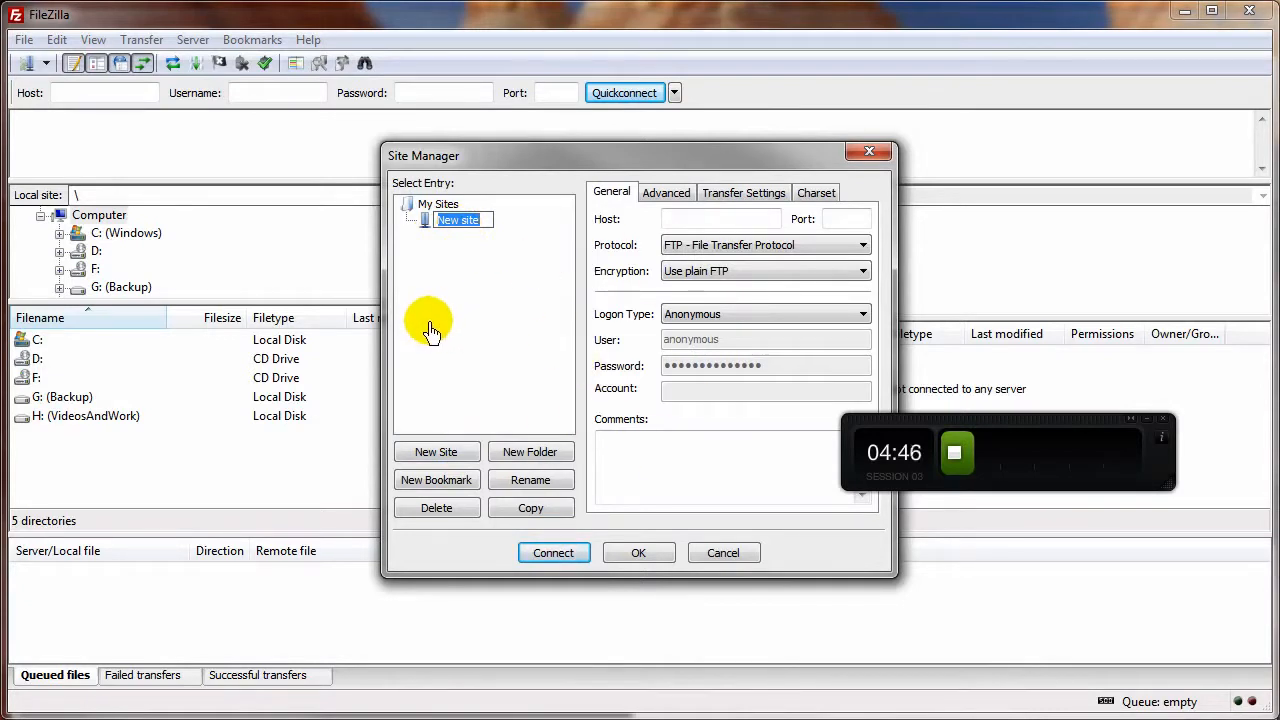
text(Secure demo)
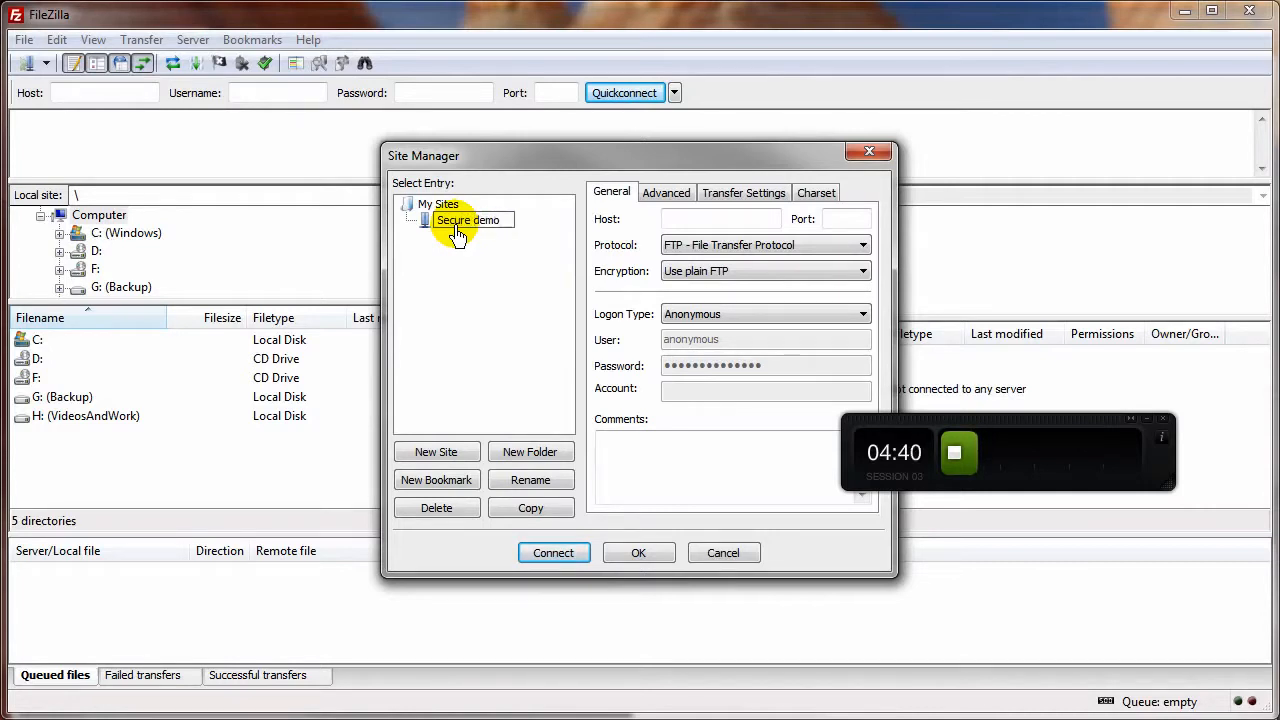
click(466, 340)
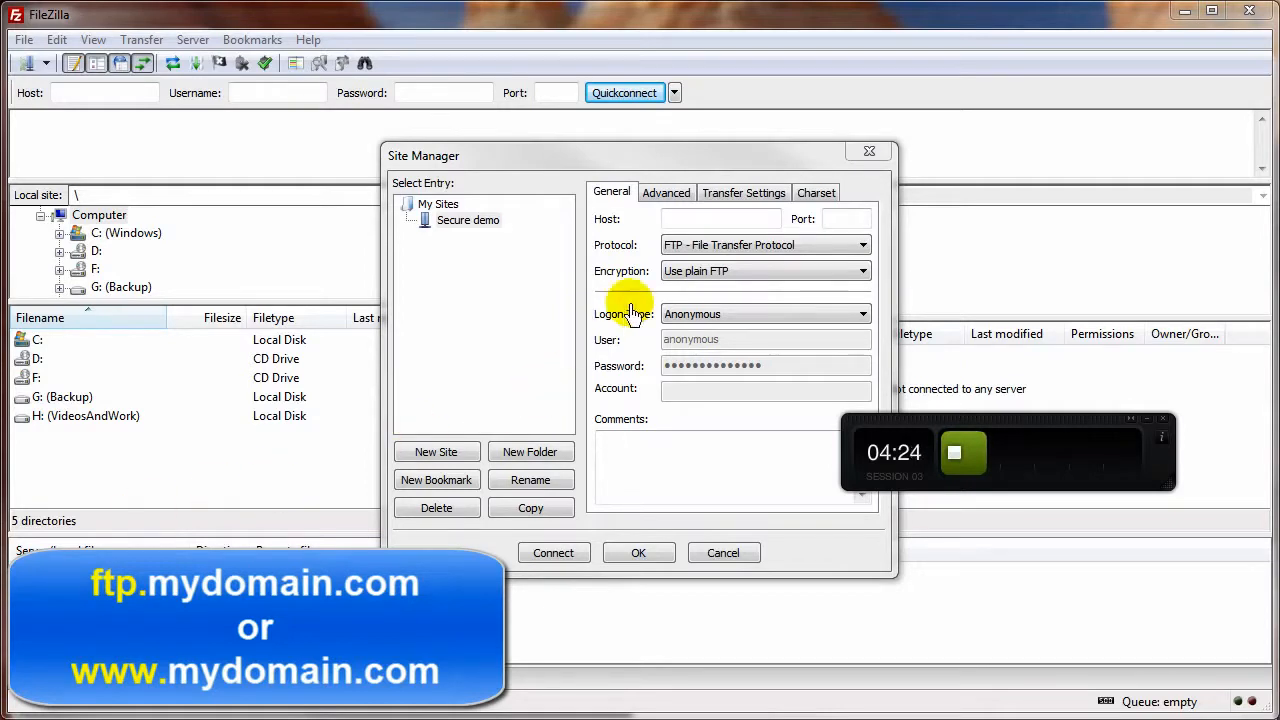
Step: Paste xfghsth.com into the Secure demo site's Host field
click(679, 220)
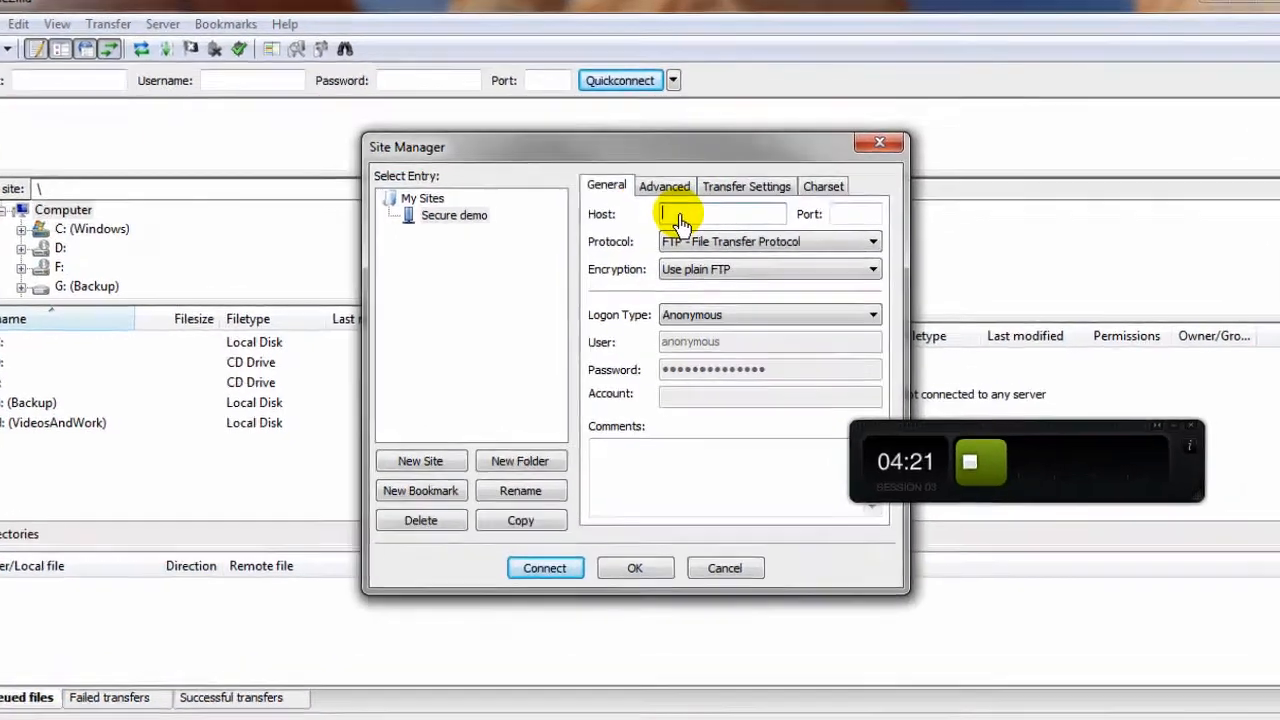
right_click(675, 220)
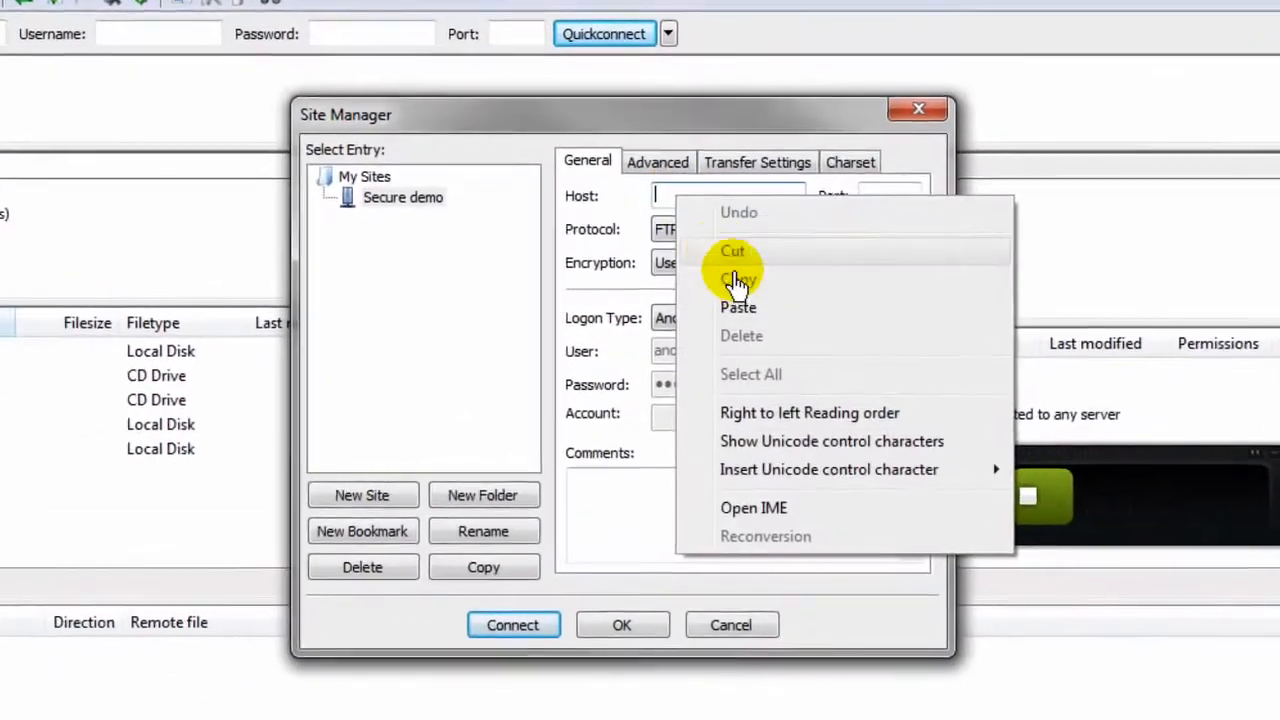
click(722, 311)
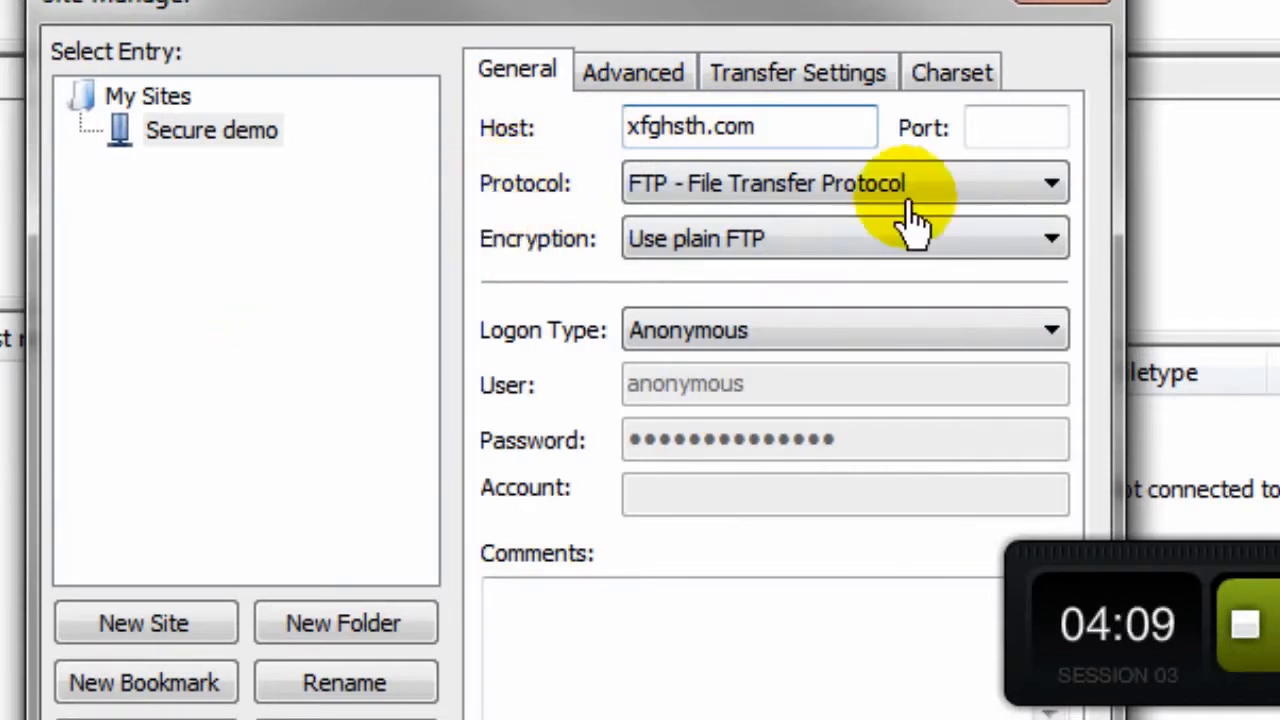
Step: Set the port to 7978 and the protocol to SFTP - SSH File Transfer Protocol
click(1008, 130)
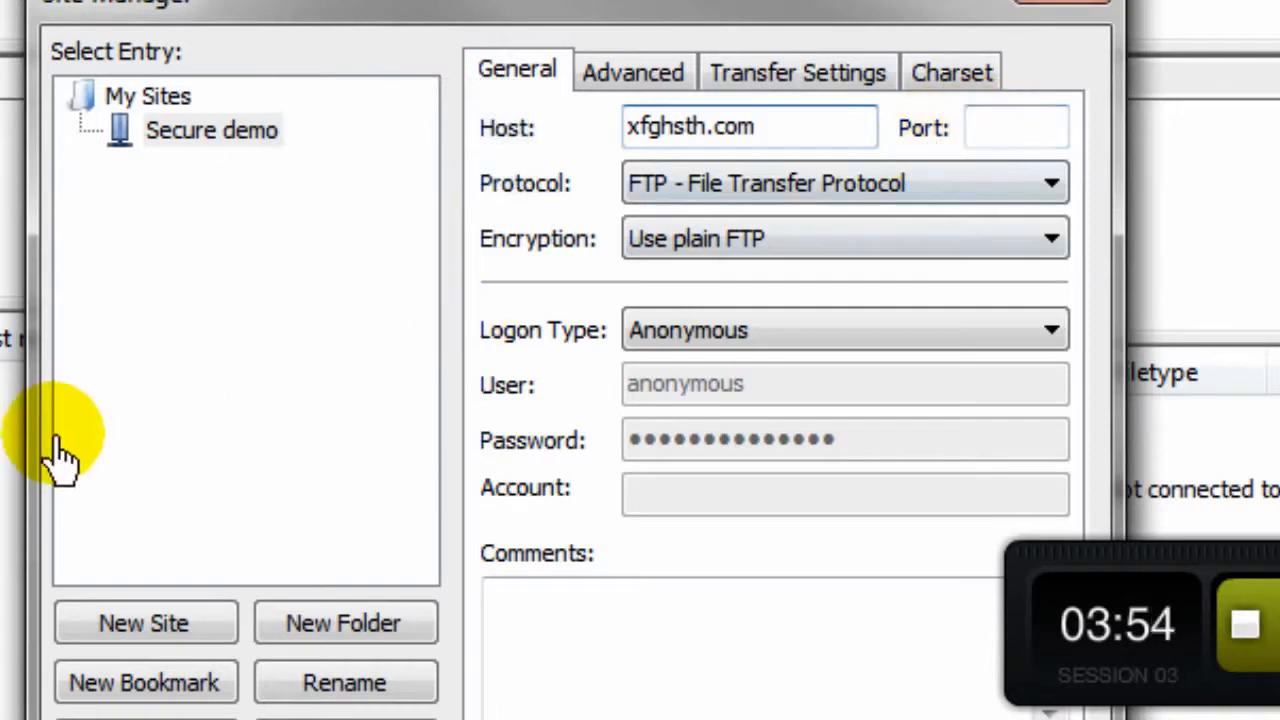
click(993, 137)
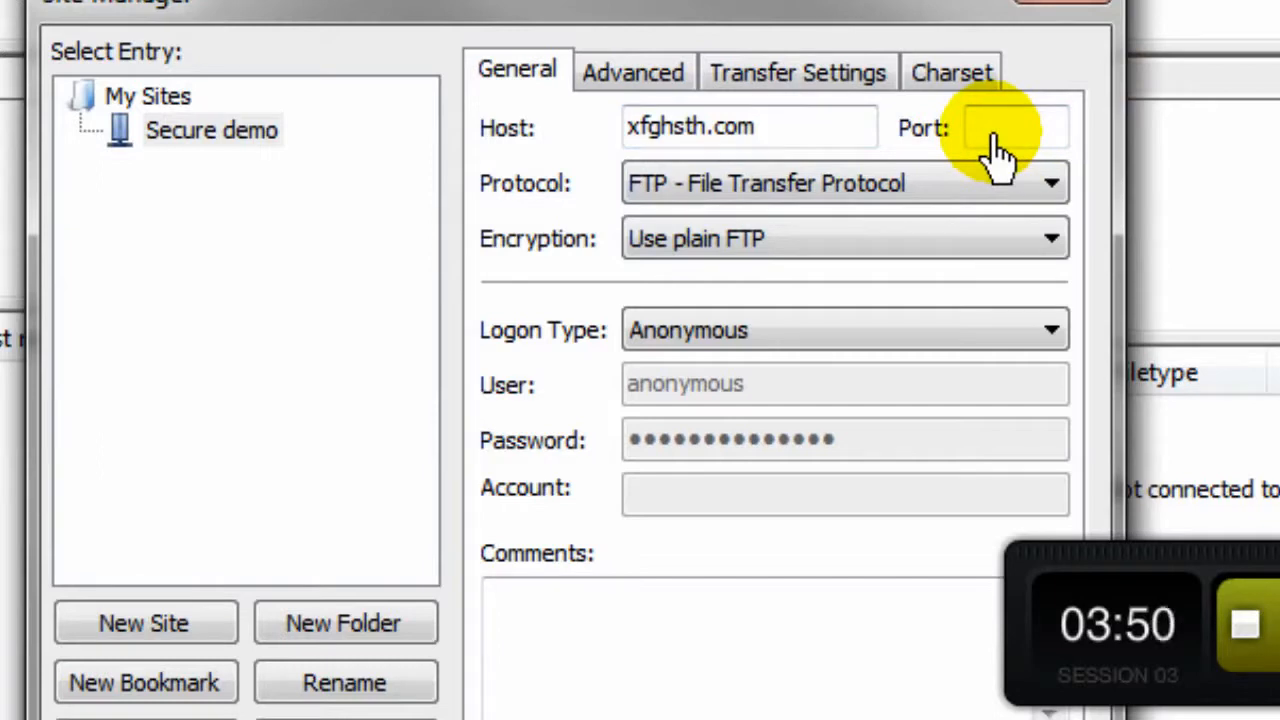
text(797)
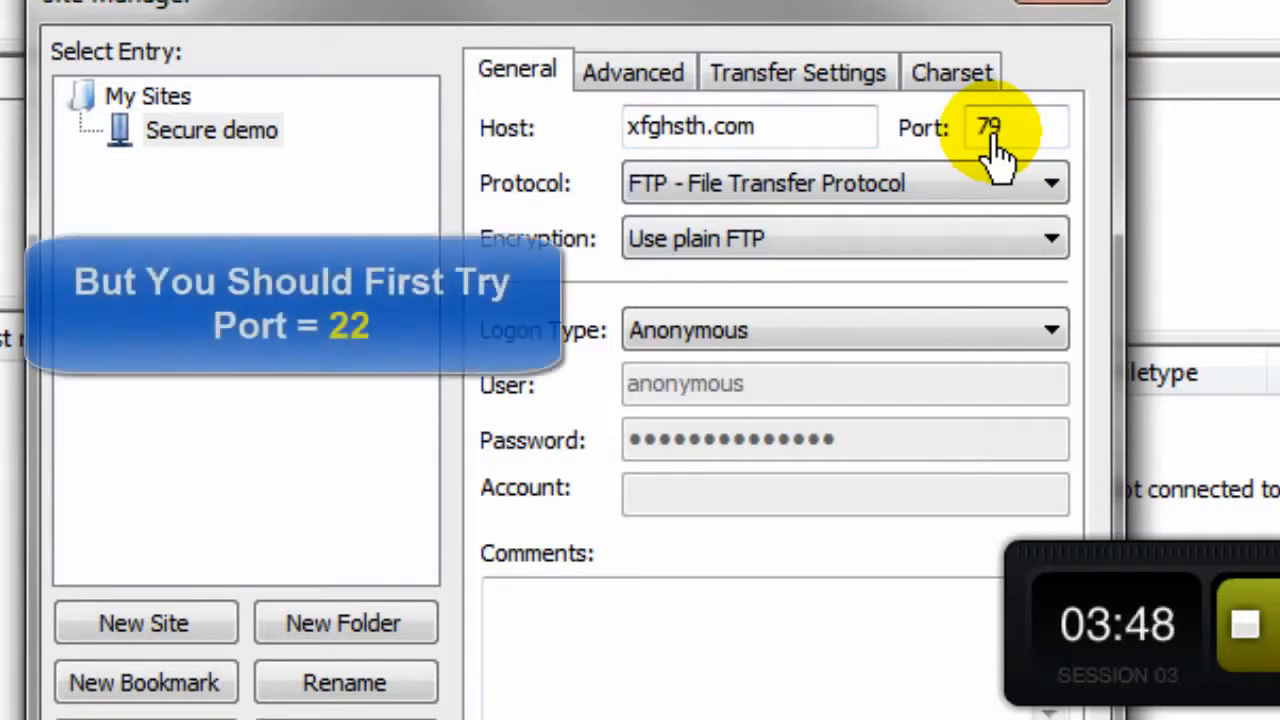
text(8)
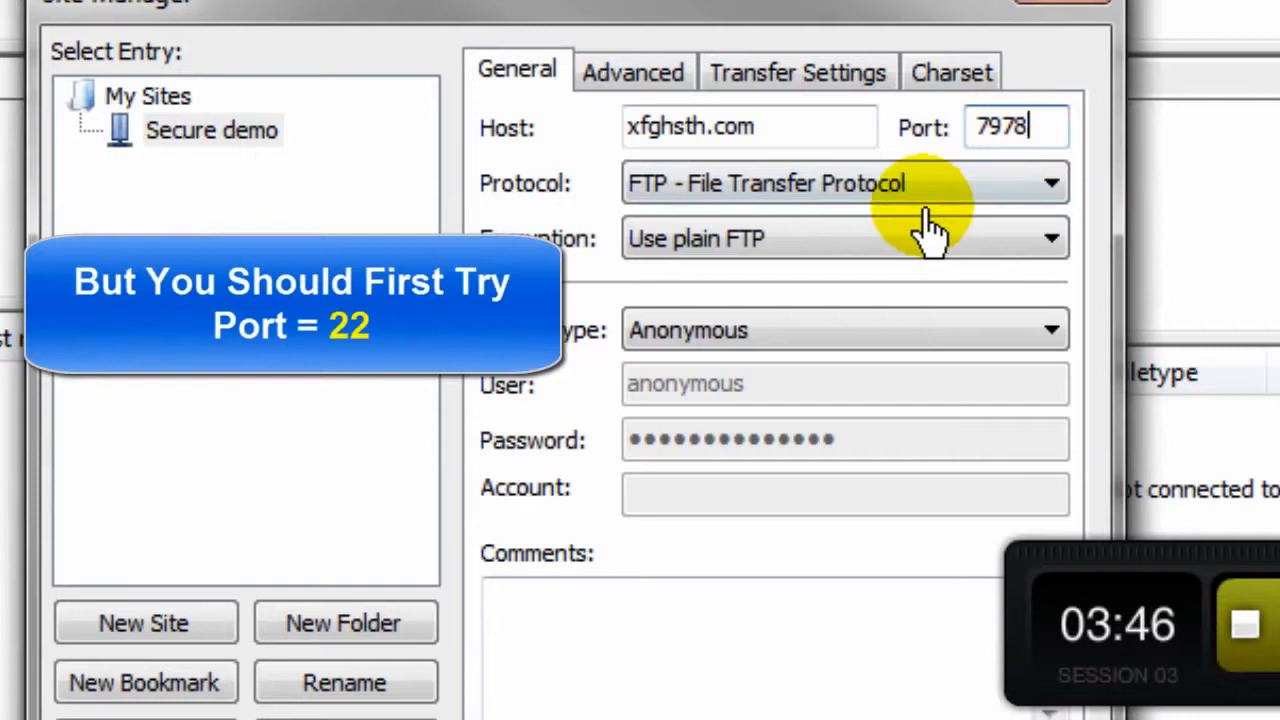
click(706, 186)
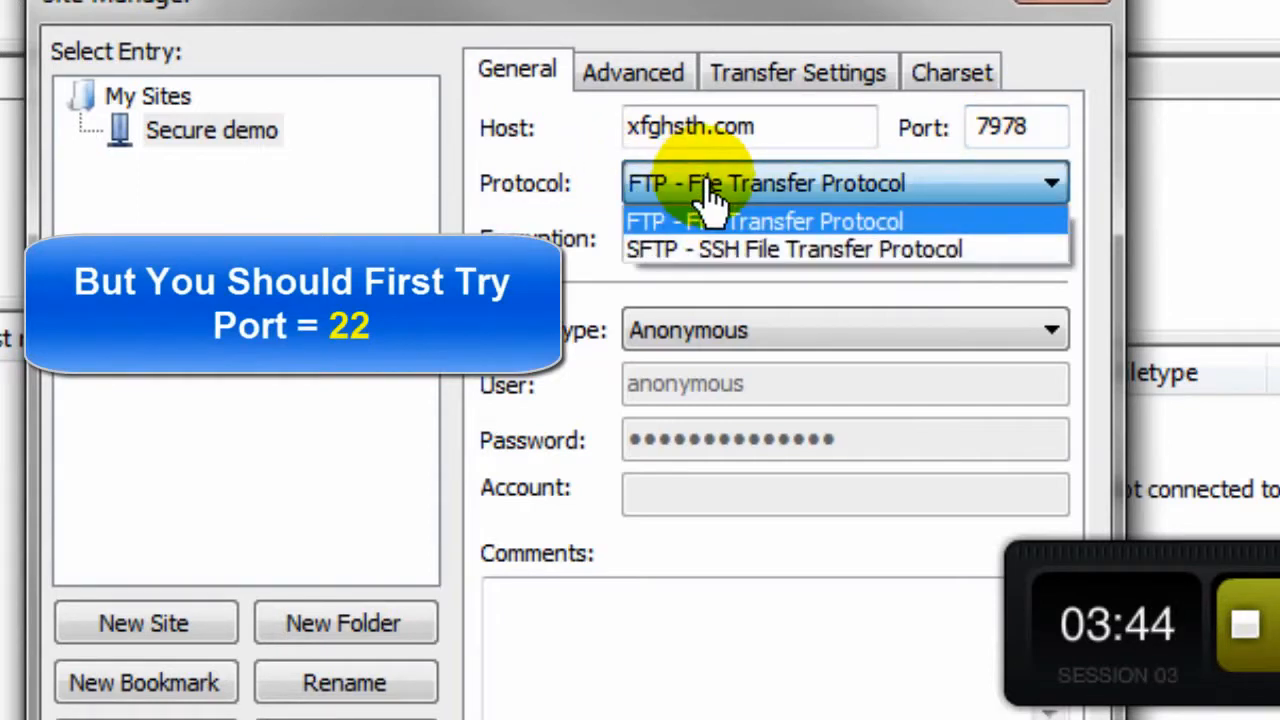
click(643, 248)
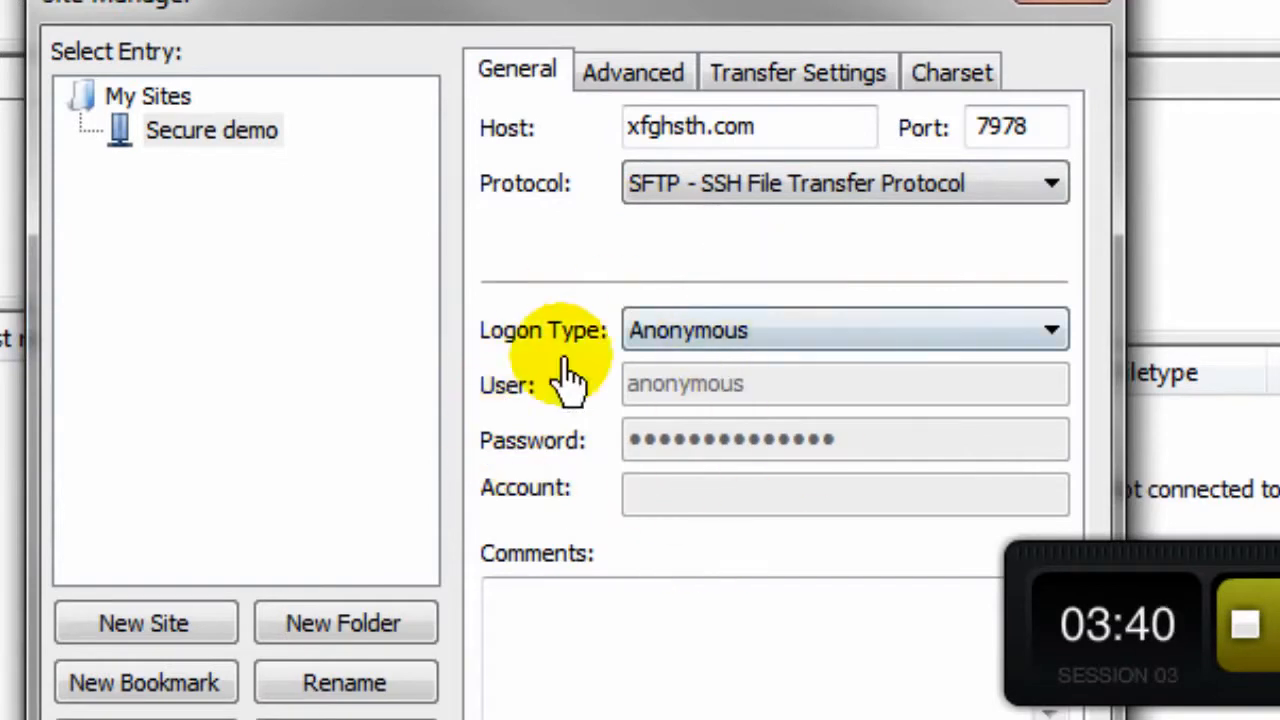
Step: Set Logon Type to Normal and paste the hosting account's username over 'anonymous'
click(690, 338)
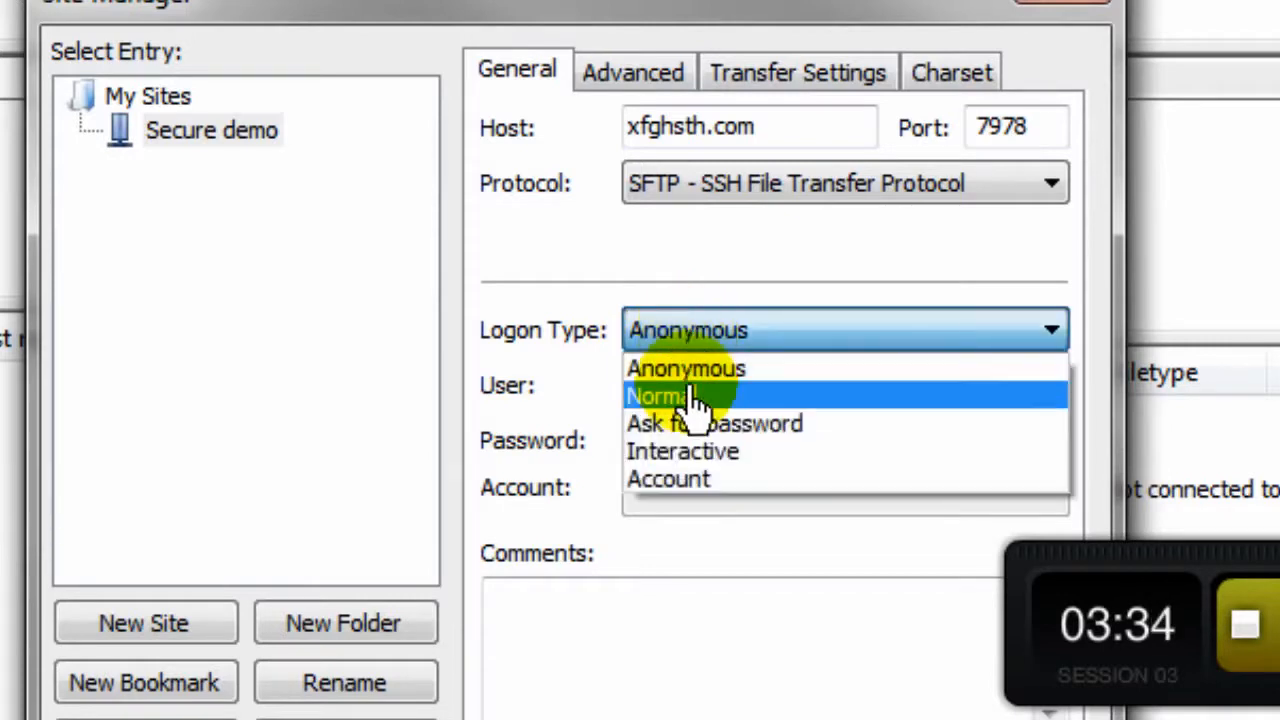
click(690, 397)
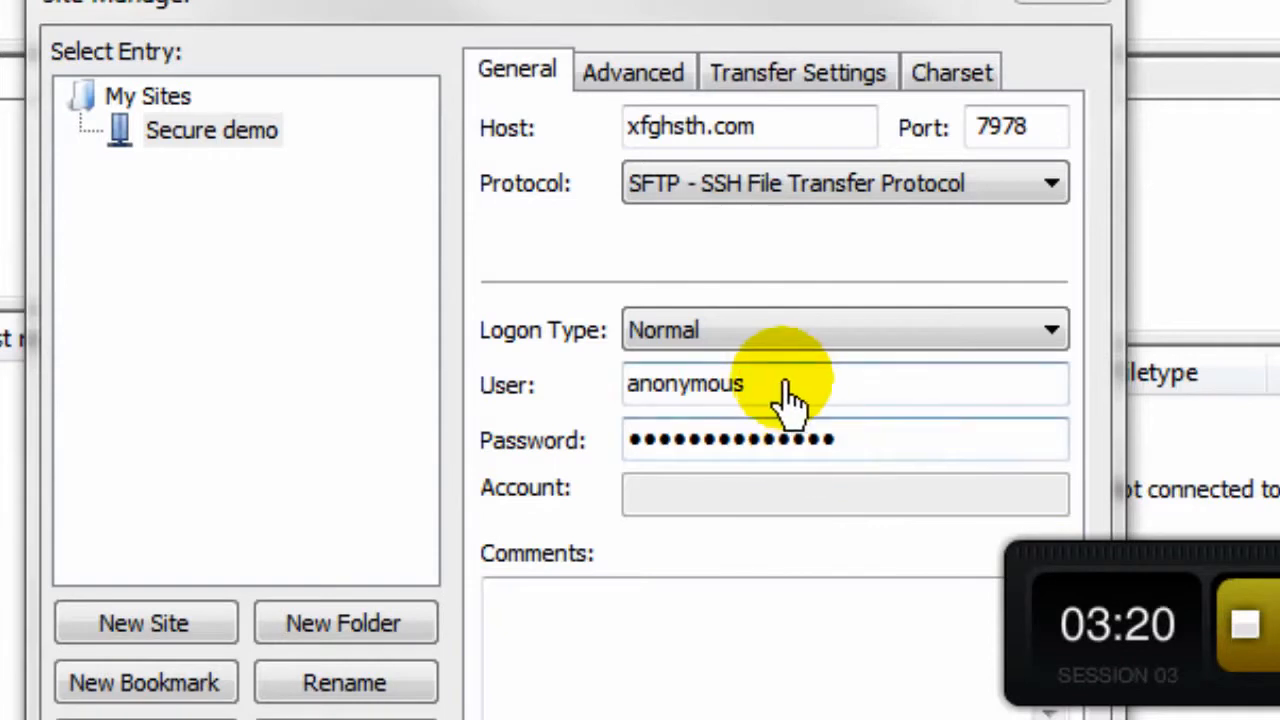
click(745, 390)
drag(745, 390, 632, 398)
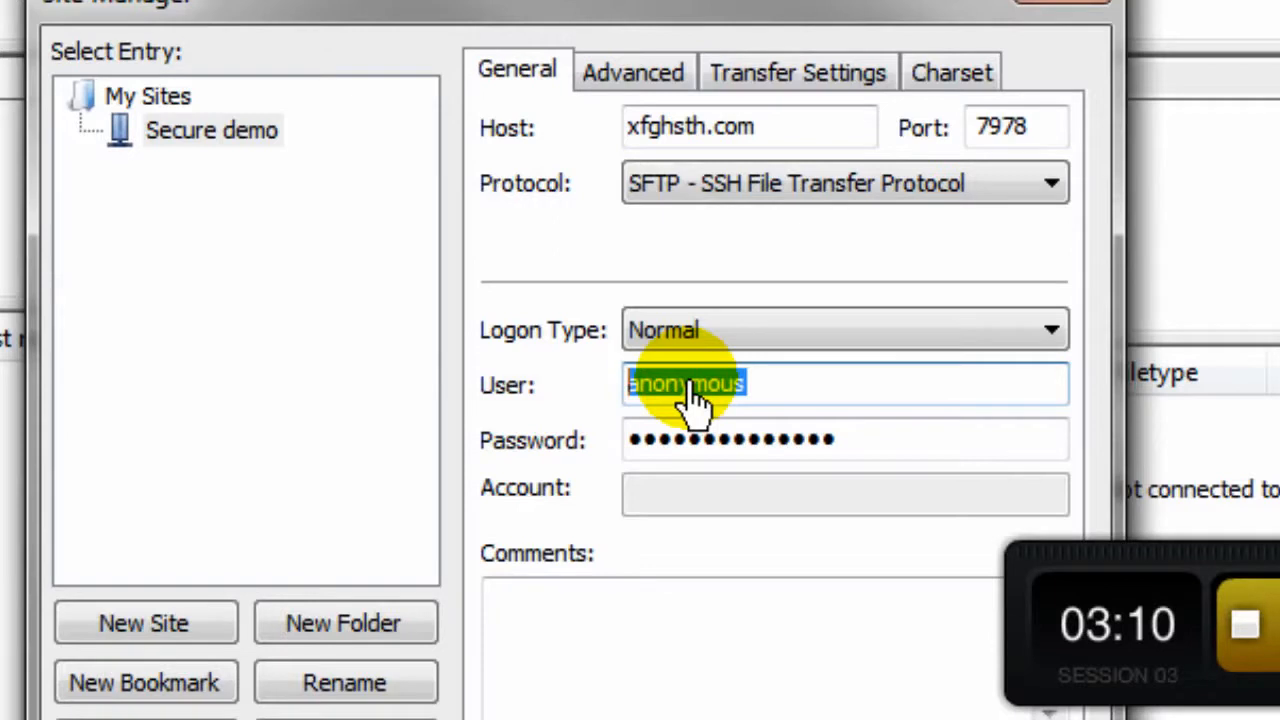
right_click(730, 386)
click(786, 566)
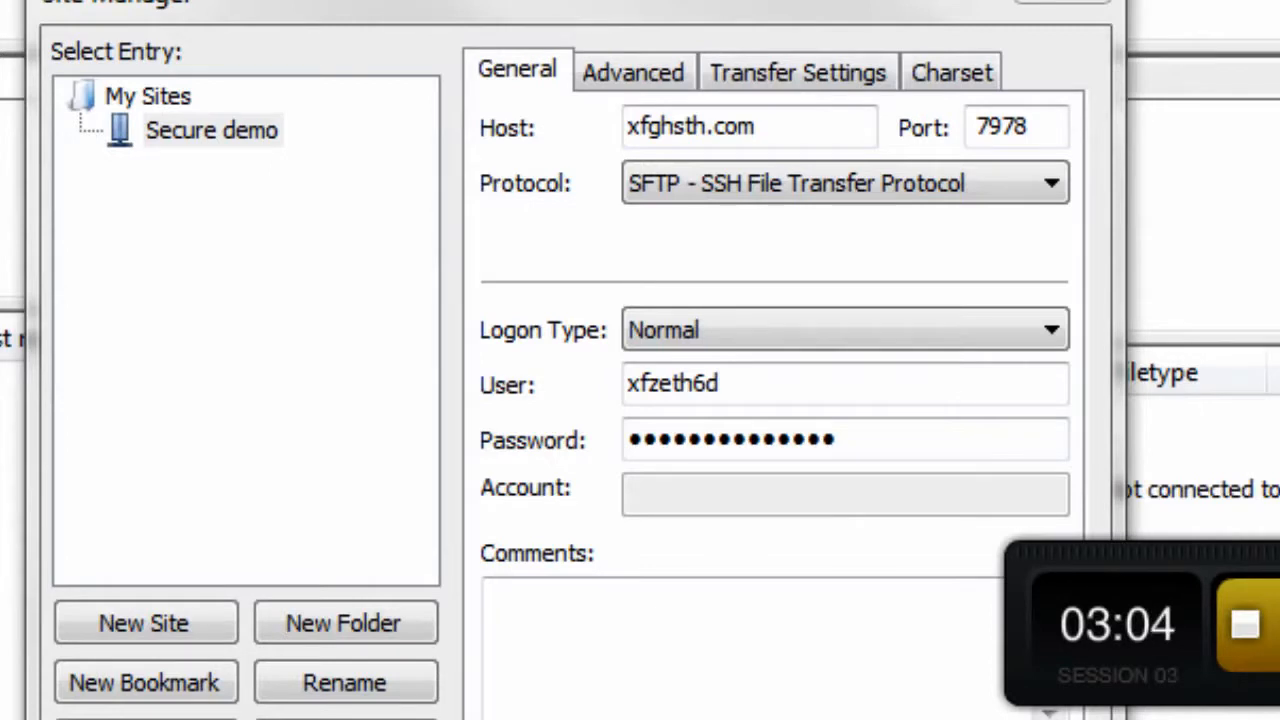
Step: Replace the placeholder password with the hosting account's pasted password
drag(856, 440, 614, 451)
right_click(666, 440)
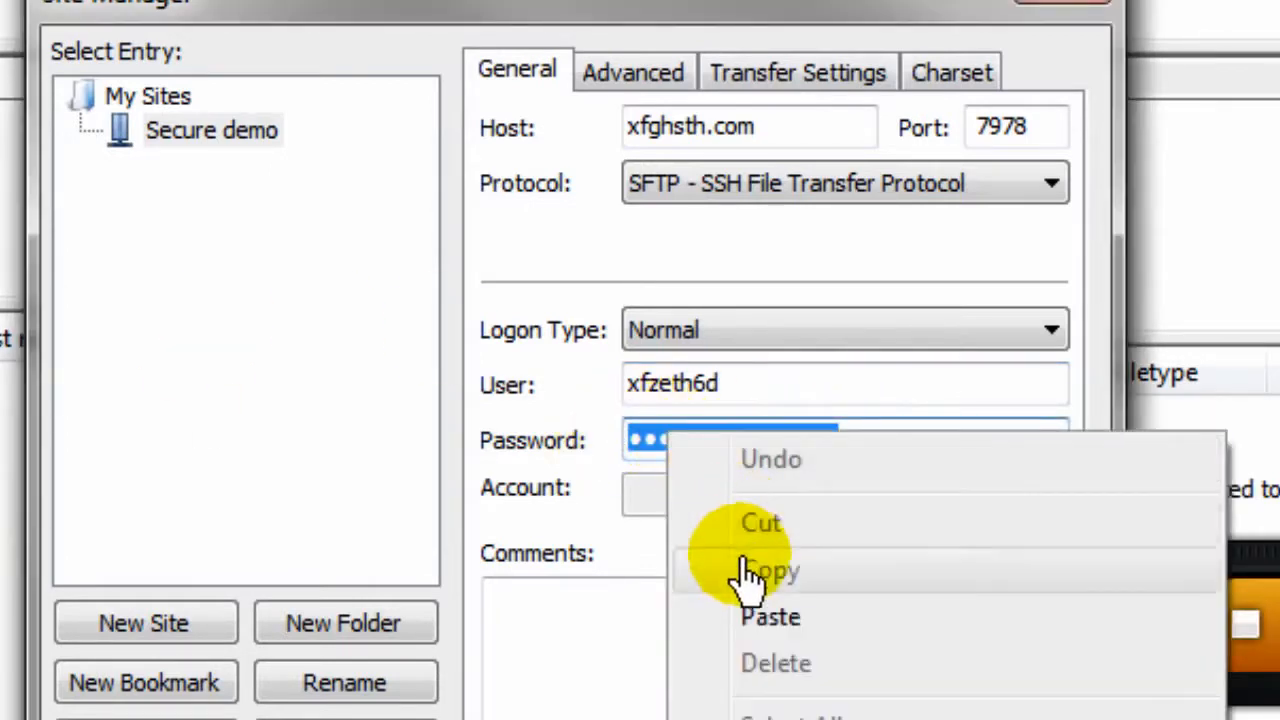
click(765, 625)
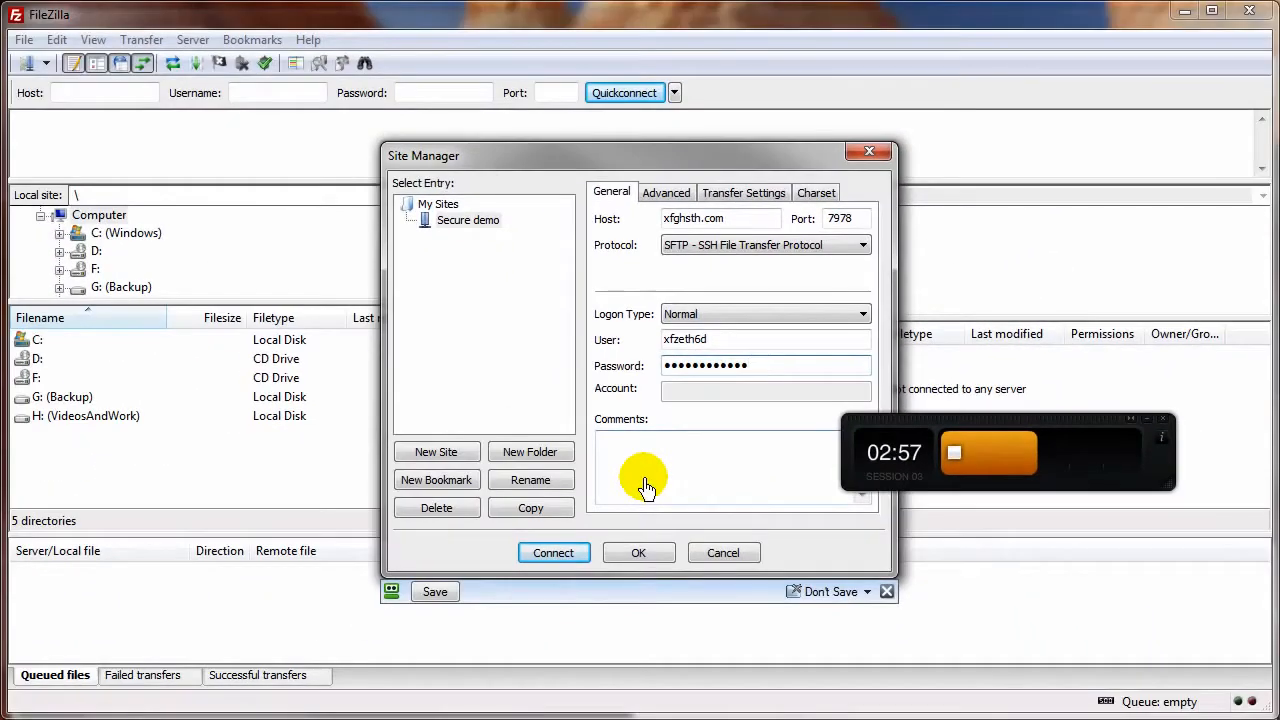
Step: Connect to xfghsth.com on port 7978 using the saved Secure demo entry
click(553, 553)
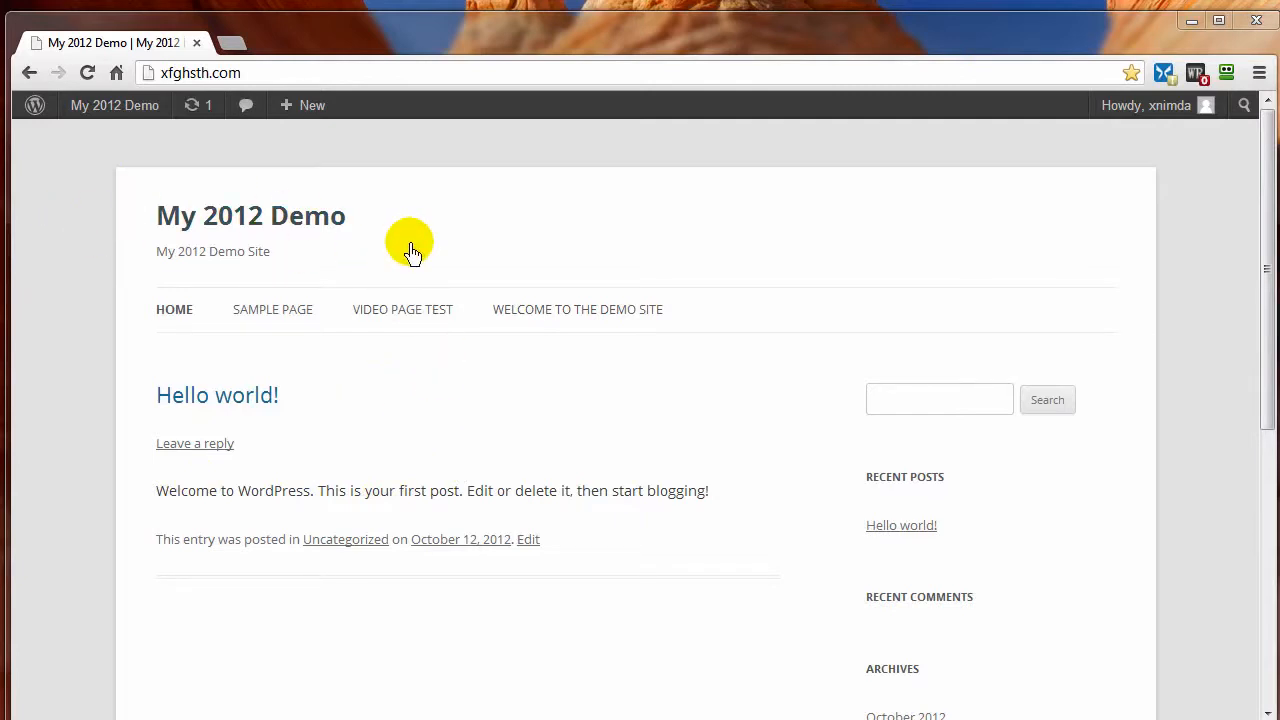
Step: Open the Sample Page, Video Page Test and Home pages, then return to FileZilla
click(278, 314)
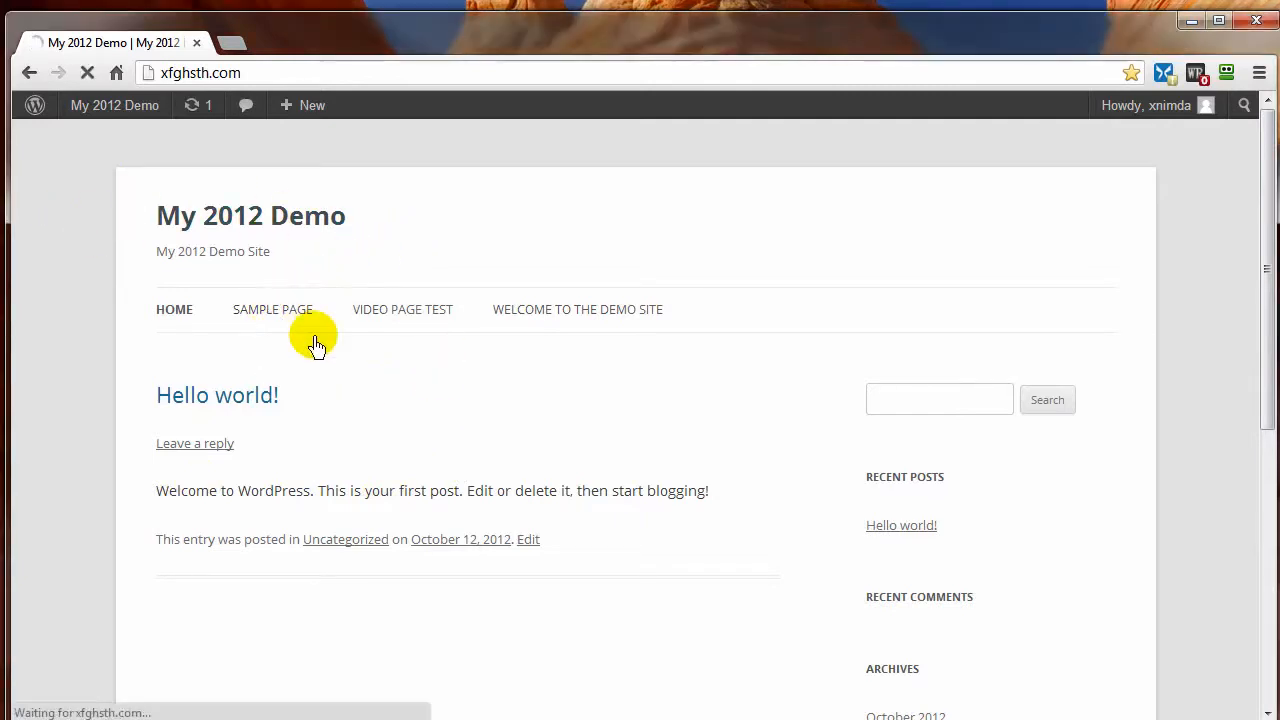
click(386, 326)
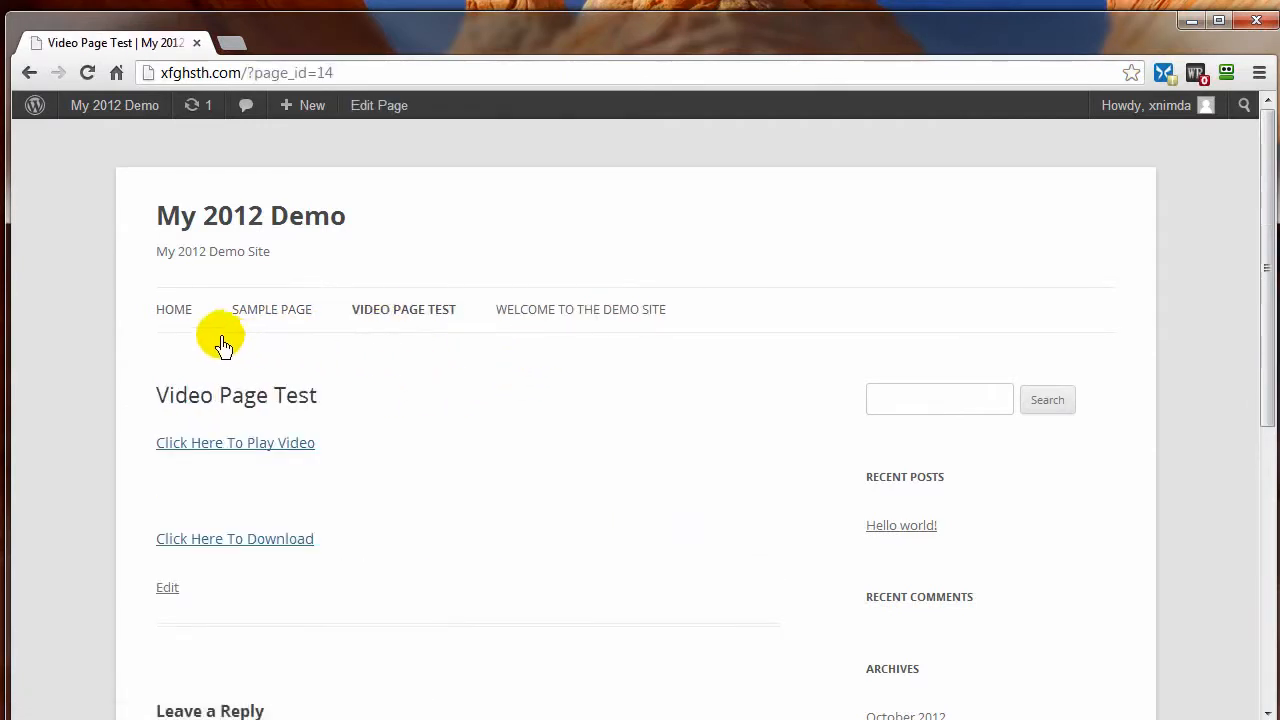
click(173, 312)
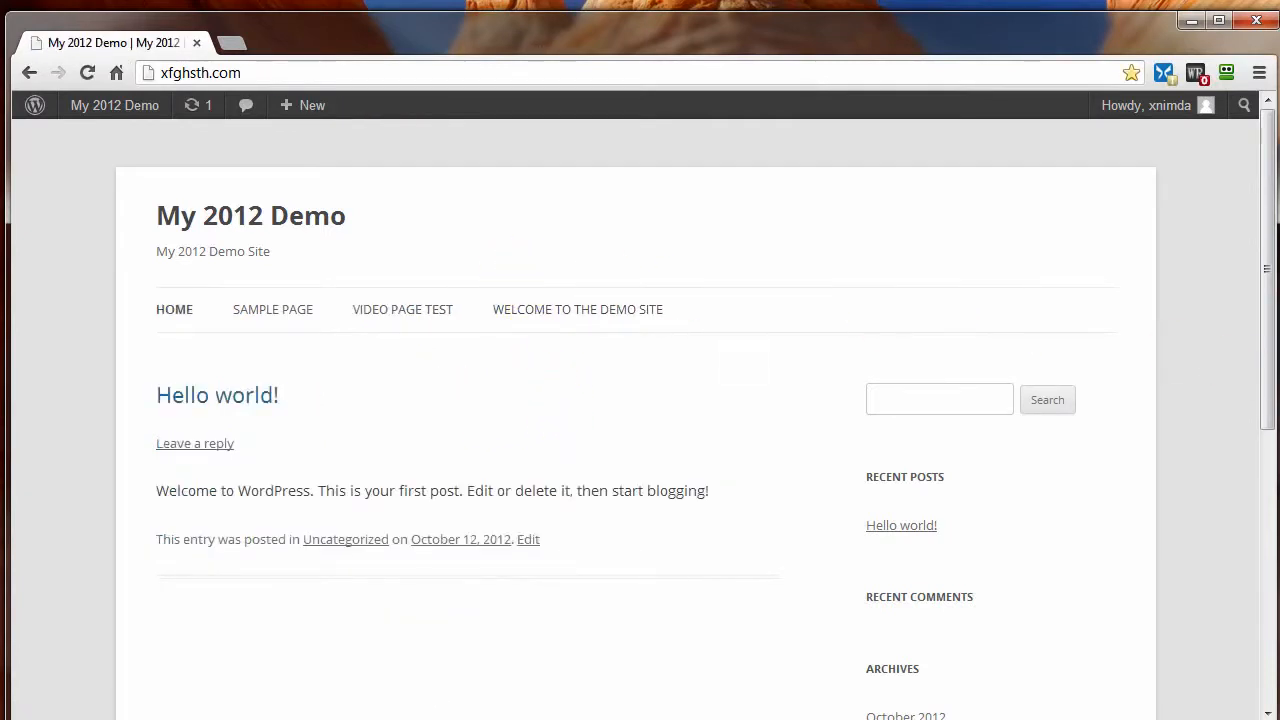
drag(1264, 325, 1076, 61)
click(1007, 91)
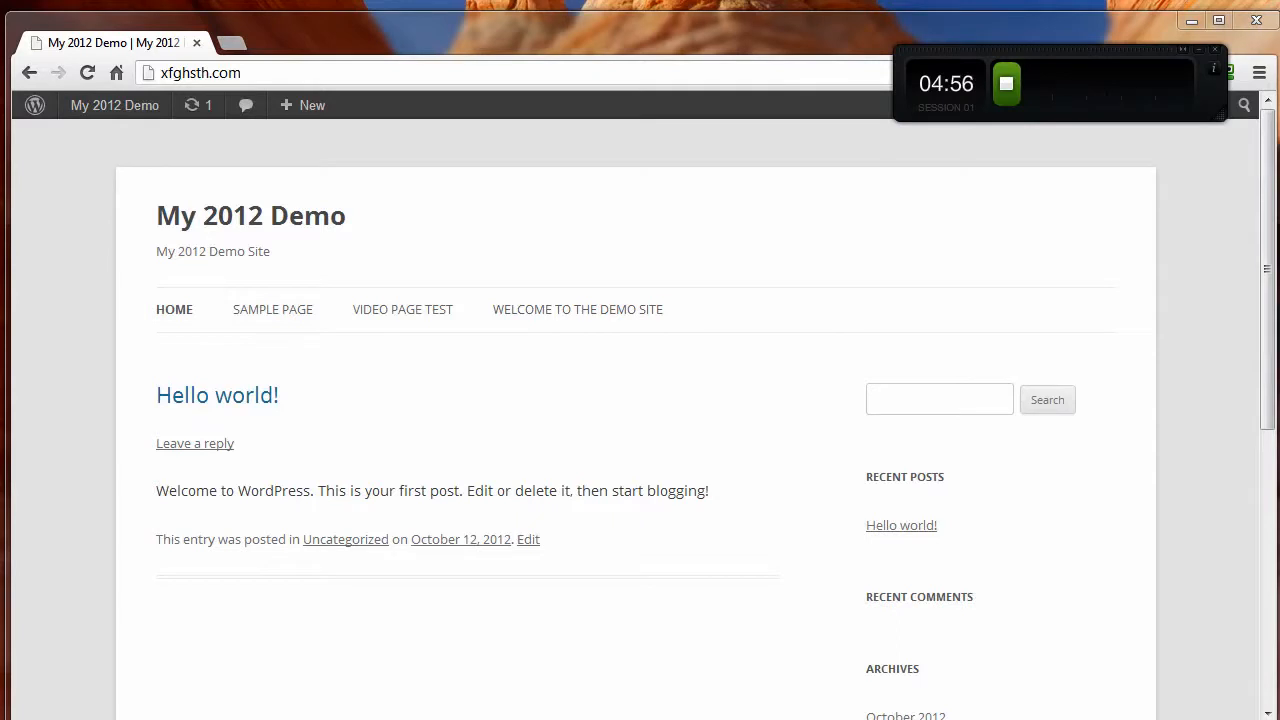
click(110, 719)
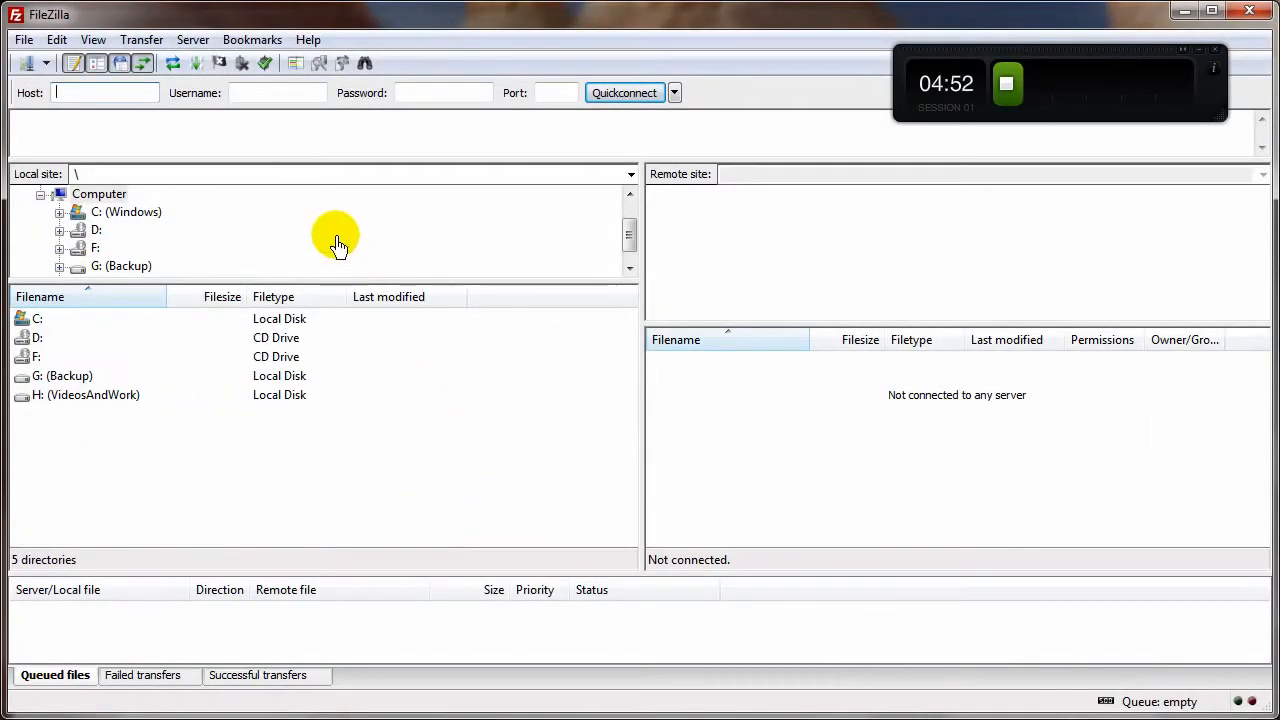
Step: Connect via the Secure demo site entry and open the remote public_html folder
click(22, 39)
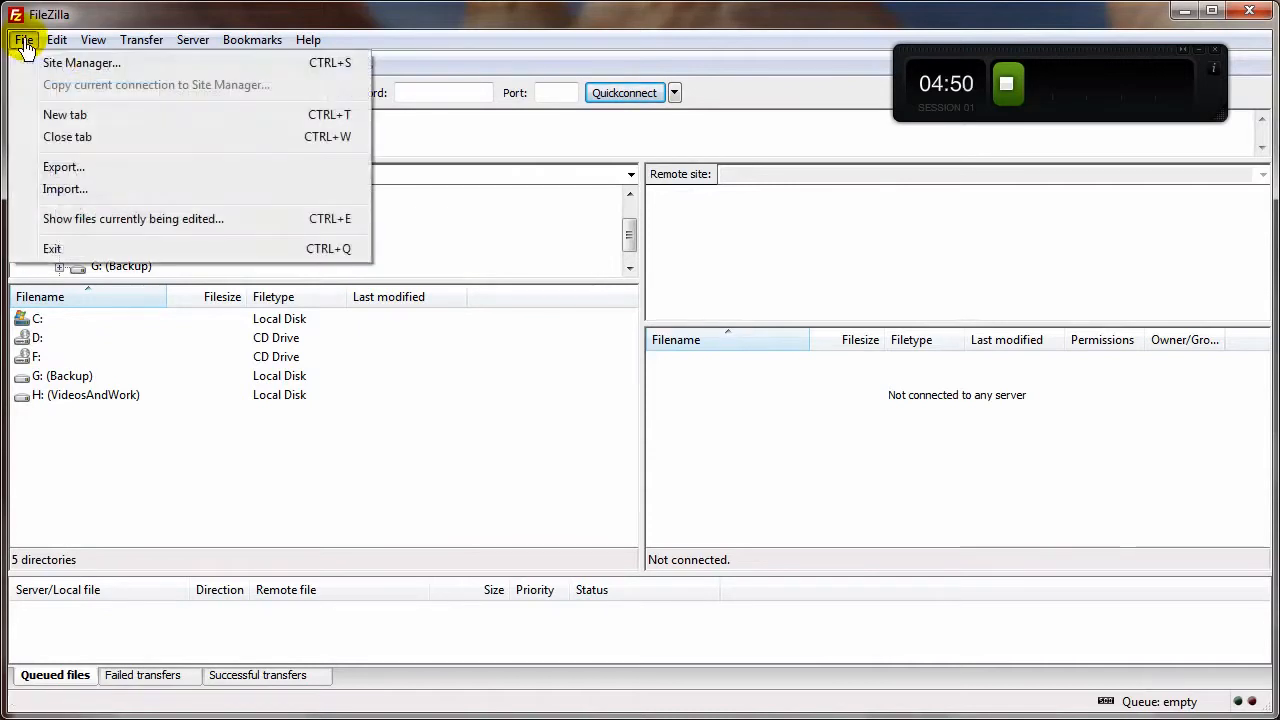
click(50, 61)
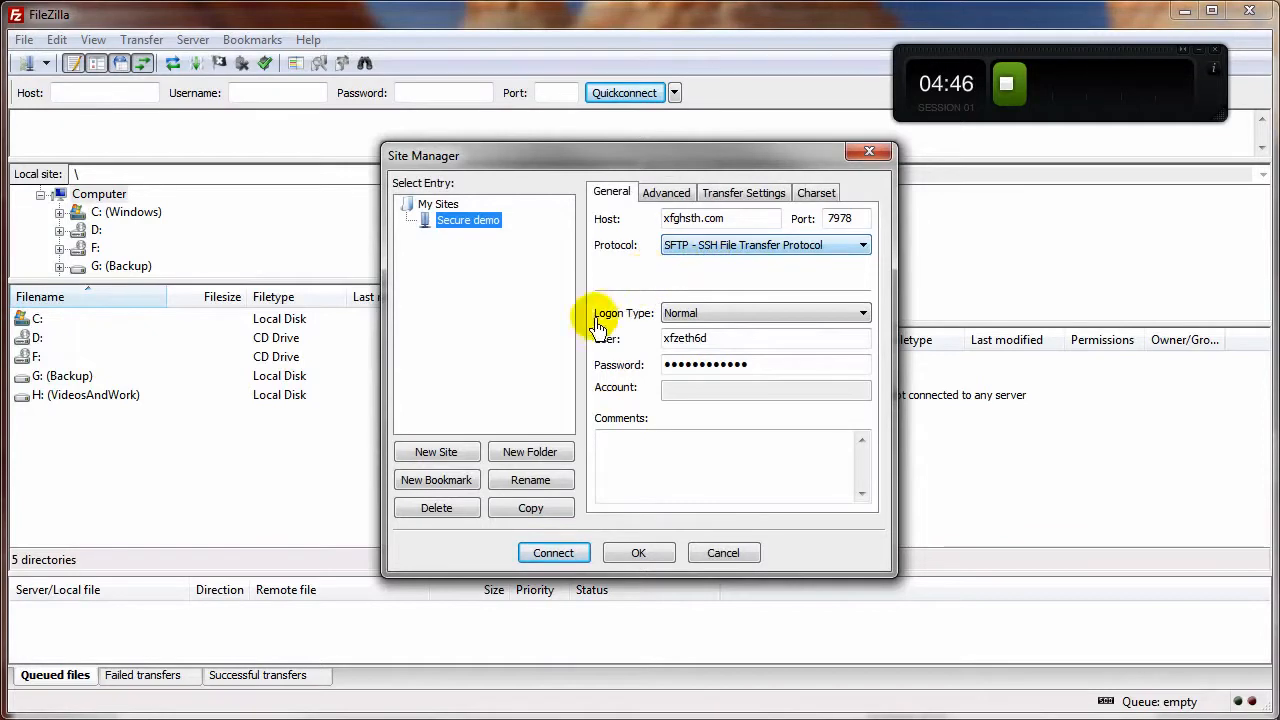
click(554, 556)
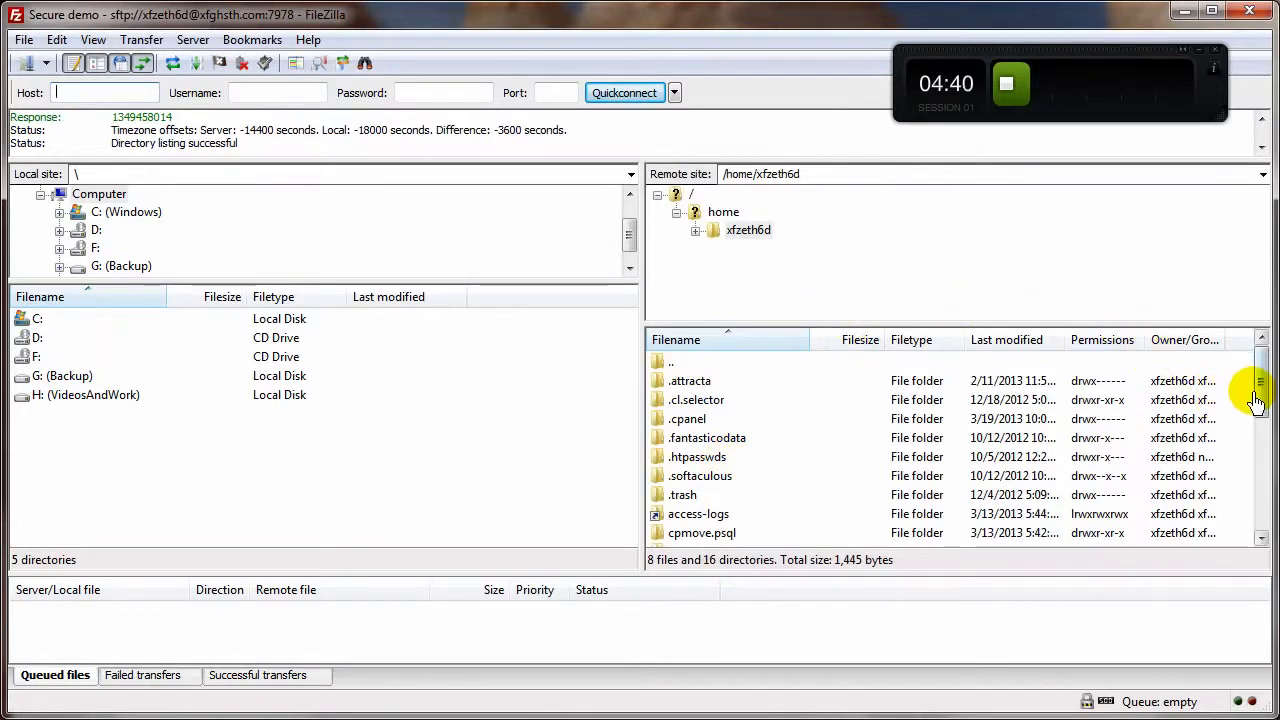
drag(1265, 397, 1263, 477)
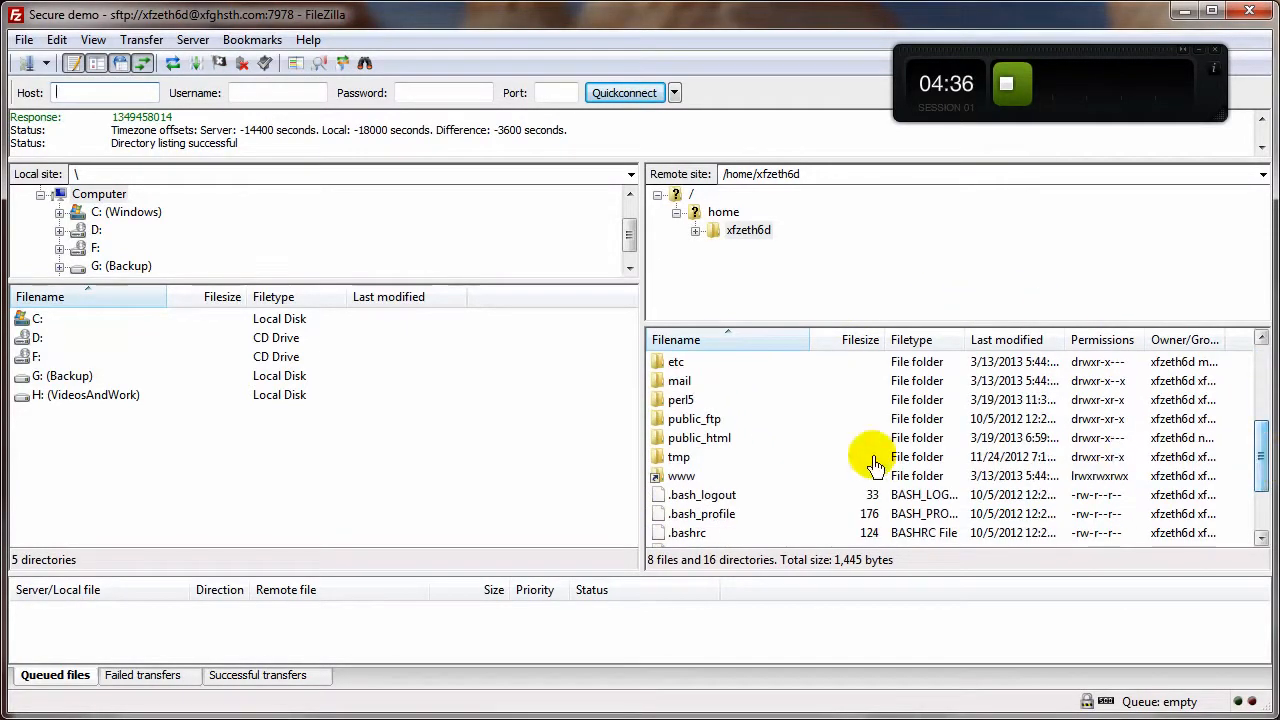
double_click(692, 442)
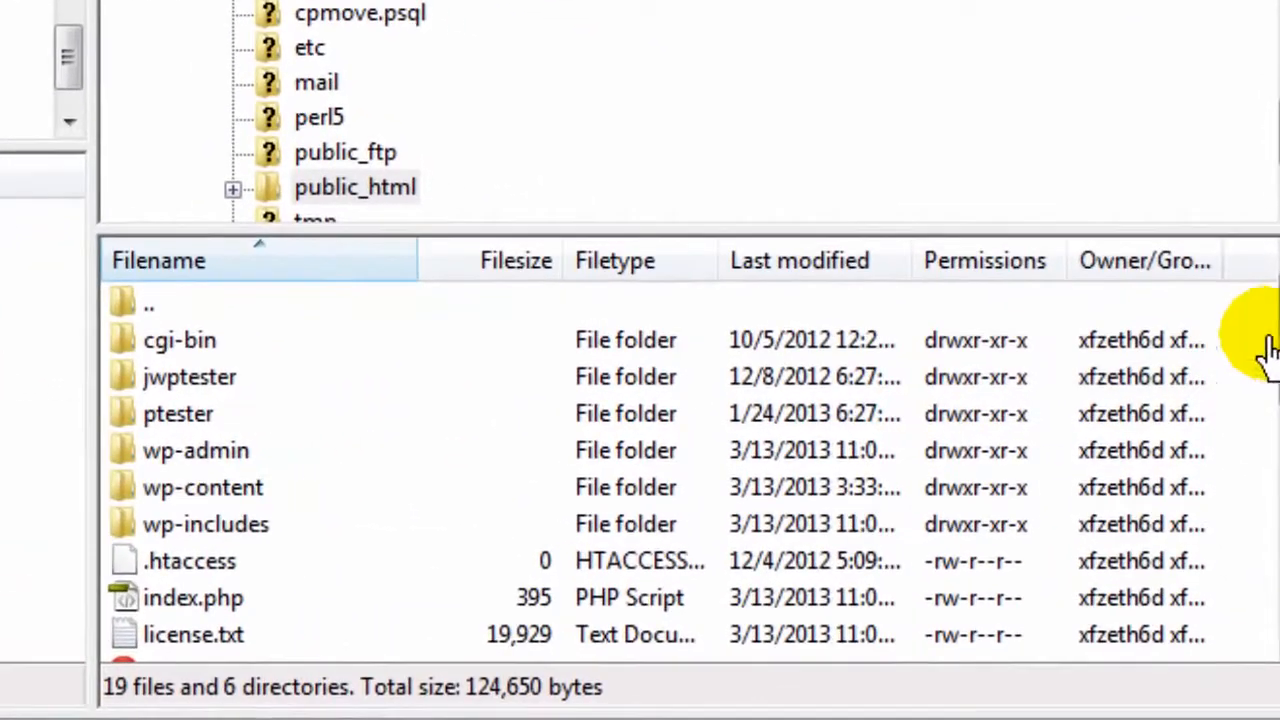
Step: Drag wp-config.php from public_html into the parent home folder and confirm it arrived there
drag(1263, 363, 1279, 494)
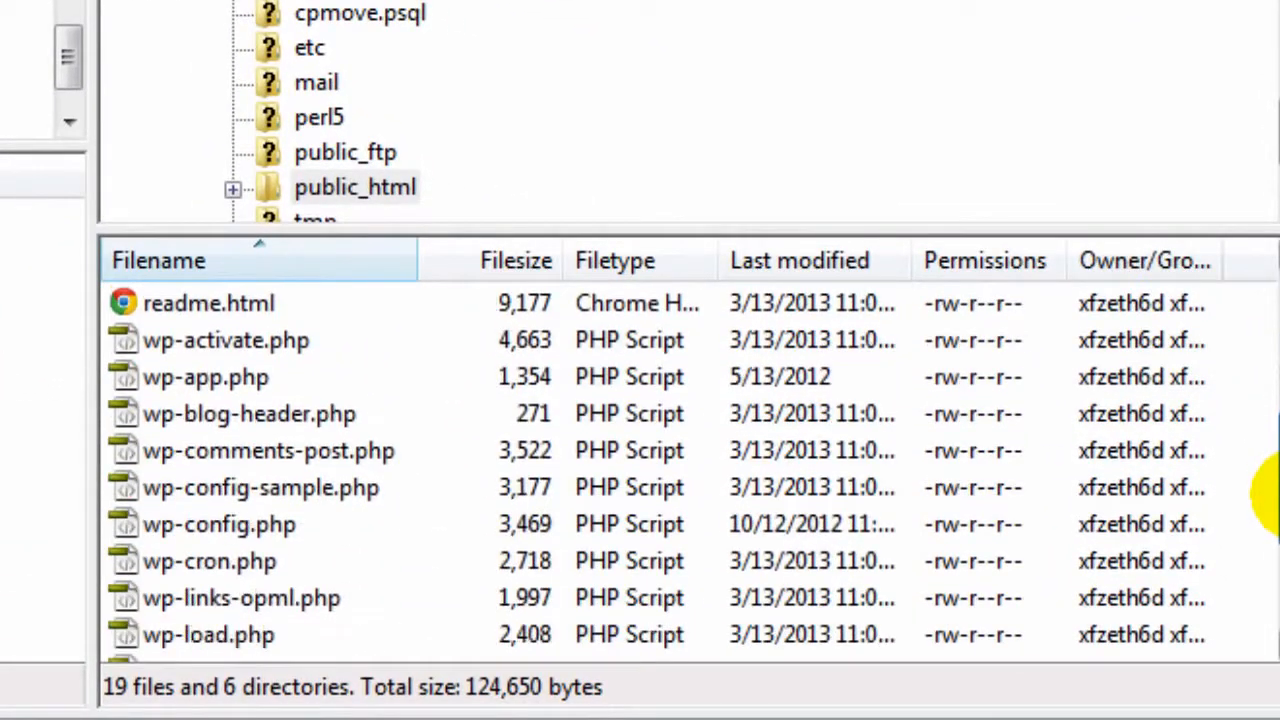
click(158, 540)
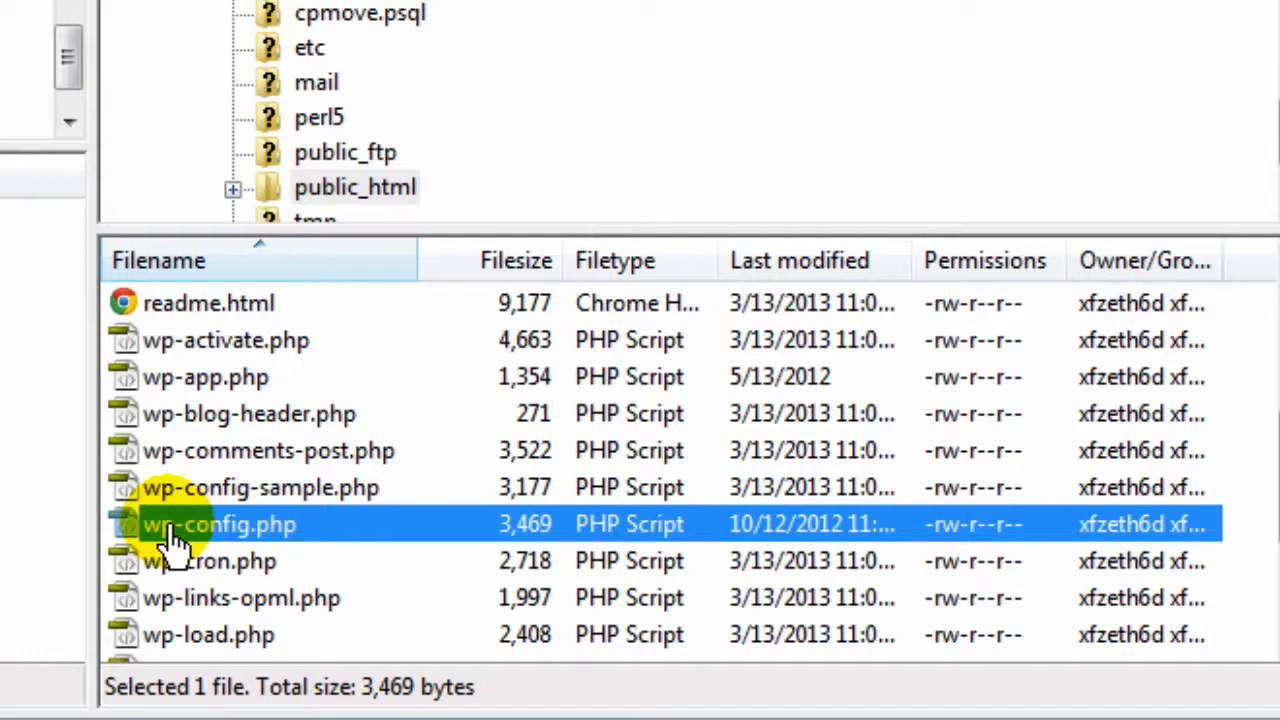
click(170, 540)
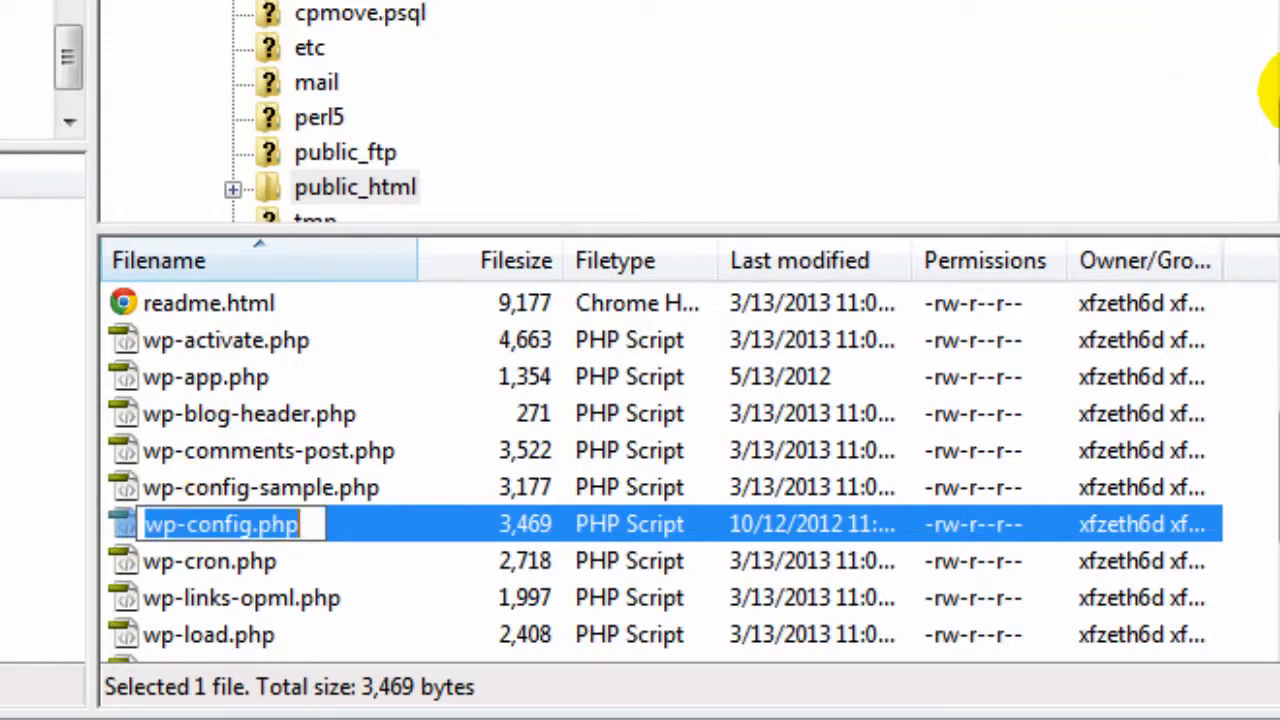
scroll(1265, 100, up, 3)
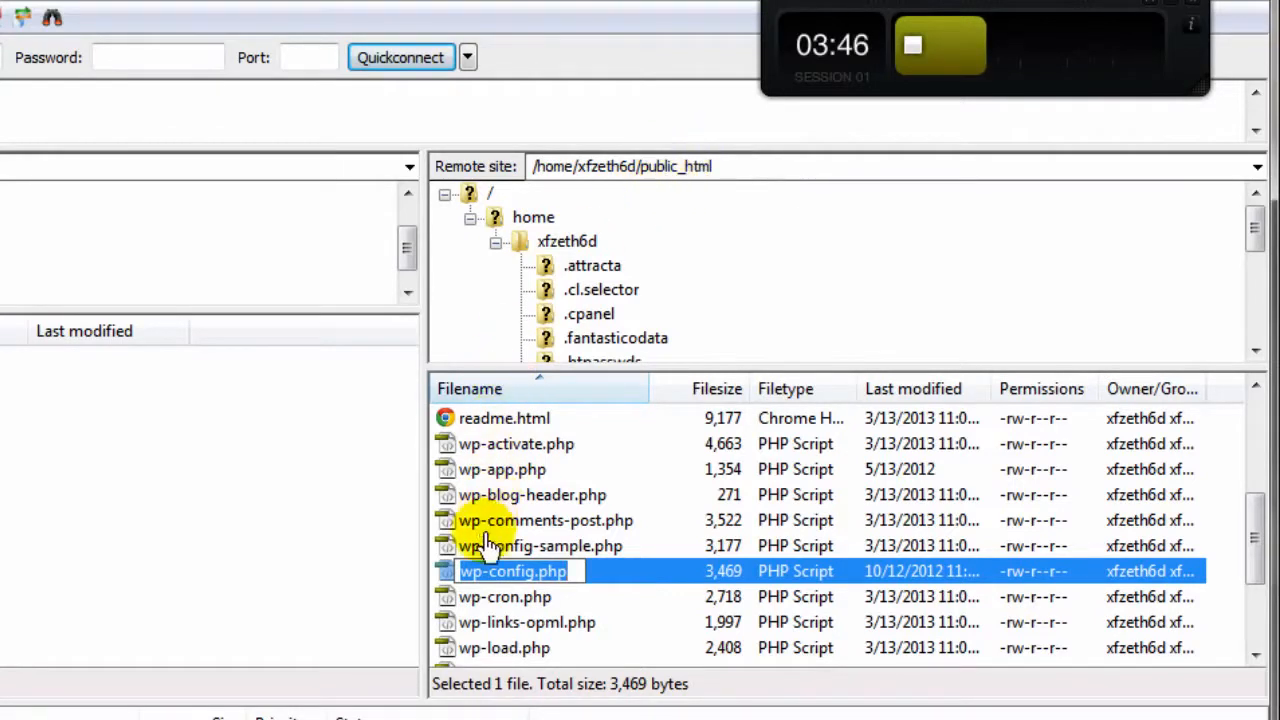
click(452, 570)
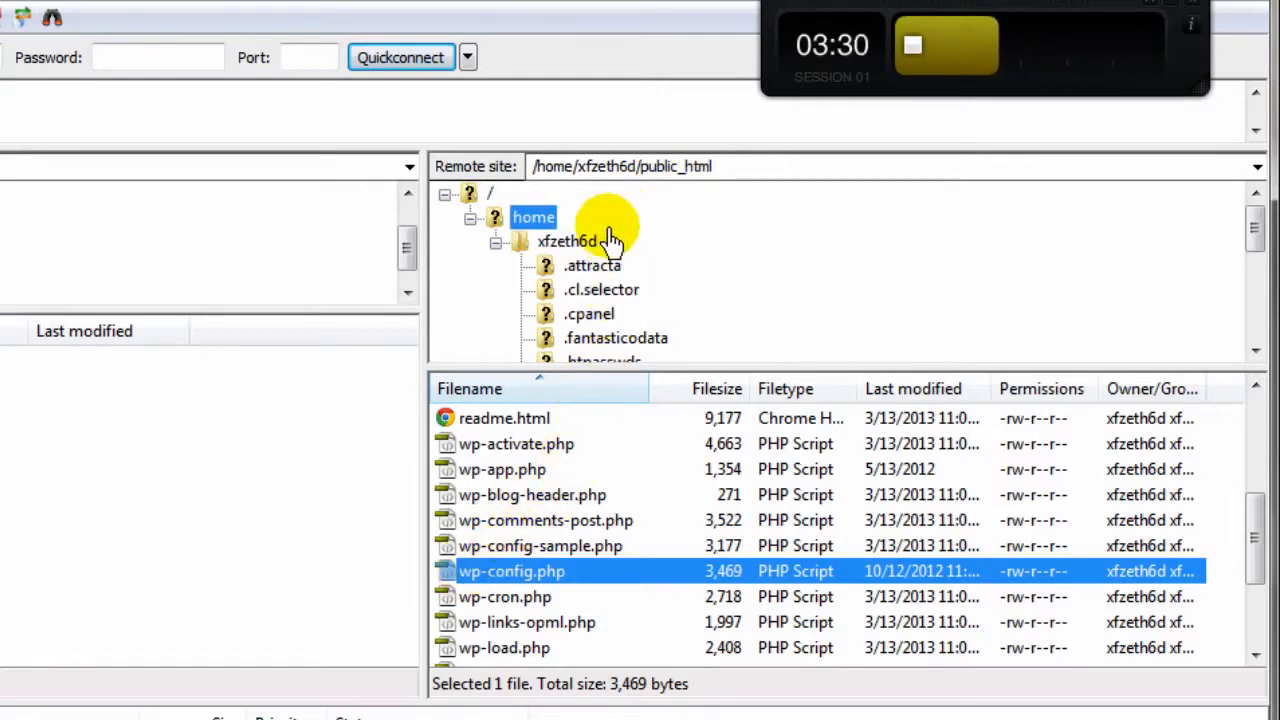
drag(593, 256, 595, 255)
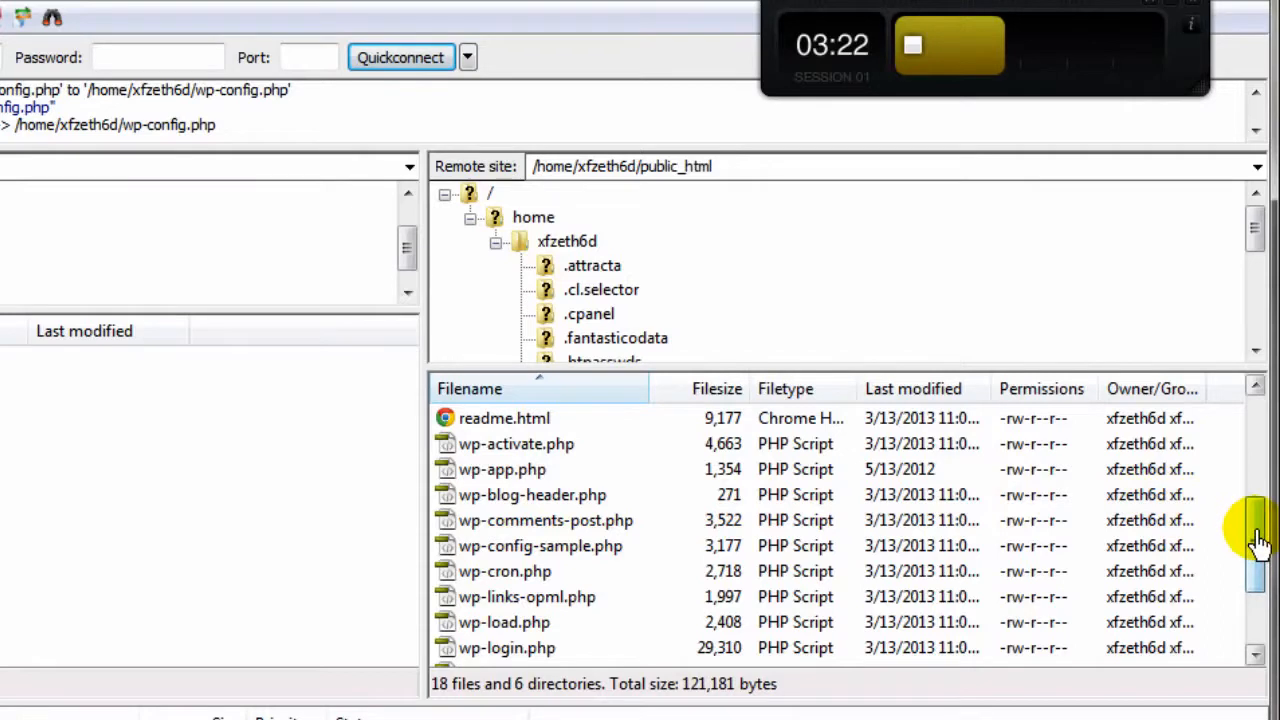
click(558, 252)
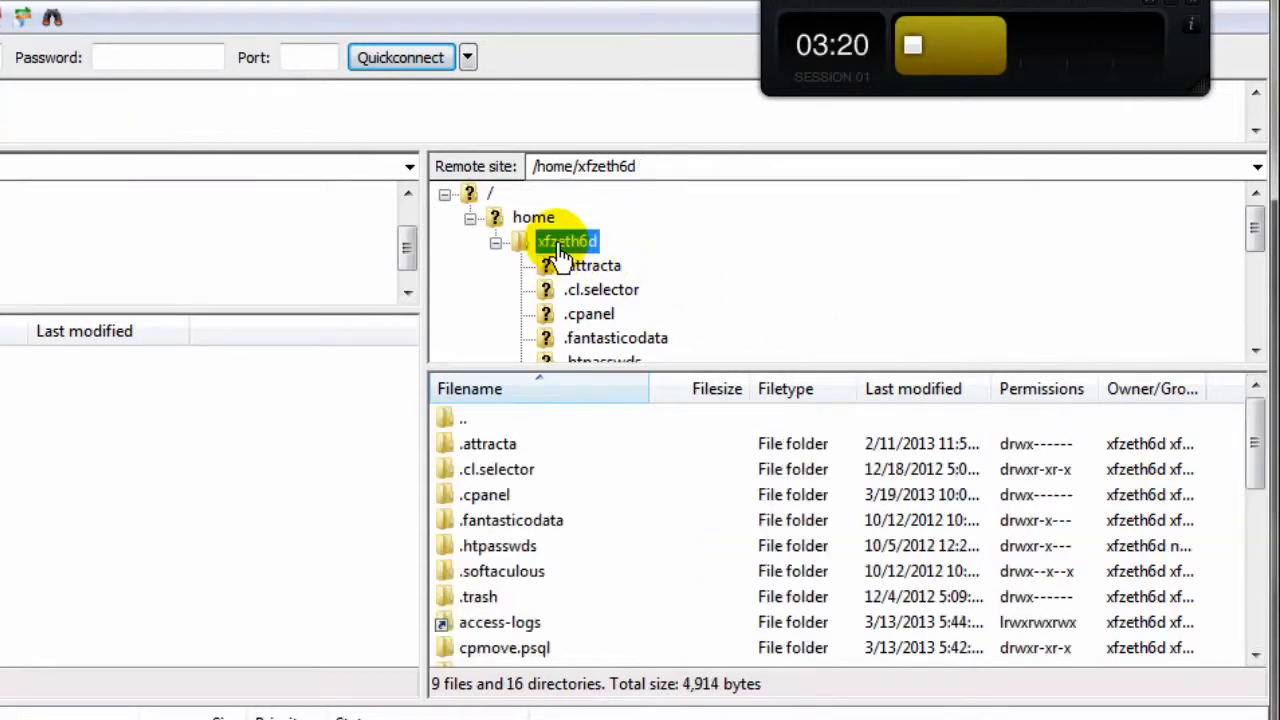
drag(1251, 471, 1257, 529)
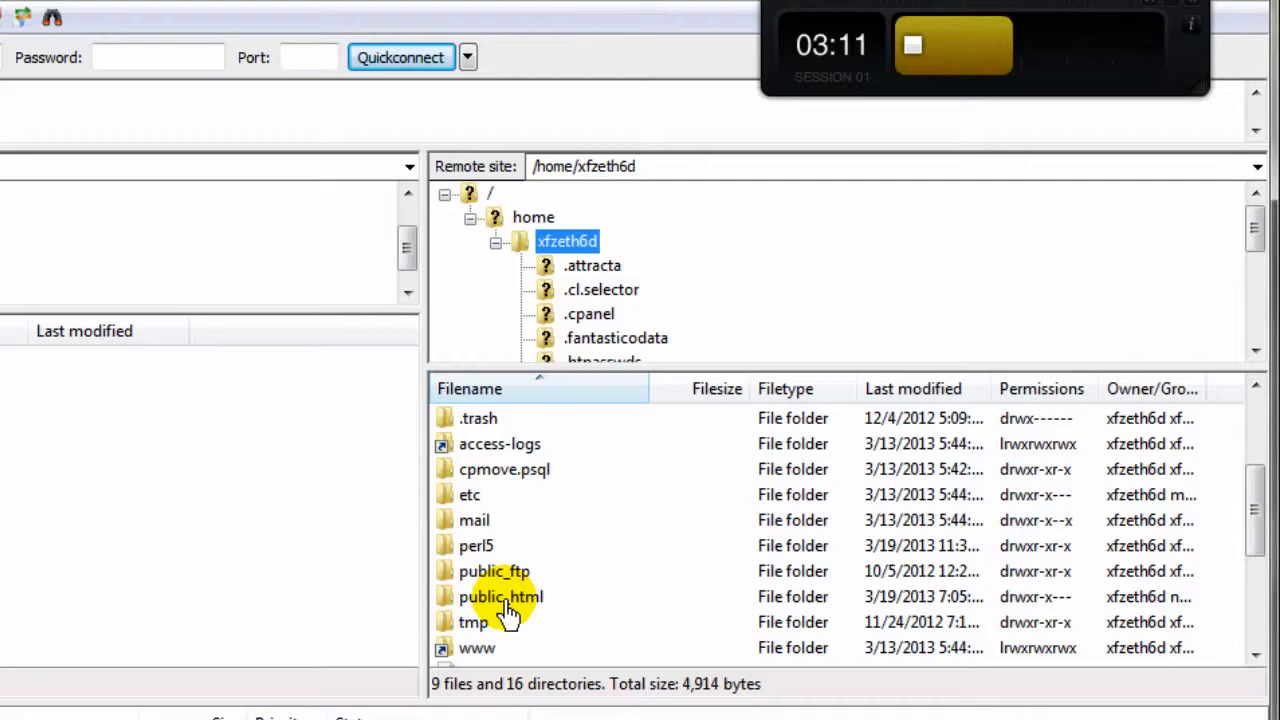
drag(1256, 546, 1258, 640)
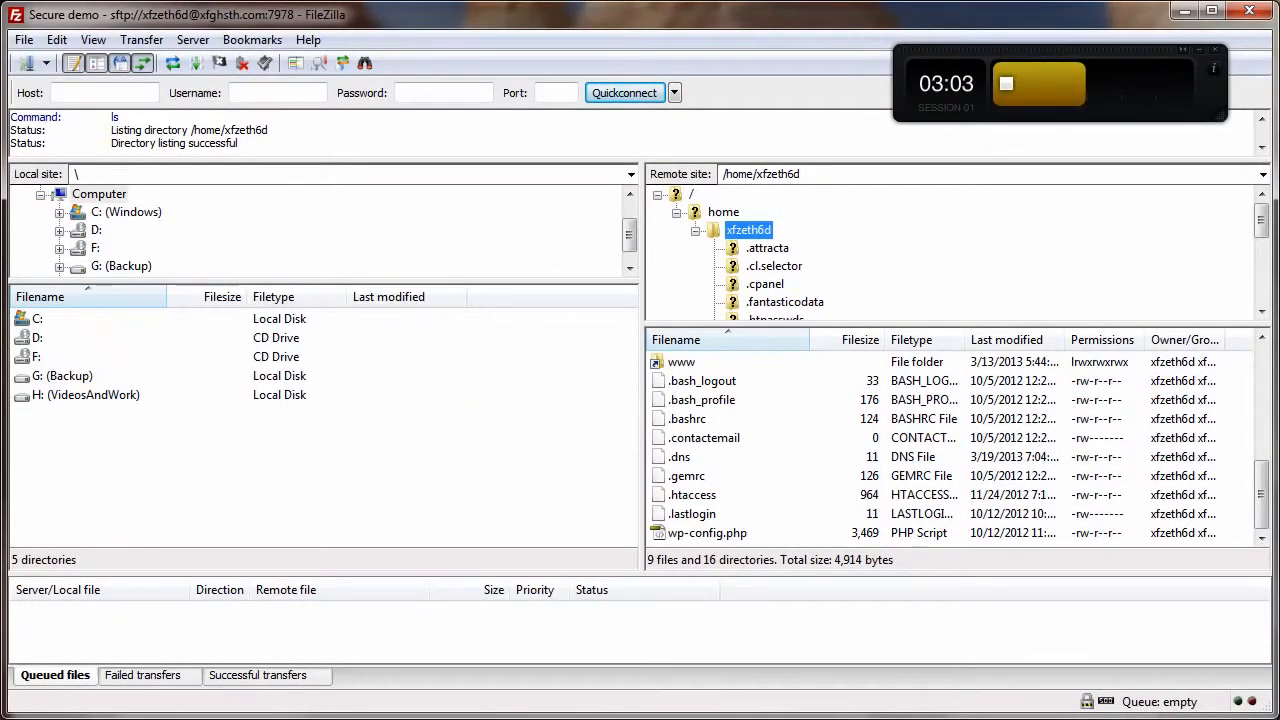
key(alt+Tab)
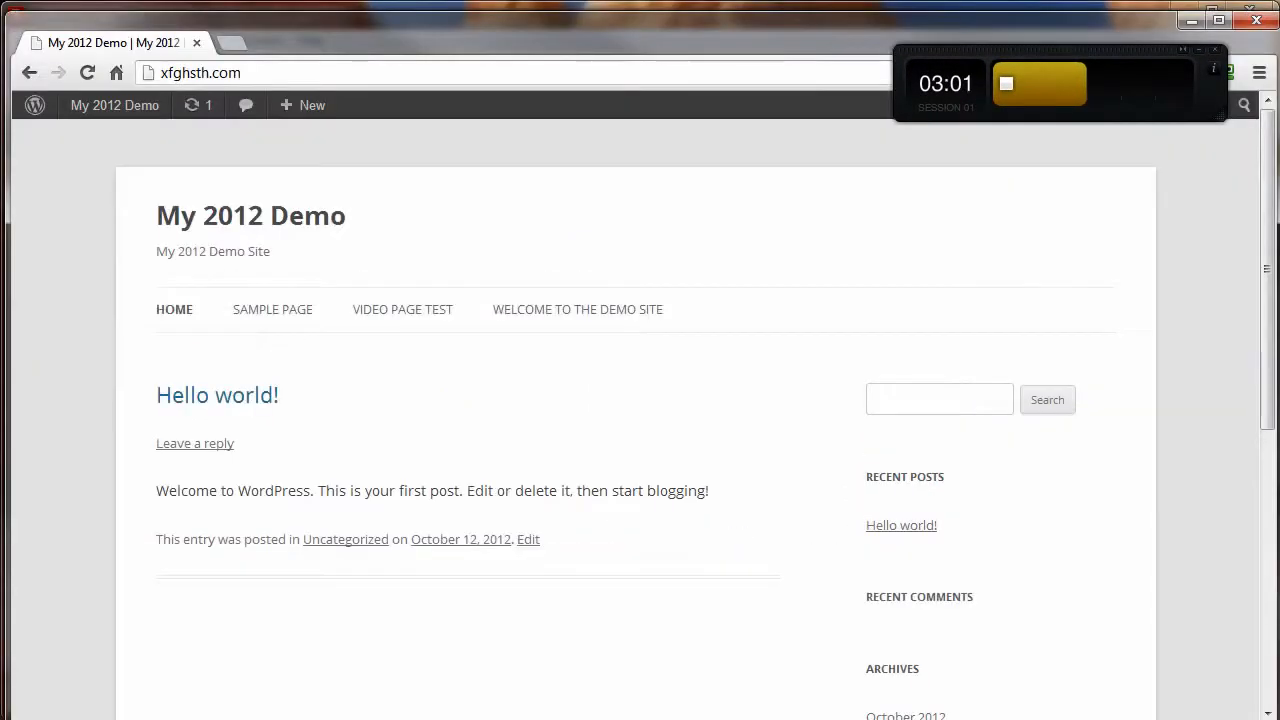
Step: Reload the site, then open the Sample Page and Video Page Test to confirm it still works
click(87, 72)
mouse_move(90, 105)
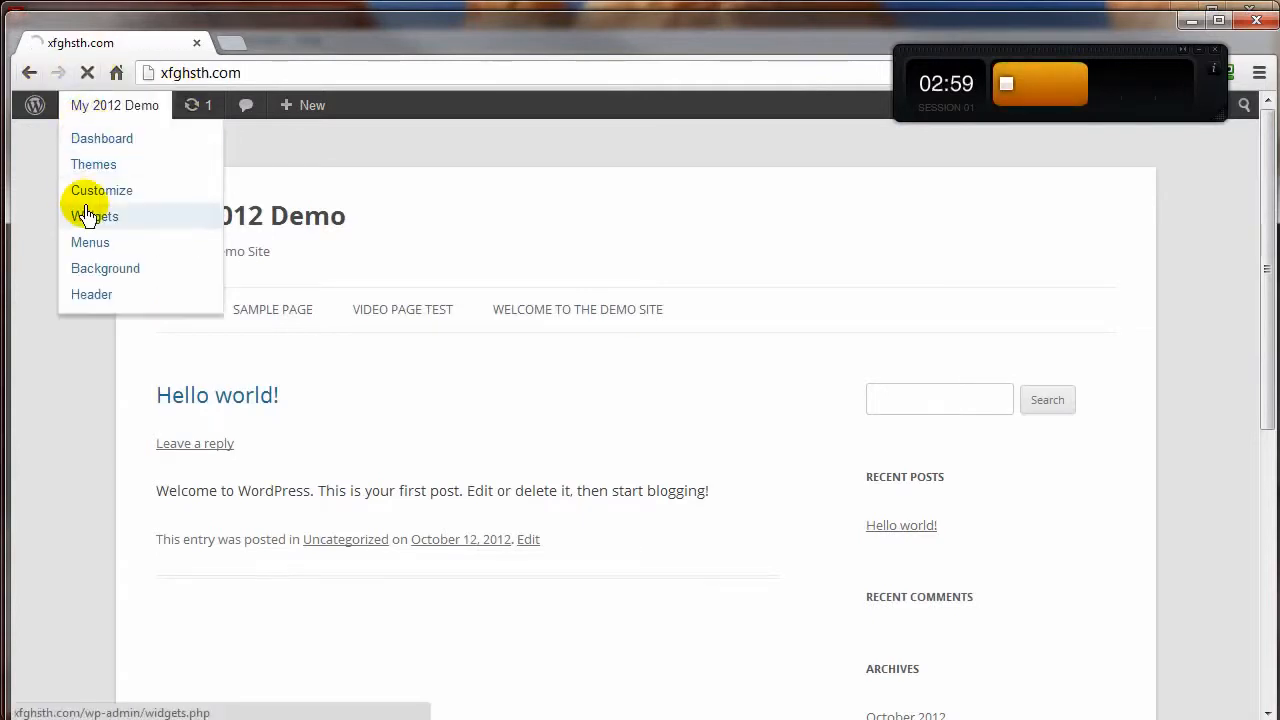
click(275, 316)
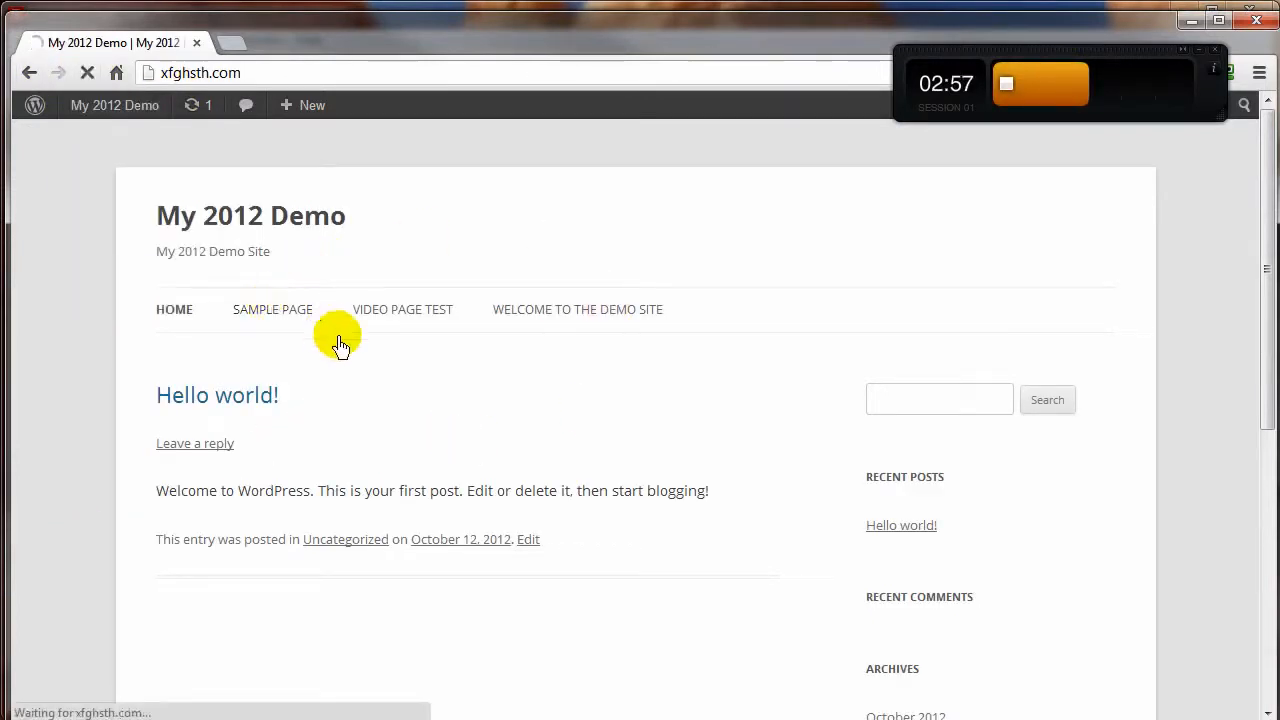
click(407, 316)
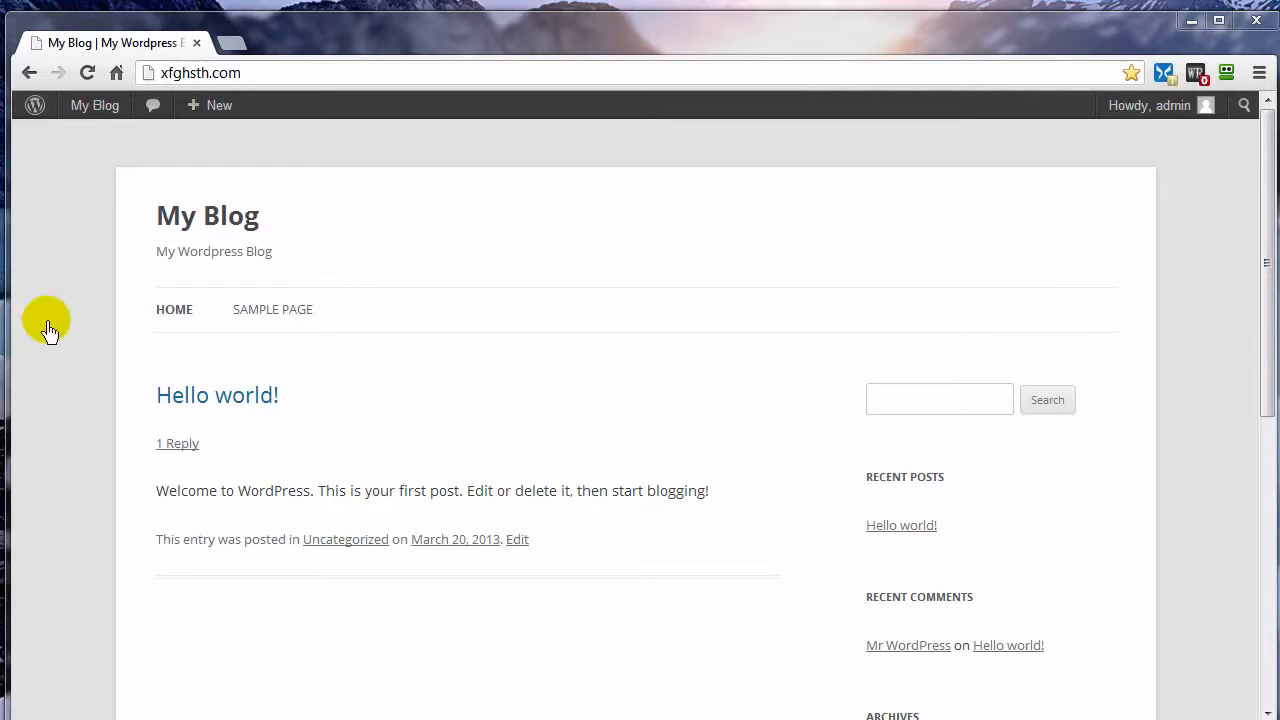
Step: Append /wp-admin to the site address to load the My Blog Dashboard
click(265, 80)
text(/)
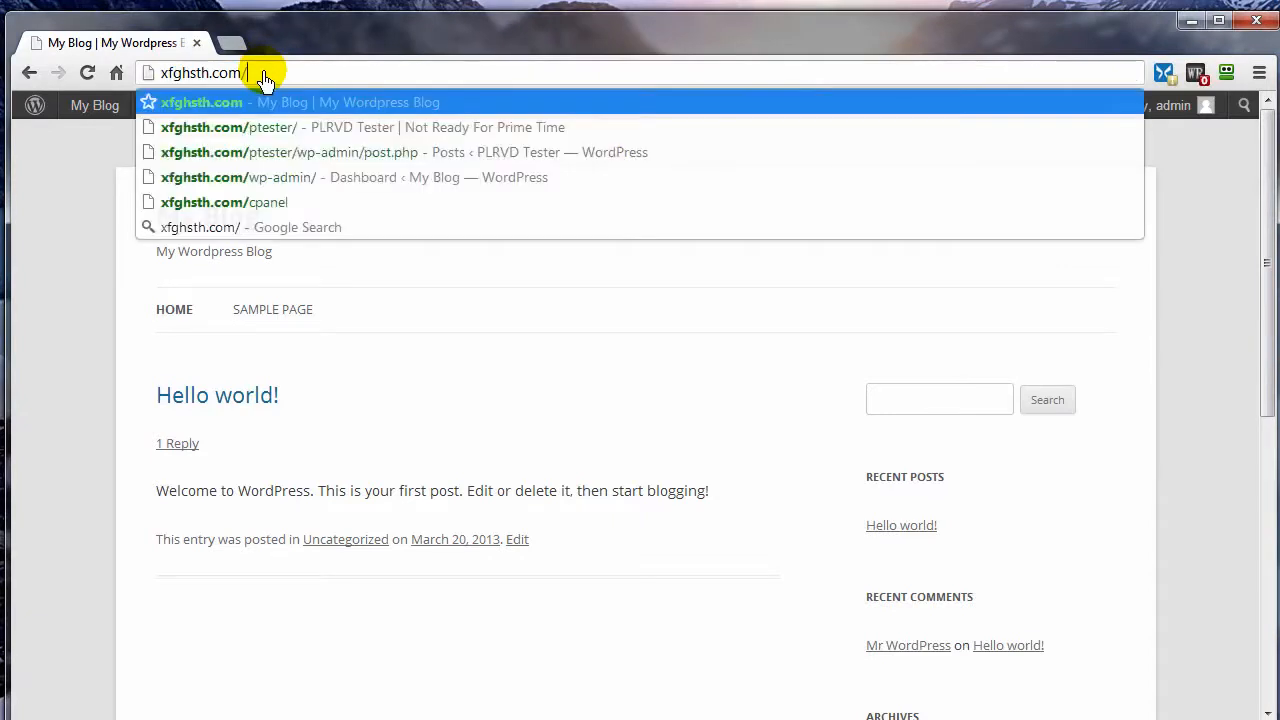
text(wp-)
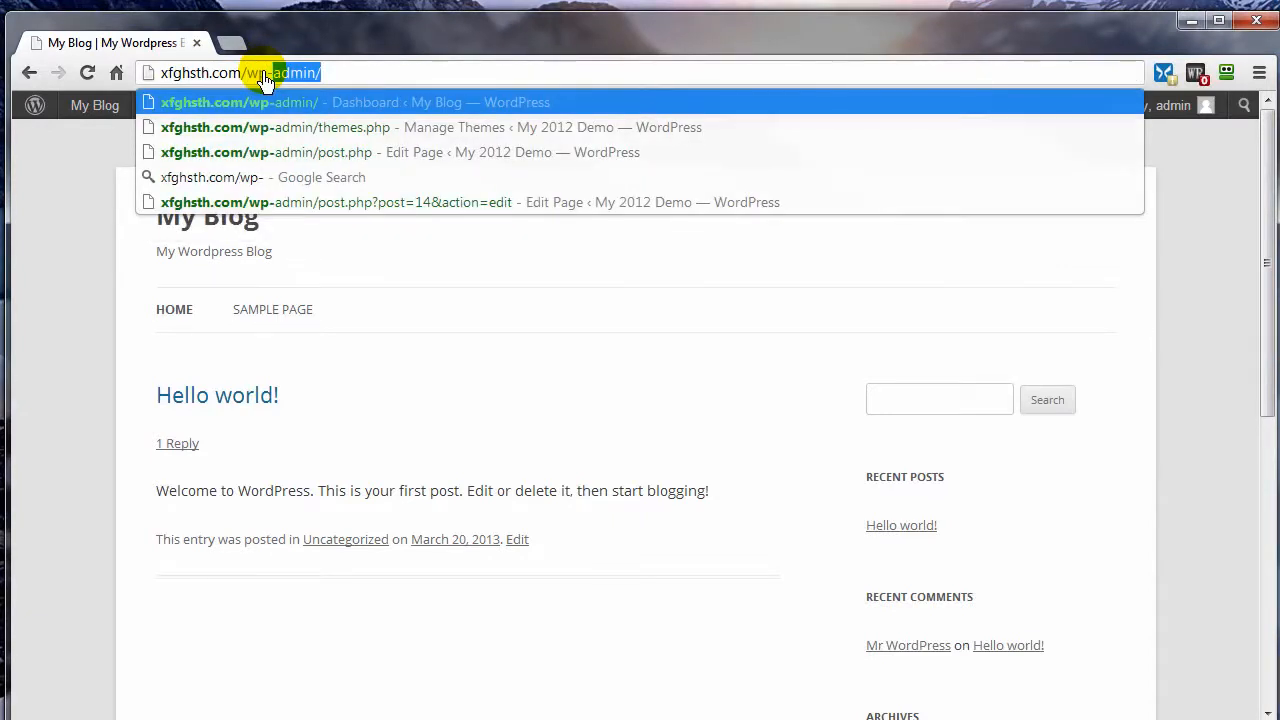
text(admin)
key(Return)
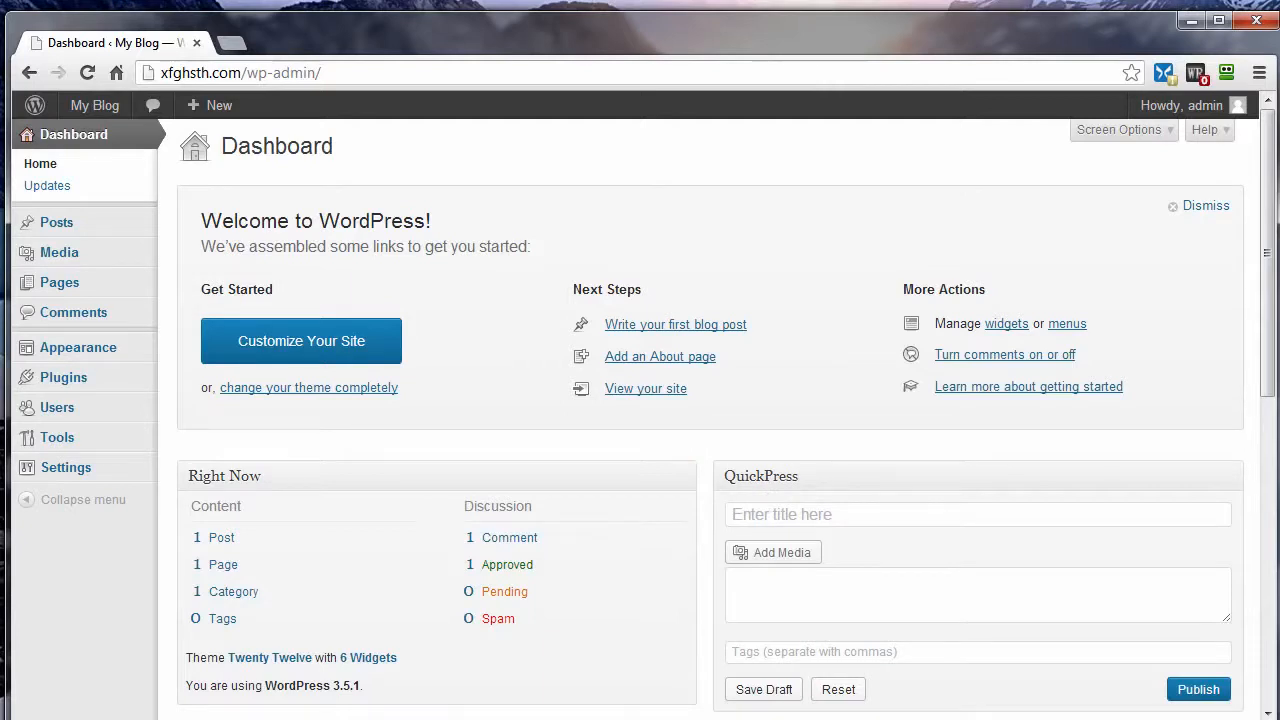
mouse_move(930, 126)
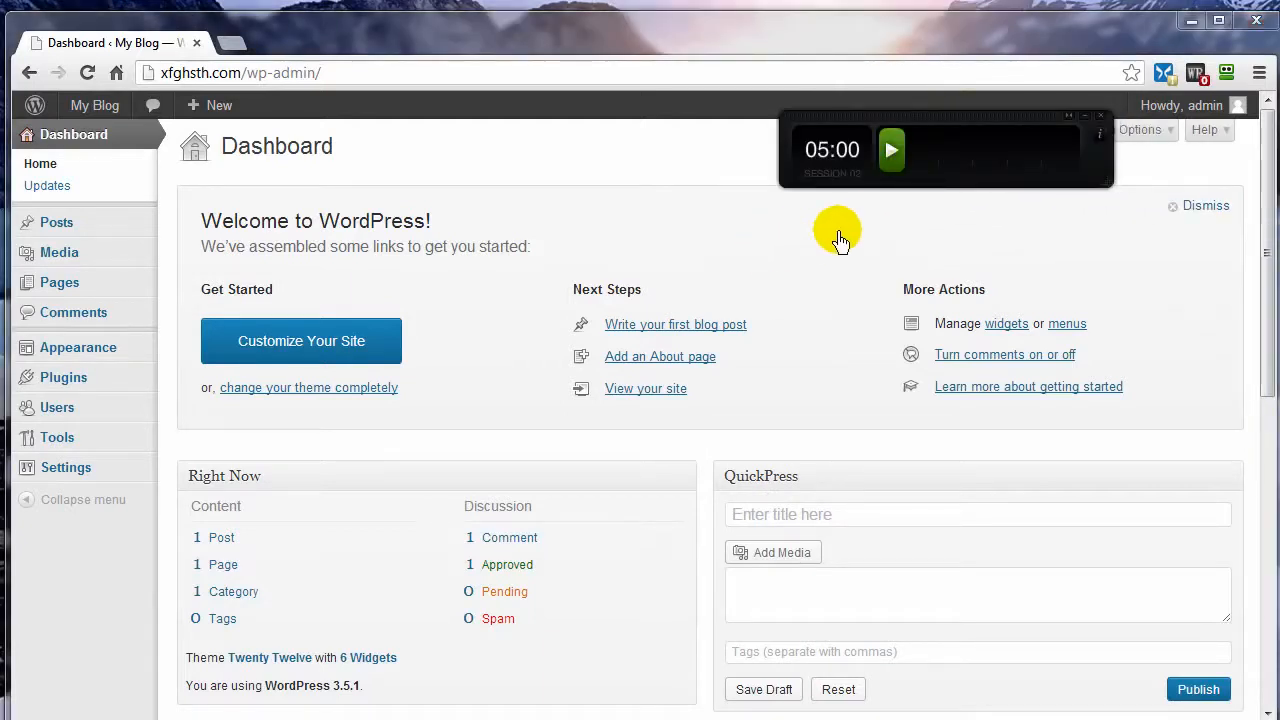
click(891, 155)
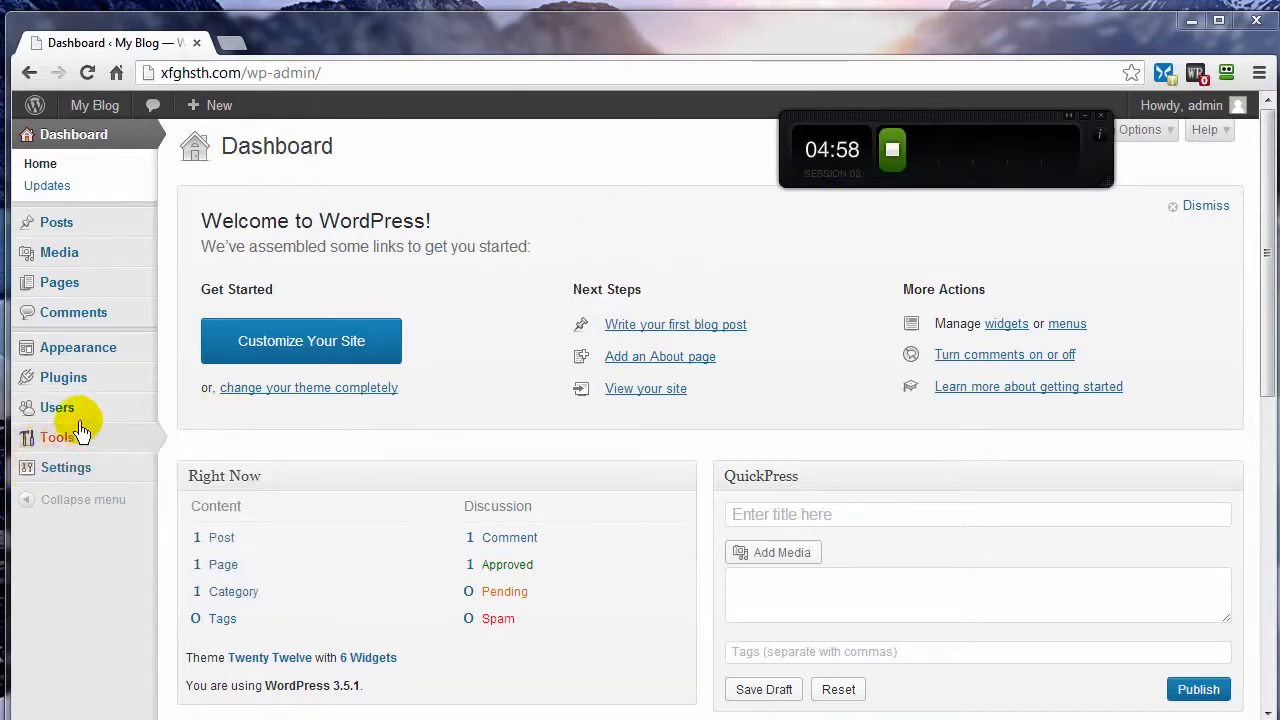
Step: Add a new user with the Administrator role and a strong password via Users > Add New
mouse_move(83, 411)
click(200, 430)
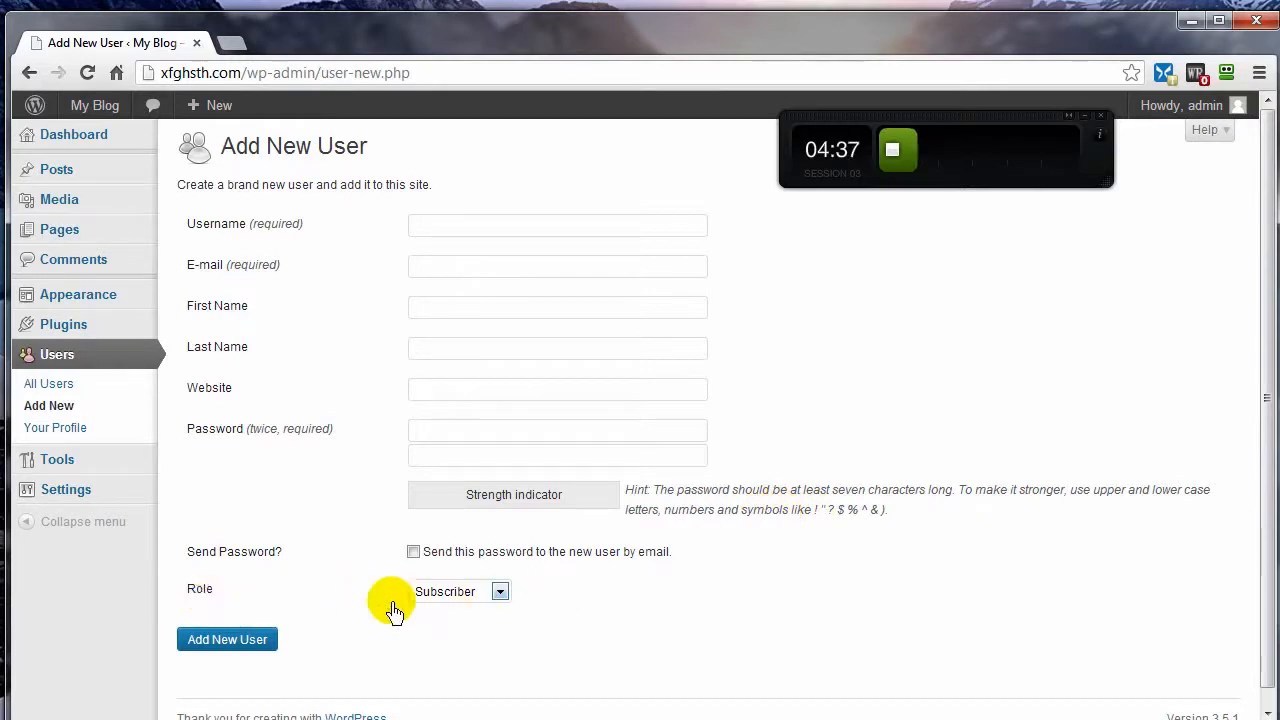
click(499, 591)
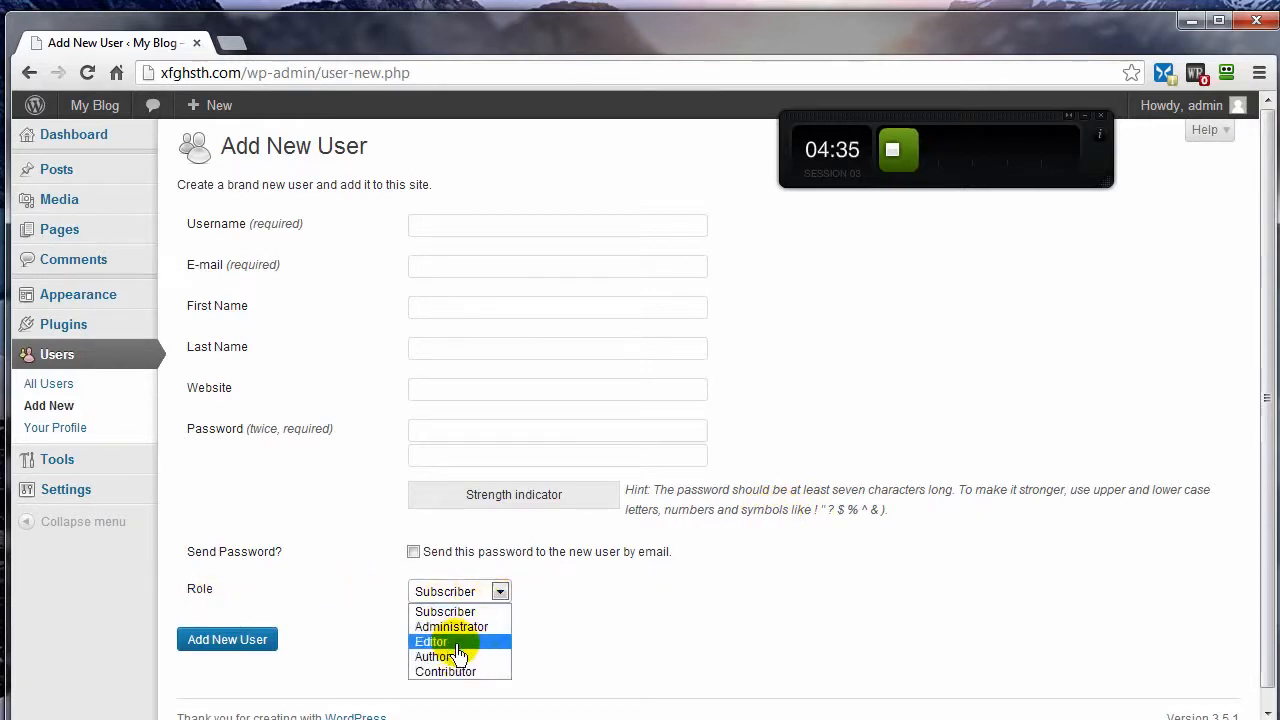
click(468, 627)
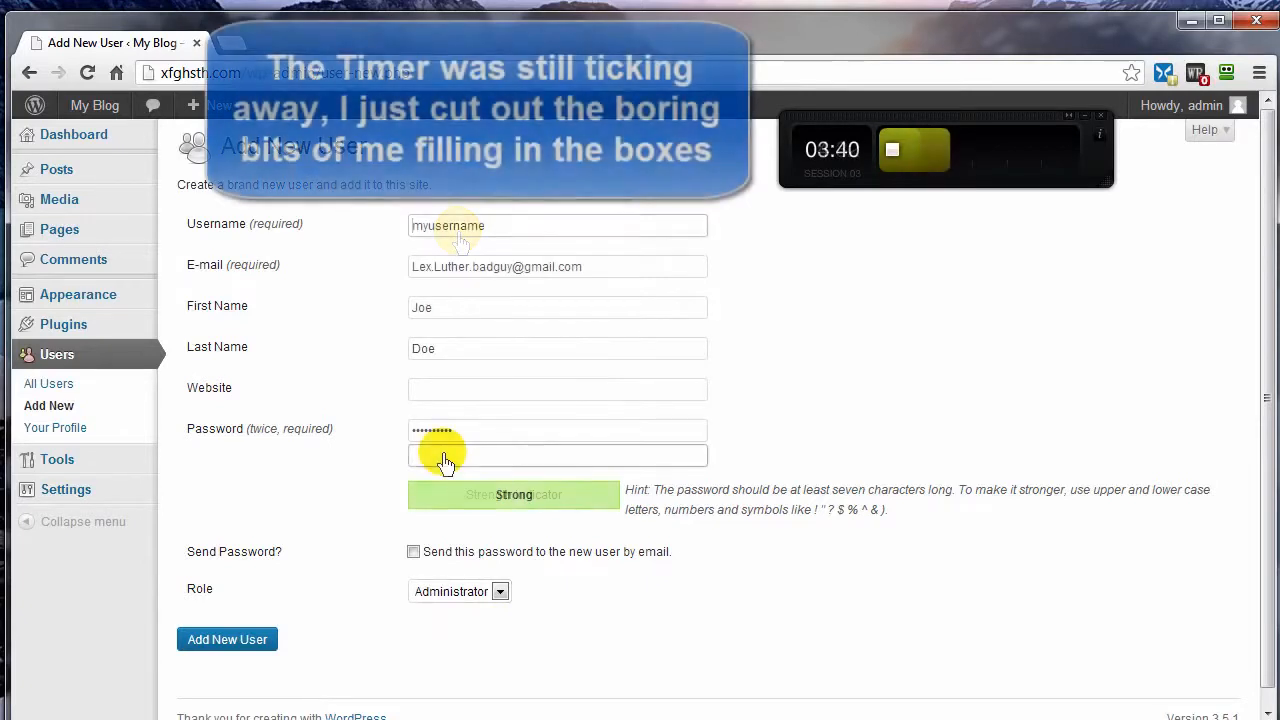
text(••)
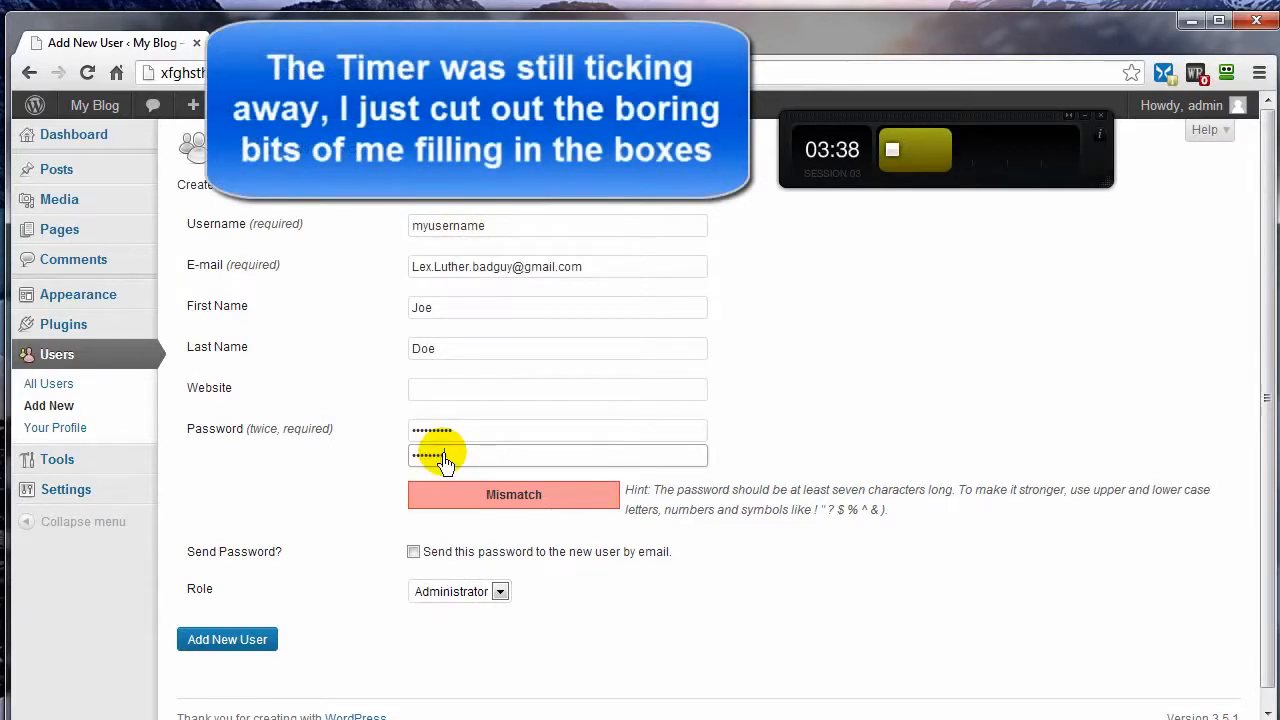
text(••)
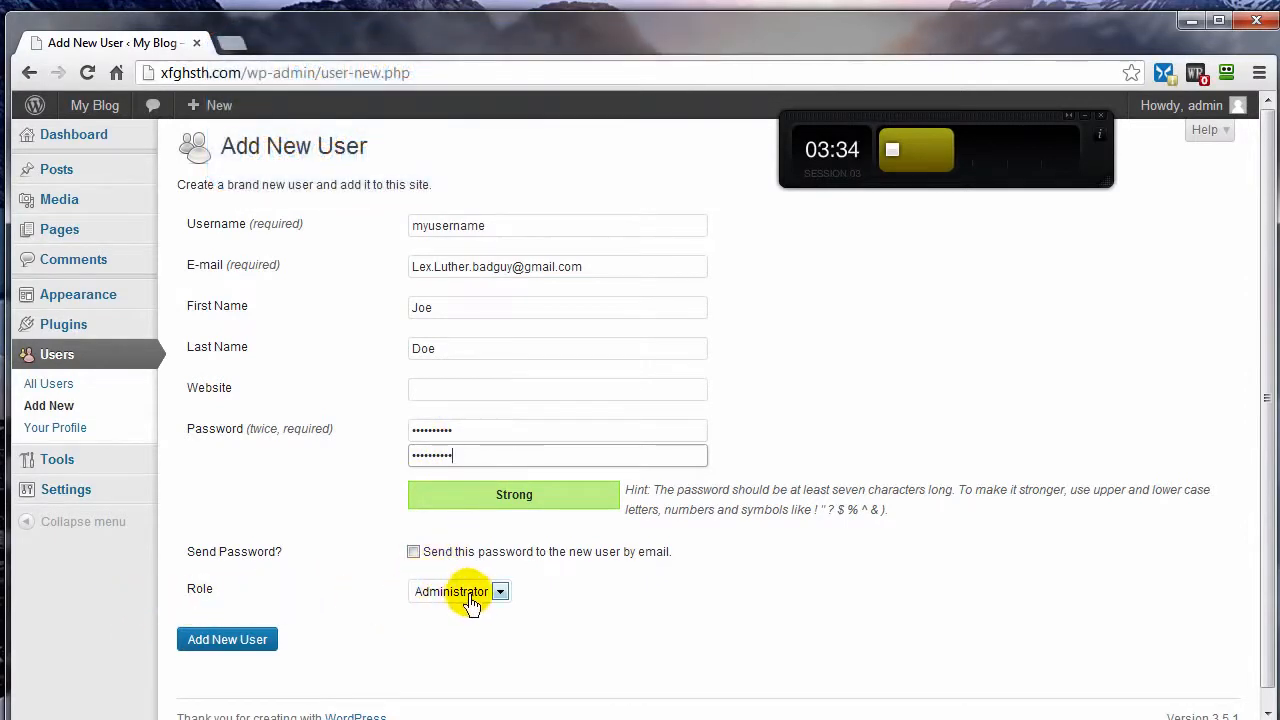
click(213, 641)
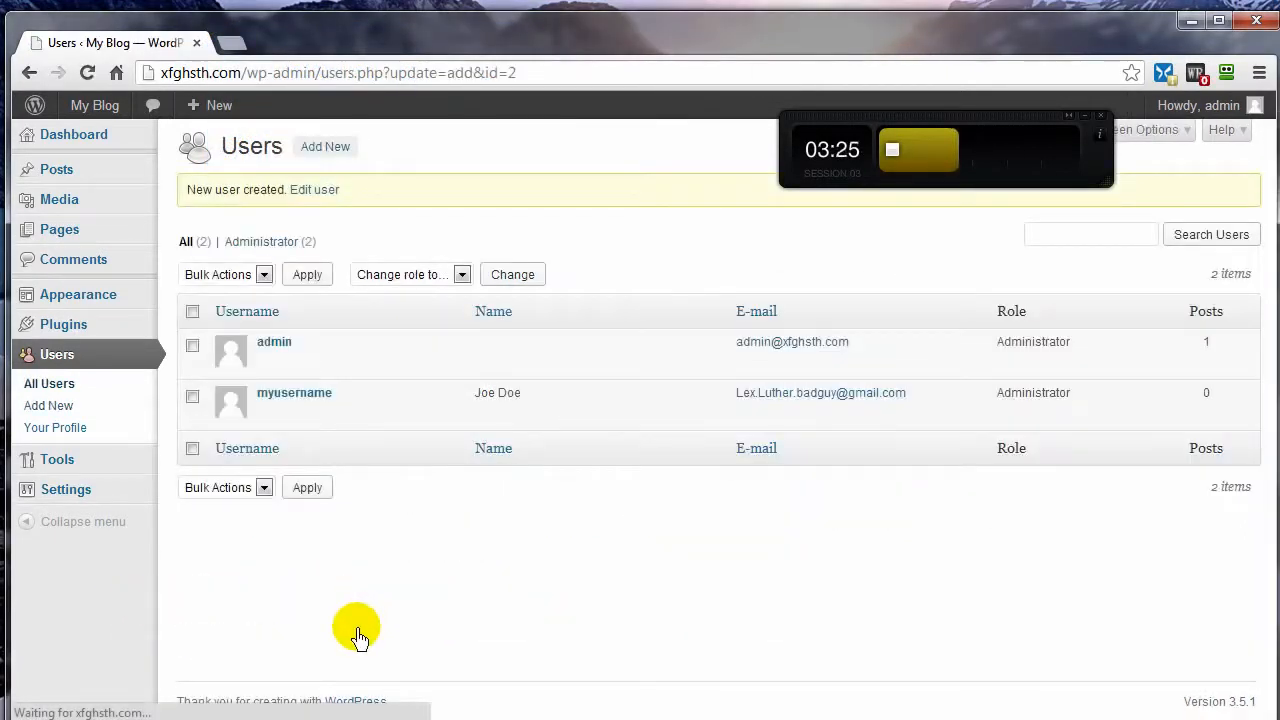
Step: Log out of the default admin account and log in with the new administrator's username and password
mouse_move(1185, 118)
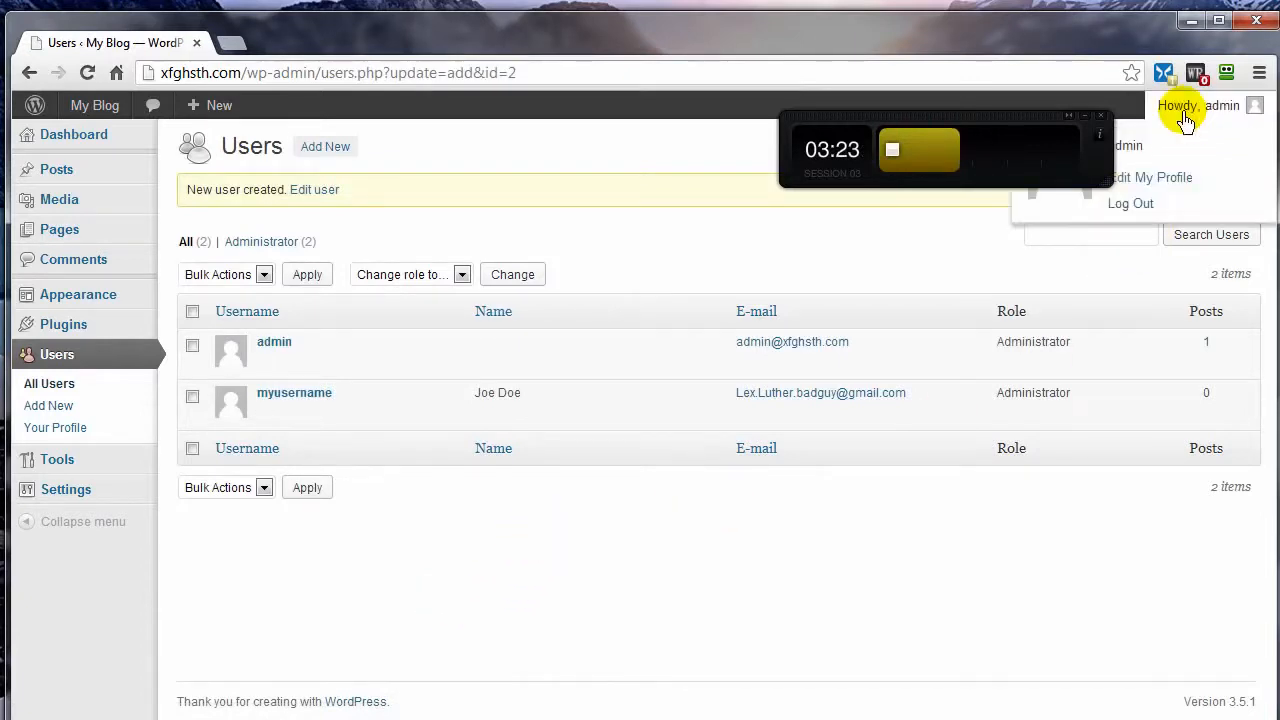
click(1131, 204)
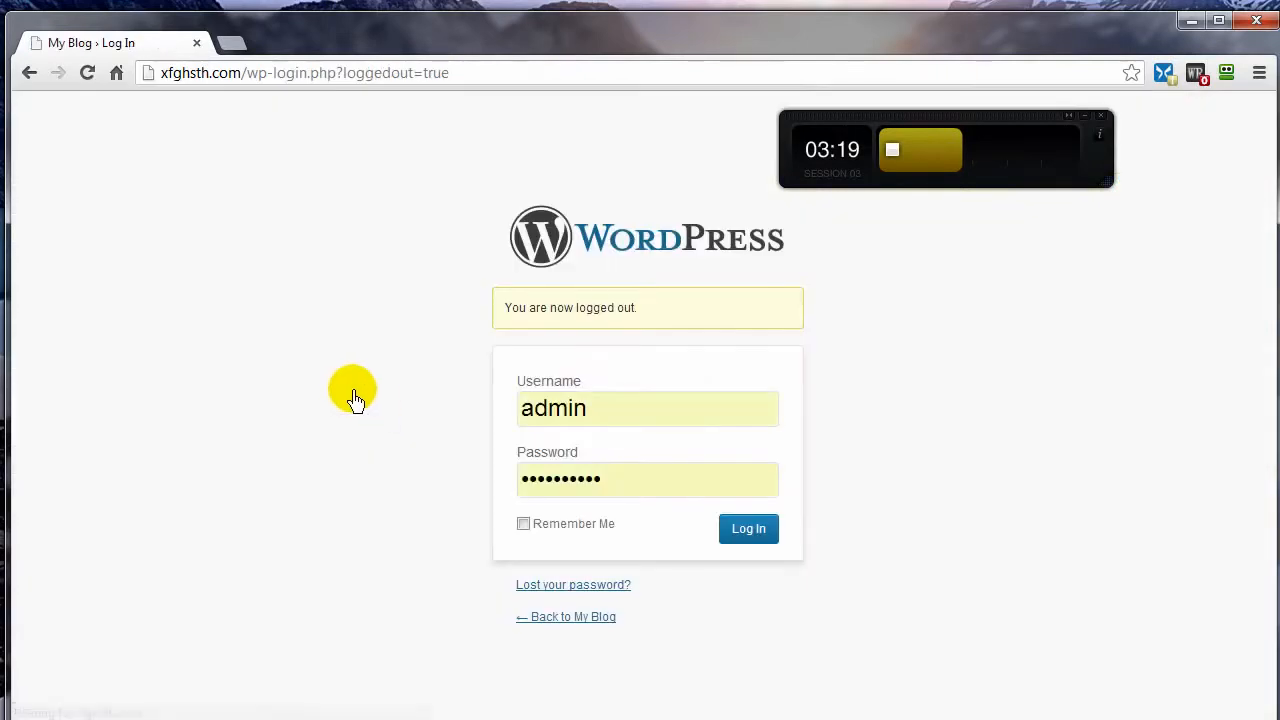
double_click(571, 408)
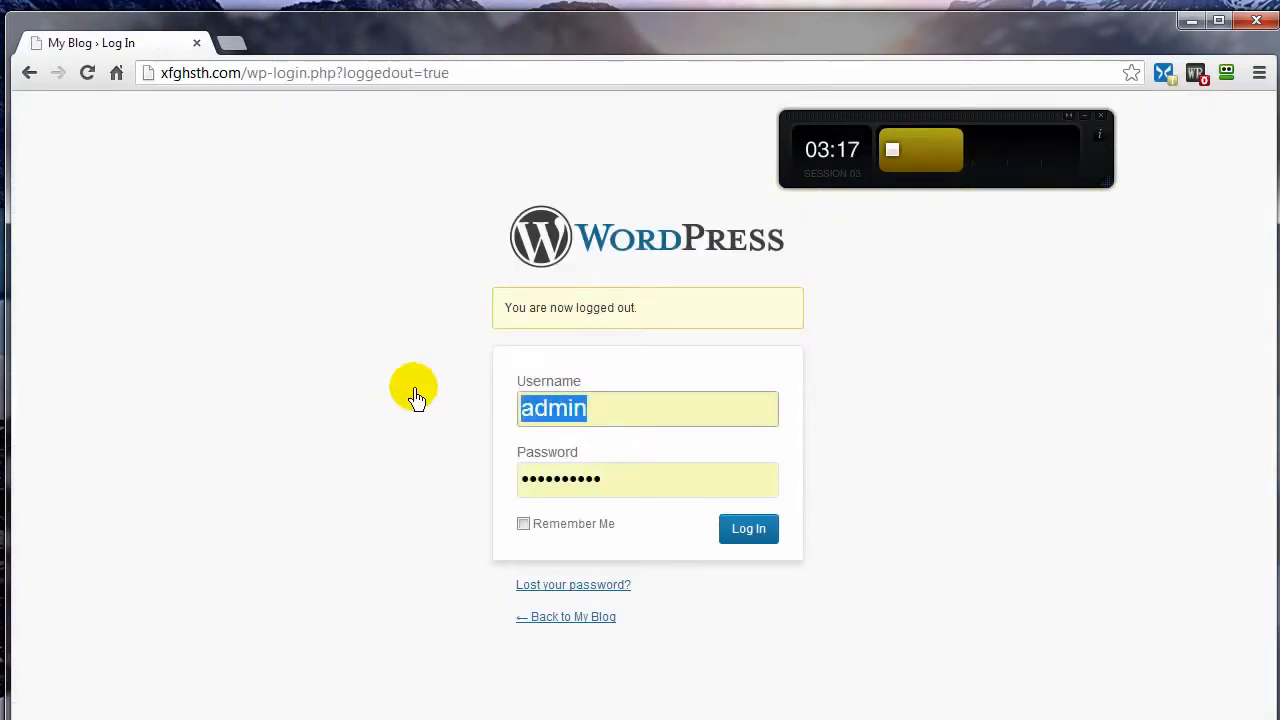
text(myuser)
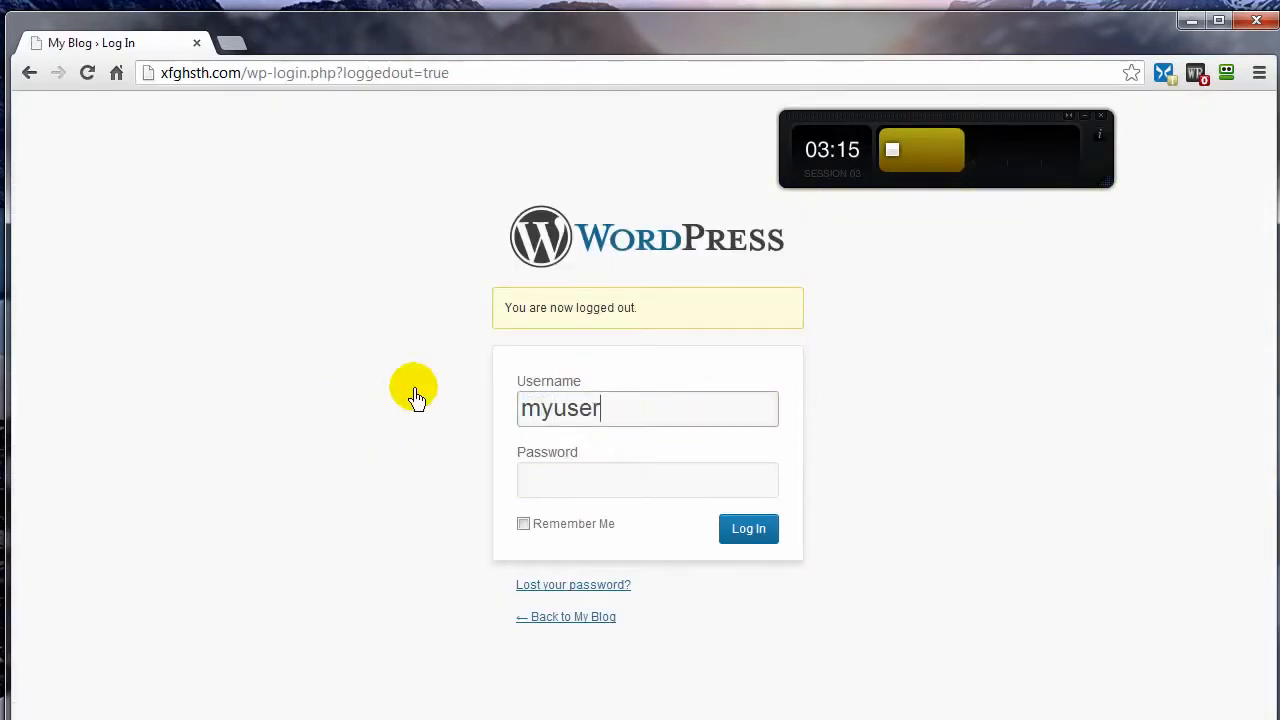
text(name)
click(554, 495)
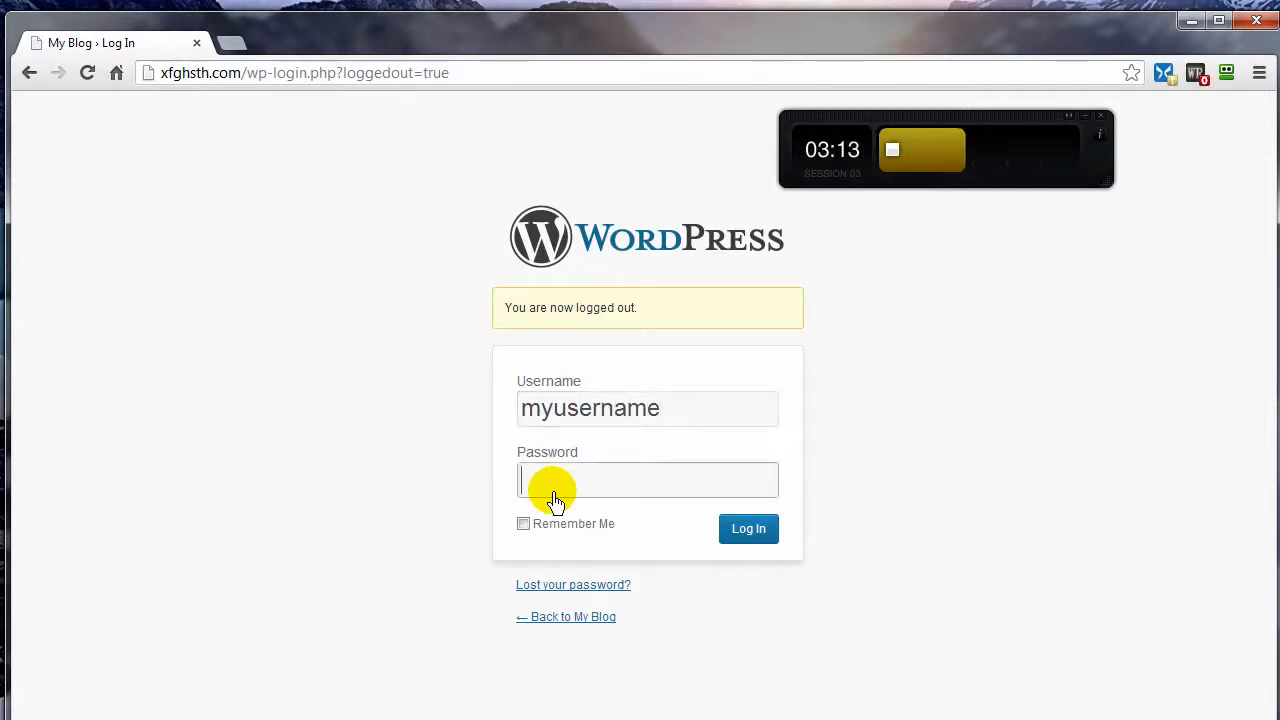
text(••••••)
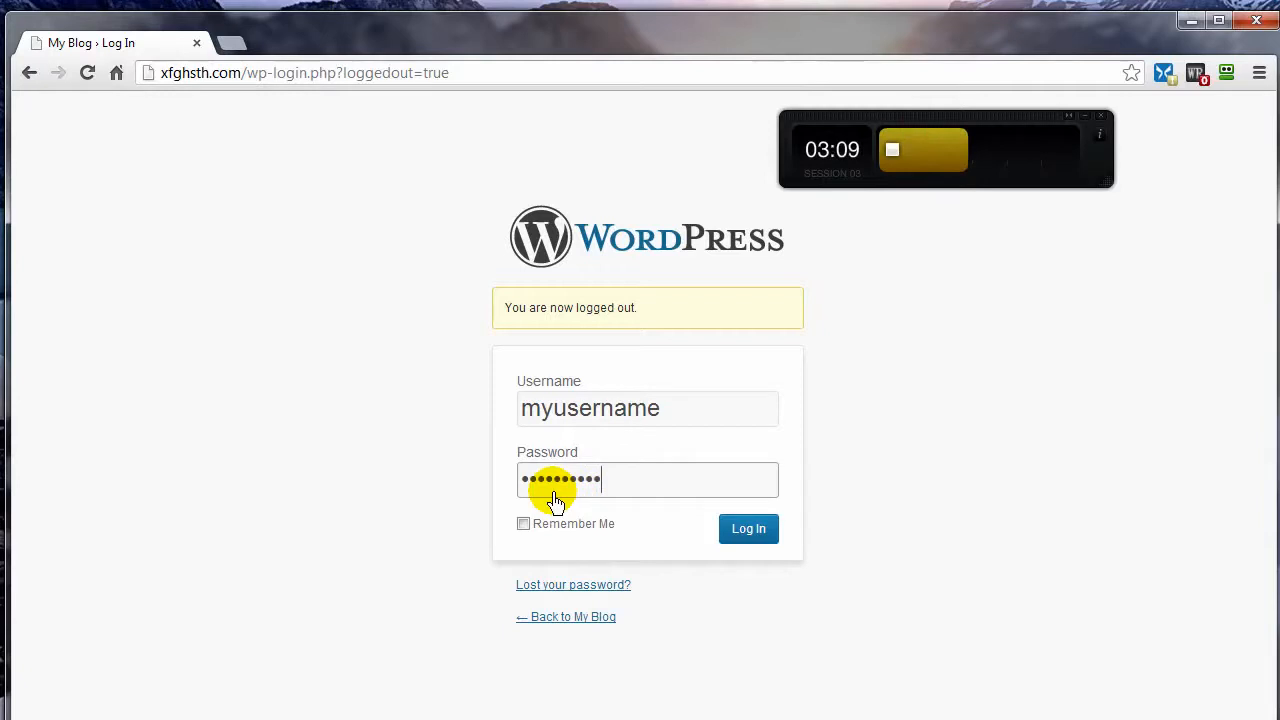
click(750, 532)
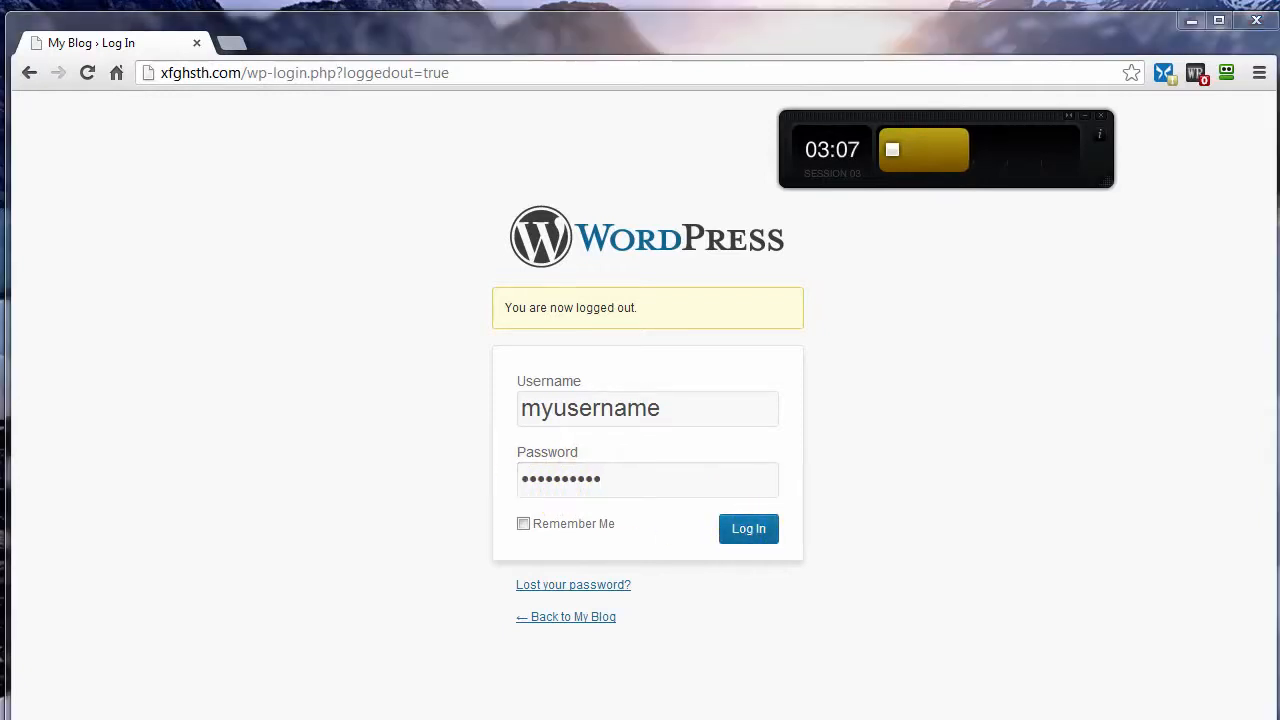
click(750, 532)
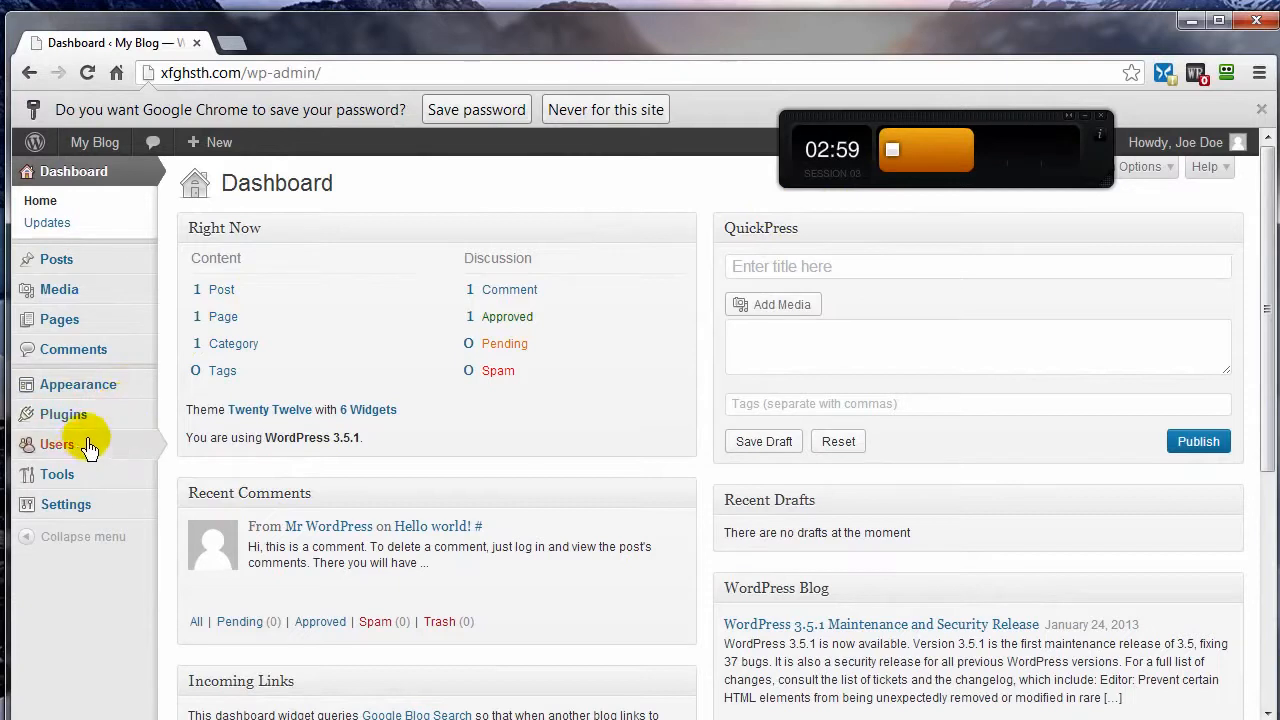
Step: Delete the default admin user from All Users, attributing all its posts to the new administrator
mouse_move(86, 444)
click(189, 447)
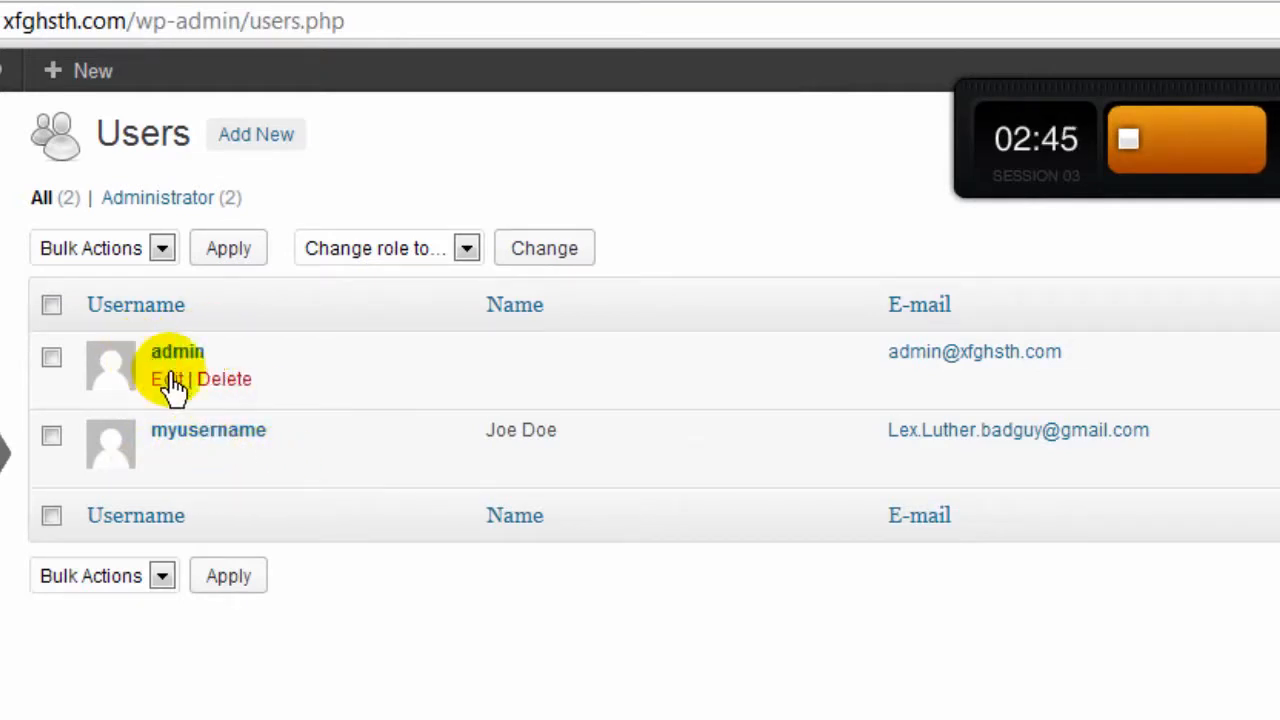
click(224, 382)
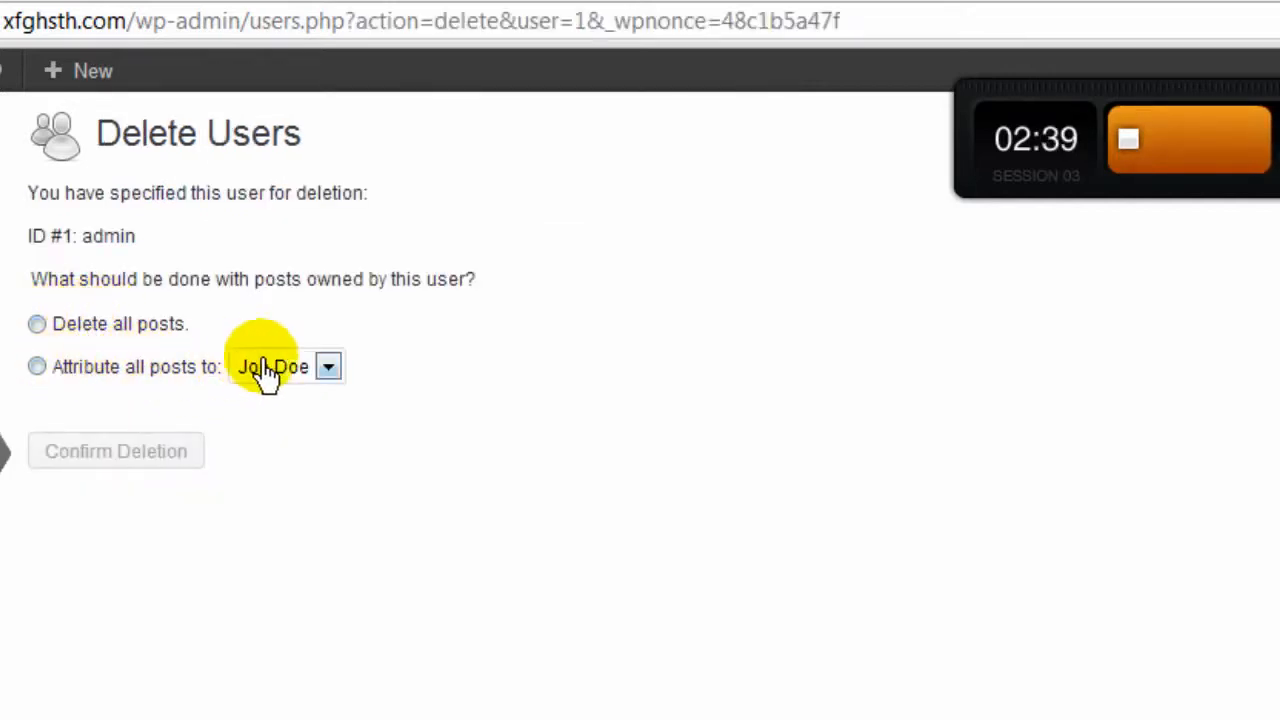
click(40, 372)
click(116, 450)
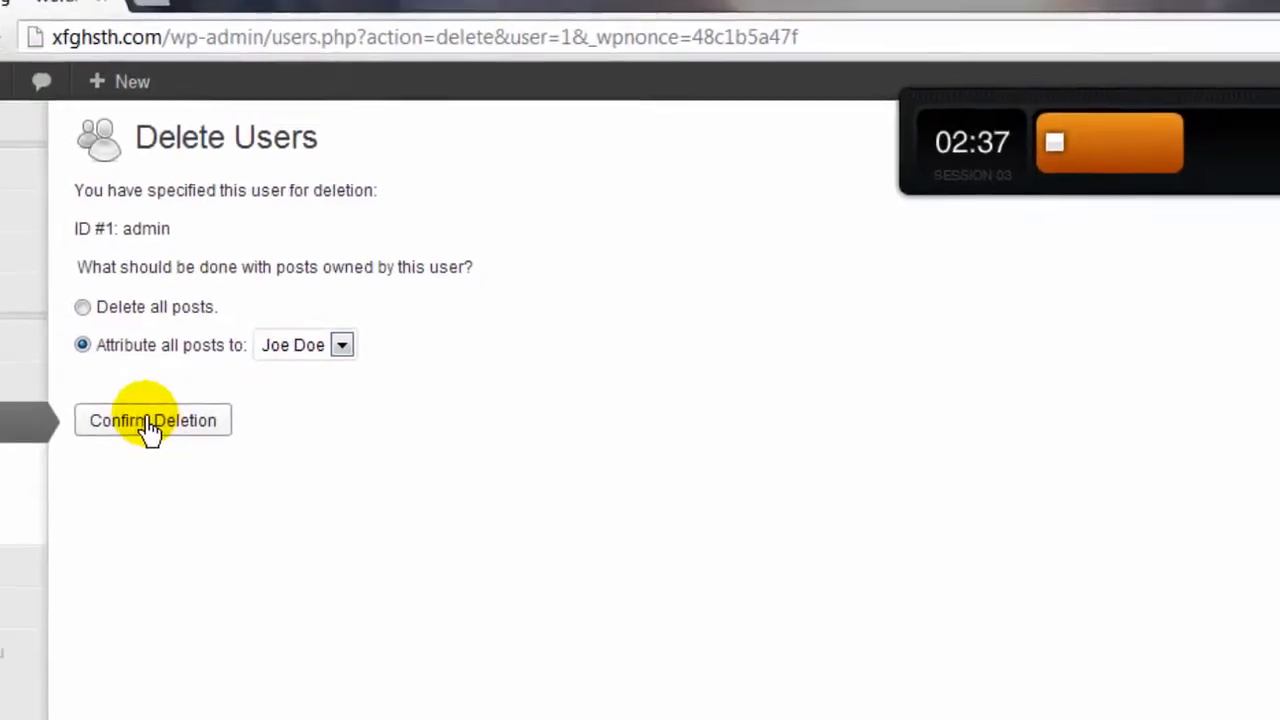
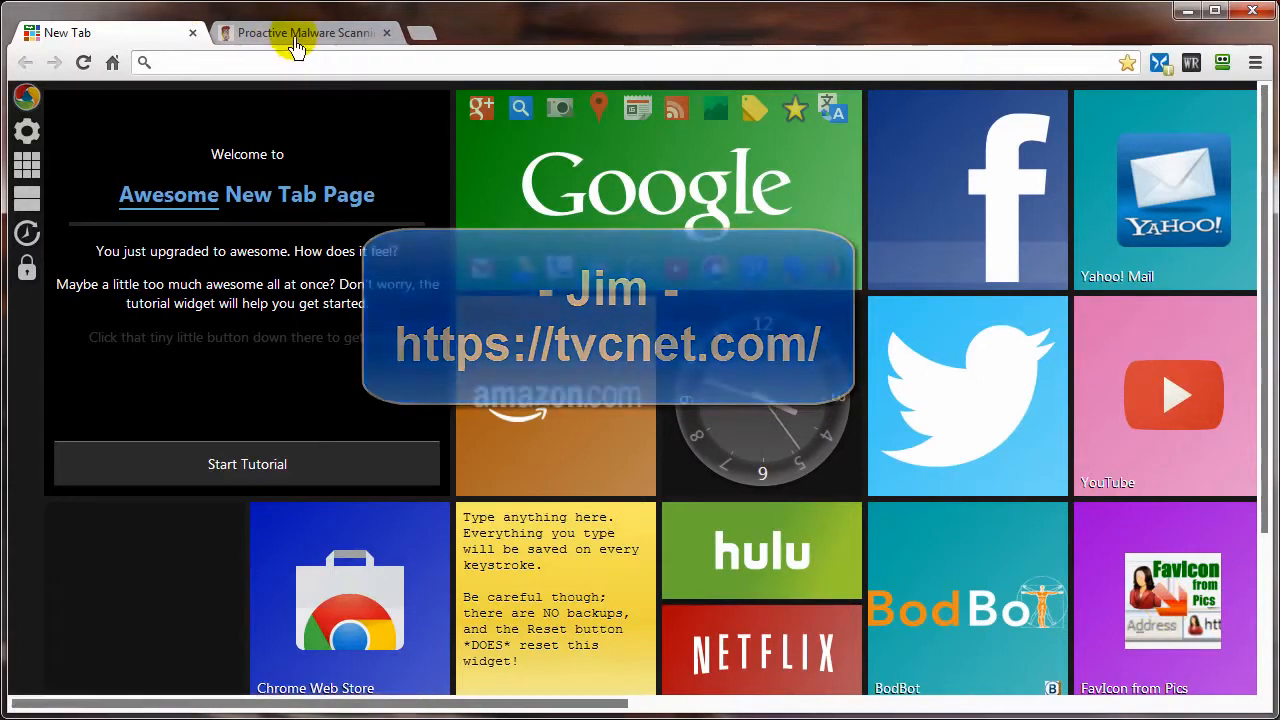
Step: Switch to the tvcnet.com homepage tab and scroll down the page
click(295, 33)
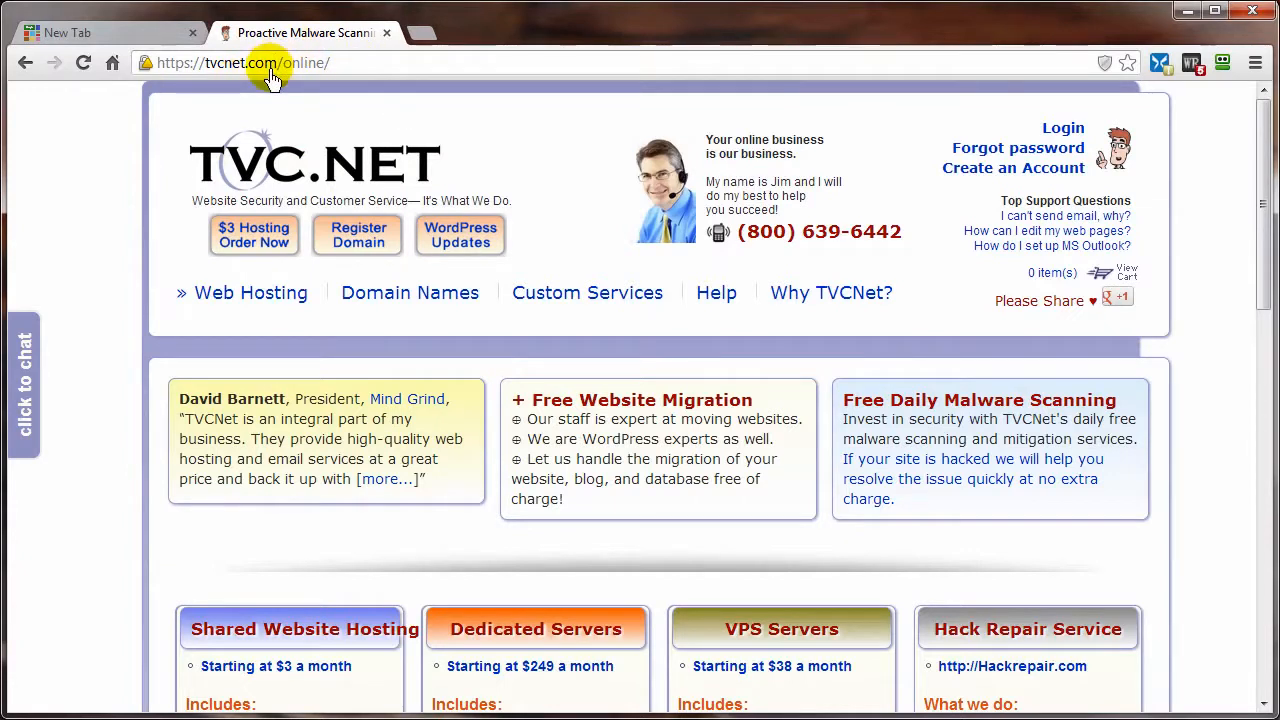
mouse_move(712, 290)
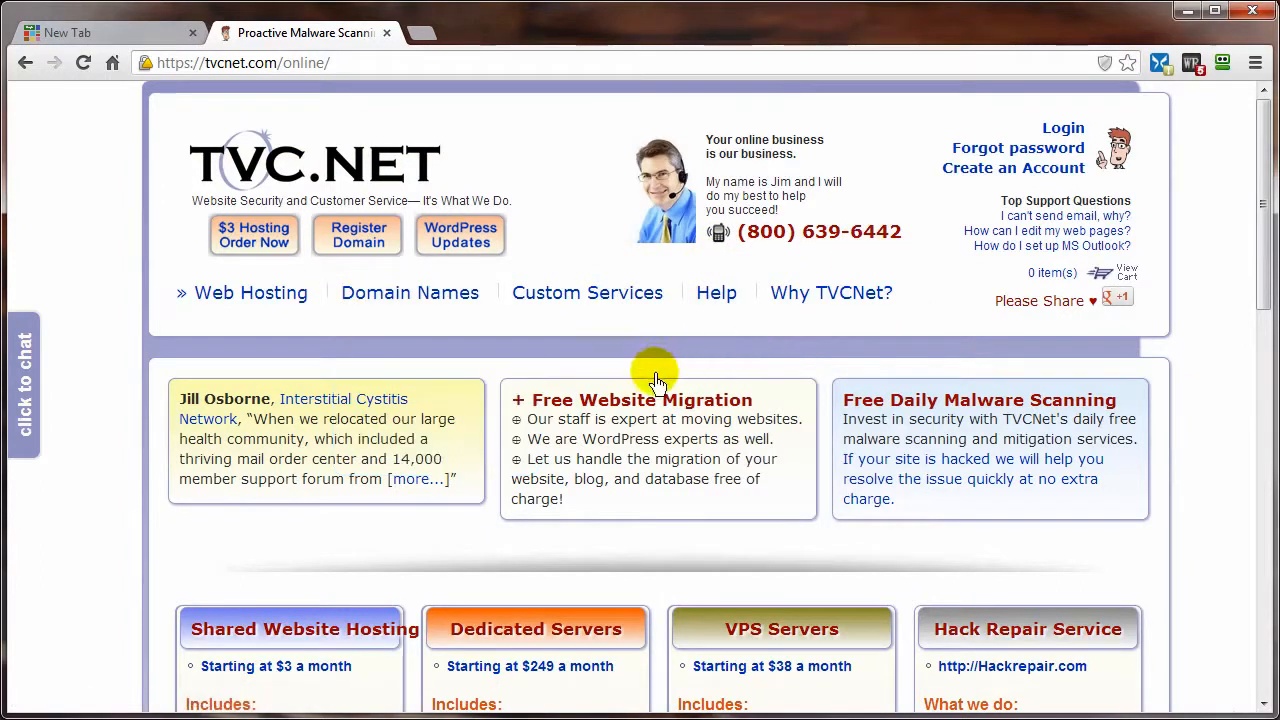
scroll(655, 383, down, 3)
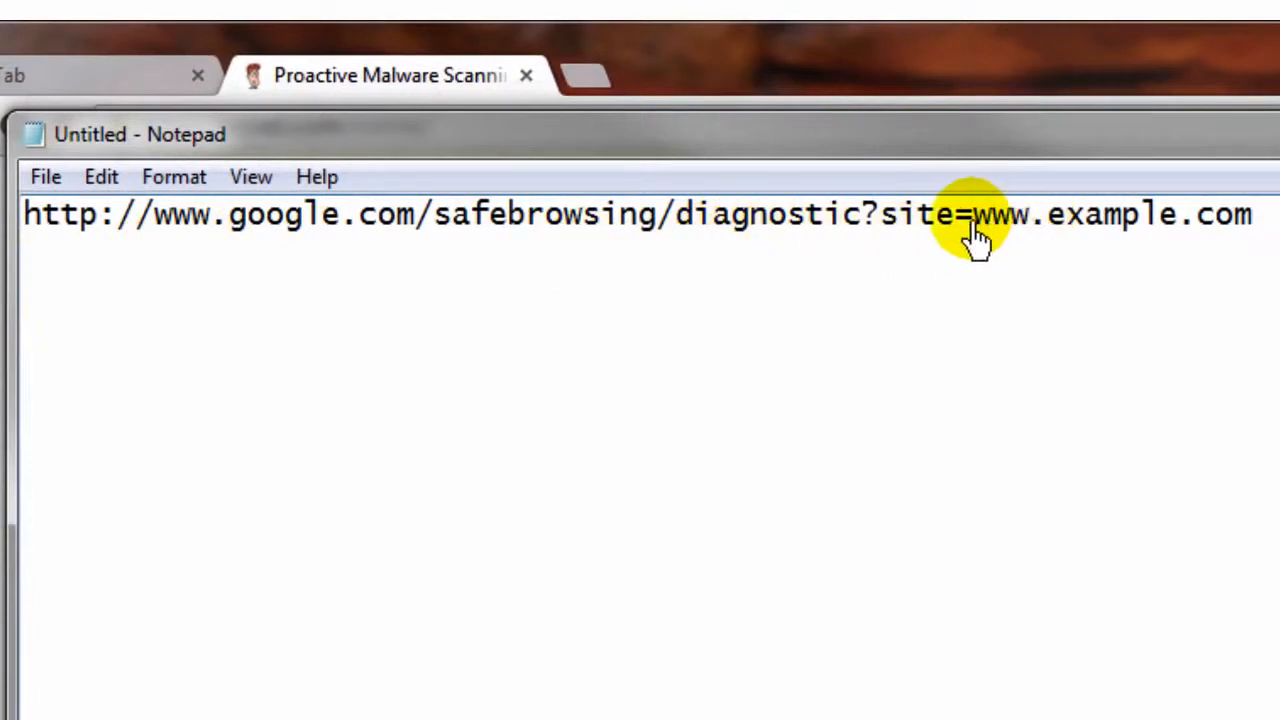
drag(978, 230, 1234, 223)
right_click(1175, 240)
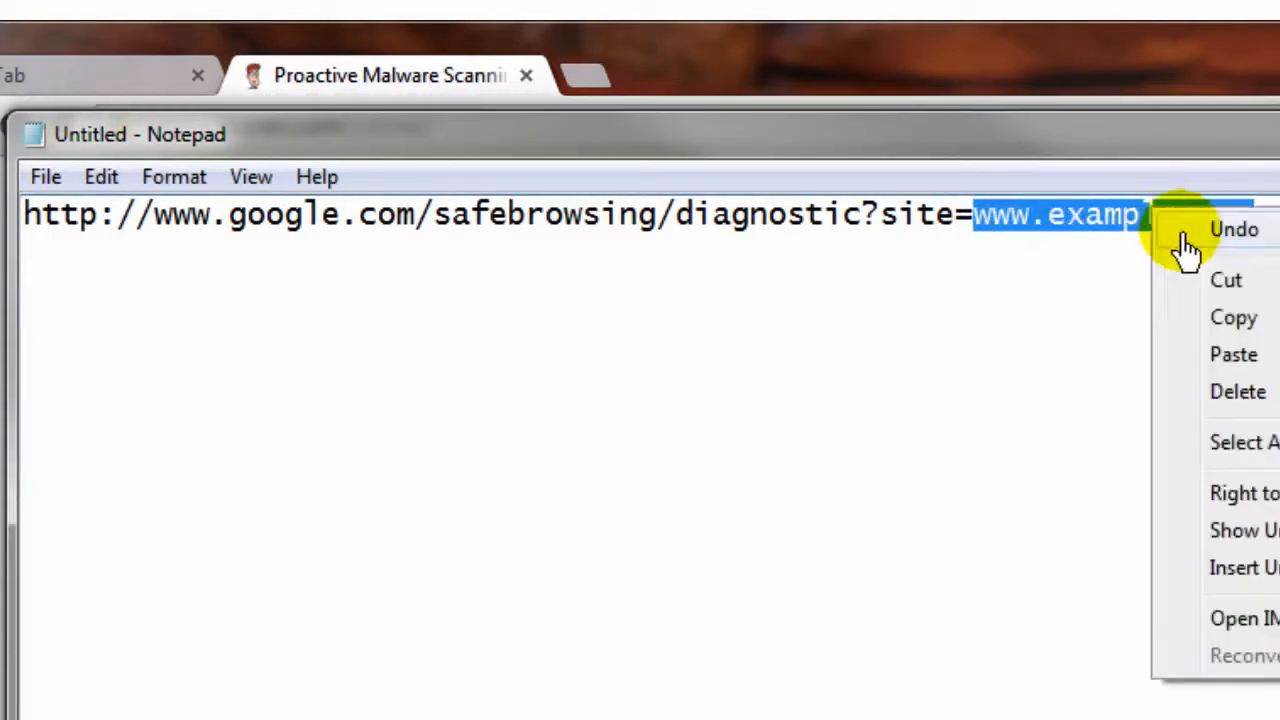
click(1258, 357)
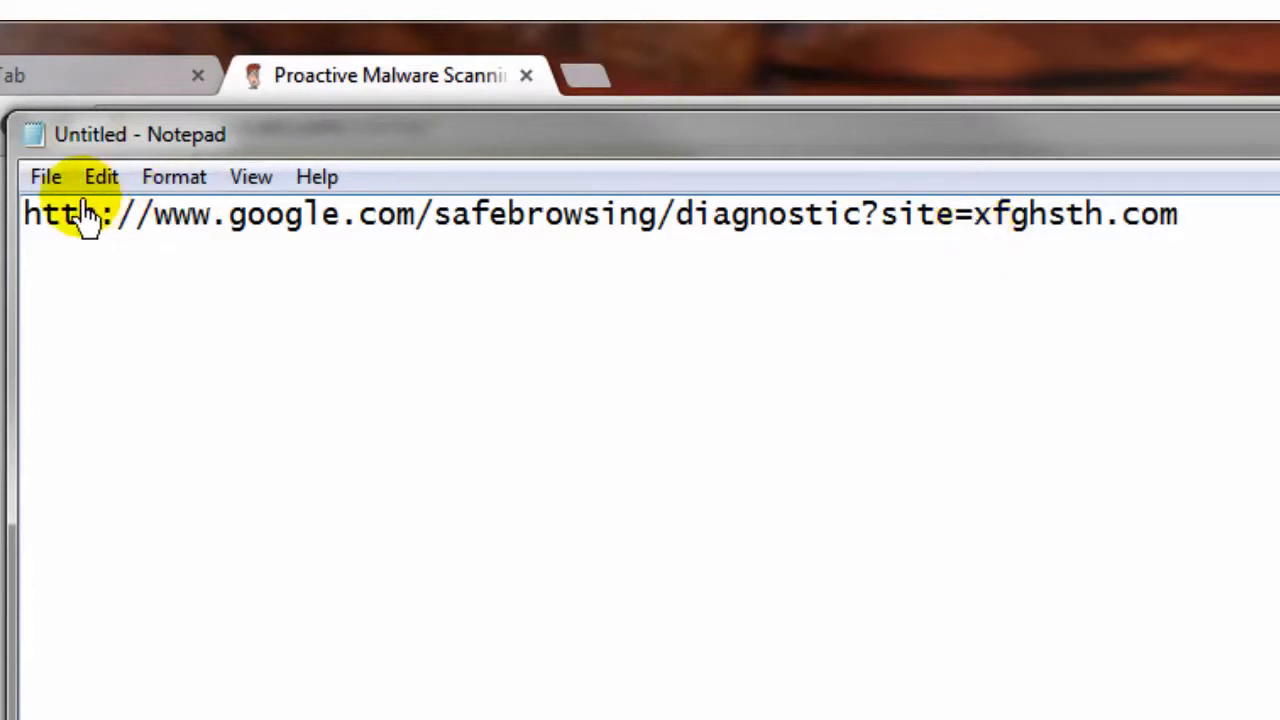
Step: Copy the full Safe Browsing diagnostic address and go back to the browser's new tab
drag(28, 226, 1185, 229)
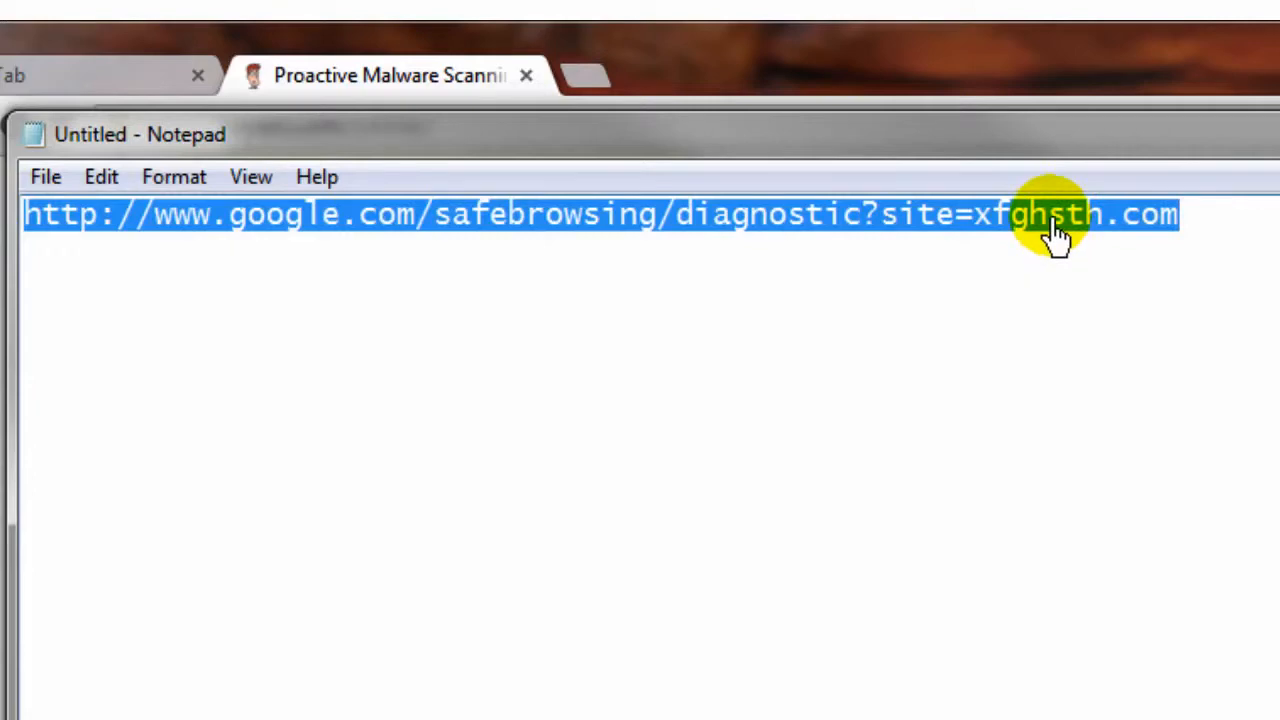
right_click(1058, 234)
click(1130, 328)
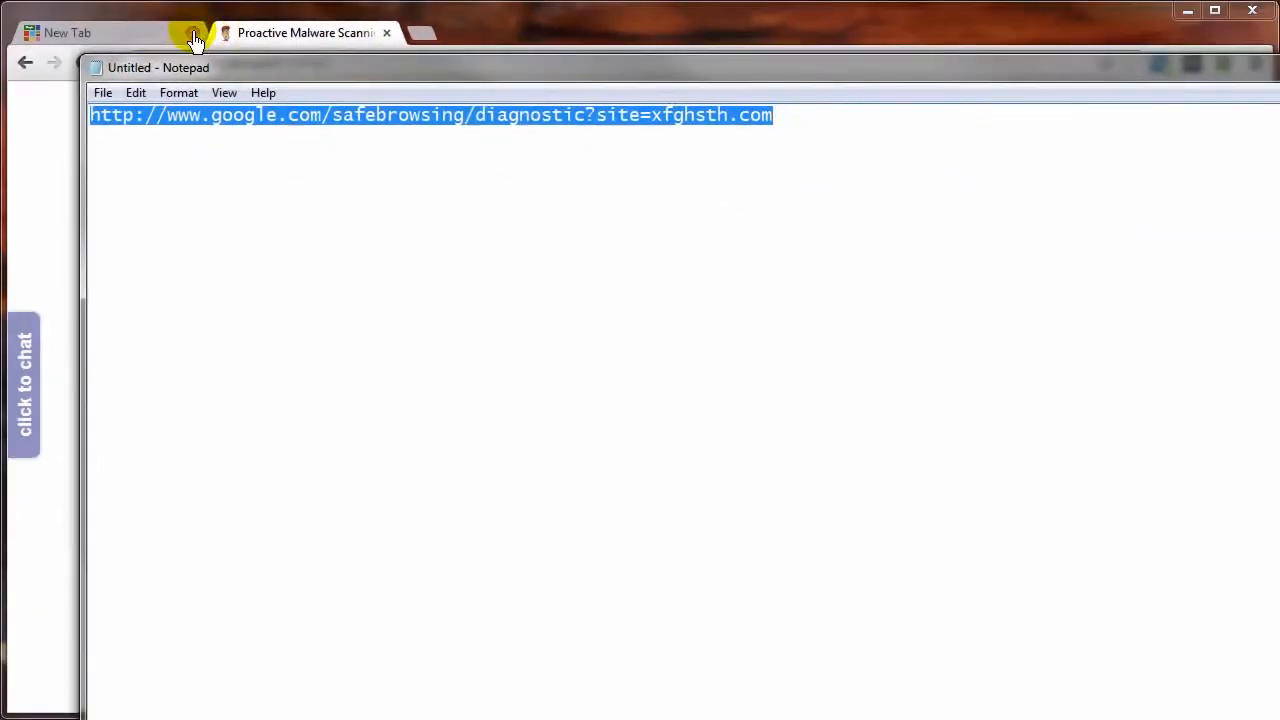
click(120, 42)
Step: Paste and load the Safe Browsing diagnostic address for xfghsth.com in the address bar
right_click(166, 68)
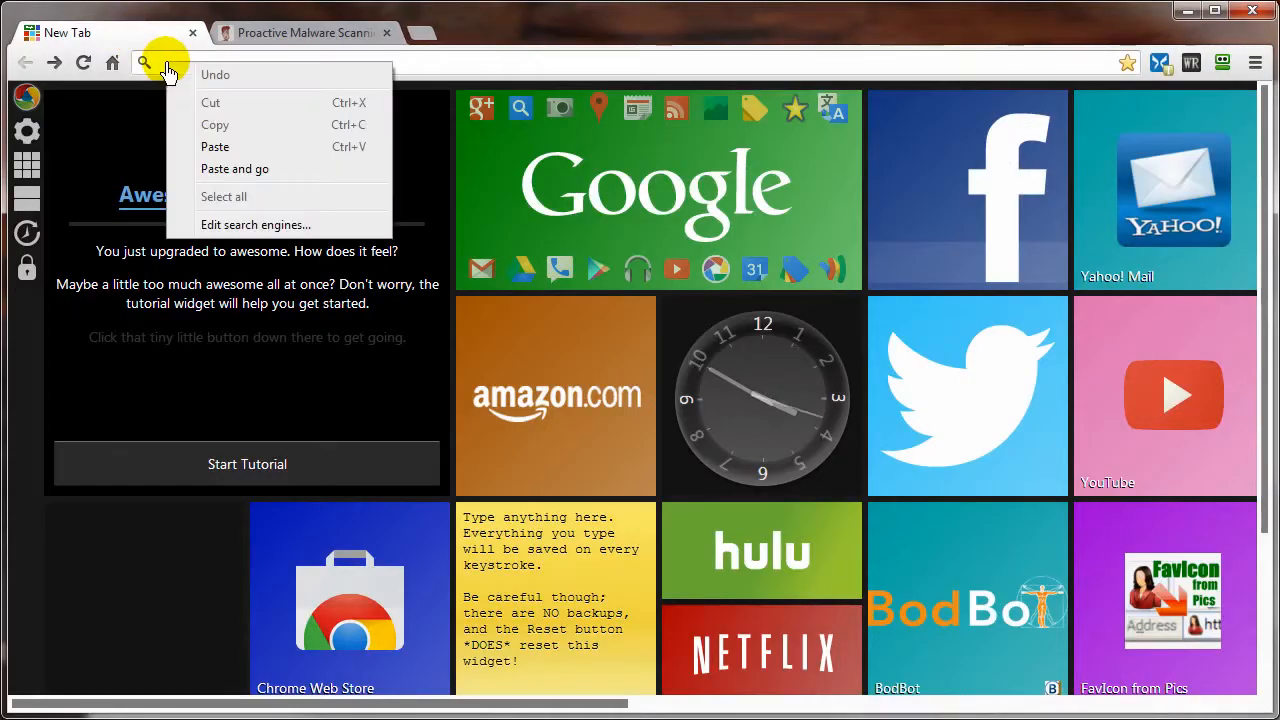
click(220, 166)
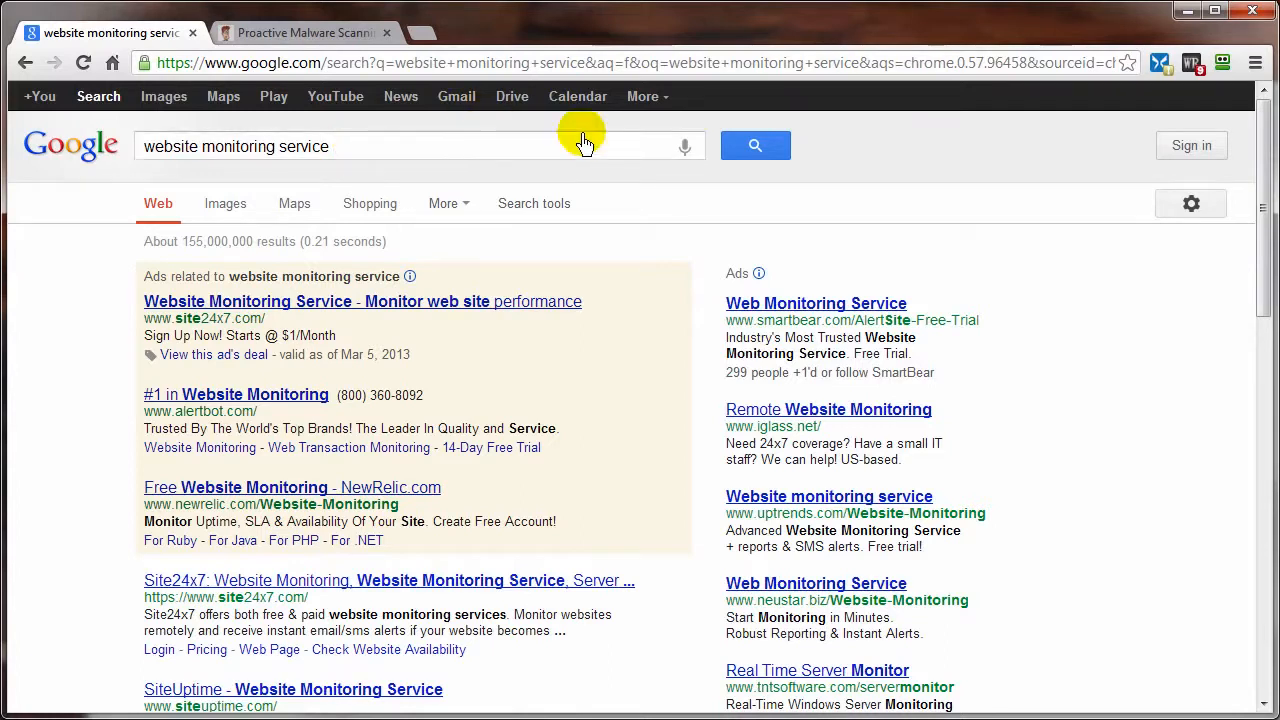
Step: Start a five-minute countdown timer, then go to google.com/alerts
drag(1279, 165, 1051, 260)
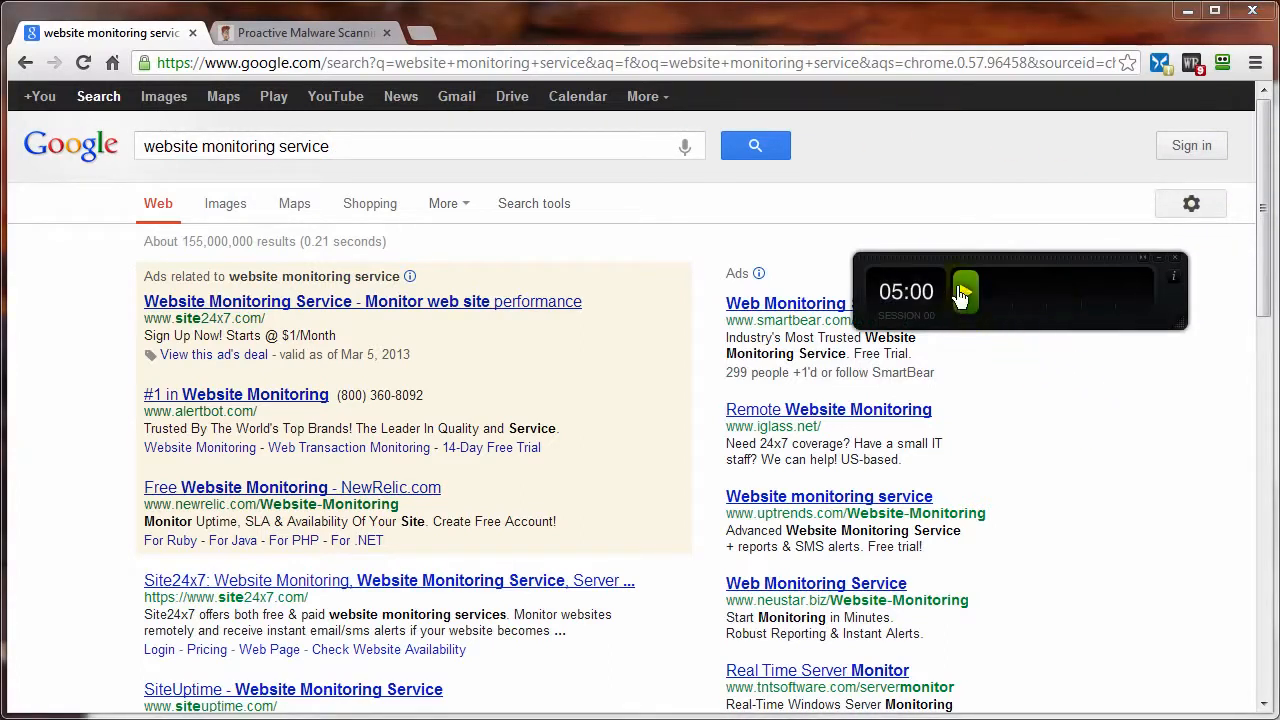
click(964, 295)
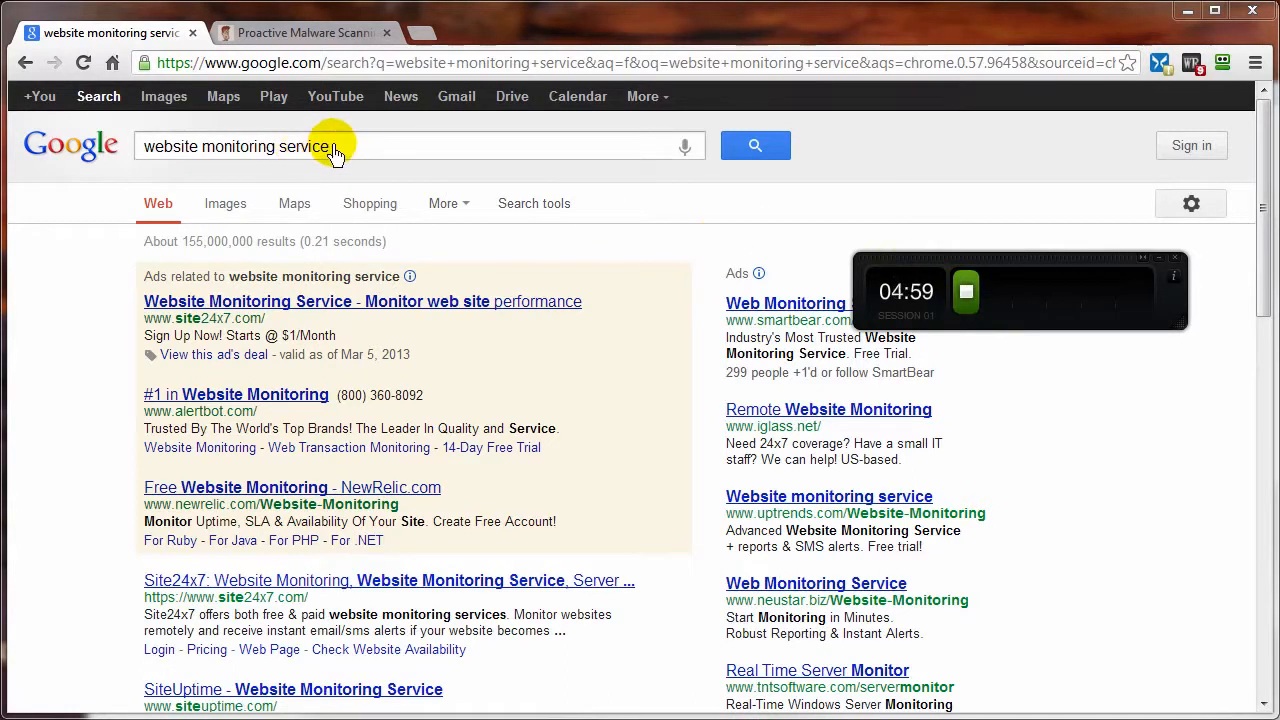
click(326, 64)
click(328, 63)
drag(326, 63, 1150, 100)
text(a)
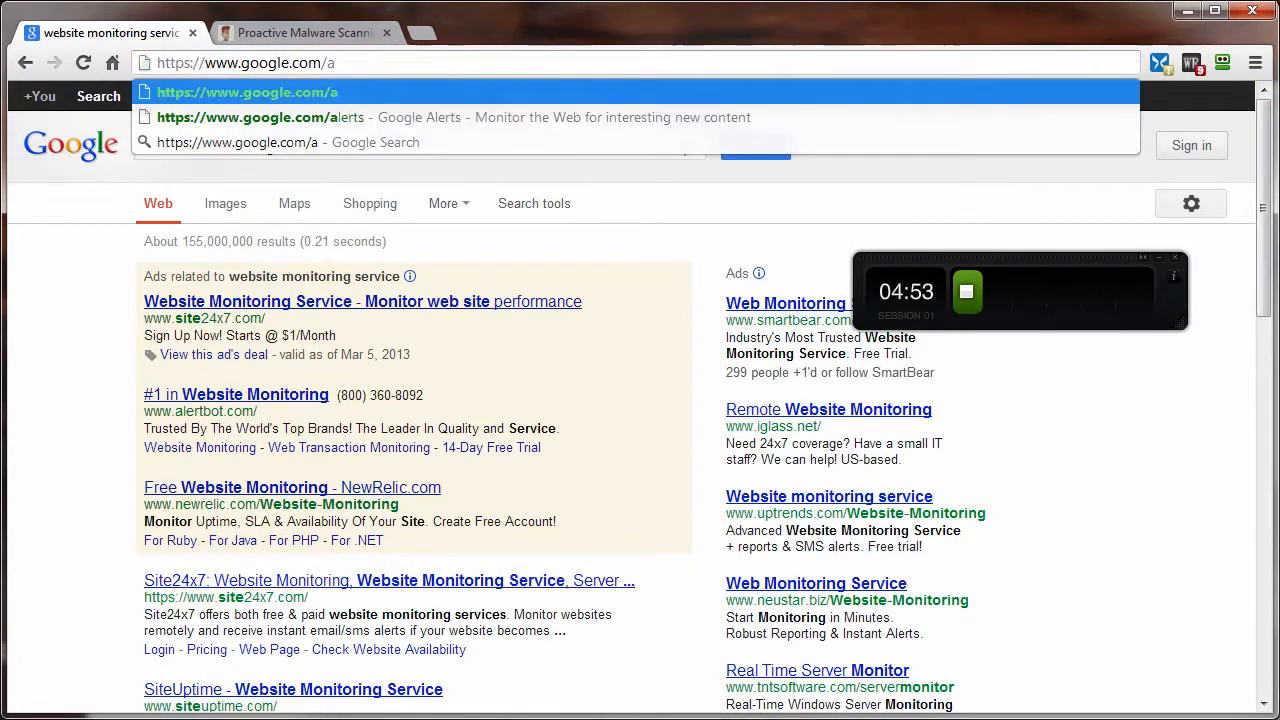
text(lerts)
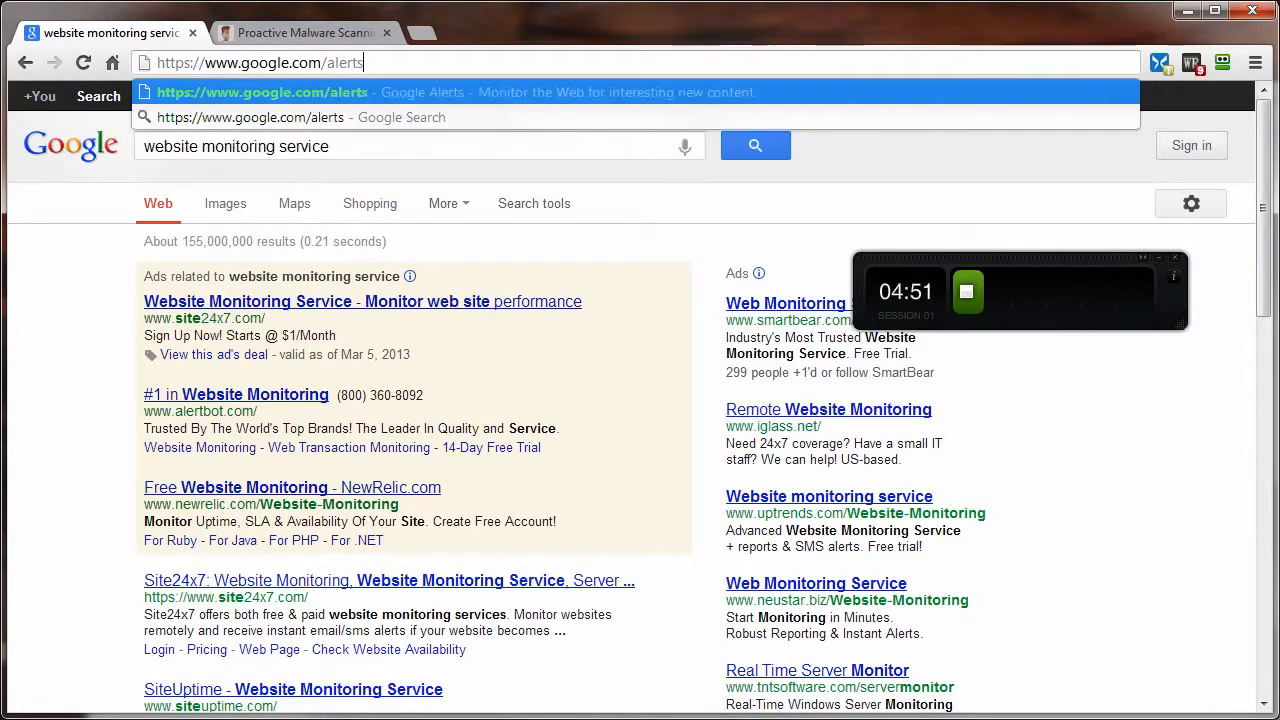
key(Return)
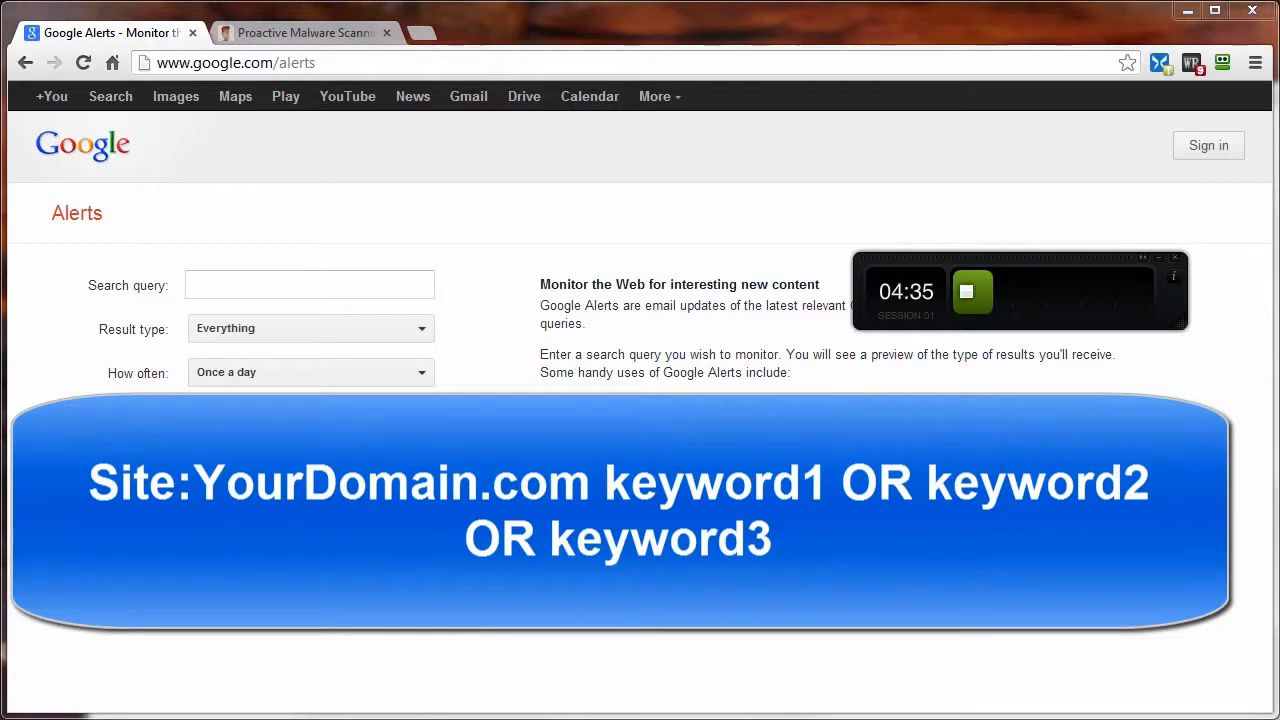
Step: Paste 'site:yourdomain.com keyword1 OR keyword2 OR keyword3' into the Google Alerts search query
click(217, 283)
right_click(217, 283)
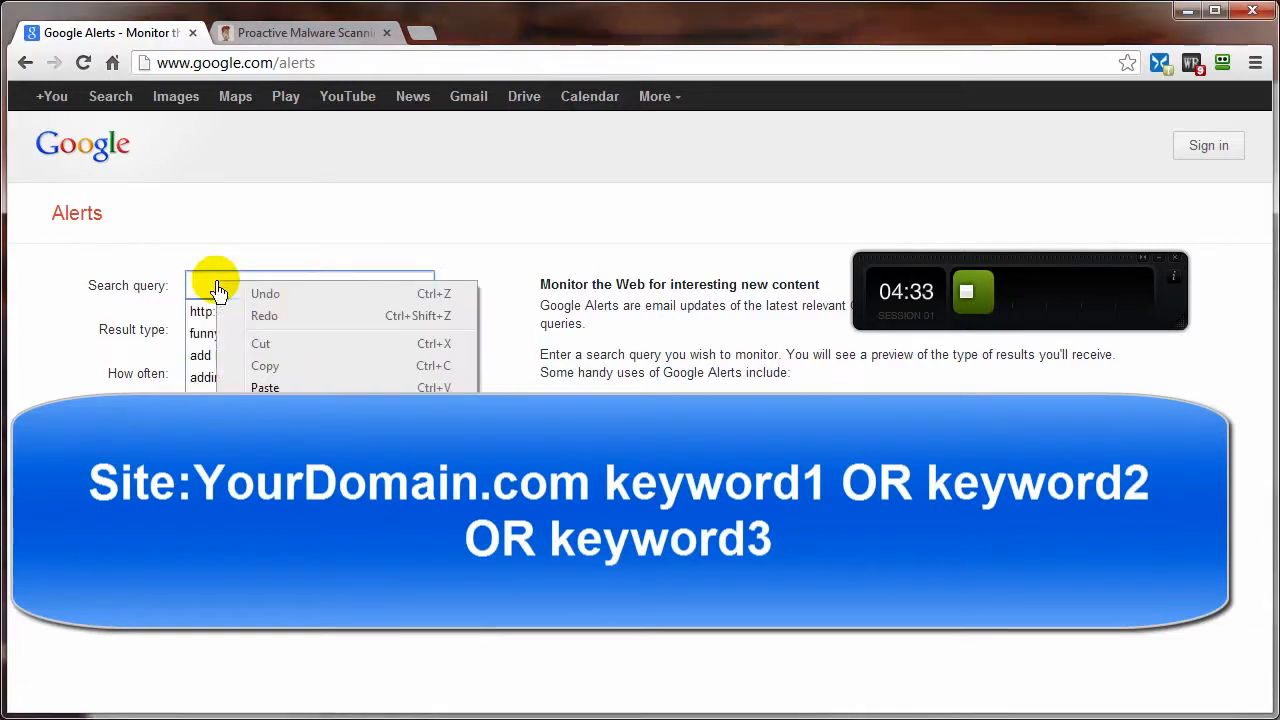
click(267, 387)
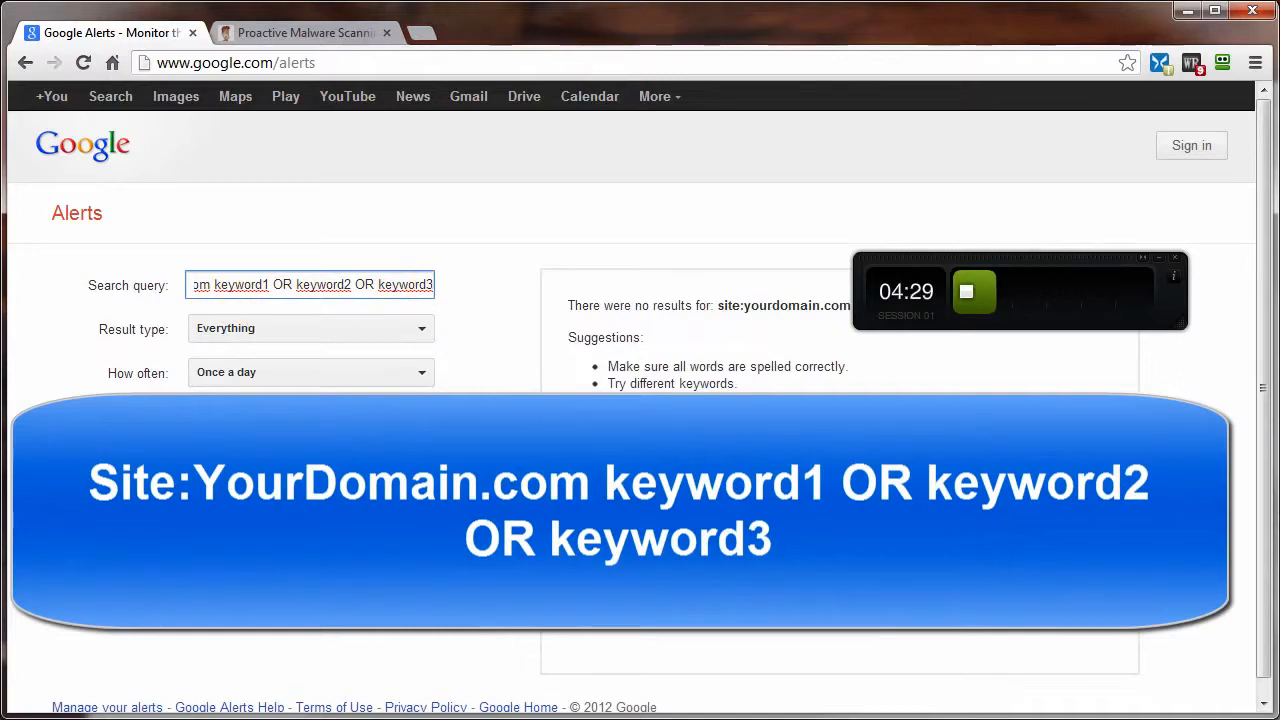
Step: Paste the same query into Notepad and select keyword1
key(alt+Tab)
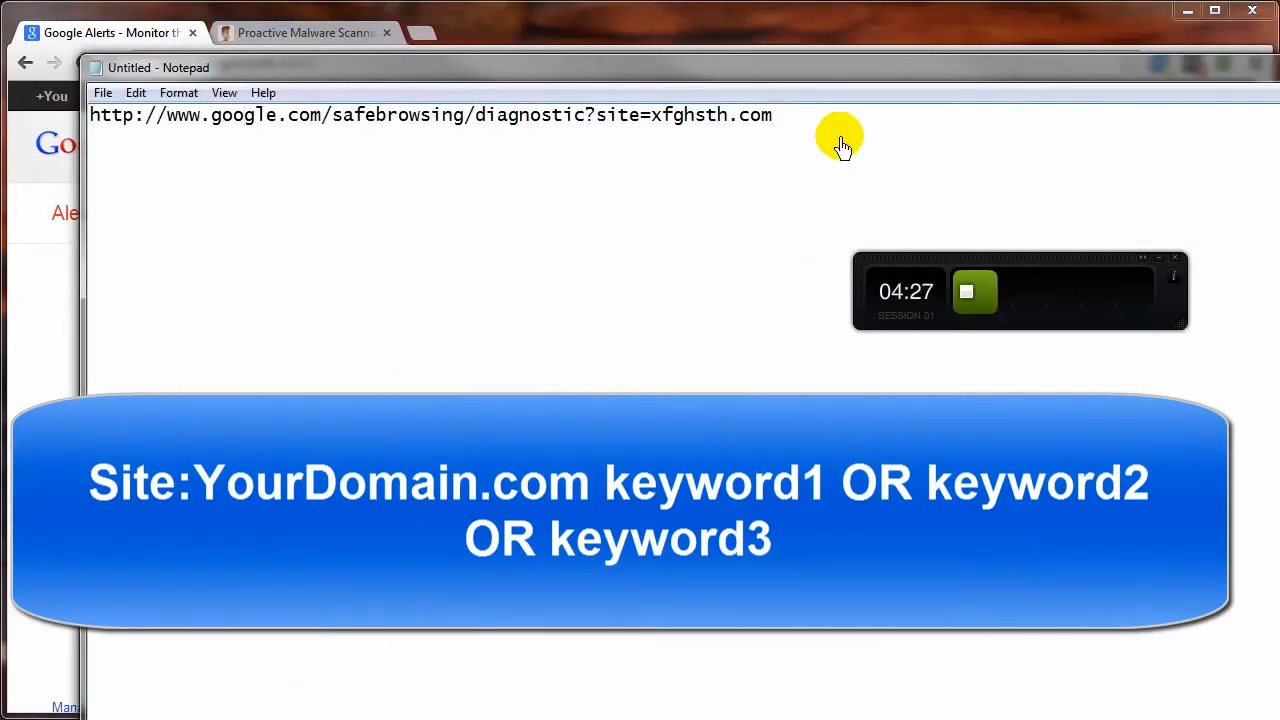
key(ctrl+v)
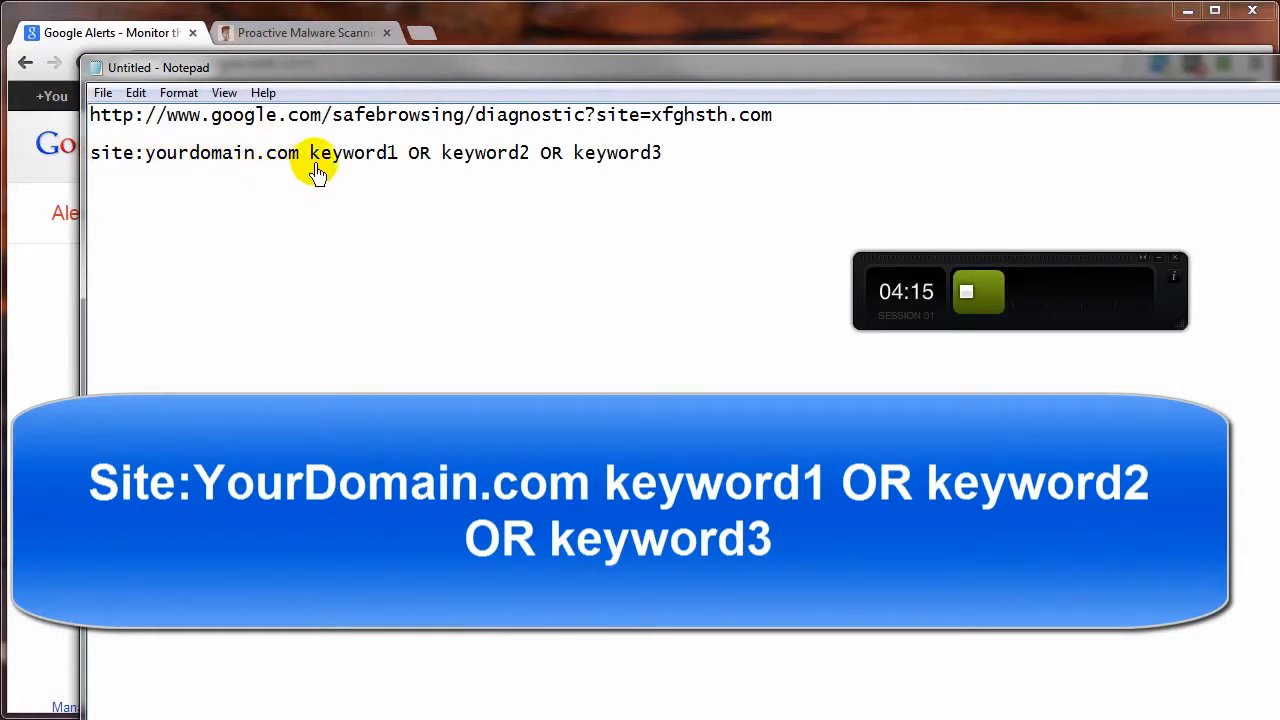
drag(310, 162, 403, 163)
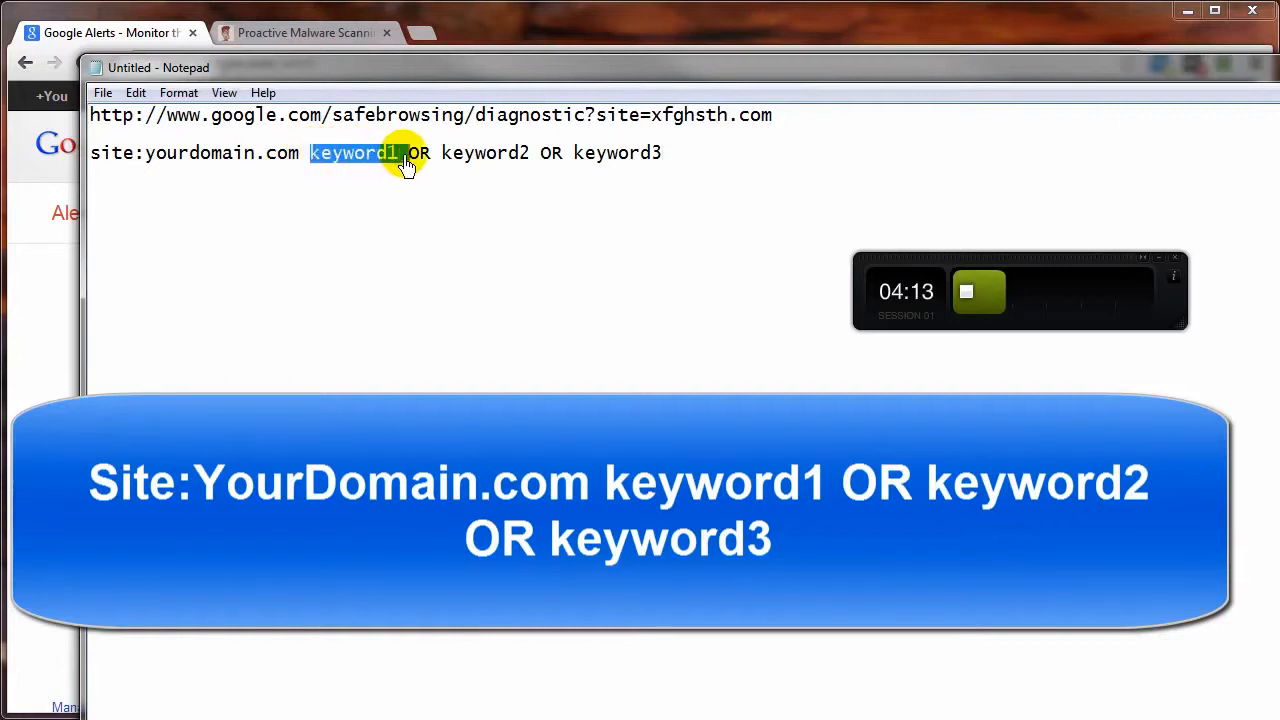
click(395, 162)
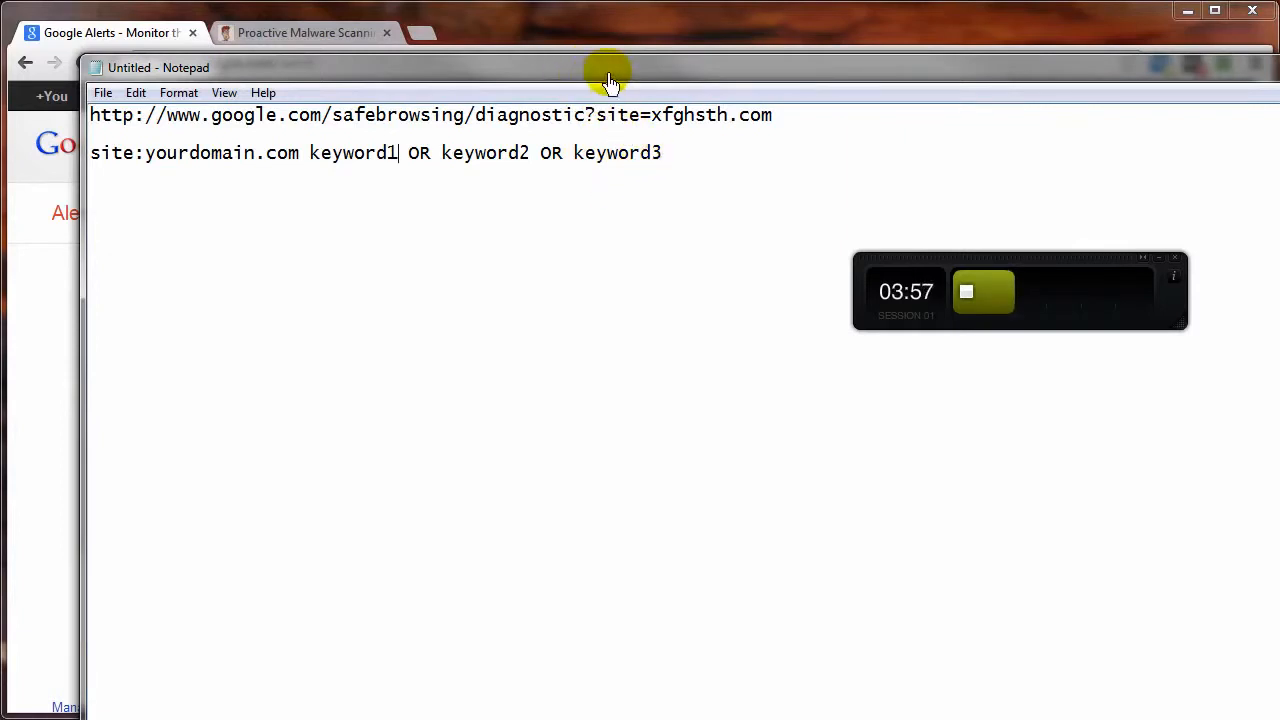
Step: Set the alert to Everything as result type, Once a day, and All results
click(1279, 62)
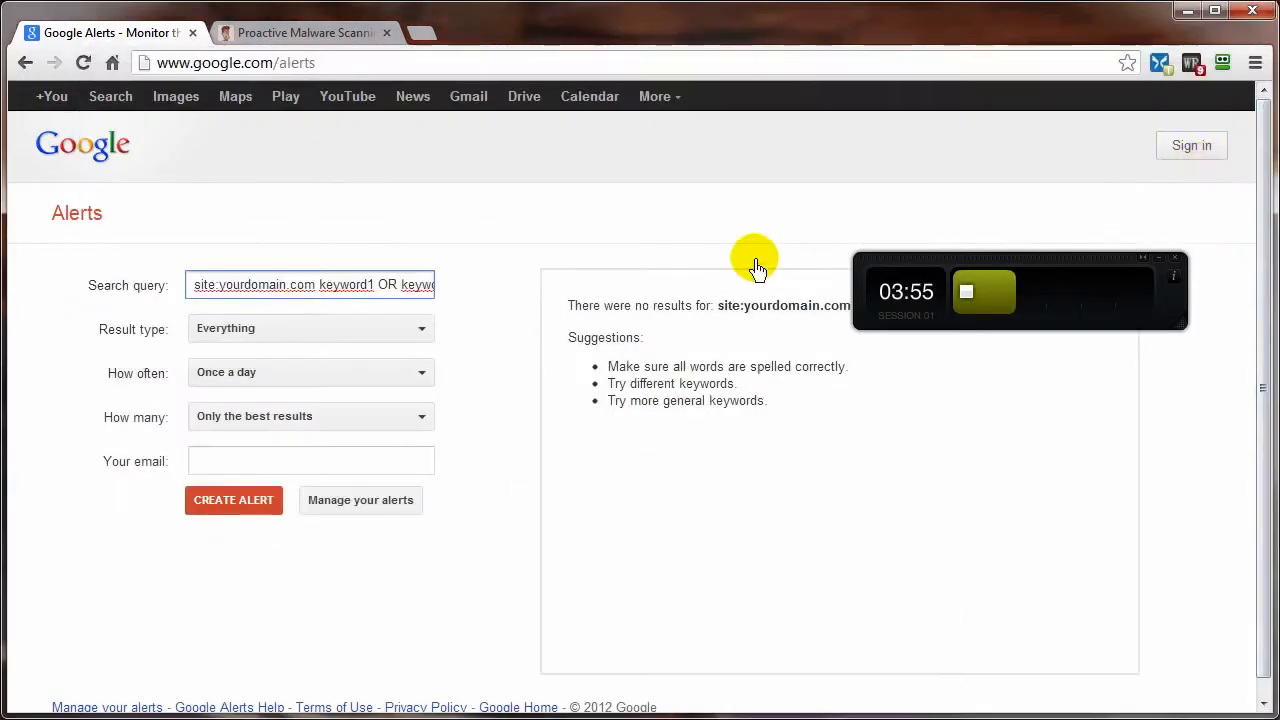
click(285, 332)
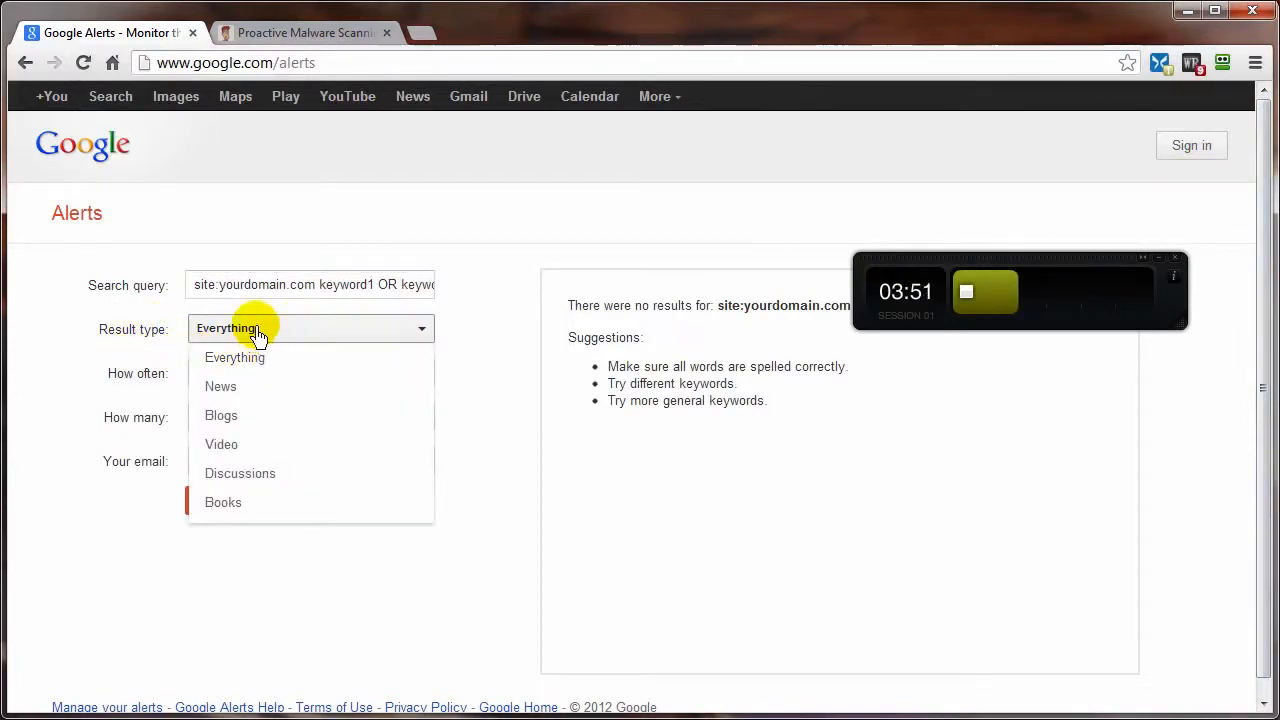
click(252, 333)
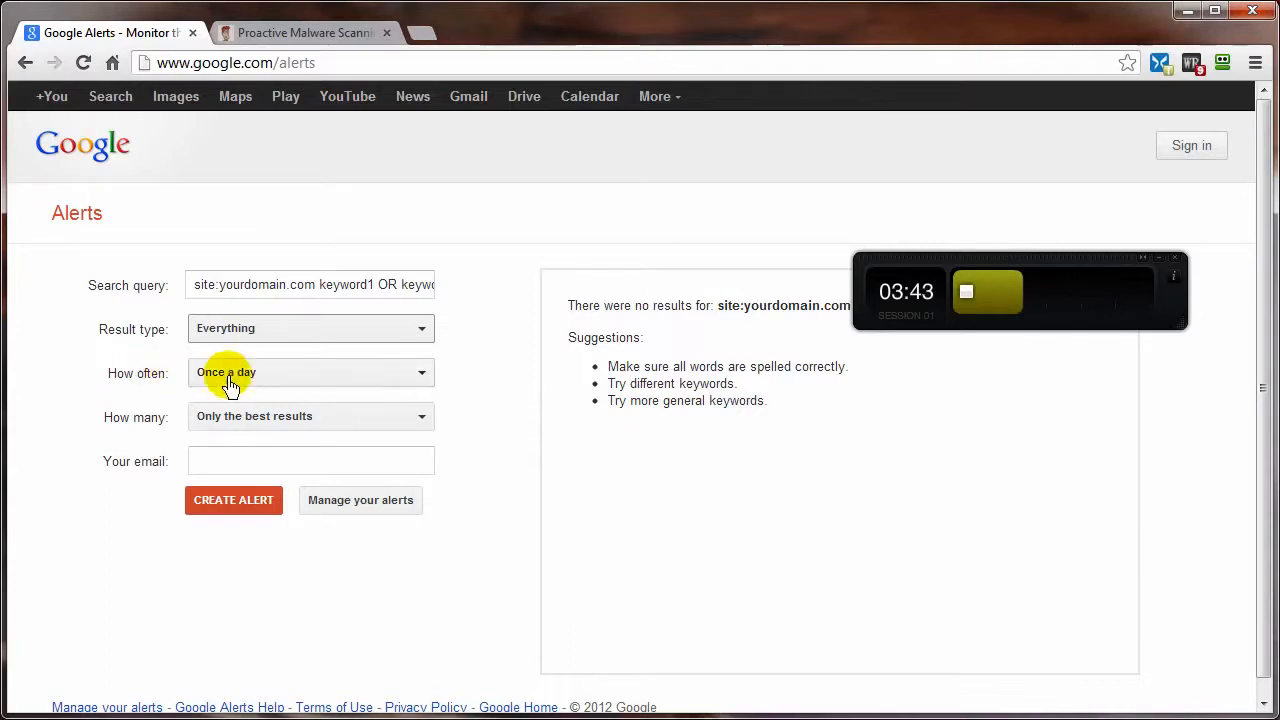
click(265, 378)
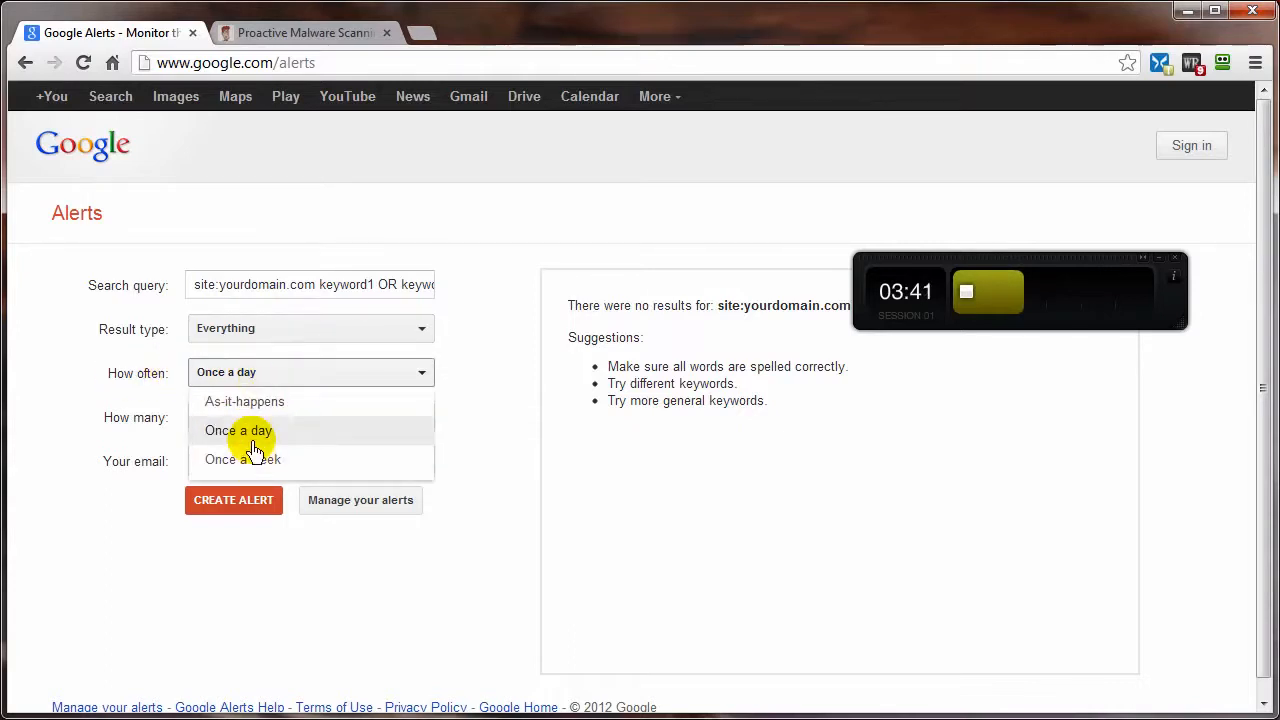
click(248, 432)
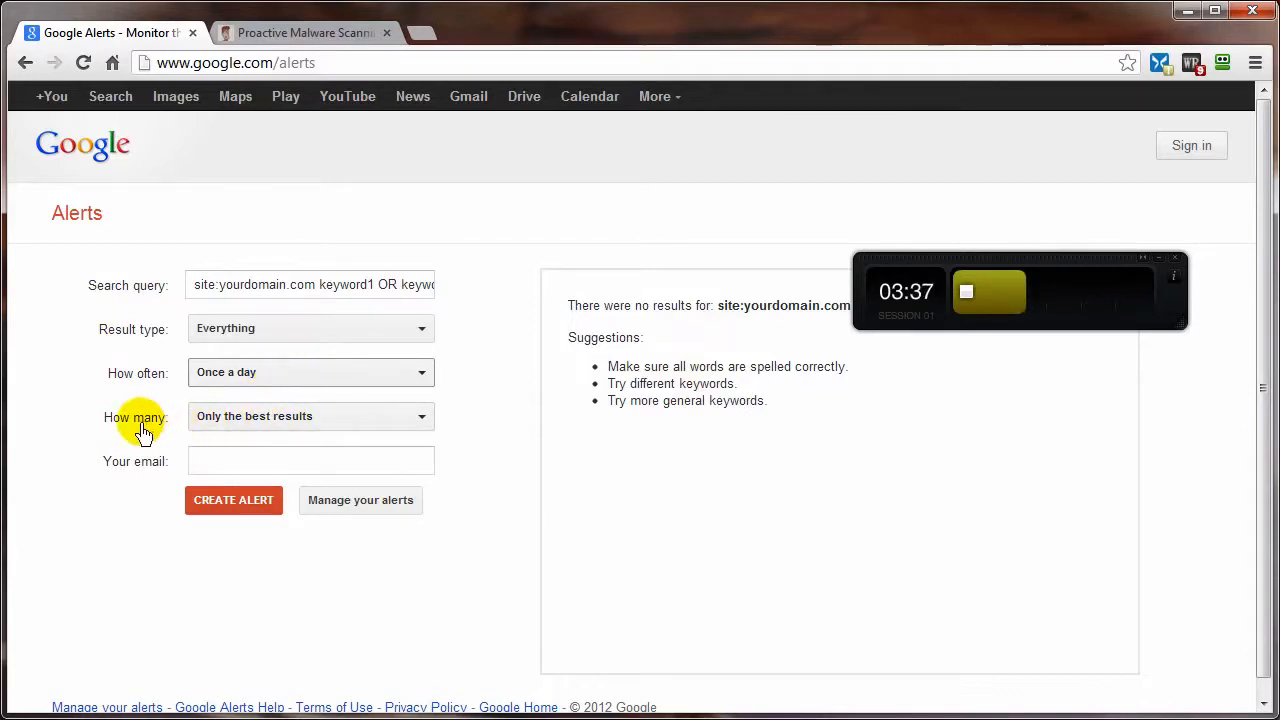
click(300, 420)
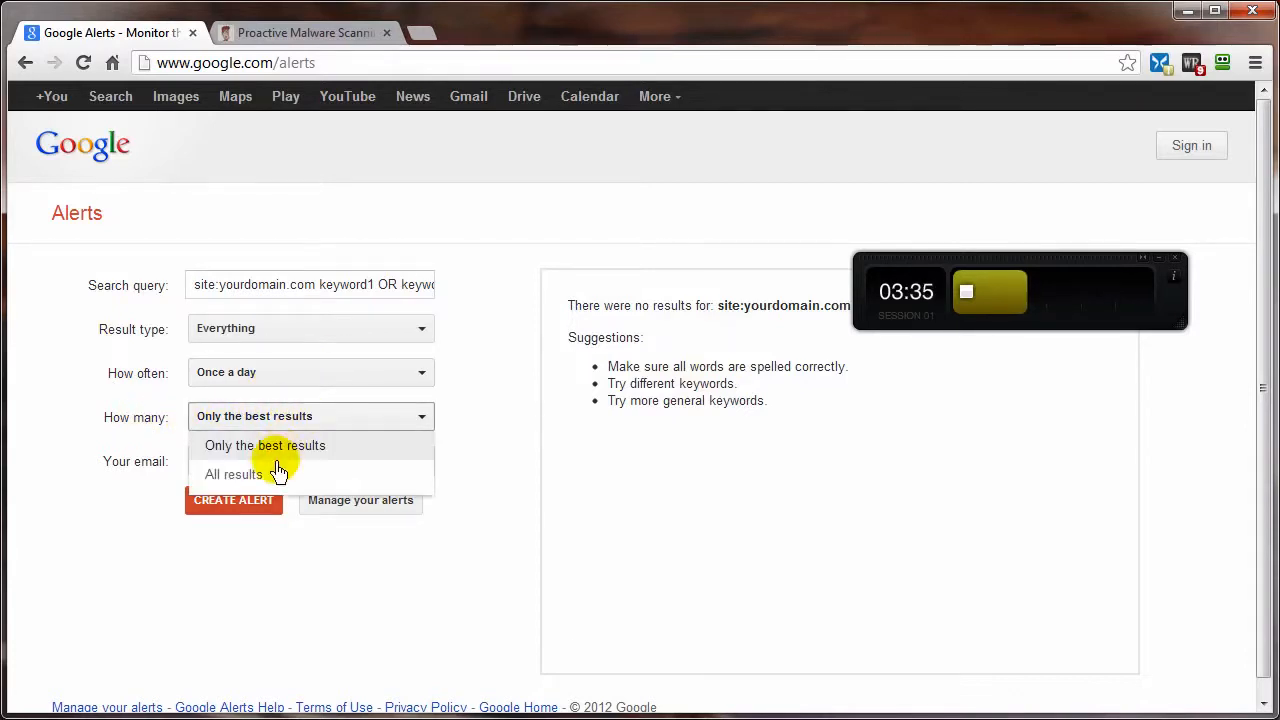
click(262, 476)
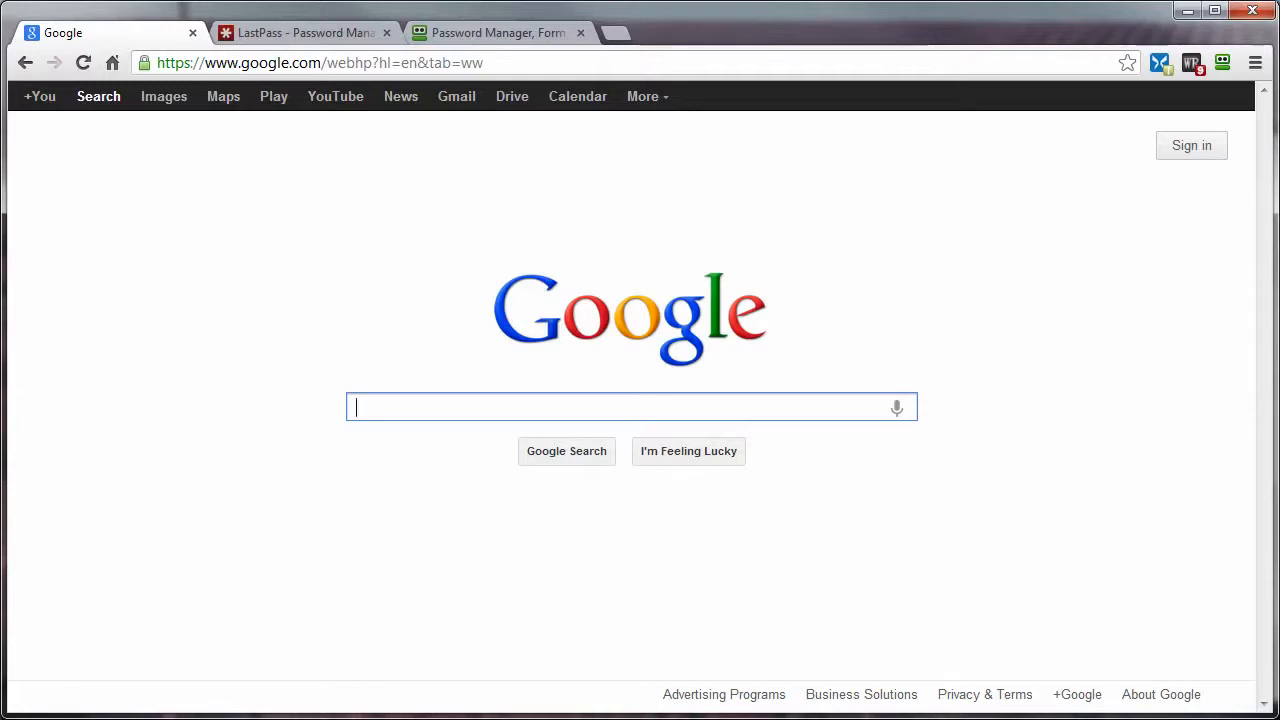
Step: Type a sample mixed-character strong password into a blank Notepad document, then view LastPass
click(409, 680)
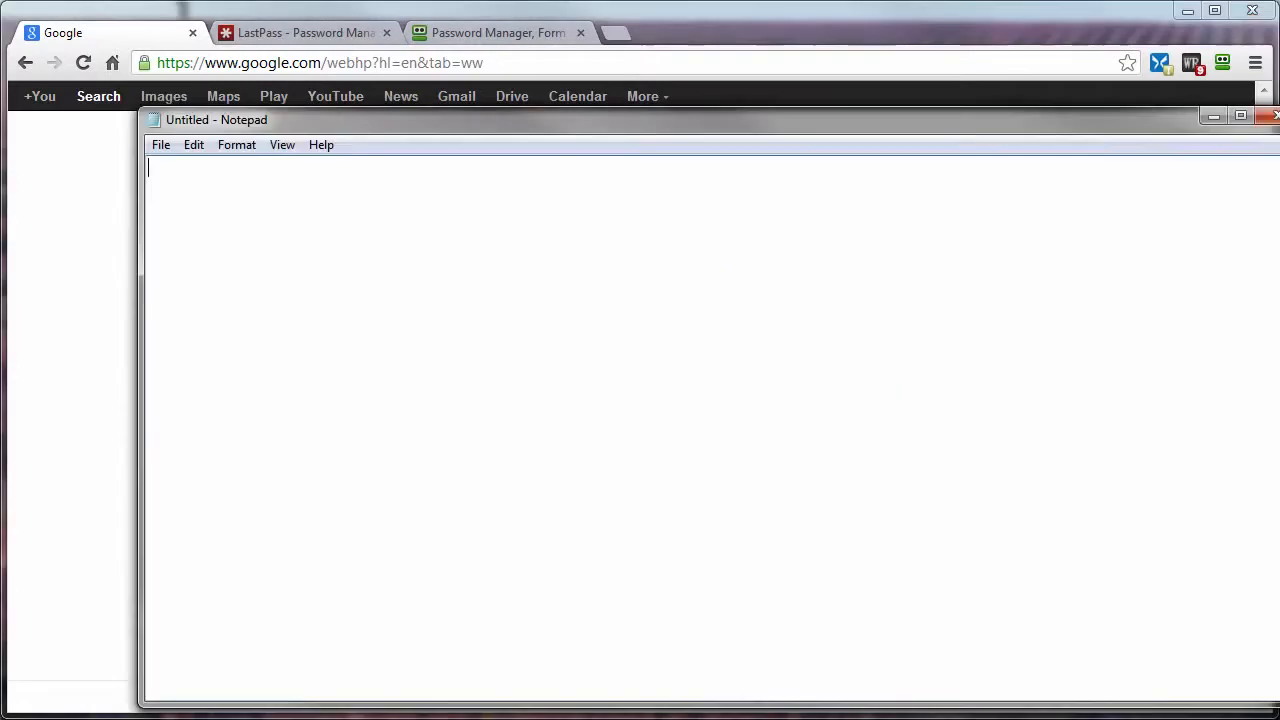
click(137, 560)
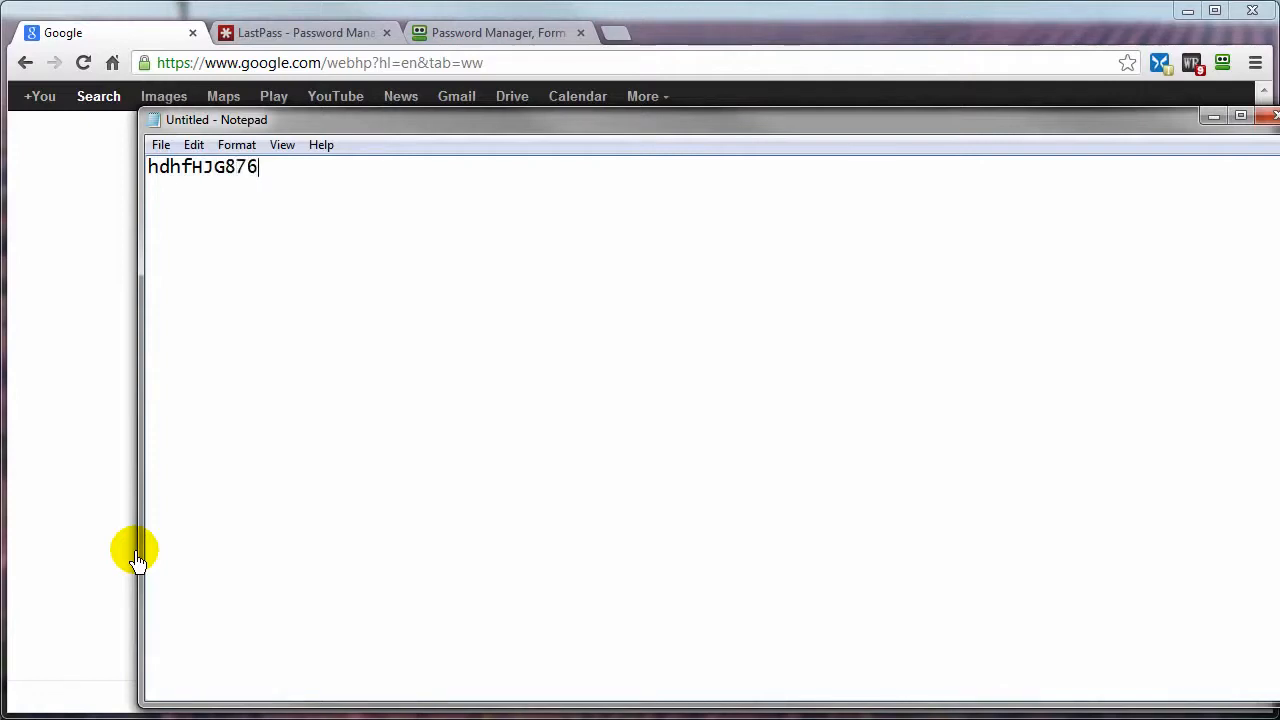
text(^%)
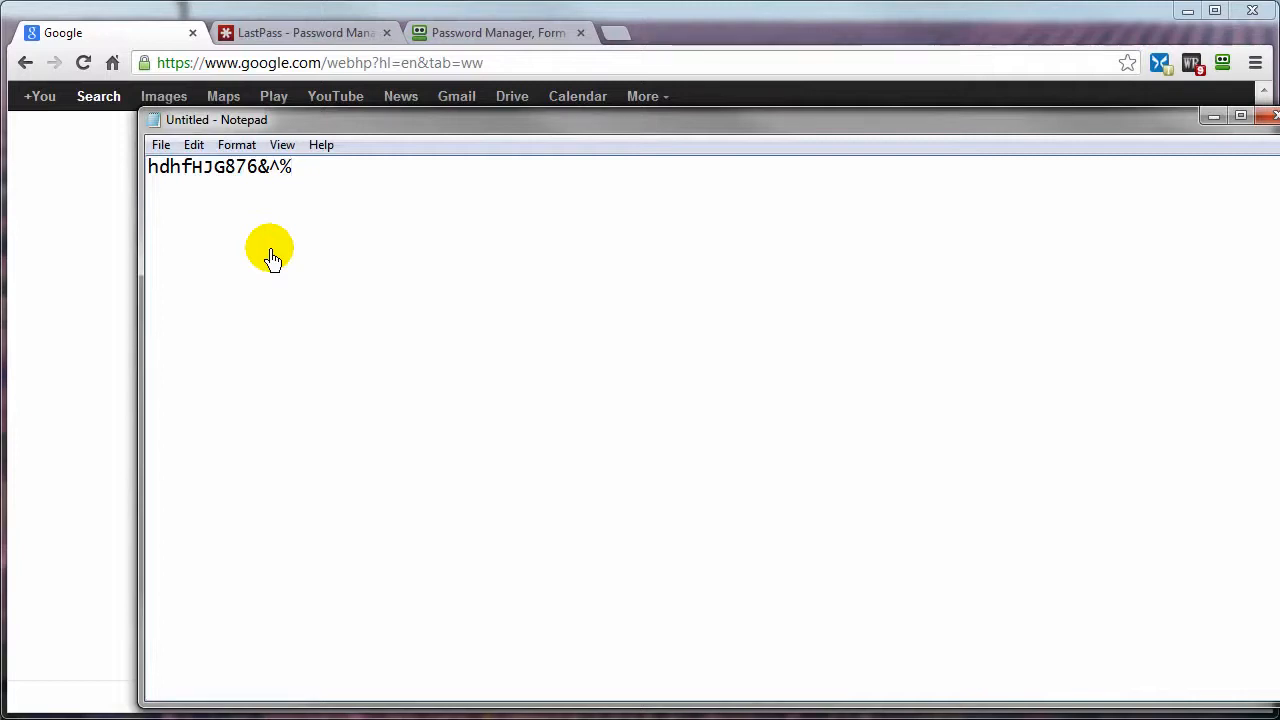
click(240, 32)
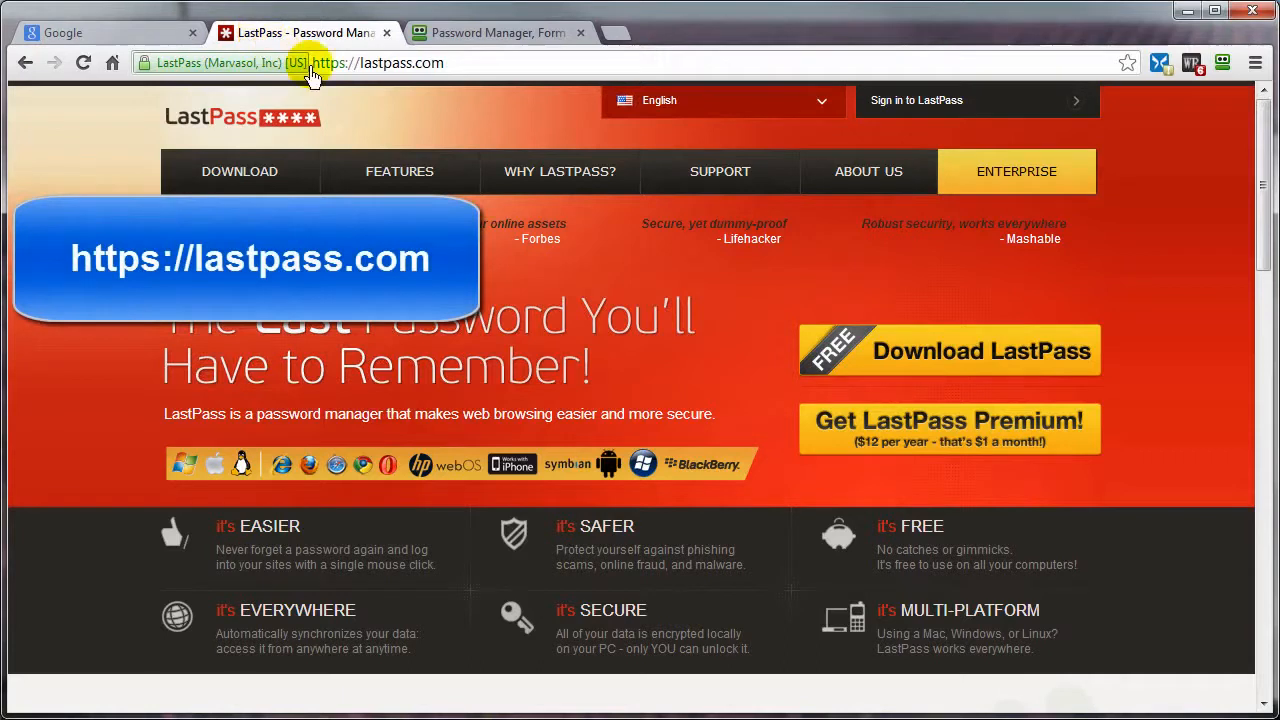
Step: View the RoboForm password manager page
click(485, 32)
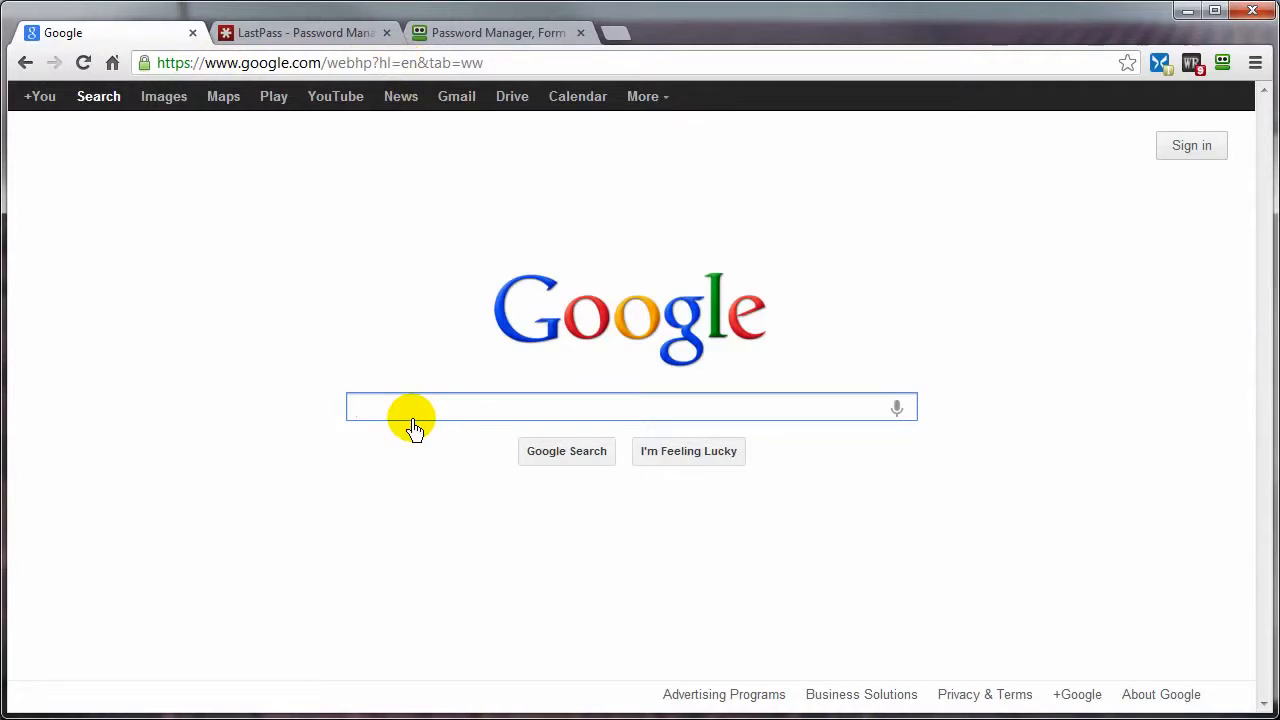
Step: Search Google for 'how to use lastpass' and show the video results
text(how to use lastp)
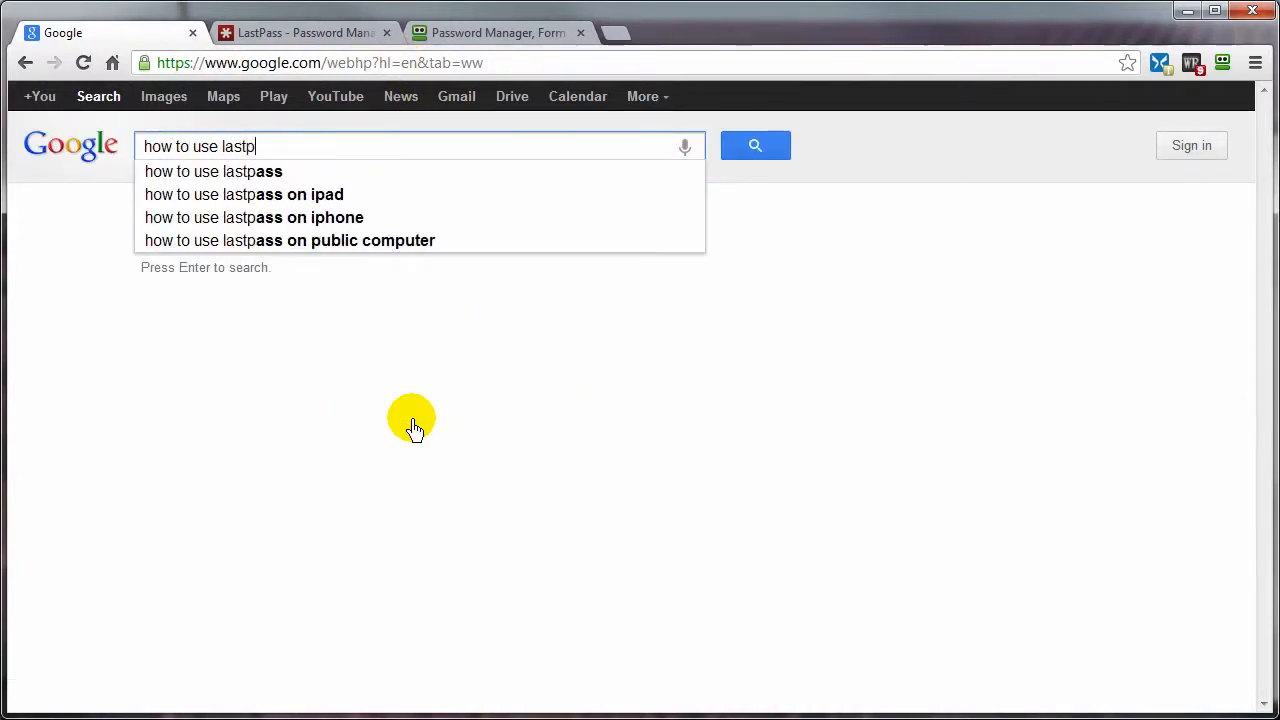
text(ass)
key(Return)
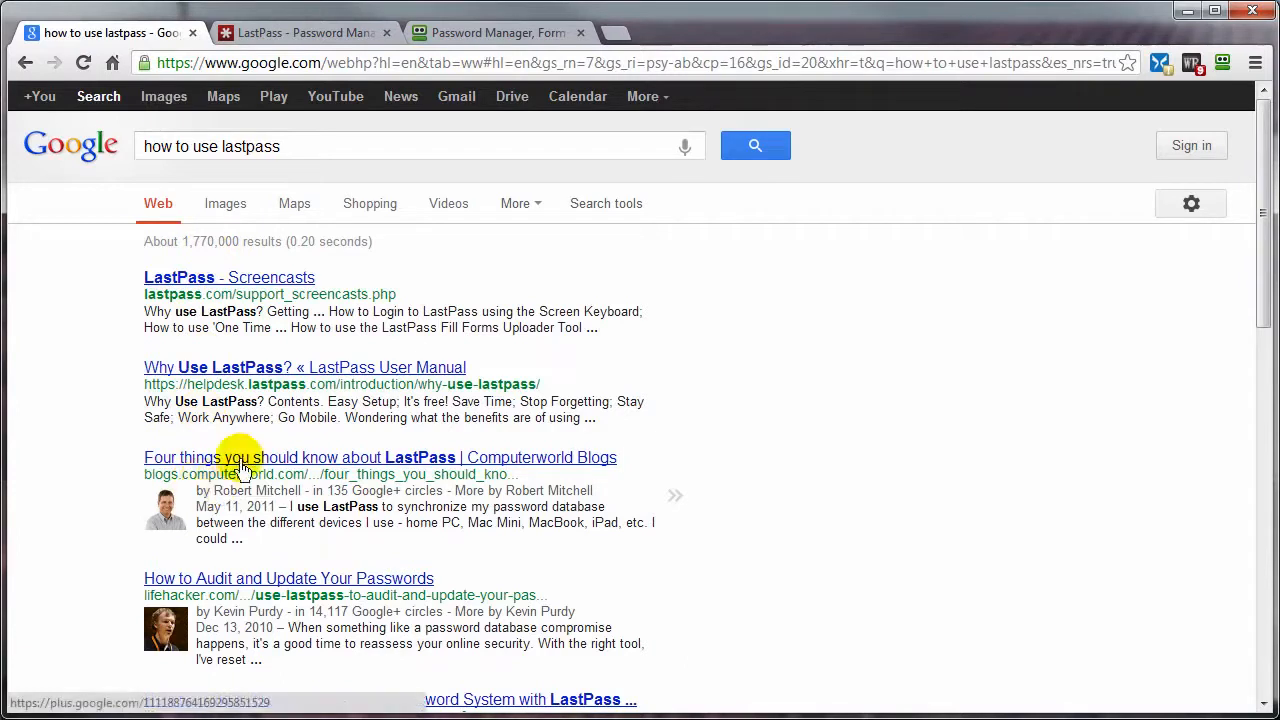
click(450, 210)
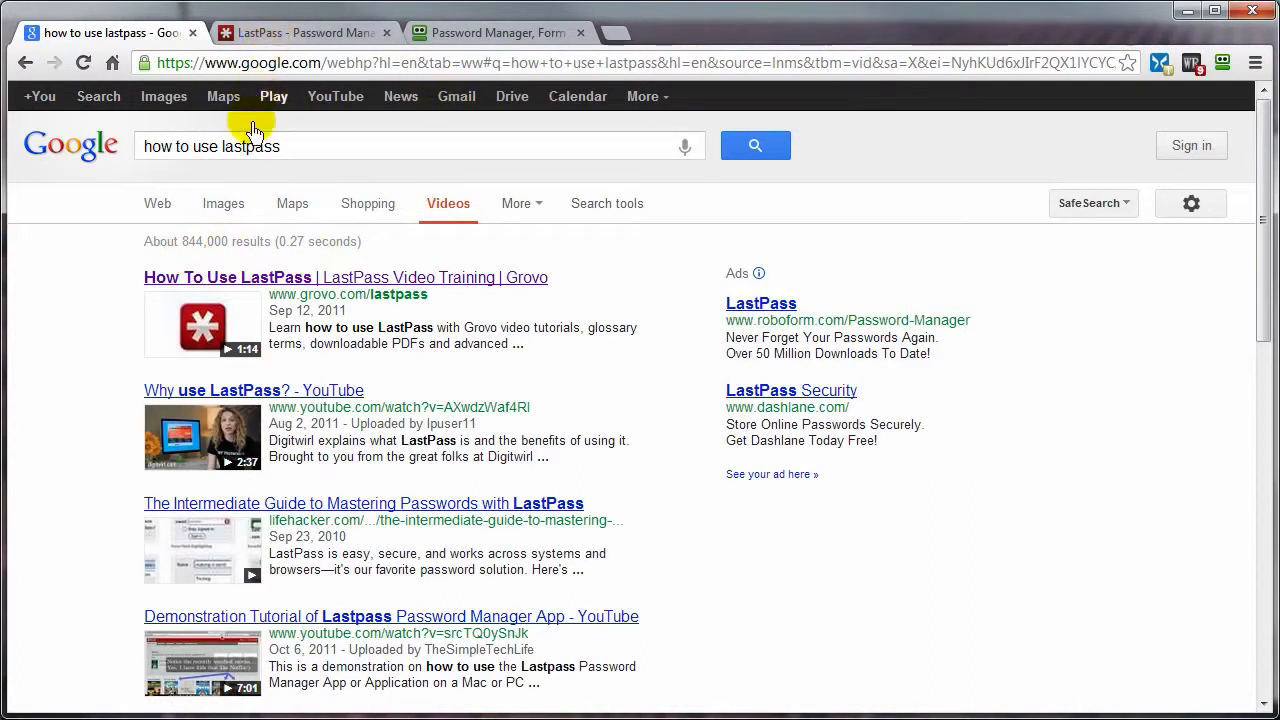
double_click(230, 147)
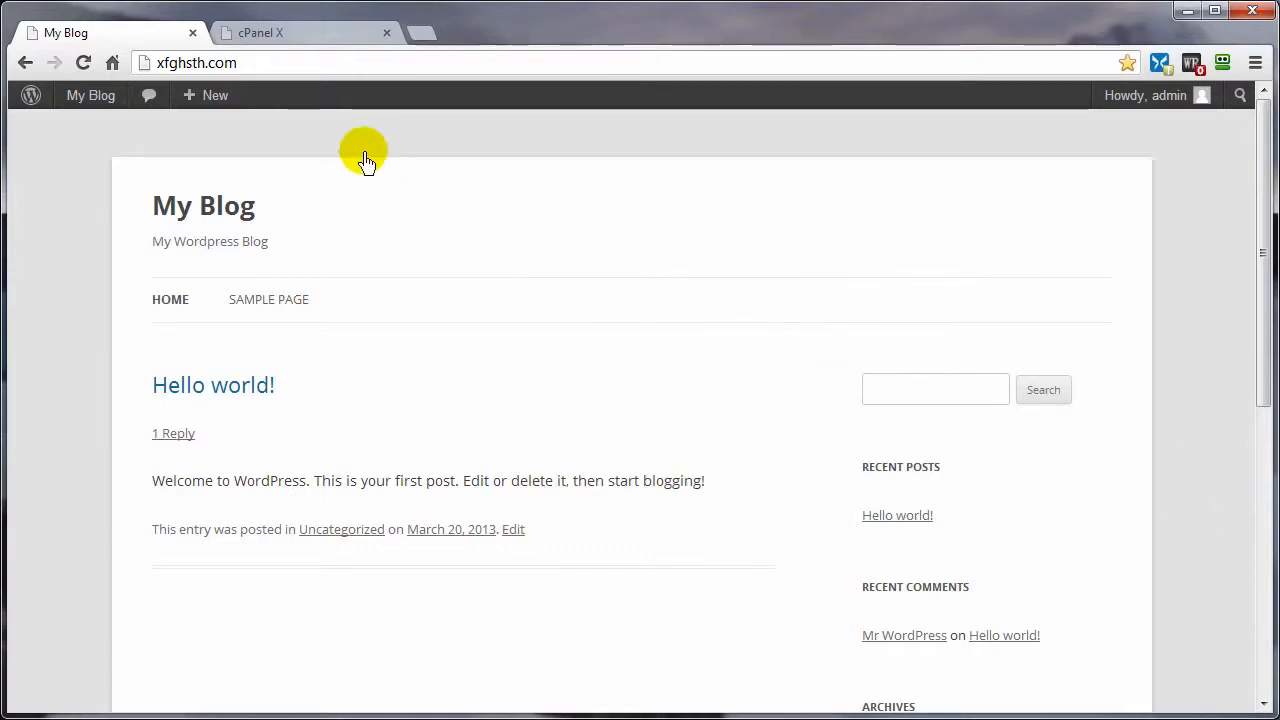
Step: Visit the My Blog Sample Page and home page, then return to the cPanel X tab
click(286, 45)
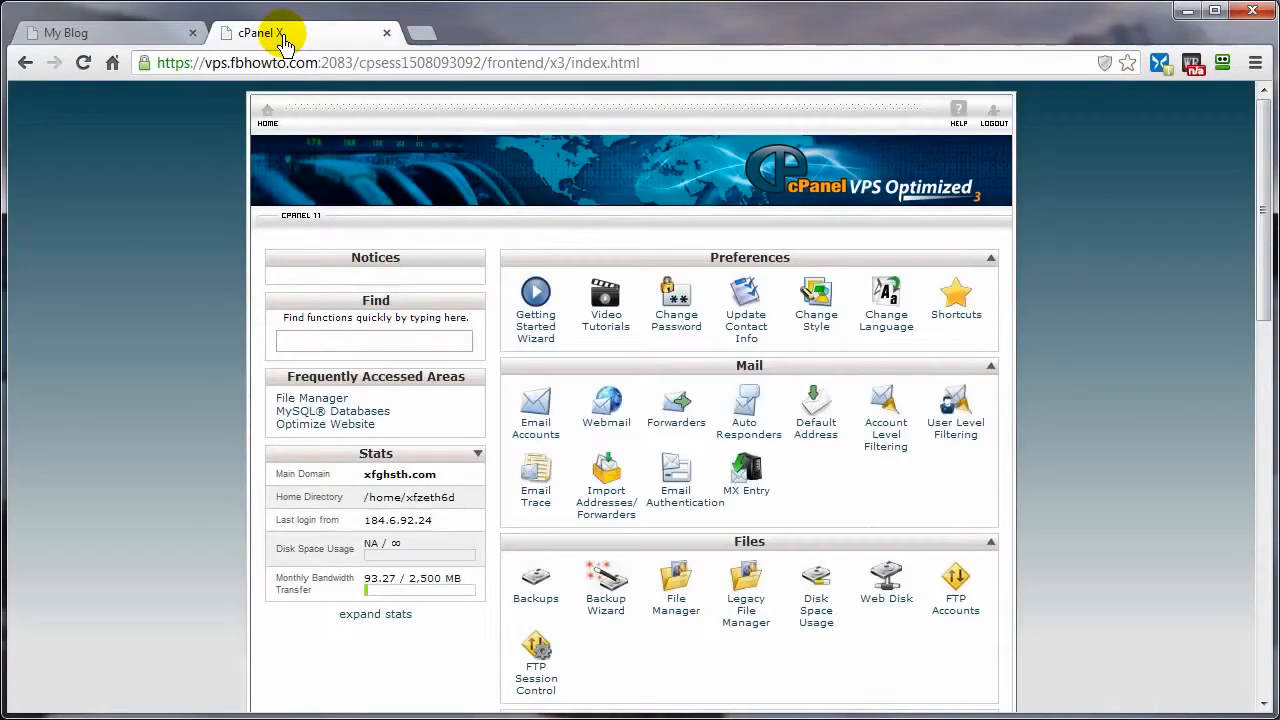
click(124, 37)
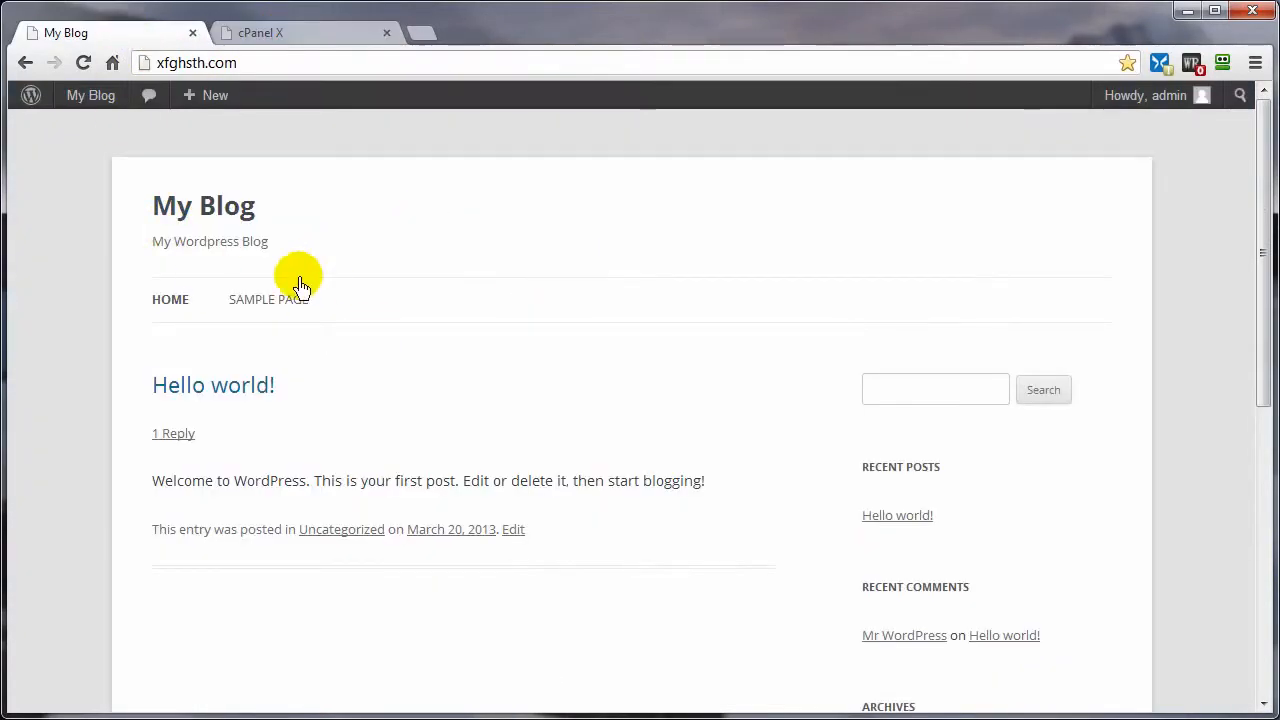
click(250, 310)
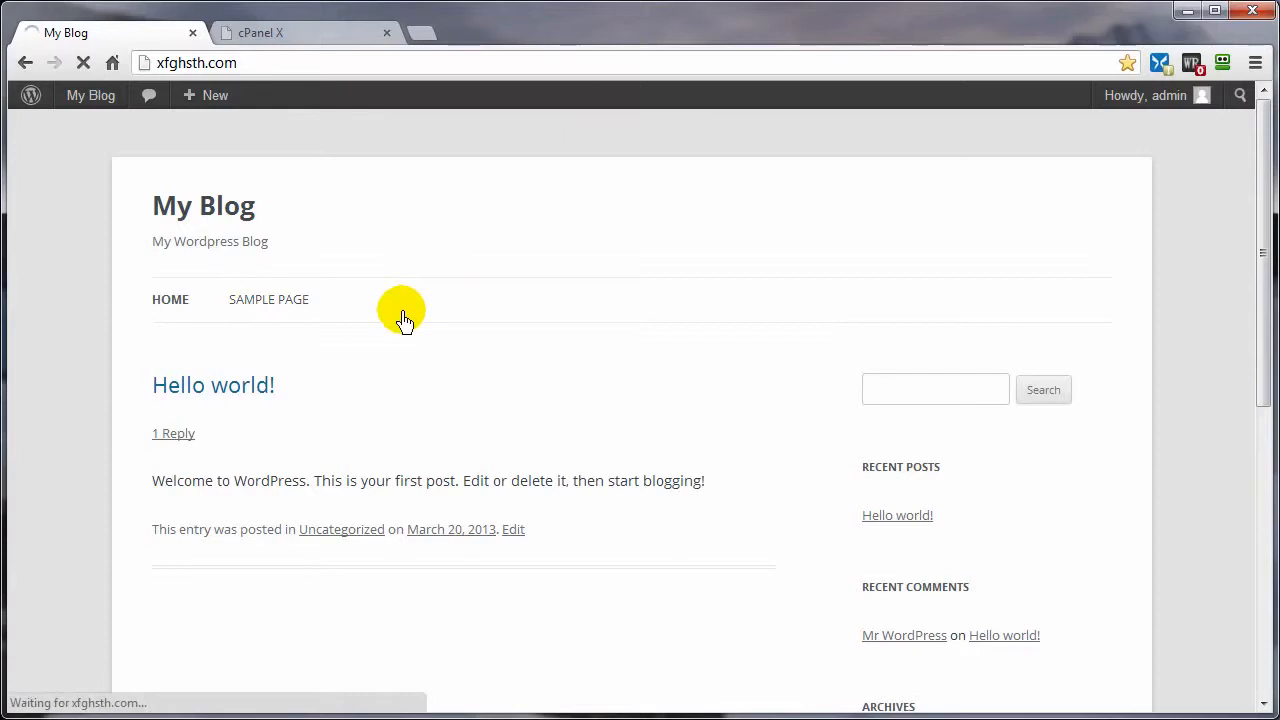
click(182, 303)
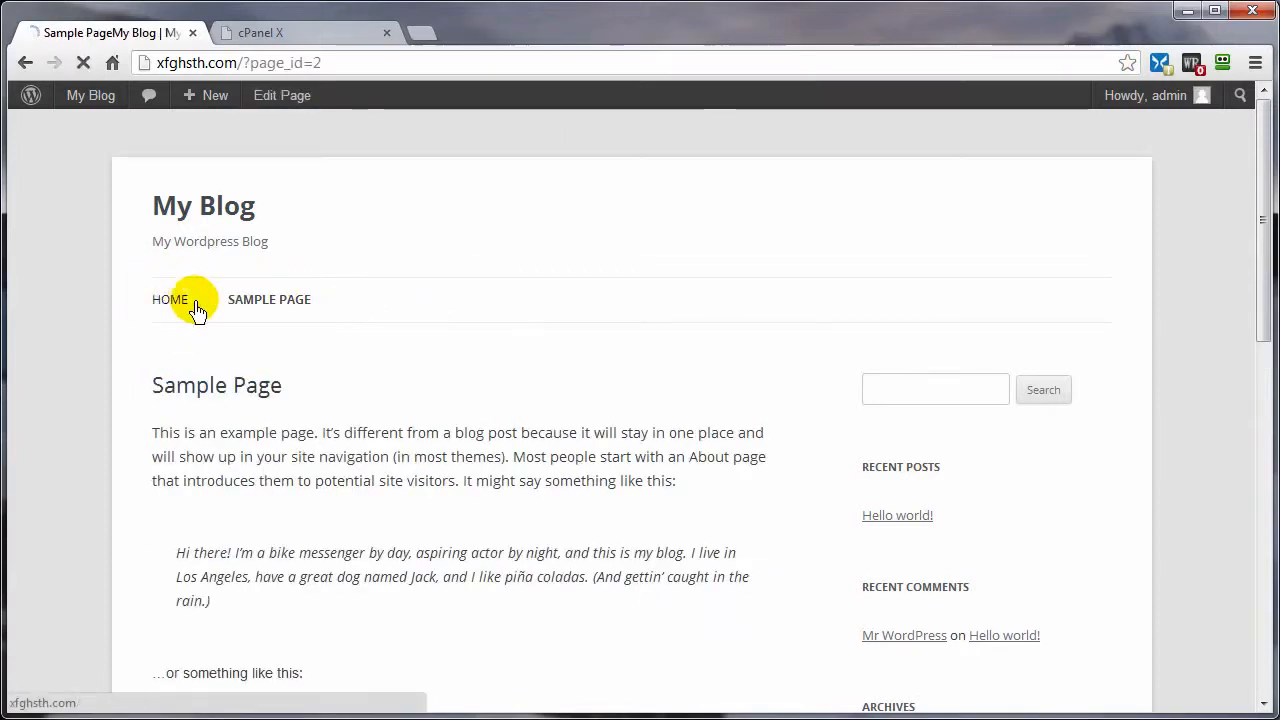
click(293, 36)
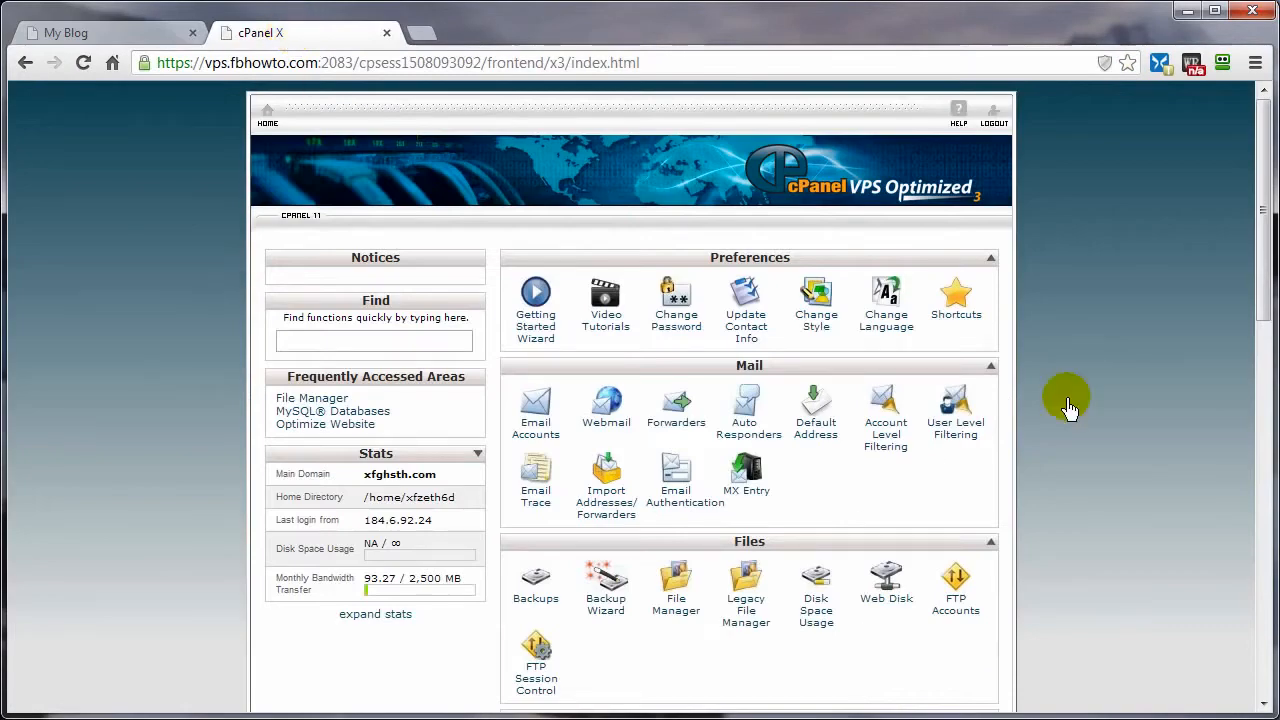
Step: Open phpMyAdmin from cPanel's Databases section in a new tab, then return to the cPanel home page
scroll(1066, 402, down, 5)
scroll(1066, 405, down, 2)
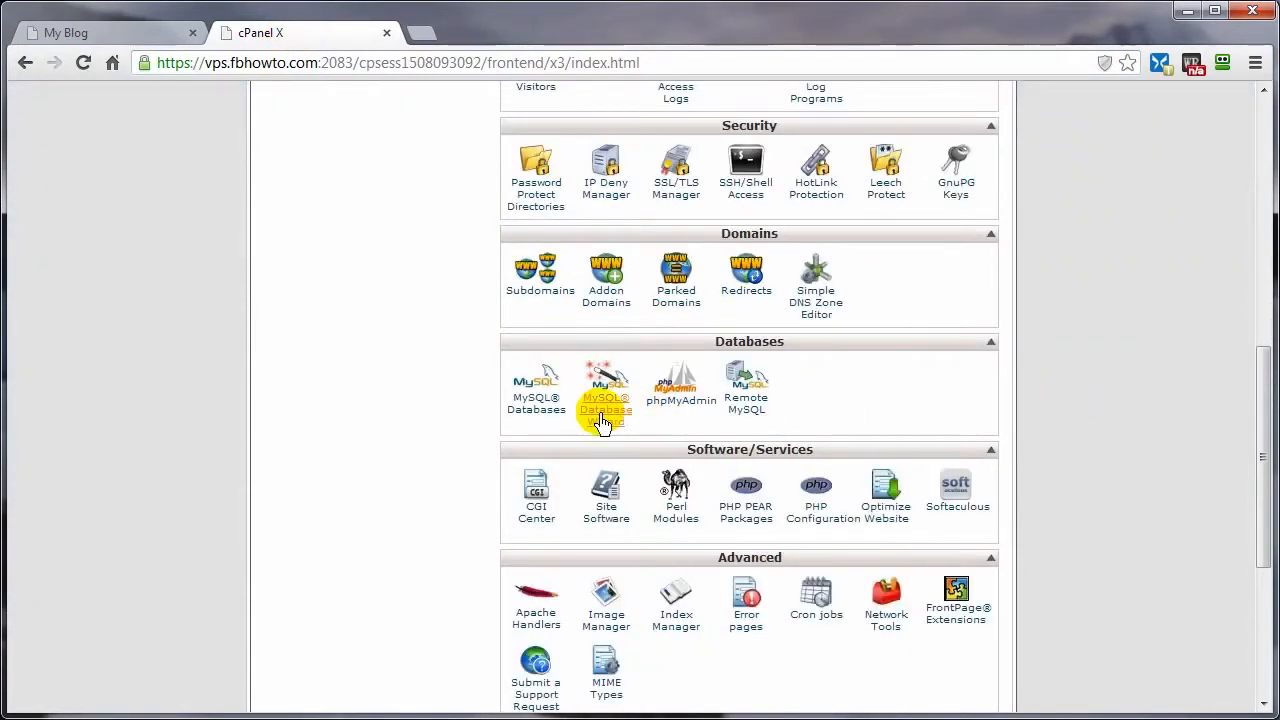
click(686, 410)
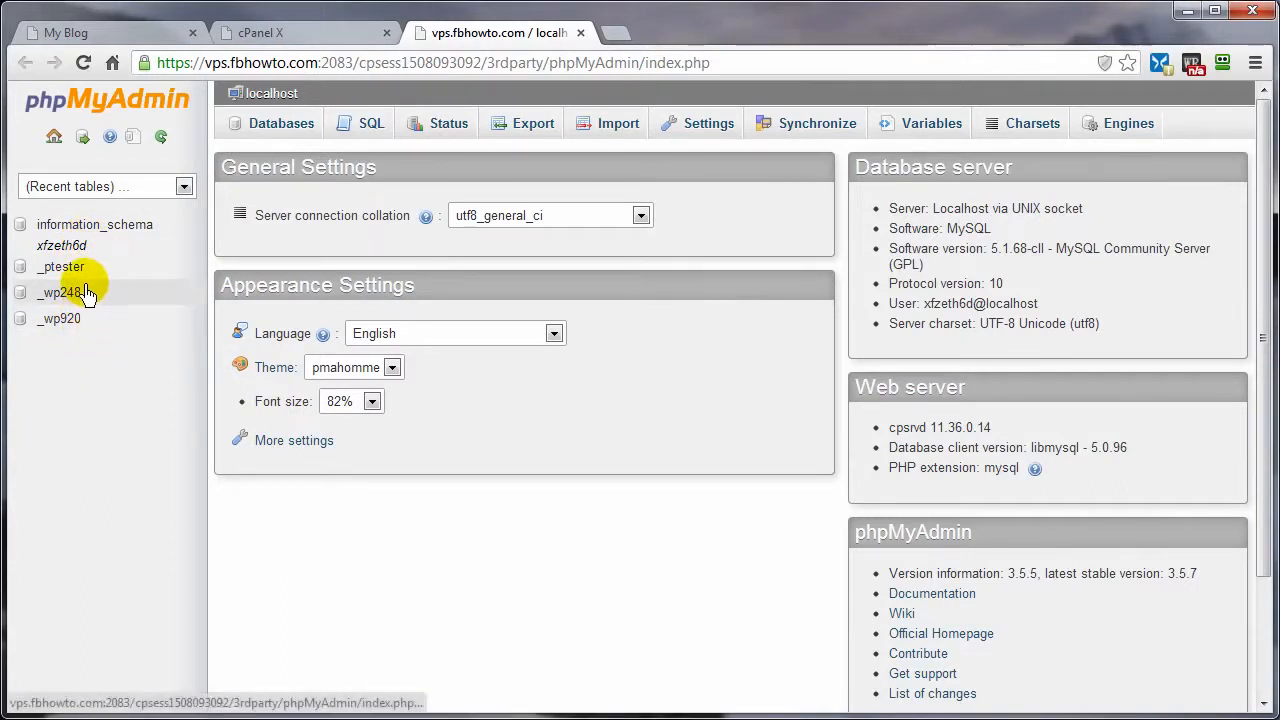
click(298, 34)
Step: Open wp-config.php in File Manager's code editor
scroll(466, 466, up, 5)
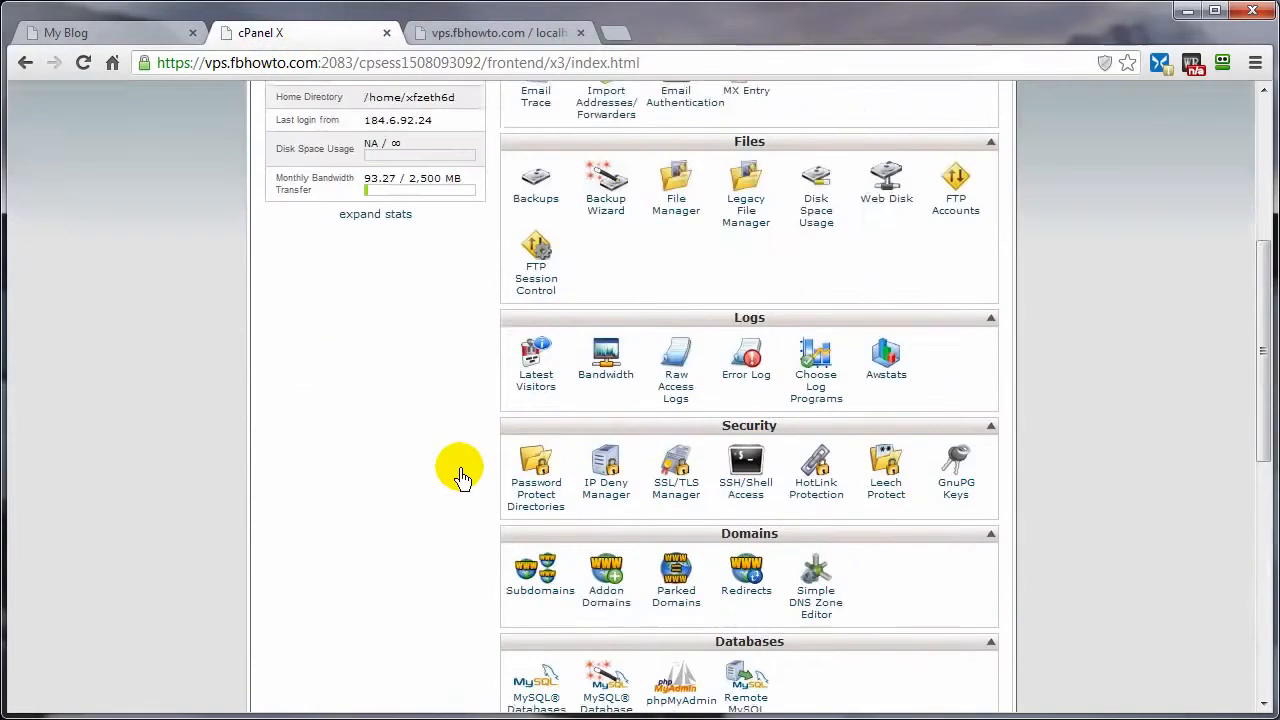
click(678, 406)
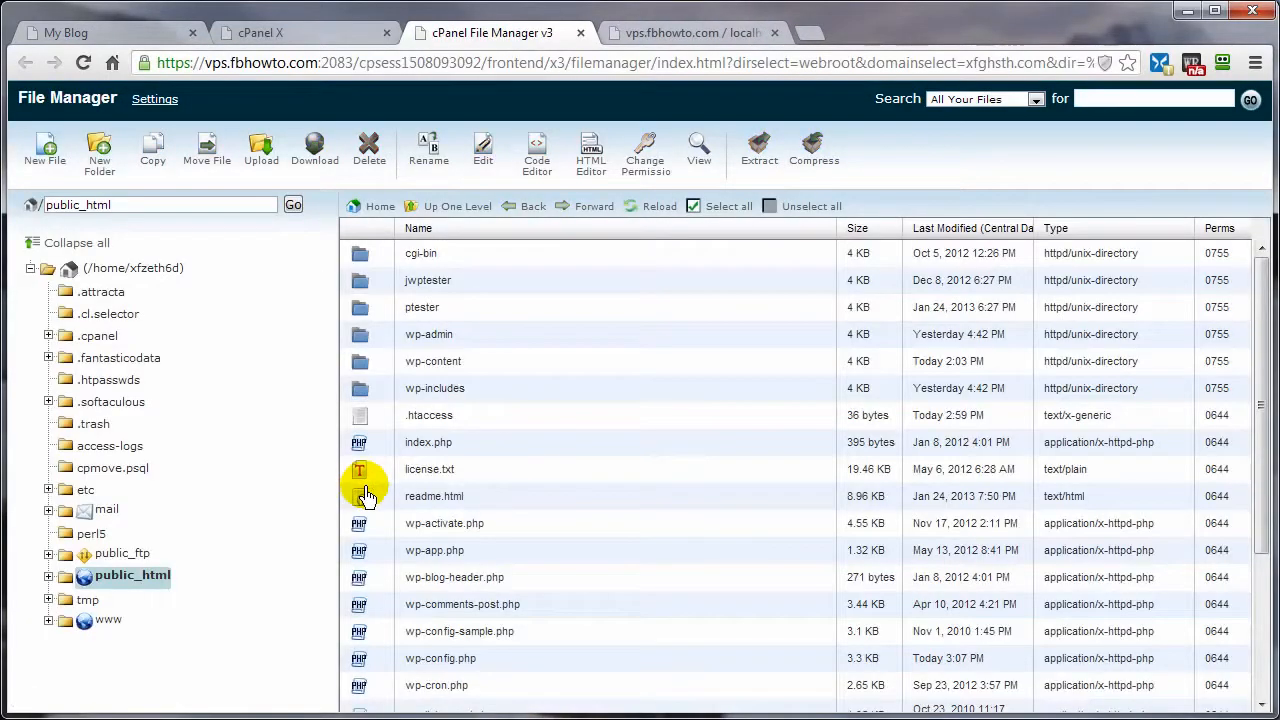
scroll(358, 478, down, 3)
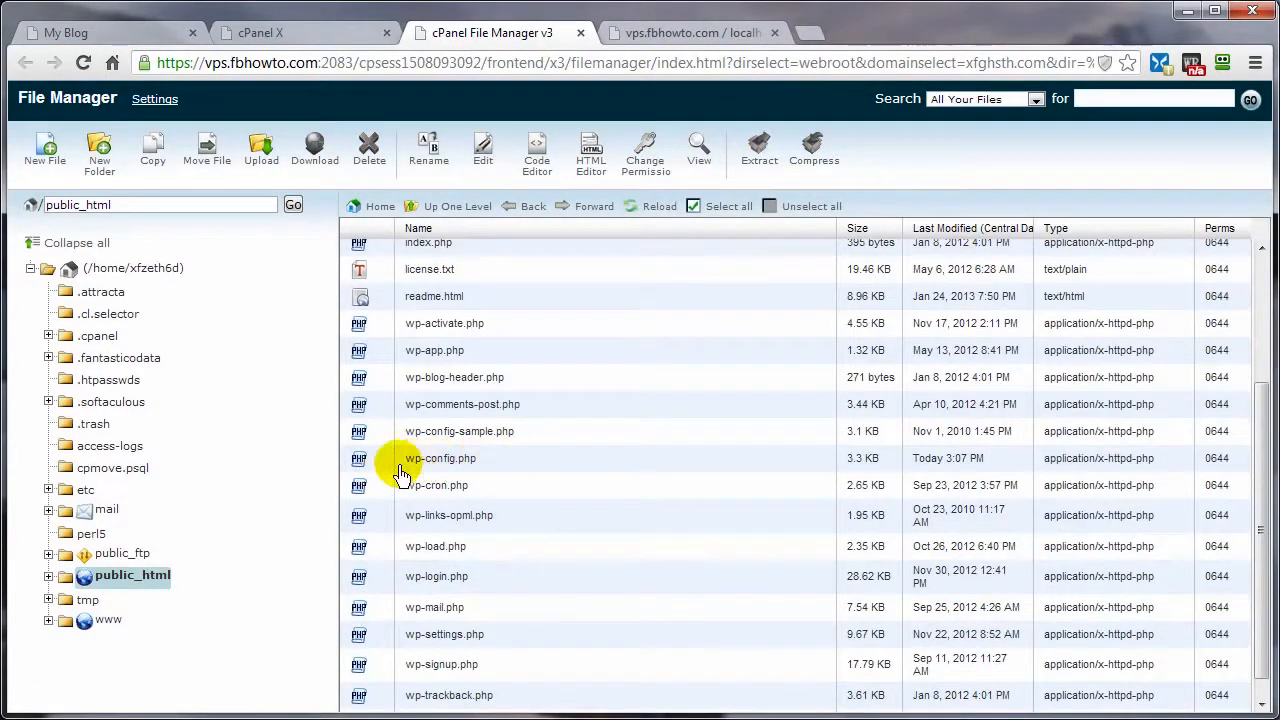
click(380, 466)
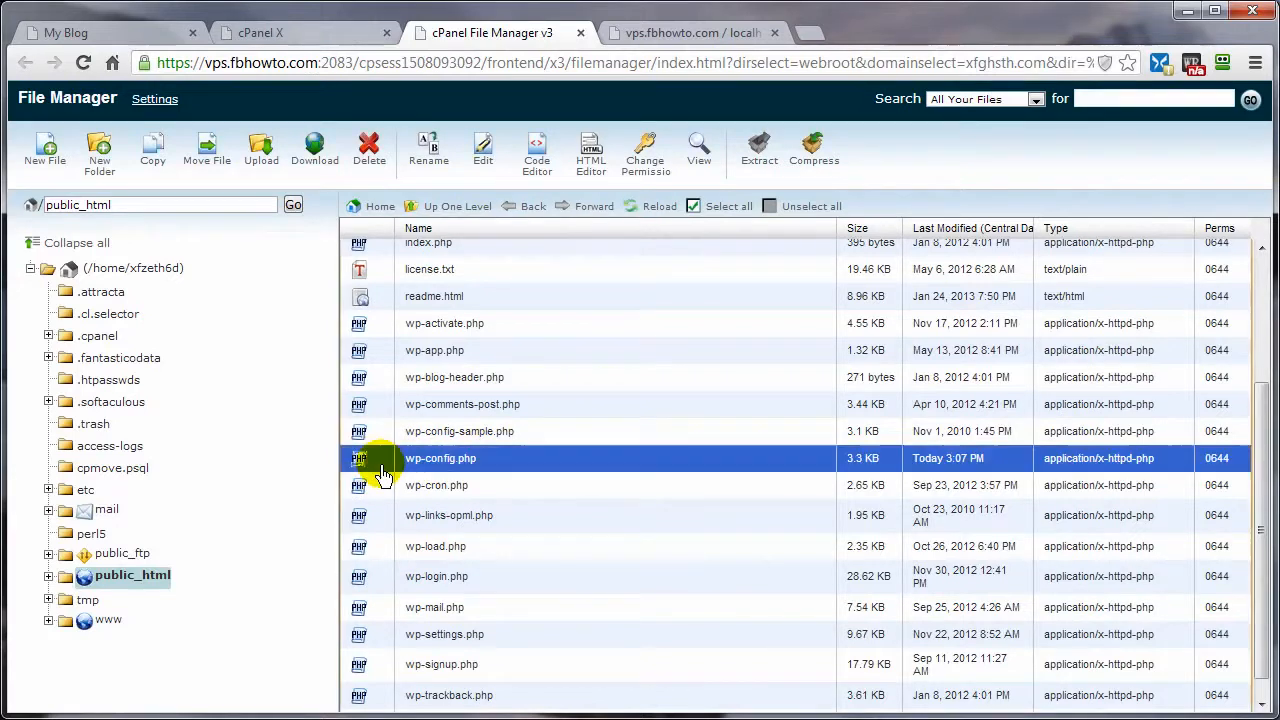
click(533, 163)
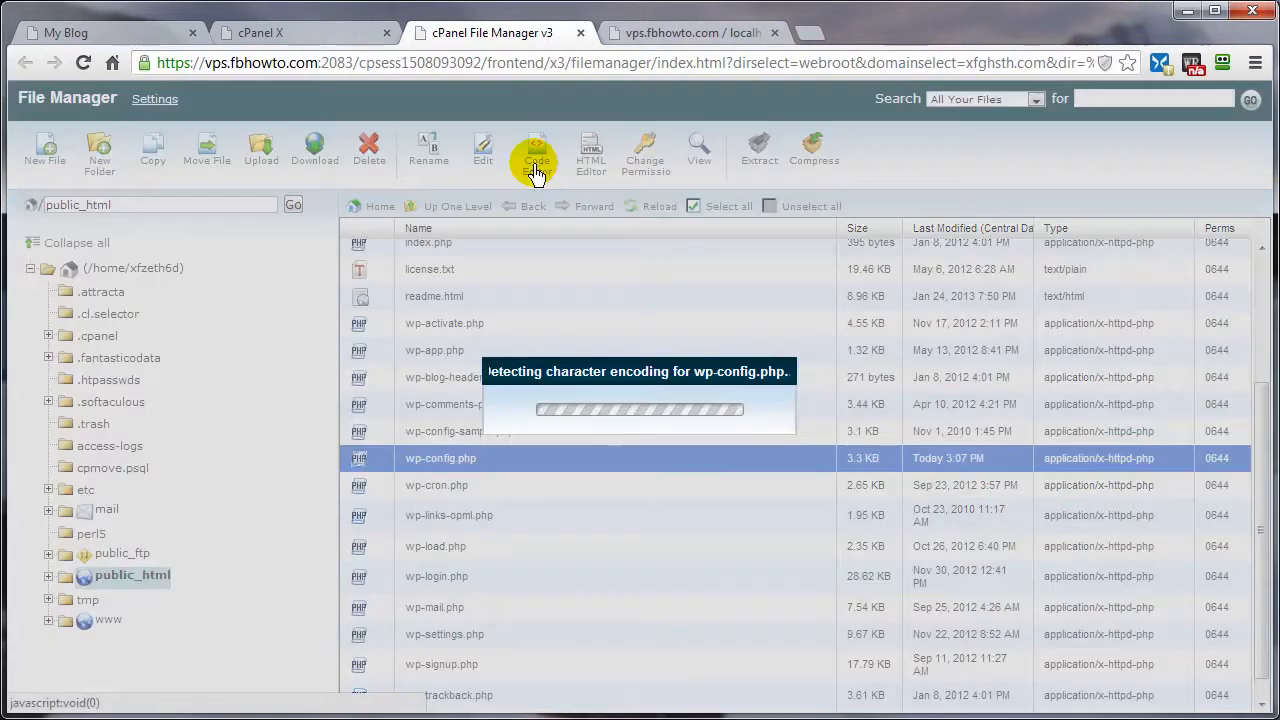
click(818, 567)
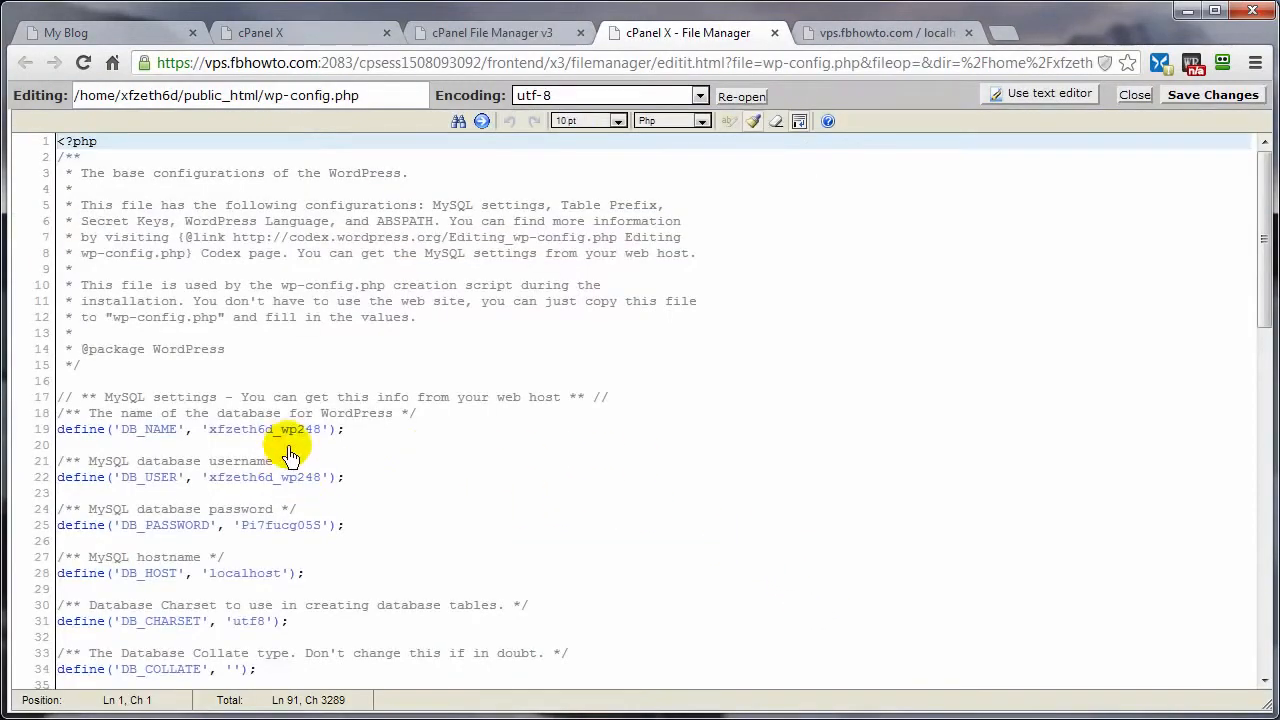
Step: Check the database name wp248 on line 19 against phpMyAdmin, and the wp_ table prefix on line 62
drag(281, 431, 328, 437)
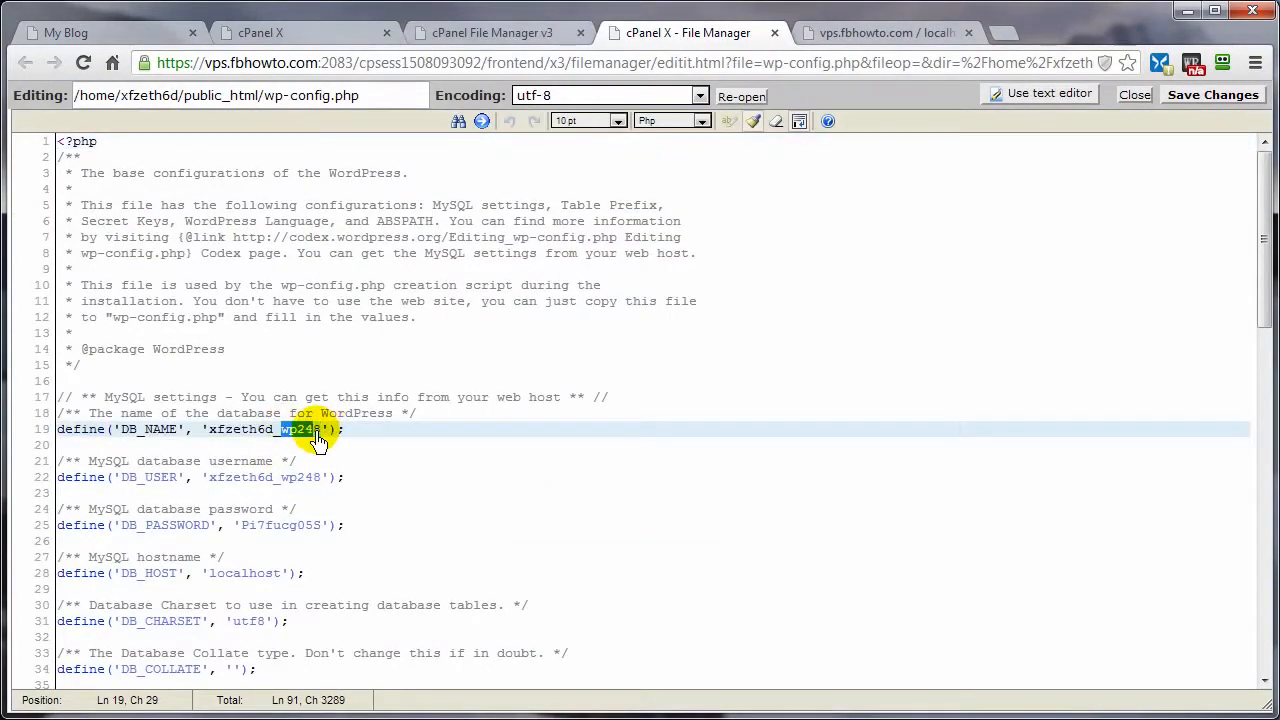
click(903, 32)
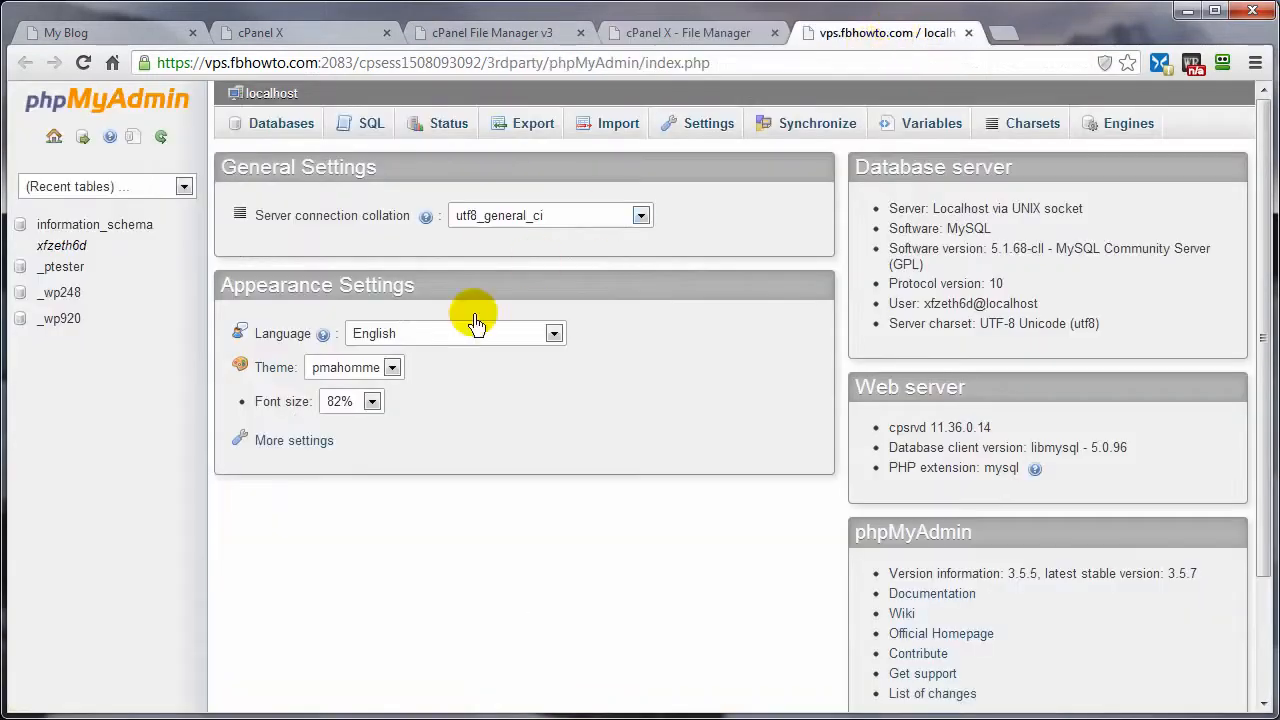
click(655, 30)
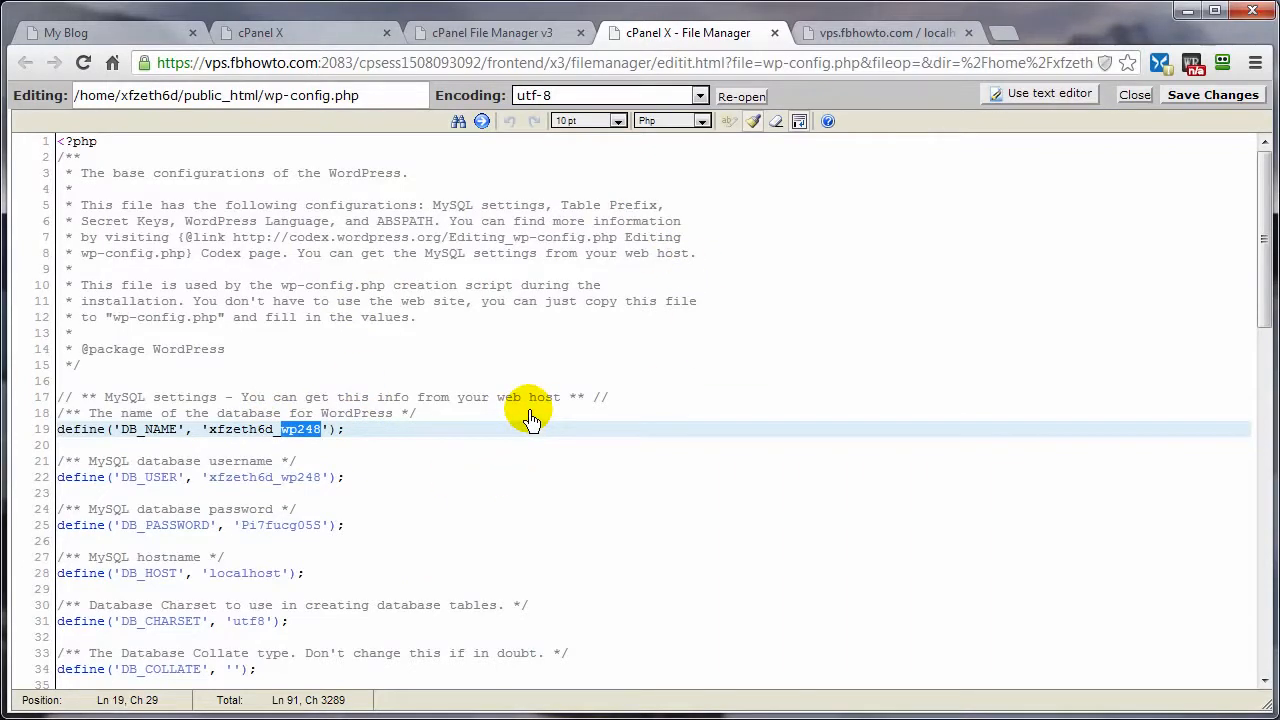
scroll(530, 418, down, 3)
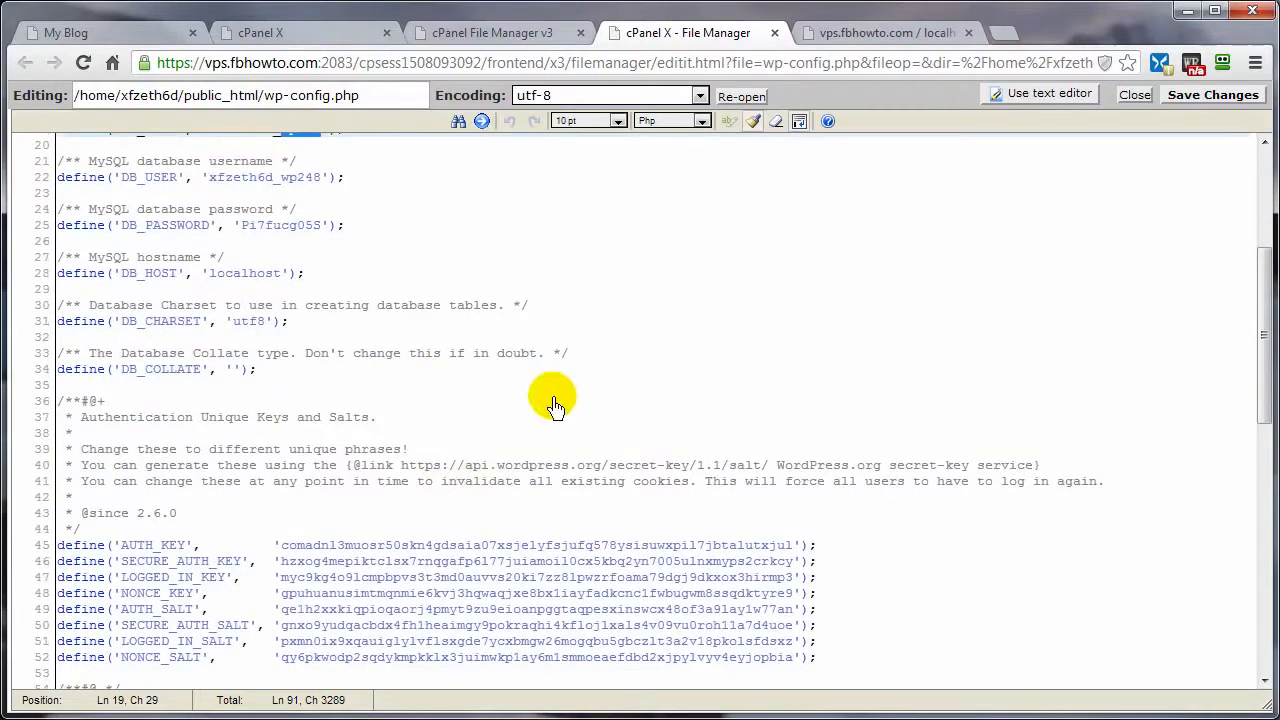
scroll(414, 436, down, 2)
scroll(414, 436, down, 4)
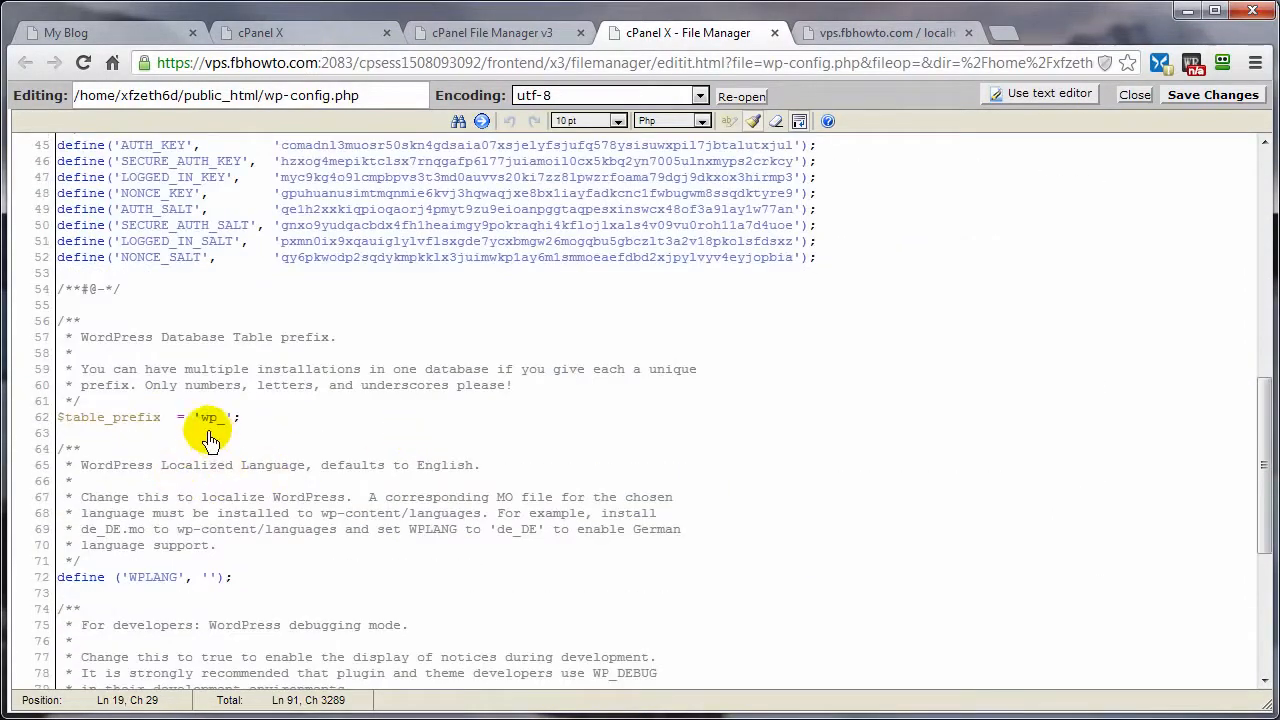
drag(199, 421, 221, 421)
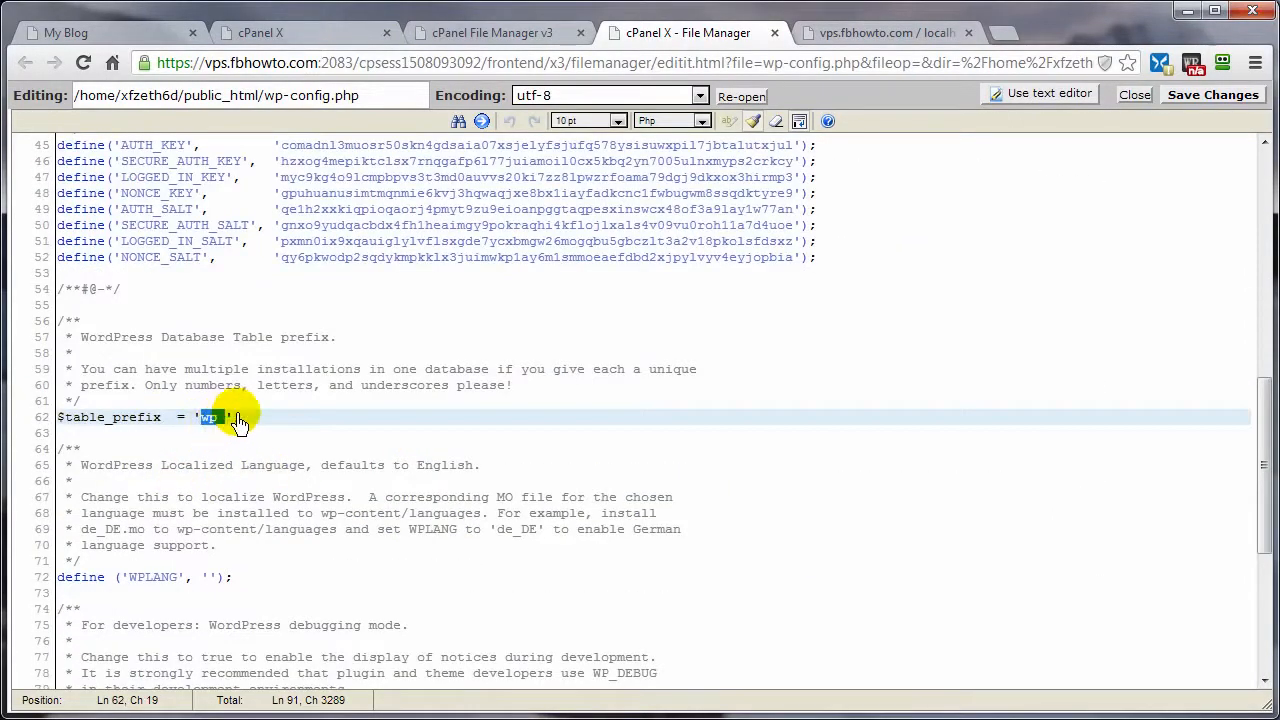
click(240, 421)
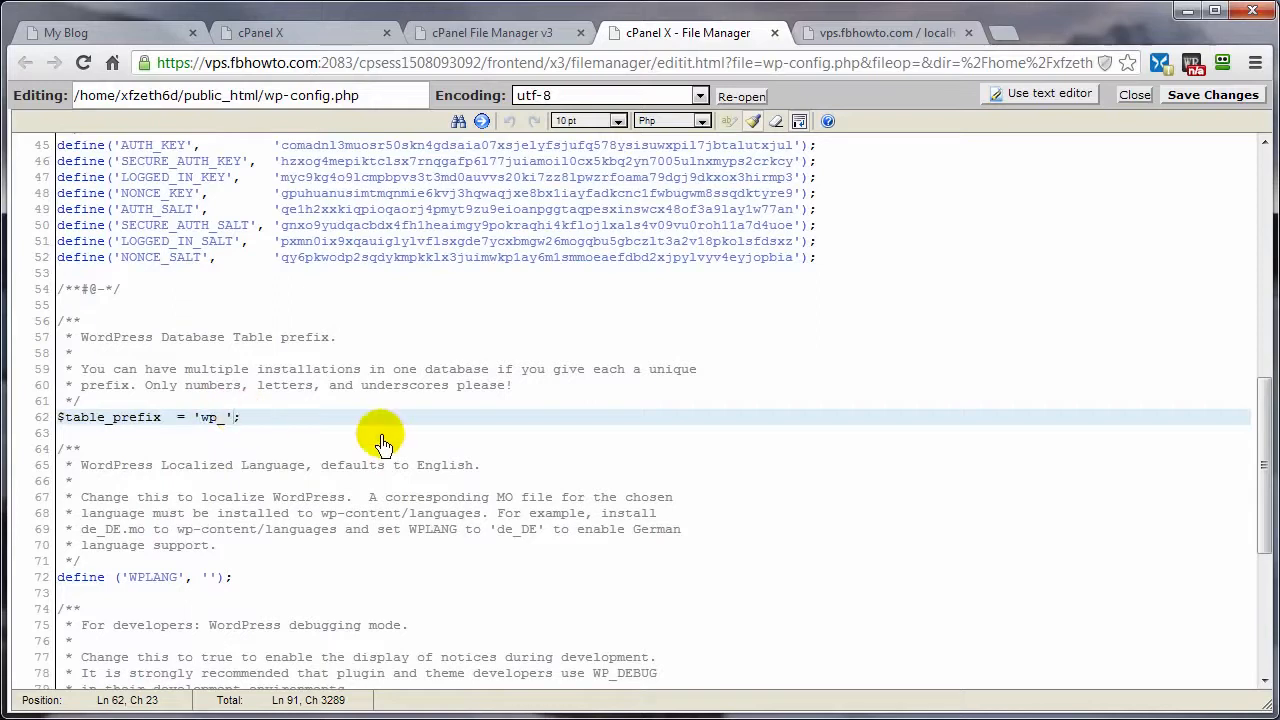
click(860, 33)
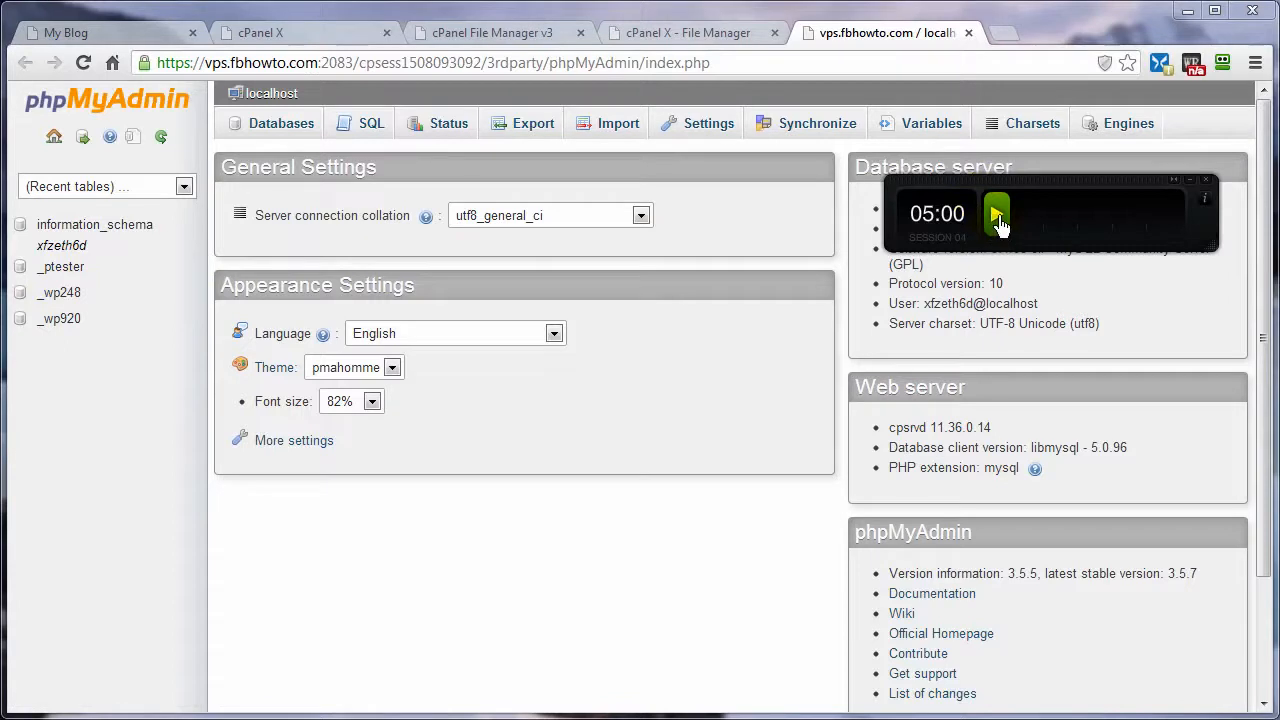
Step: Quick-export the _wp248 database as an SQL file and save it to DeleteAfterUpload
click(55, 296)
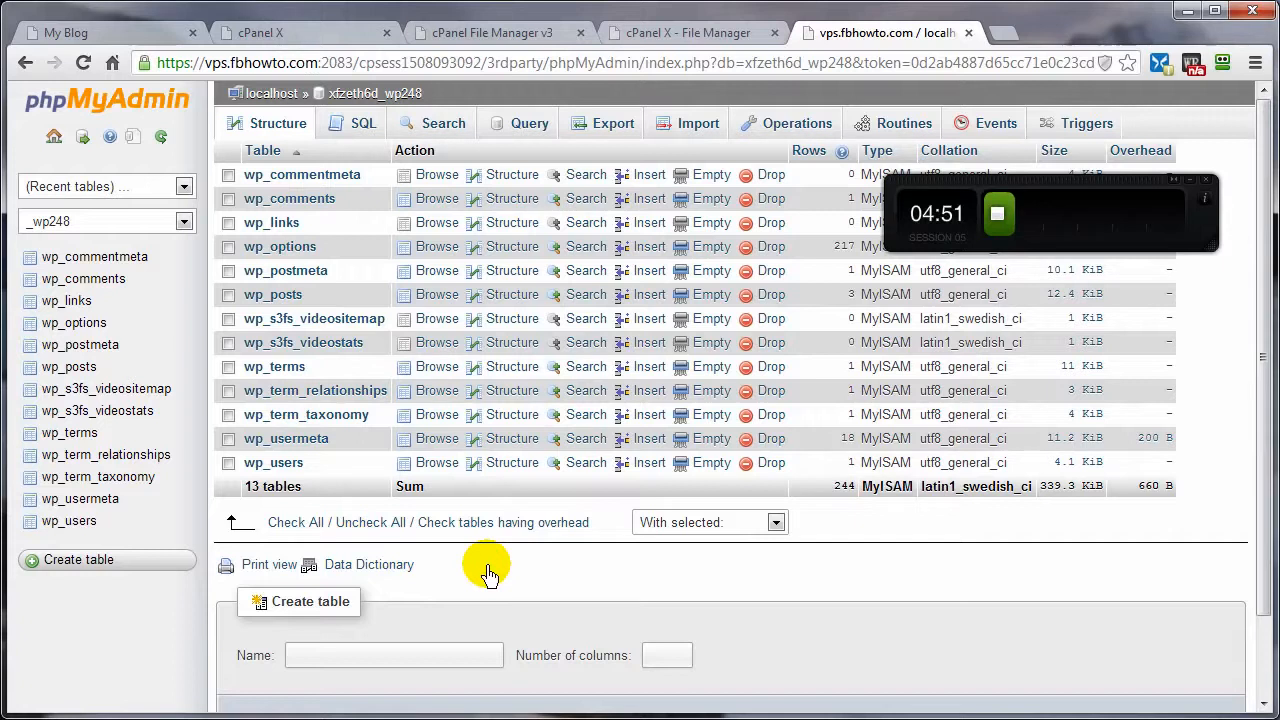
click(605, 130)
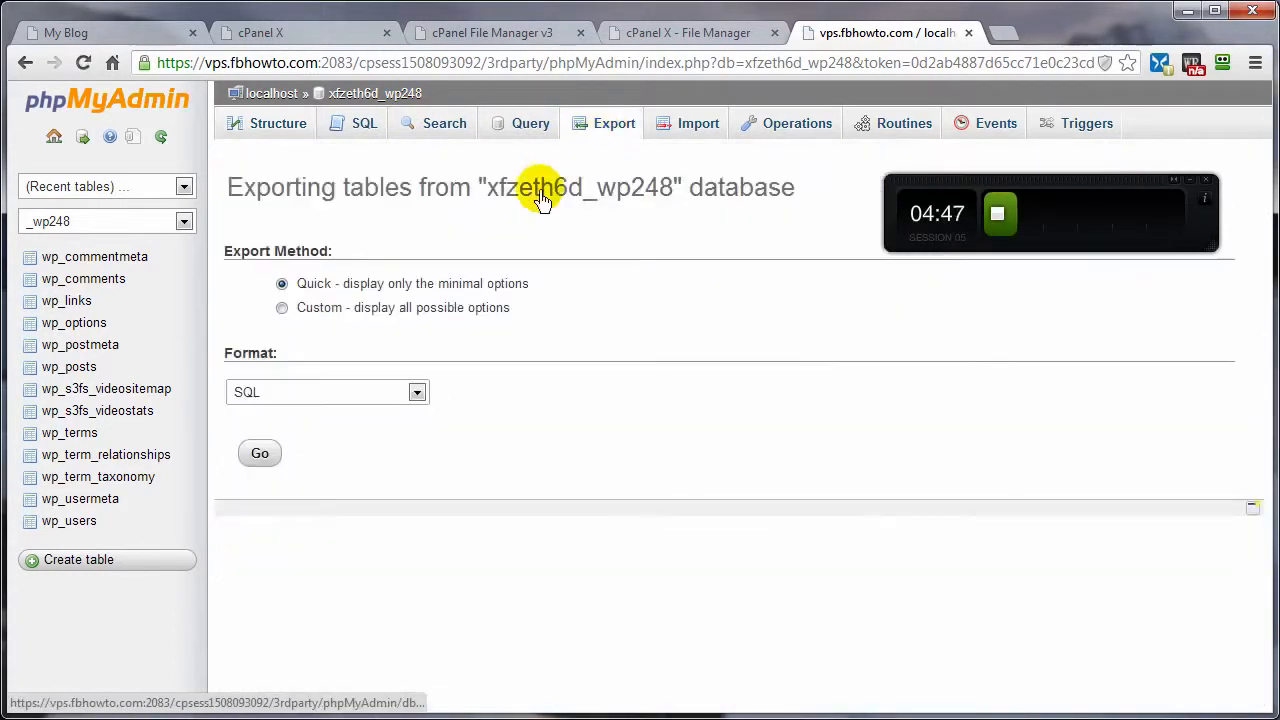
click(259, 457)
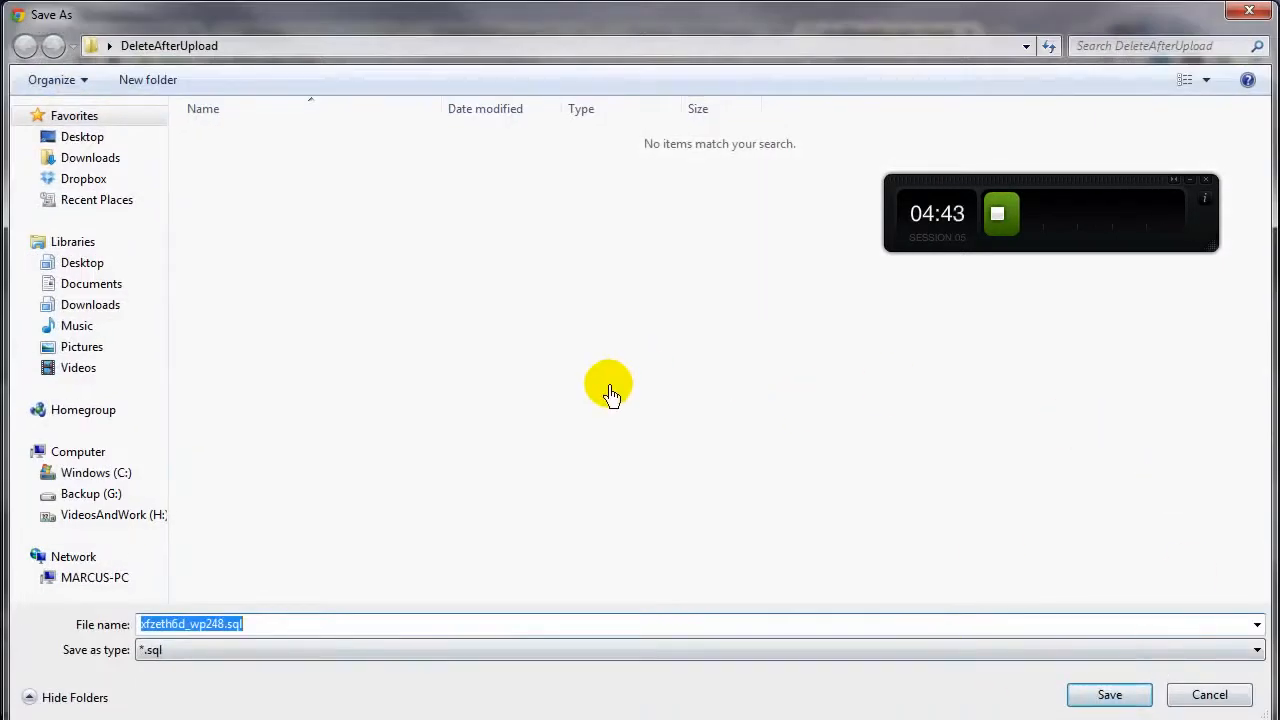
click(1121, 699)
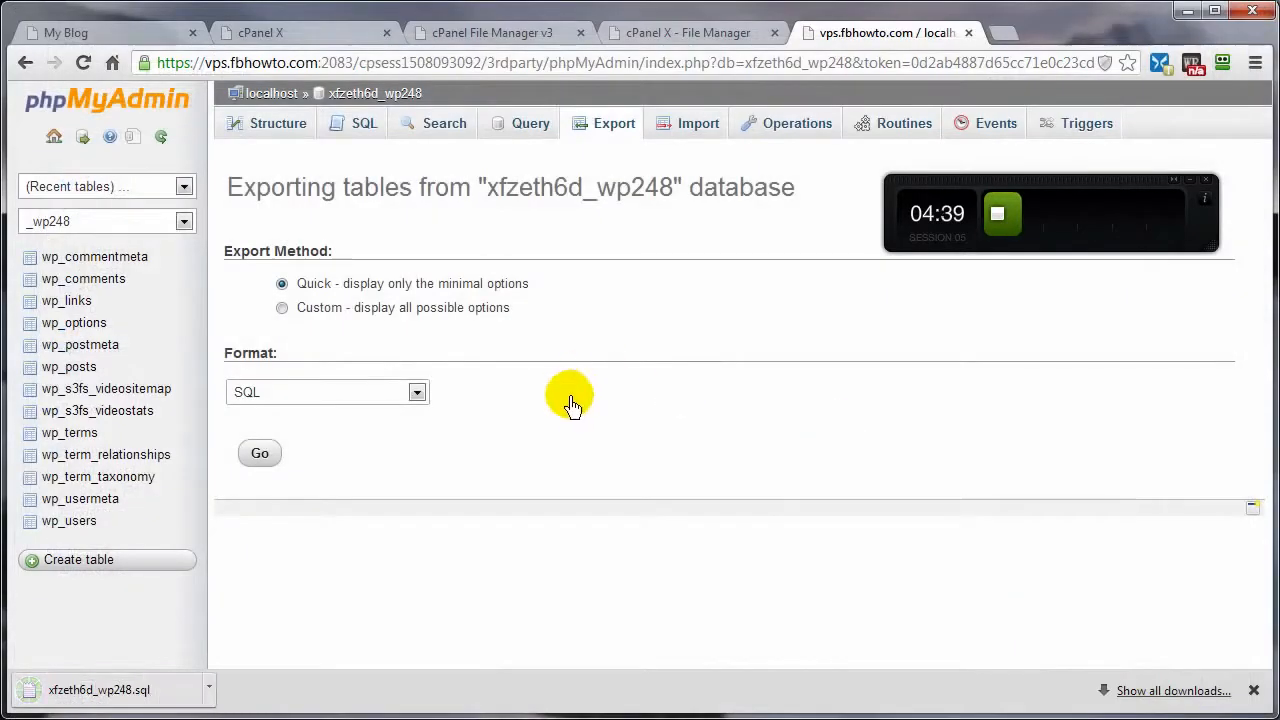
click(1253, 691)
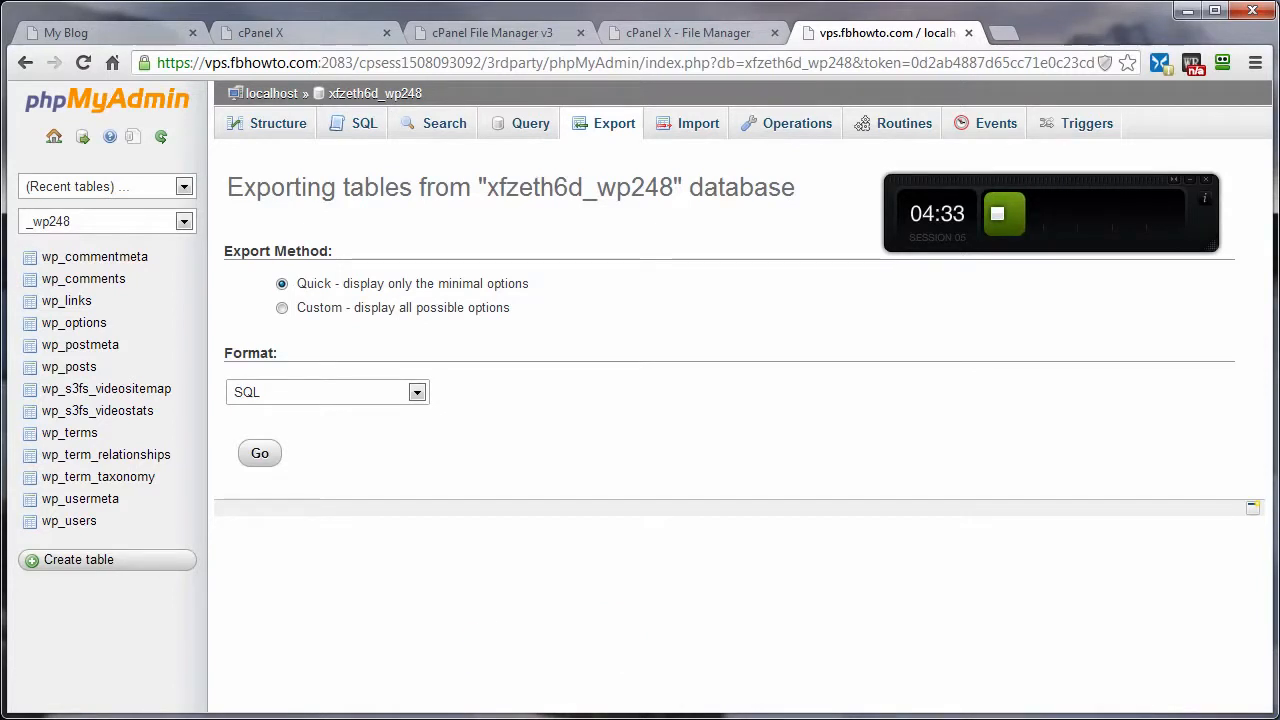
Step: Make a duplicate backup copy of xfzeth6d_wp248.sql in the same folder
key(alt+Tab)
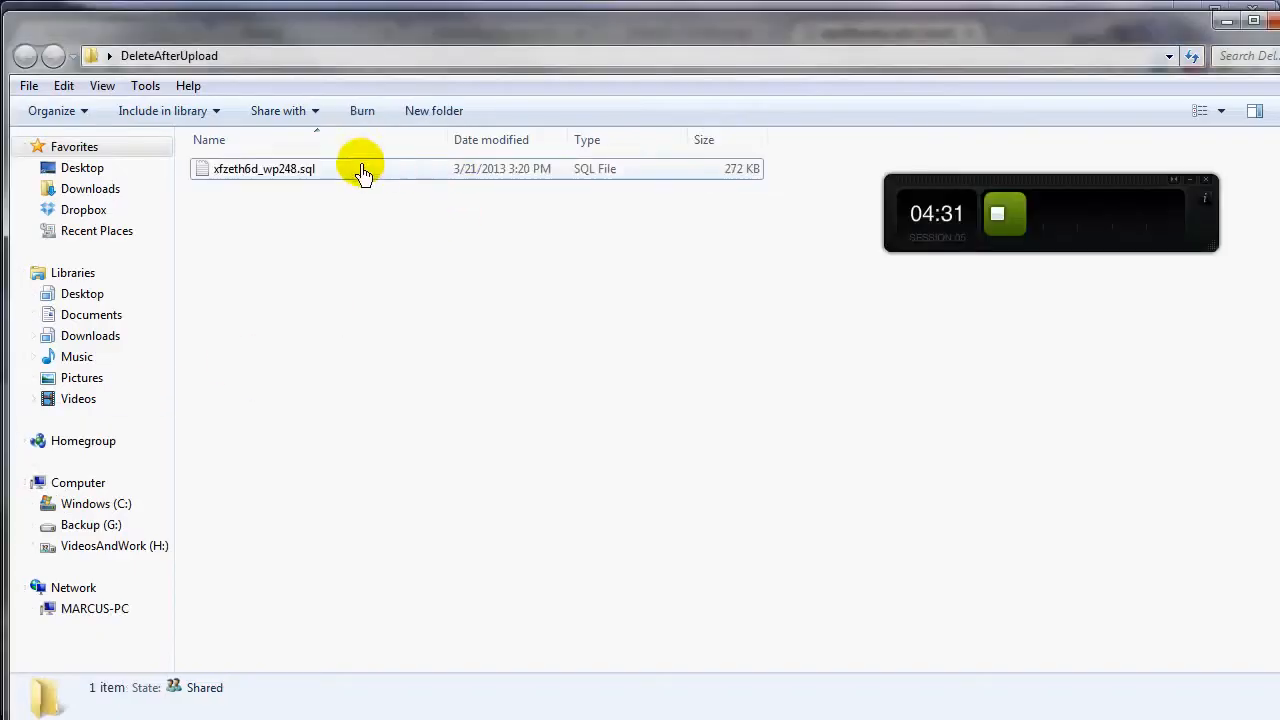
click(263, 173)
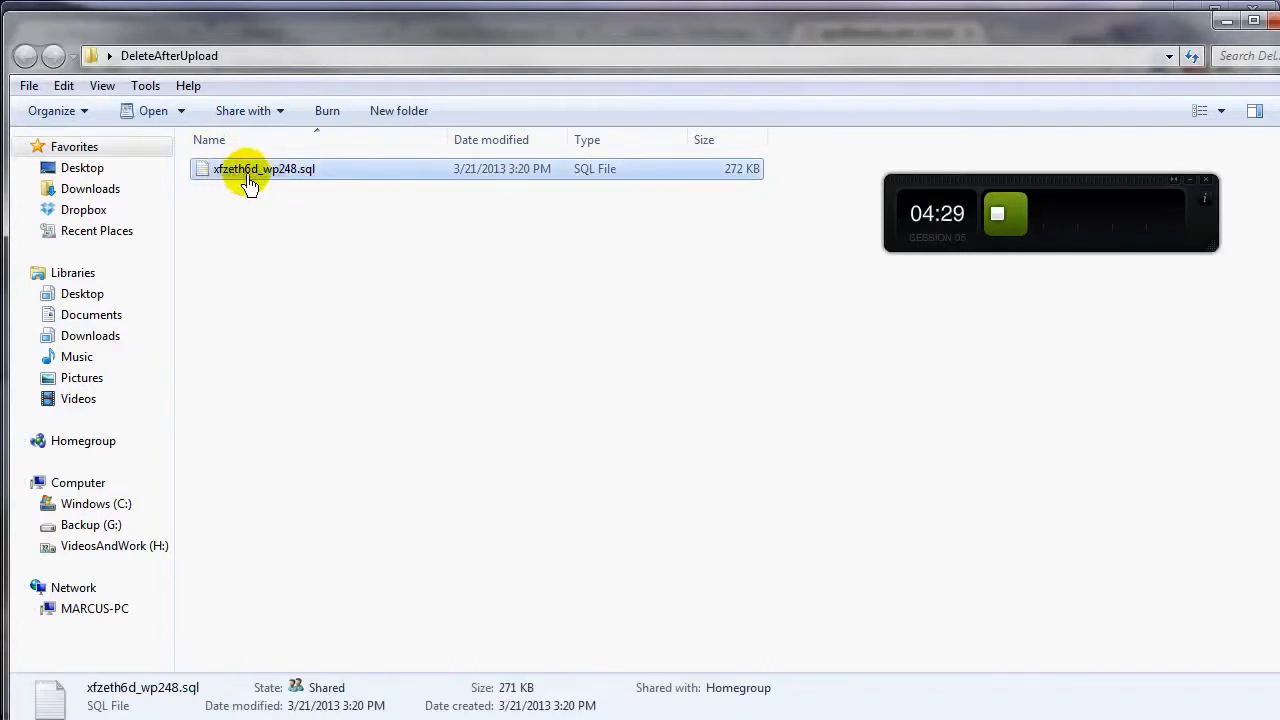
right_click(247, 176)
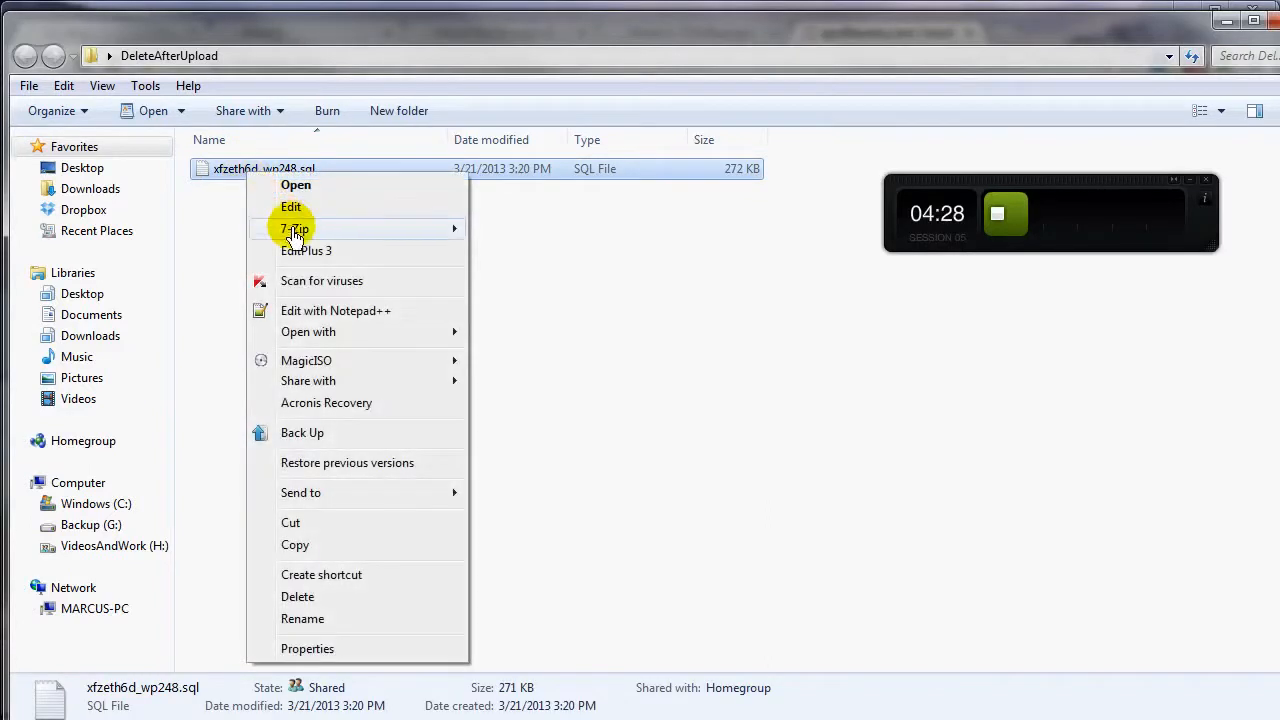
click(305, 549)
right_click(251, 309)
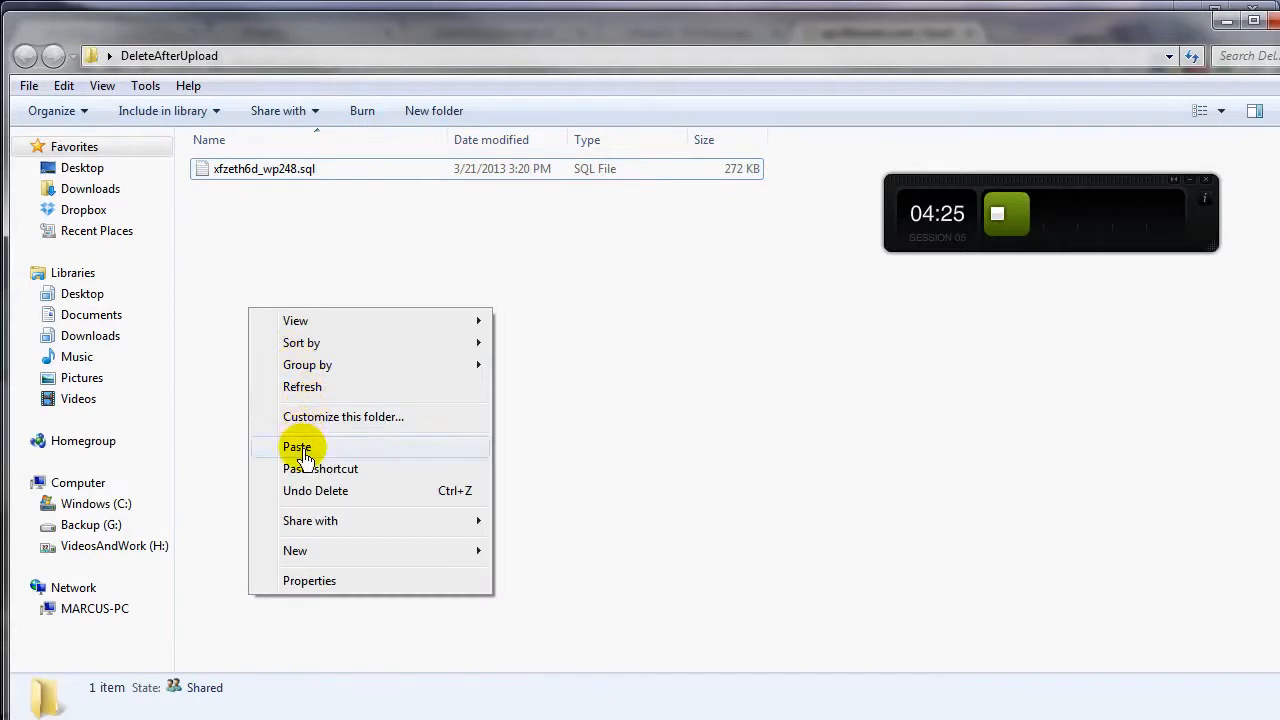
click(297, 447)
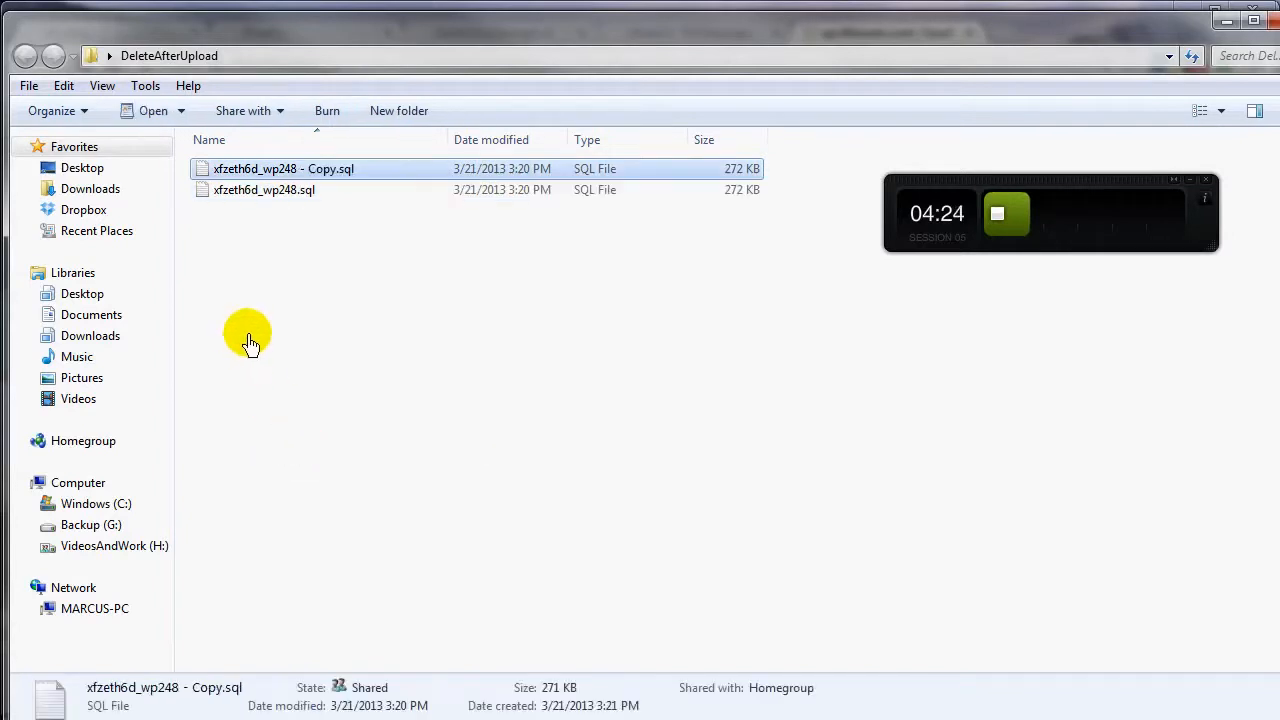
Step: Open the original xfzeth6d_wp248.sql in WordPad
click(272, 193)
right_click(272, 197)
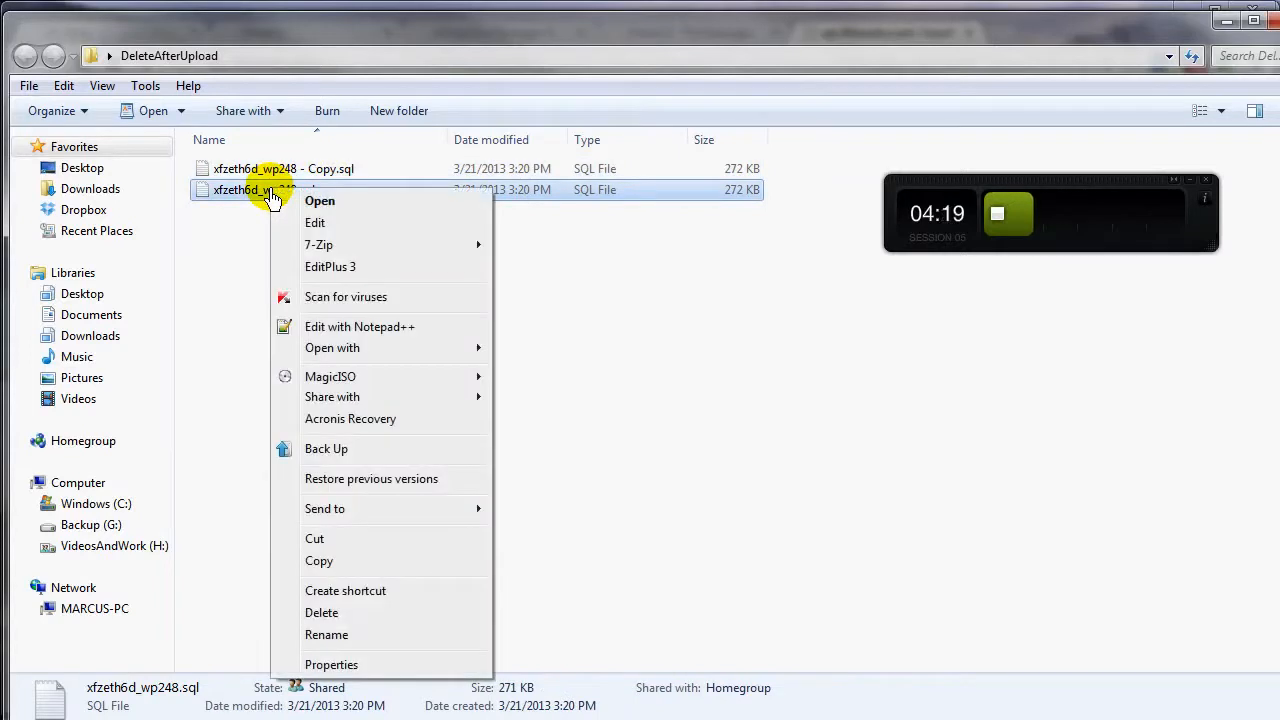
mouse_move(330, 350)
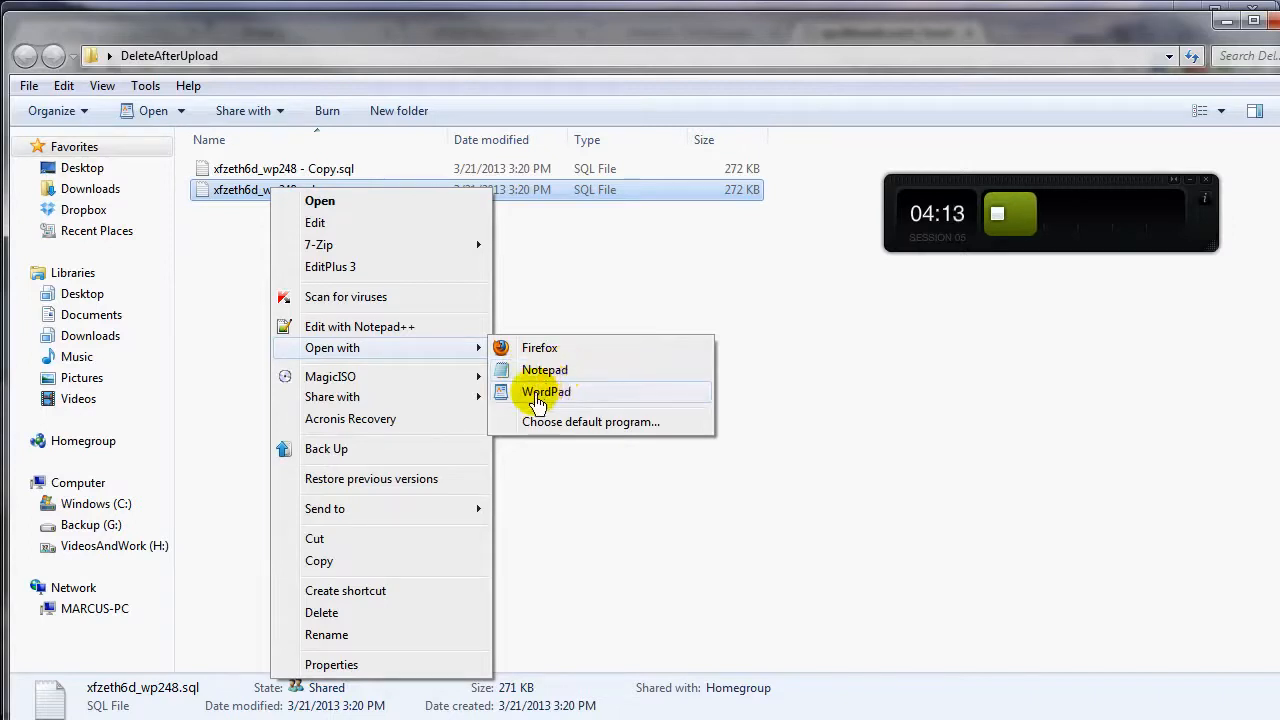
click(530, 395)
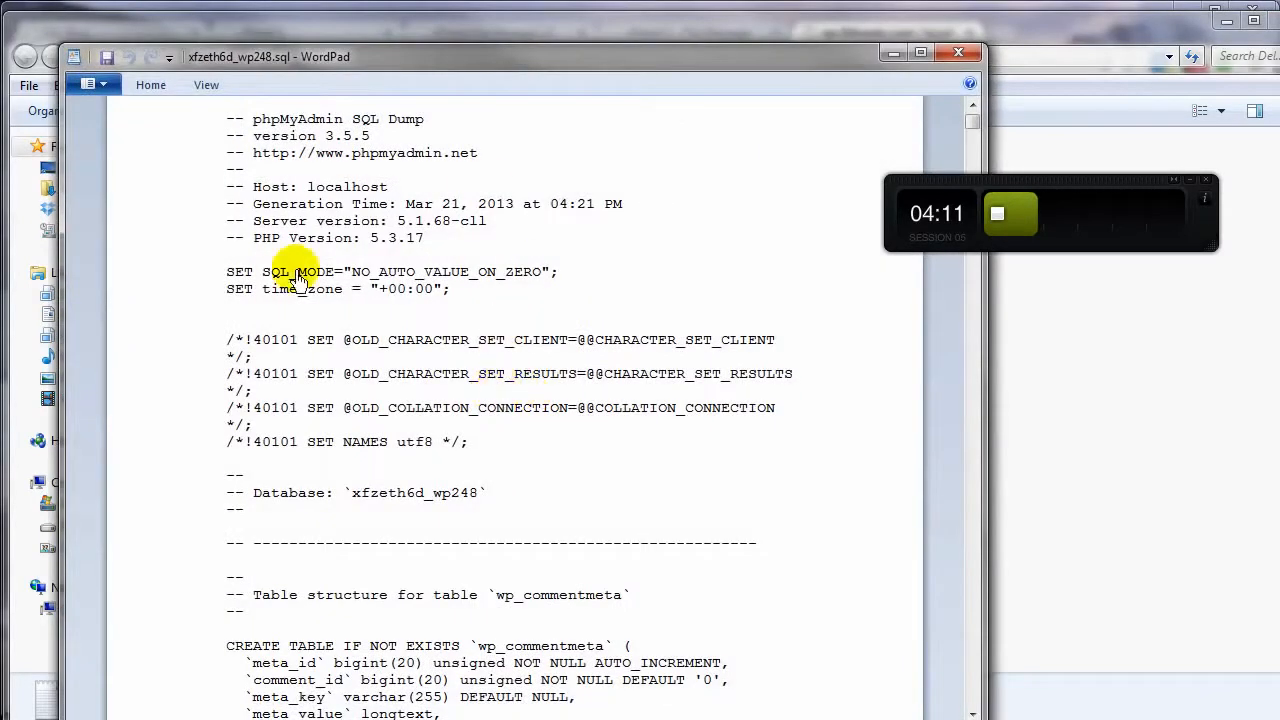
Step: Replace every wp_ in the SQL dump with gotu_
click(151, 88)
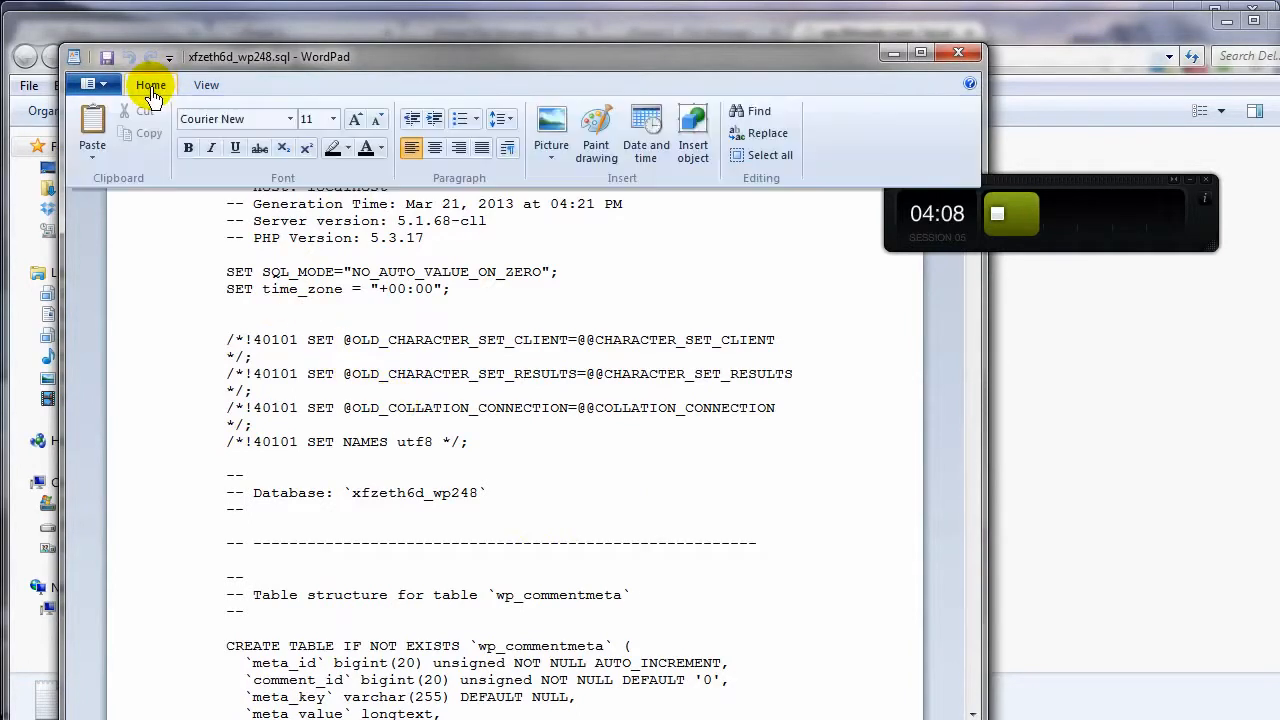
click(758, 134)
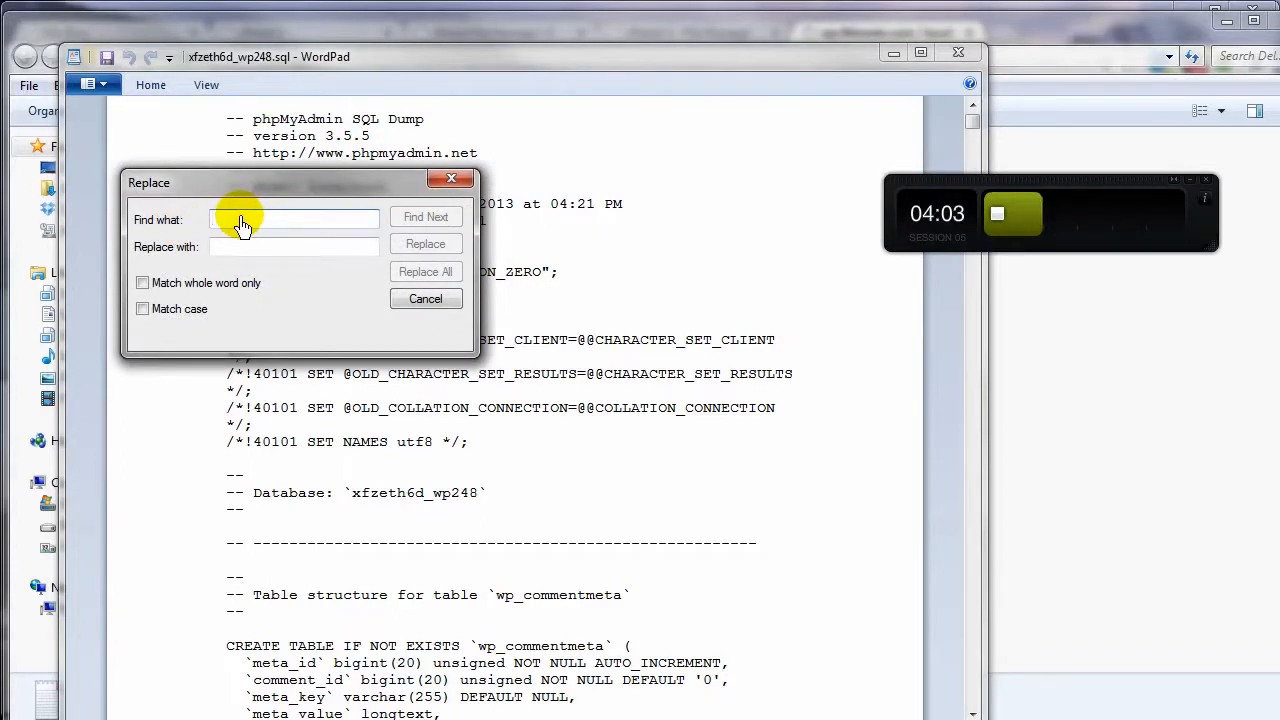
text(wp_)
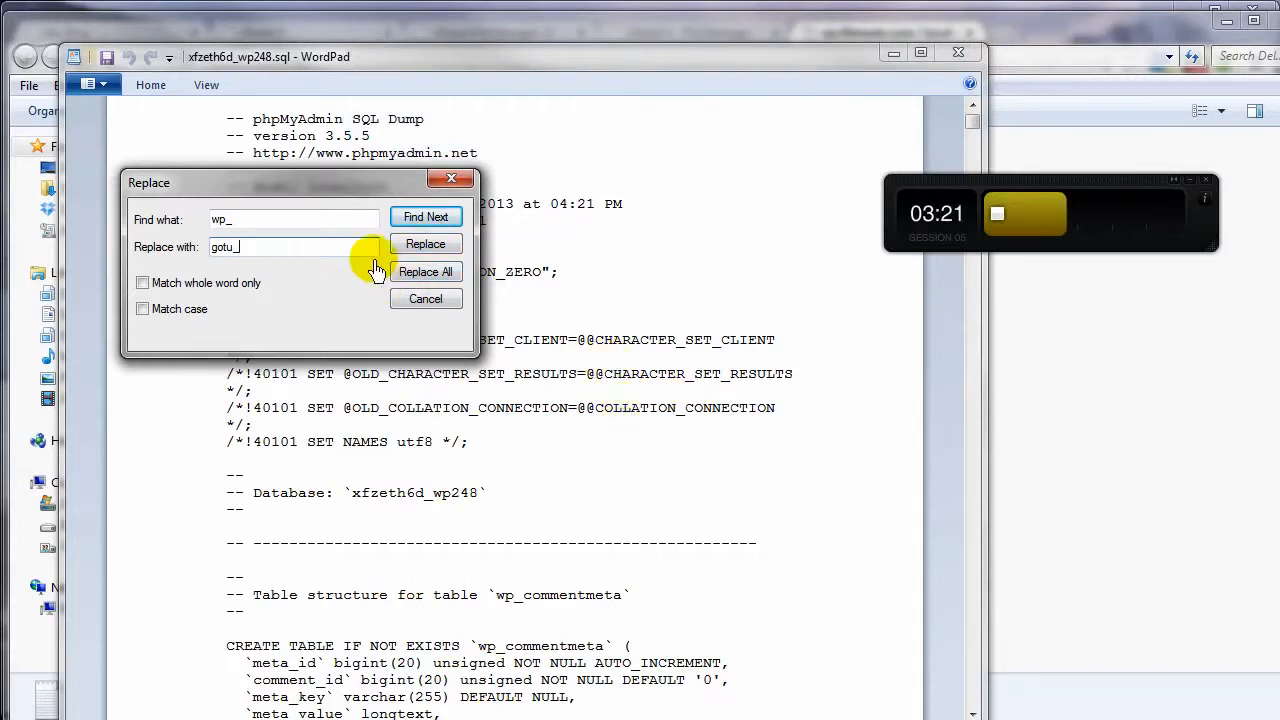
click(425, 271)
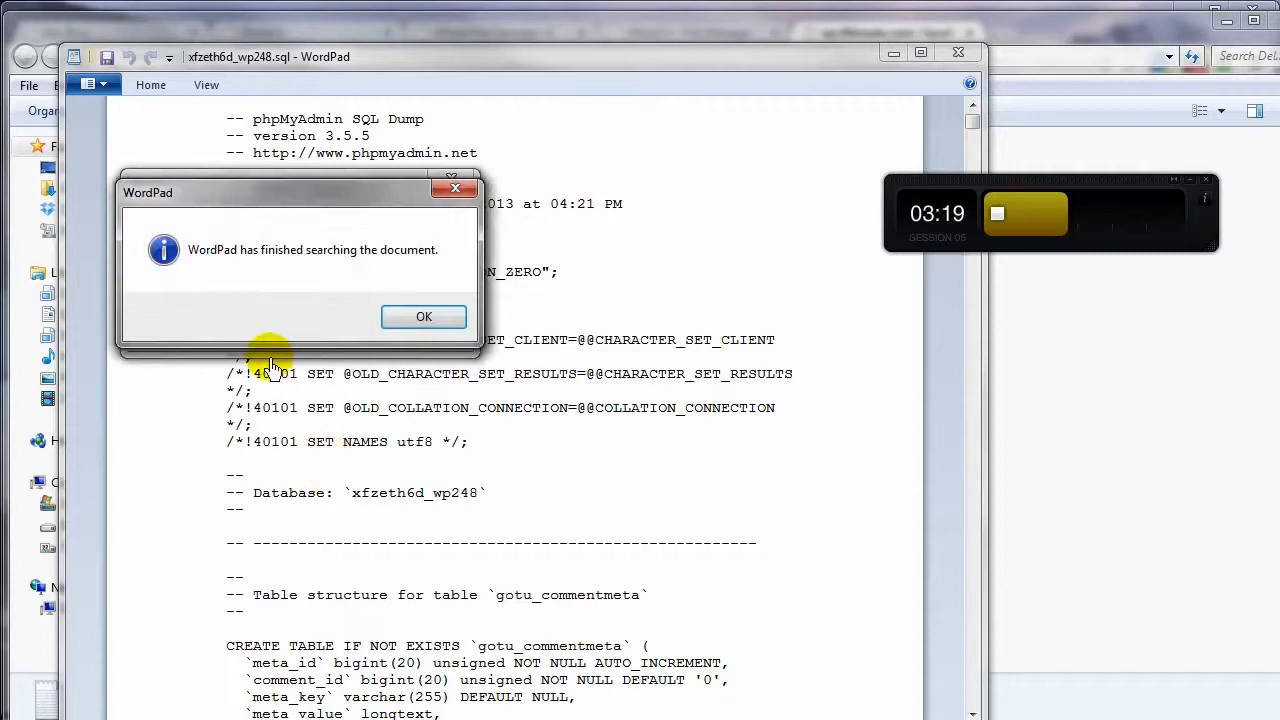
click(425, 312)
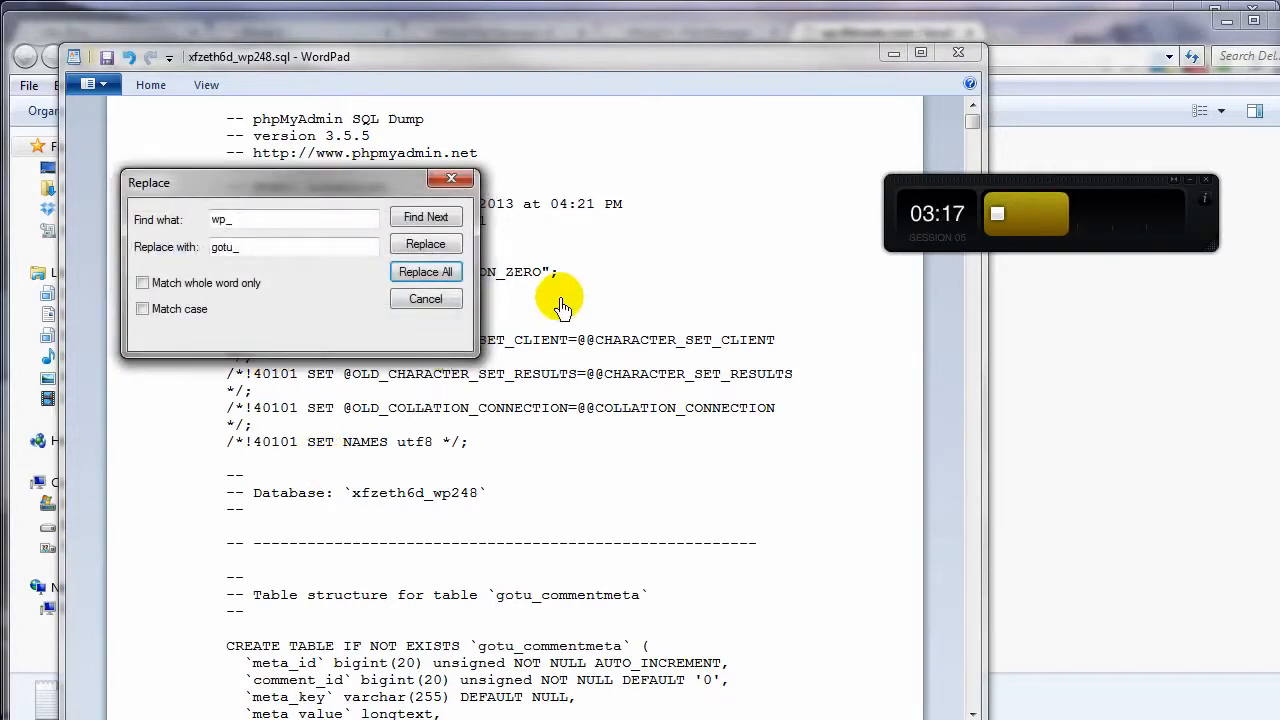
click(425, 300)
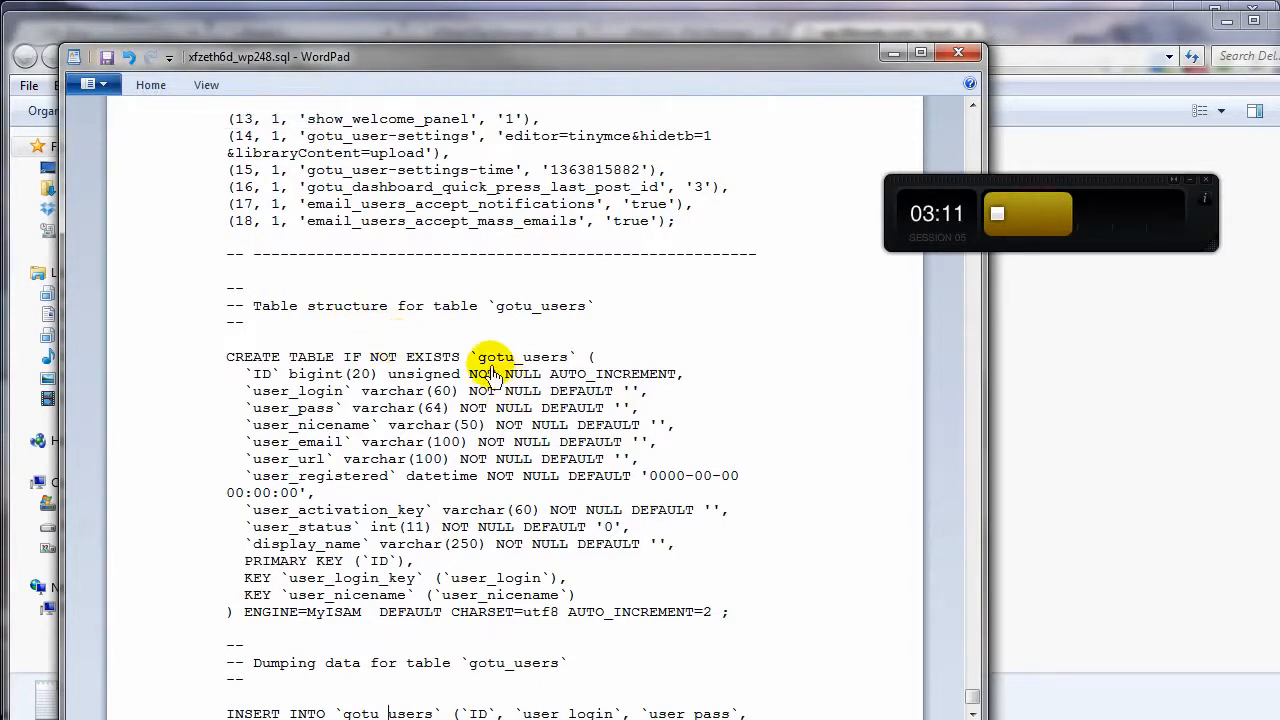
Step: Check the renamed gotu_users table, then save and close the dump
drag(480, 362, 513, 364)
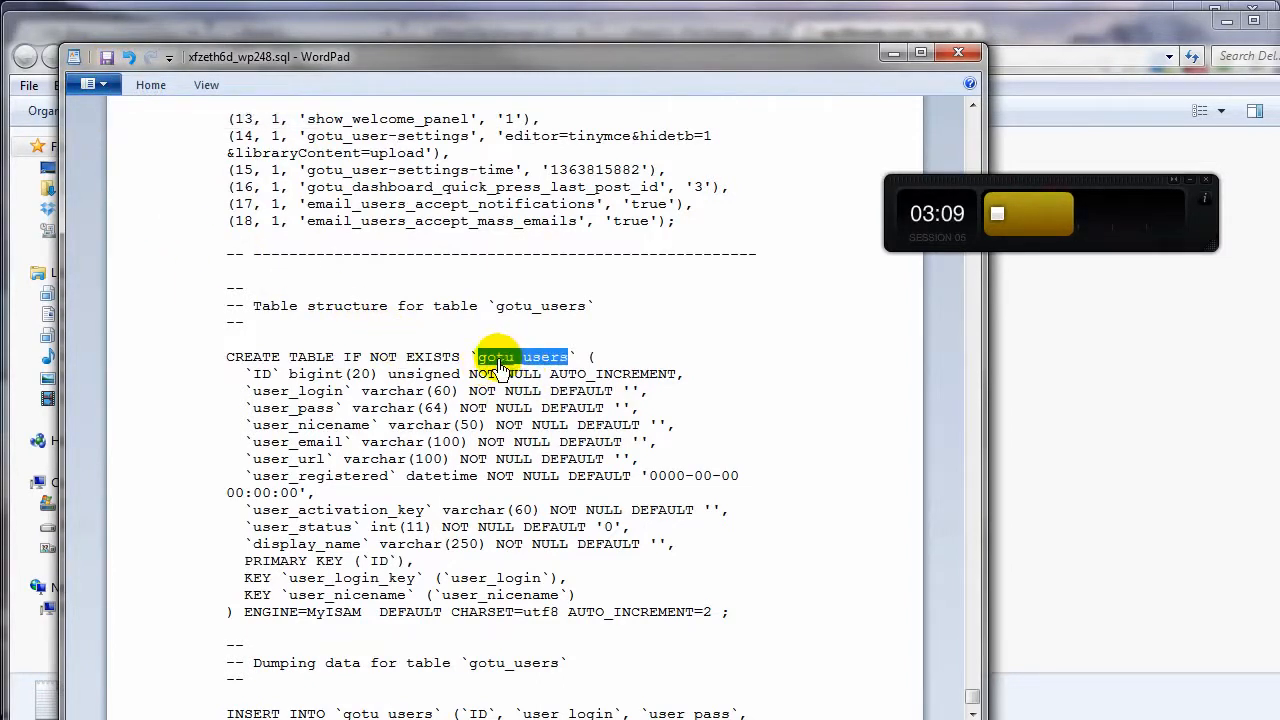
click(107, 61)
click(957, 58)
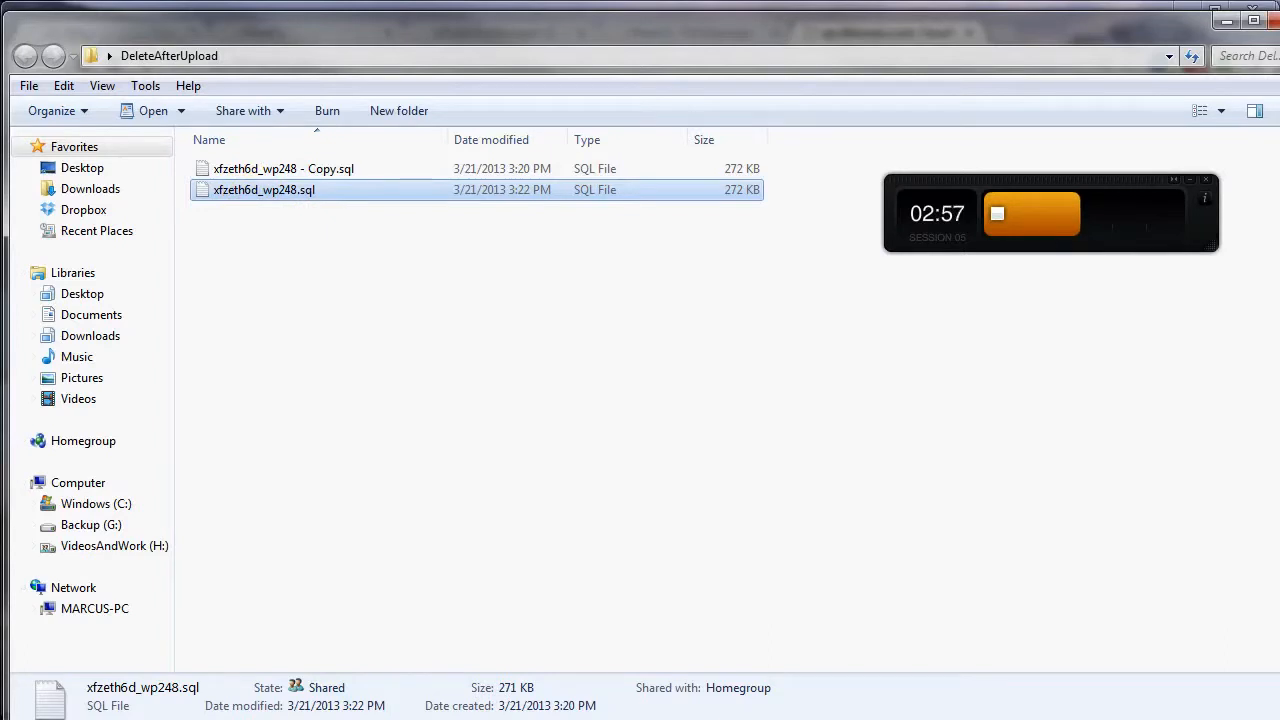
Step: Select all 13 wp_ tables in xfzeth6d_wp248 and drop them
click(1224, 24)
click(350, 96)
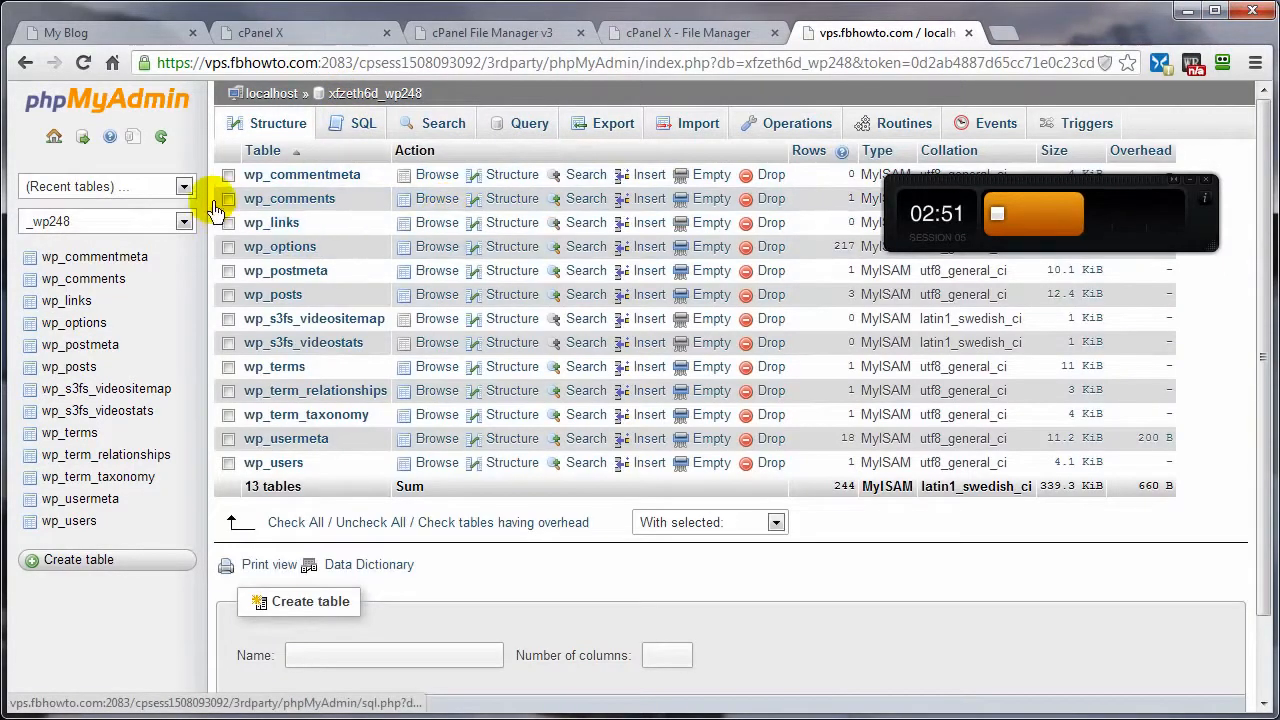
click(287, 518)
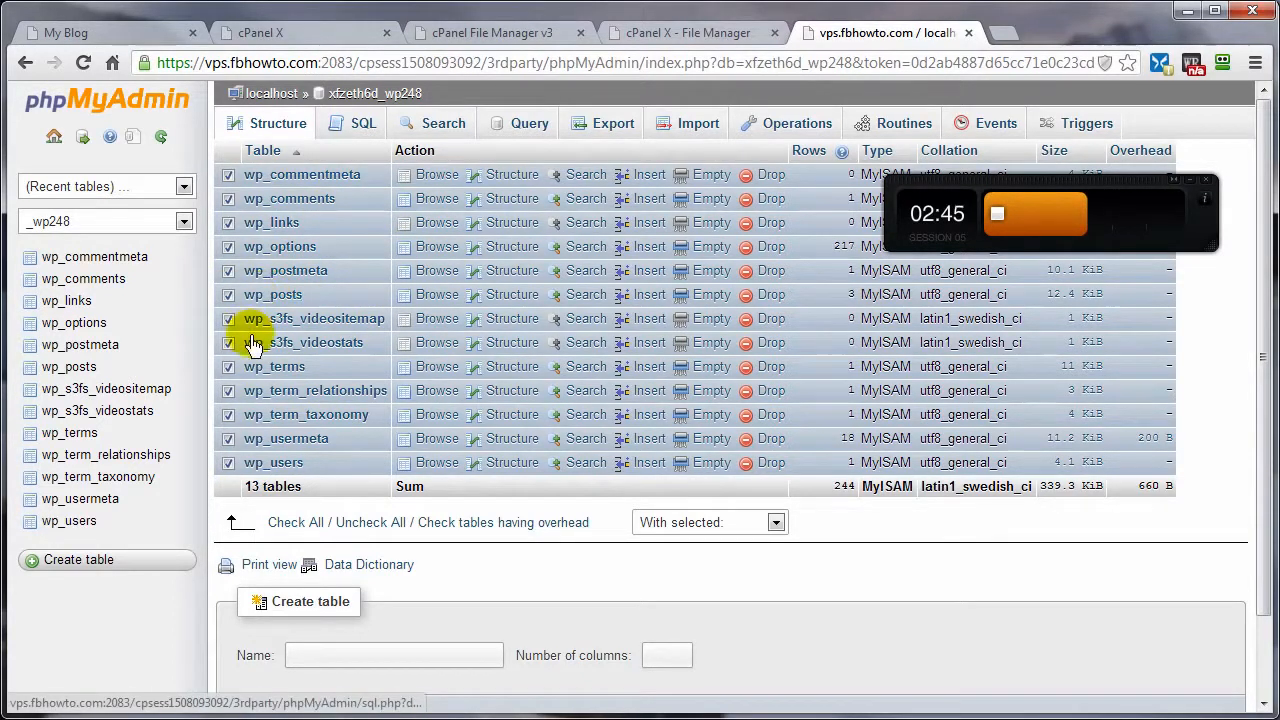
click(776, 521)
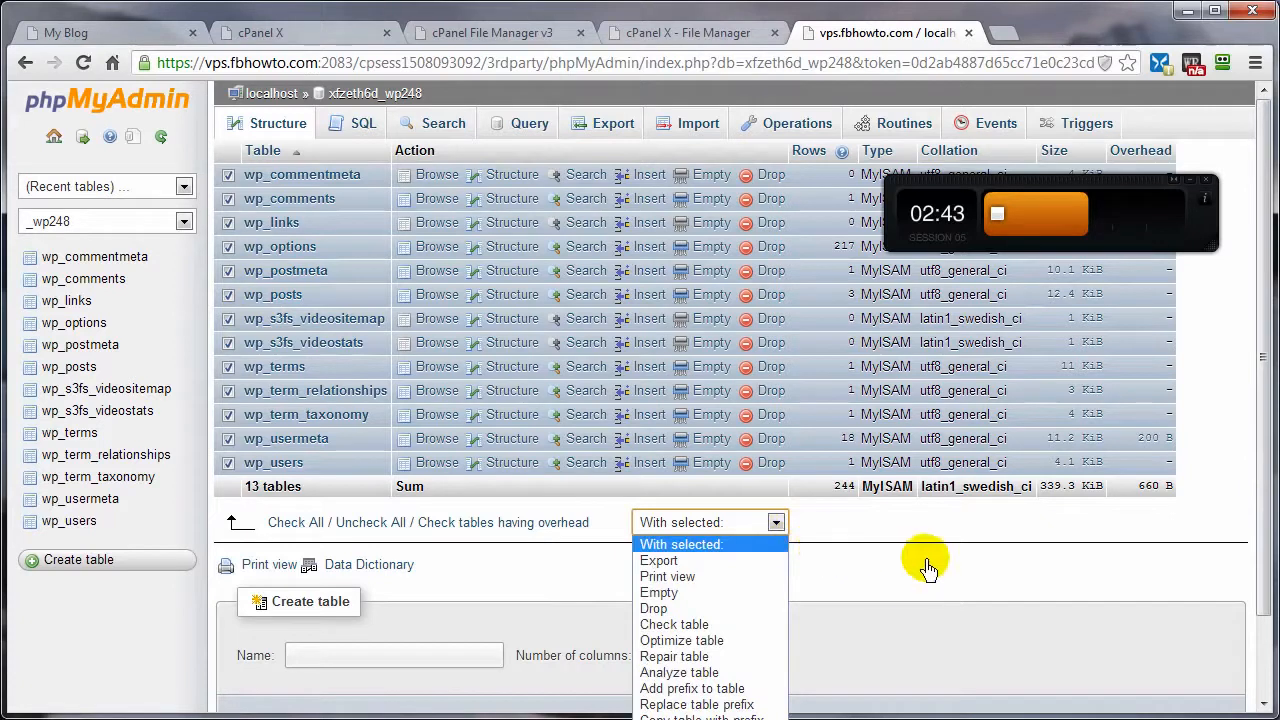
click(653, 608)
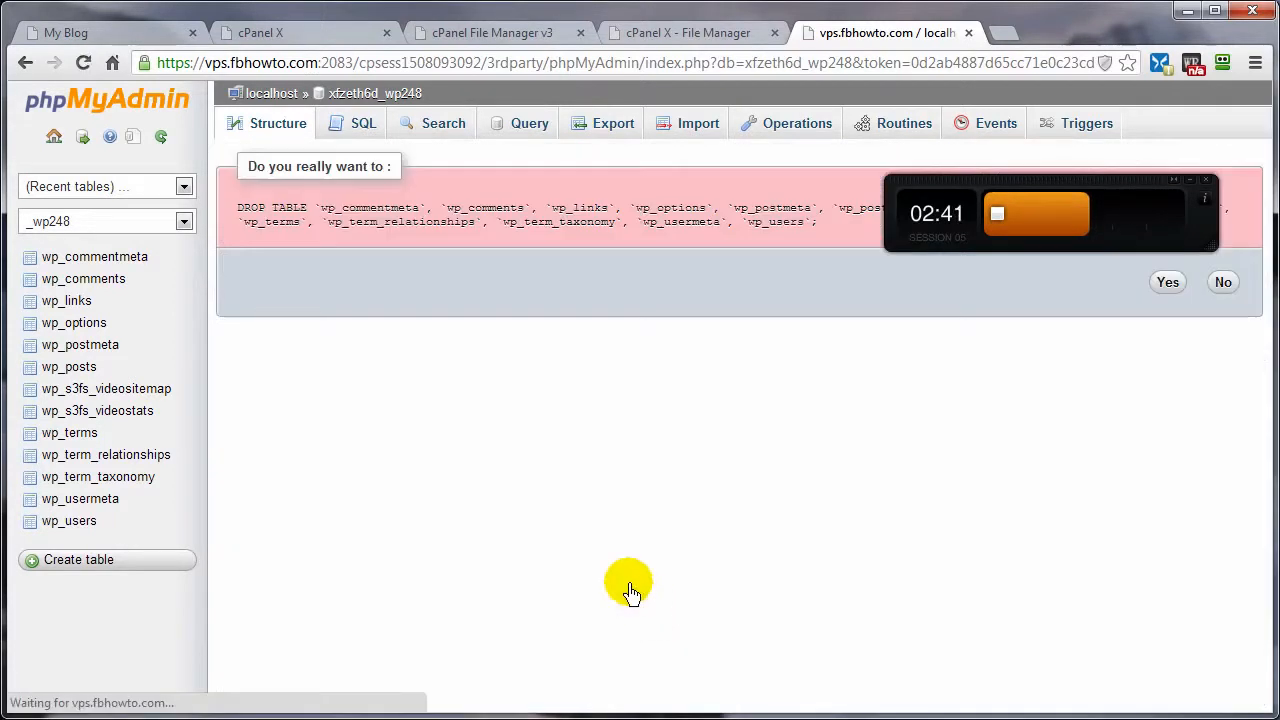
click(1170, 285)
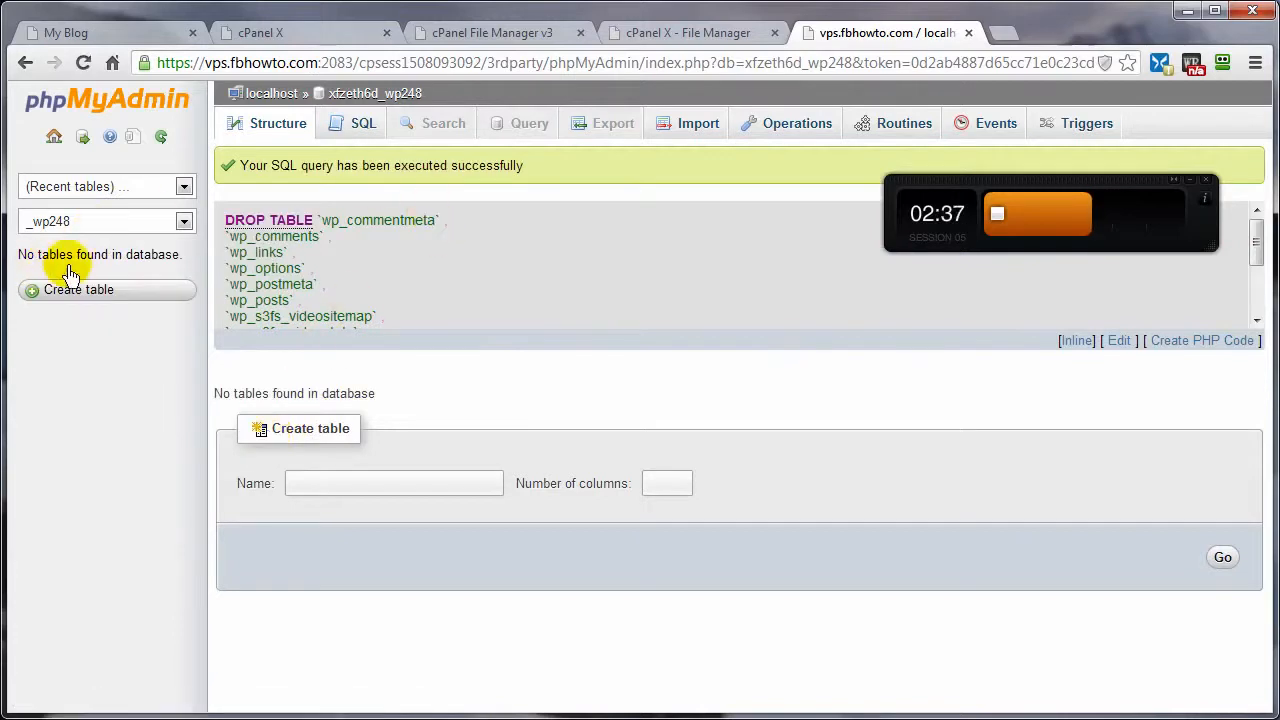
click(700, 125)
Step: Import the edited xfzeth6d_wp248.sql, rebuilding the database with 13 gotu_ tables
click(392, 330)
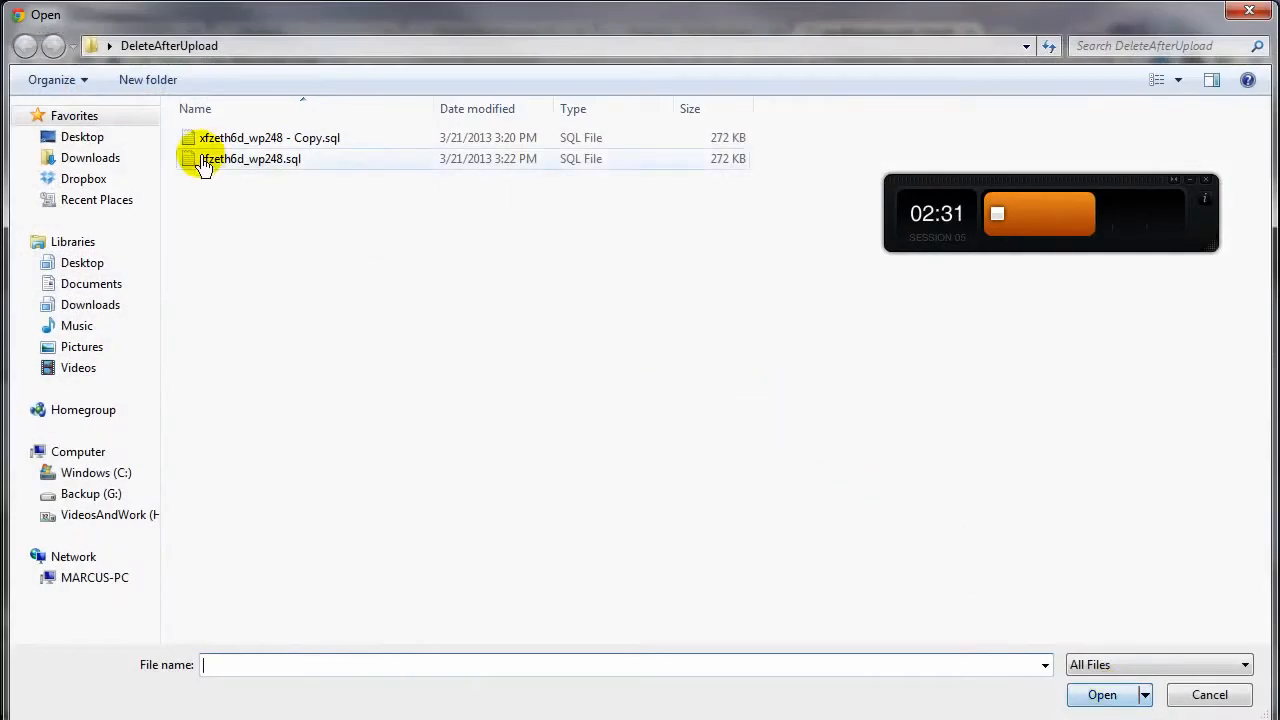
double_click(205, 162)
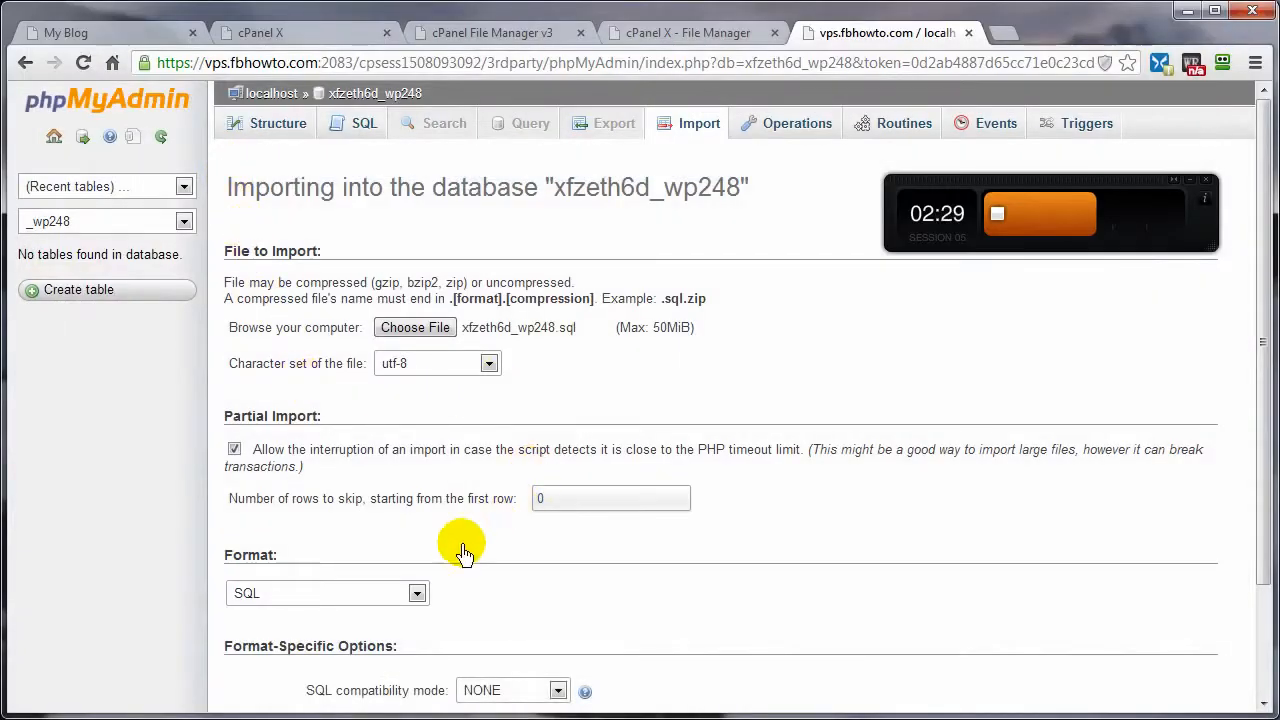
scroll(462, 553, down, 3)
click(261, 650)
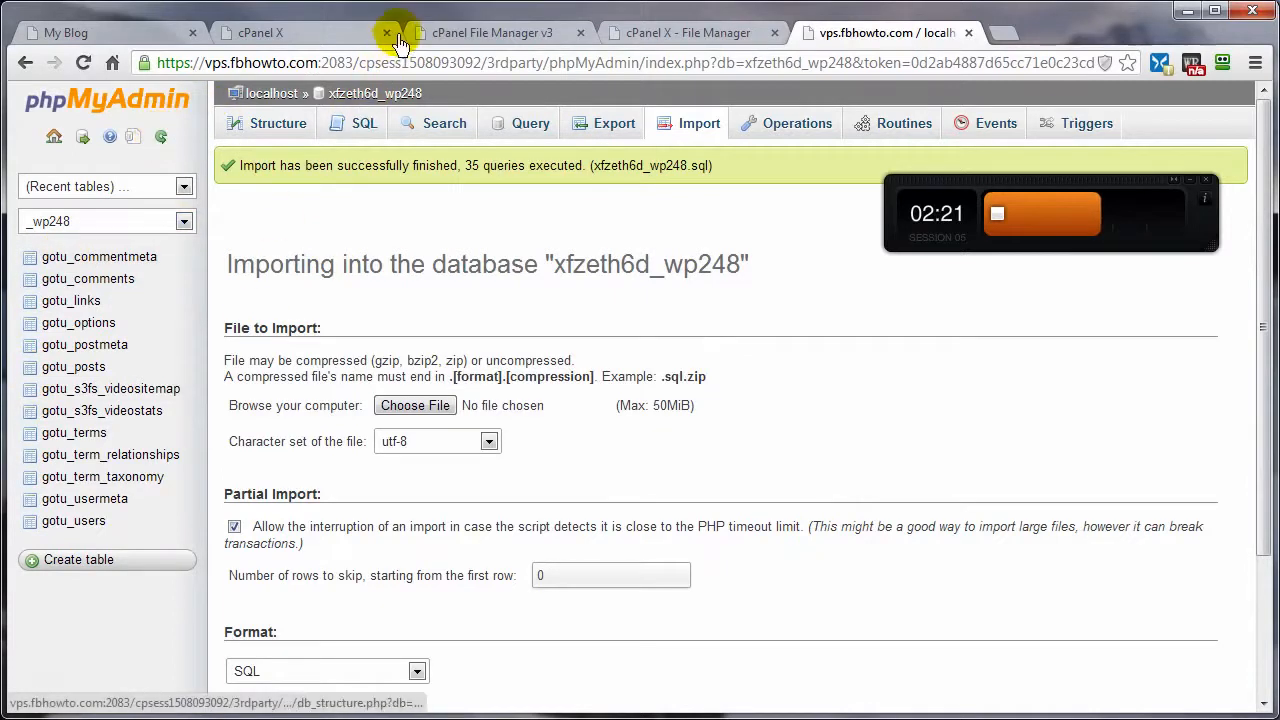
click(491, 34)
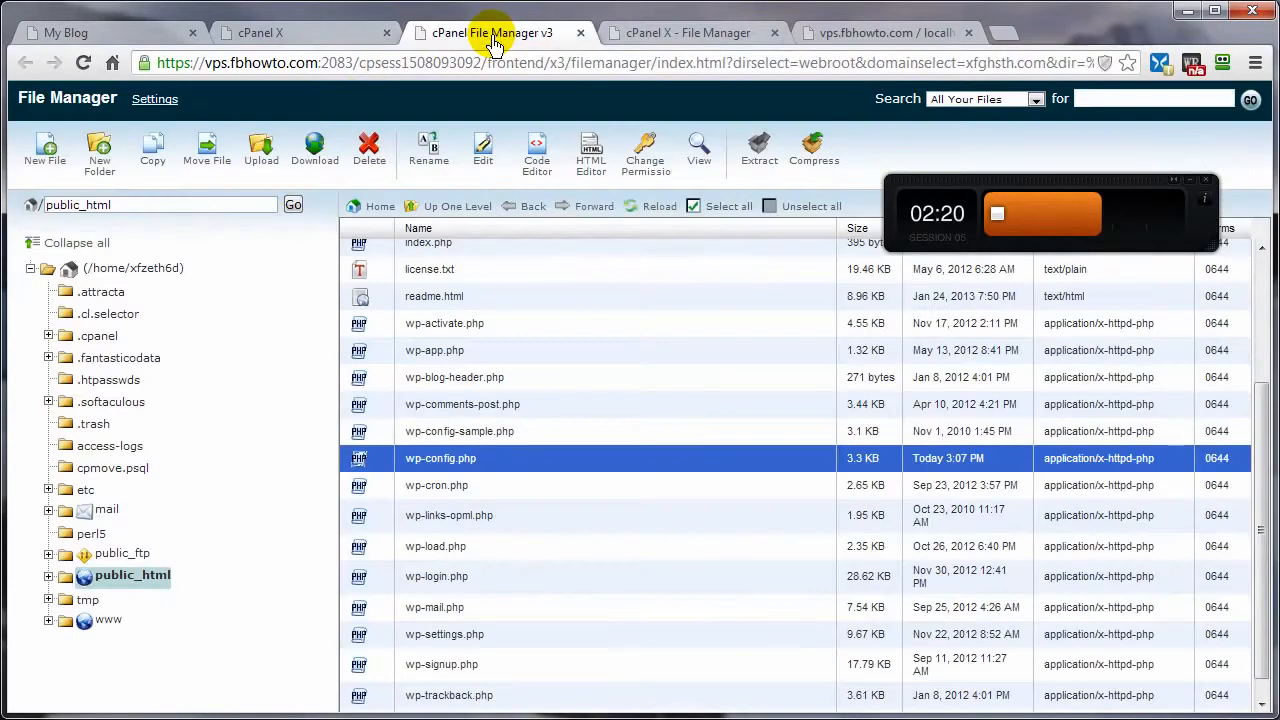
Step: Save the wp-config.php edits so $table_prefix reads 'gotu_'
click(663, 40)
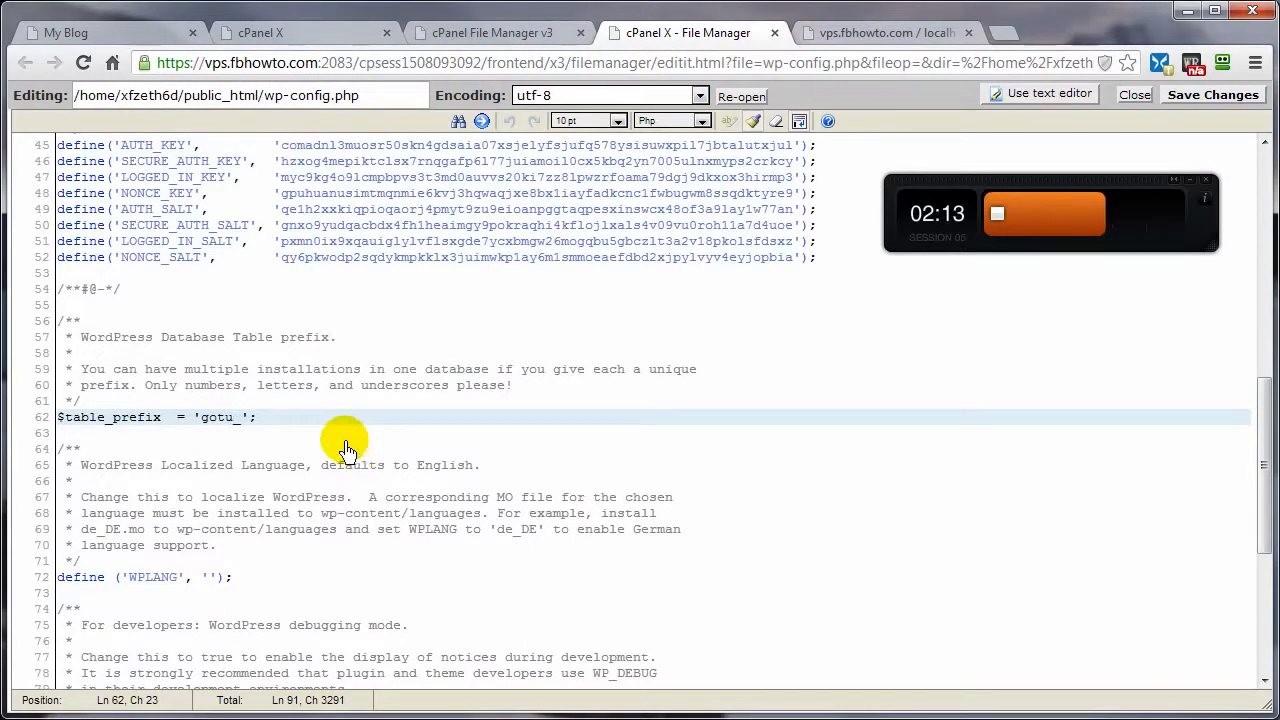
click(1182, 96)
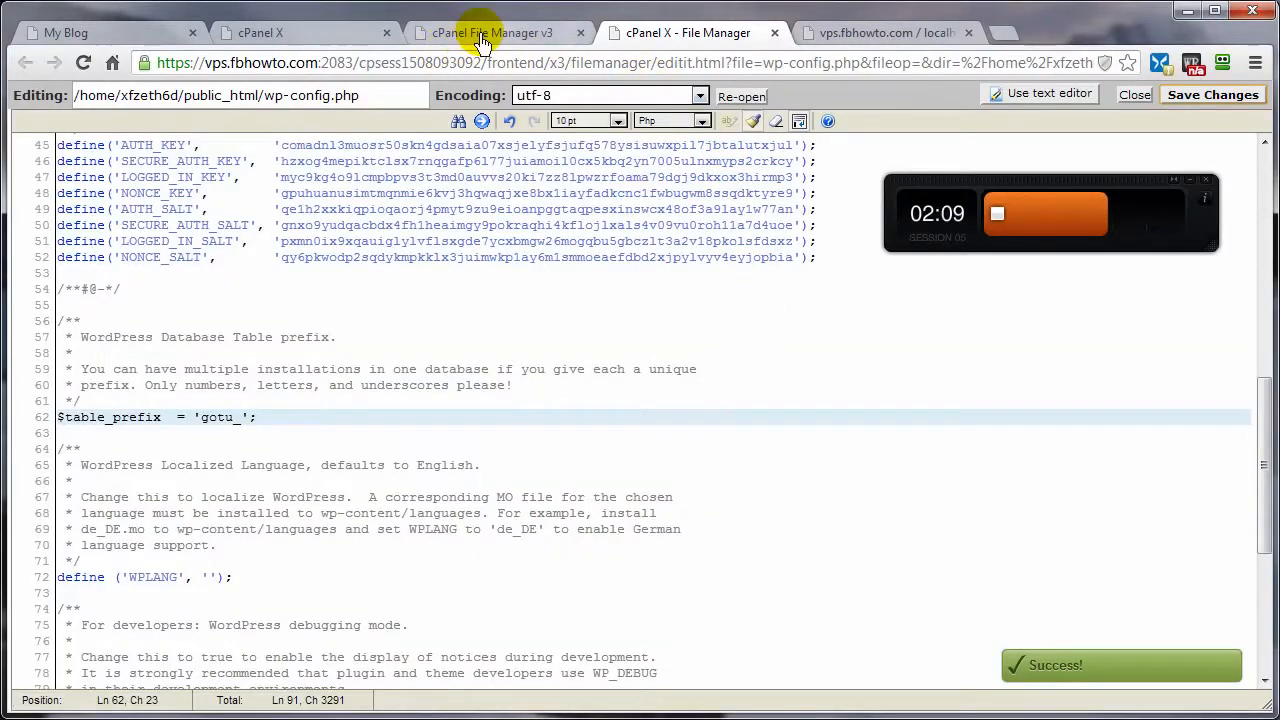
click(91, 40)
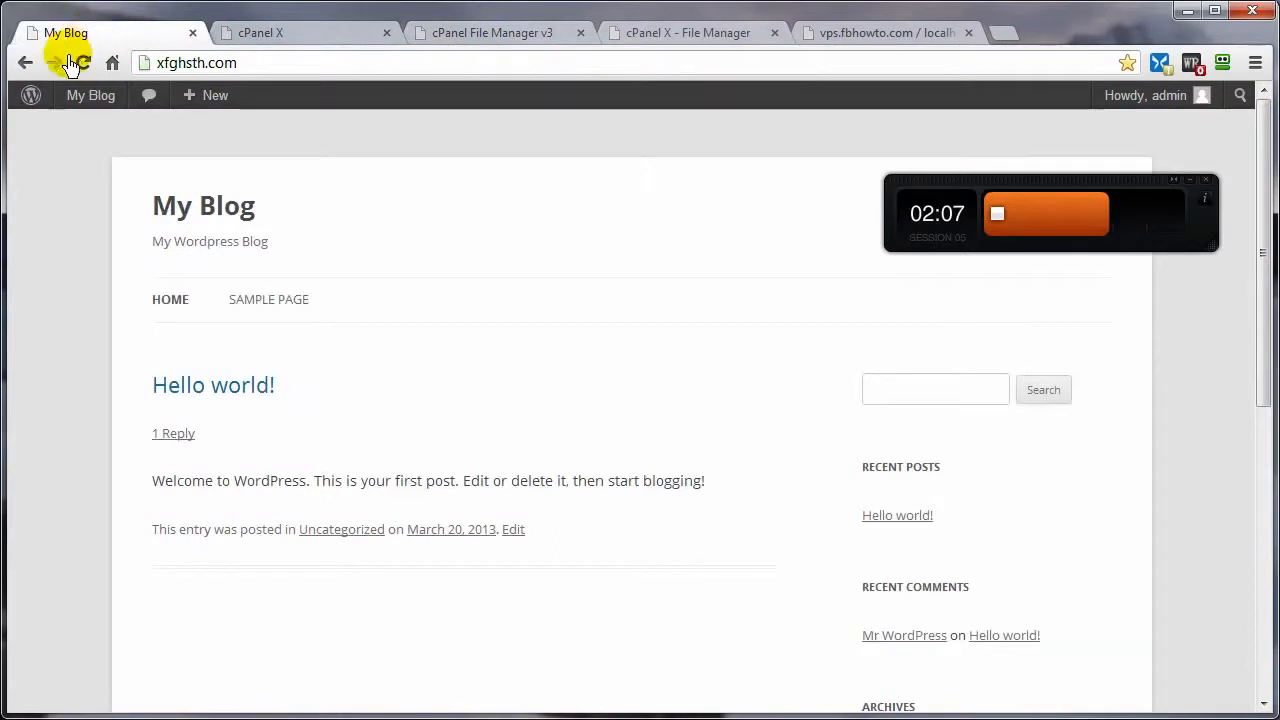
Step: Reload the My Blog site and open its Sample Page to confirm it still works
click(84, 68)
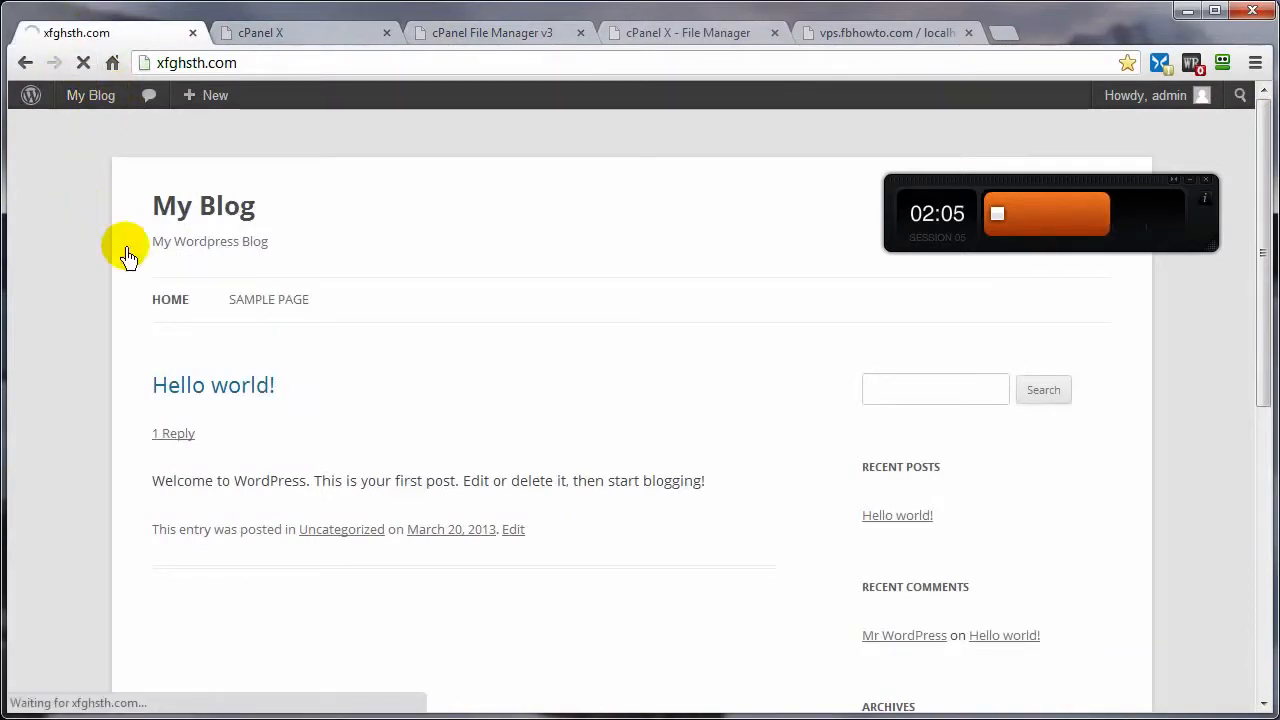
click(267, 302)
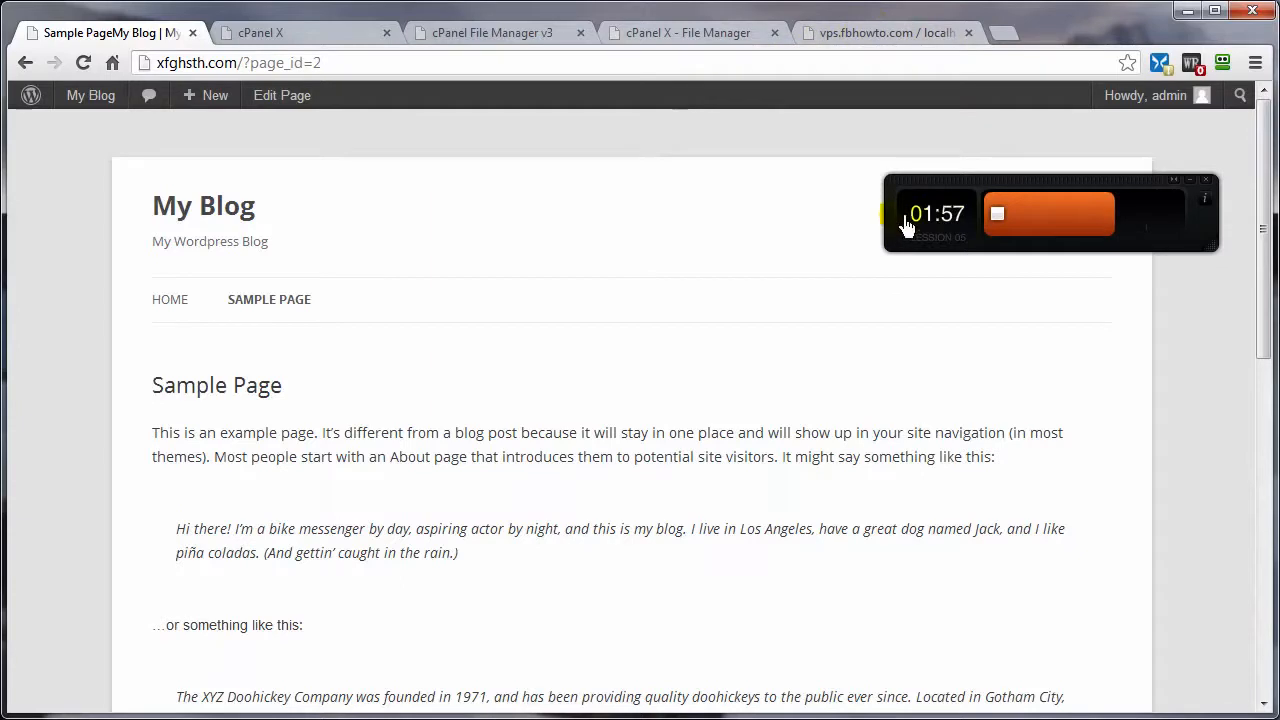
click(870, 42)
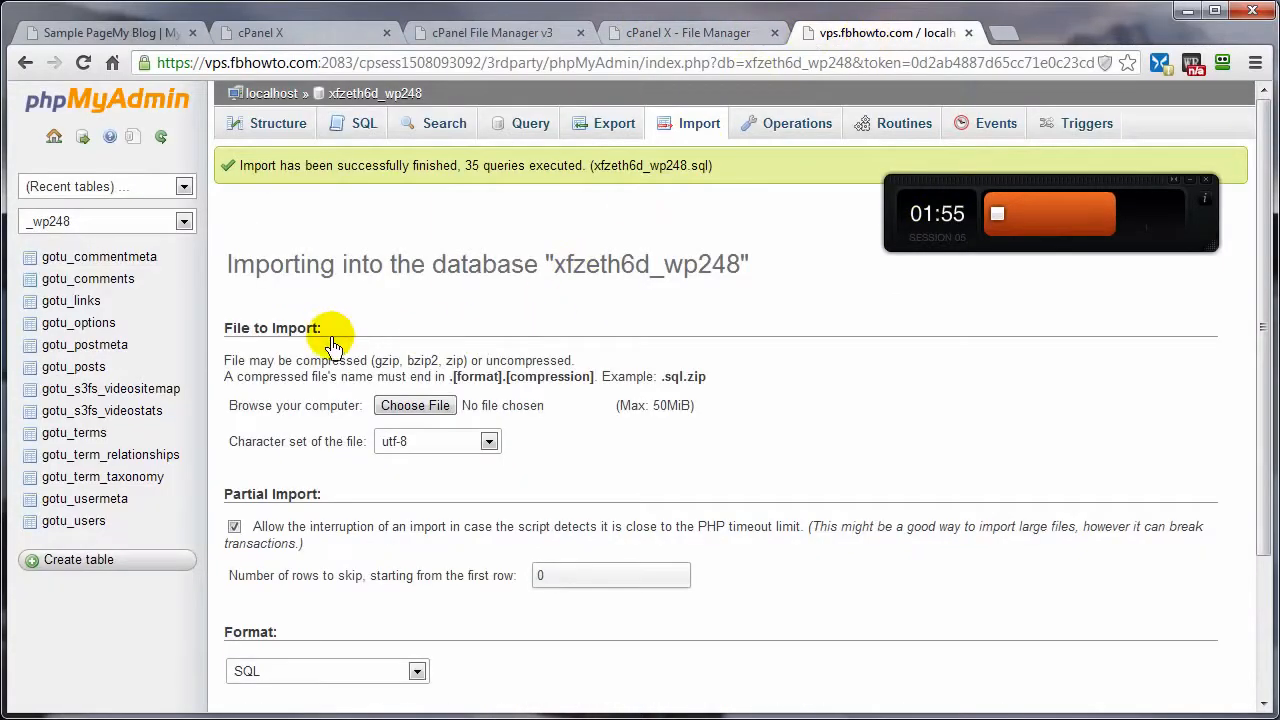
Step: Select all 13 tables and choose 'Replace table prefix' for them
click(365, 95)
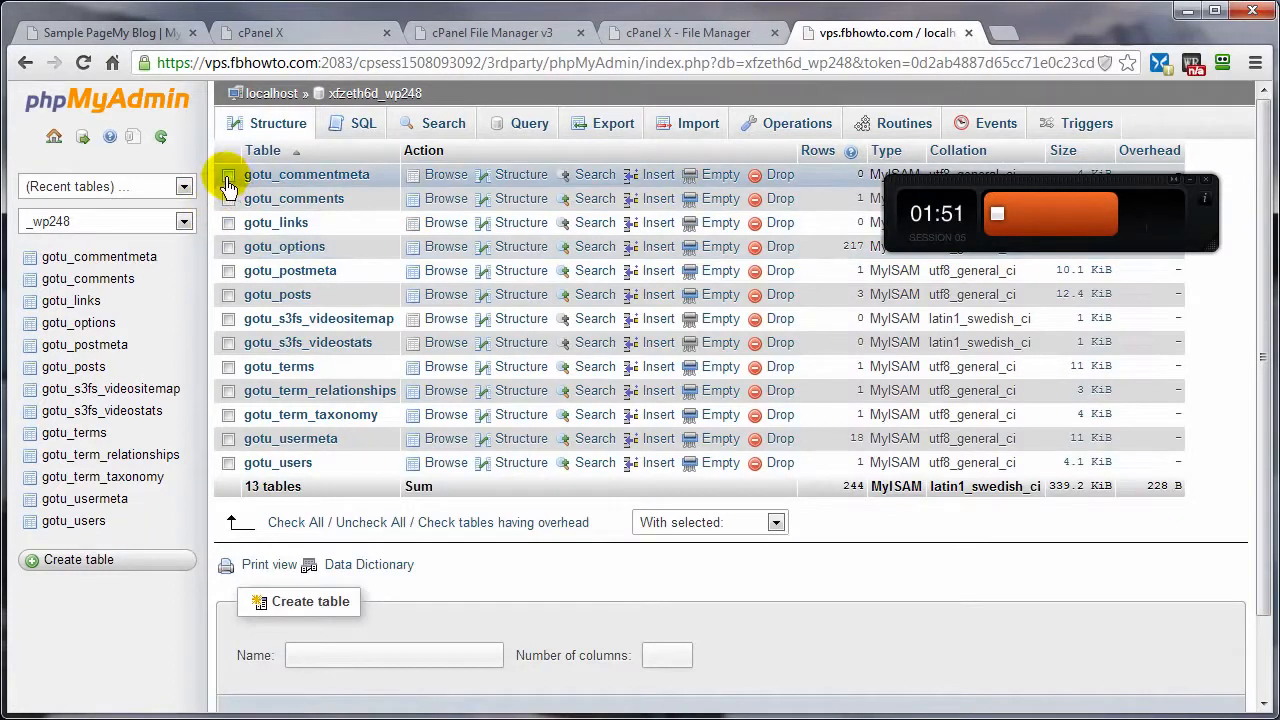
click(295, 522)
scroll(905, 568, down, 2)
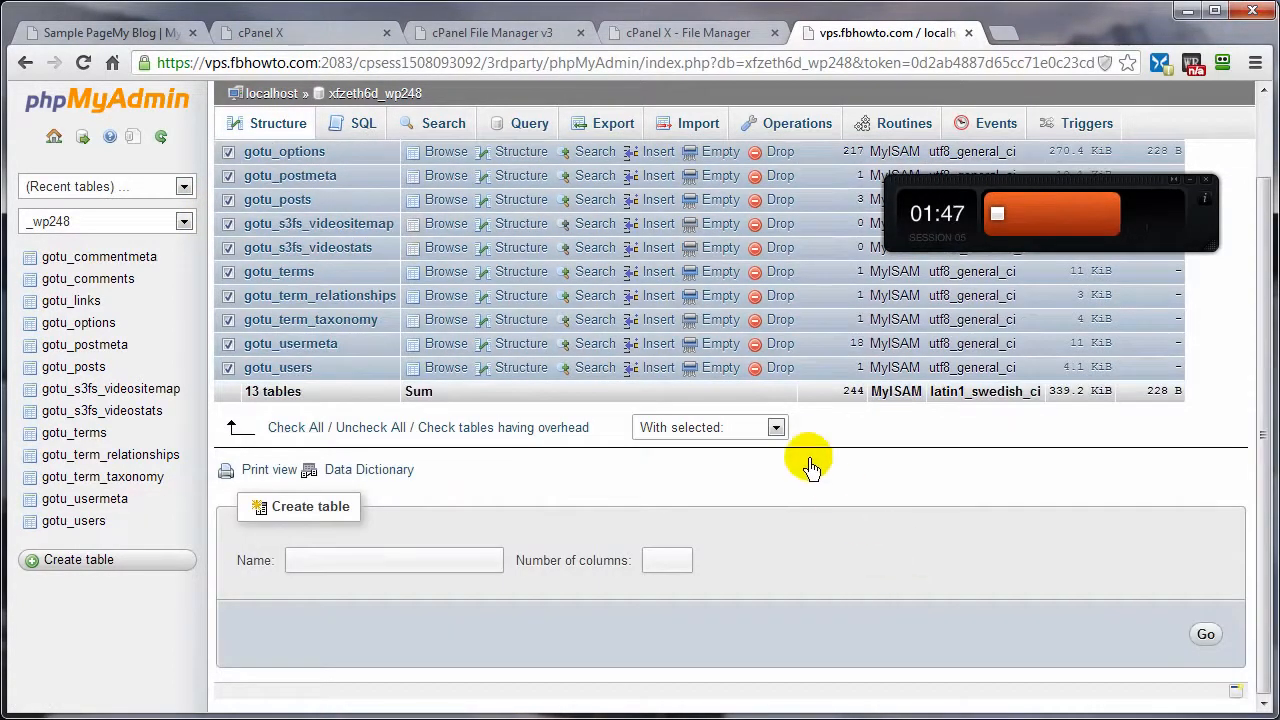
click(776, 427)
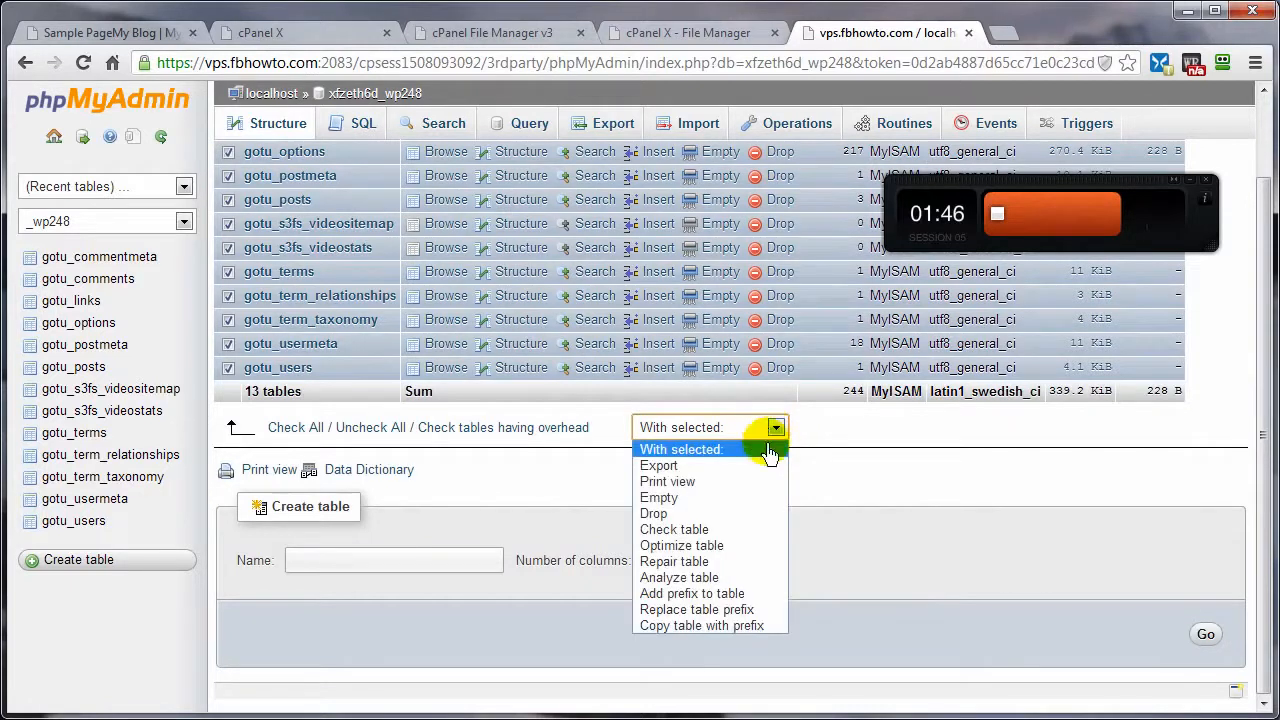
click(684, 611)
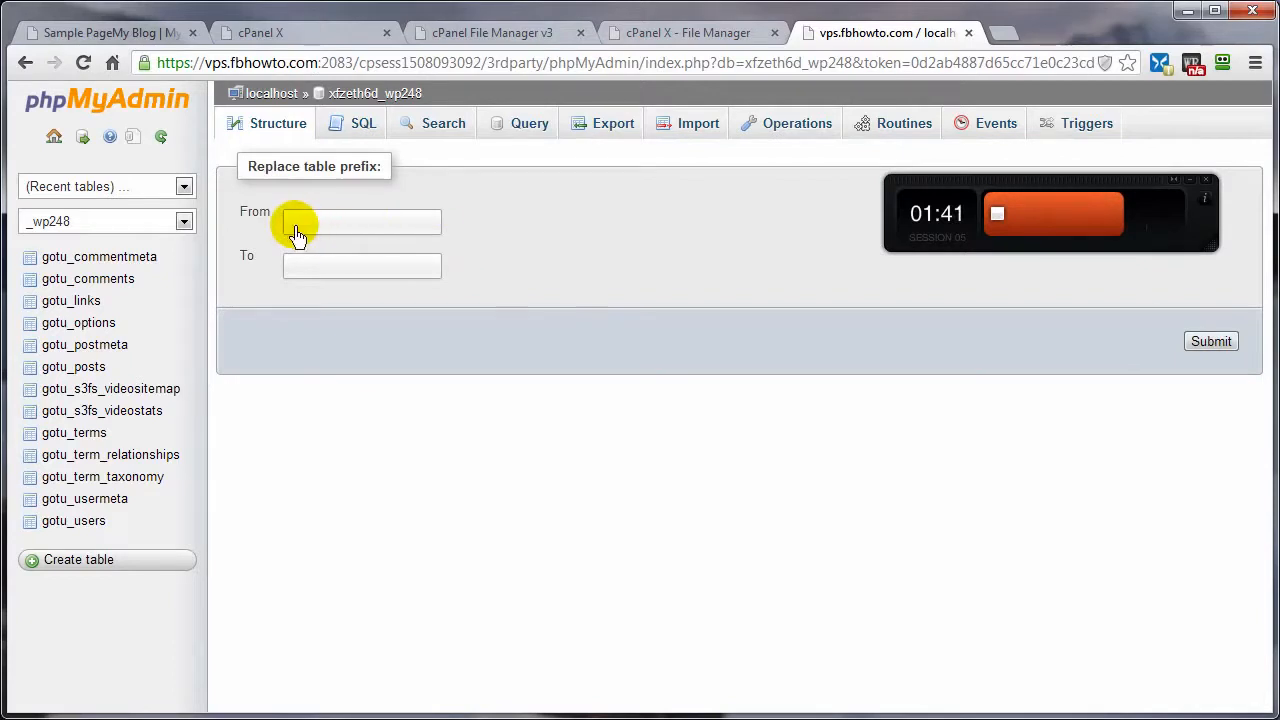
Step: Replace the table prefix gotu_ with wpt_ and refresh the table list
click(309, 228)
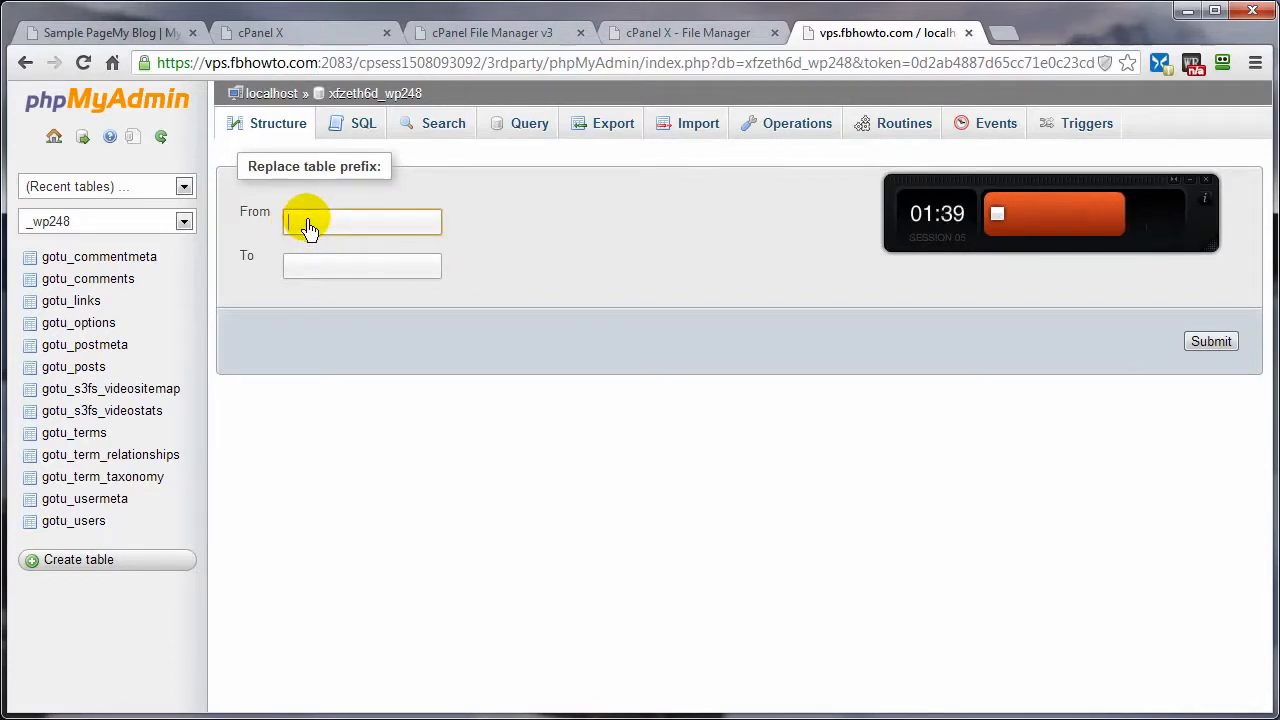
text(gotu)
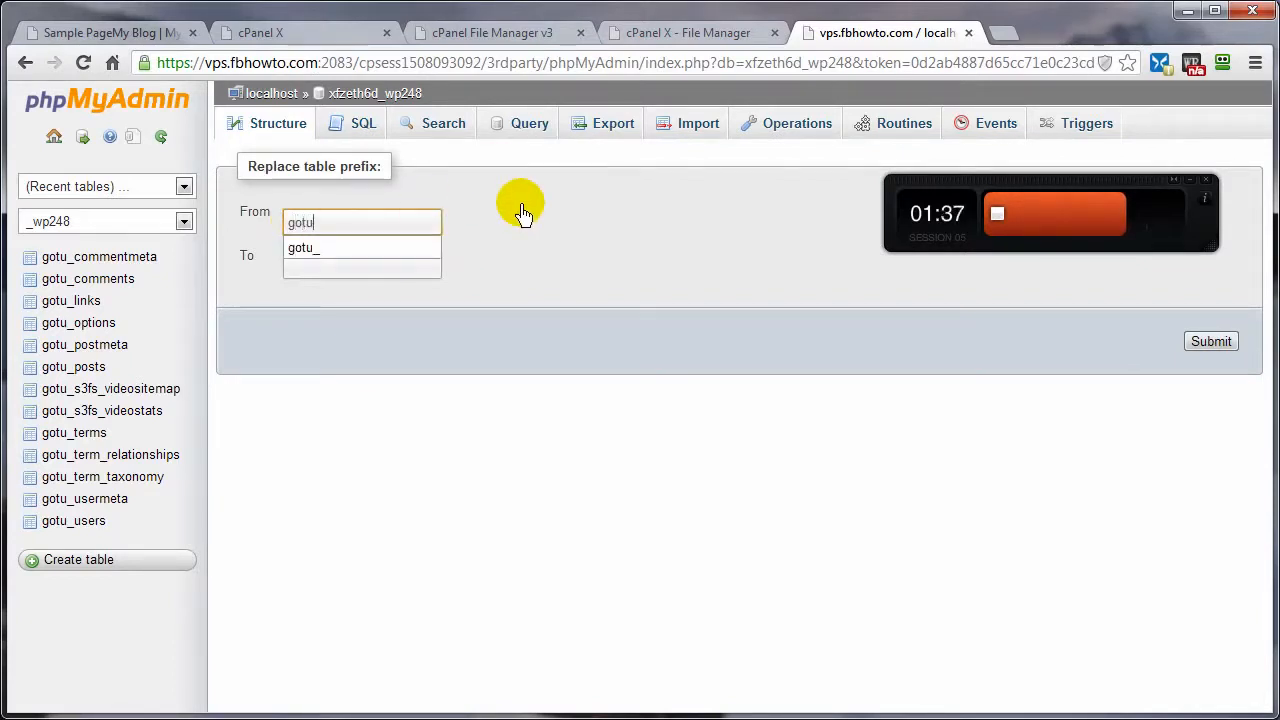
text(_)
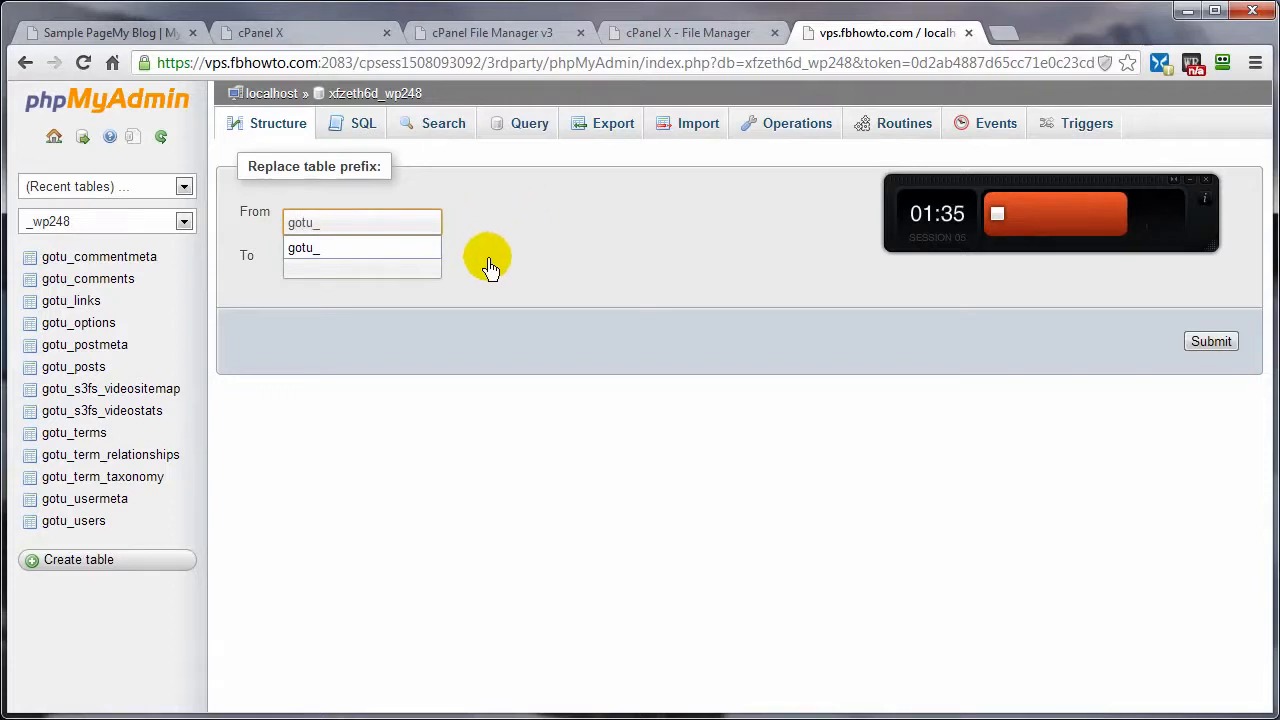
click(321, 250)
click(322, 270)
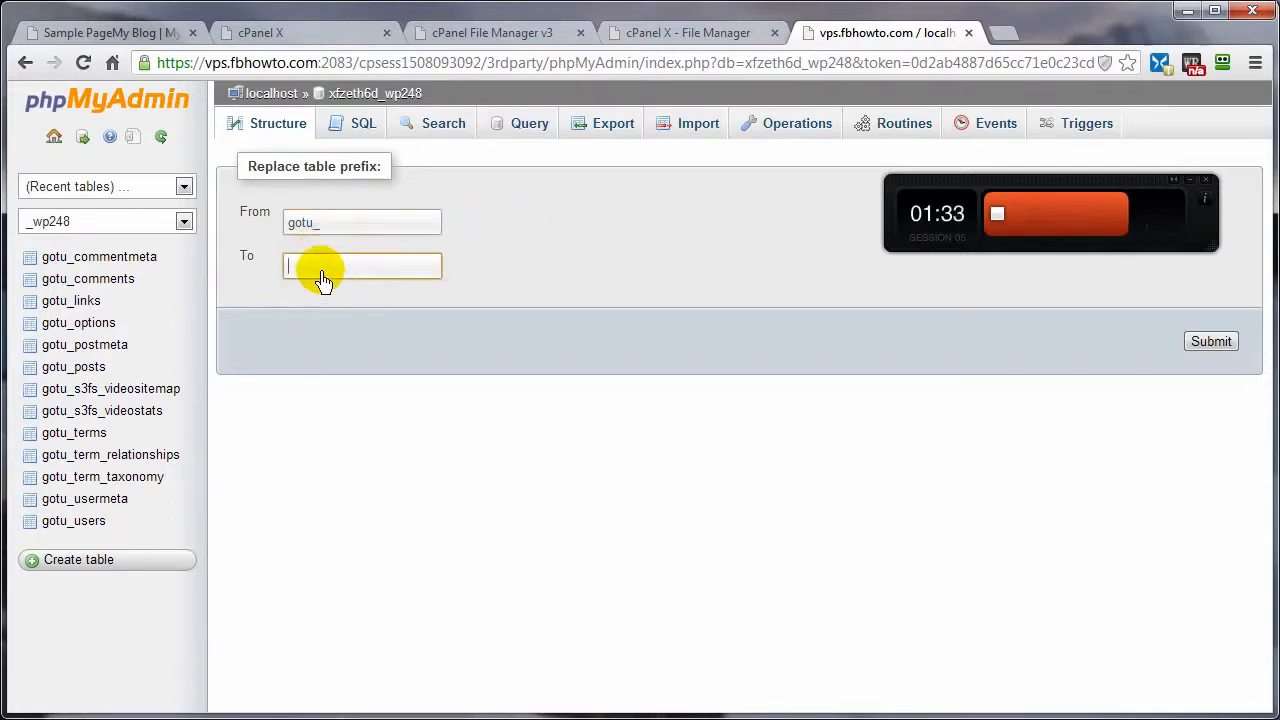
text(wp_)
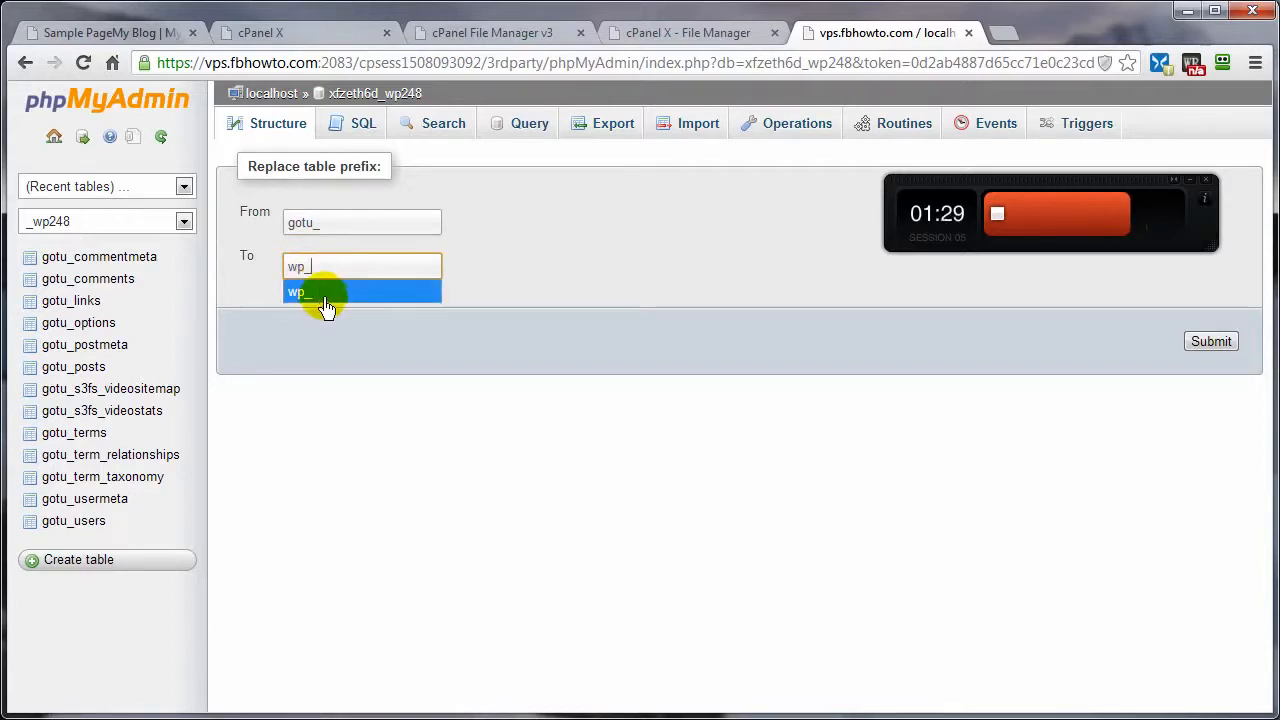
click(318, 291)
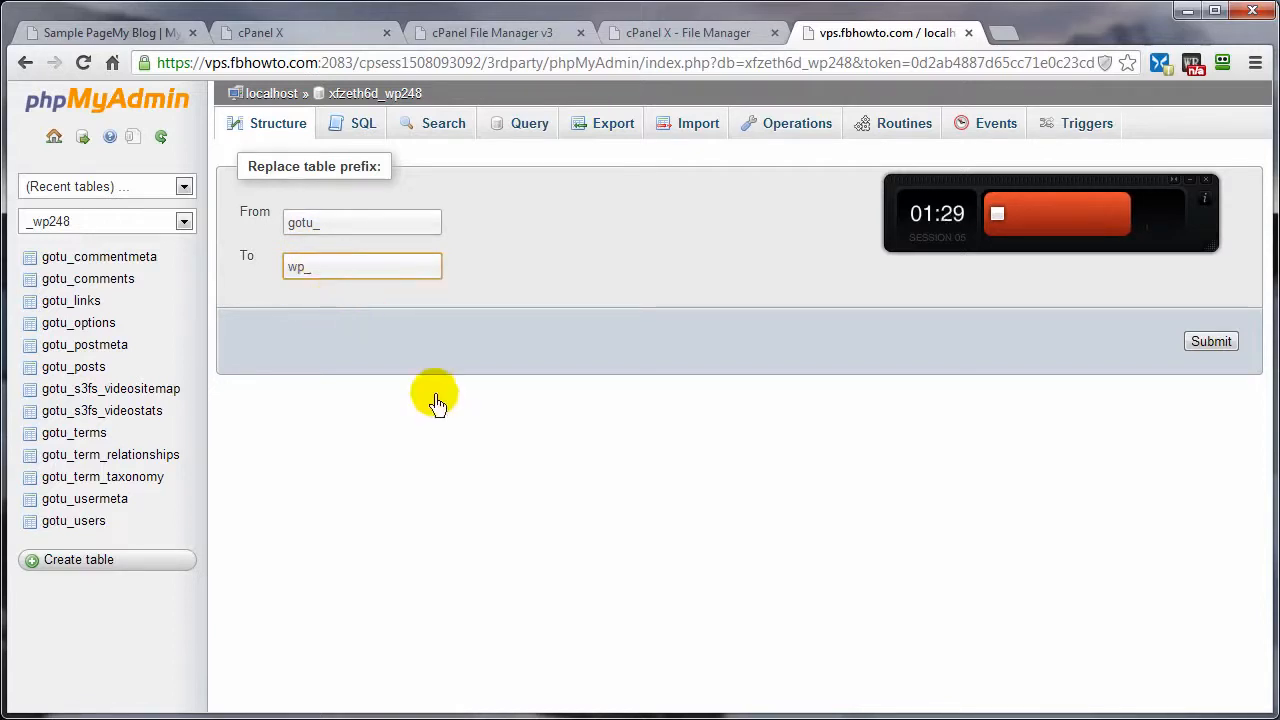
click(302, 278)
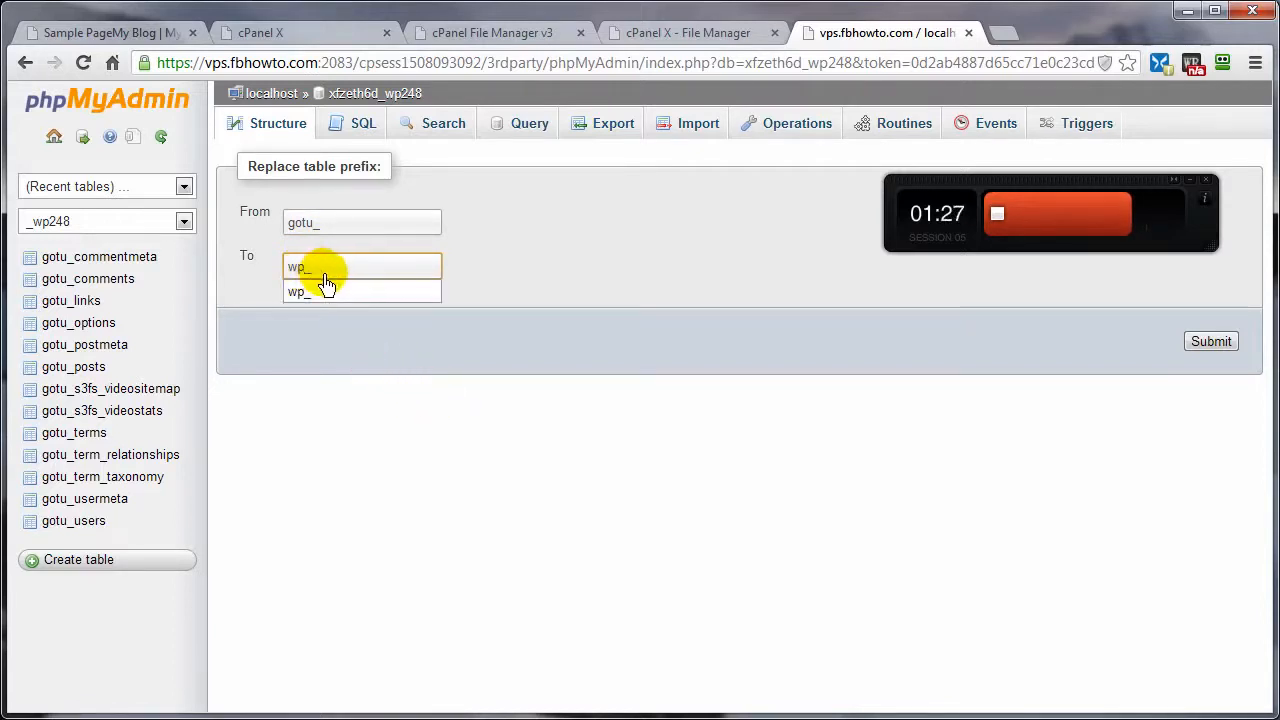
text(t)
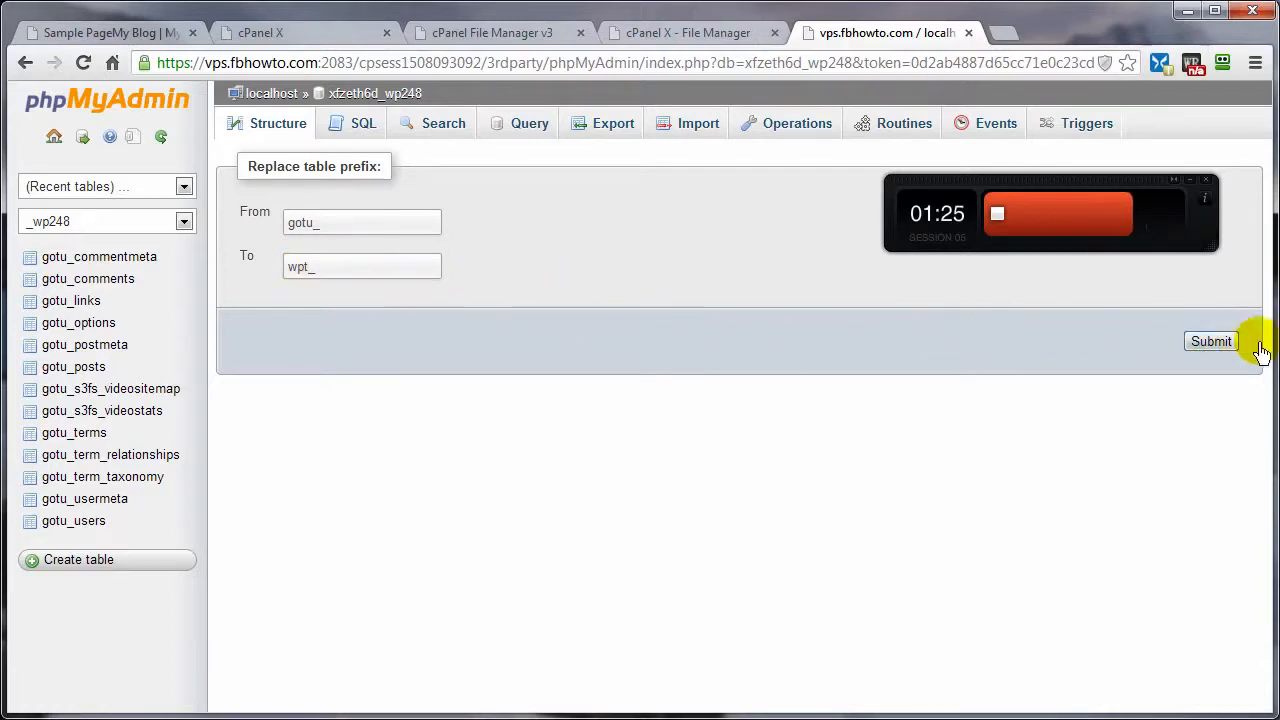
click(1207, 345)
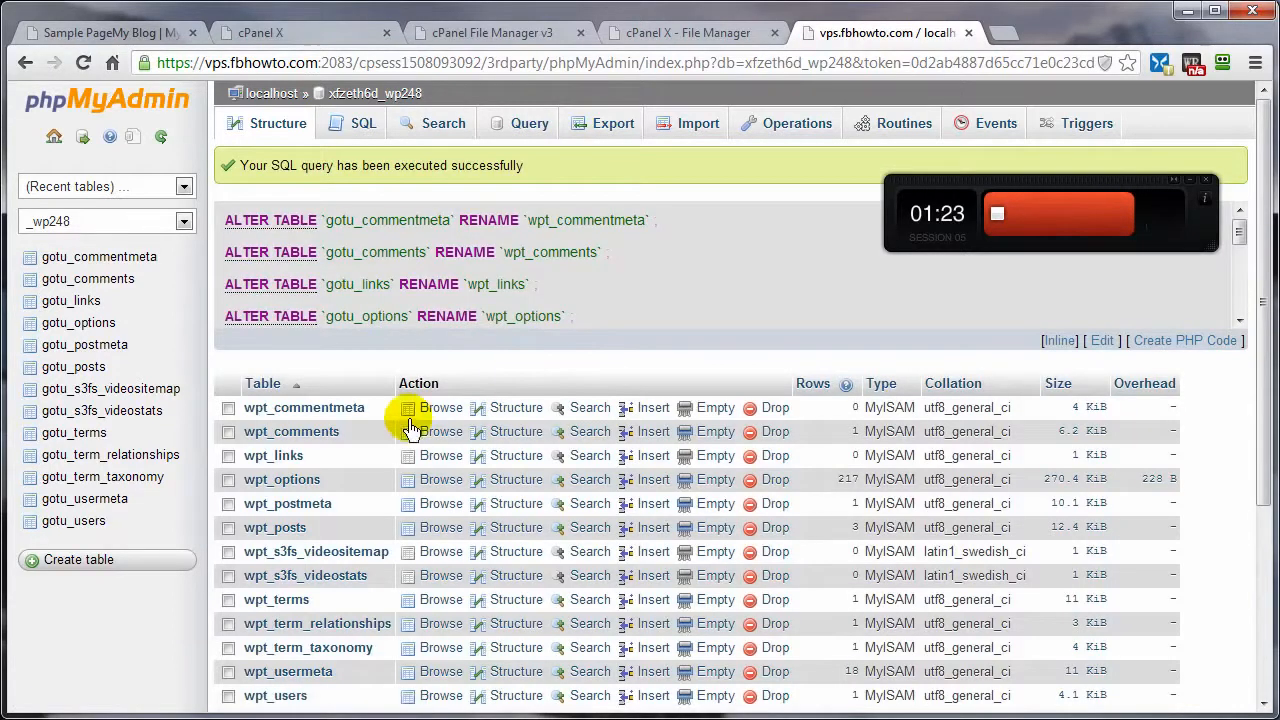
scroll(378, 438, down, 3)
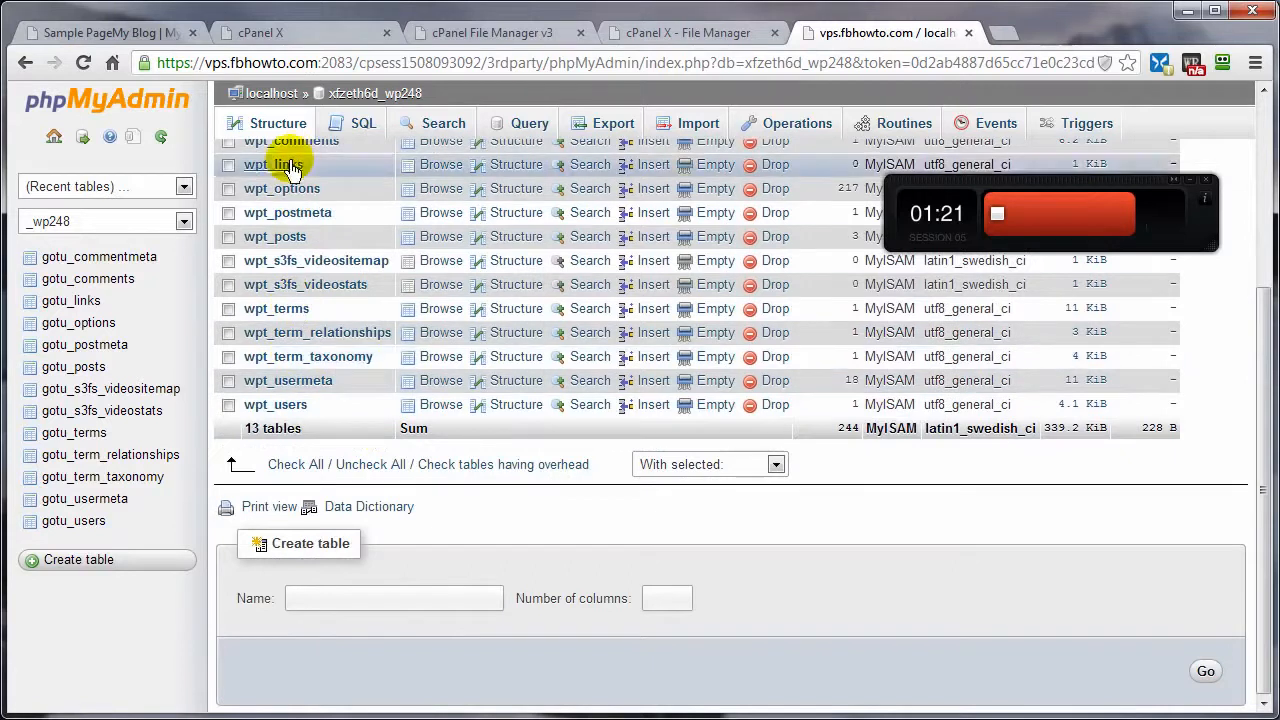
click(160, 136)
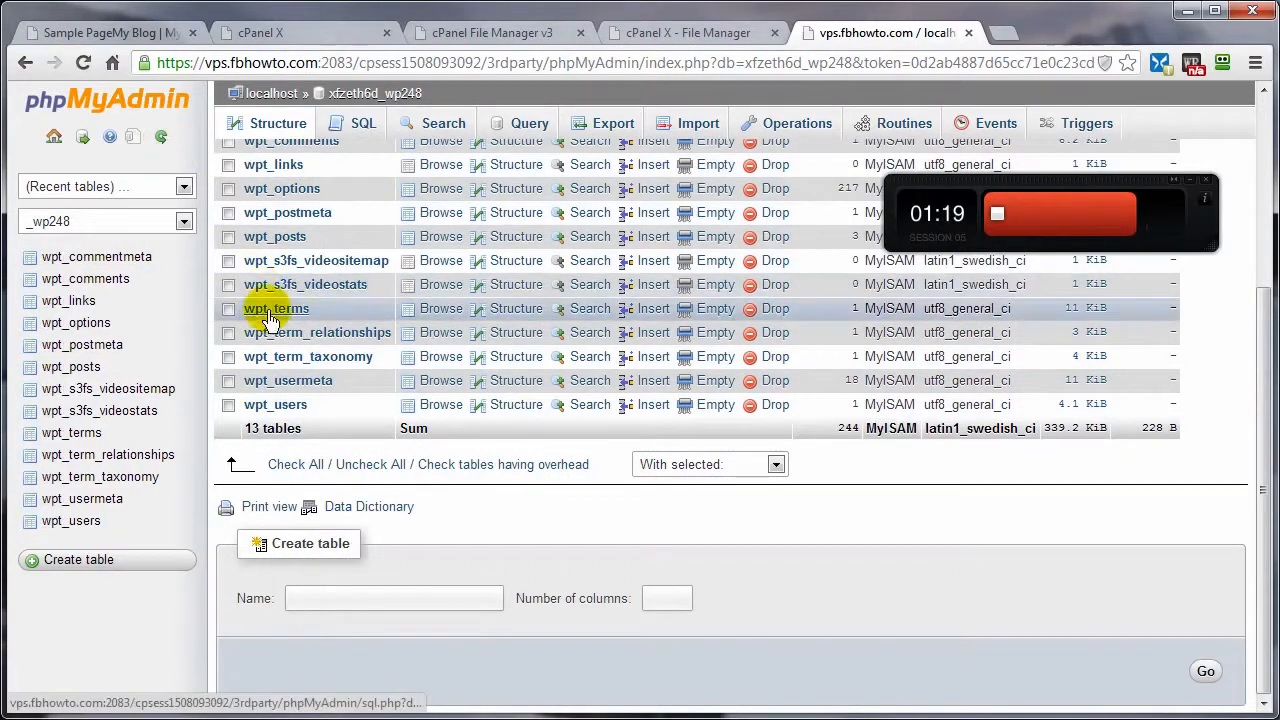
click(648, 33)
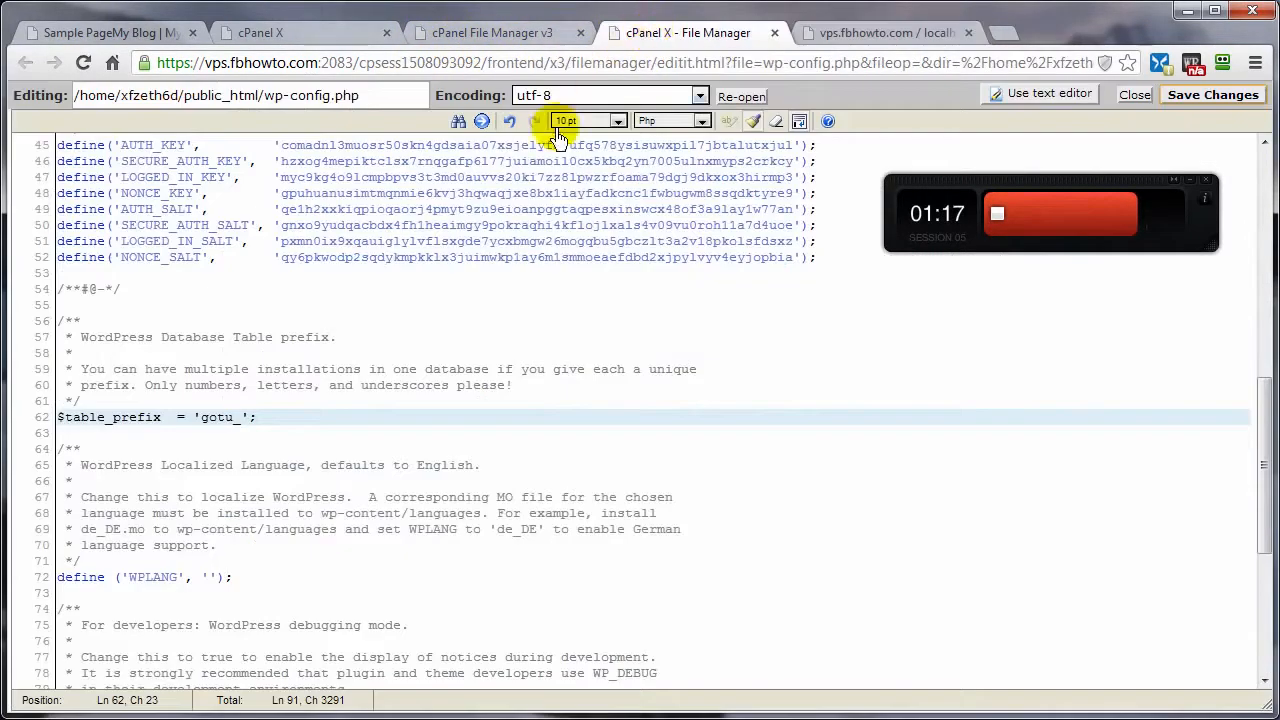
Step: Replace the gotu_ table prefix with wpt_ in wp-config.php and save the file
drag(201, 418, 232, 418)
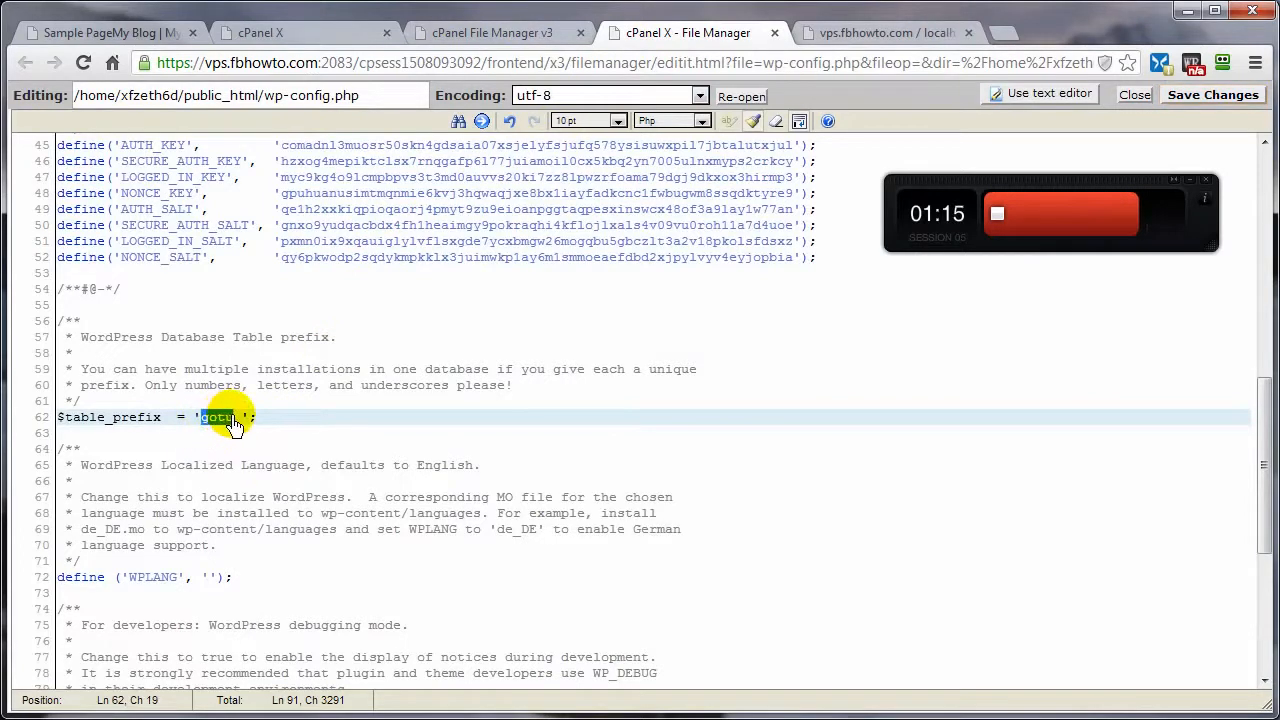
text(wp)
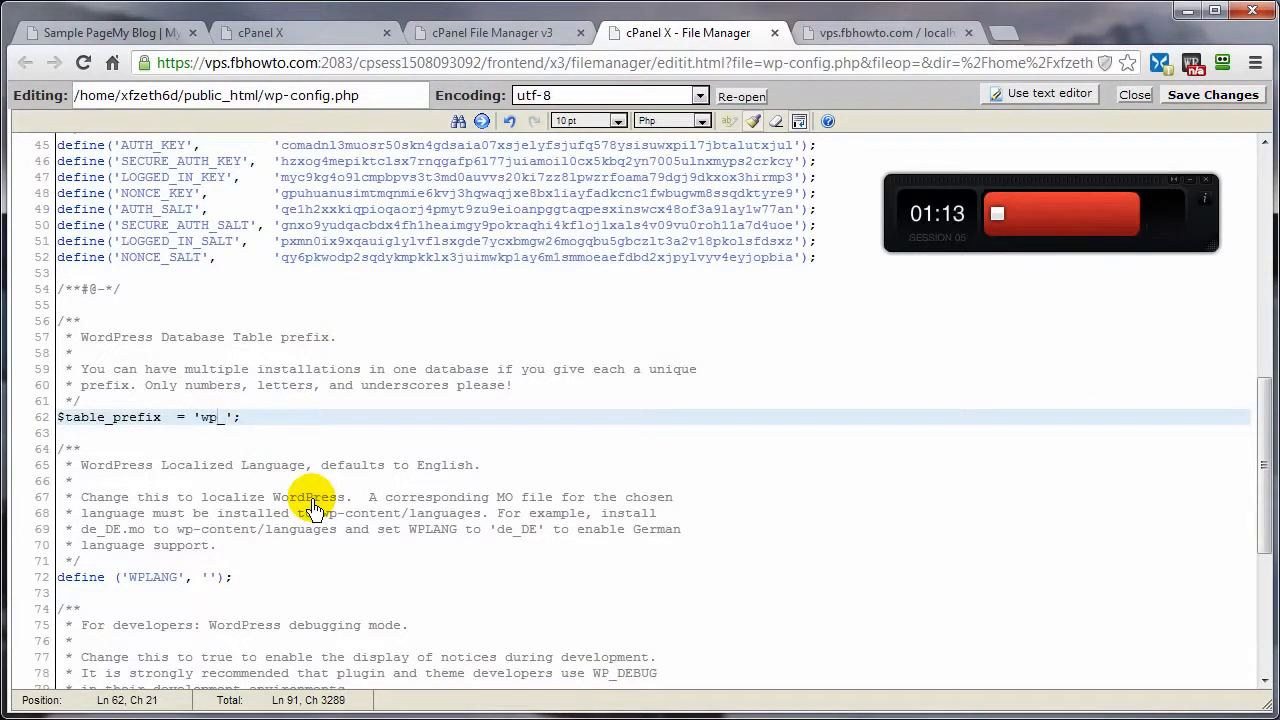
text(t)
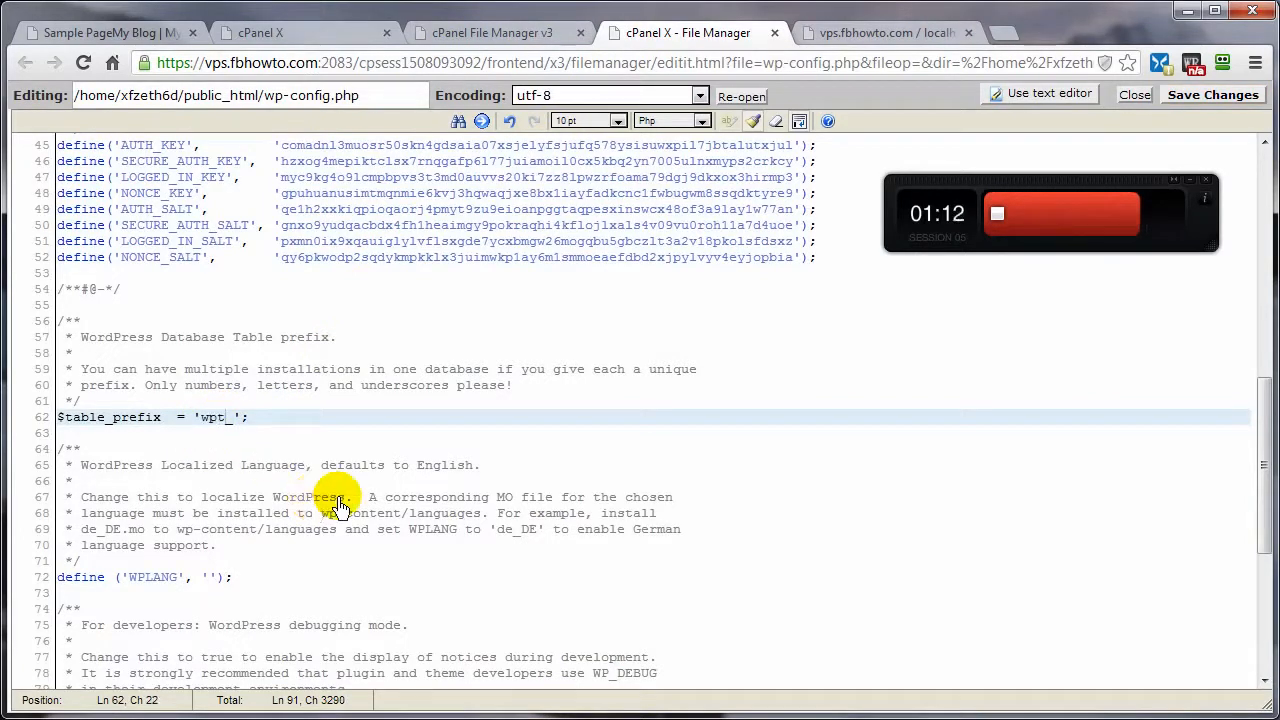
click(1192, 97)
click(97, 36)
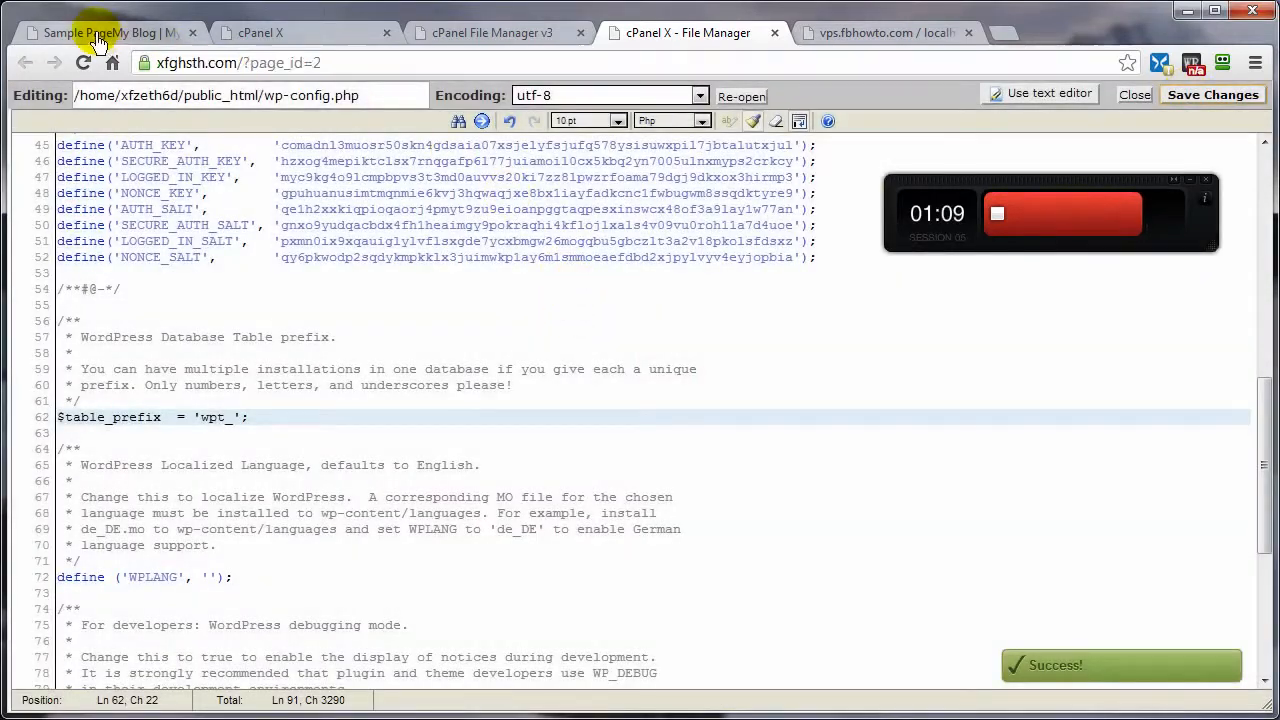
Step: Reload the blog and load its home page showing the Hello world! post
click(83, 62)
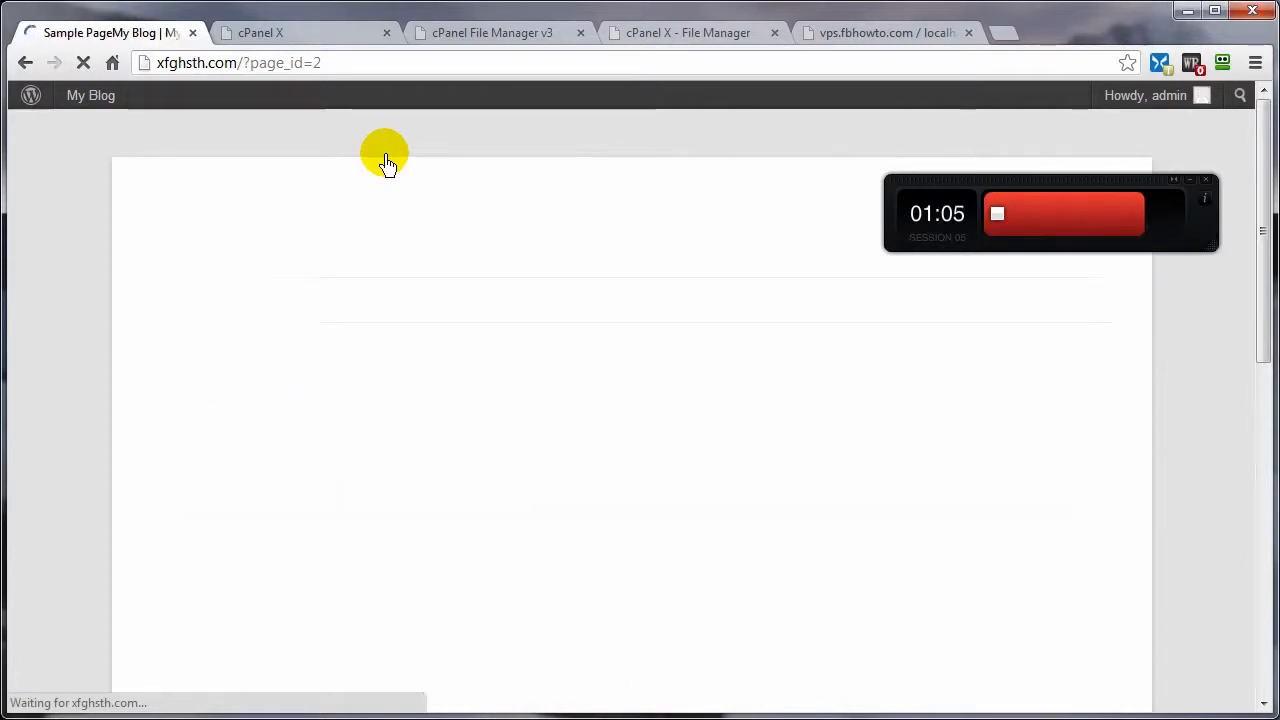
click(157, 311)
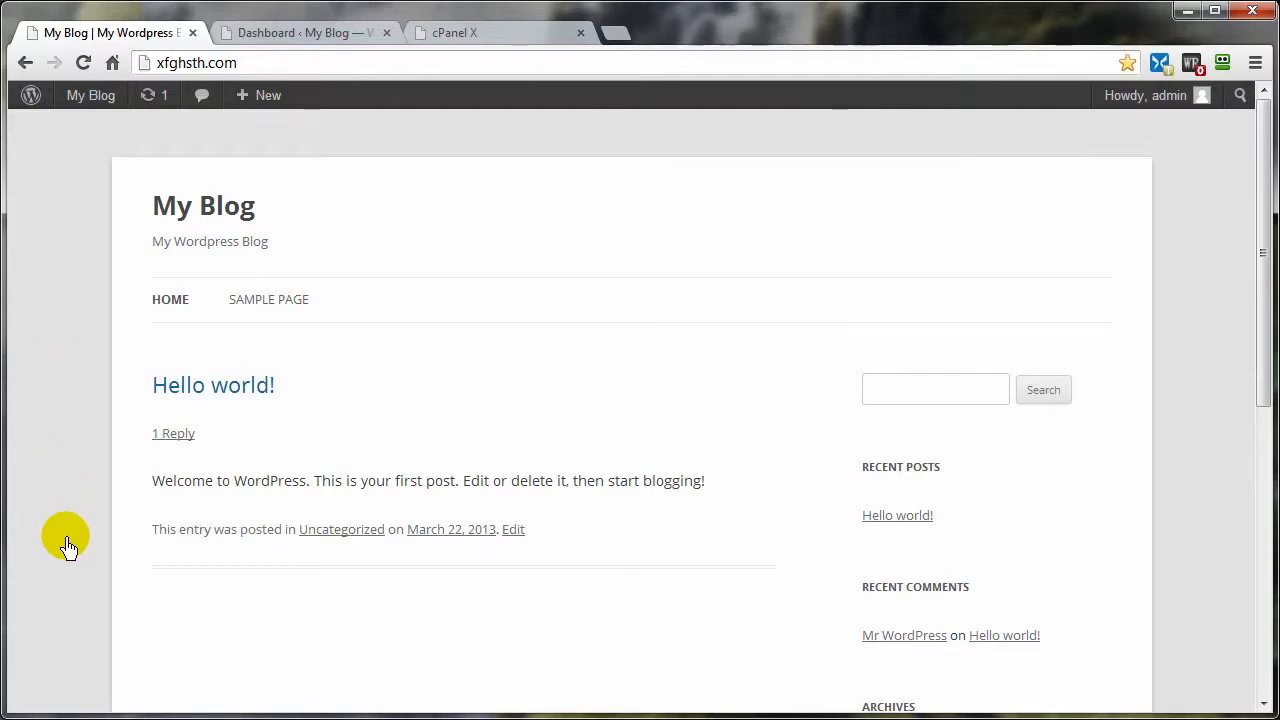
Step: Show the WordPress admin Dashboard reporting version 3.5.1, Twenty Twelve, 1 post and 1 page
click(298, 36)
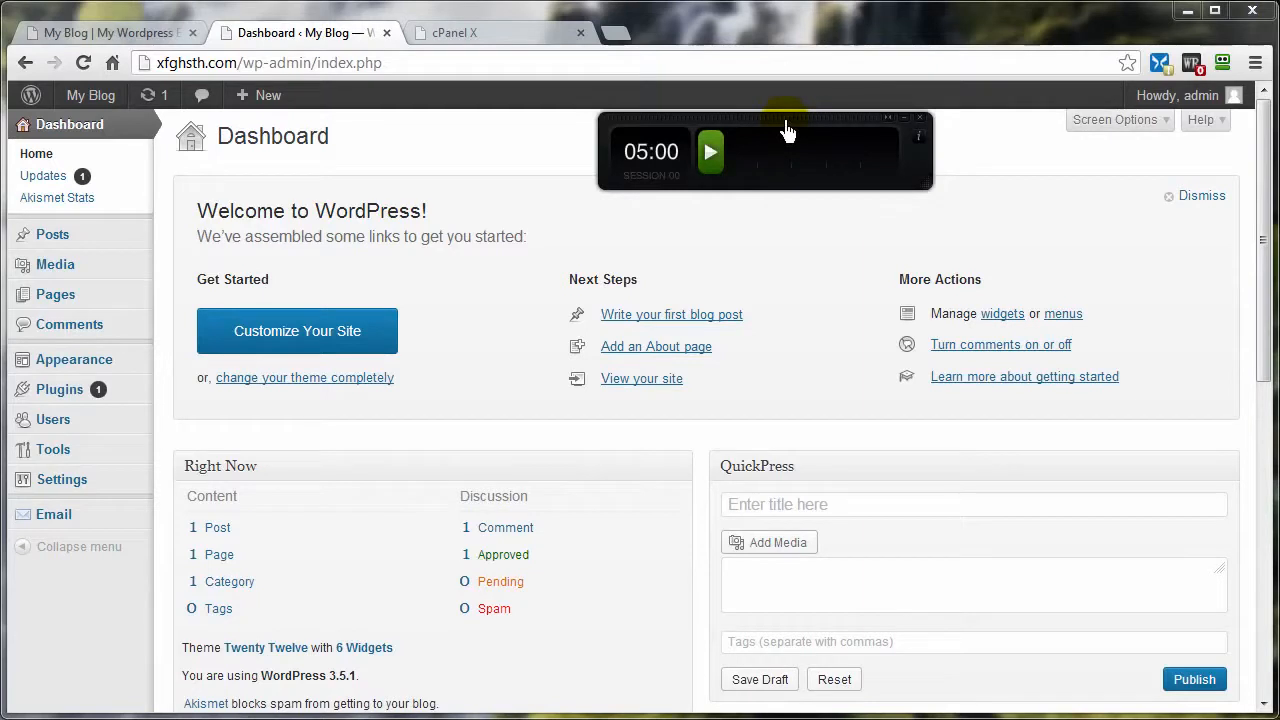
drag(786, 131, 1106, 50)
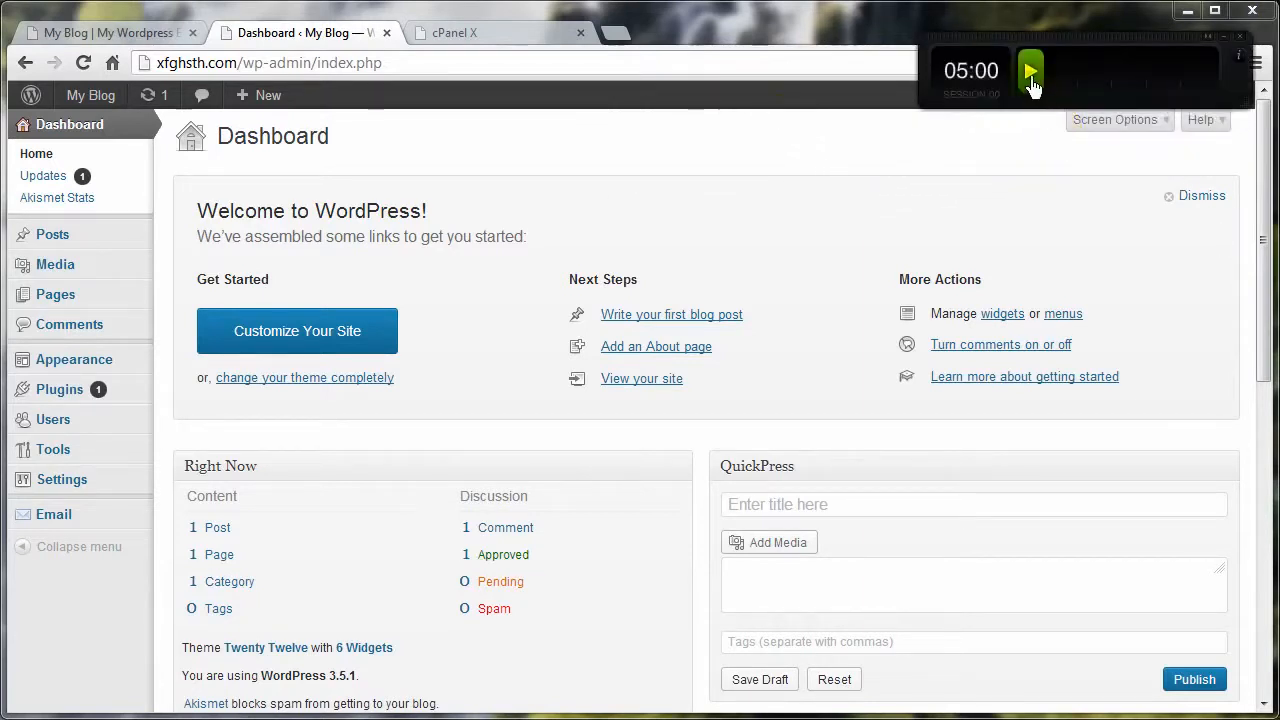
click(1031, 72)
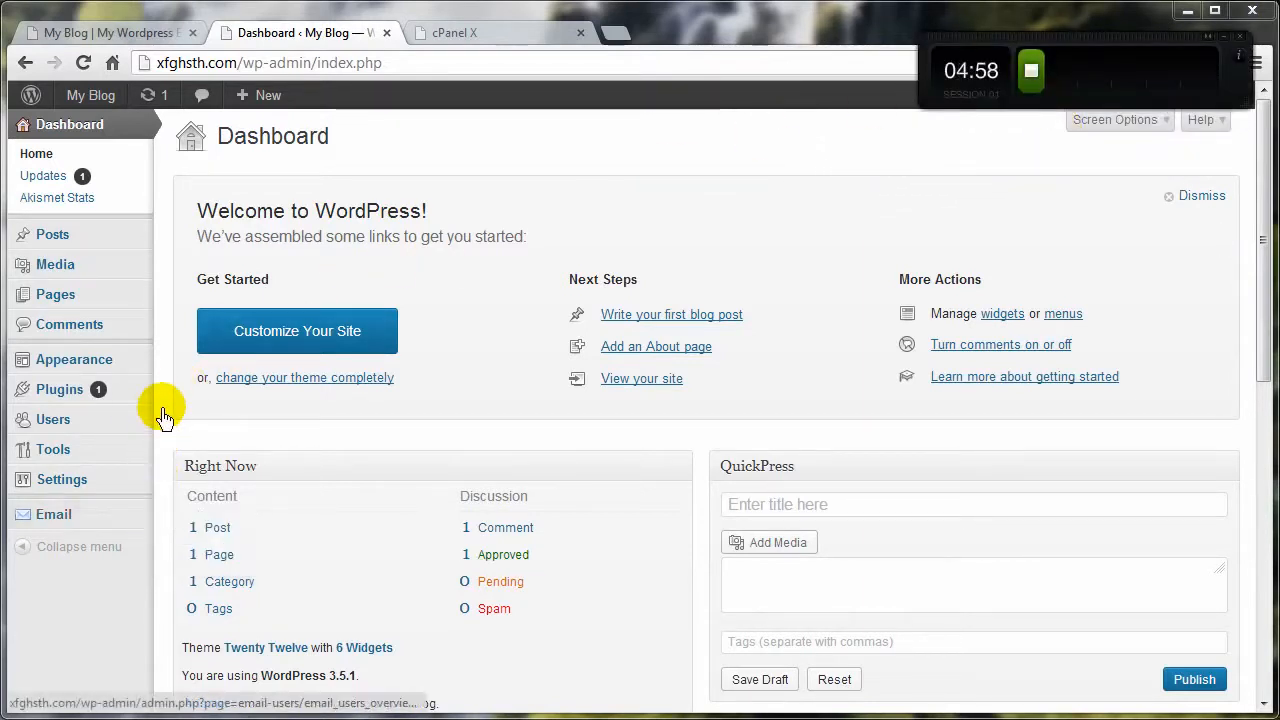
mouse_move(62, 424)
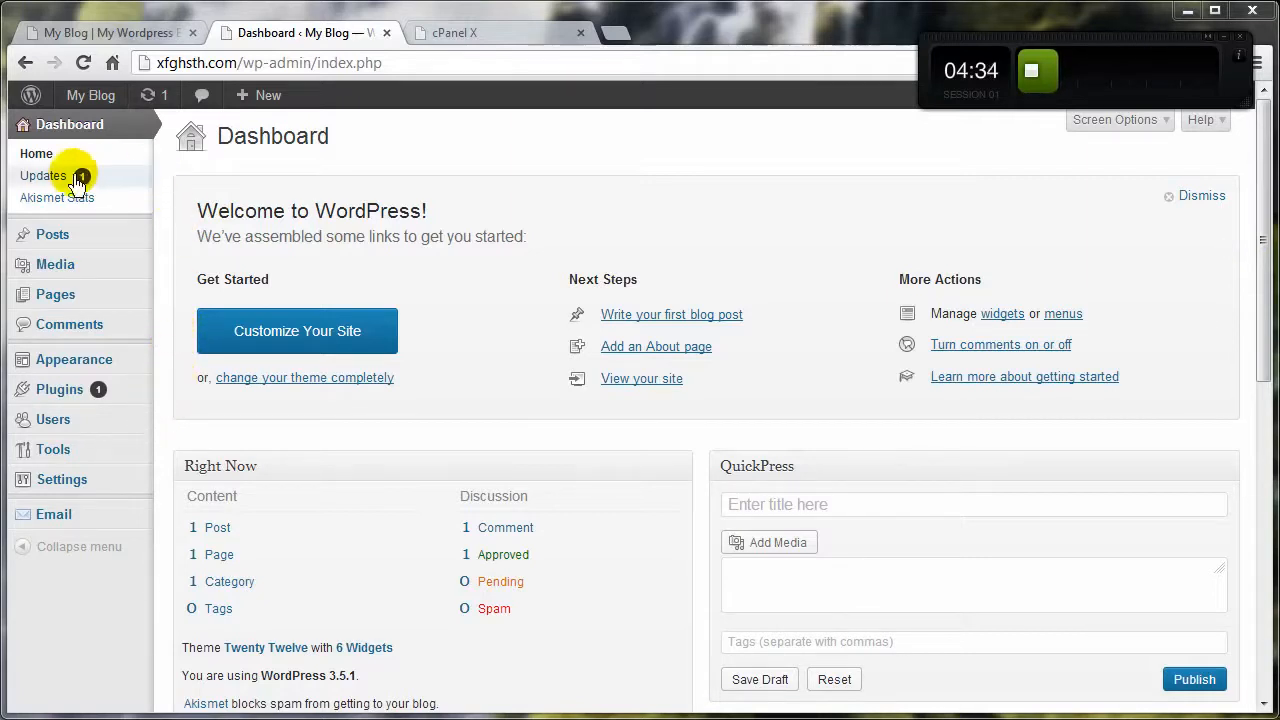
Step: Move the Hello world! post to the trash from the All Posts list
mouse_move(28, 240)
click(190, 234)
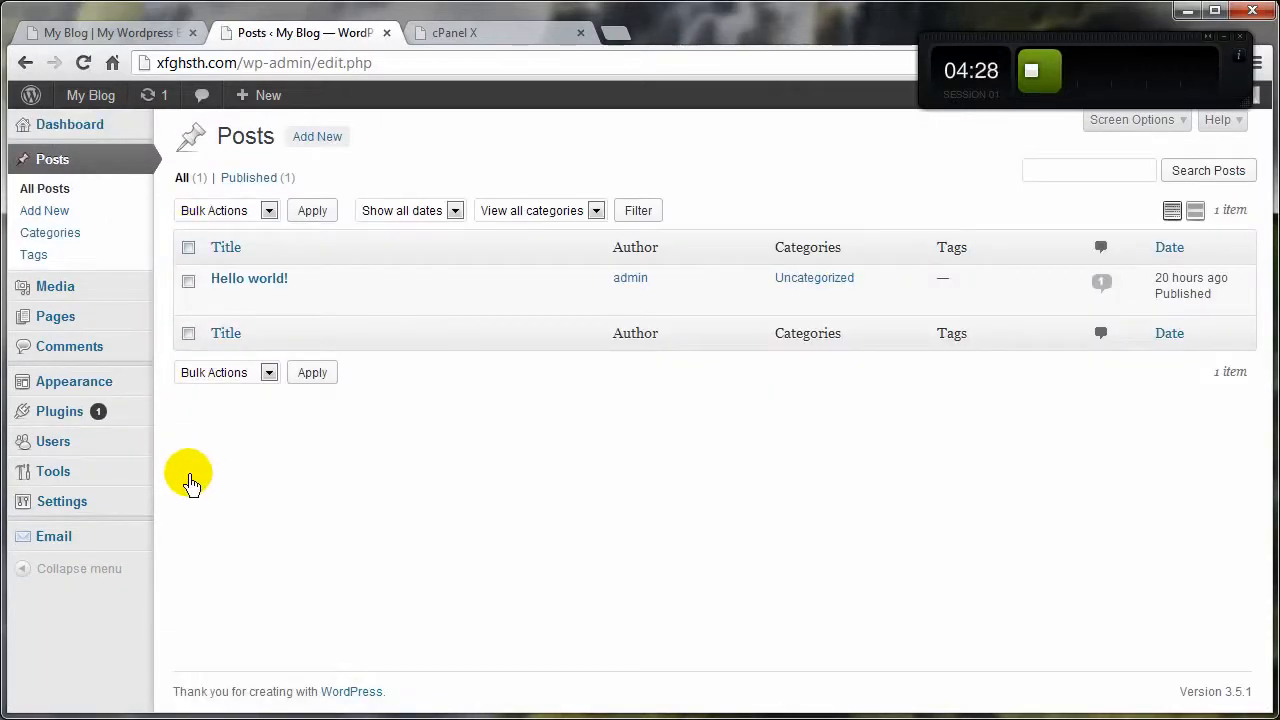
mouse_move(228, 296)
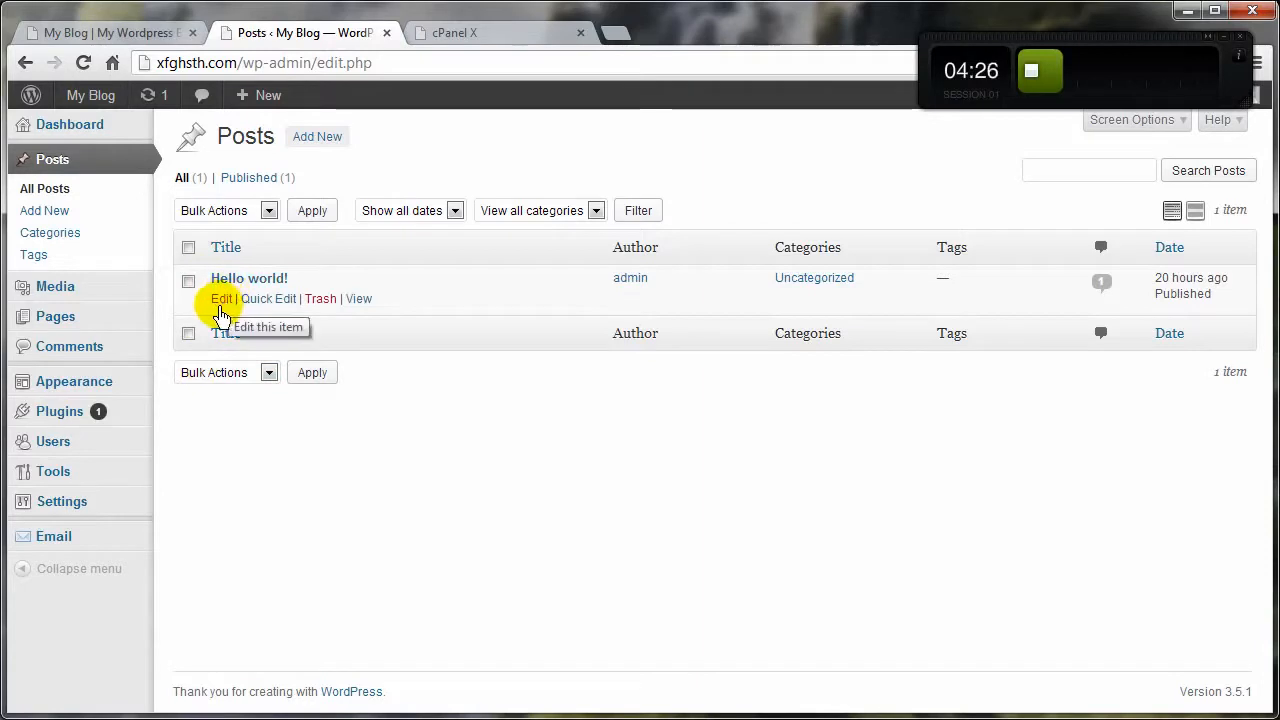
click(321, 306)
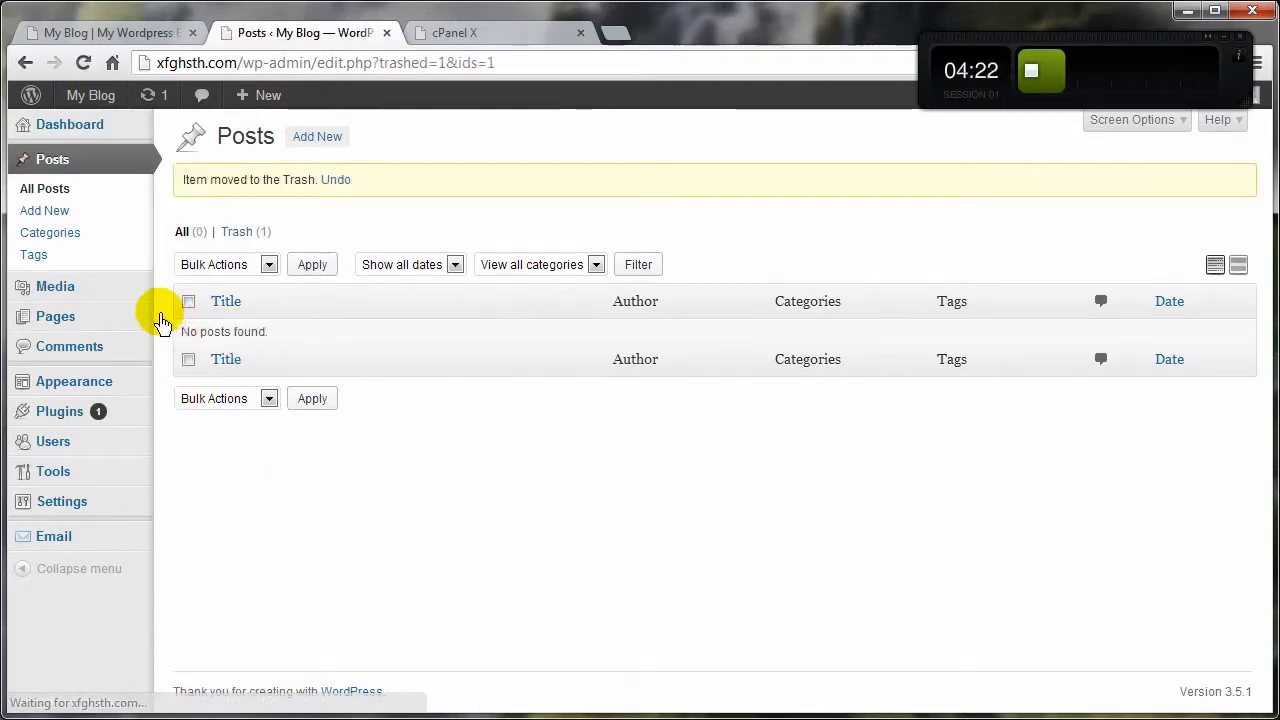
Step: Move the Sample Page to the trash, leaving the Pages list empty
mouse_move(90, 318)
click(190, 316)
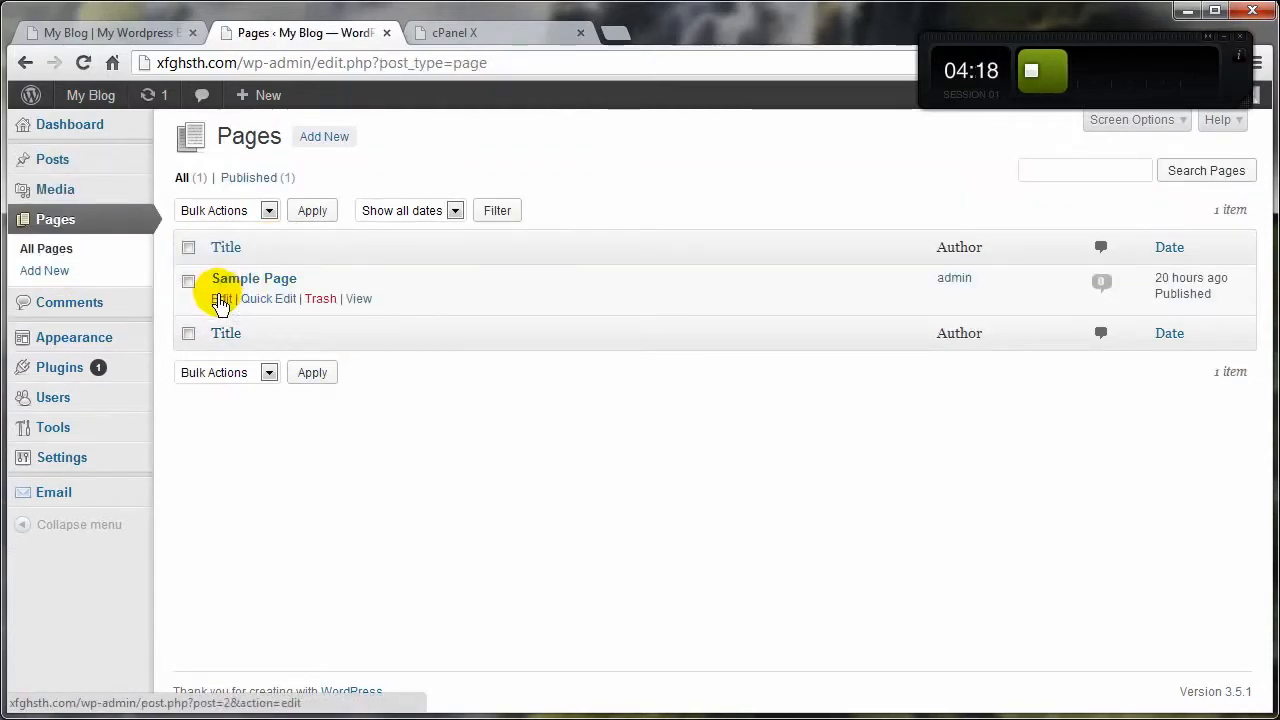
click(333, 306)
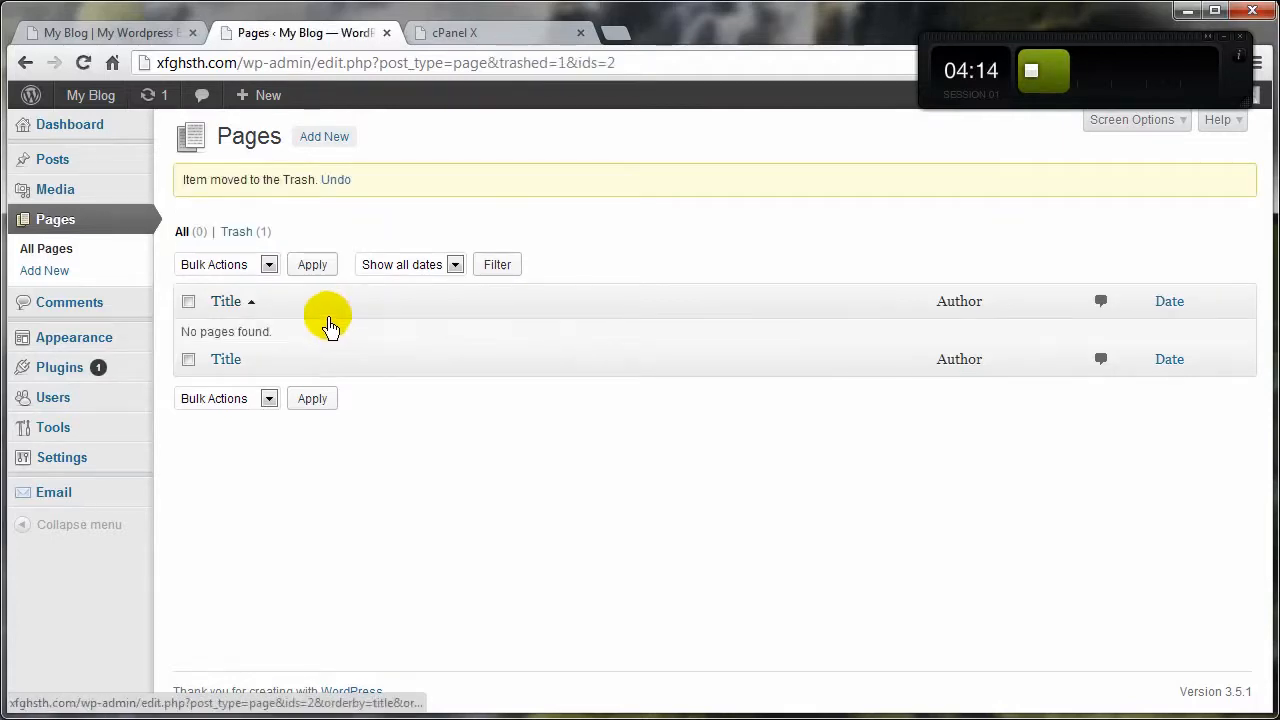
mouse_move(85, 386)
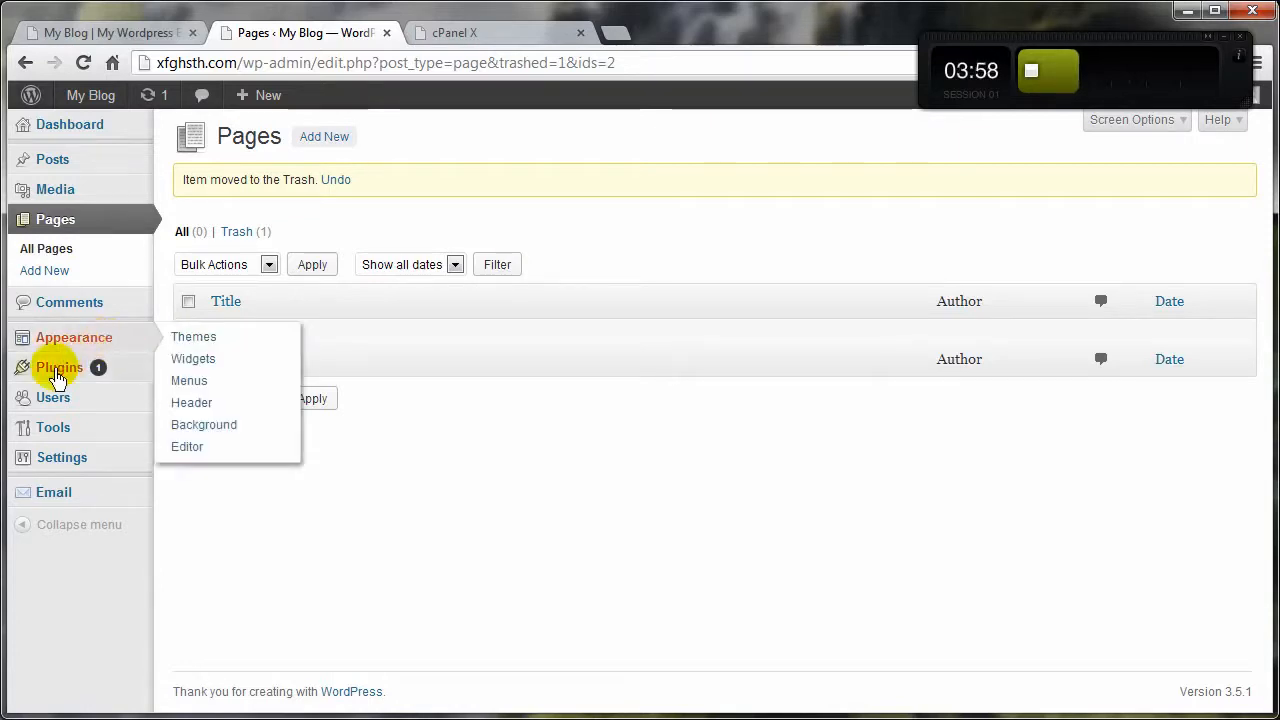
mouse_move(48, 367)
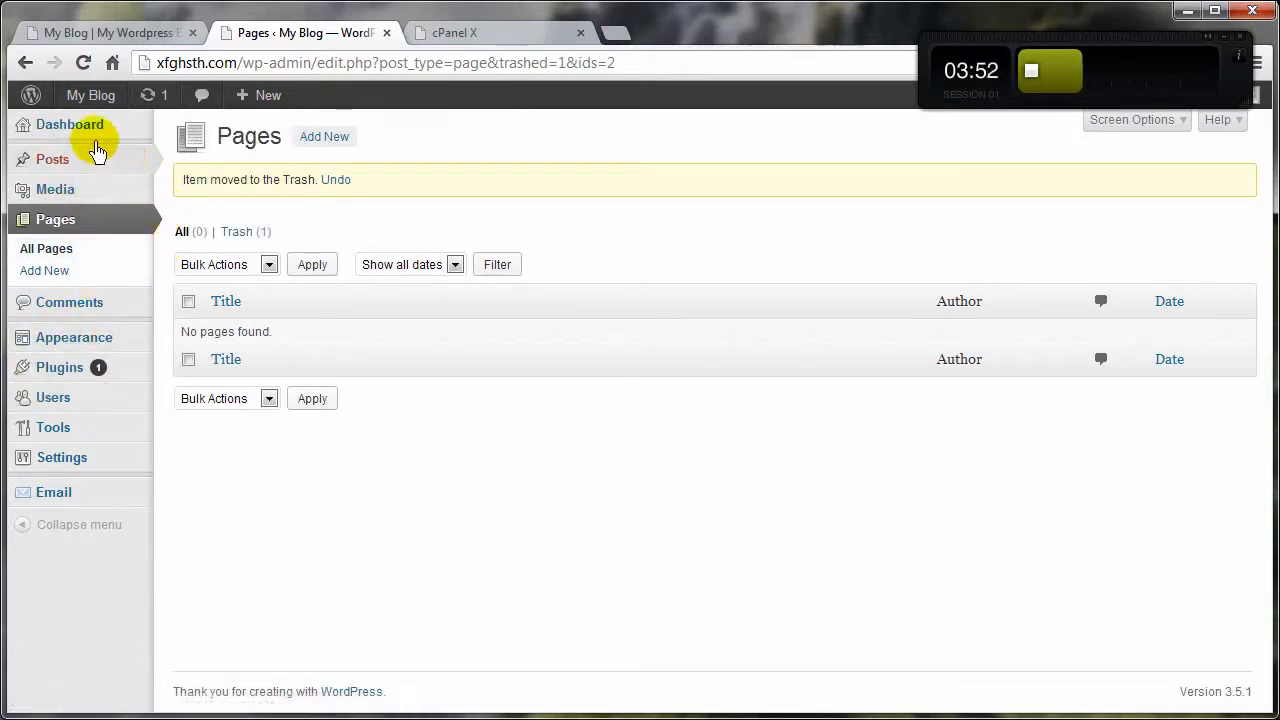
mouse_move(60, 133)
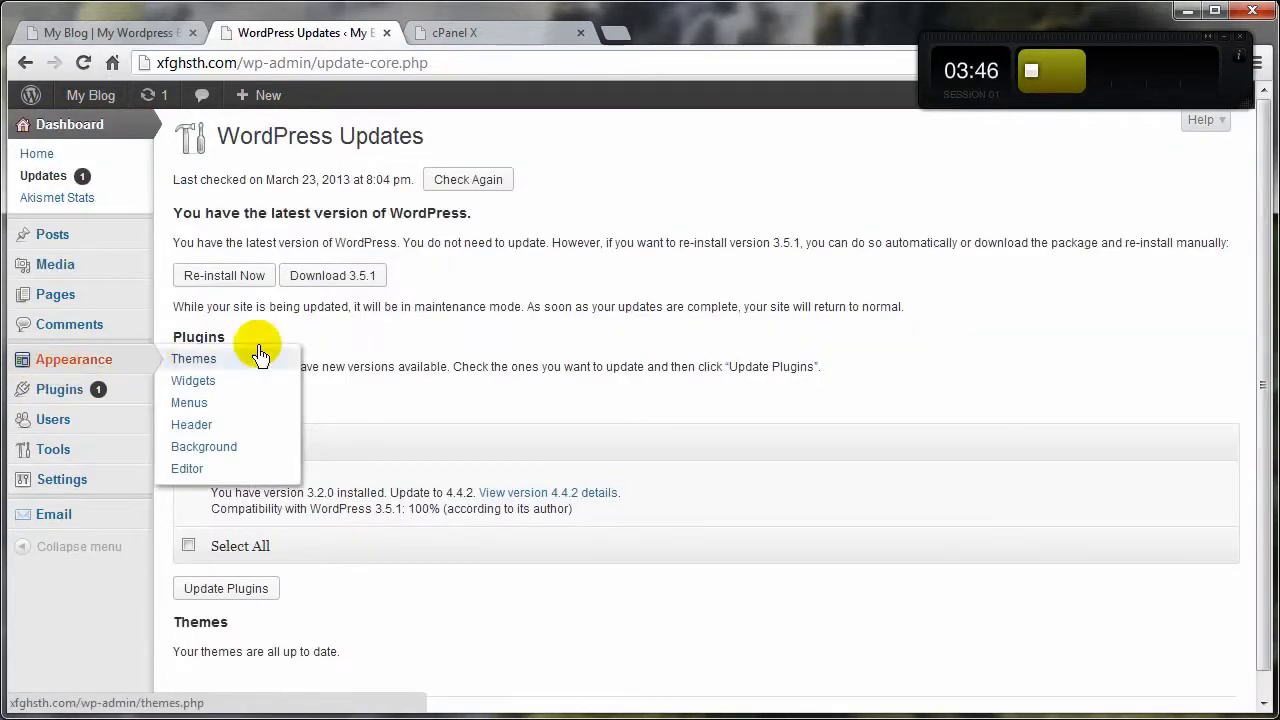
Step: Update all plugins, bringing Email Users to 4.4.2, and return to the Updates page
scroll(296, 536, down, 1)
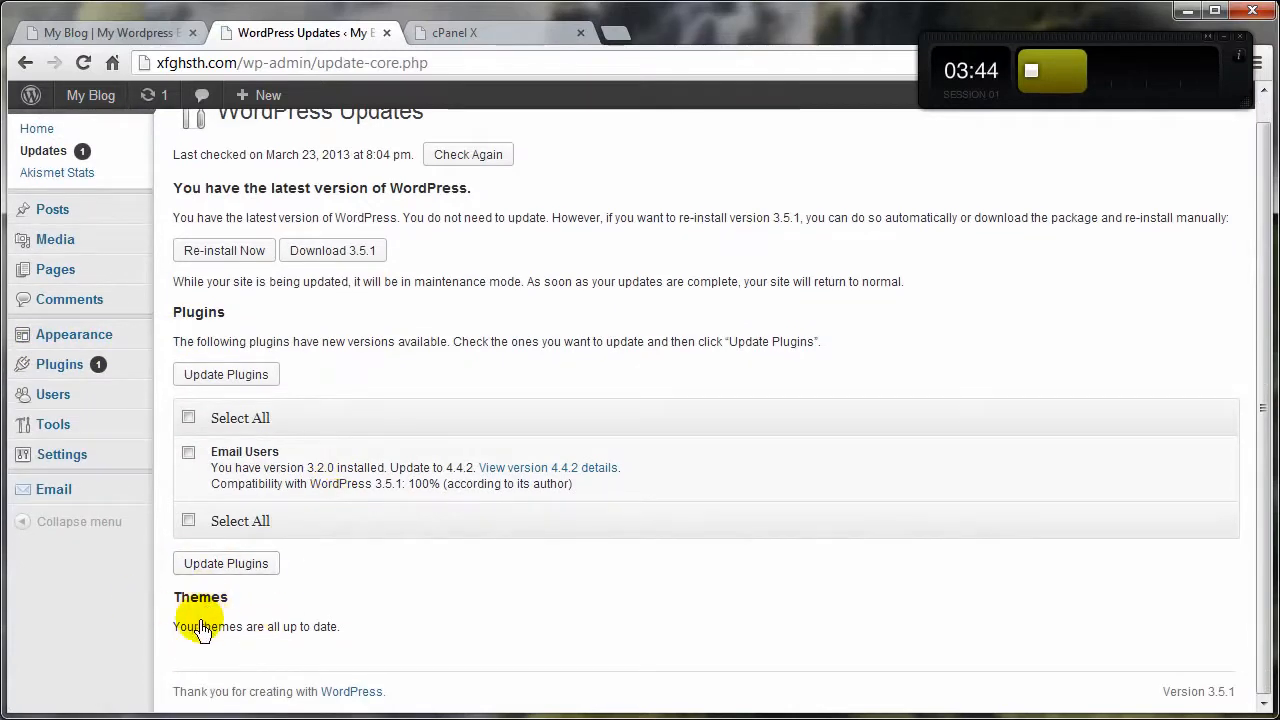
click(188, 452)
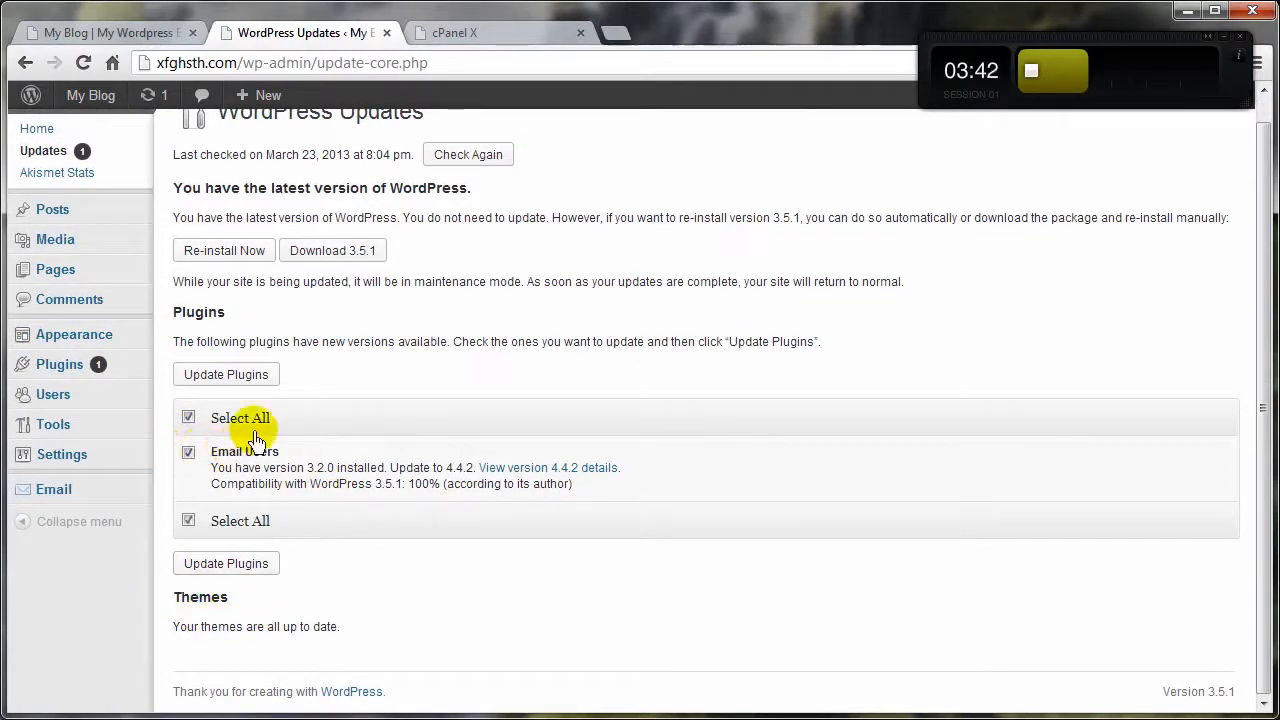
click(213, 378)
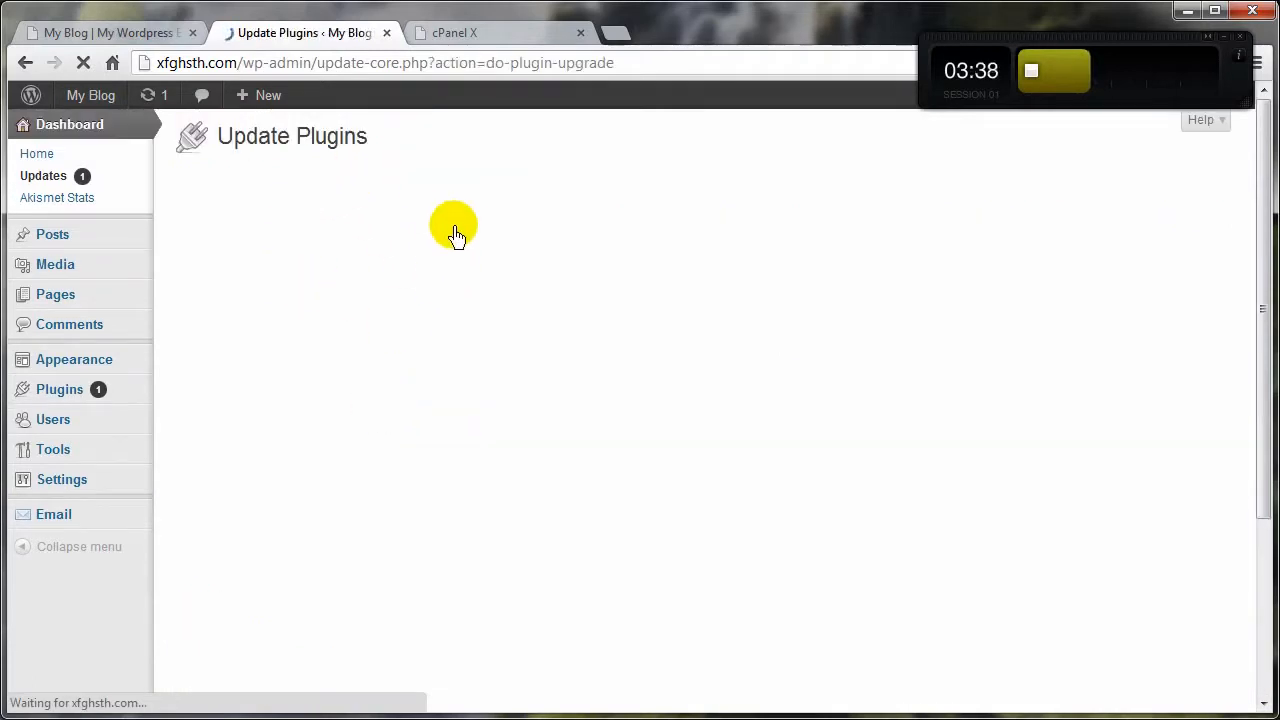
click(380, 370)
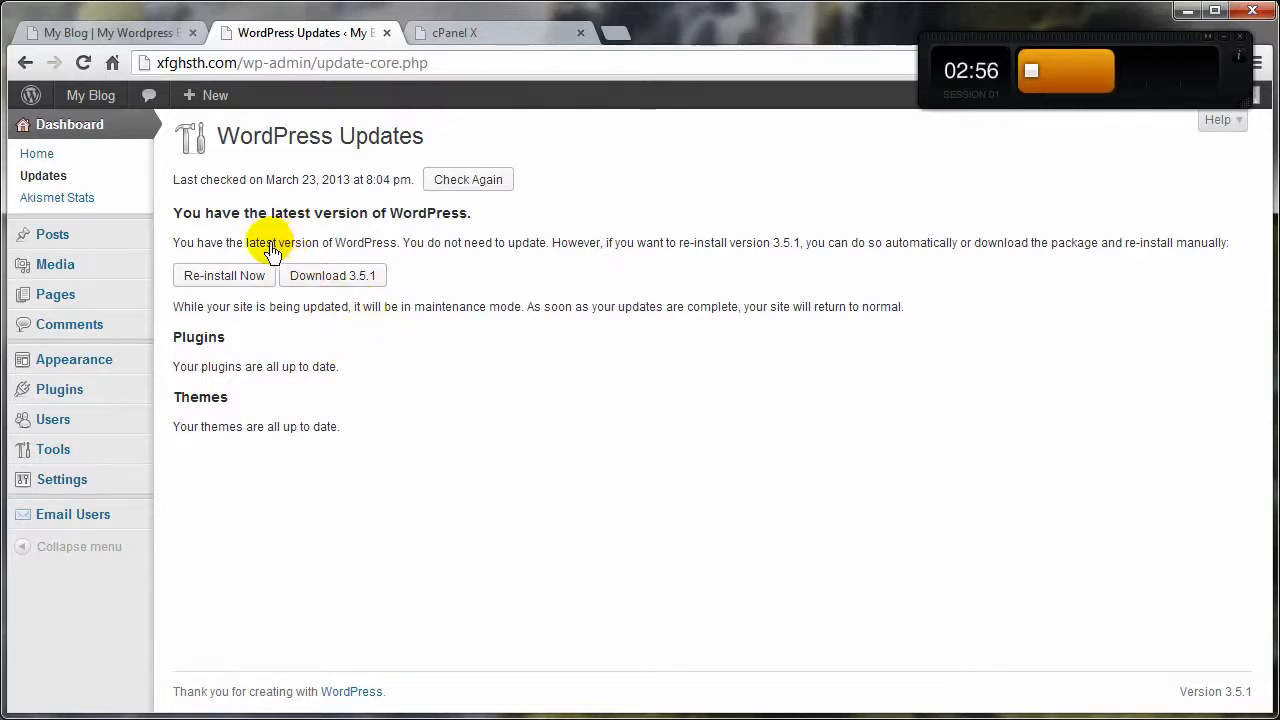
Step: Search the blog's HTML source for 3.5.1, finding four version occurrences
click(105, 30)
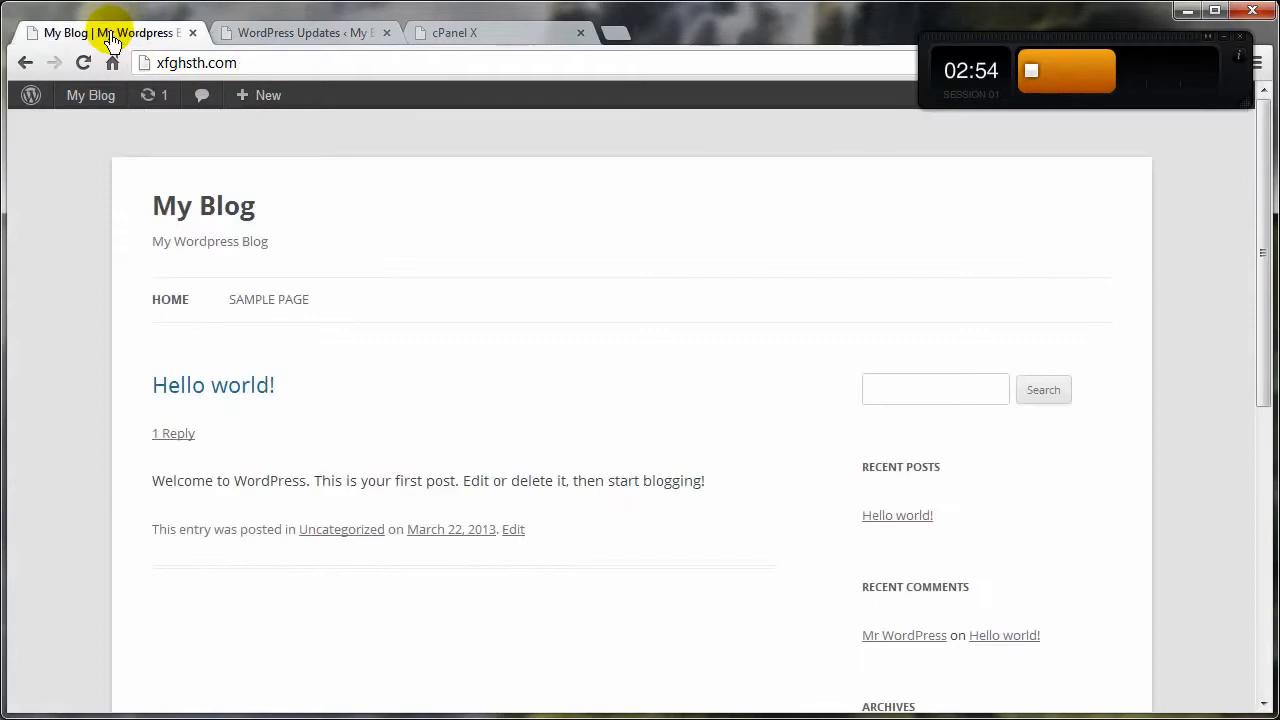
right_click(57, 289)
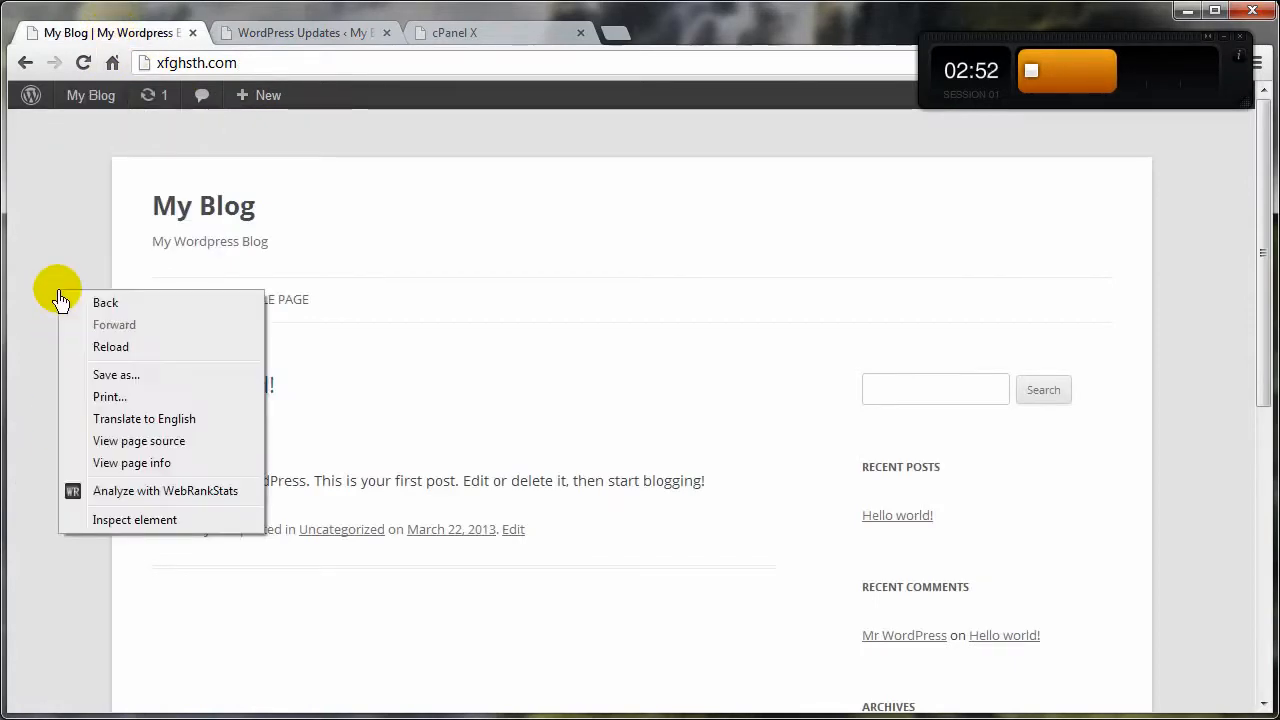
click(115, 442)
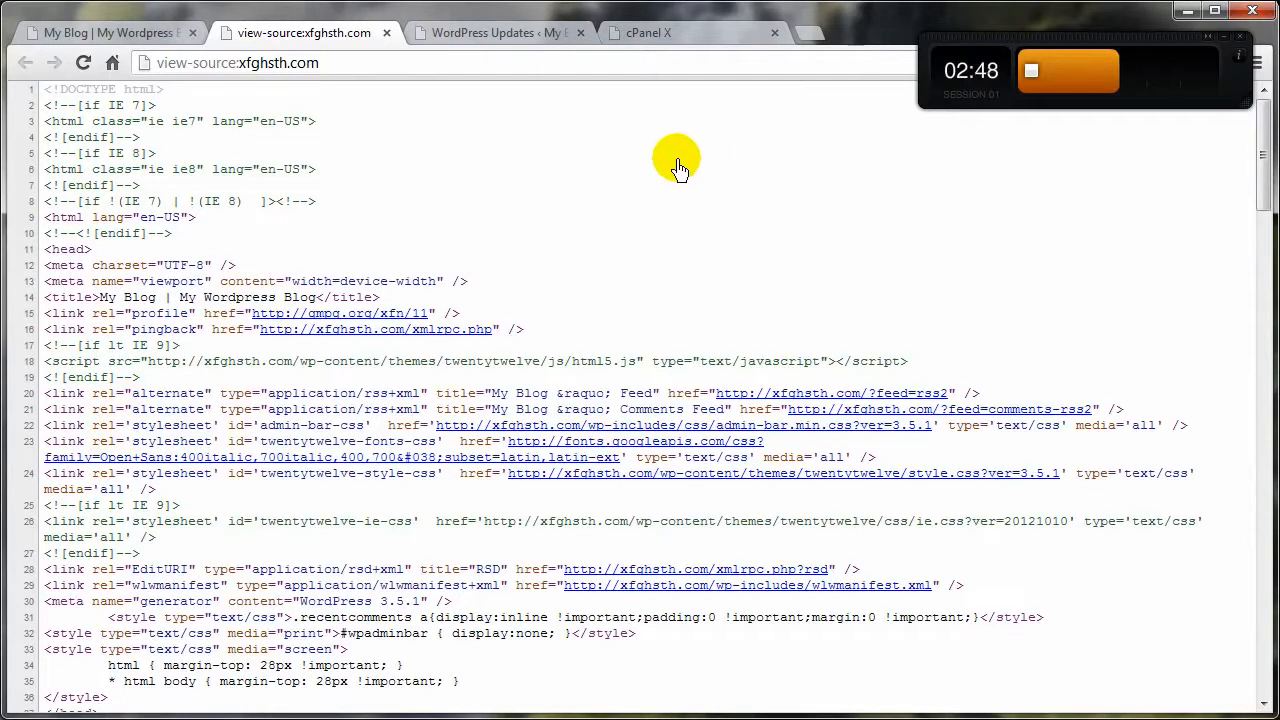
drag(1066, 38, 1094, 174)
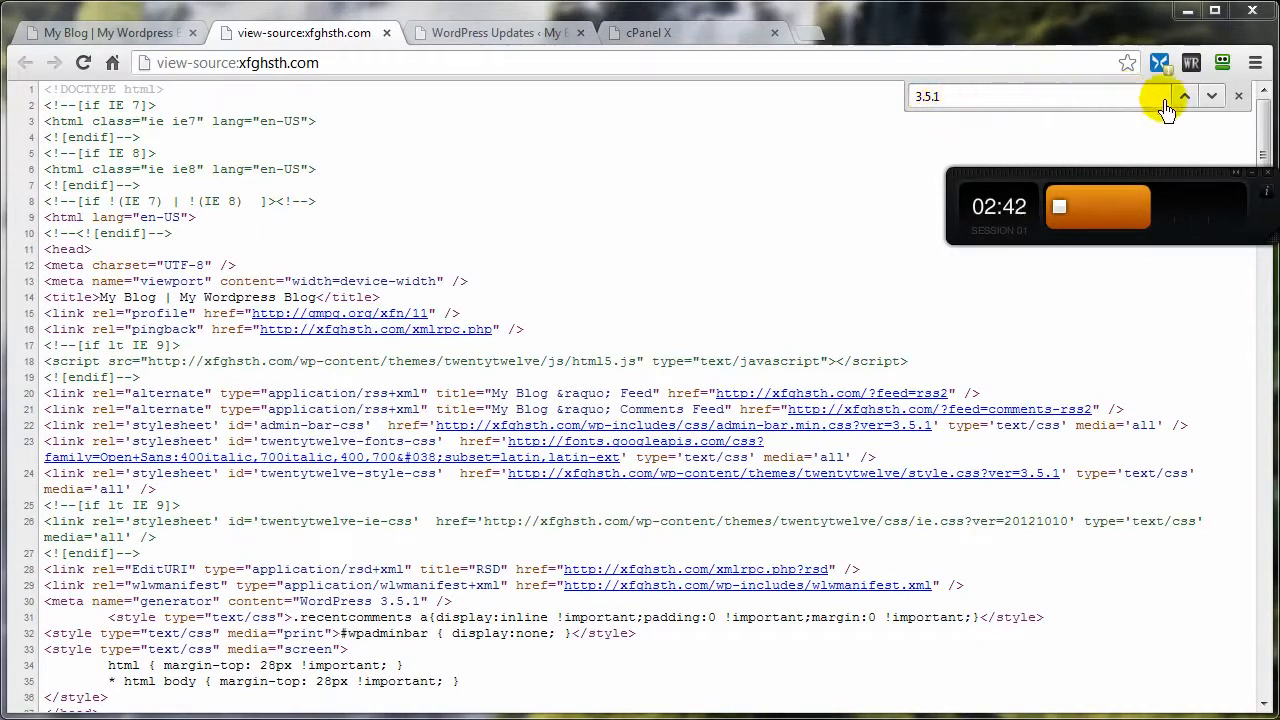
click(1212, 97)
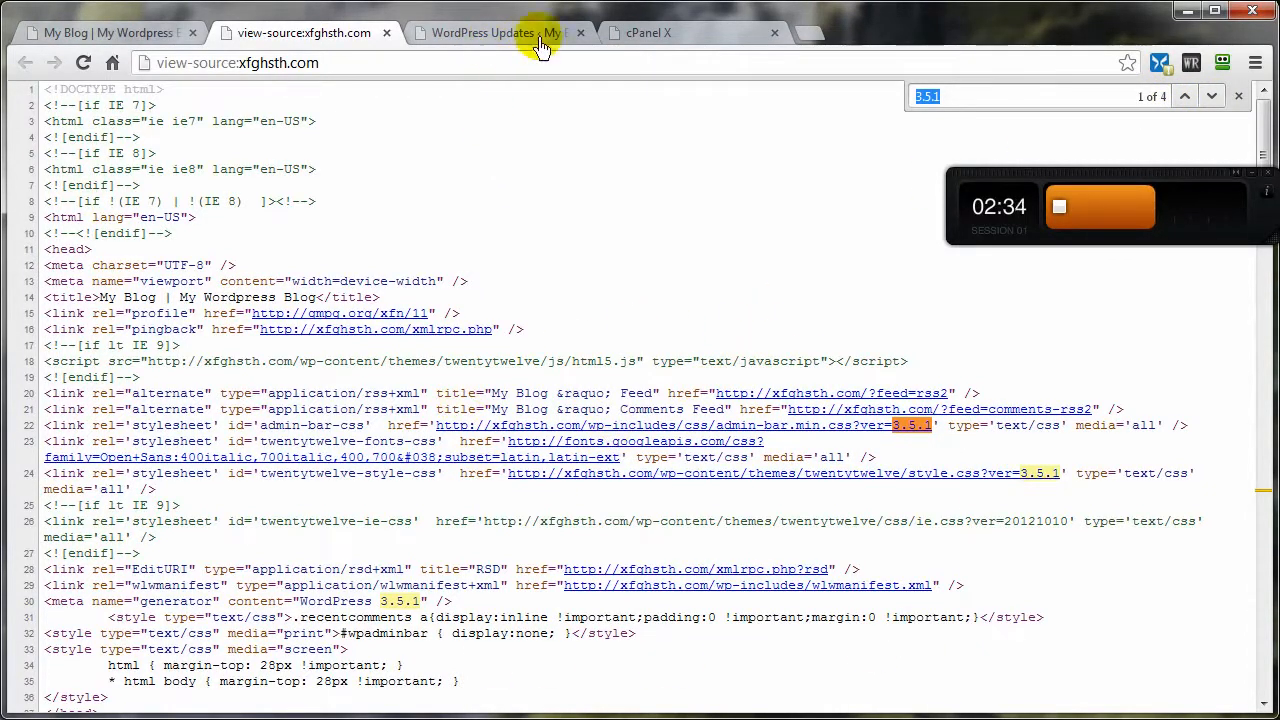
click(655, 38)
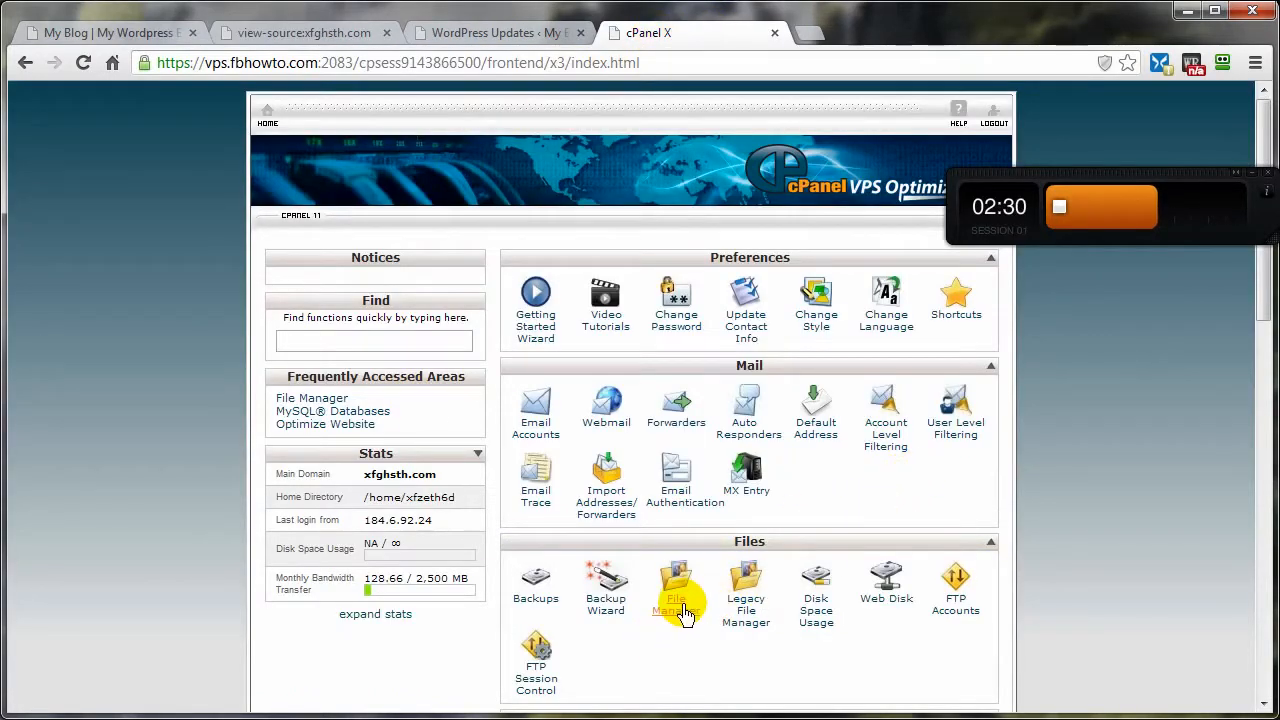
Step: Delete readme.html and wp-config-sample.php from public_html in File Manager
click(676, 612)
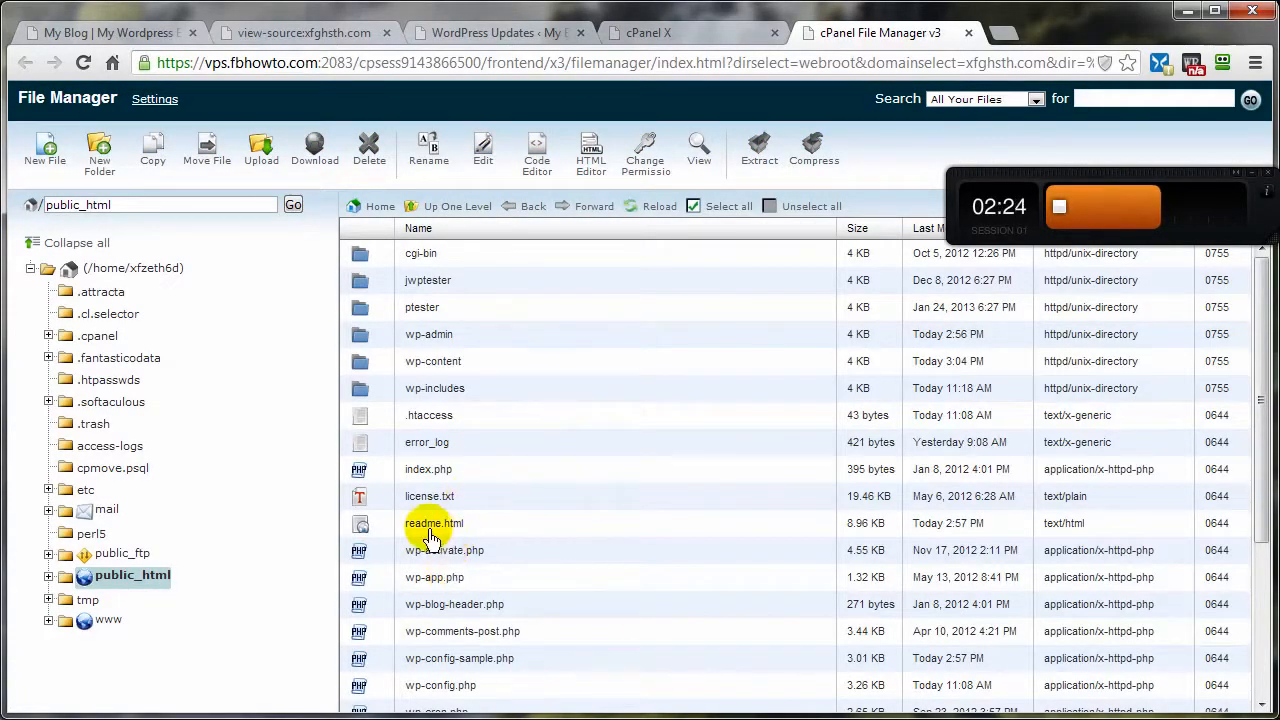
click(383, 528)
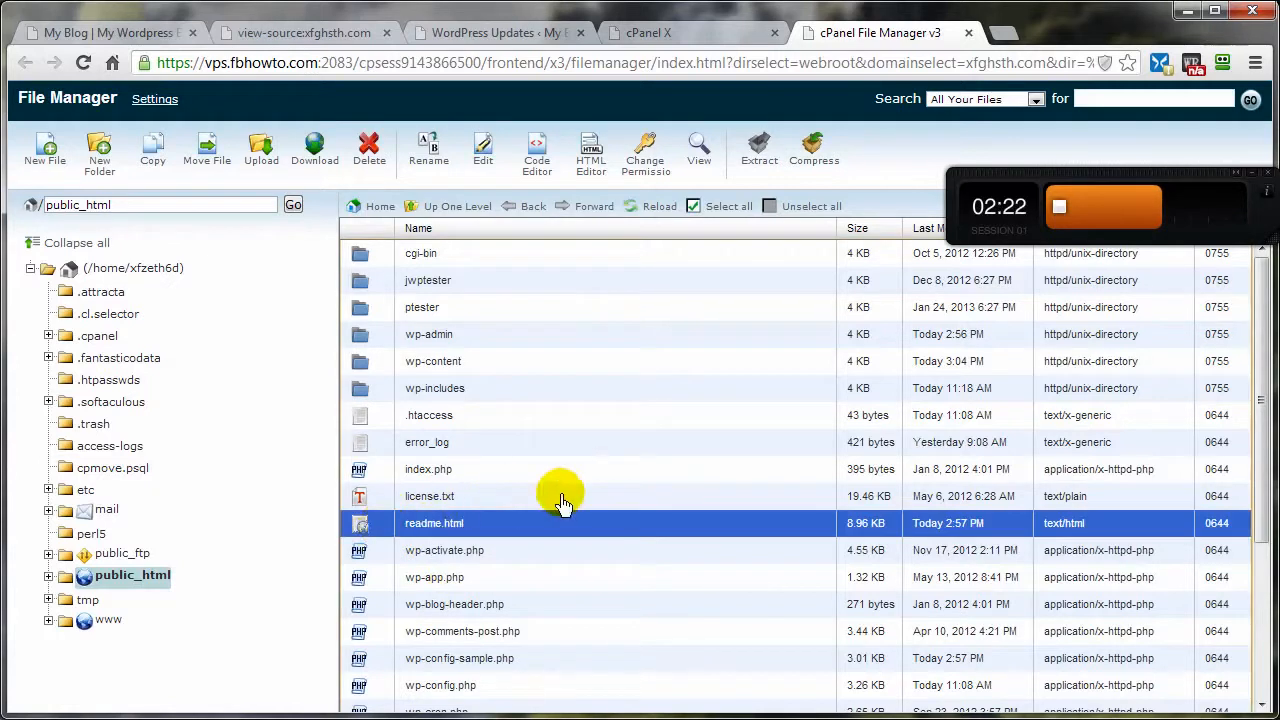
scroll(420, 495, down, 1)
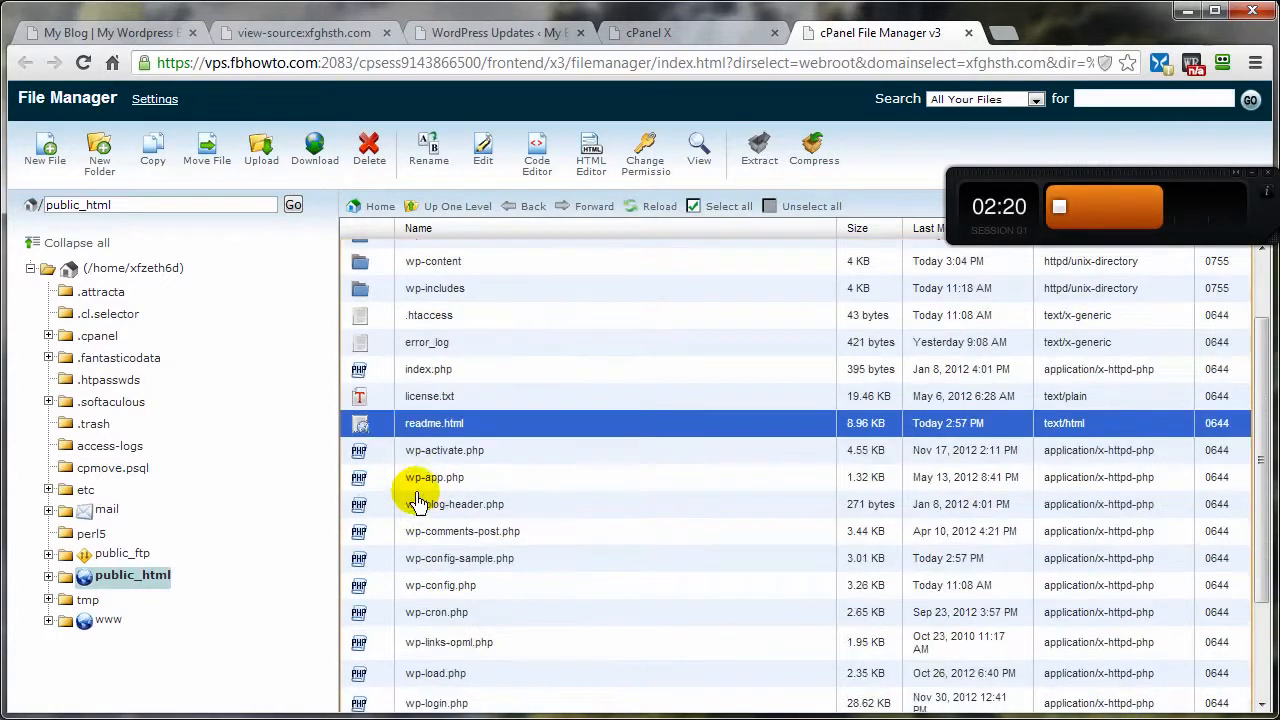
ctrl+click(387, 558)
click(369, 150)
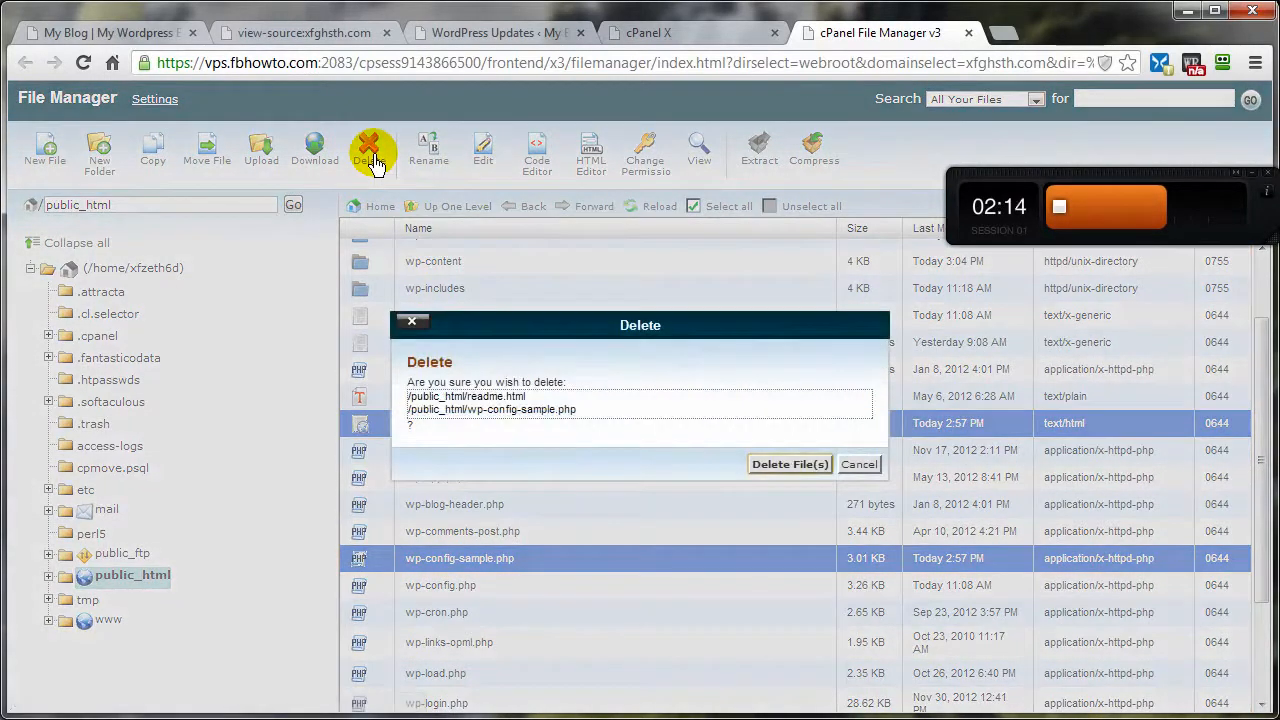
click(778, 466)
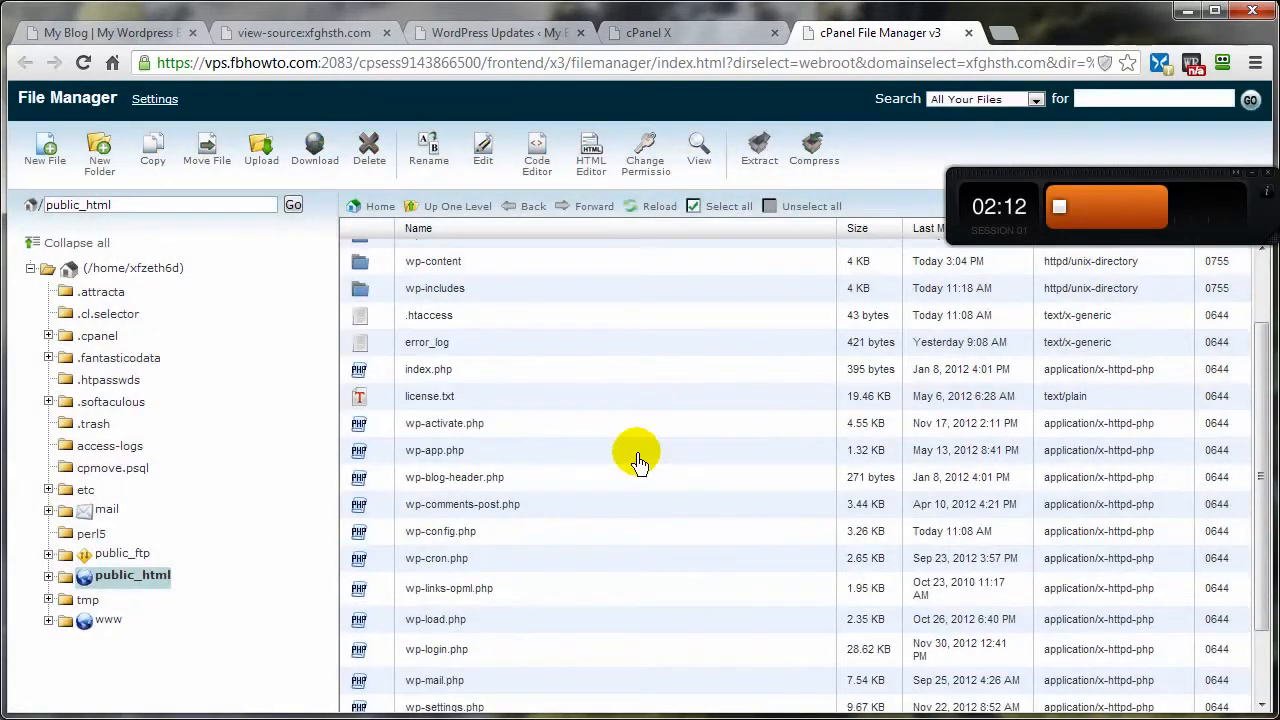
scroll(456, 400, up, 1)
double_click(437, 340)
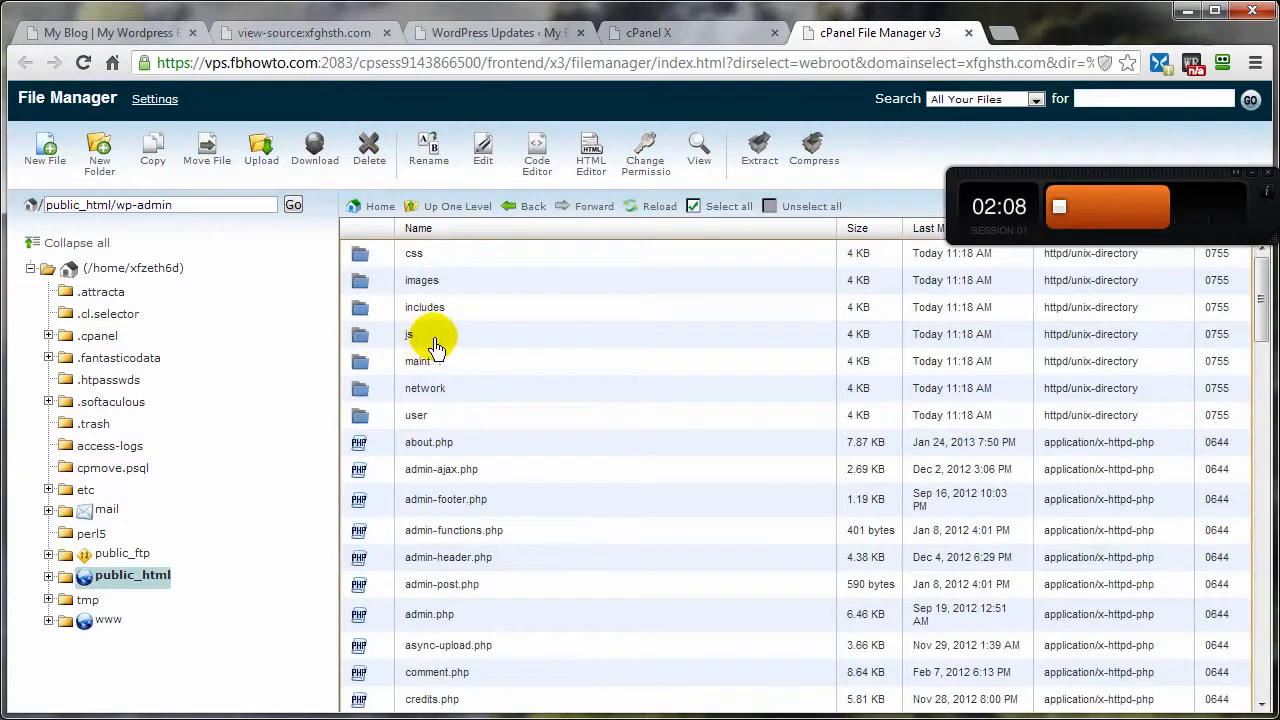
Step: Delete install-helper.php and install.php from wp-admin, then return to public_html
scroll(491, 420, down, 6)
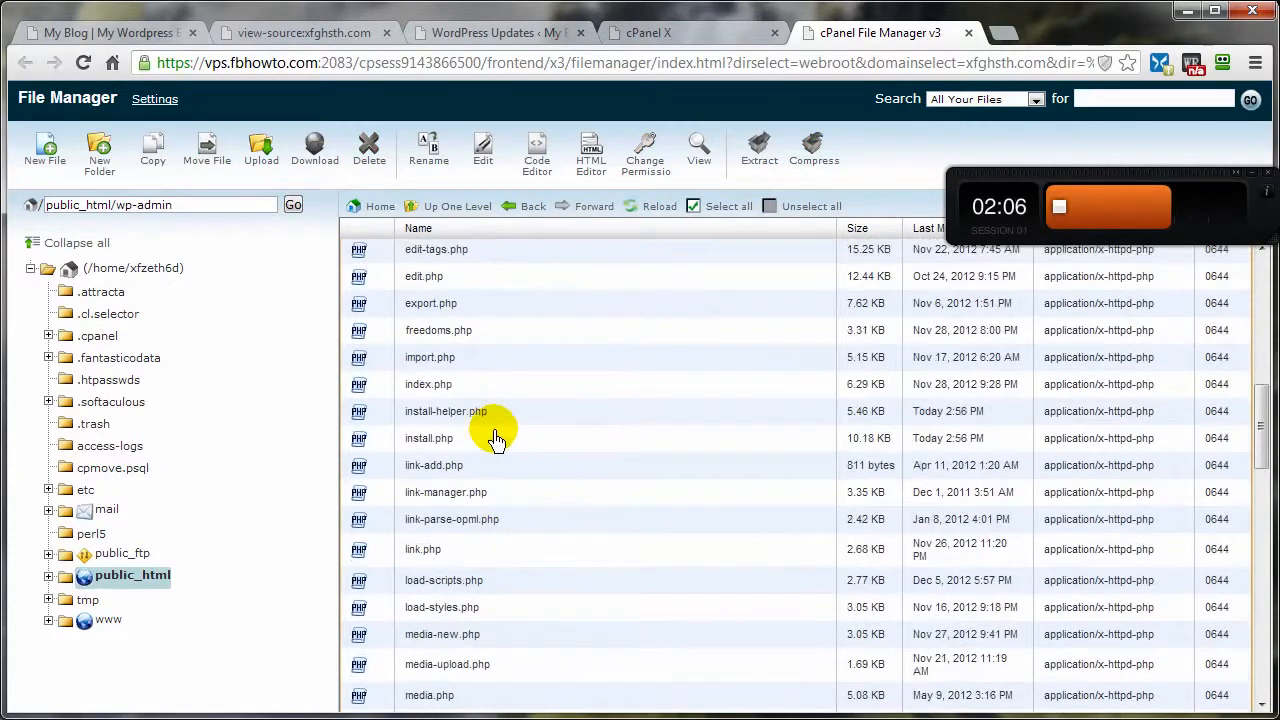
click(390, 414)
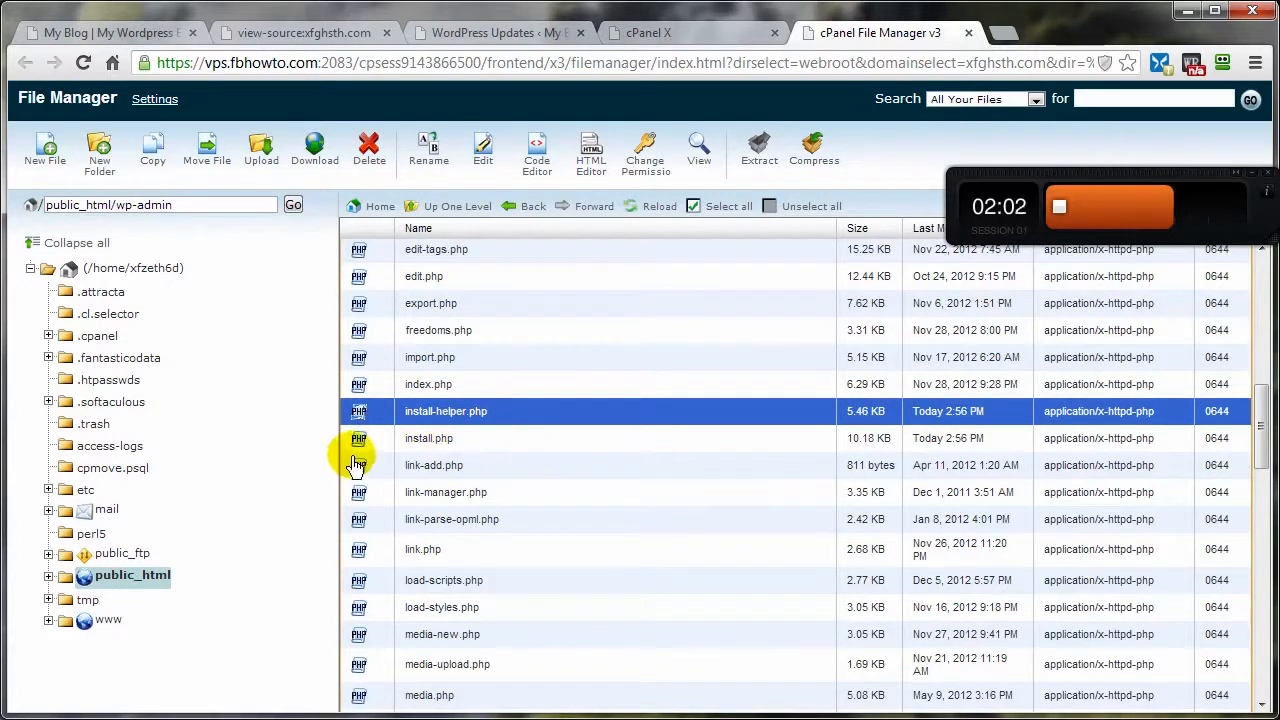
ctrl+click(400, 447)
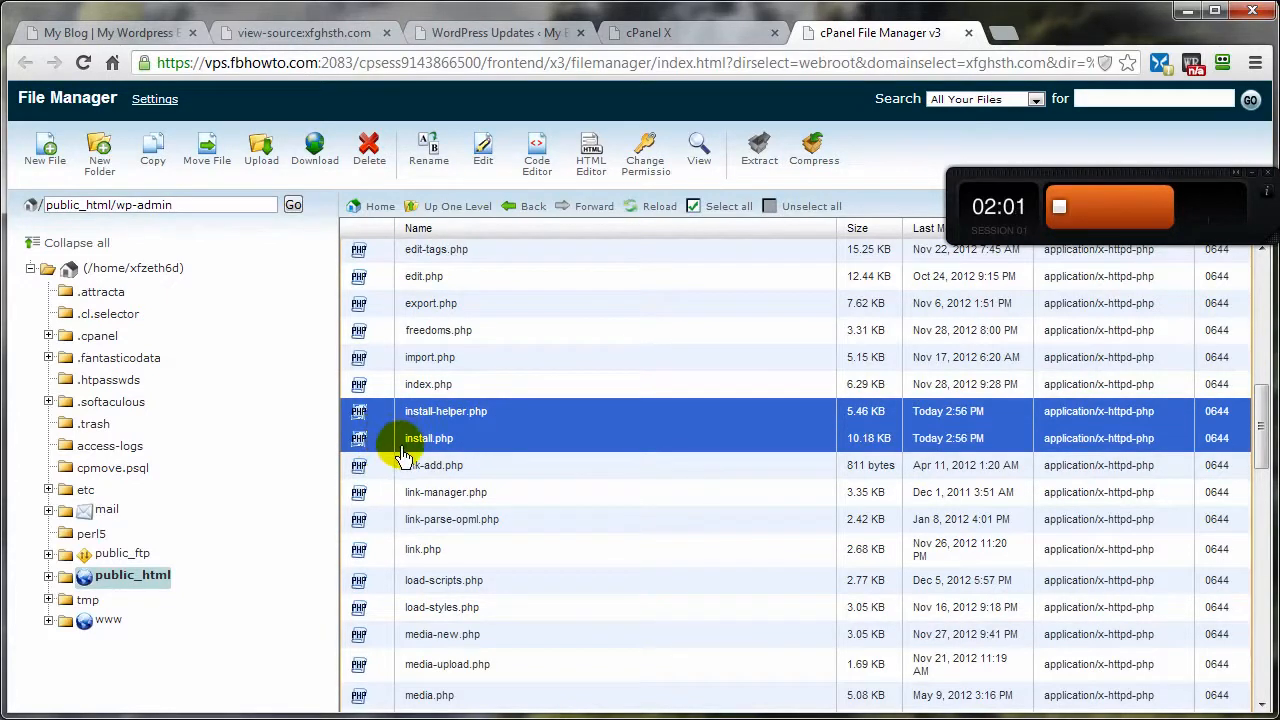
click(370, 158)
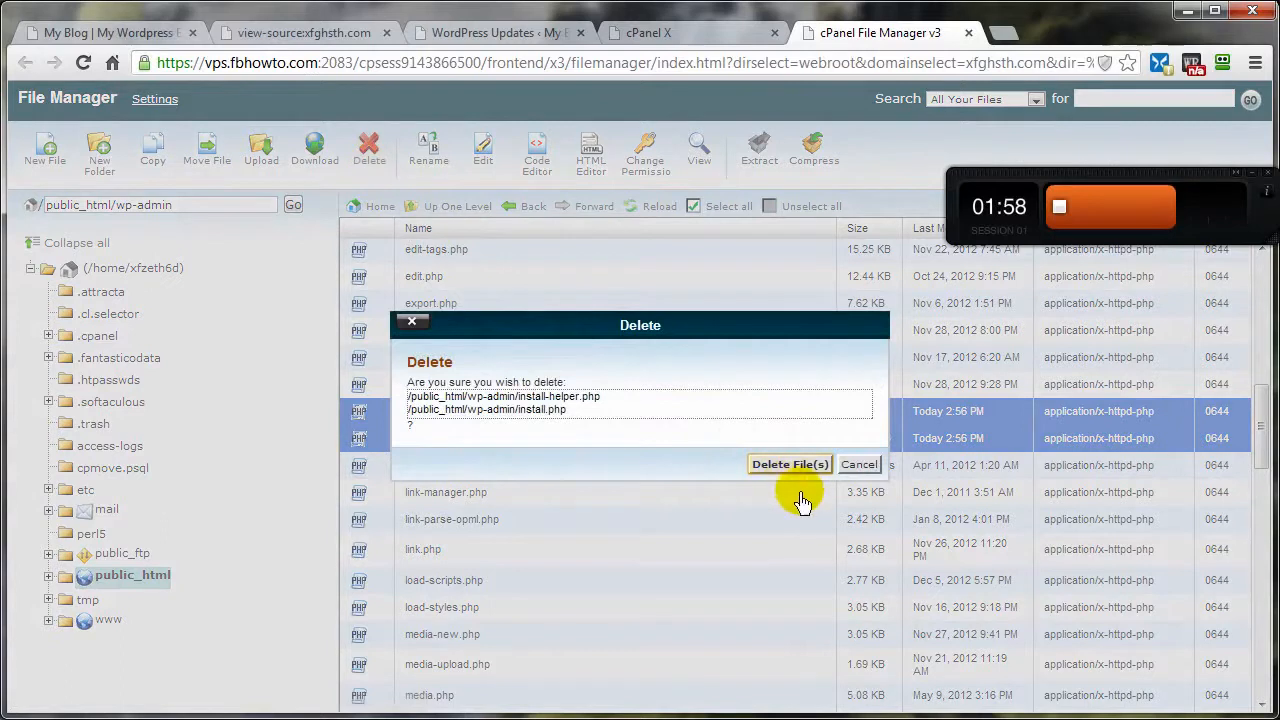
click(790, 465)
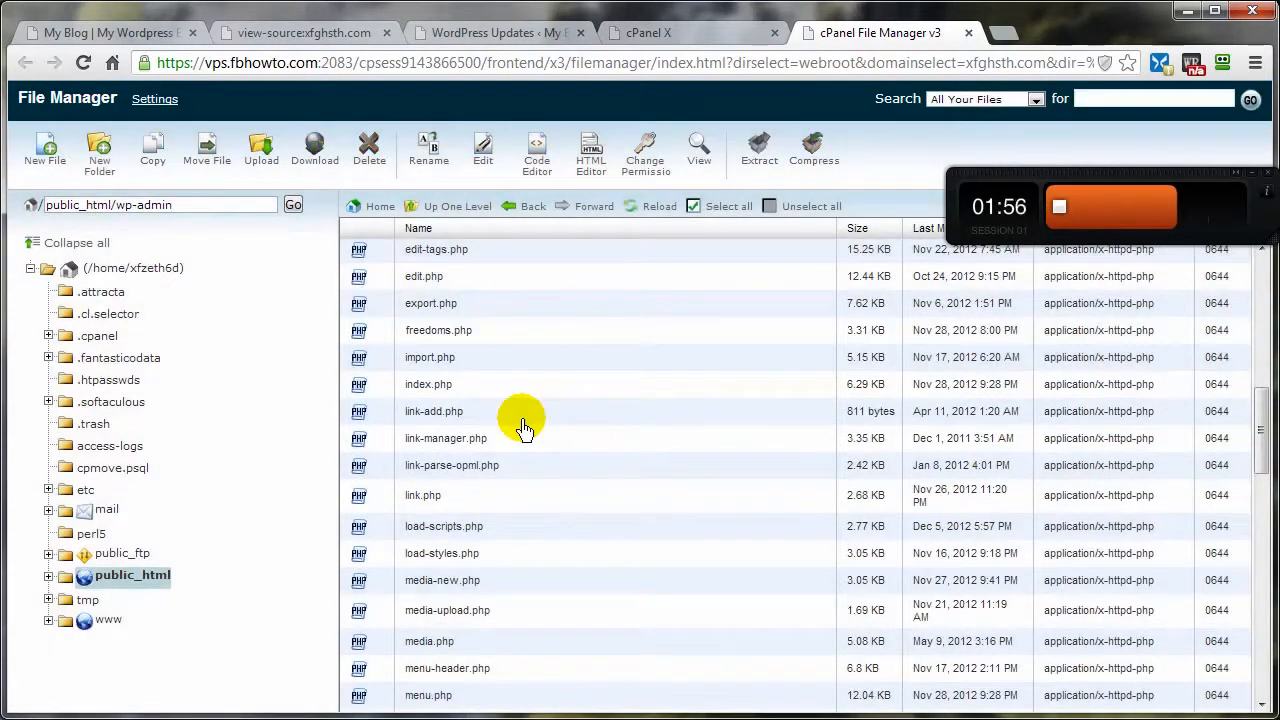
scroll(525, 428, up, 10)
click(430, 206)
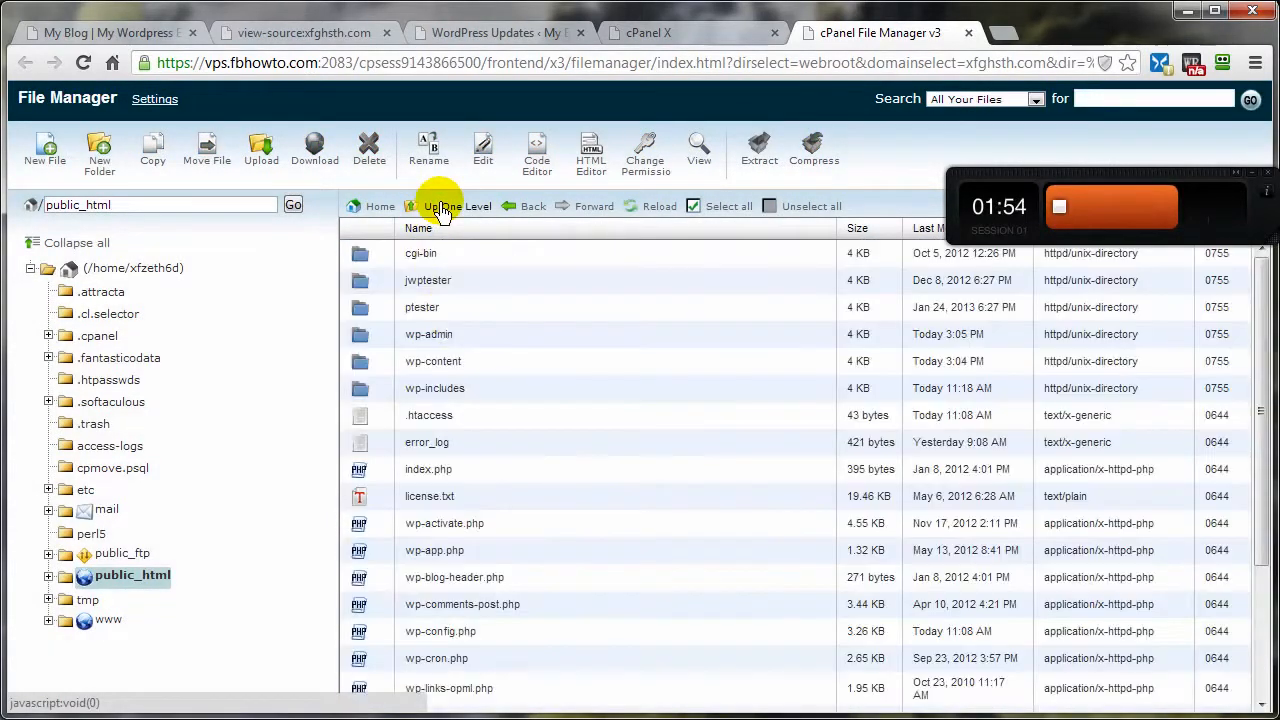
scroll(455, 500, down, 3)
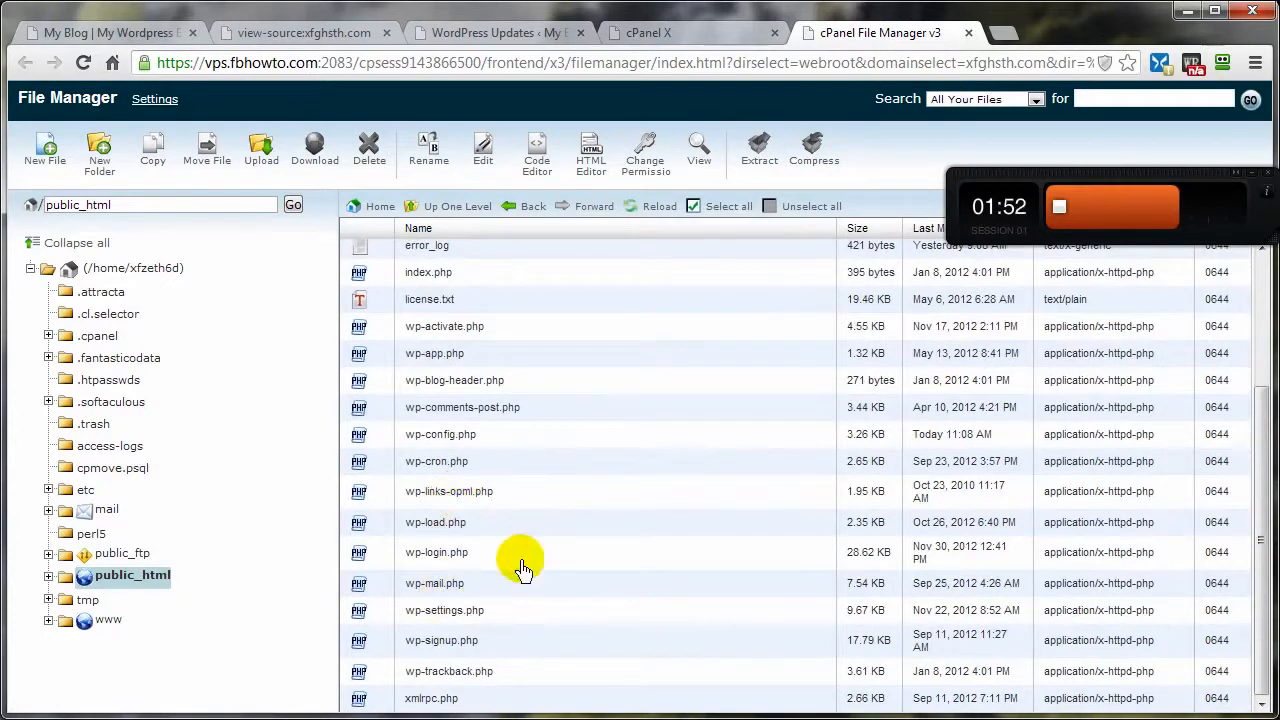
scroll(440, 565, up, 3)
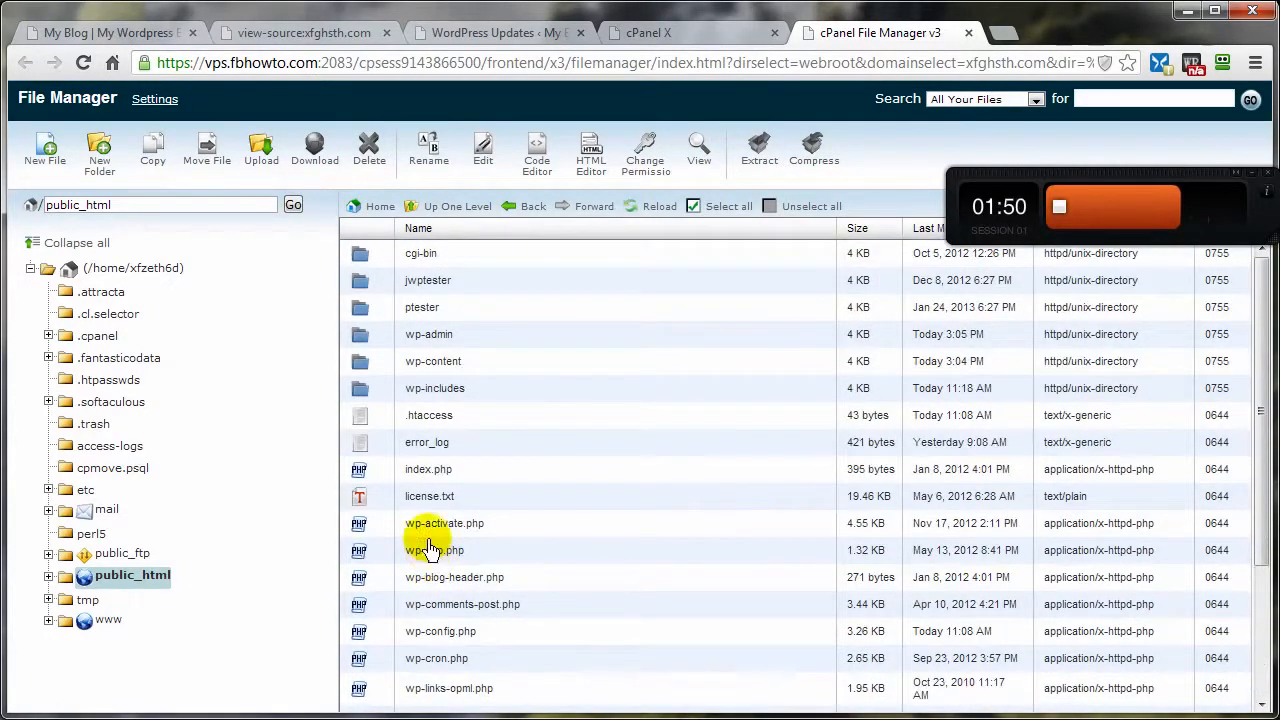
Step: Open wp-content/themes/twentytwelve/functions.php in the Code Editor with utf-8 encoding
double_click(381, 368)
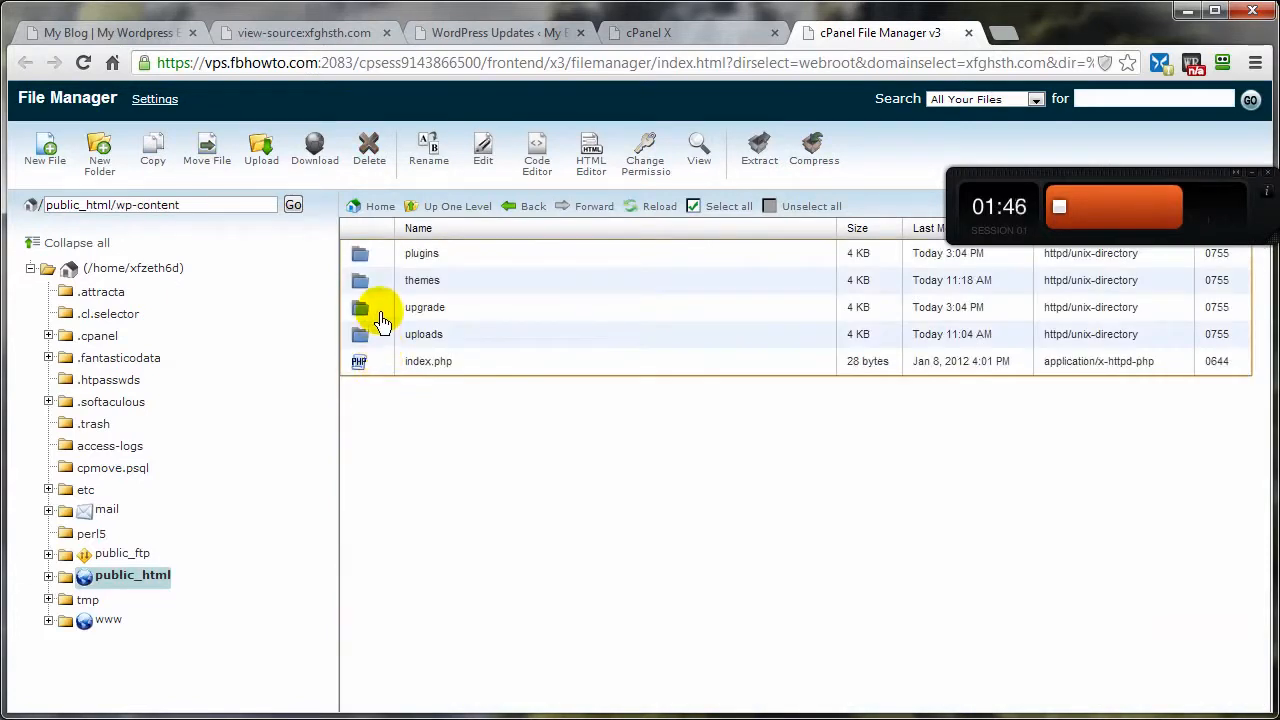
double_click(383, 283)
double_click(388, 290)
scroll(462, 500, down, 1)
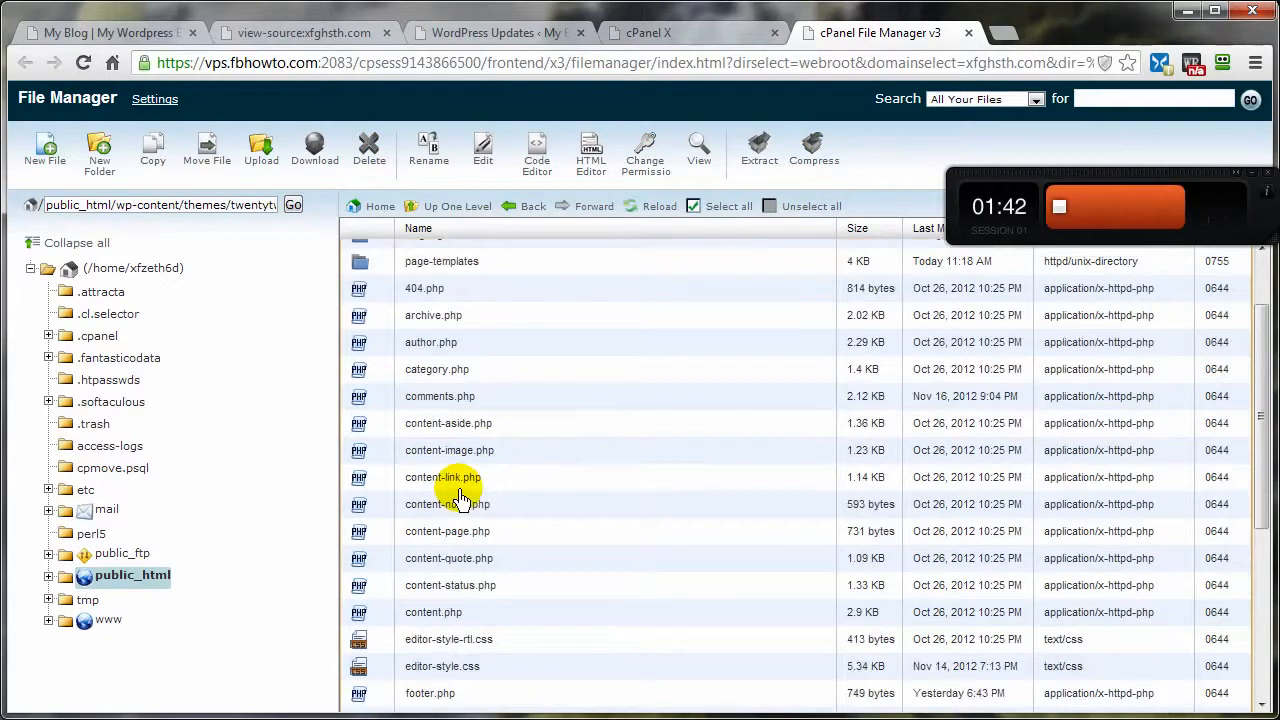
scroll(460, 500, down, 4)
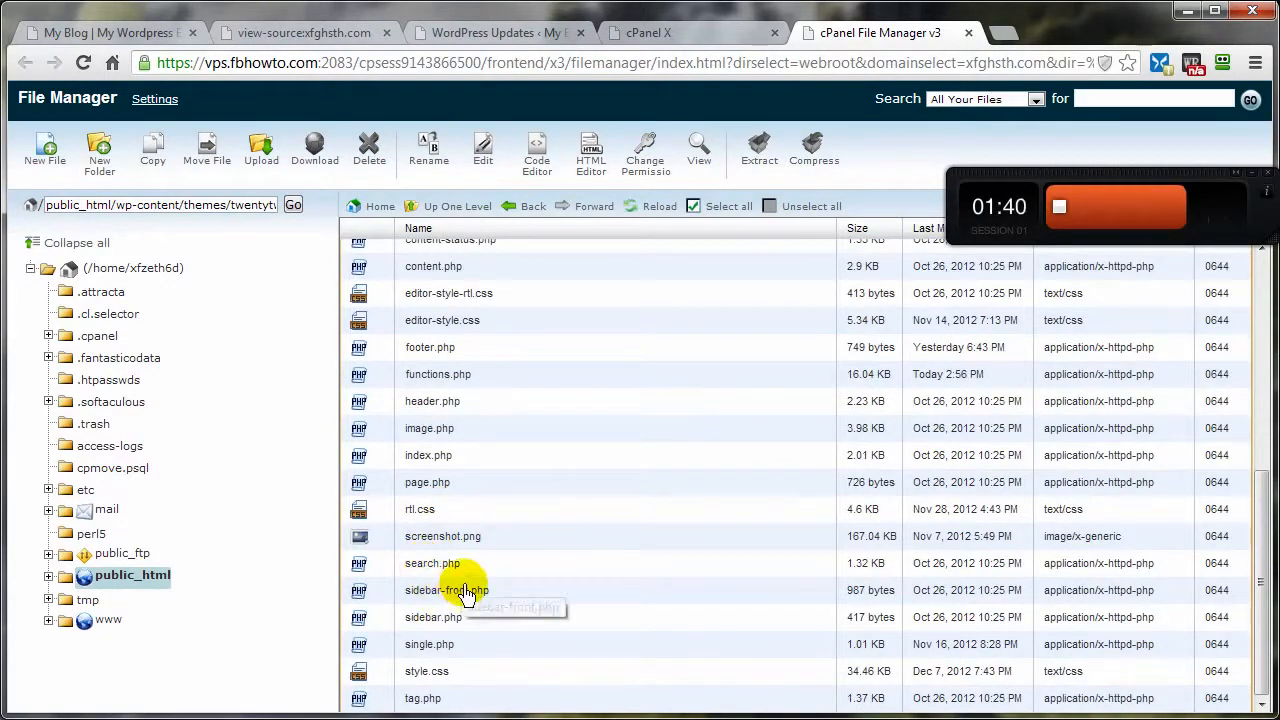
click(380, 386)
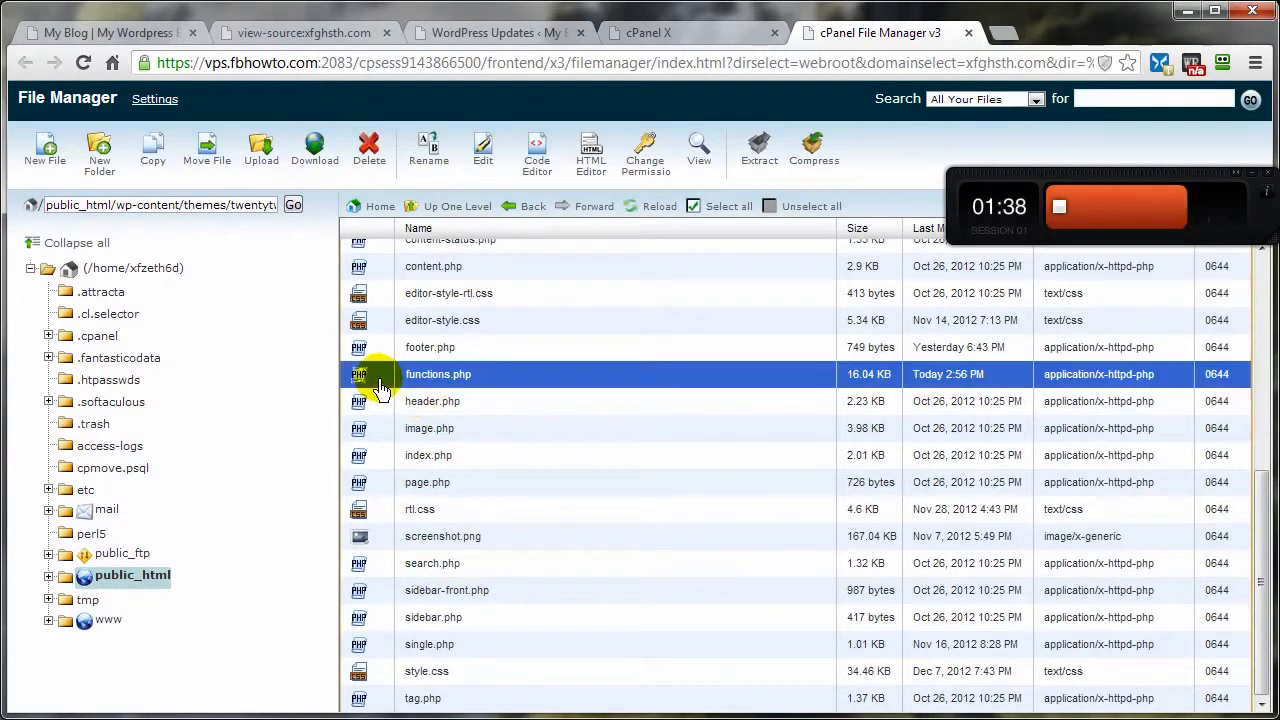
click(537, 168)
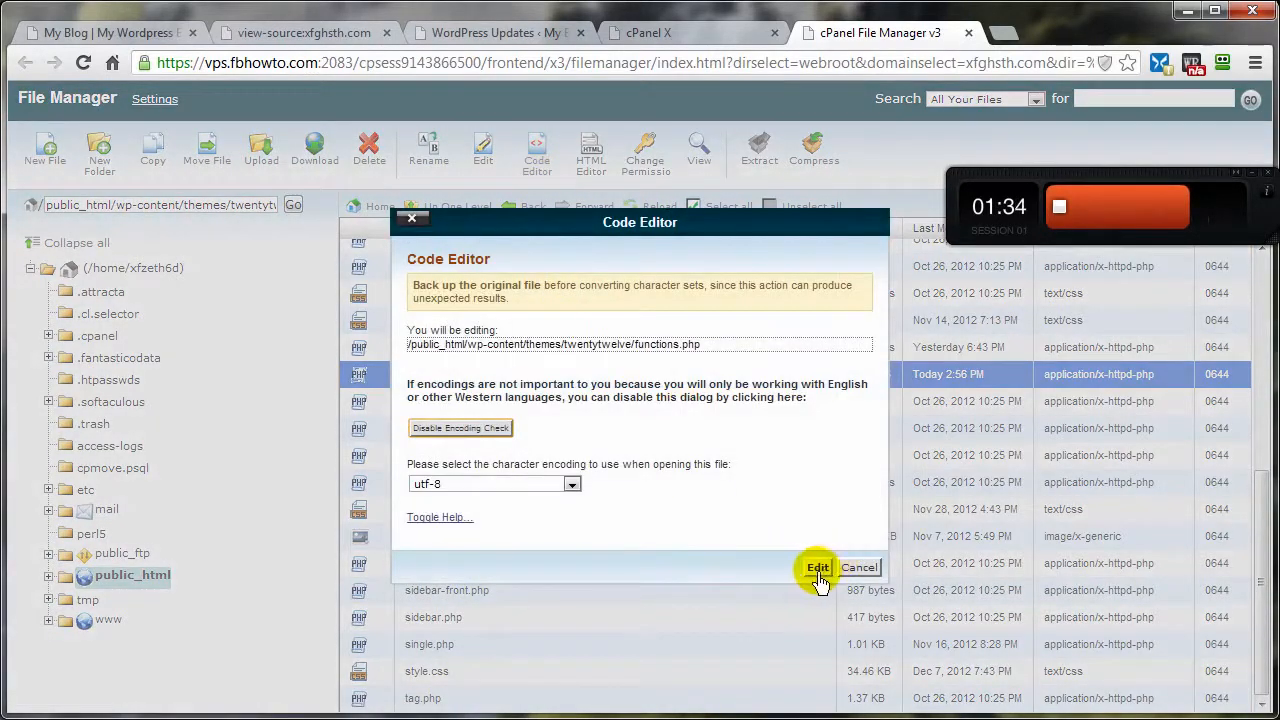
click(818, 574)
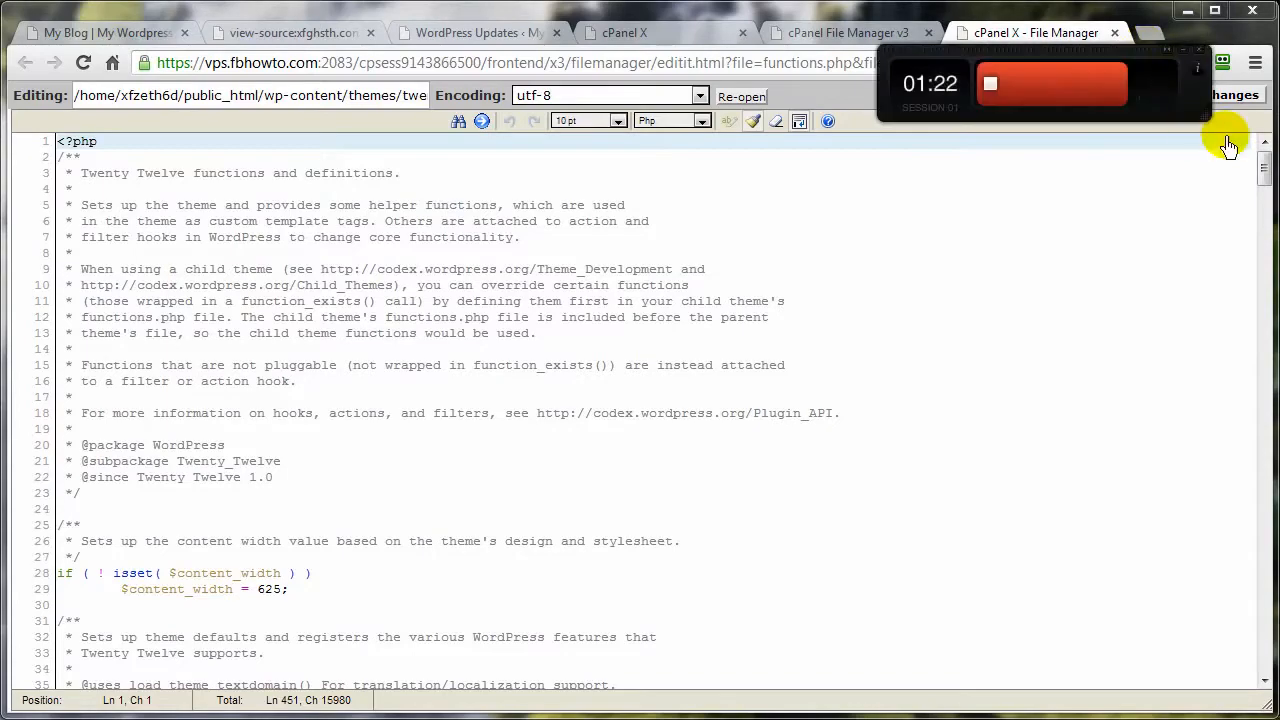
Step: Paste the version-hiding filters at line 451 of functions.php and save it
click(1266, 268)
drag(1266, 268, 1257, 645)
click(70, 320)
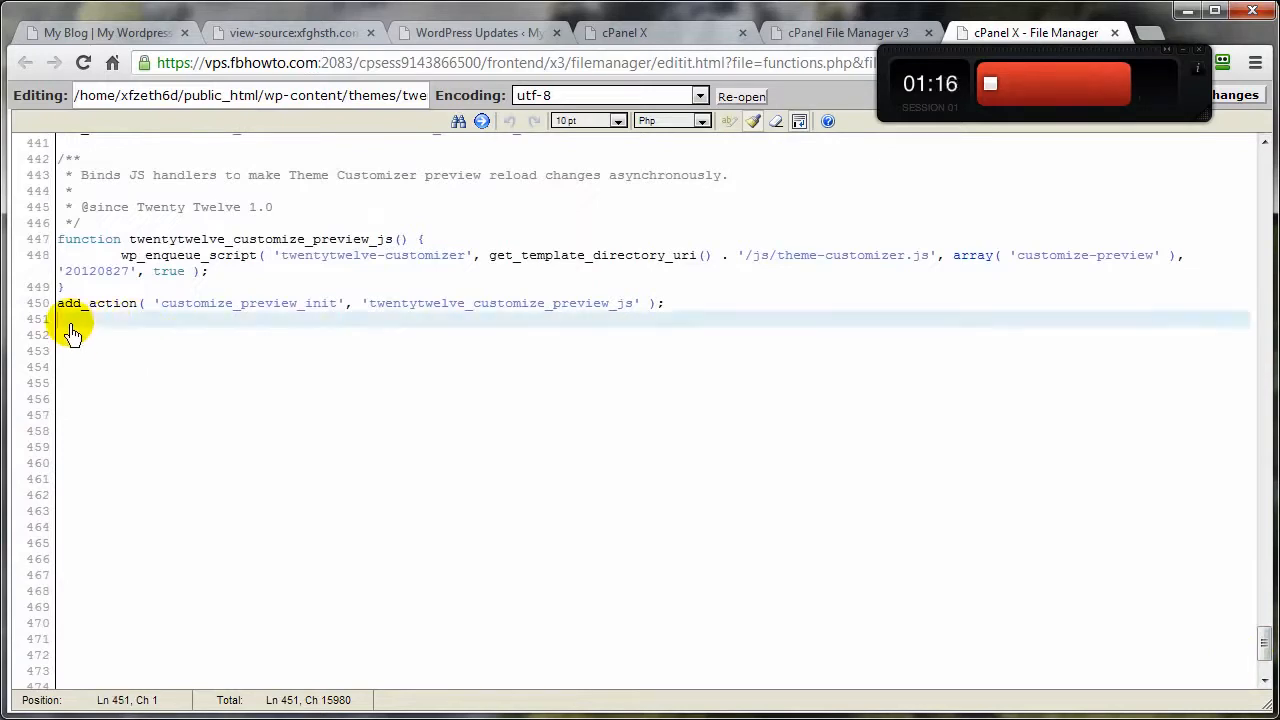
right_click(70, 321)
click(119, 431)
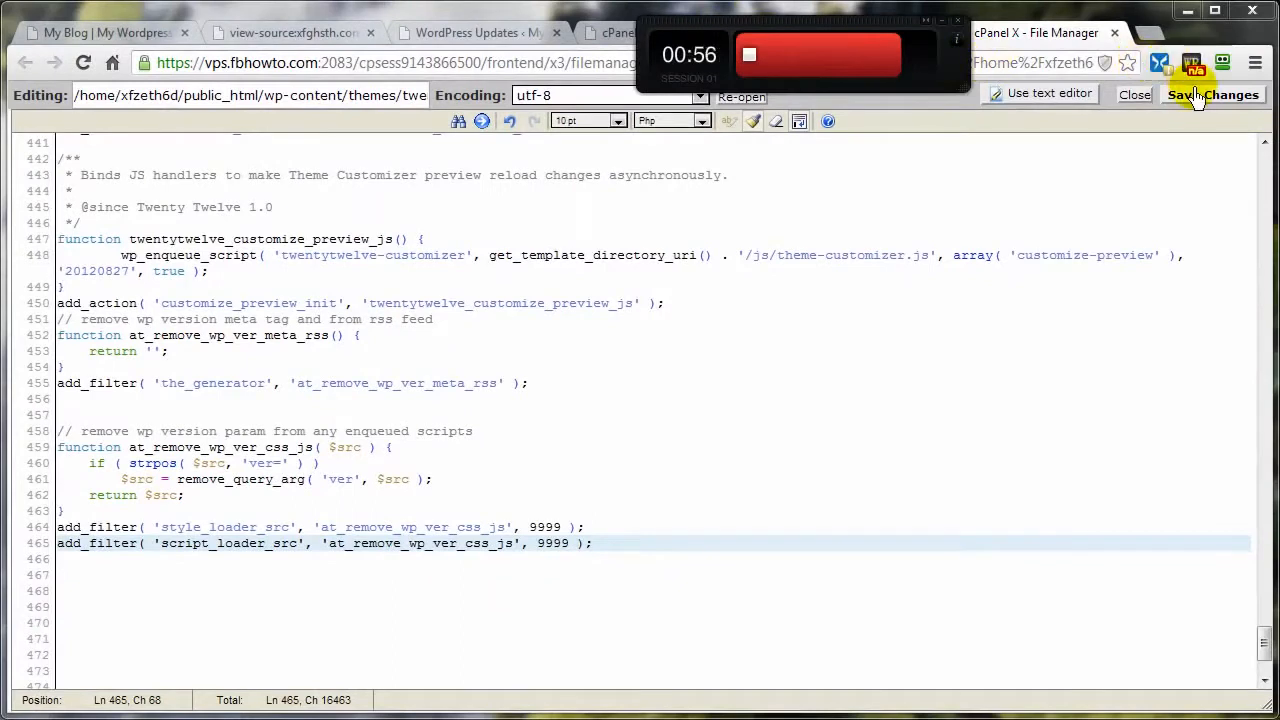
click(1195, 95)
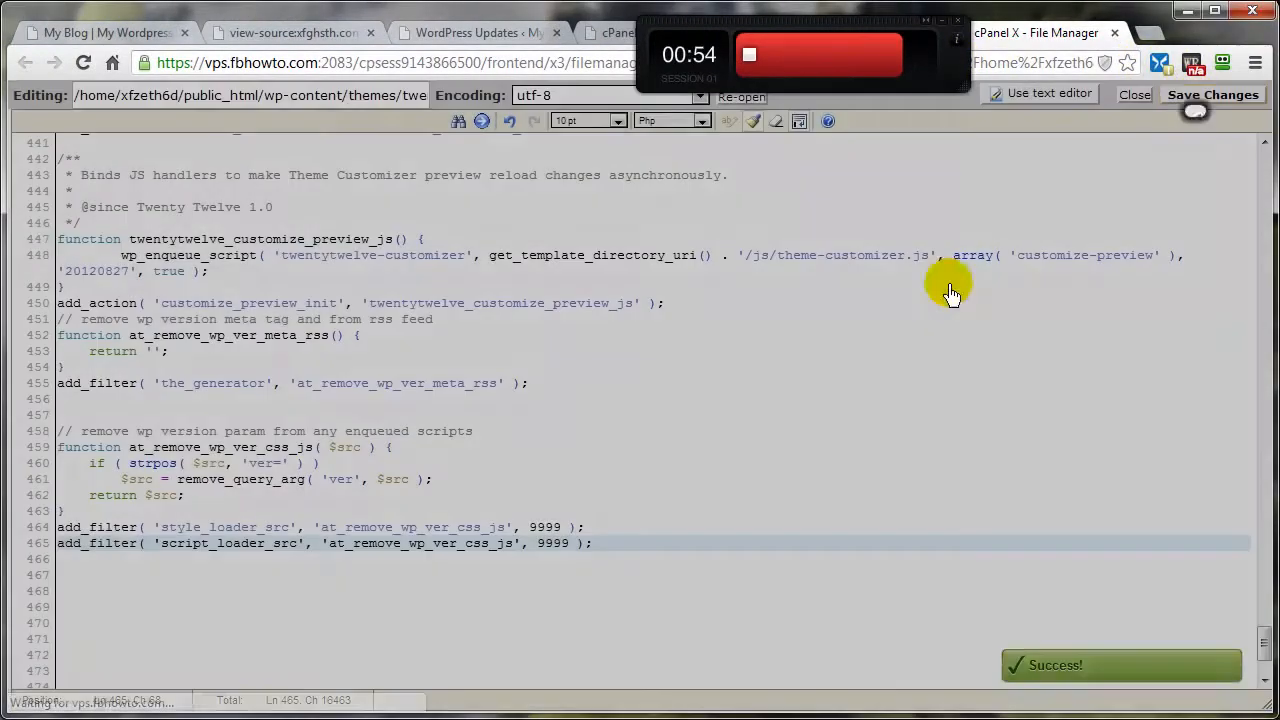
click(95, 30)
Step: Reload the blog, search its fresh page source for 3.5.1, and close the source tab
mouse_move(113, 88)
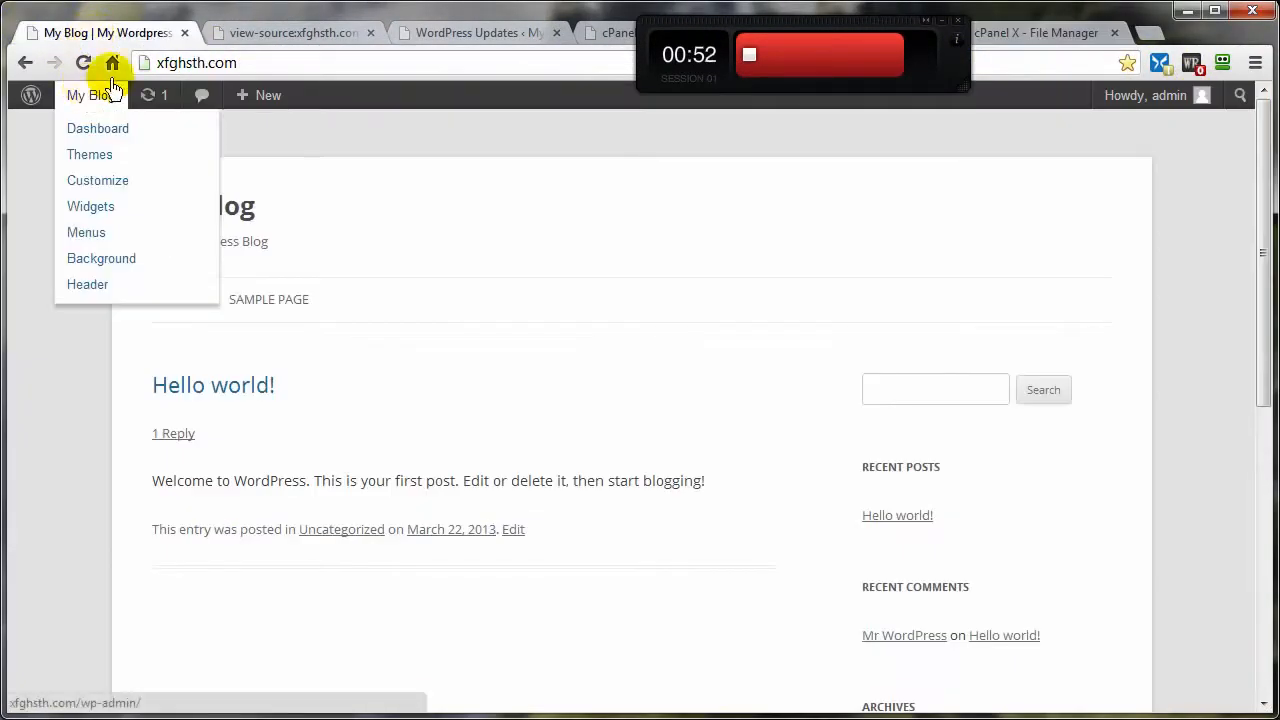
click(371, 33)
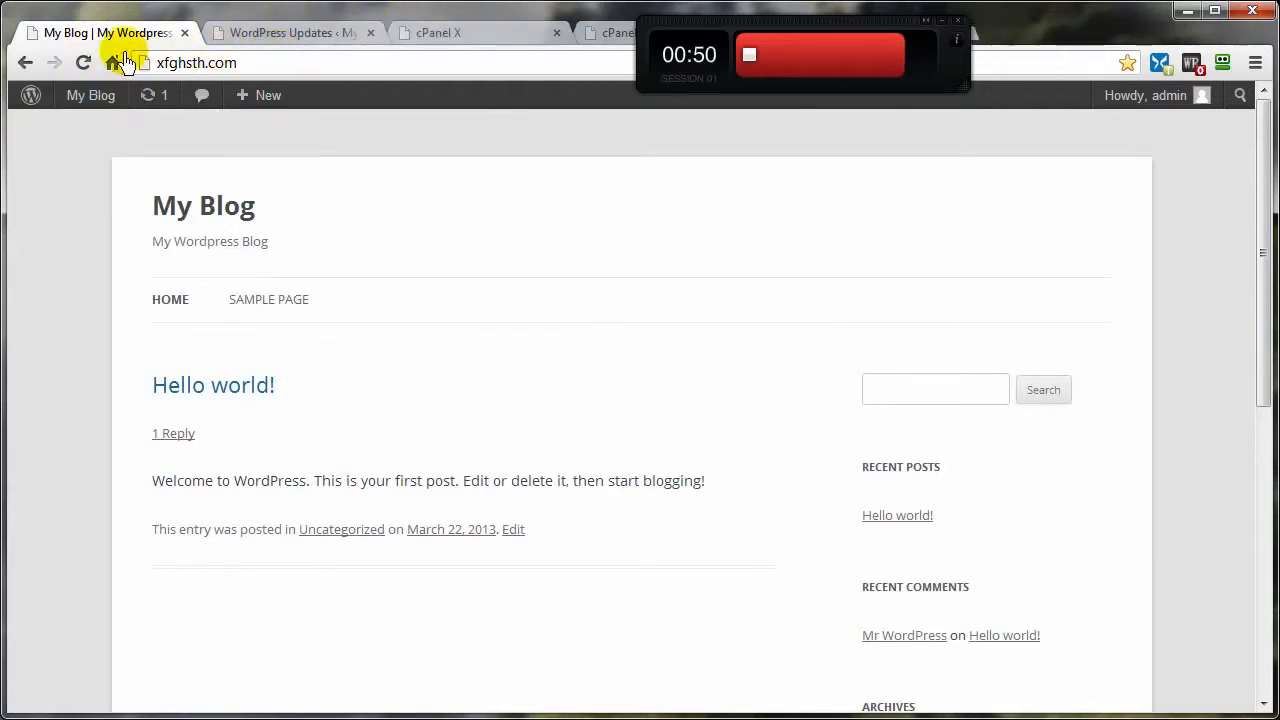
click(83, 63)
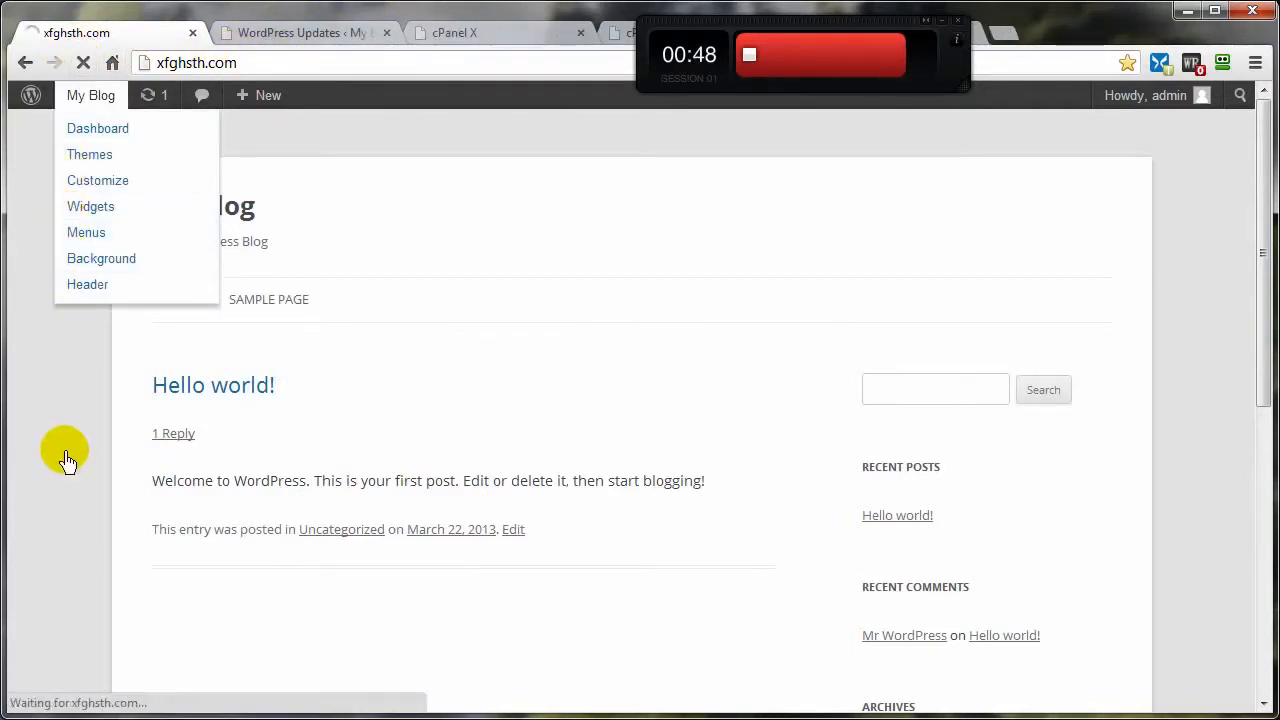
right_click(64, 240)
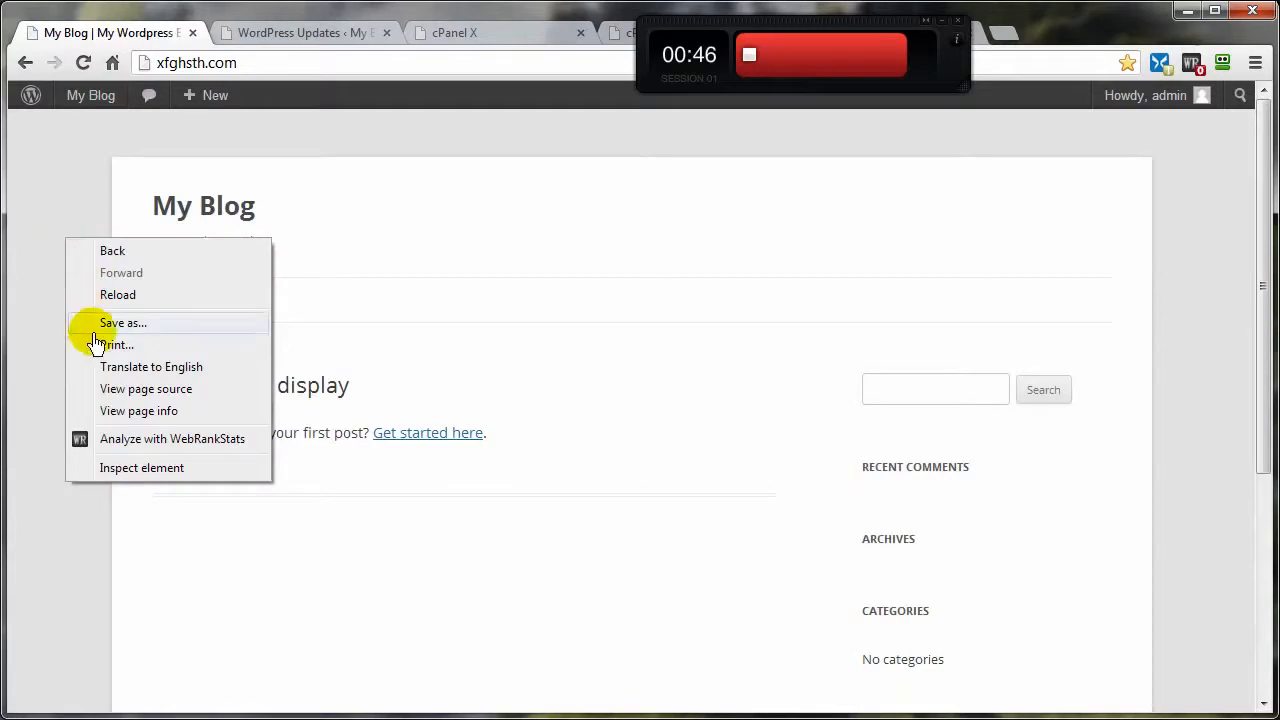
click(112, 392)
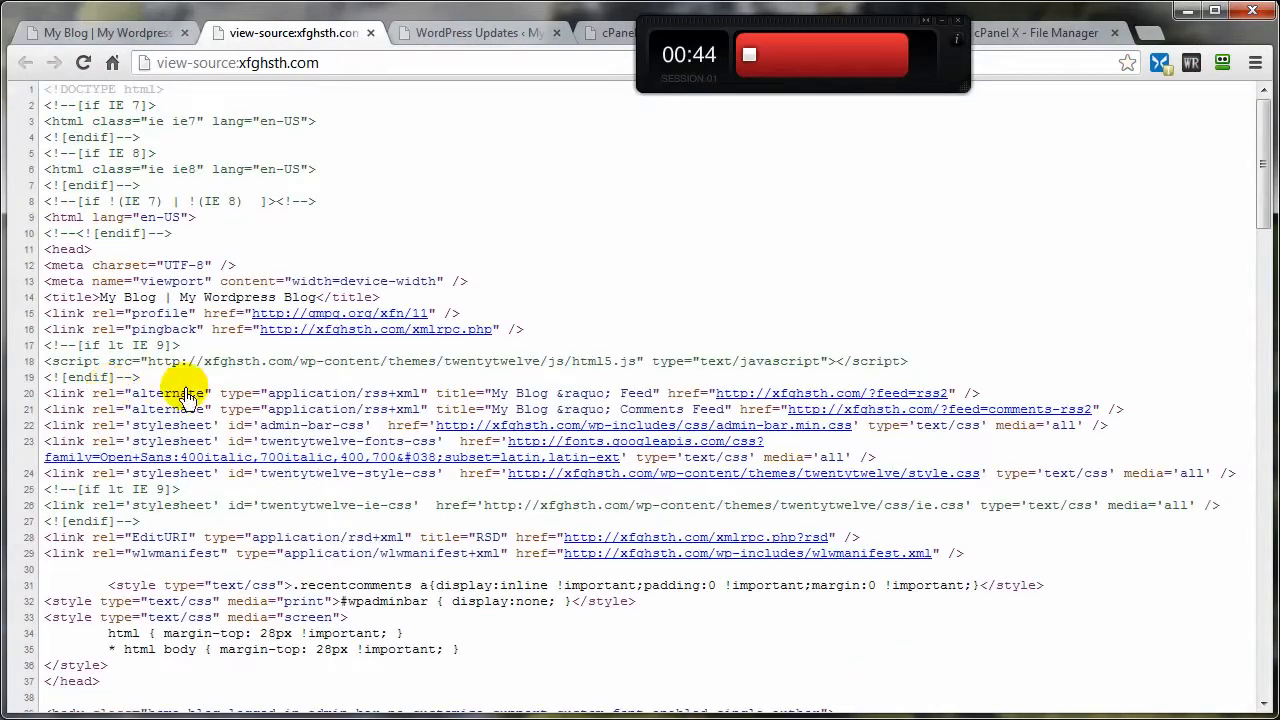
key(ctrl+f)
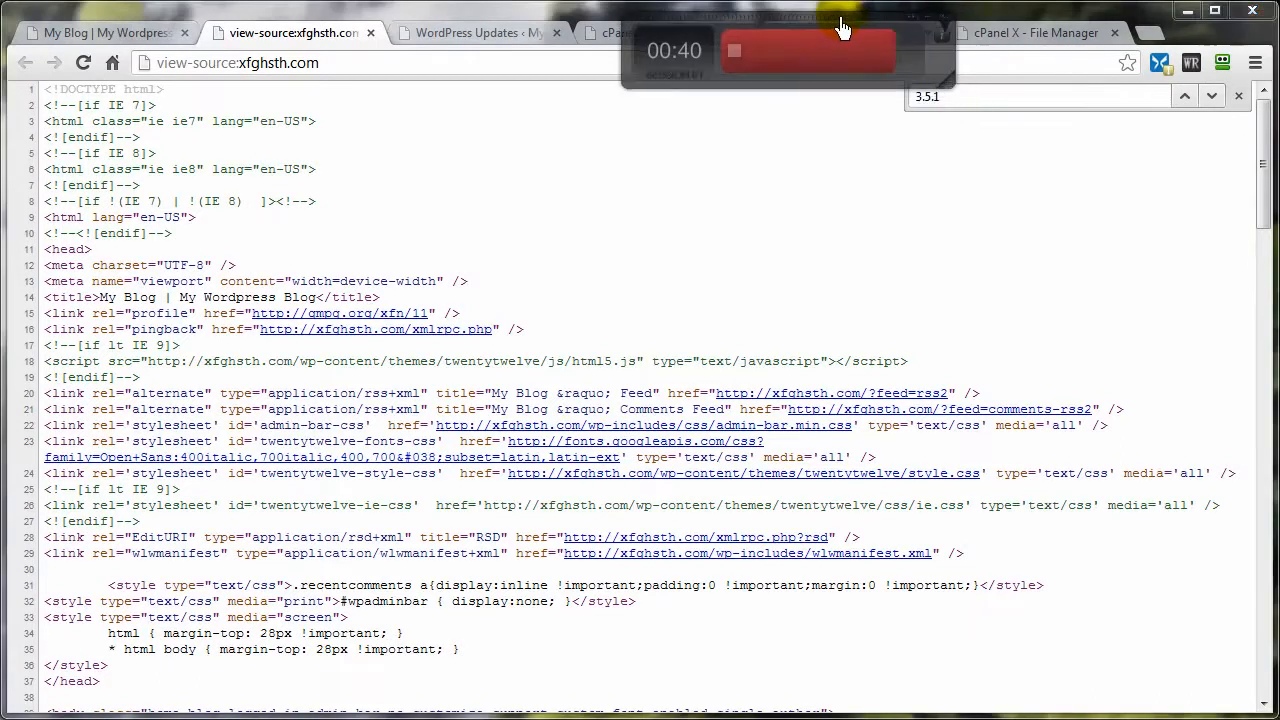
click(1211, 96)
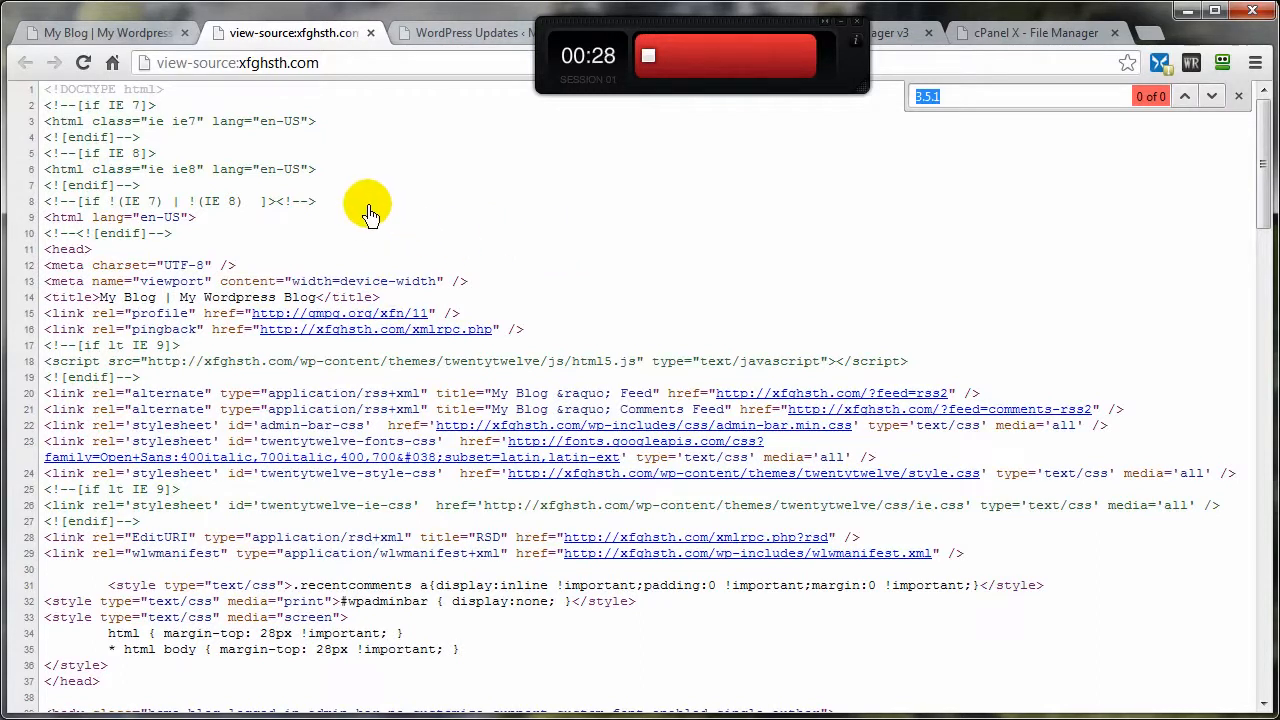
click(370, 34)
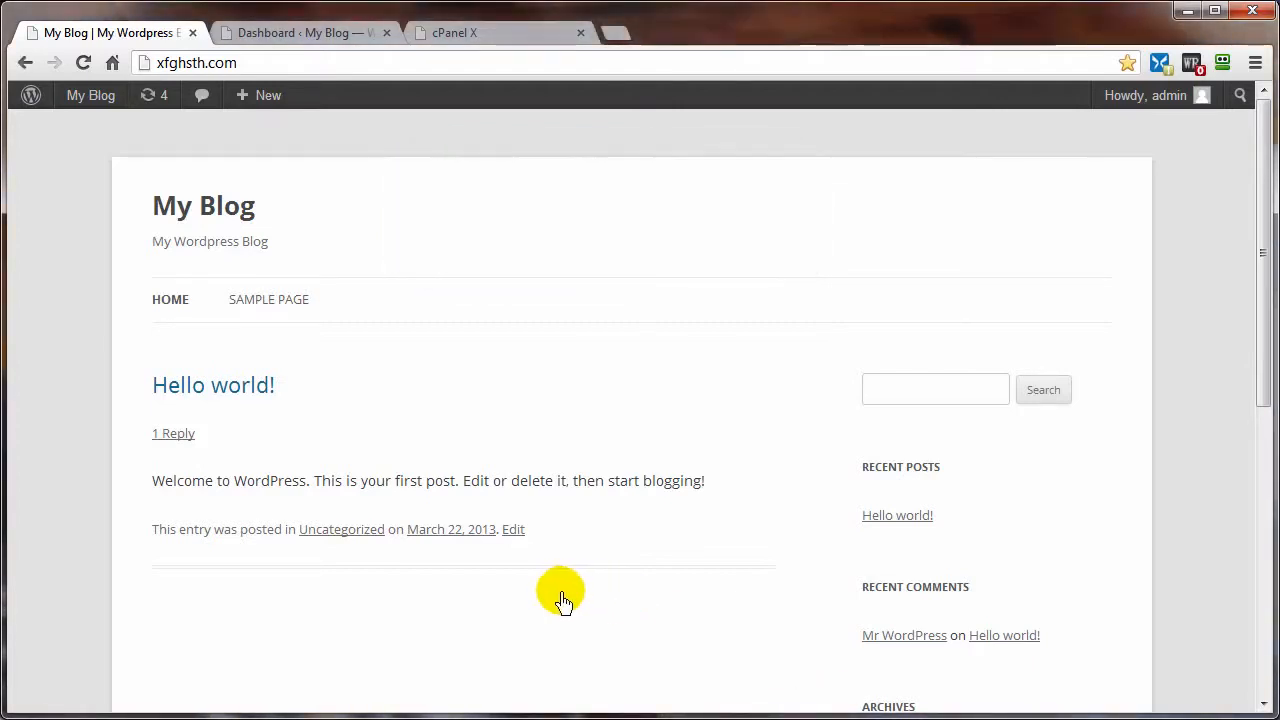
Step: Go to the WordPress admin's Plugins > Add New page
mouse_move(74, 117)
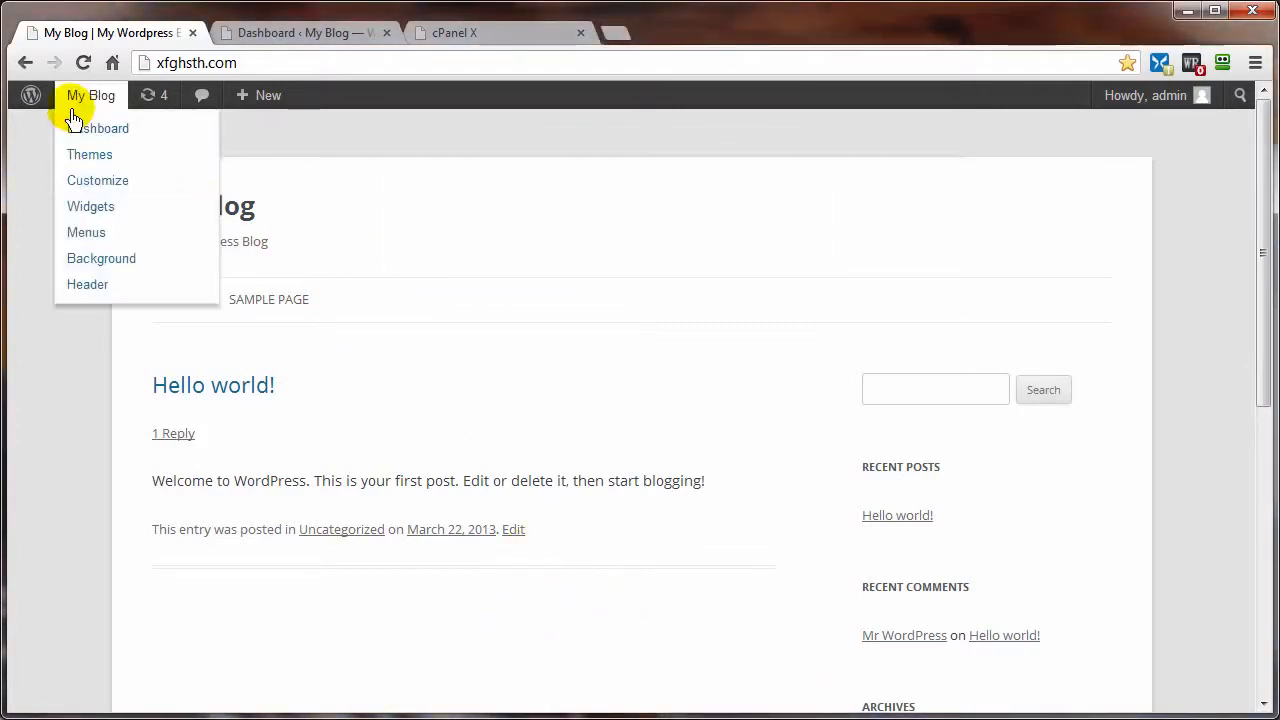
click(316, 40)
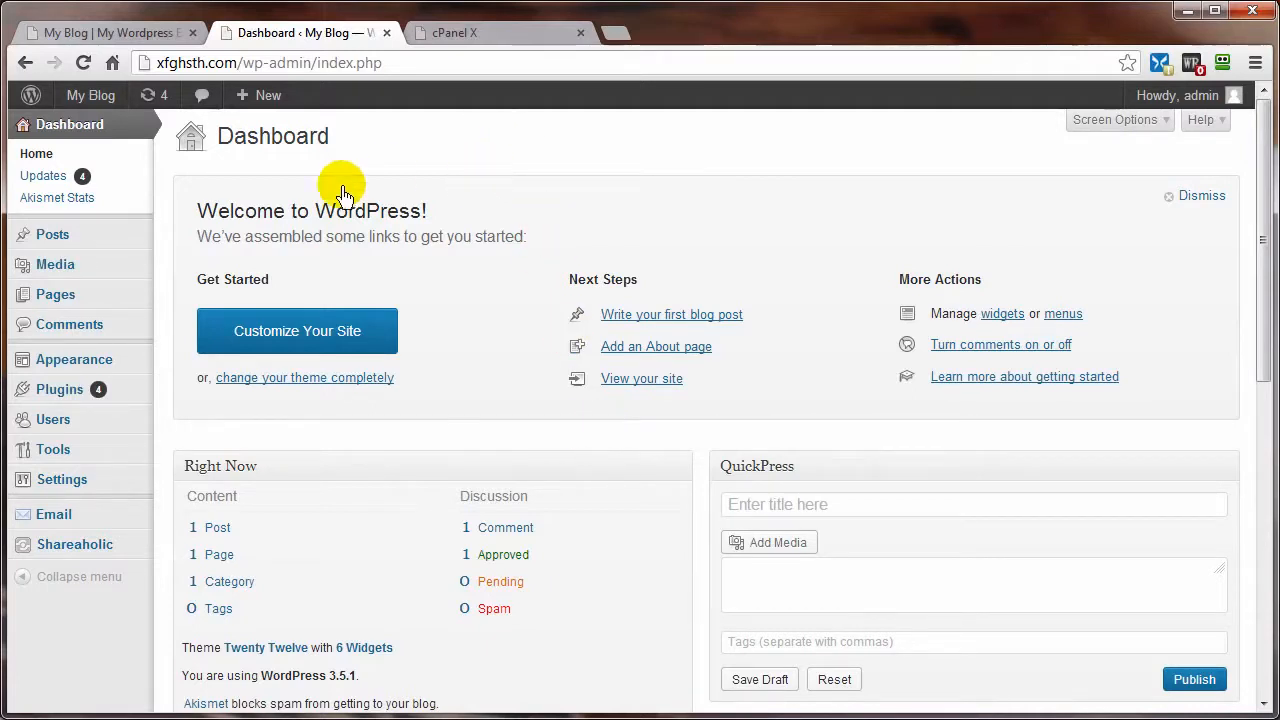
mouse_move(36, 388)
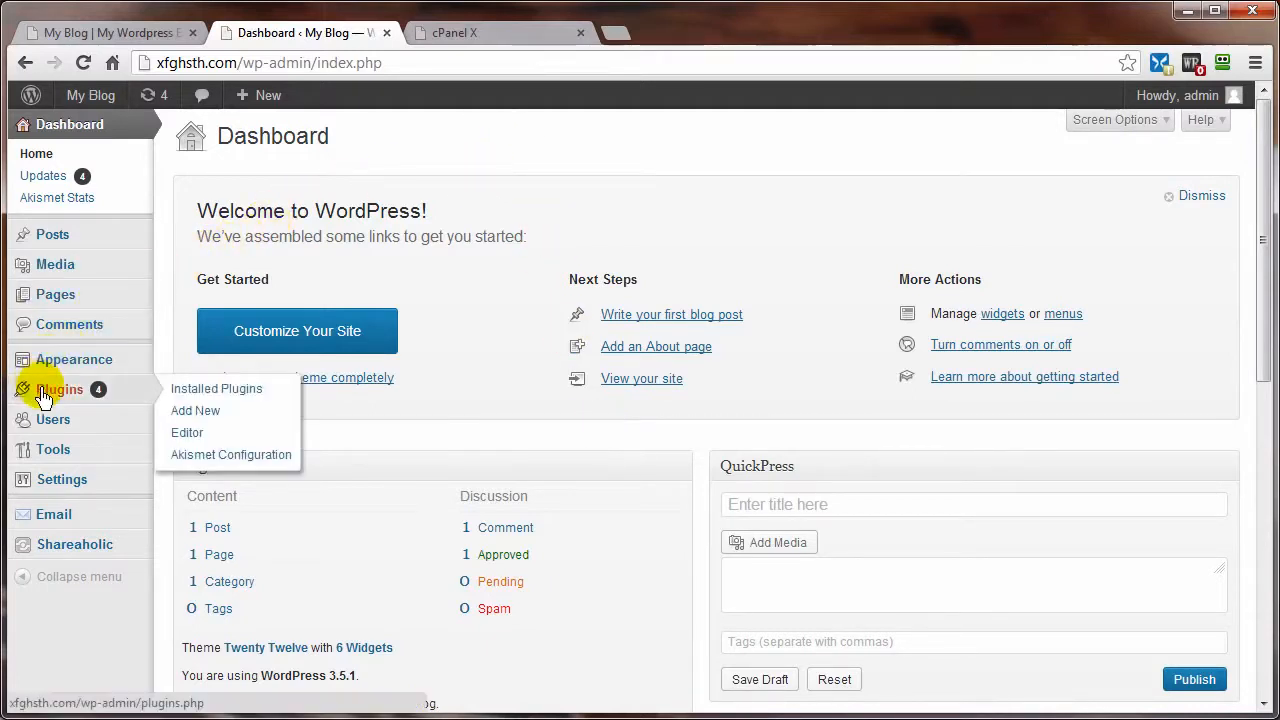
click(195, 414)
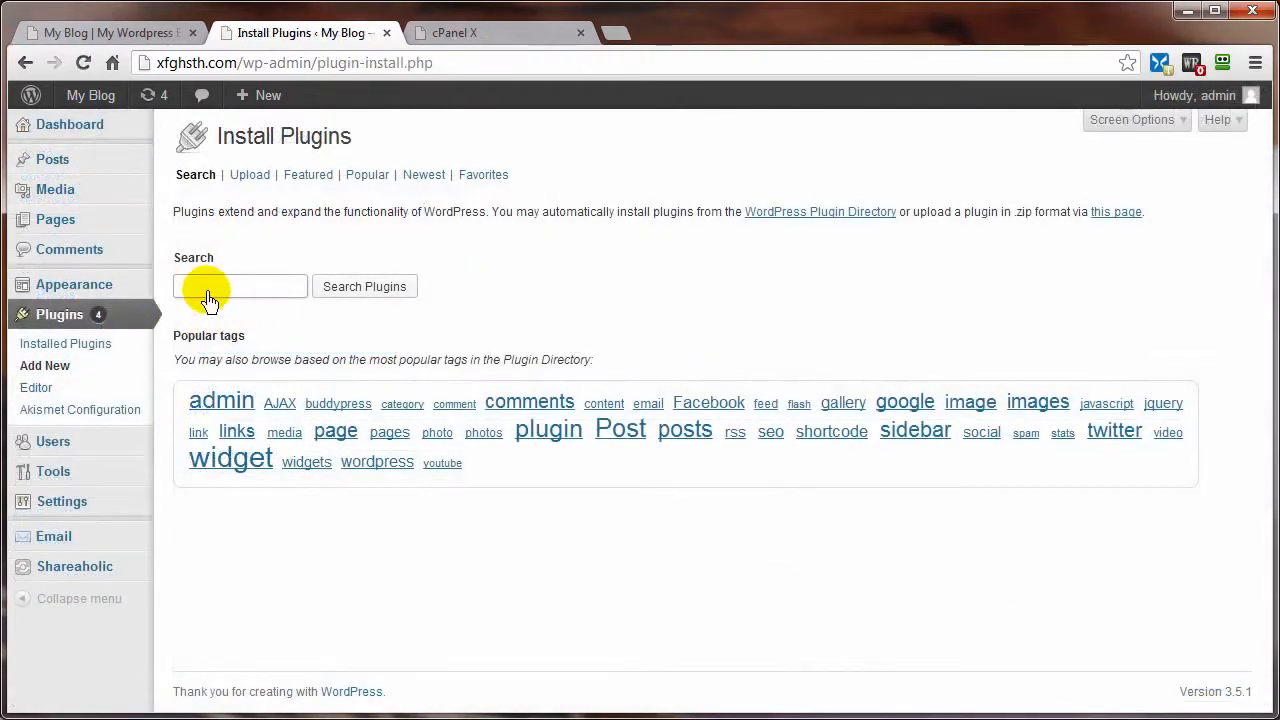
Step: Search for 'better wp security', install Better WP Security 3.4.8, and activate it
text(better wp security)
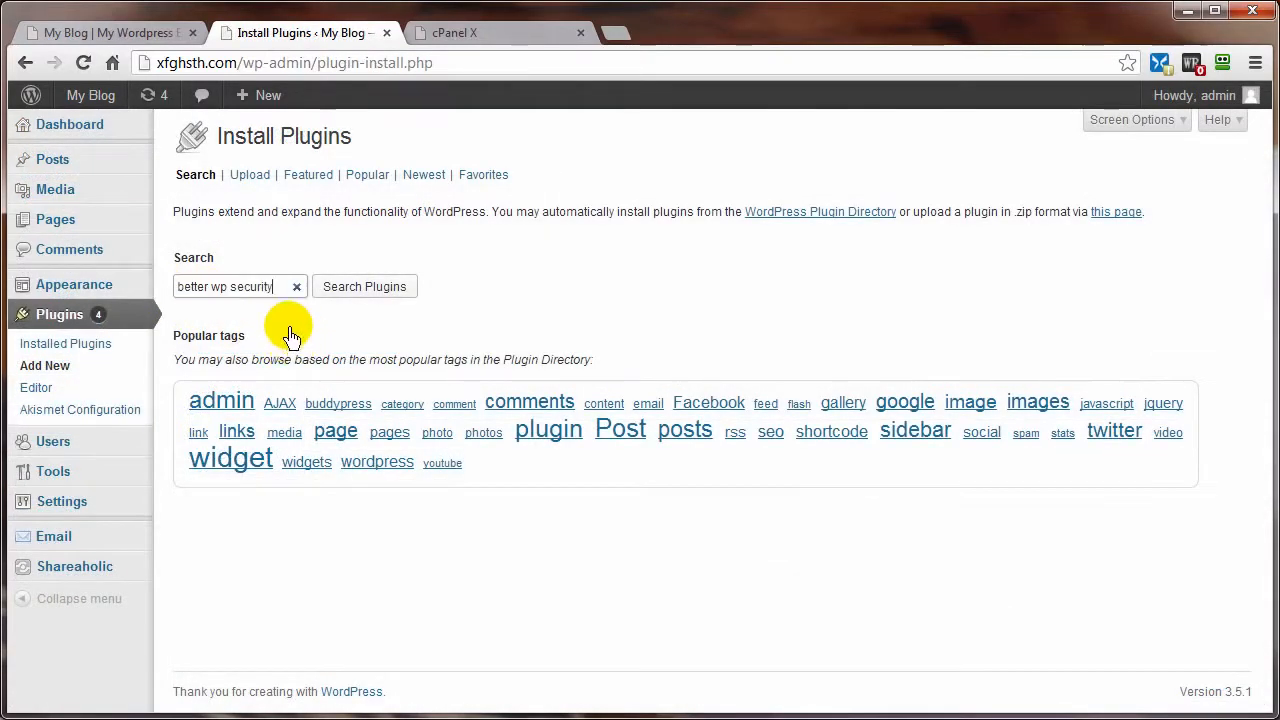
click(348, 290)
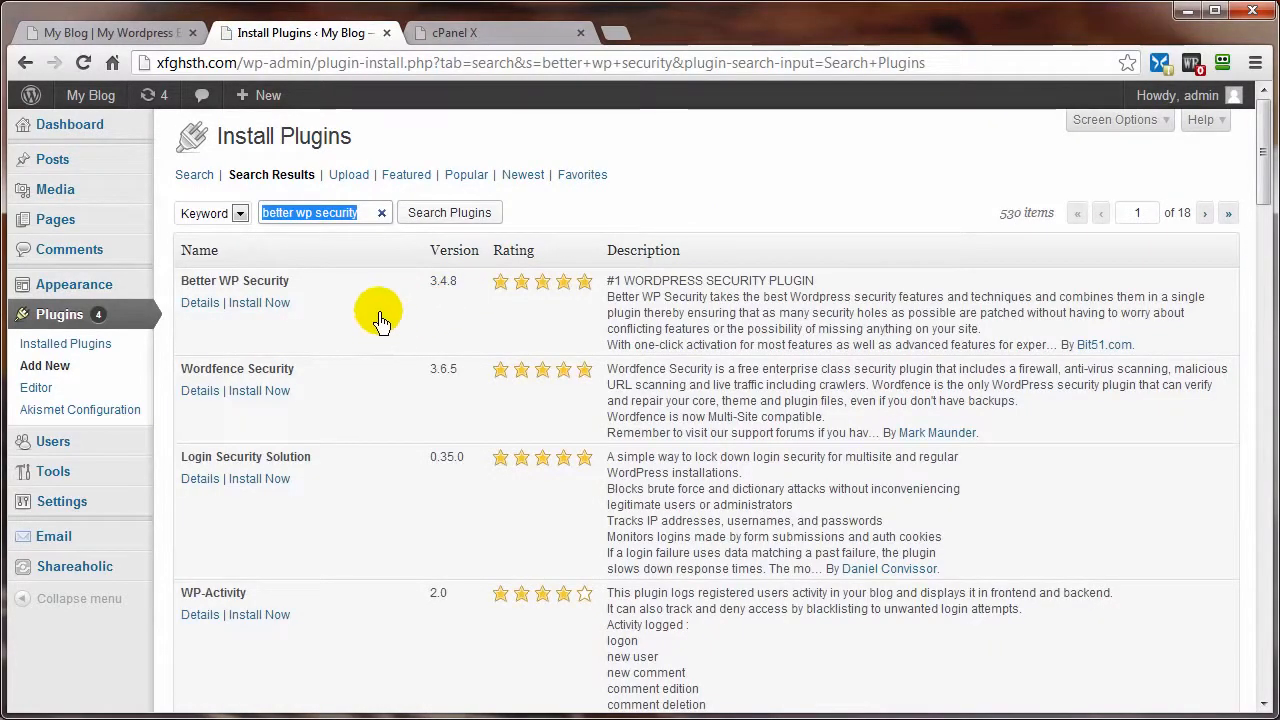
click(253, 310)
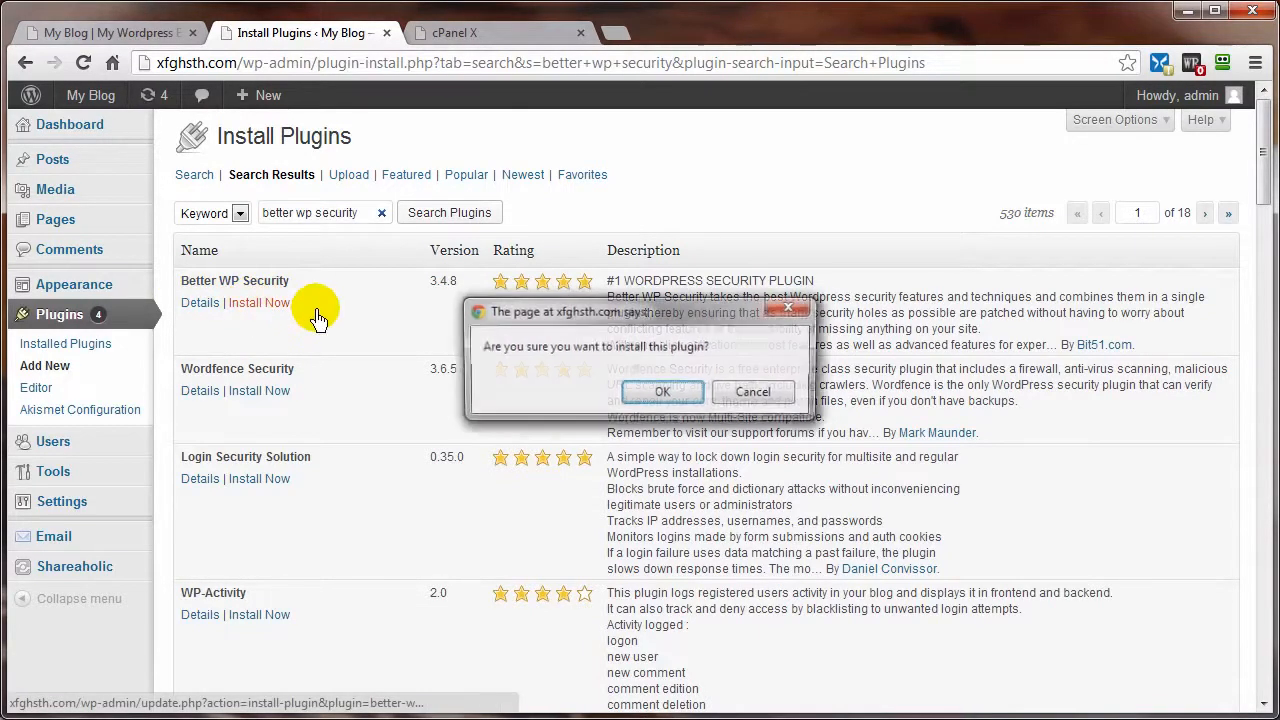
click(660, 394)
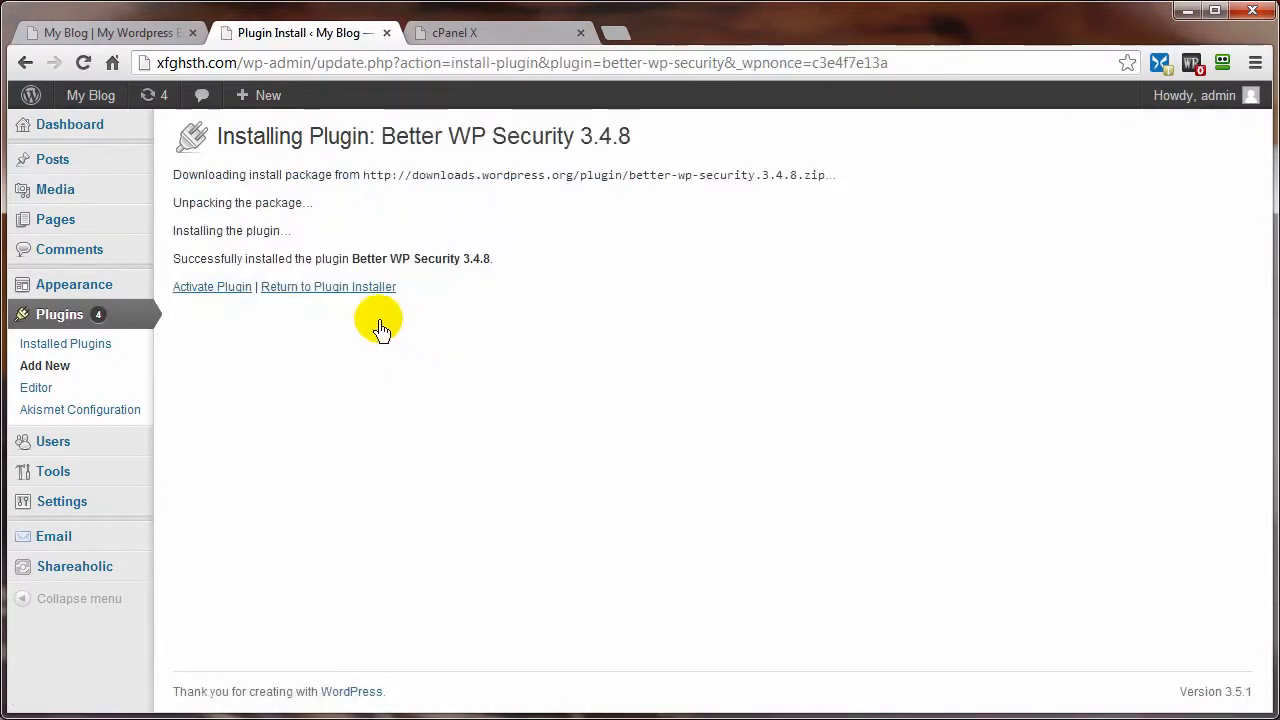
click(211, 290)
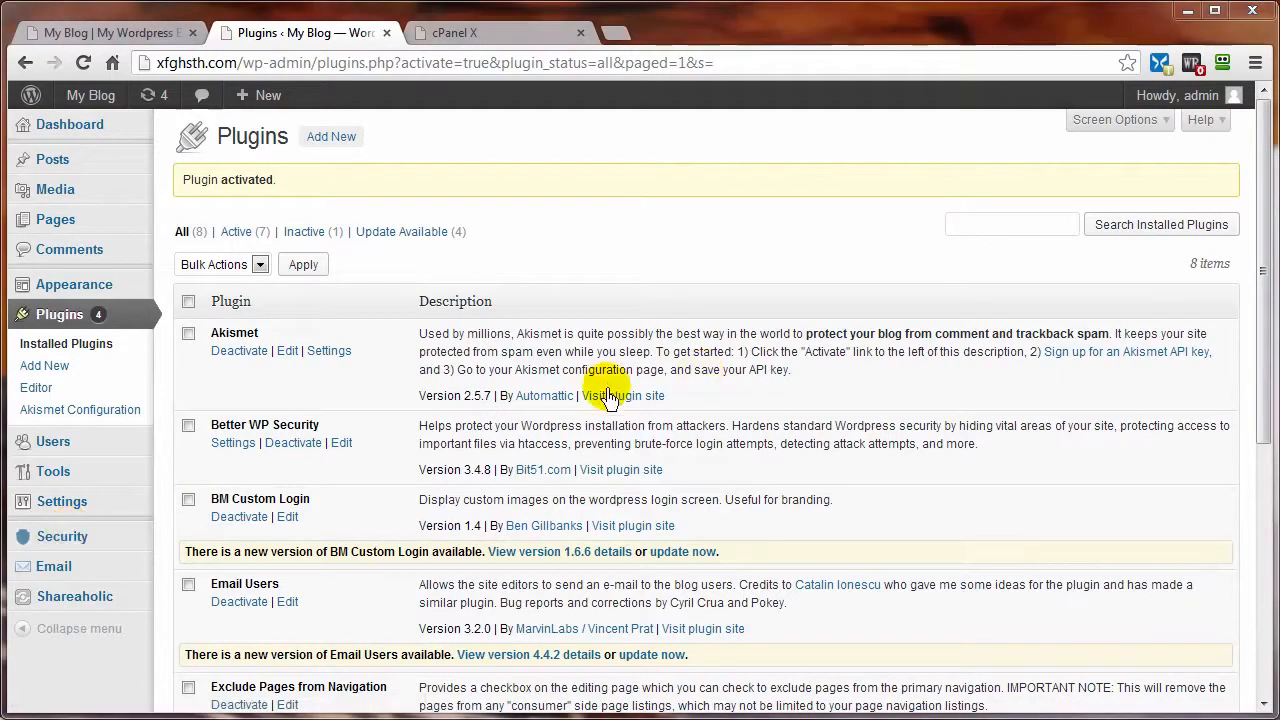
Step: Skip the database backup and allow Better WP Security to change WordPress core files
drag(1040, 1, 923, 170)
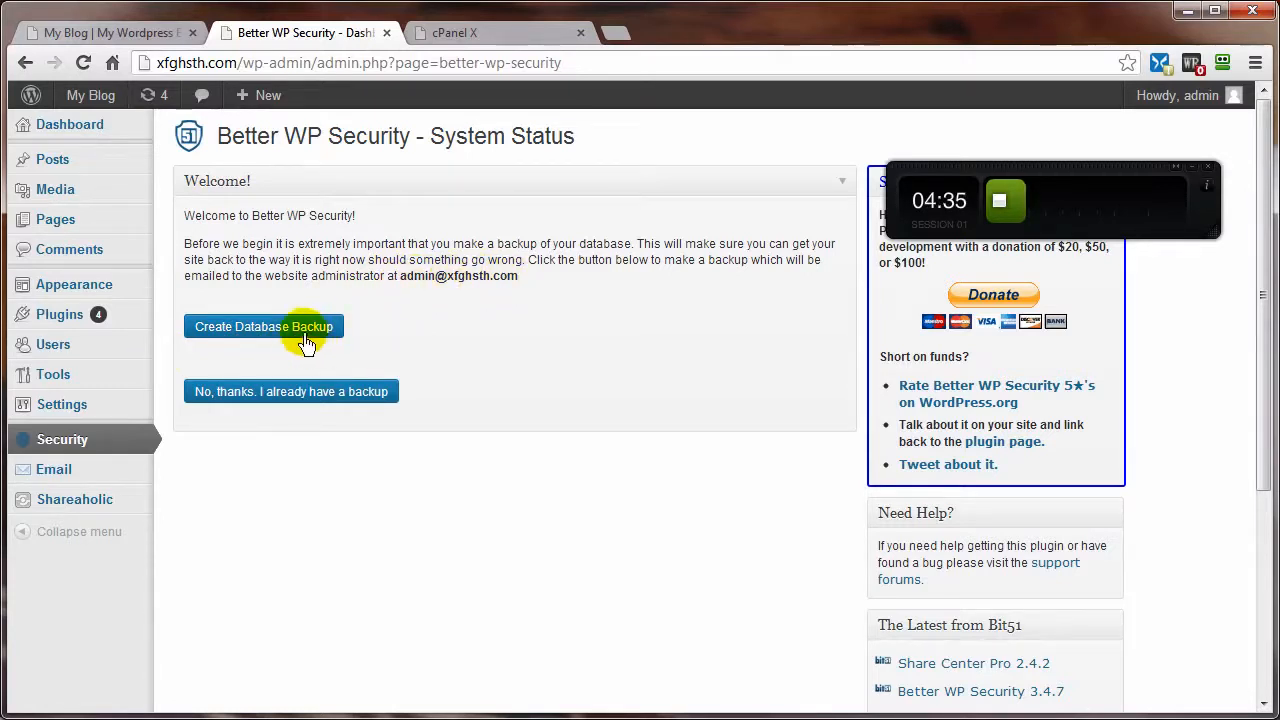
click(237, 395)
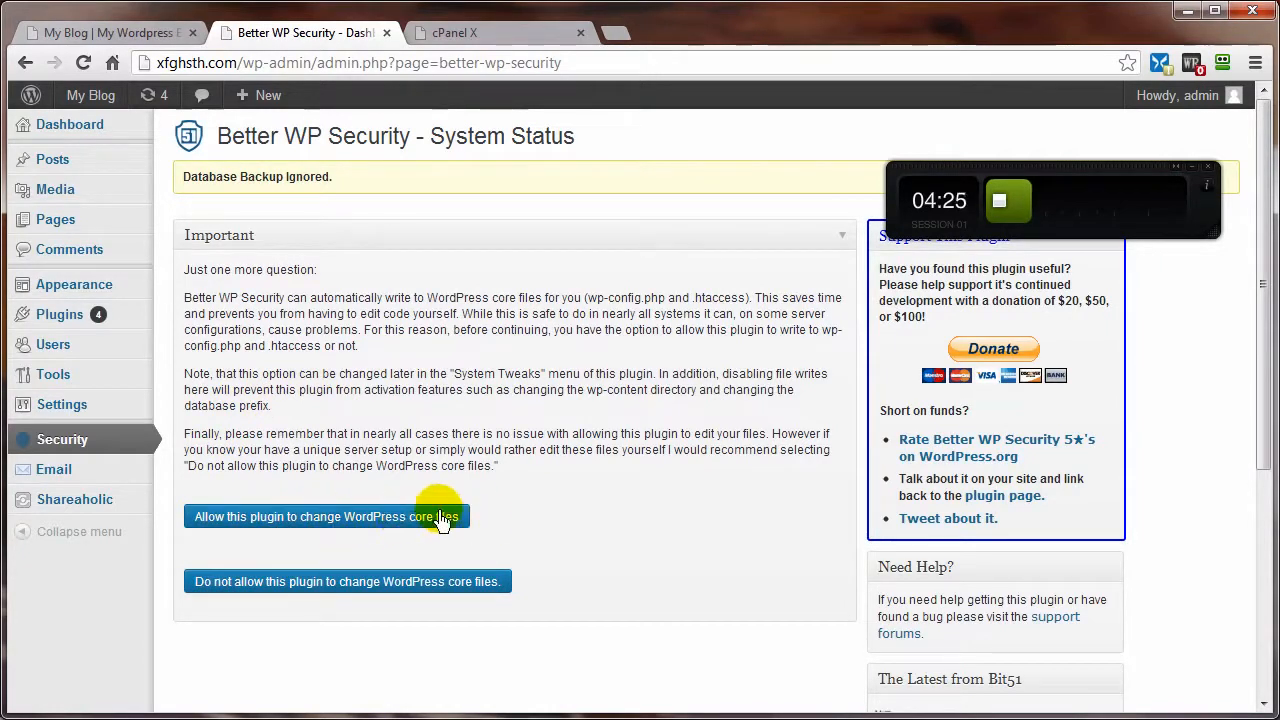
click(237, 528)
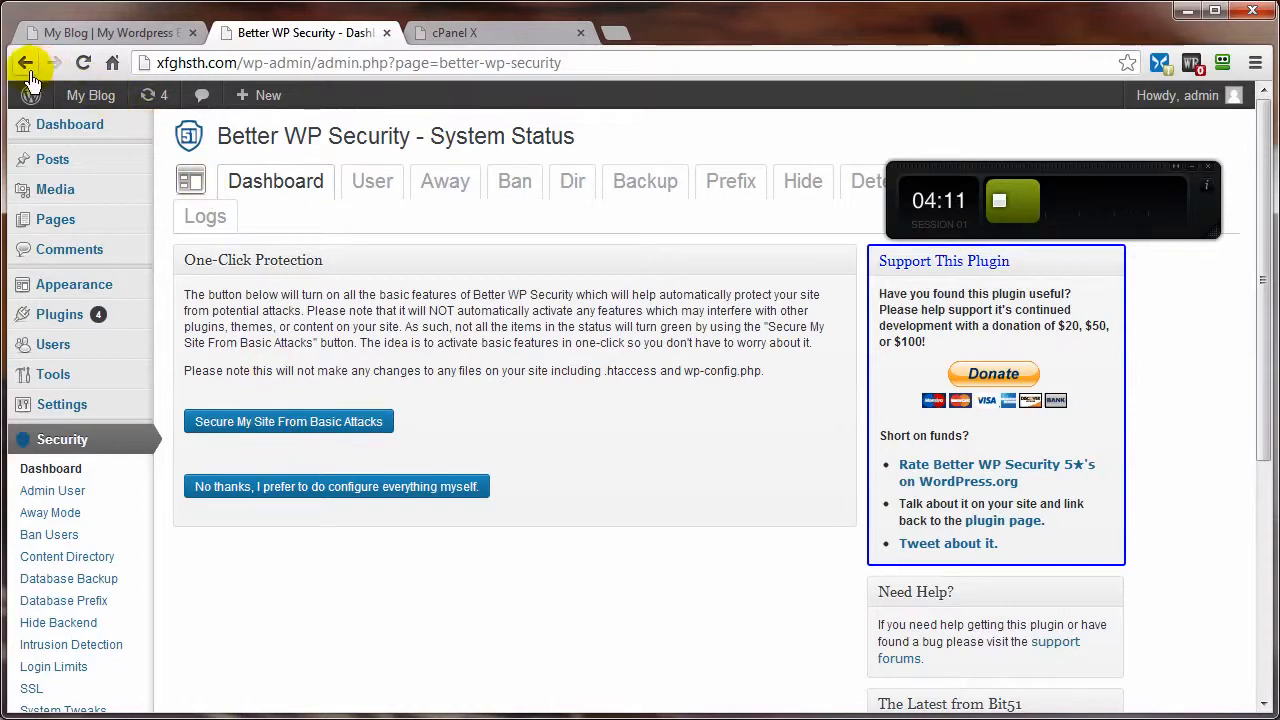
click(243, 487)
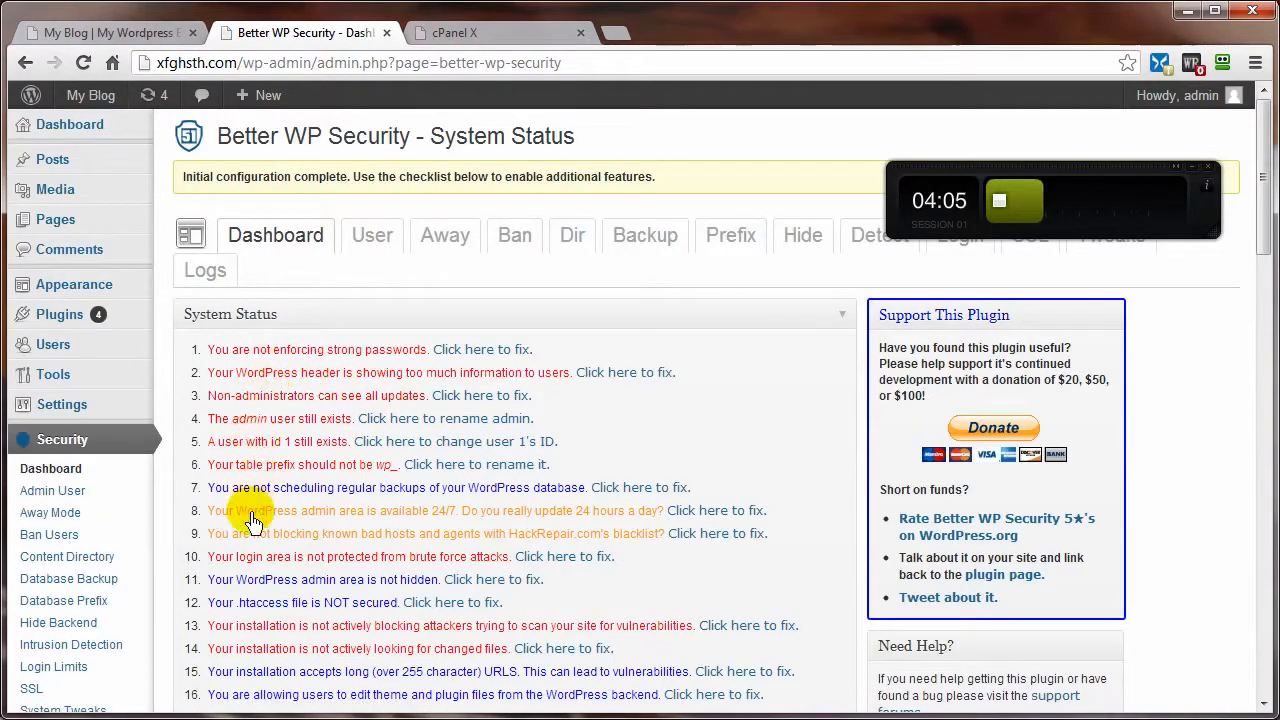
scroll(270, 535, down, 3)
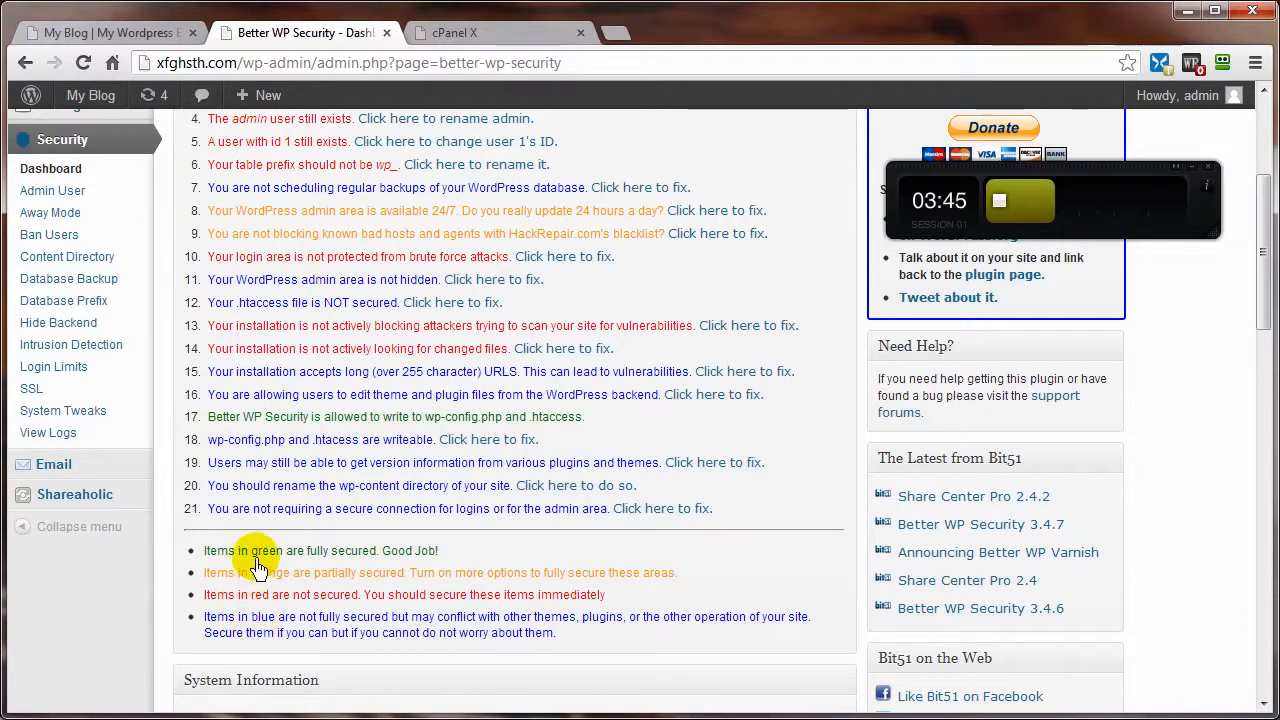
scroll(280, 578, up, 3)
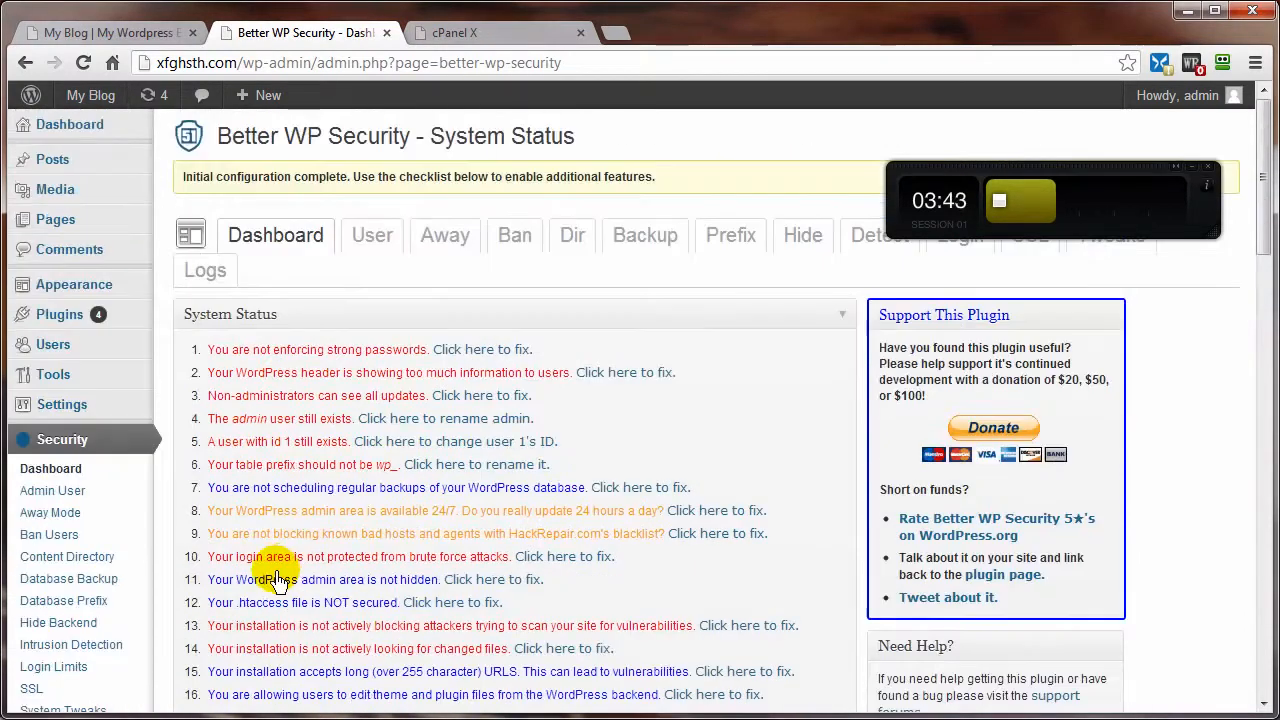
click(24, 64)
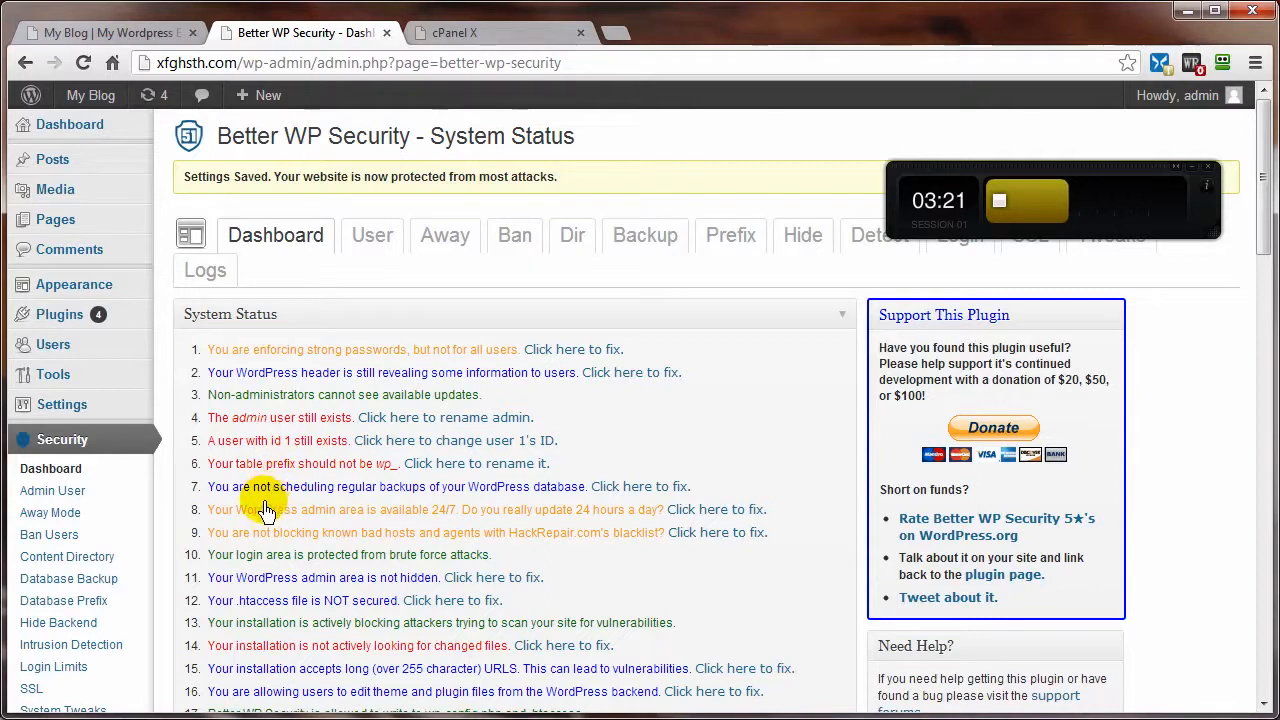
scroll(262, 515, down, 4)
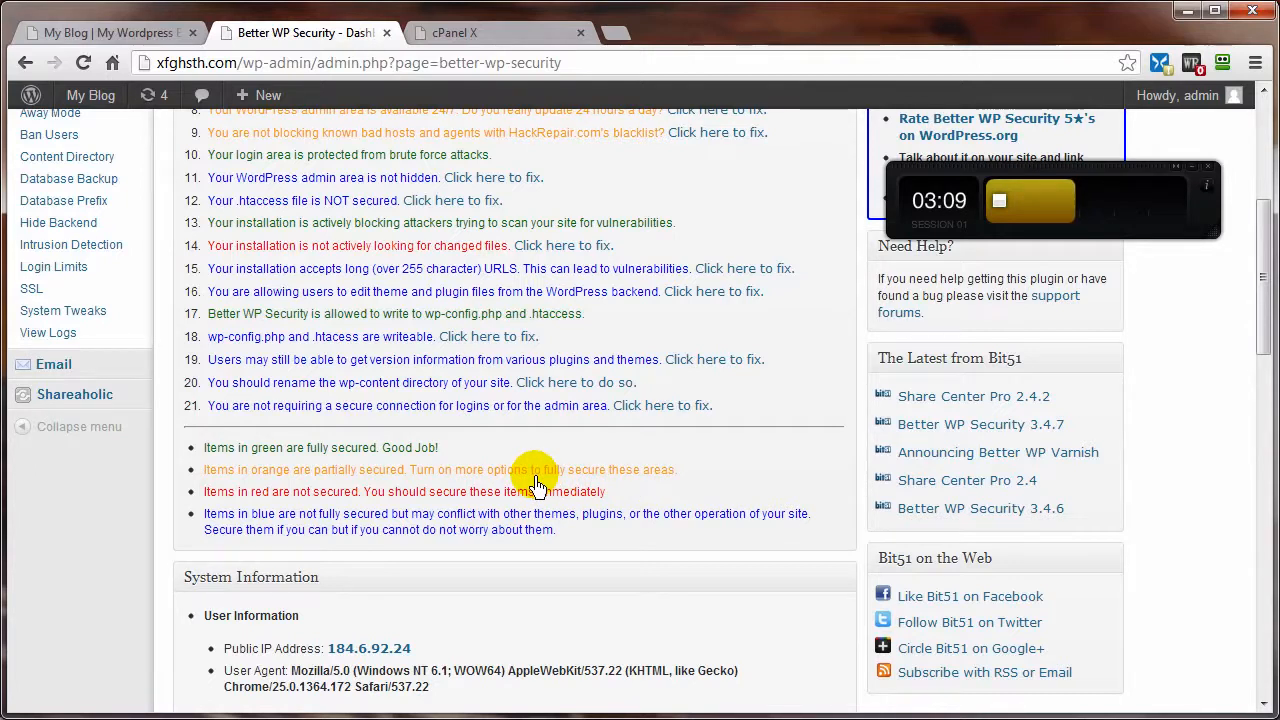
scroll(528, 482, up, 3)
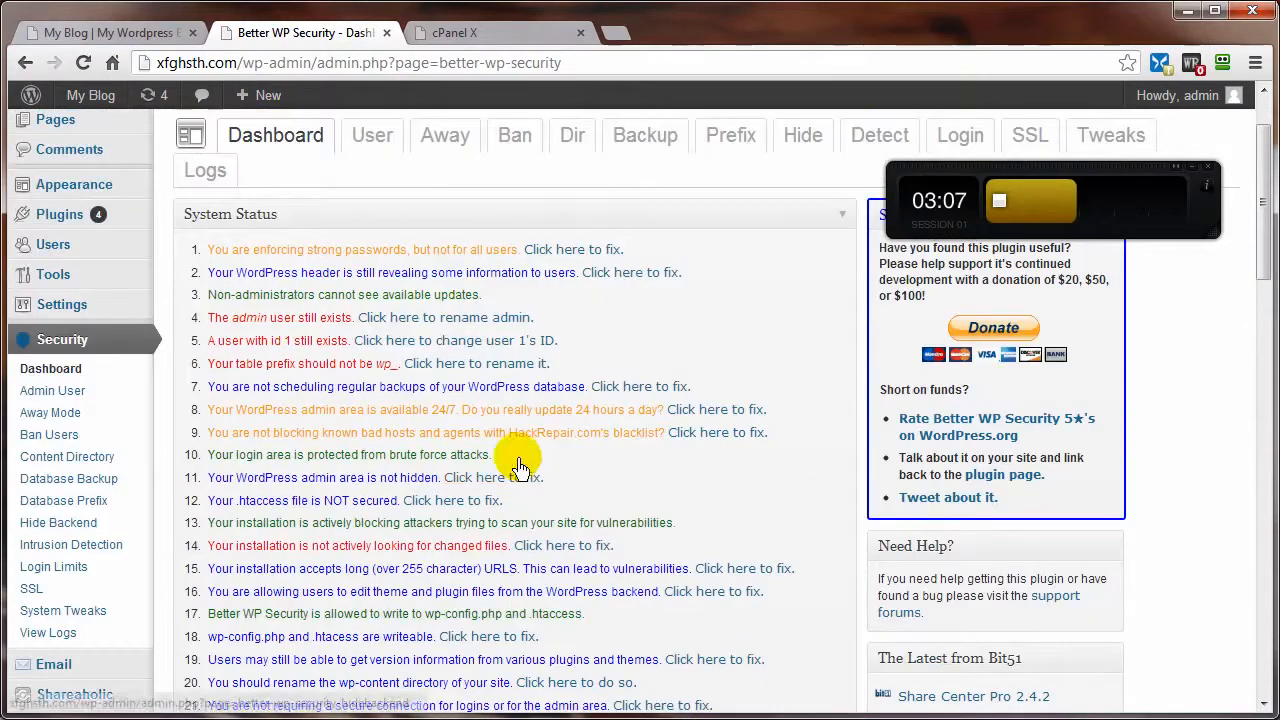
scroll(403, 427, down, 4)
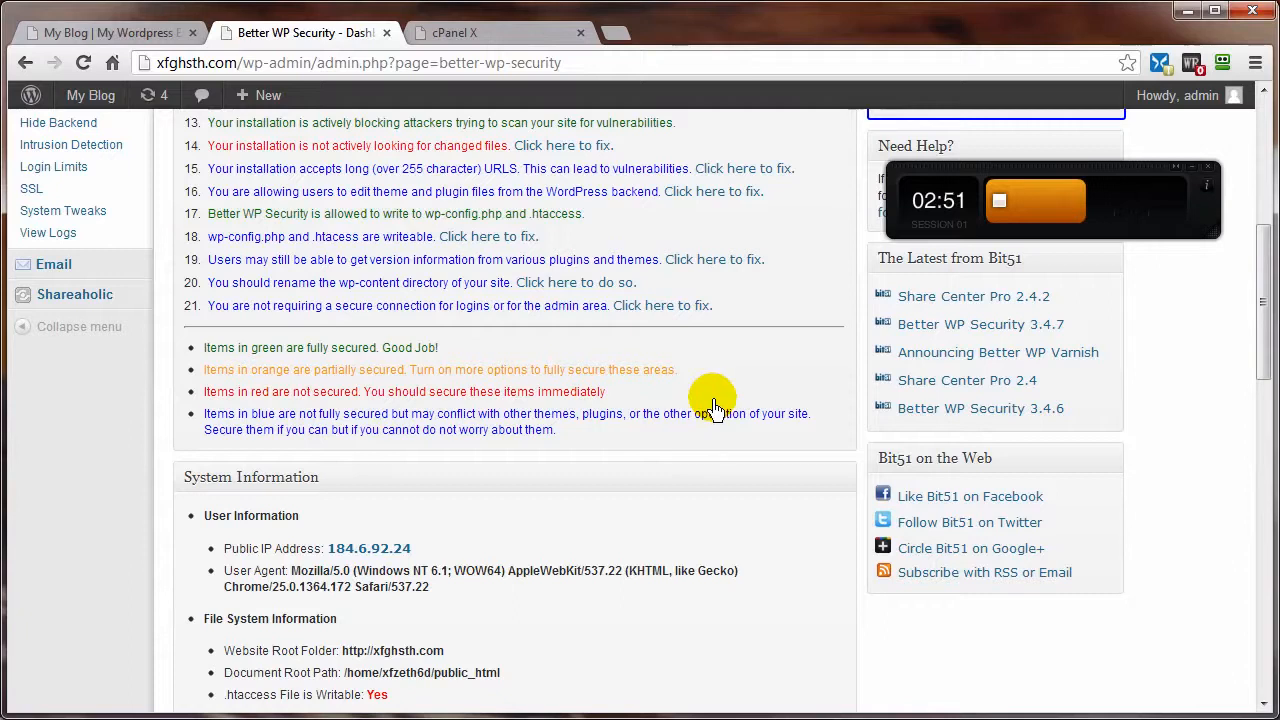
scroll(423, 414, up, 3)
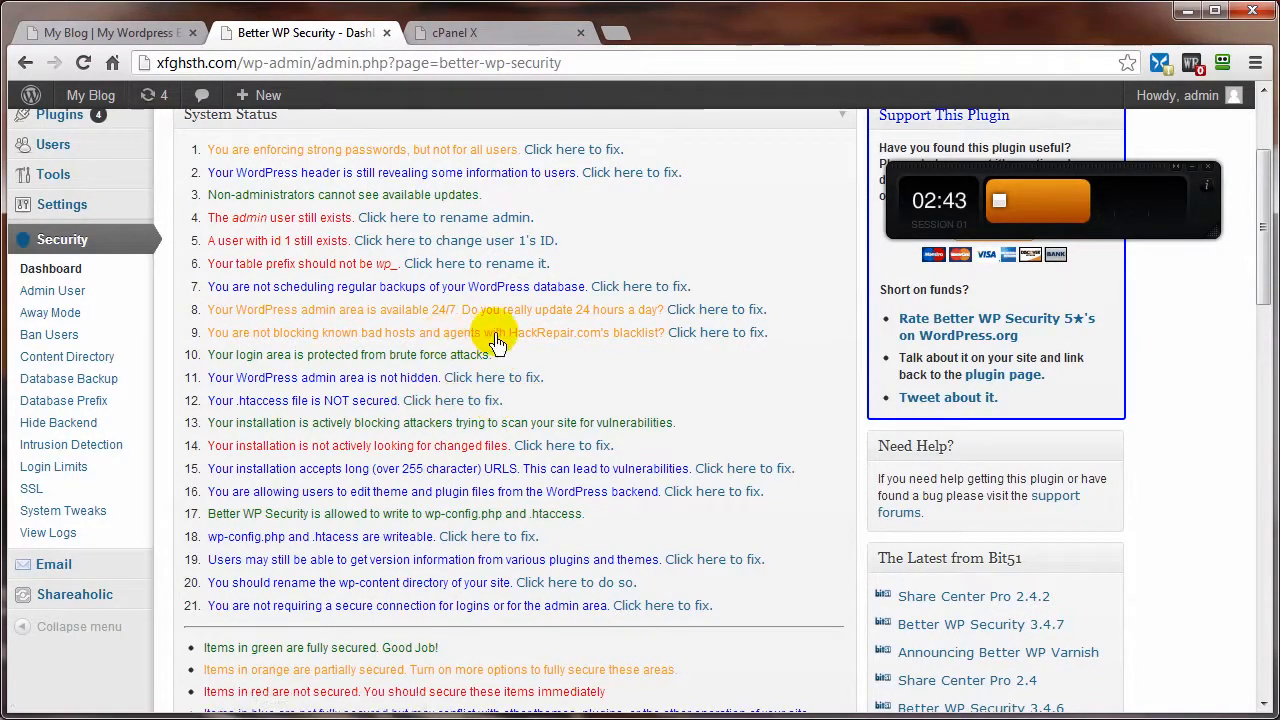
Step: Launch phpMyAdmin from cPanel and select the xfzeth6d_wp296 database
click(491, 42)
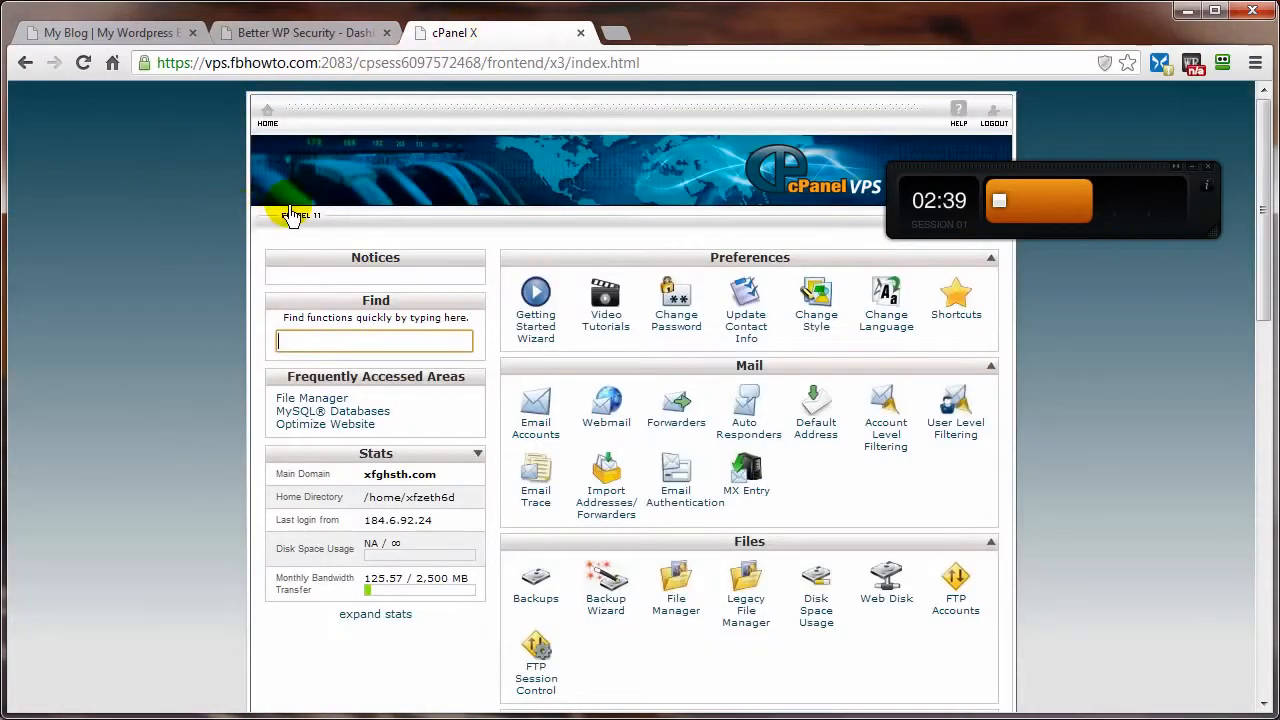
scroll(251, 443, down, 7)
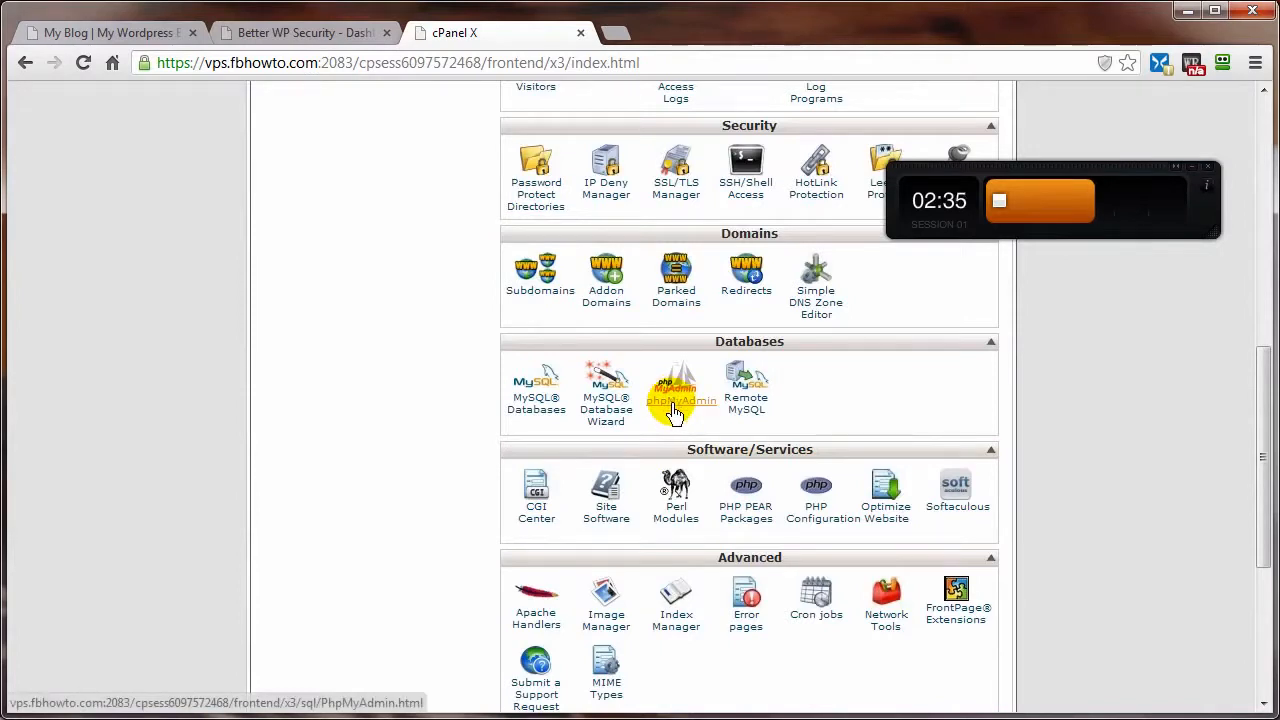
click(675, 410)
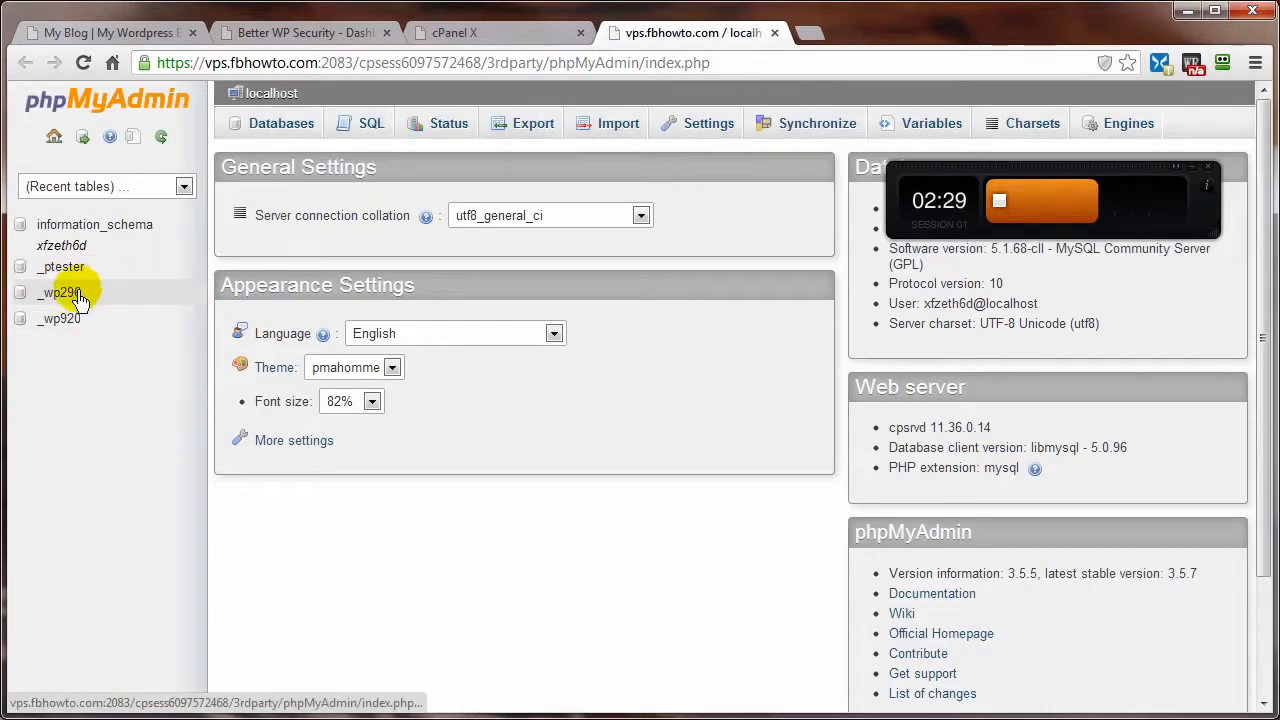
click(62, 292)
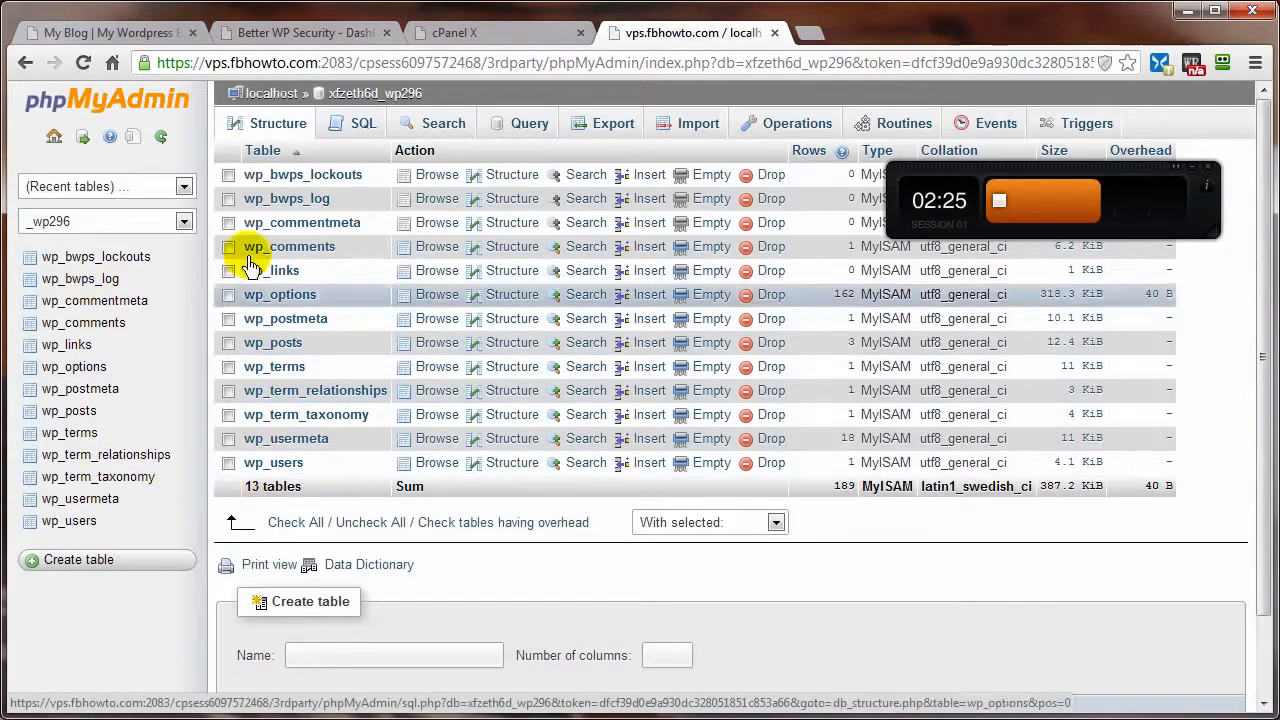
Step: Check all 13 tables, view the With selected actions, open Import, then return to Better WP Security
click(287, 527)
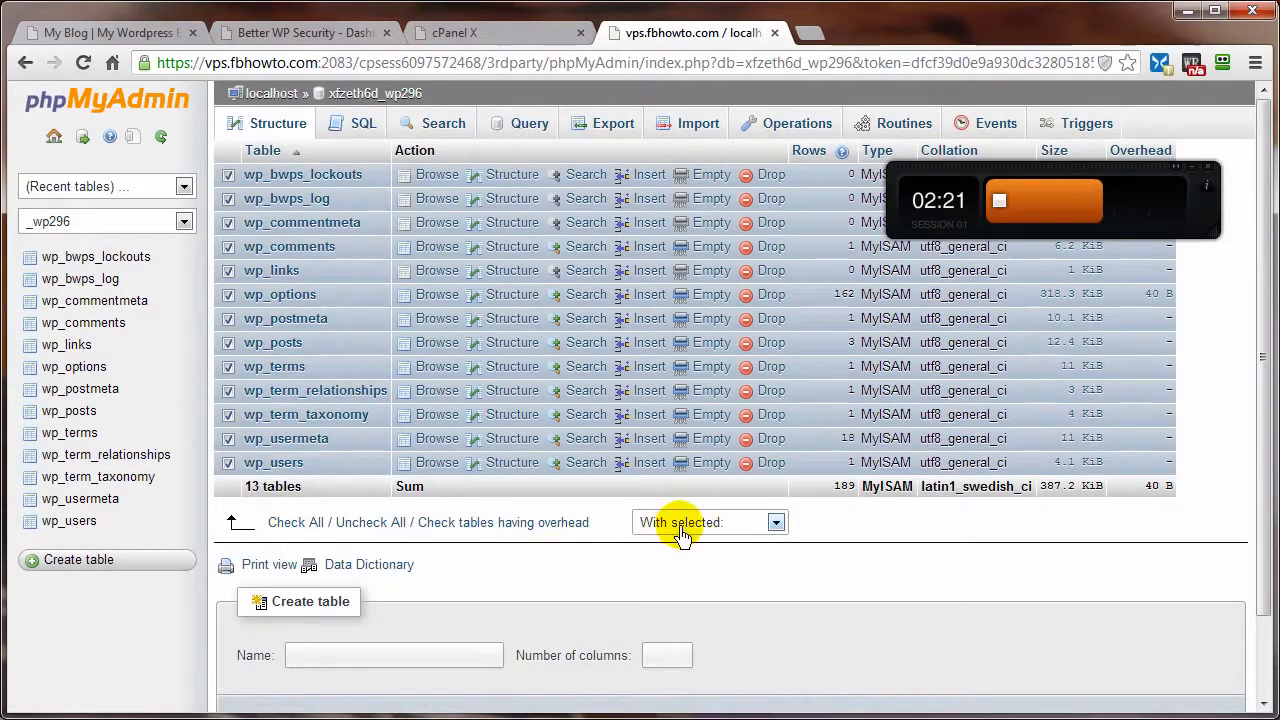
scroll(870, 557, down, 2)
click(775, 427)
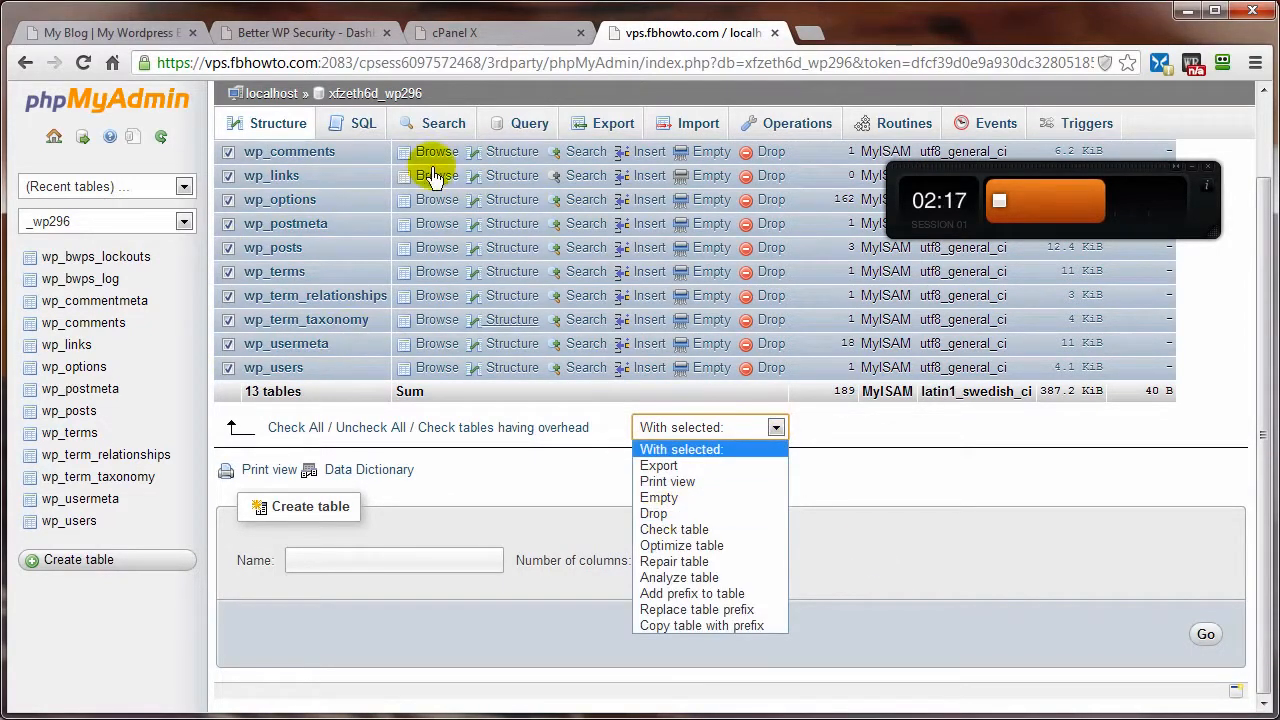
scroll(476, 510, up, 2)
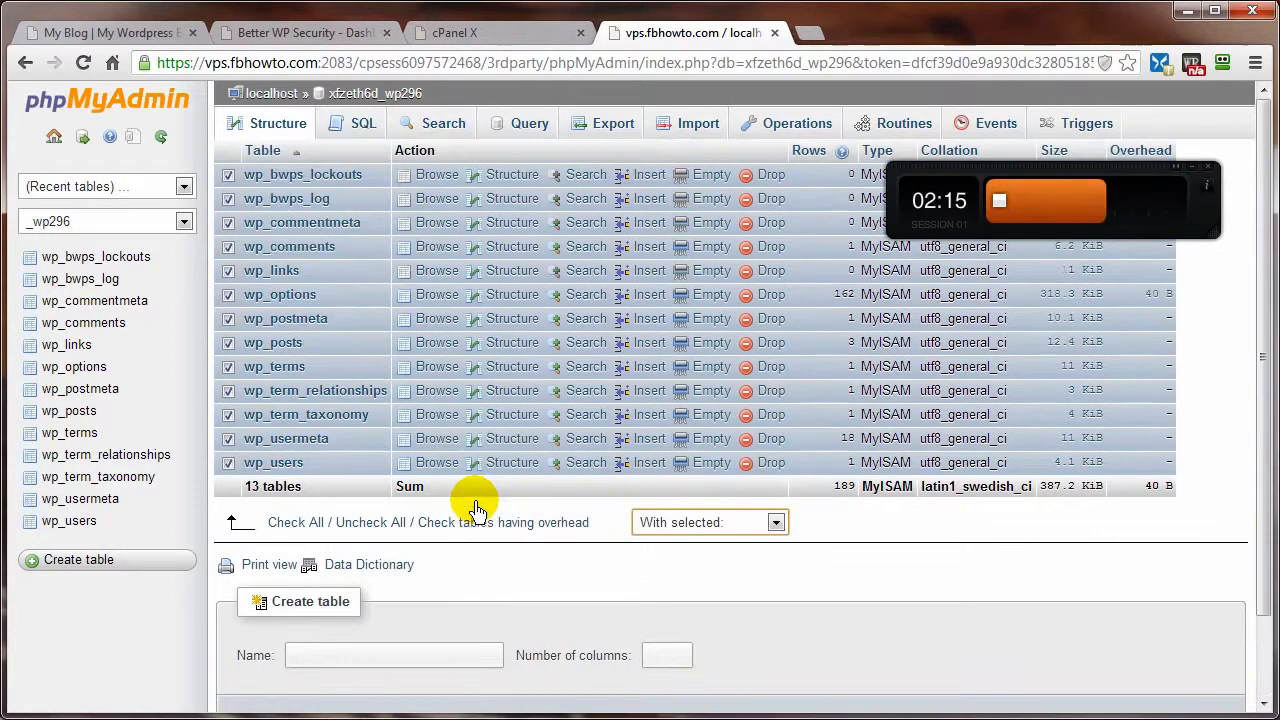
click(690, 130)
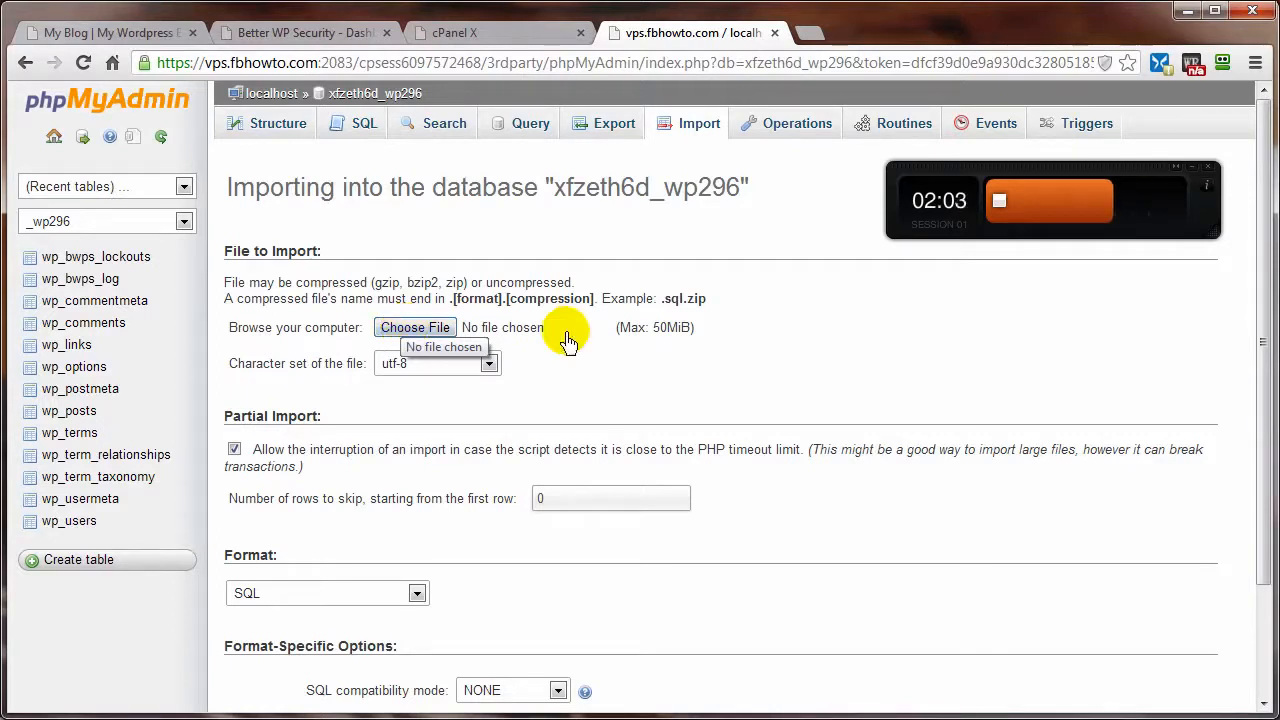
scroll(583, 370, down, 3)
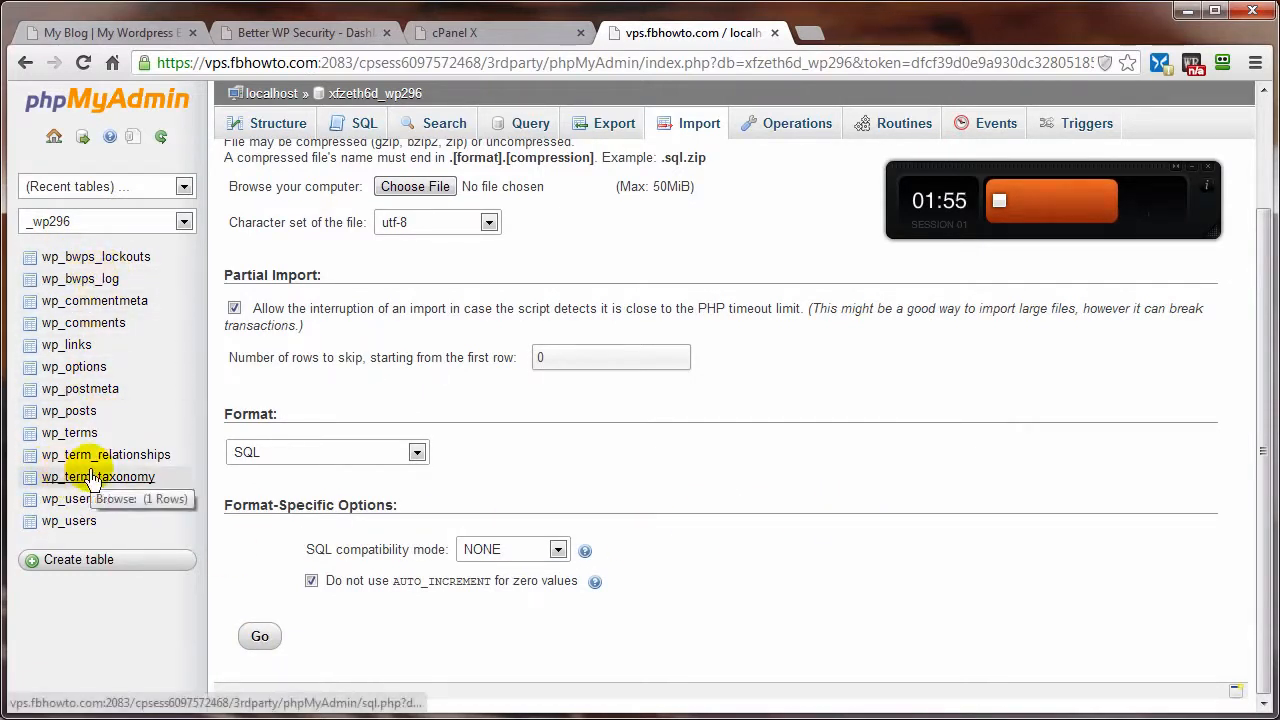
click(257, 33)
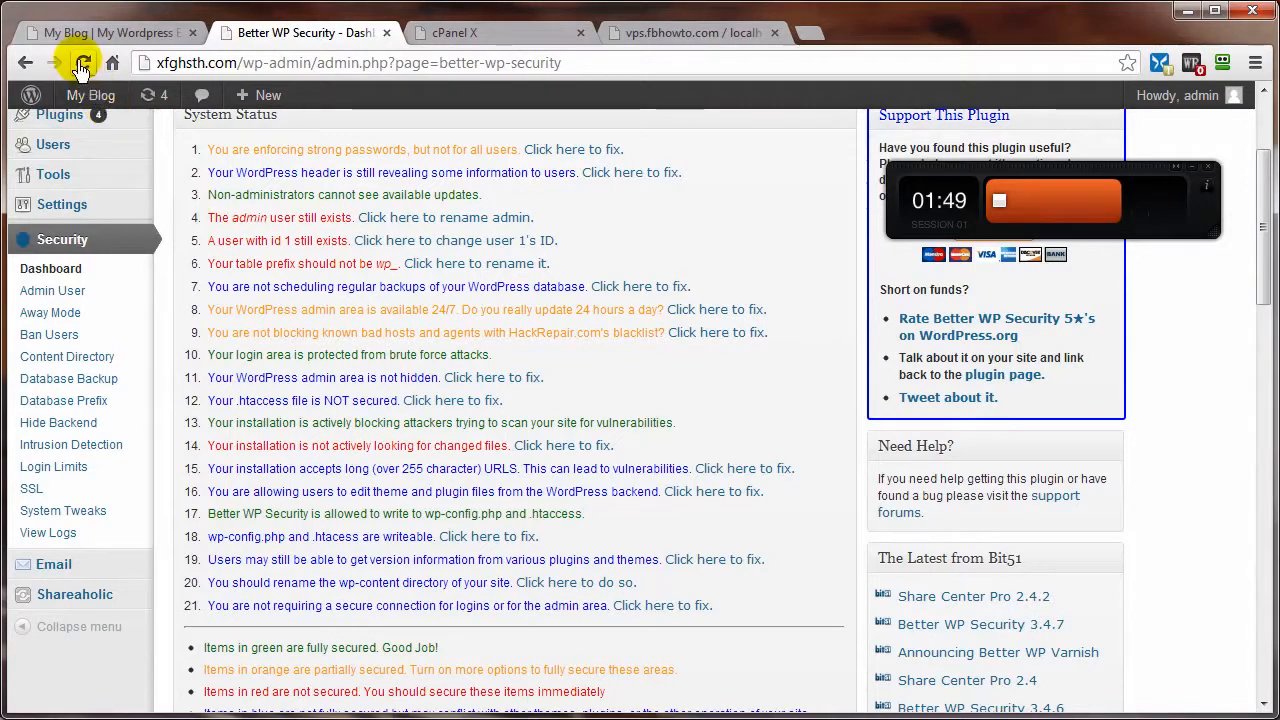
Step: Close the phpMyAdmin tab and rename the admin user on Better WP Security's Admin User page
click(645, 37)
click(776, 34)
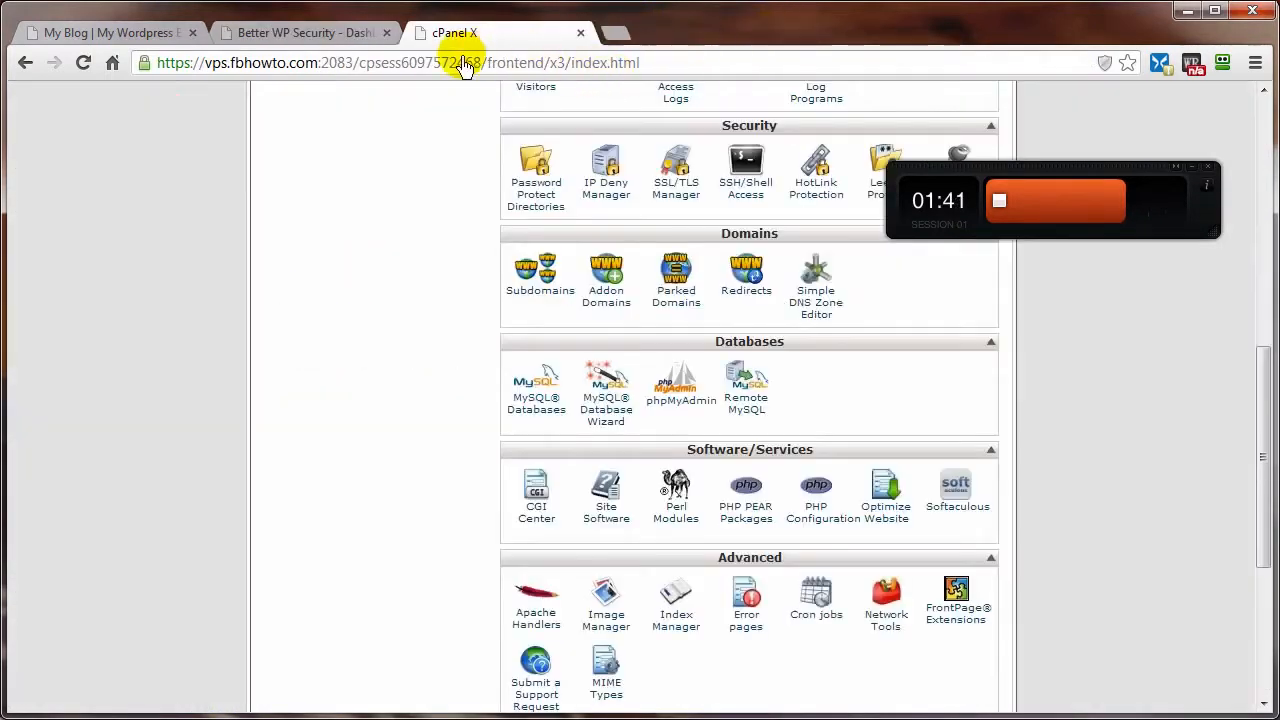
click(258, 36)
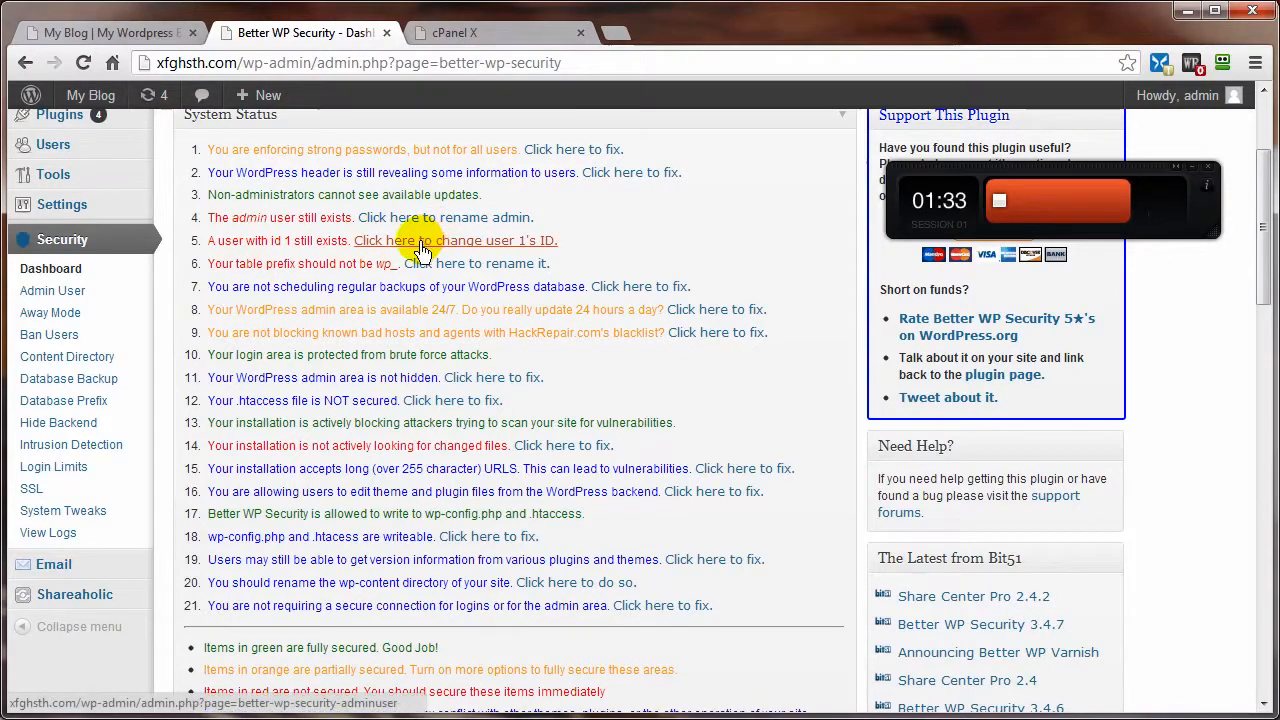
click(55, 291)
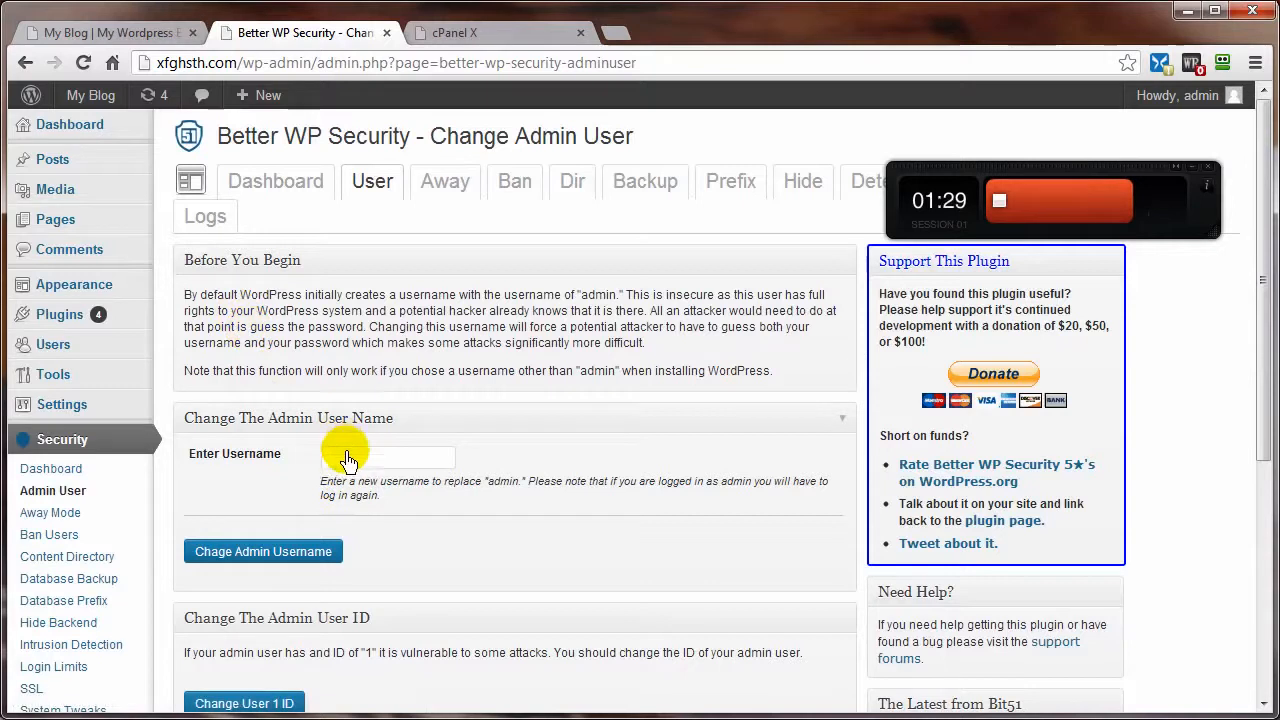
click(342, 460)
click(345, 480)
click(222, 562)
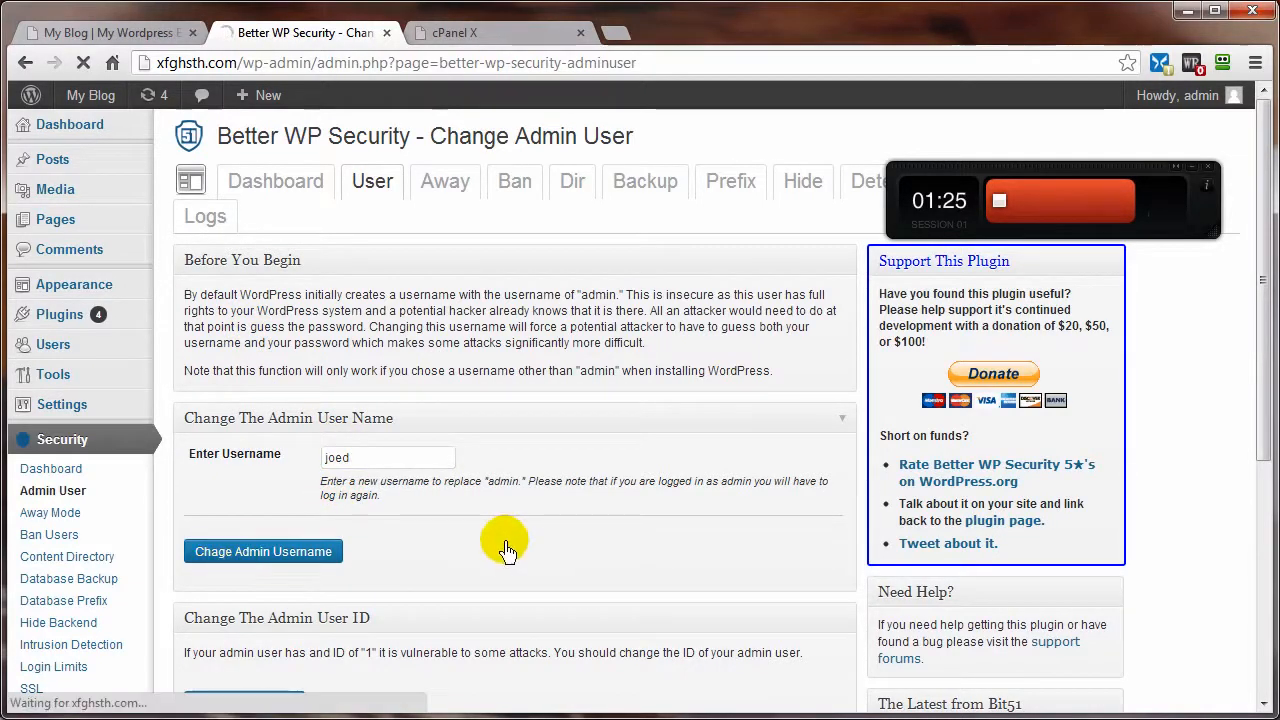
Step: Log back in to WordPress with the new username and the account password
scroll(490, 540, down, 2)
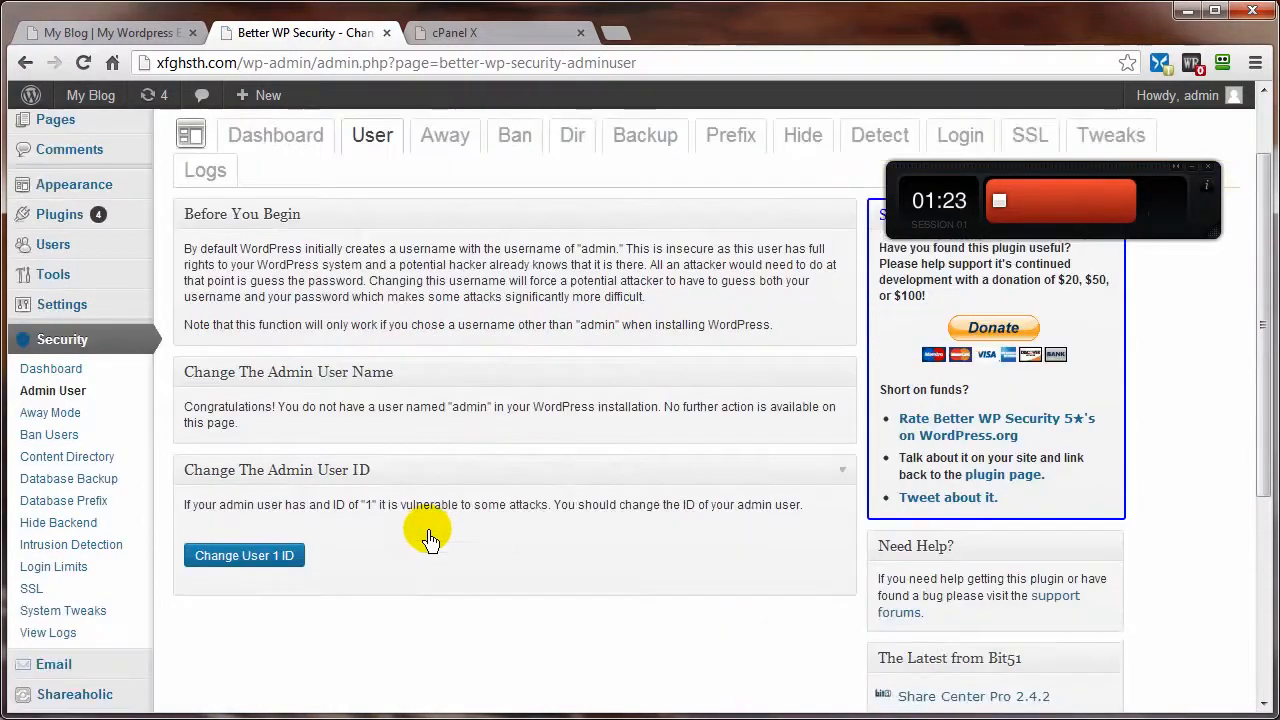
click(226, 458)
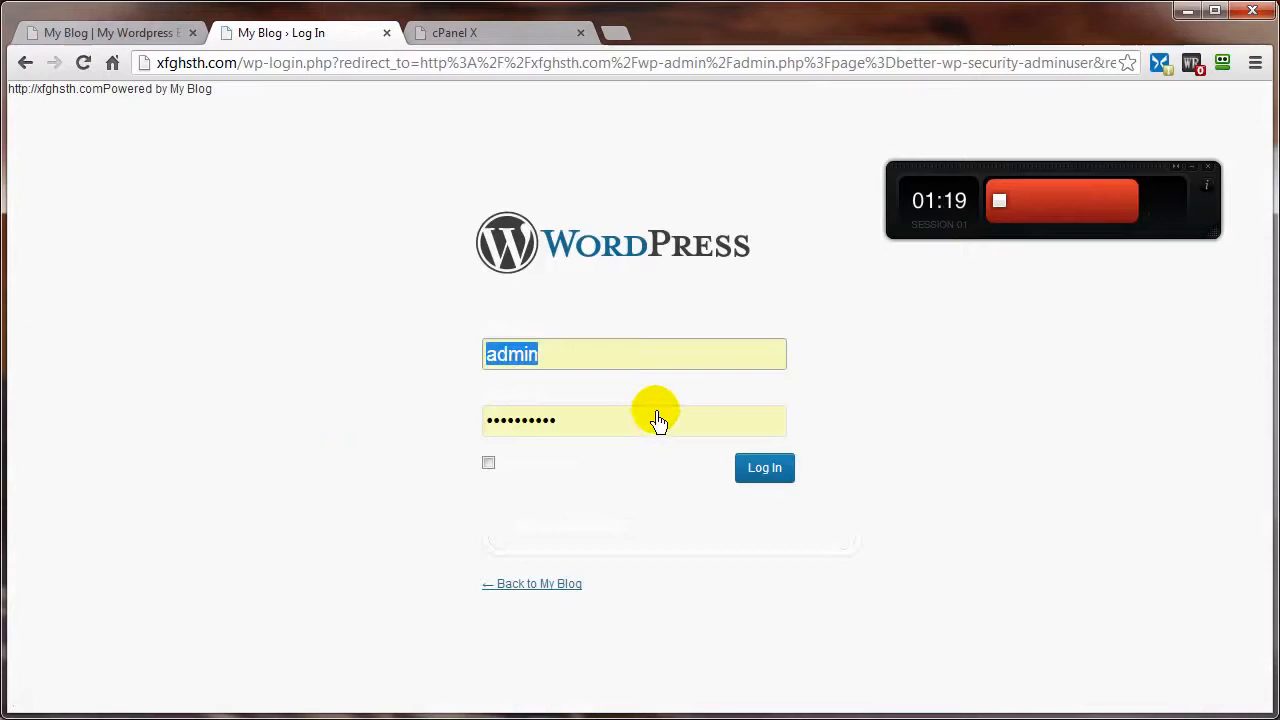
text(jo)
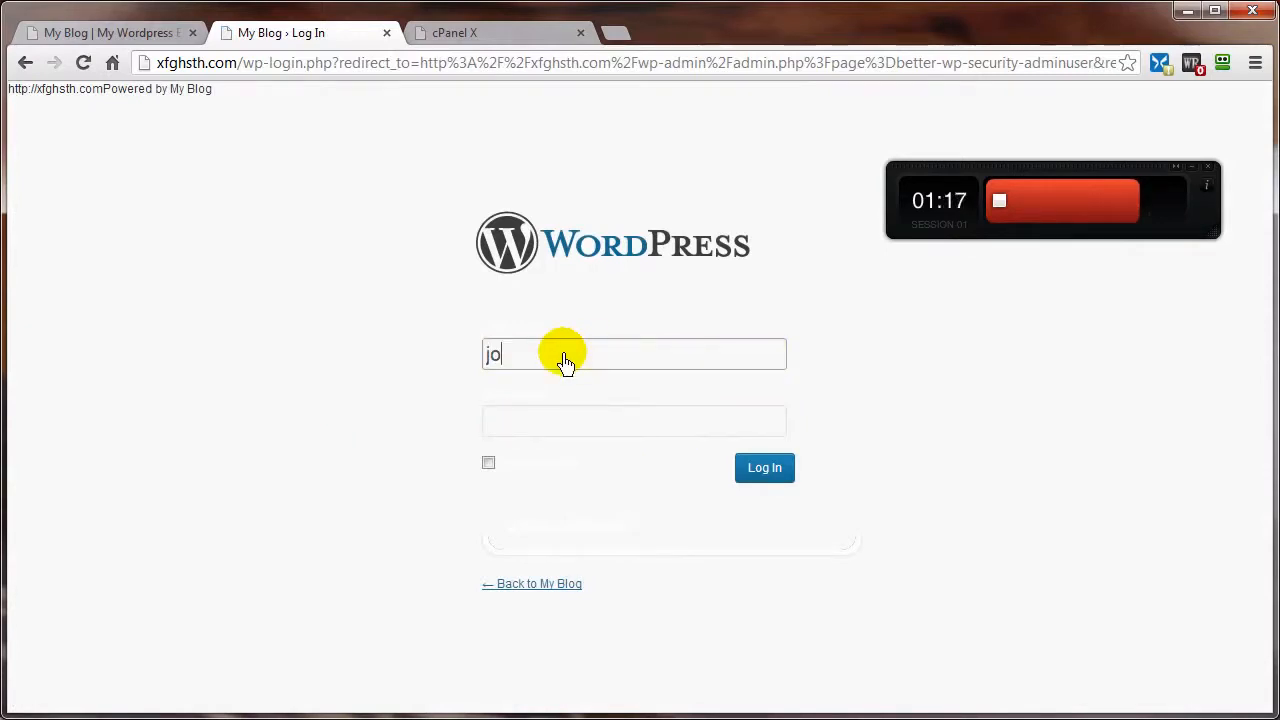
text(ed)
click(600, 440)
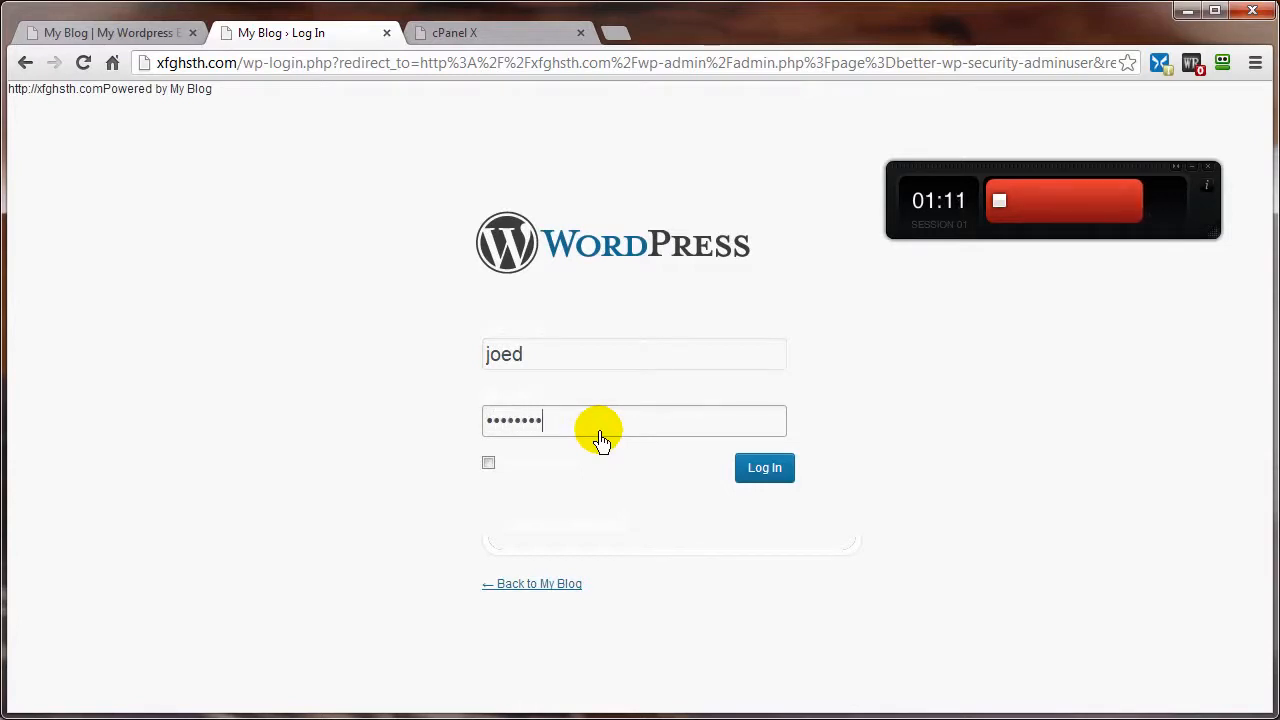
click(770, 463)
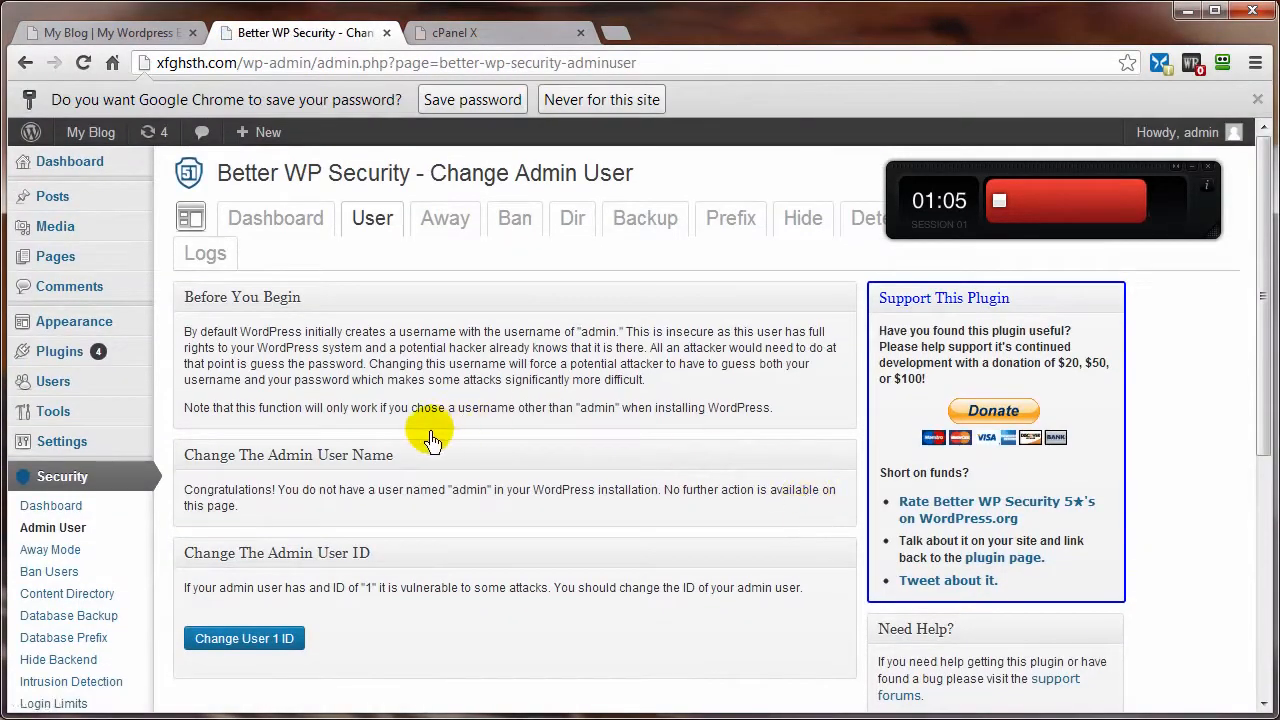
Step: Change user 1's ID via the status checklist link, then confirm admin and user 1 are both removed
click(275, 218)
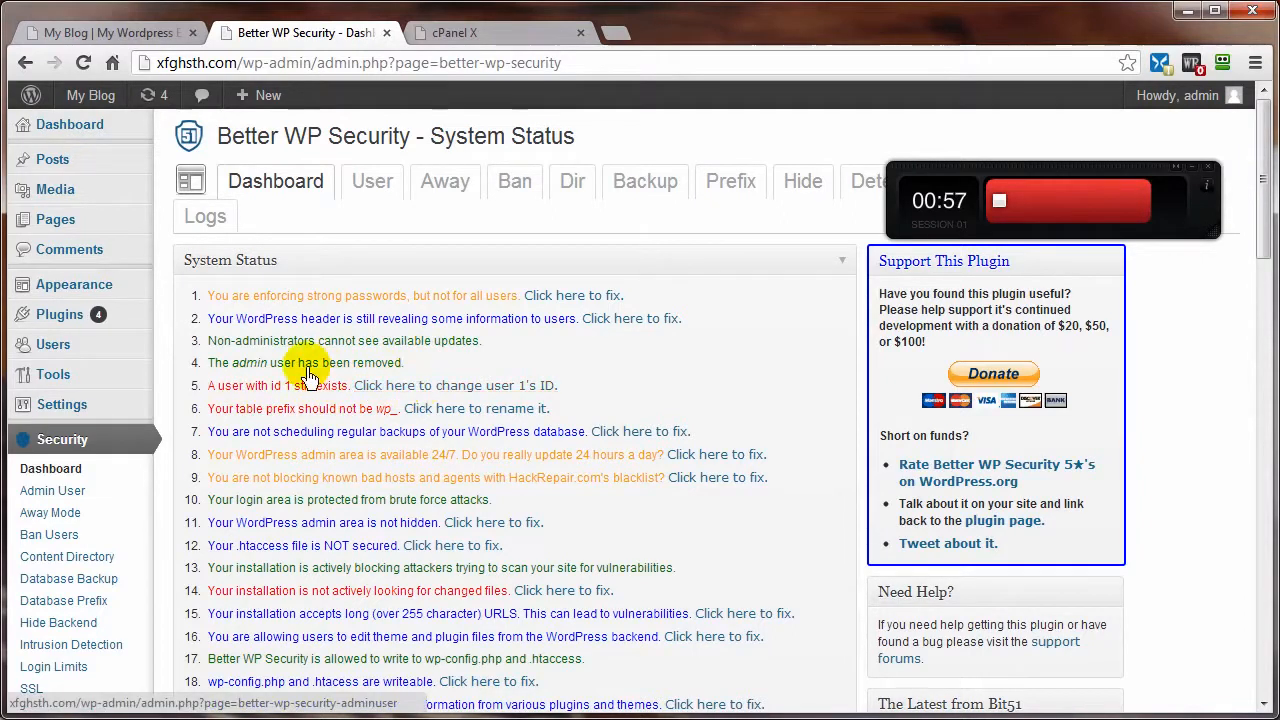
click(425, 390)
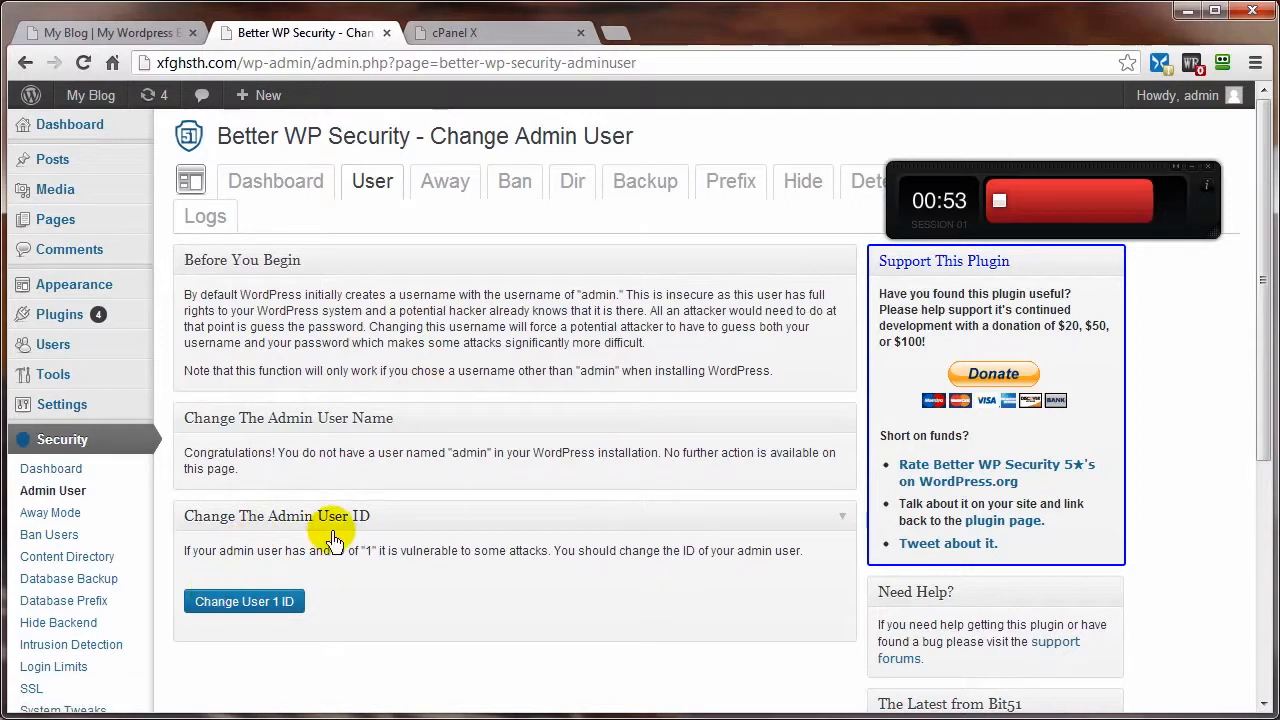
click(288, 601)
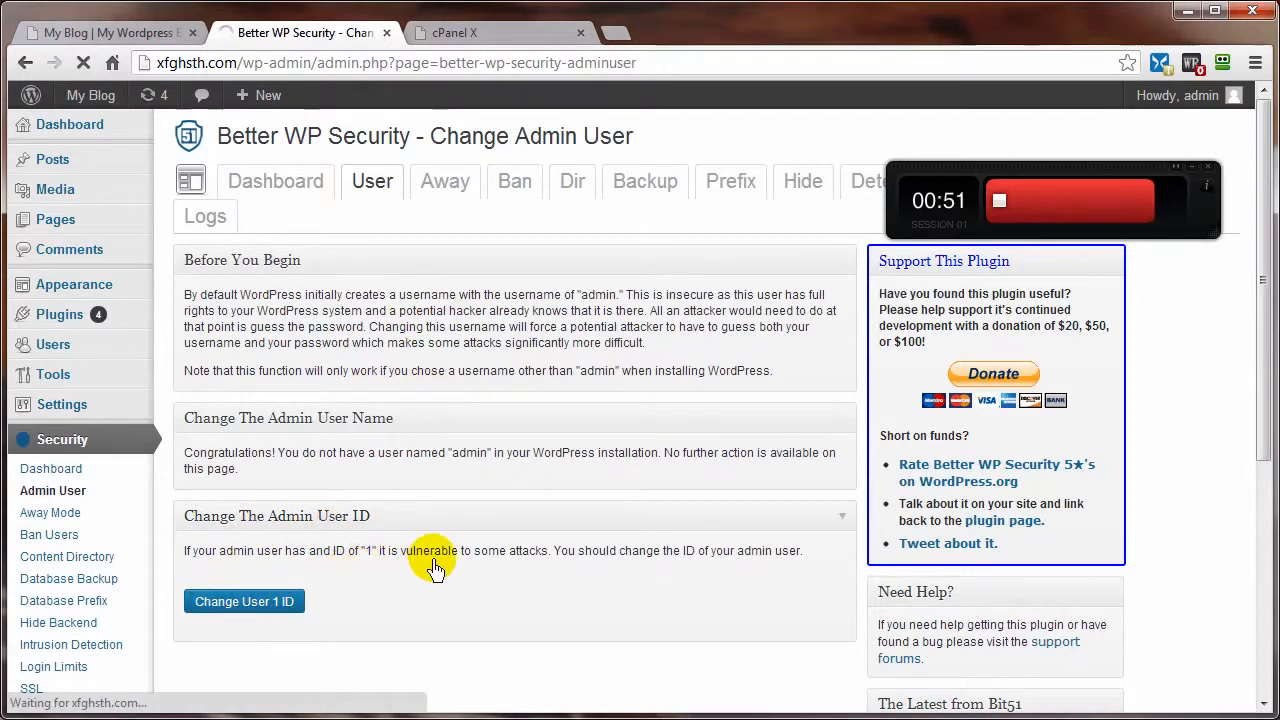
scroll(390, 527, down, 1)
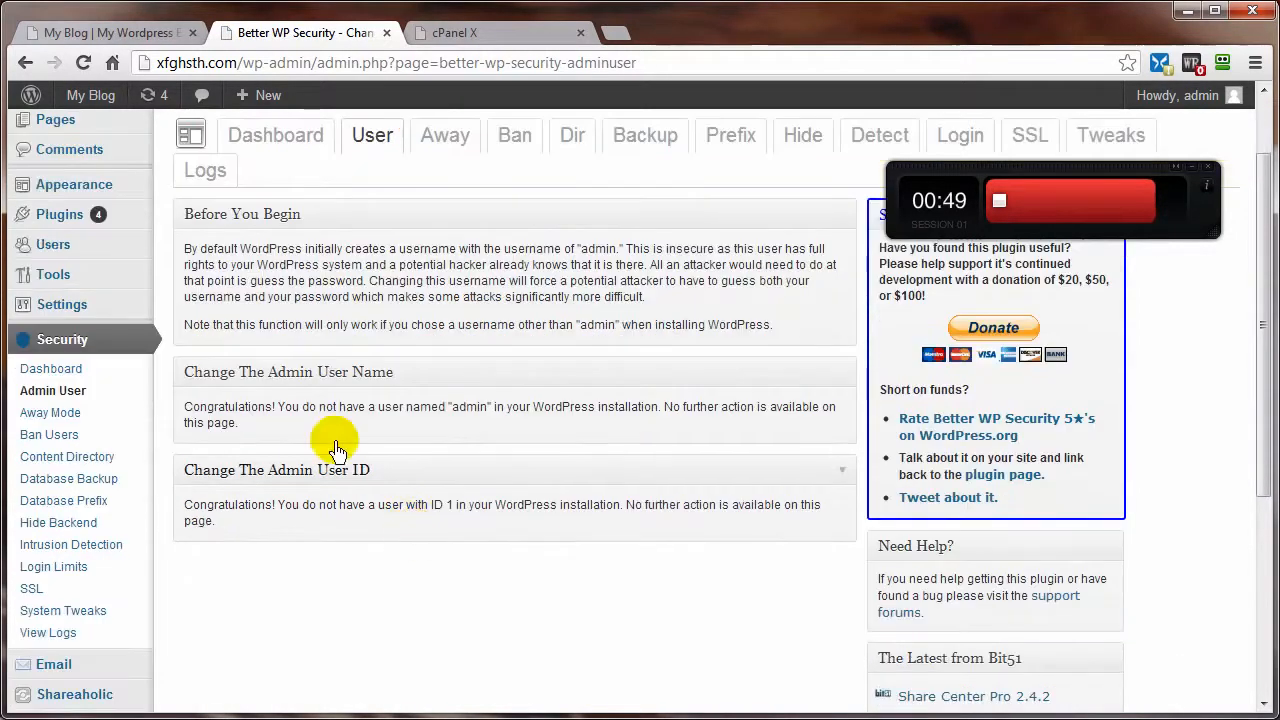
click(250, 142)
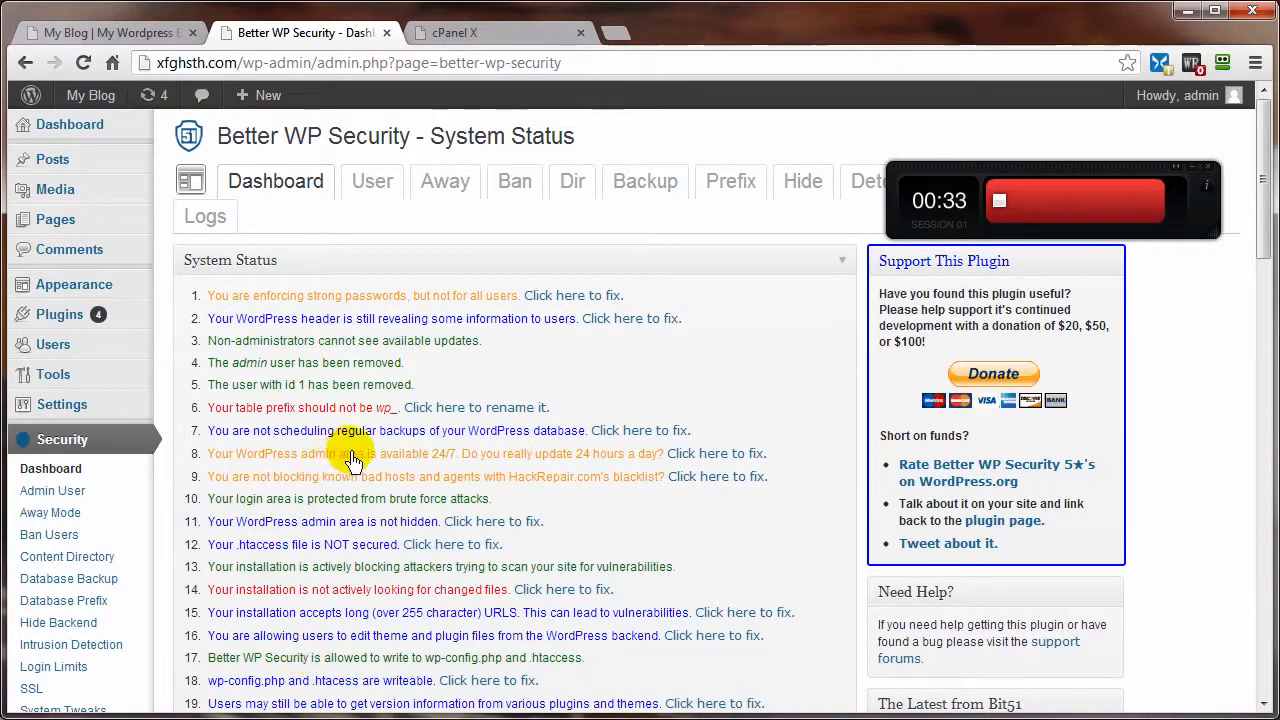
scroll(348, 461, down, 1)
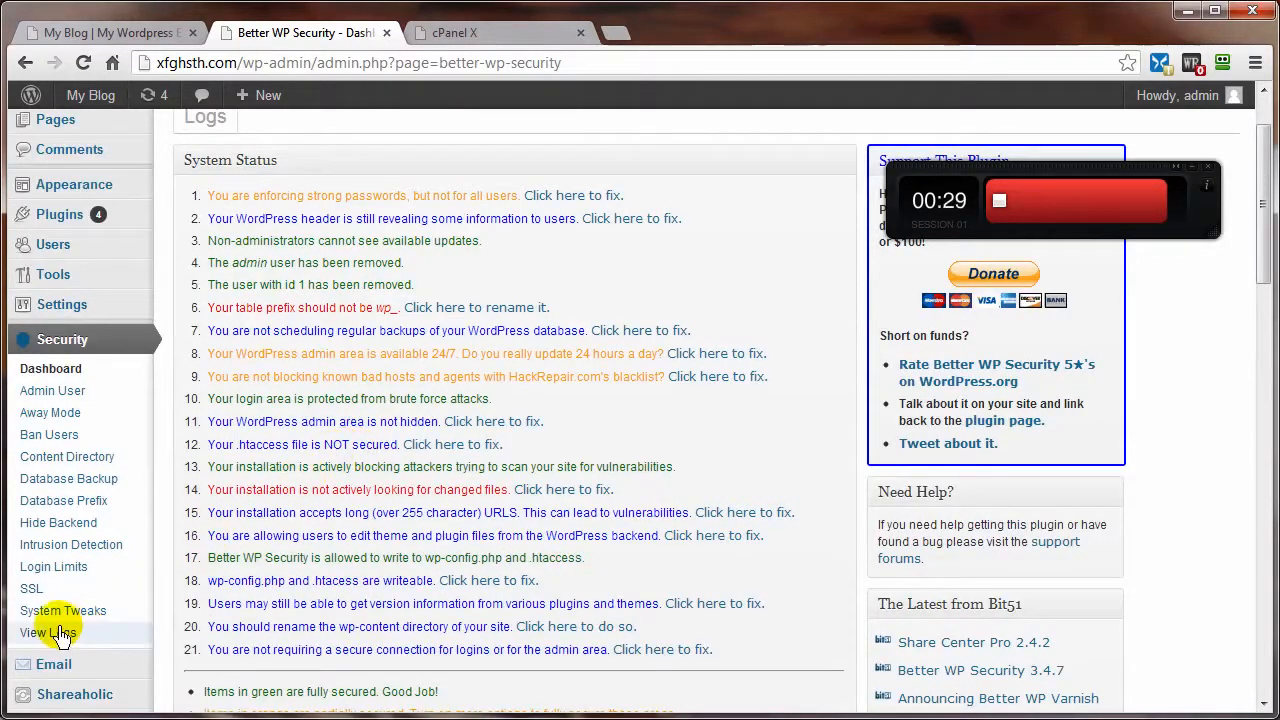
Step: Open Security > System Tweaks and review Server Tweaks like Protect Files and Filter Request Methods
click(86, 602)
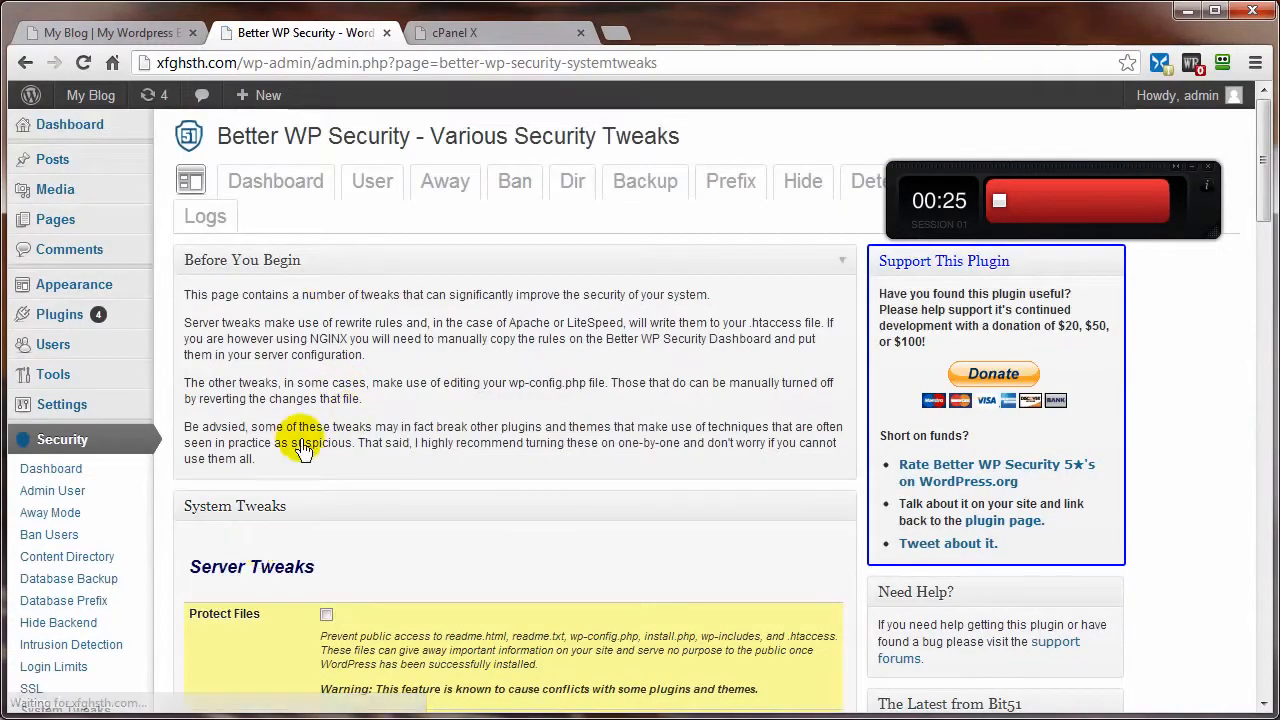
scroll(463, 432, down, 3)
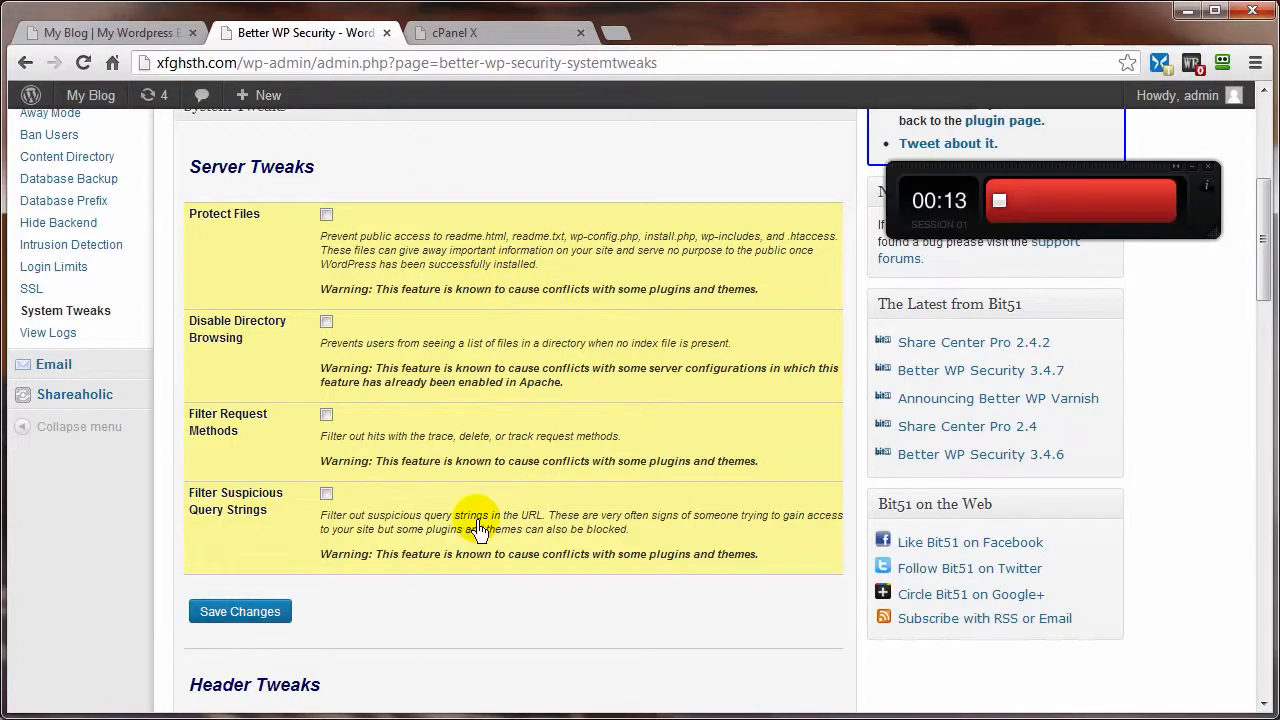
scroll(478, 523, up, 4)
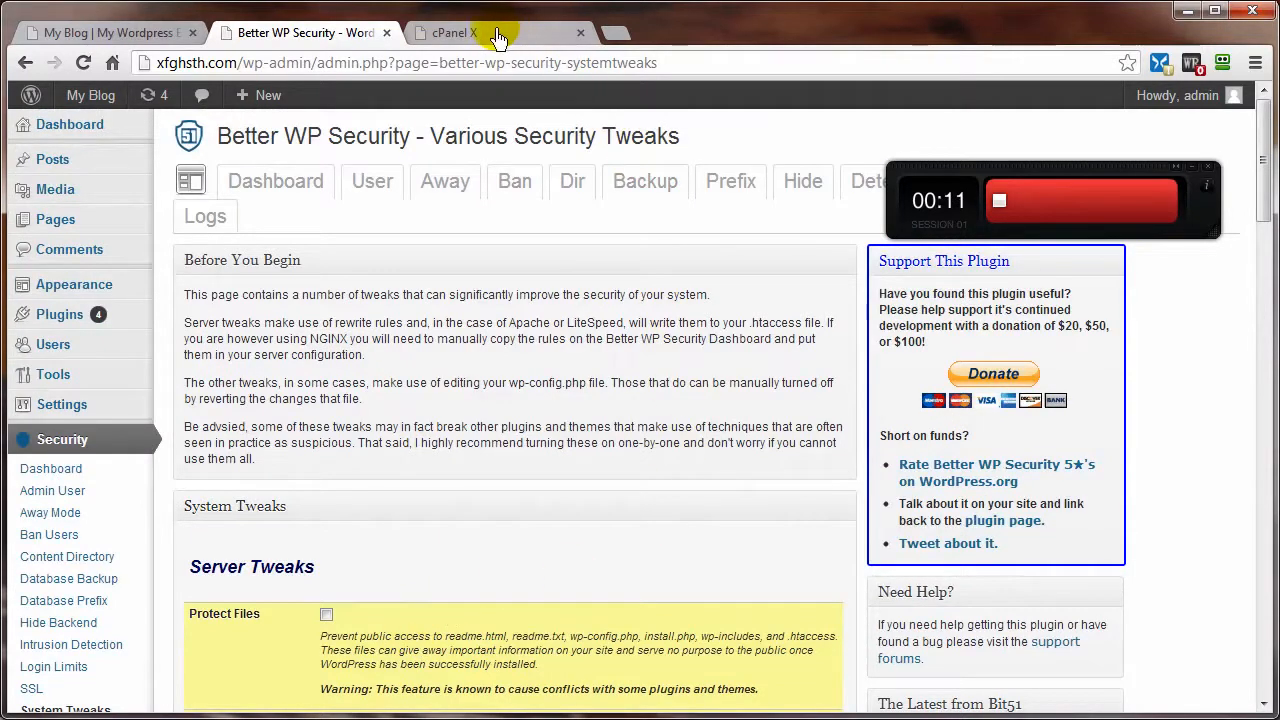
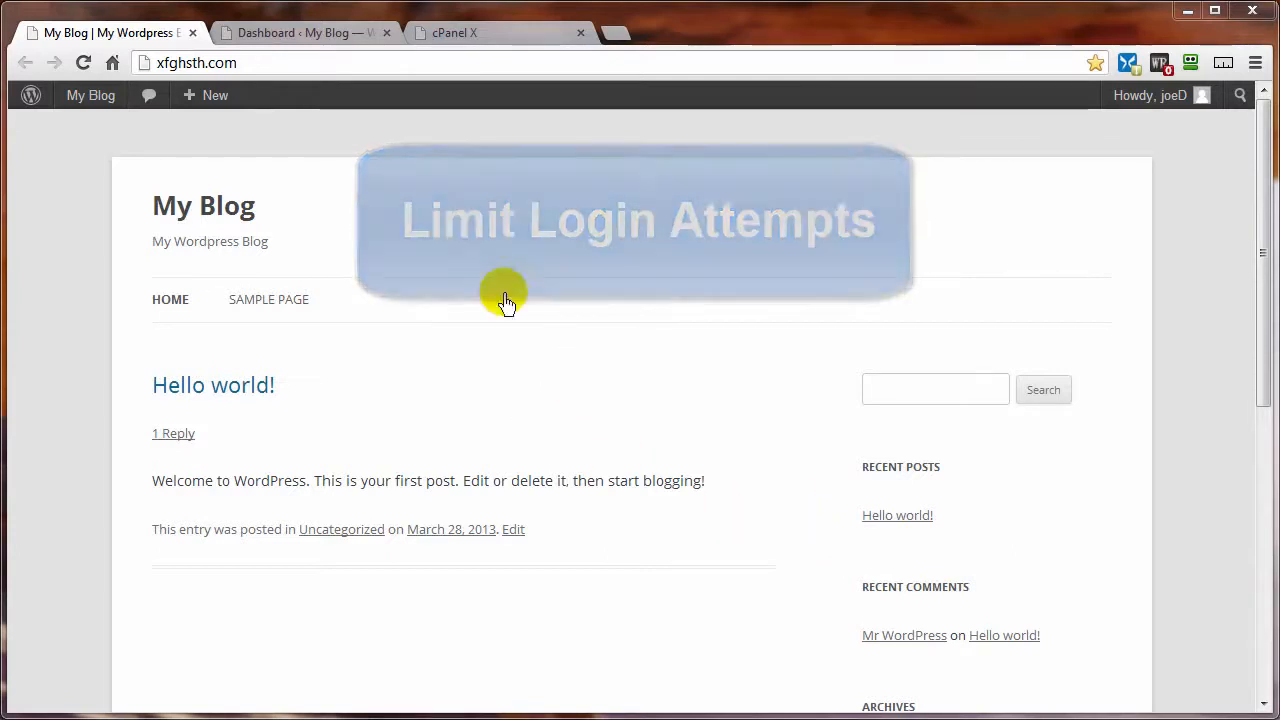
Step: Move from the blog front page to the admin dashboard and go to Plugins > Add New
click(282, 38)
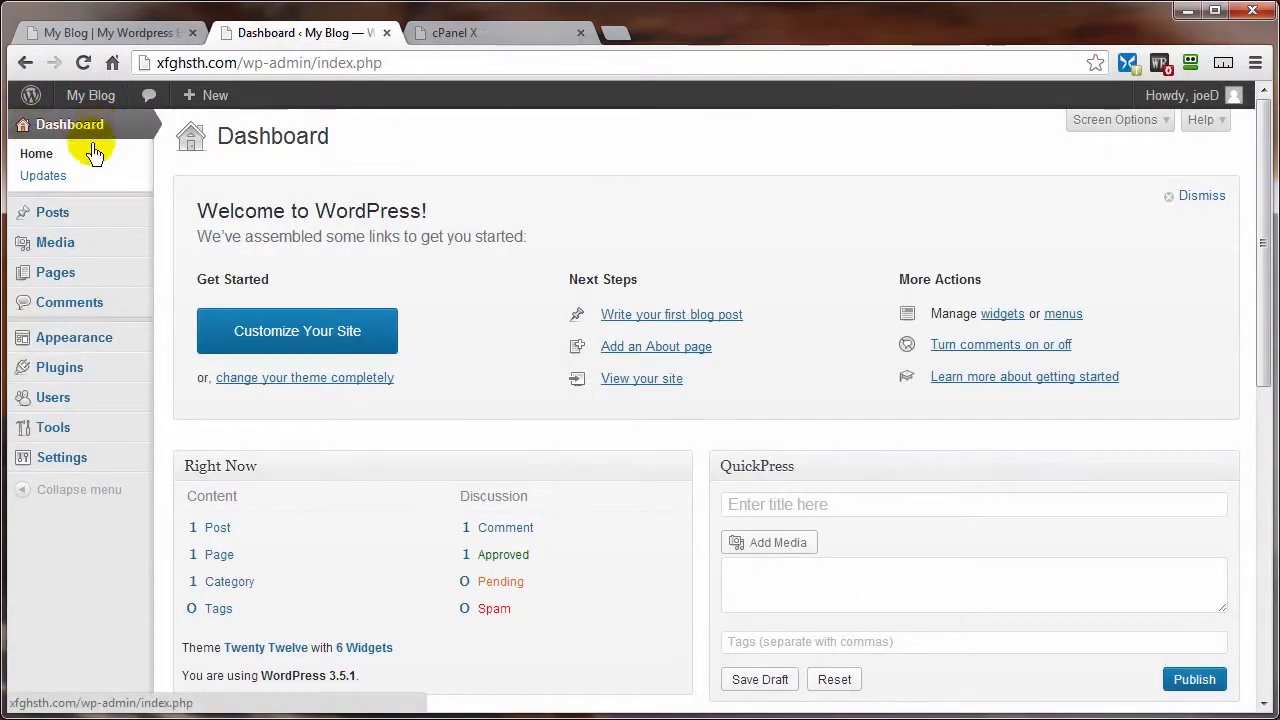
mouse_move(70, 372)
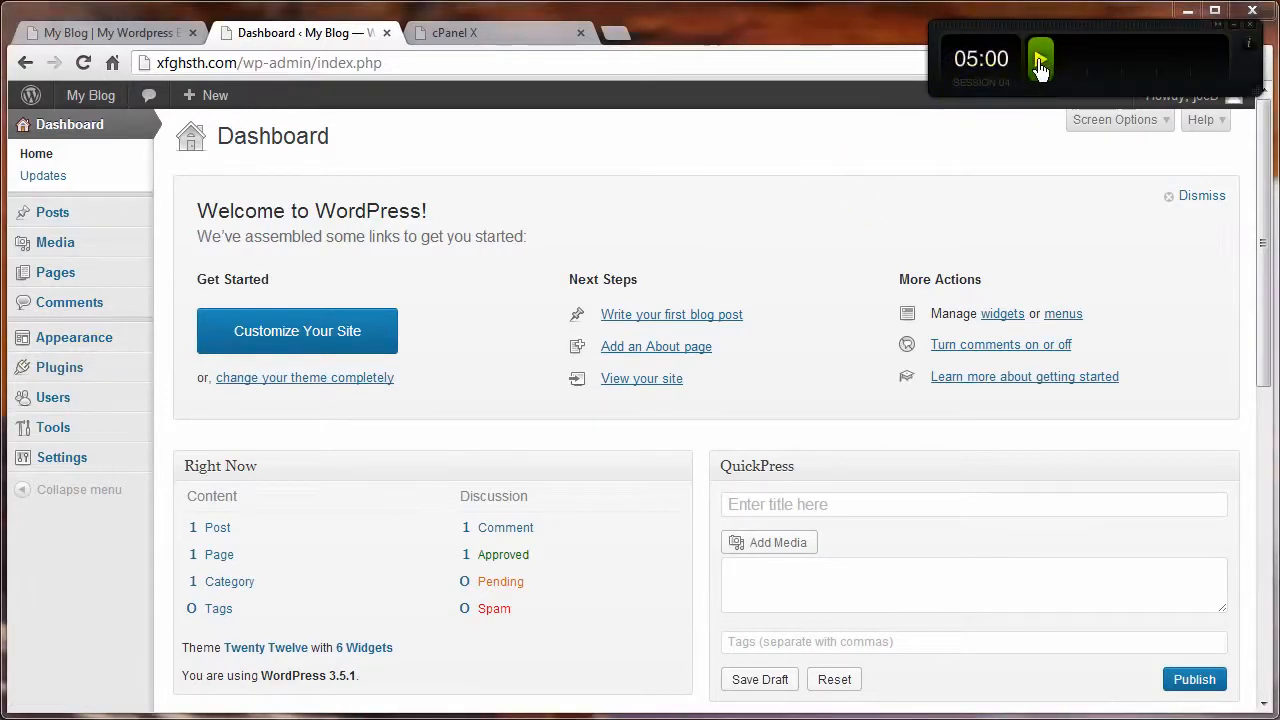
click(1040, 64)
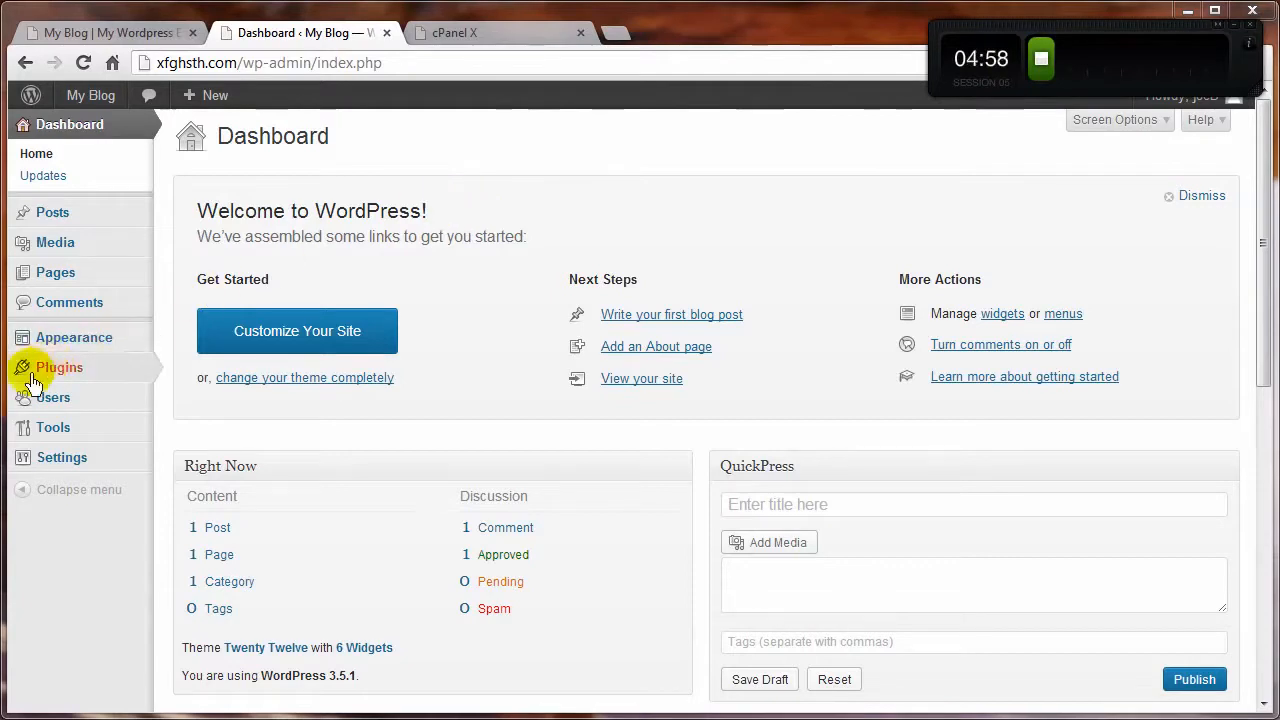
mouse_move(75, 367)
click(190, 390)
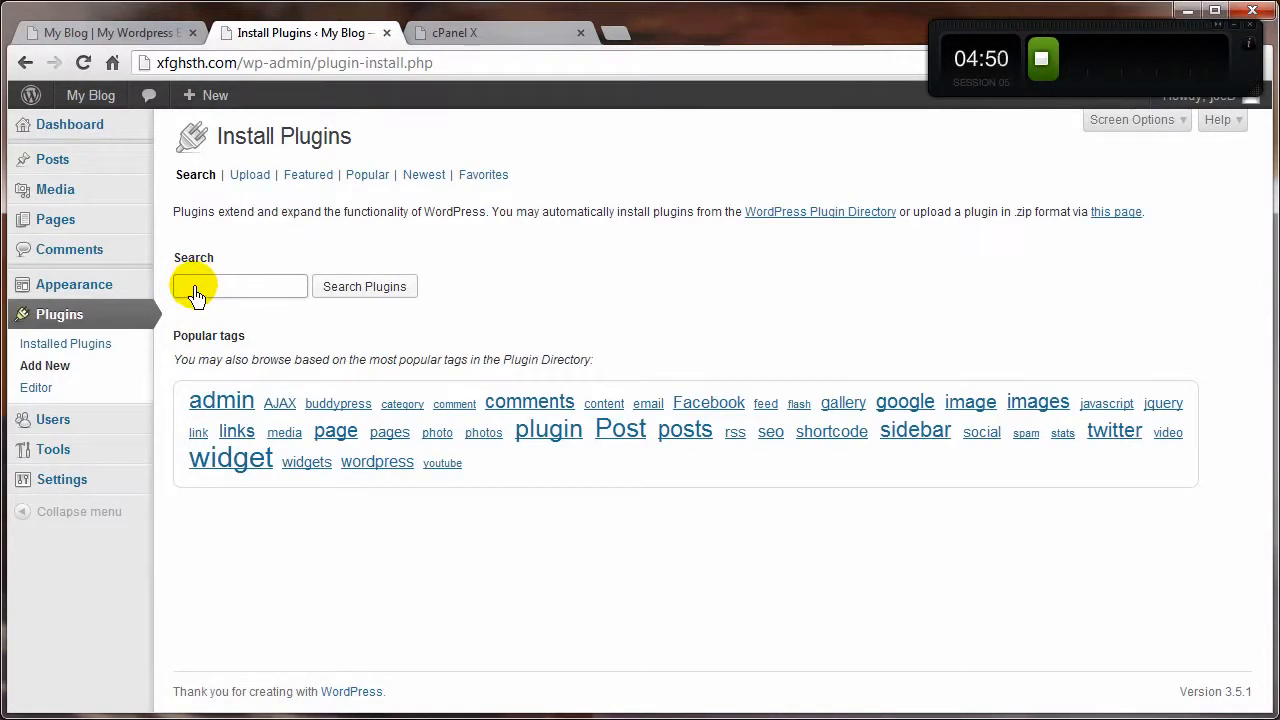
Step: Search for Limit Login Attempts, then install and activate version 1.7.1
click(195, 294)
text(limit)
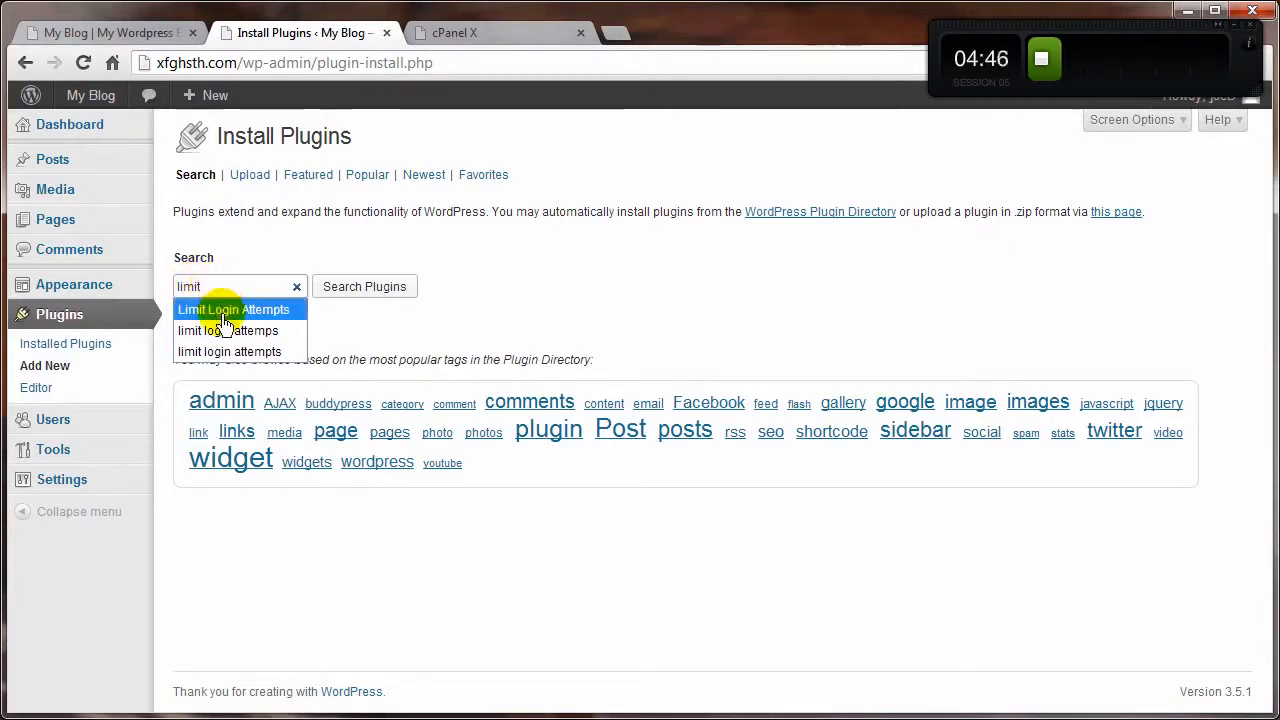
click(225, 309)
click(386, 290)
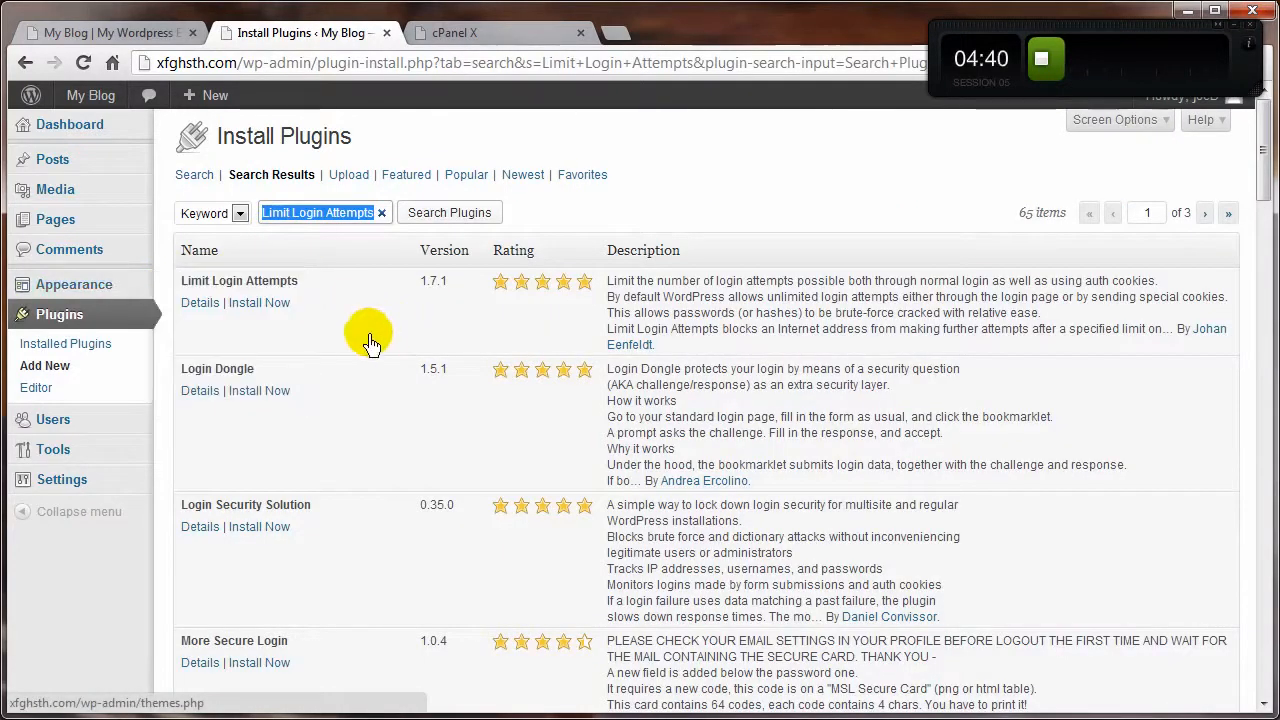
click(255, 305)
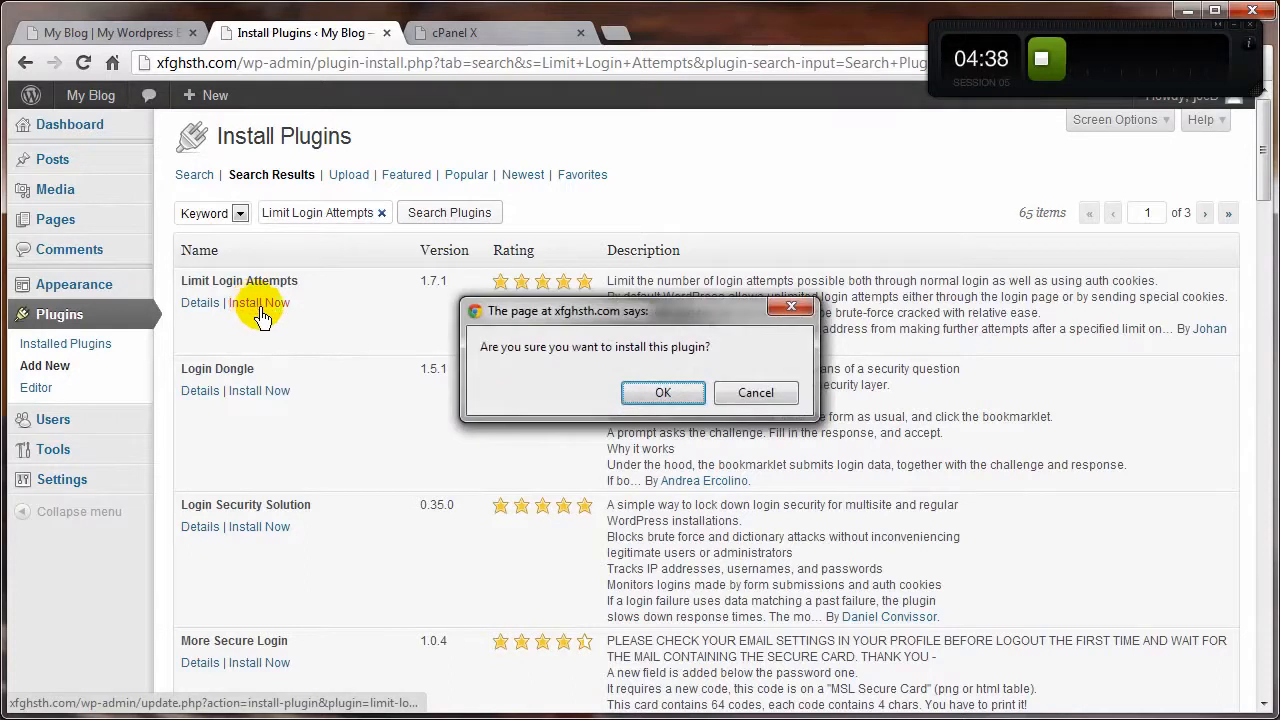
click(664, 394)
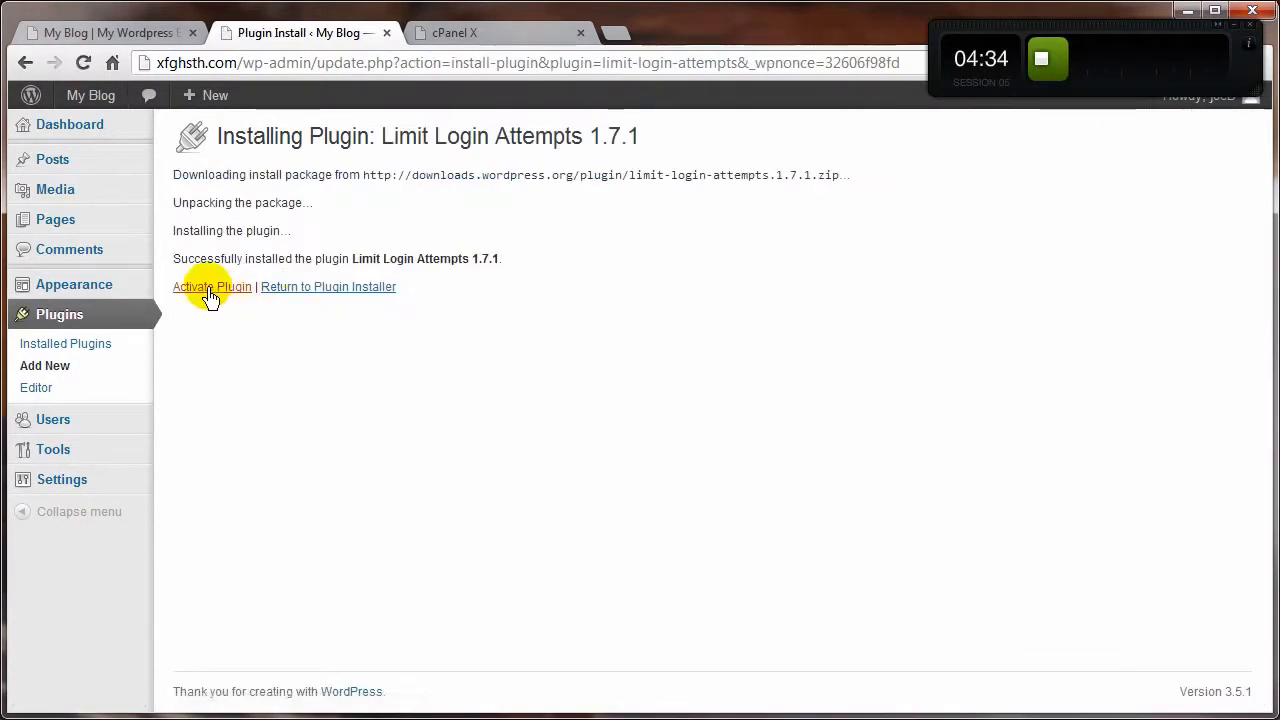
click(210, 287)
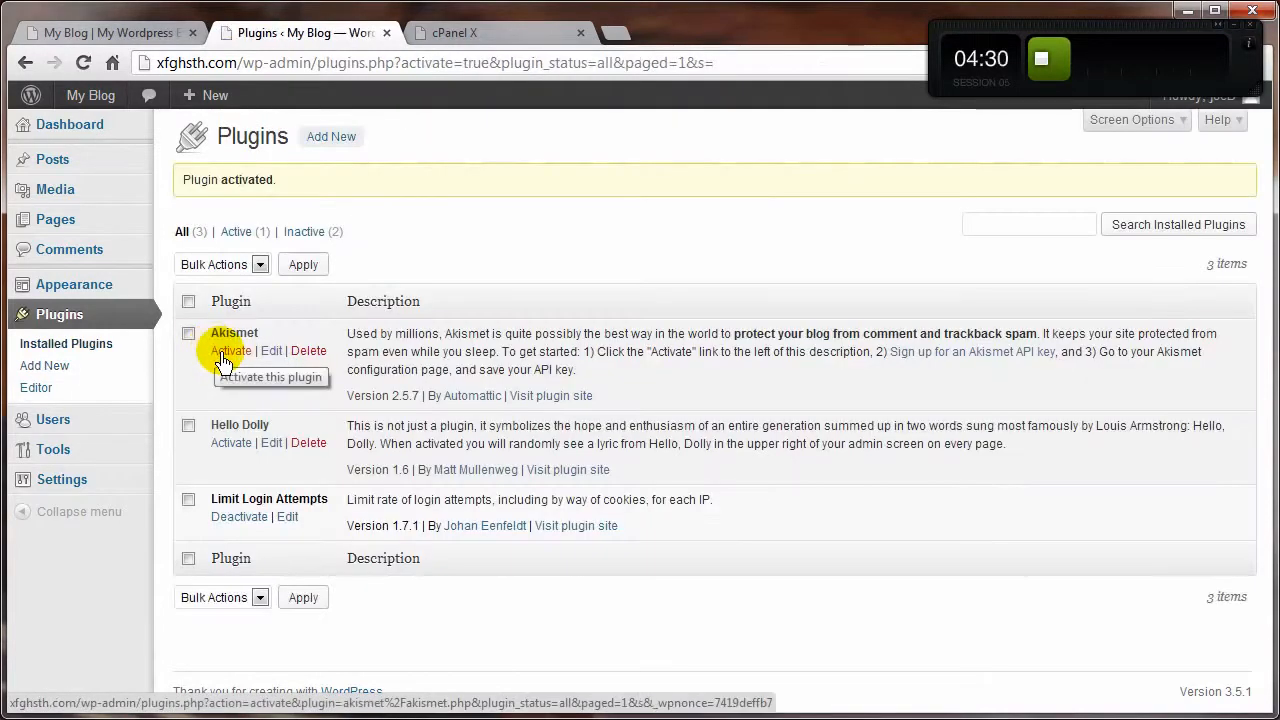
mouse_move(100, 476)
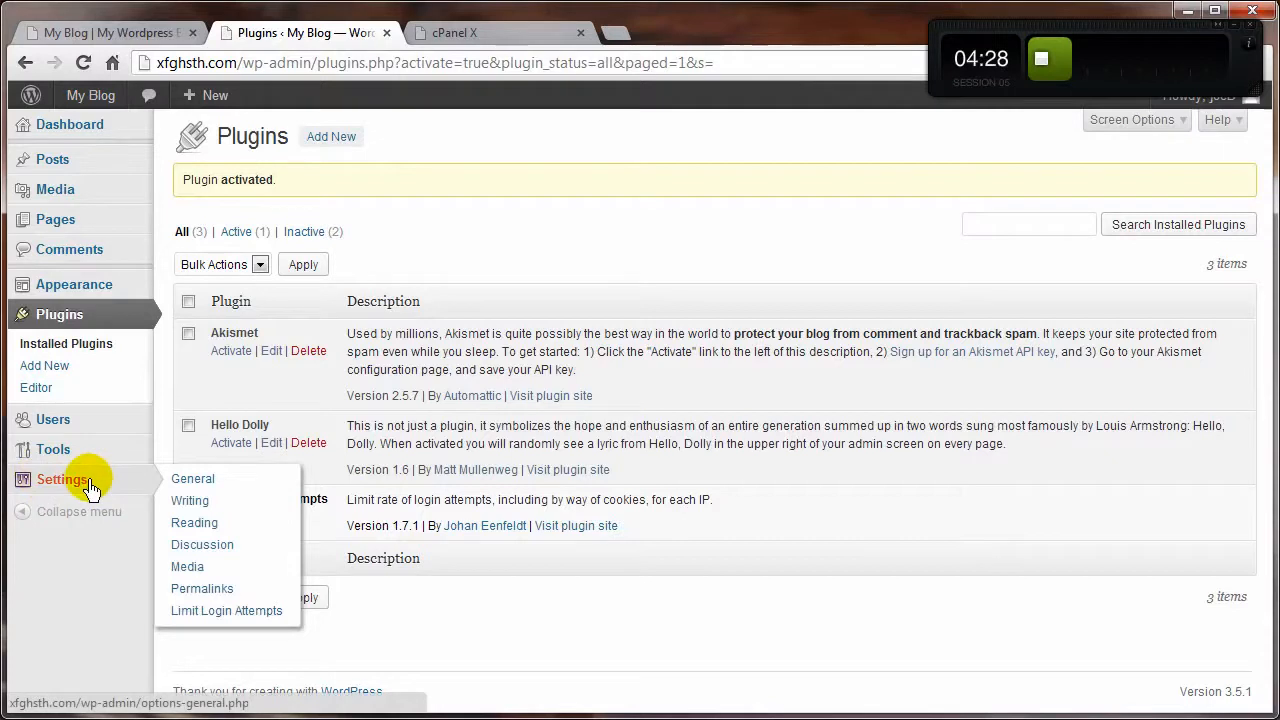
Step: Open Settings > Limit Login Attempts and scroll to the lockout log showing one lockout
click(192, 618)
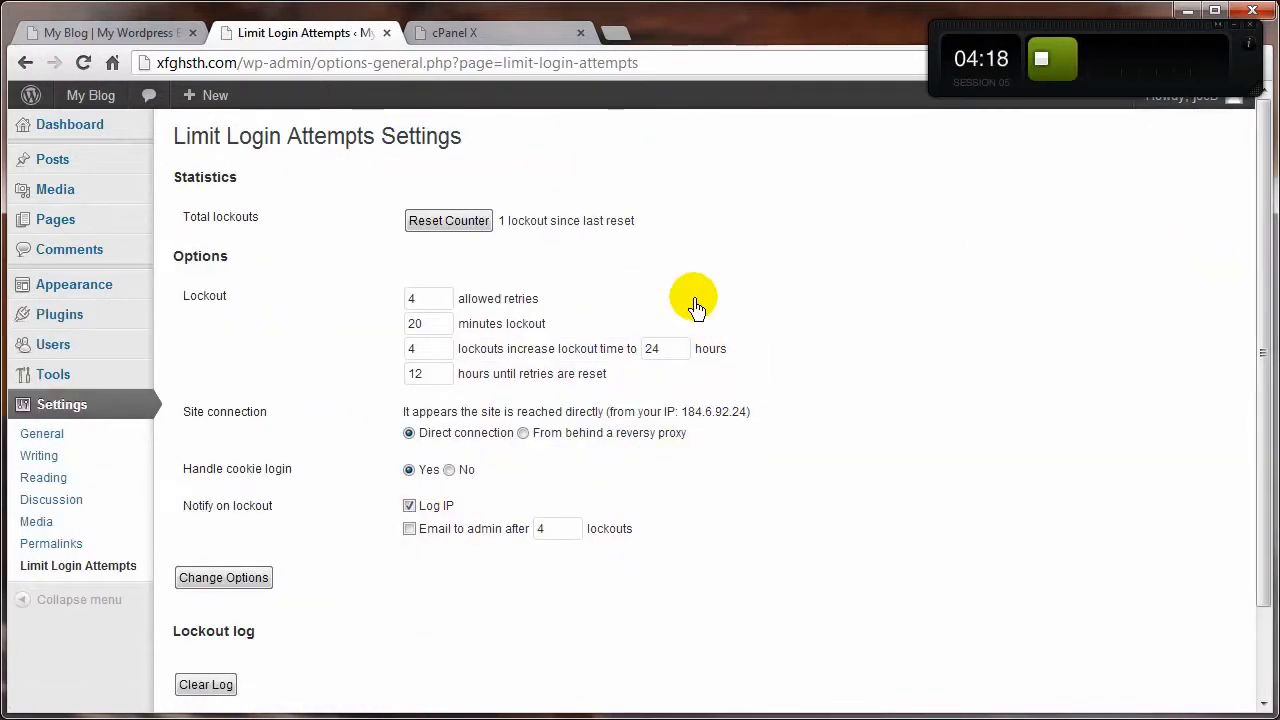
scroll(251, 410, down, 2)
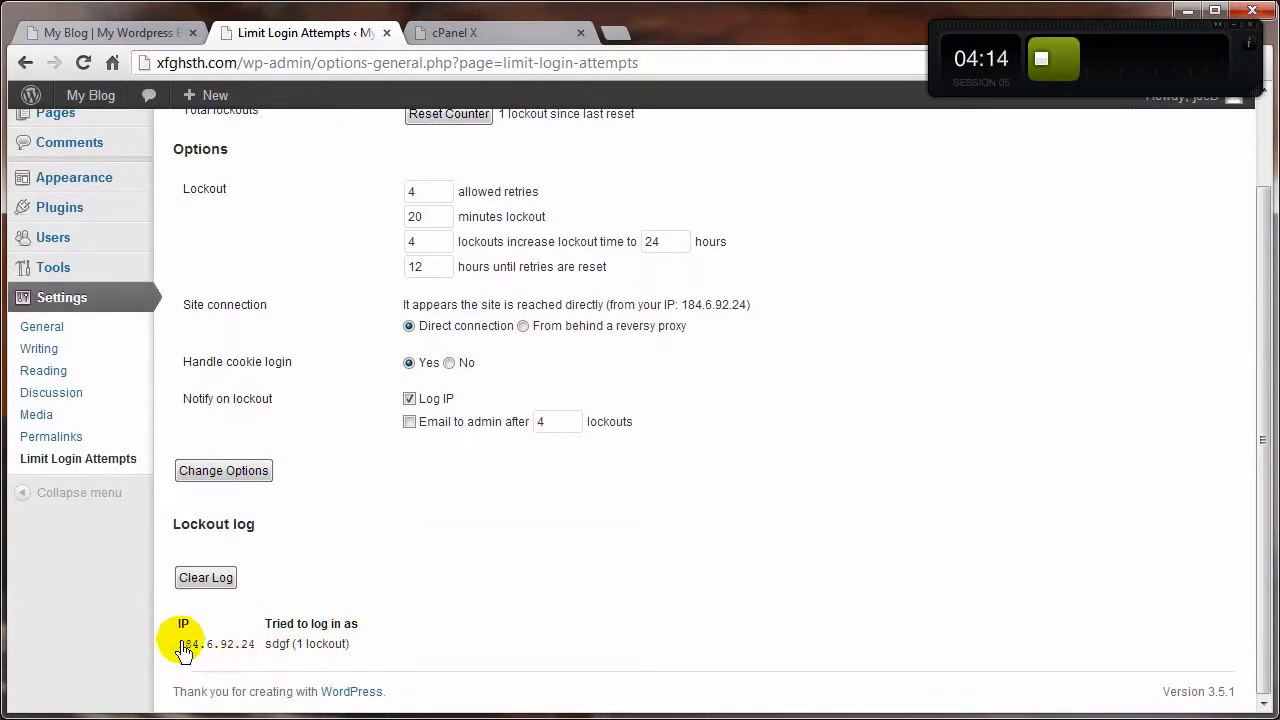
scroll(420, 600, up, 2)
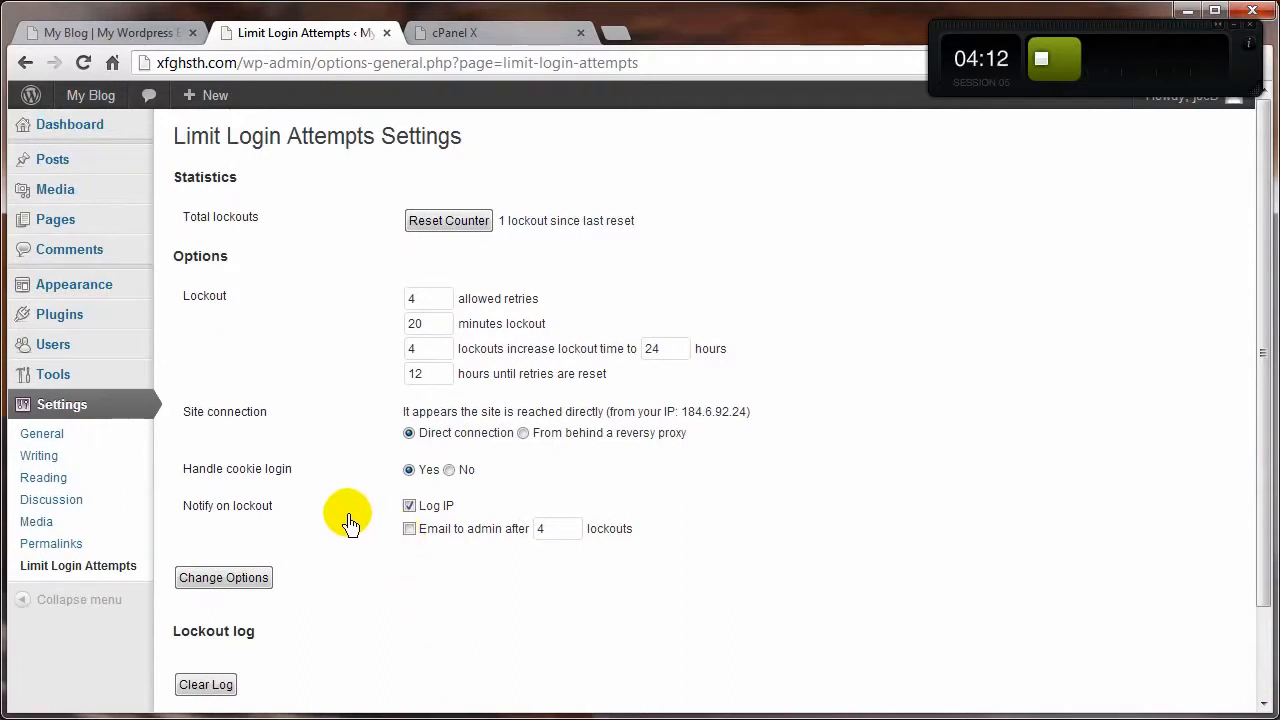
scroll(286, 300, down, 2)
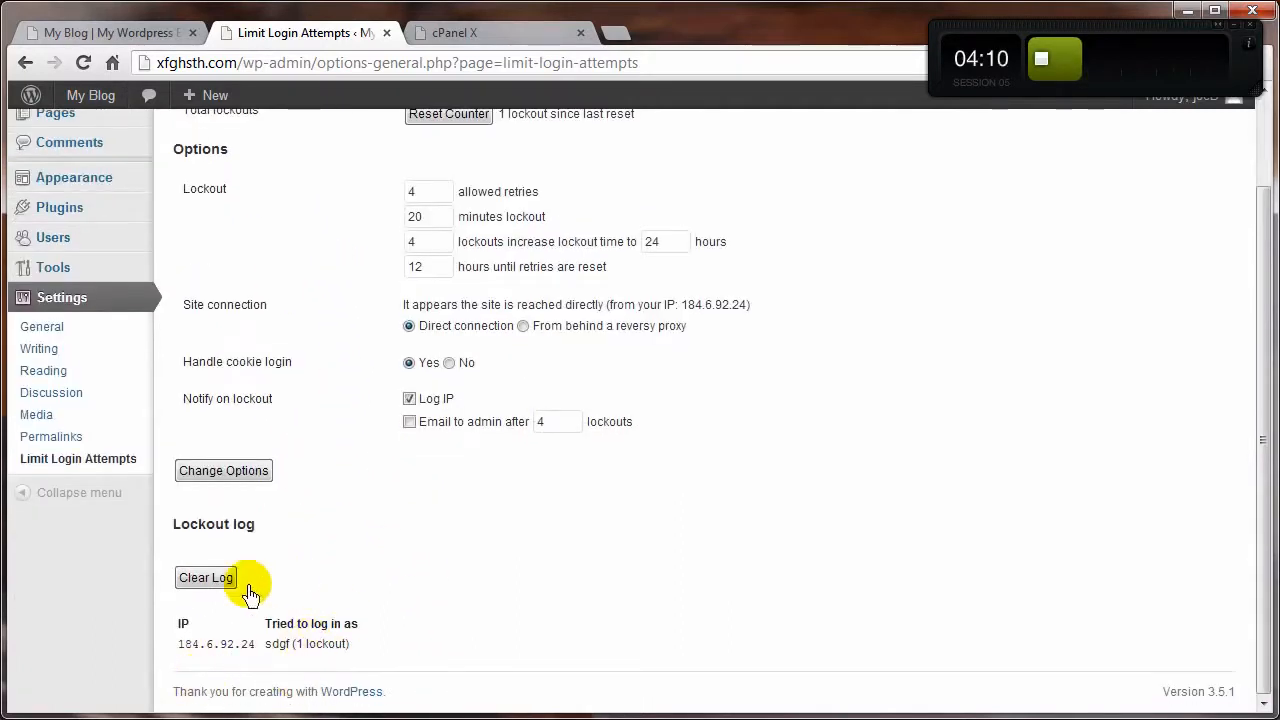
scroll(445, 627, up, 2)
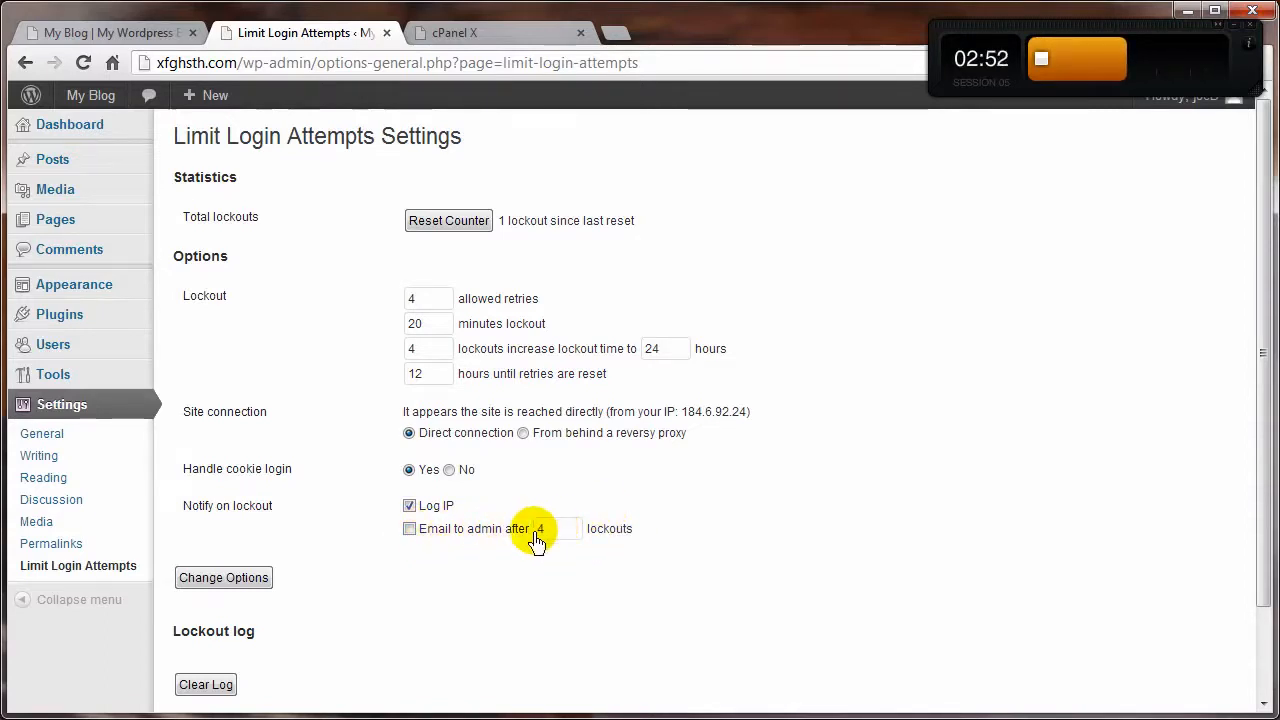
Step: Enable 'Email to admin after 4 lockouts' under Notify on lockout
click(409, 529)
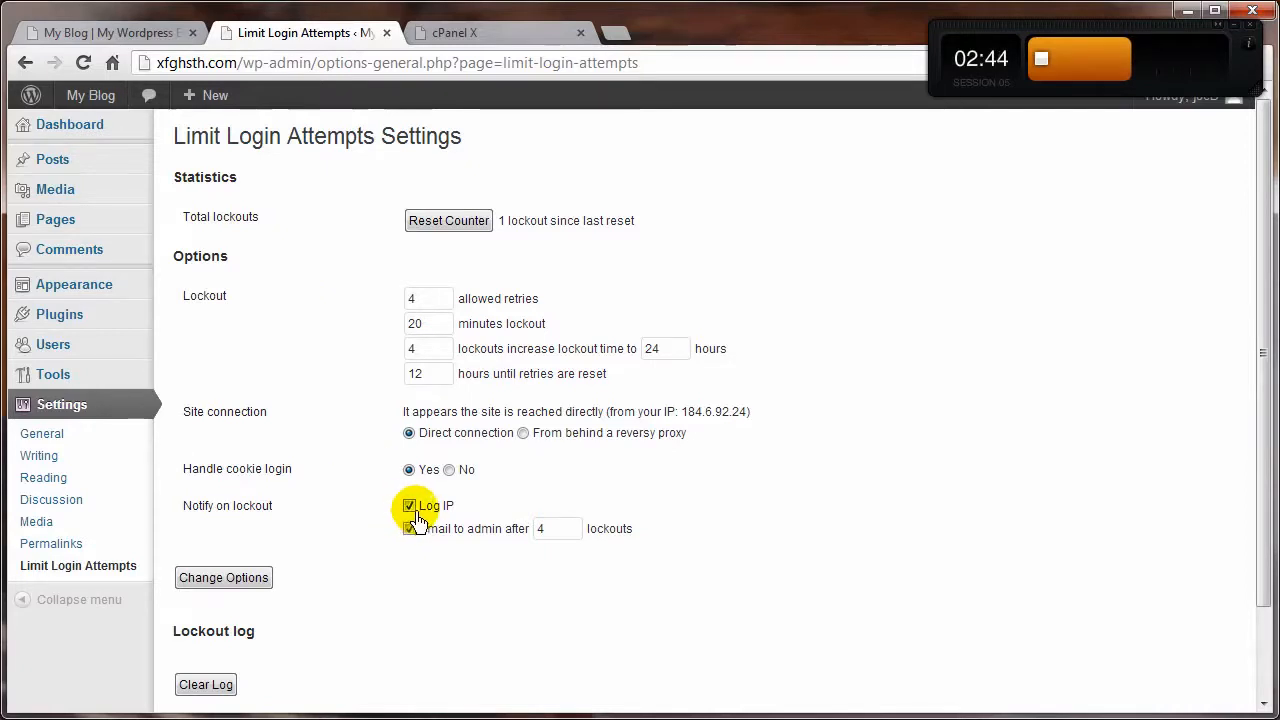
scroll(287, 604, down, 2)
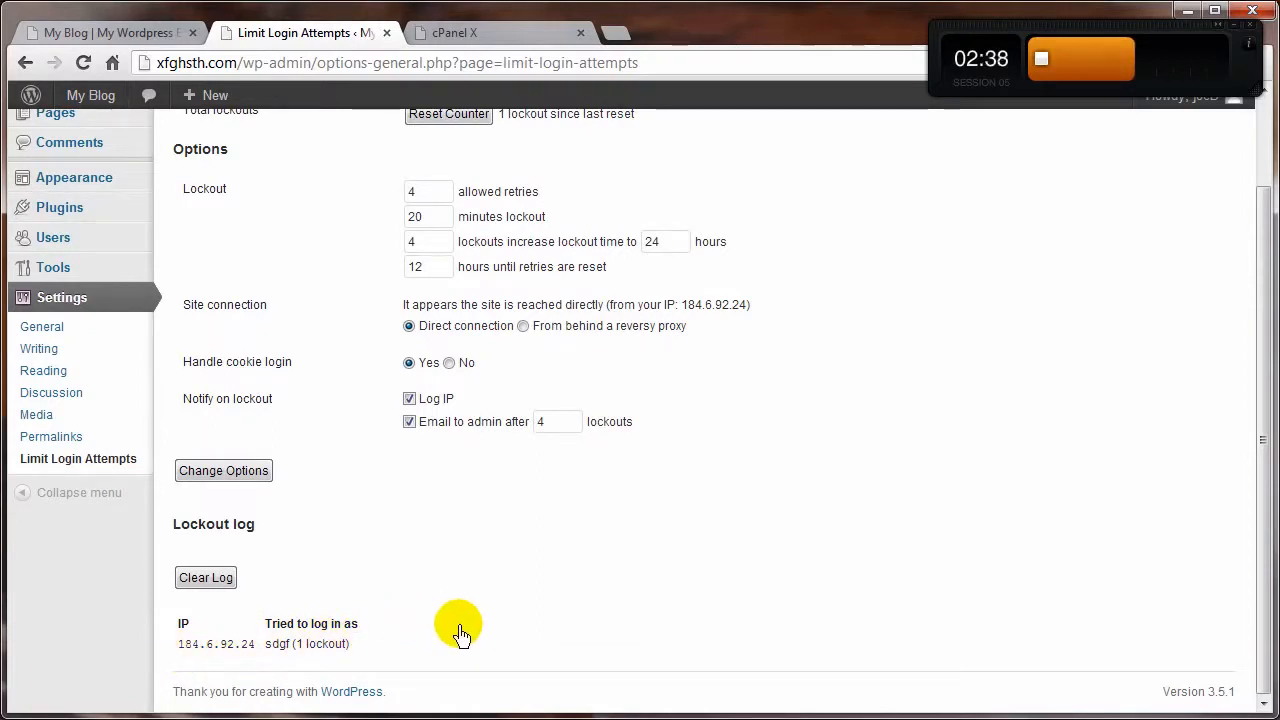
scroll(460, 633, up, 2)
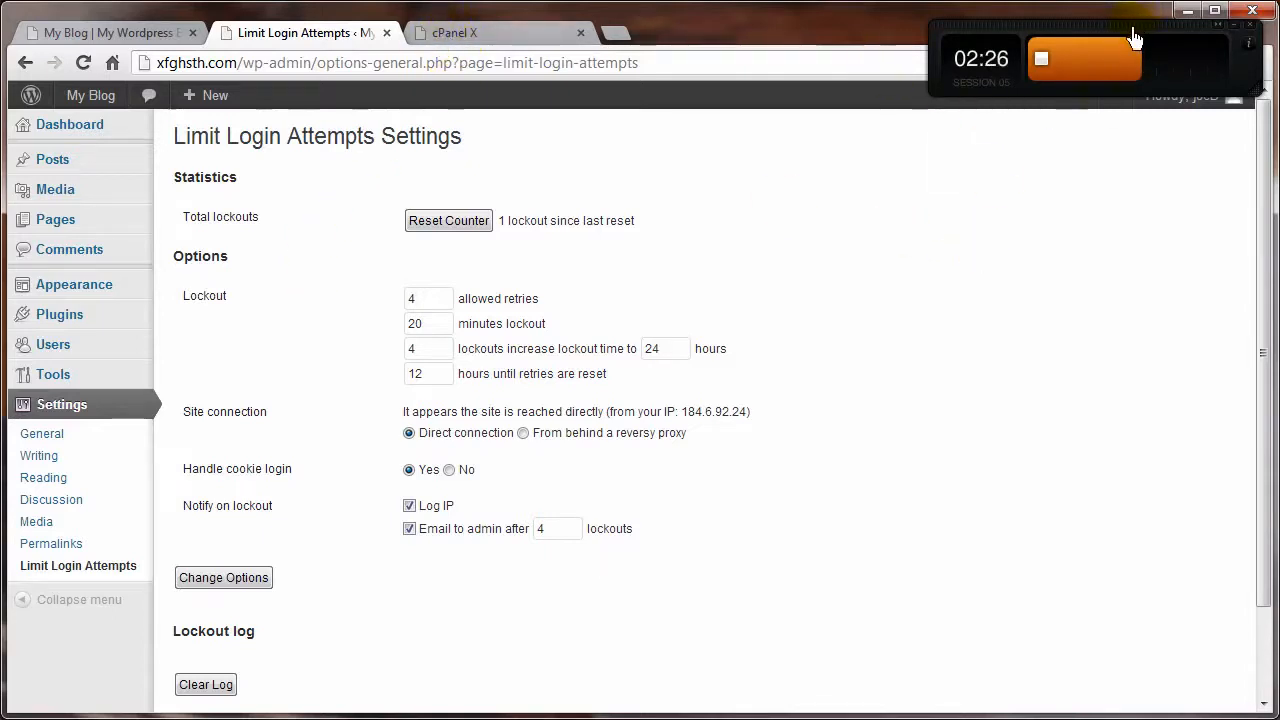
Step: Log out, then submit a login with a wrong username and password, leaving 3 attempts remaining
mouse_move(1185, 95)
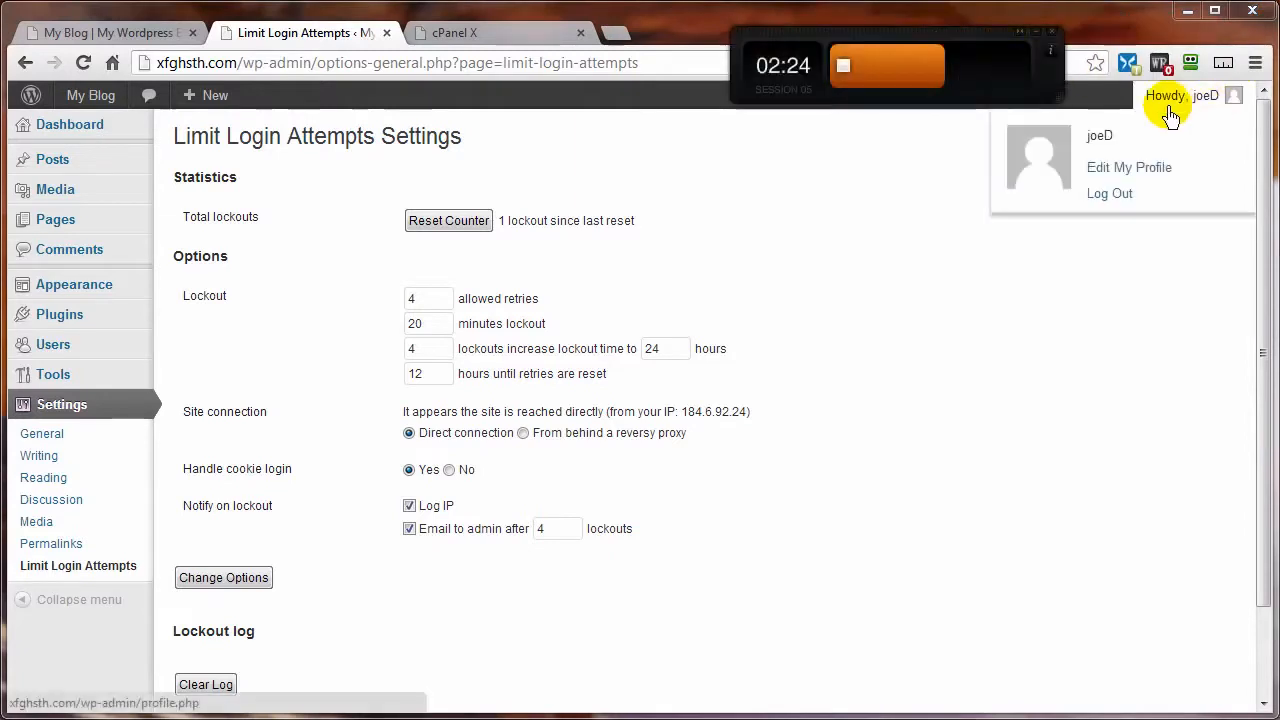
click(1122, 208)
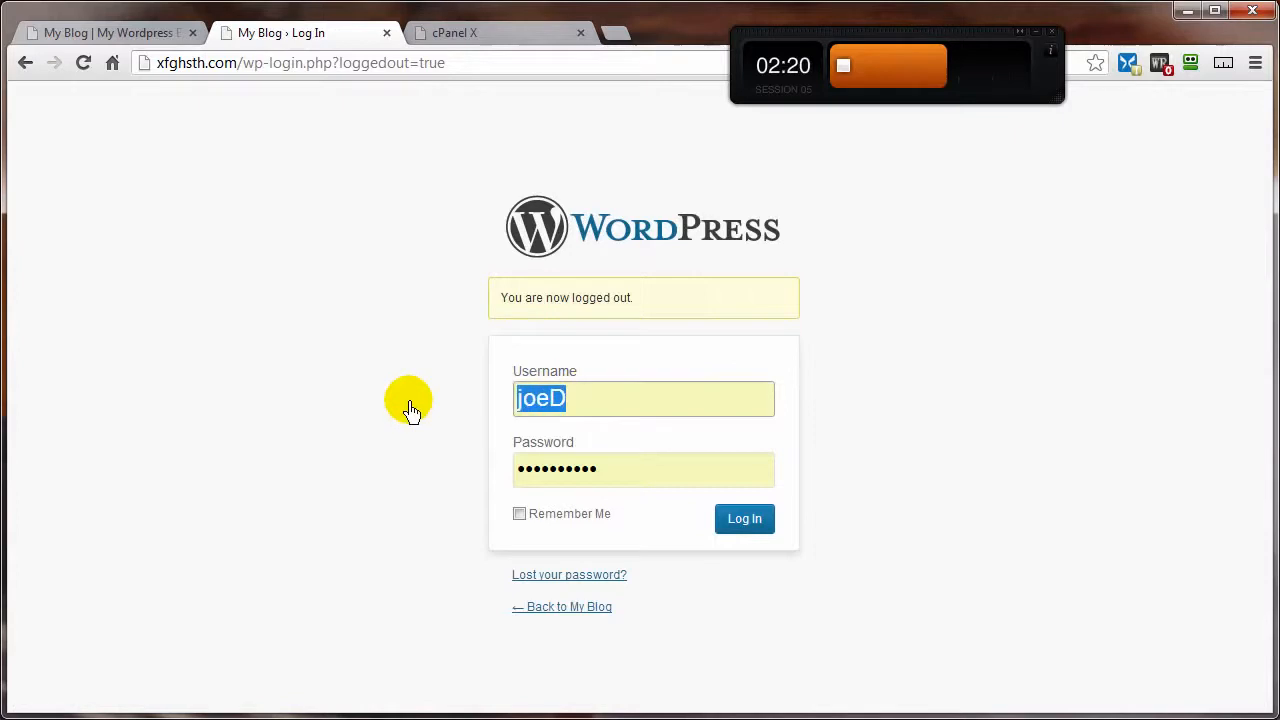
text(xfgh)
click(573, 472)
text(*****)
click(741, 523)
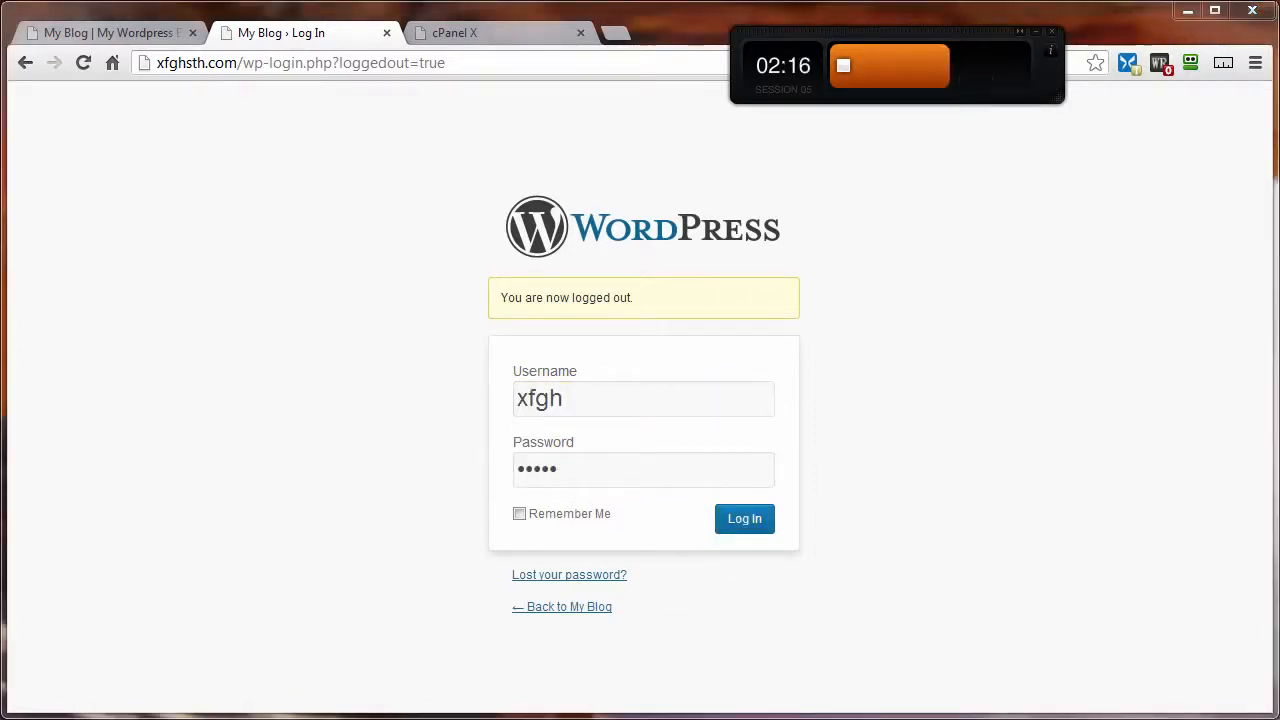
click(743, 527)
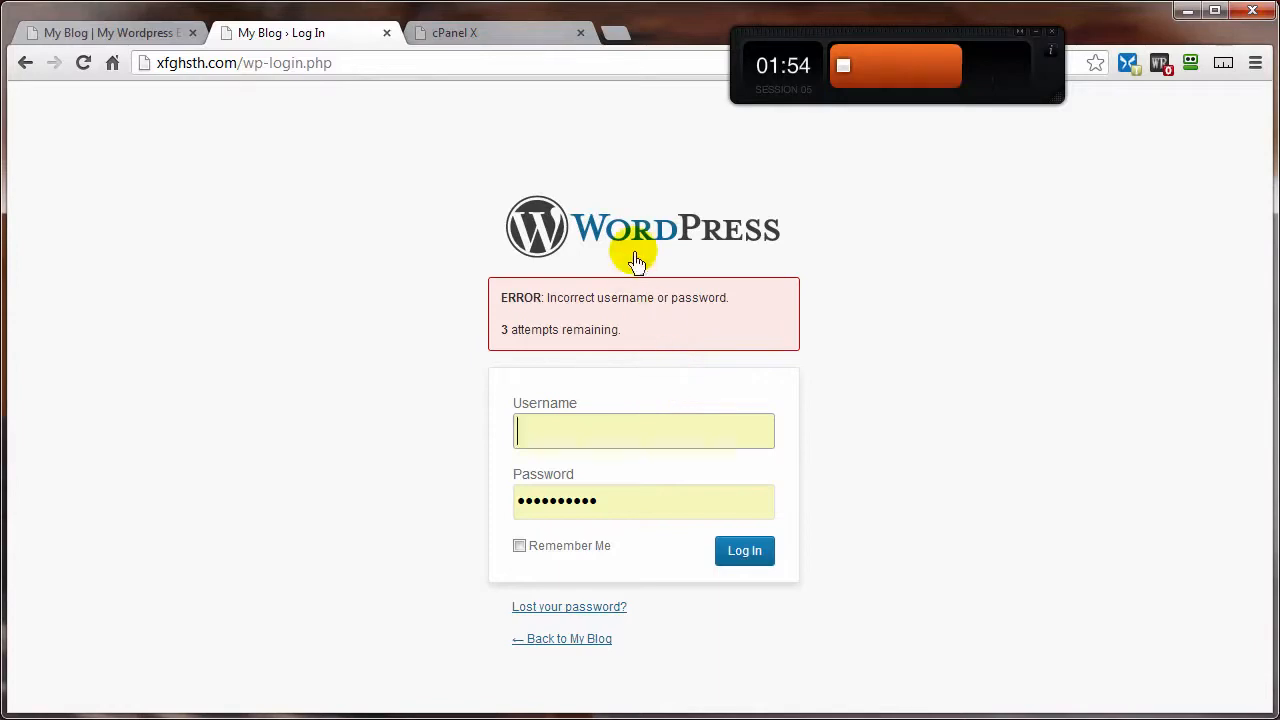
Step: In File Manager, rename wp-content/plugins/limit-login-attempts to limit-login-attempts1, then reload the blog login
click(485, 40)
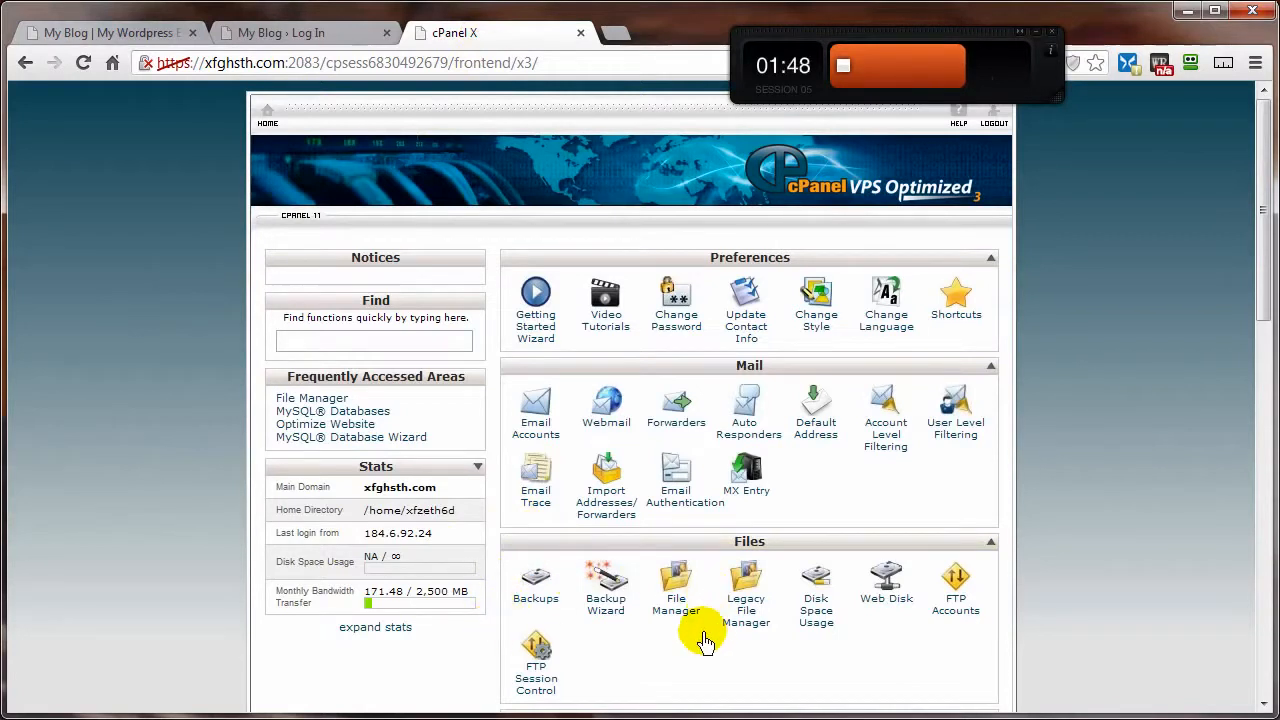
click(677, 610)
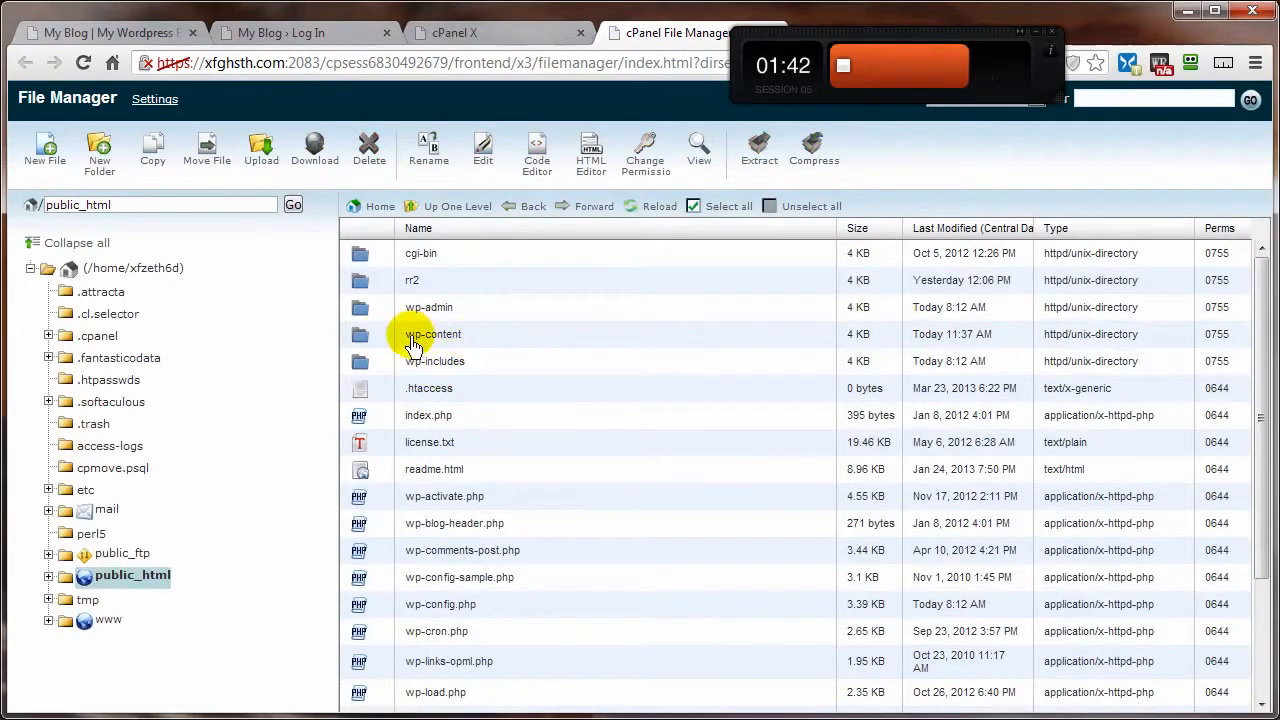
double_click(383, 338)
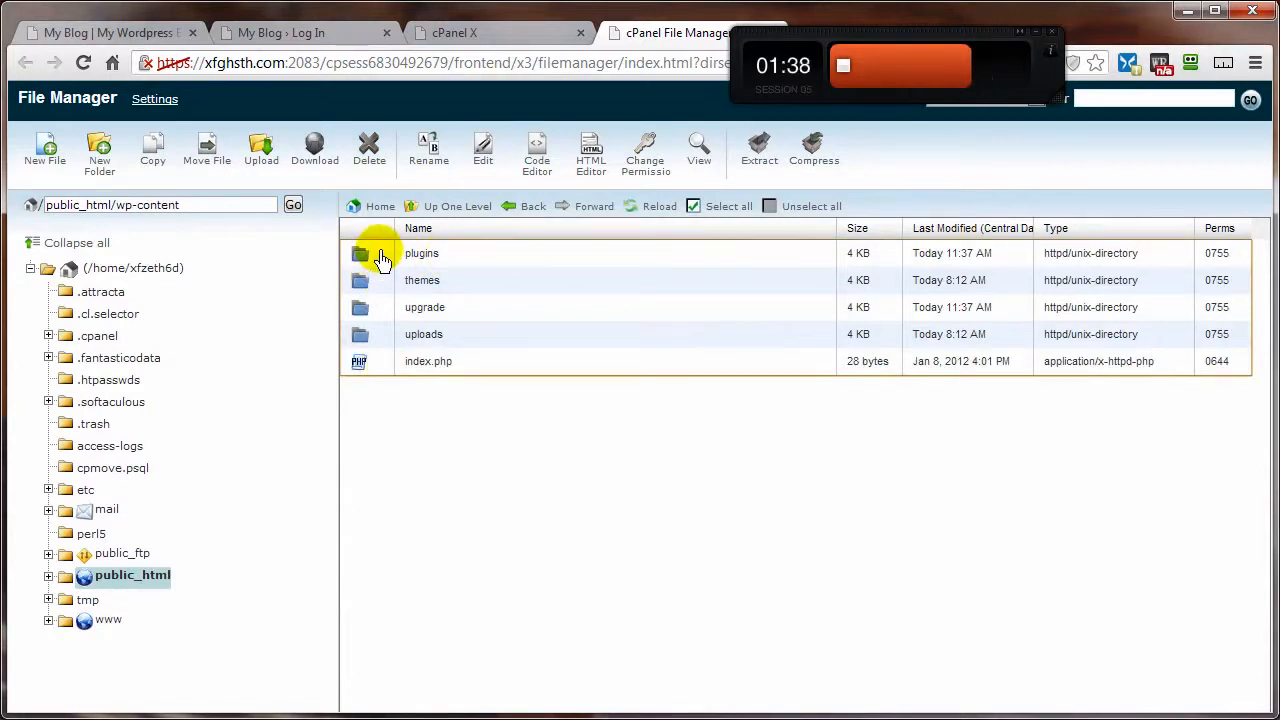
double_click(362, 254)
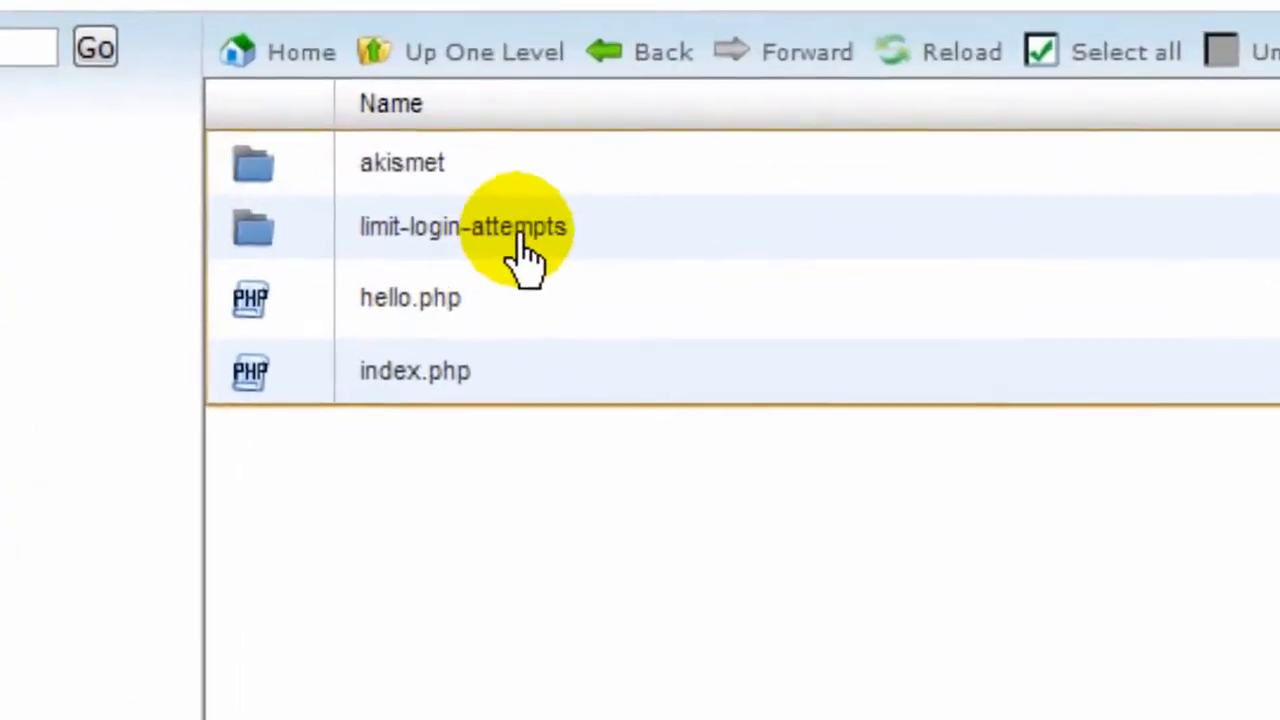
right_click(491, 247)
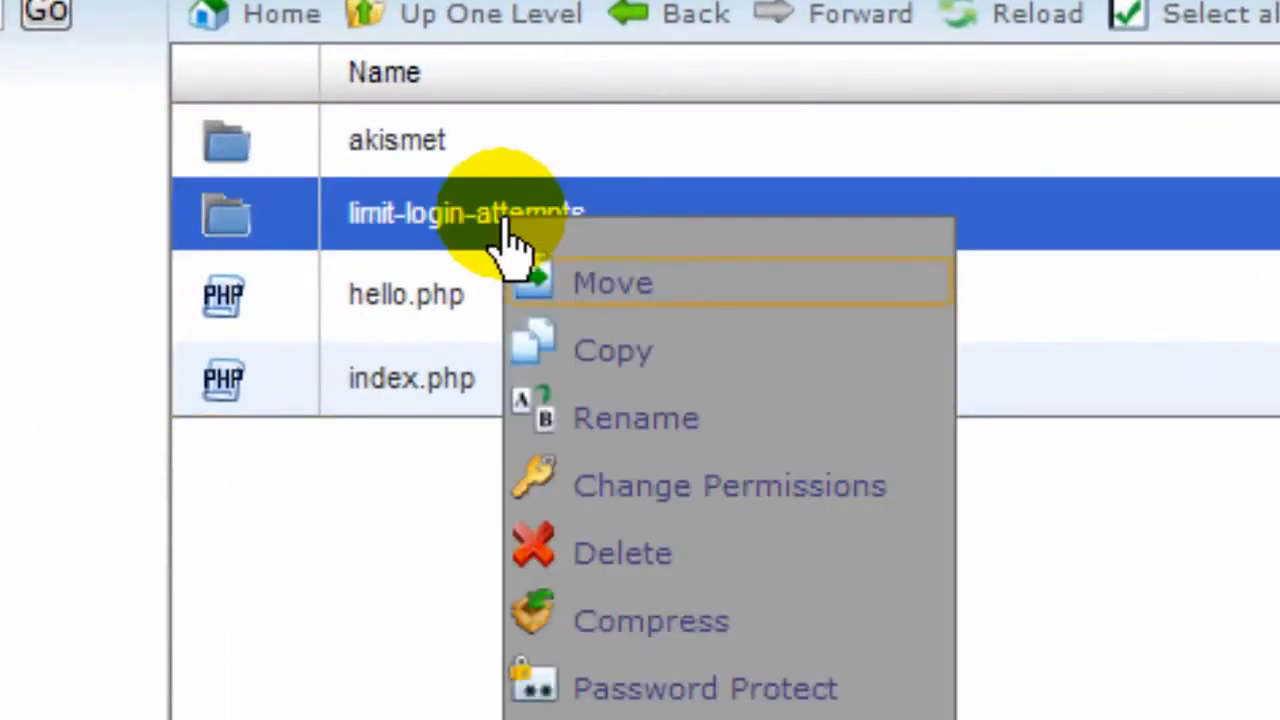
click(641, 416)
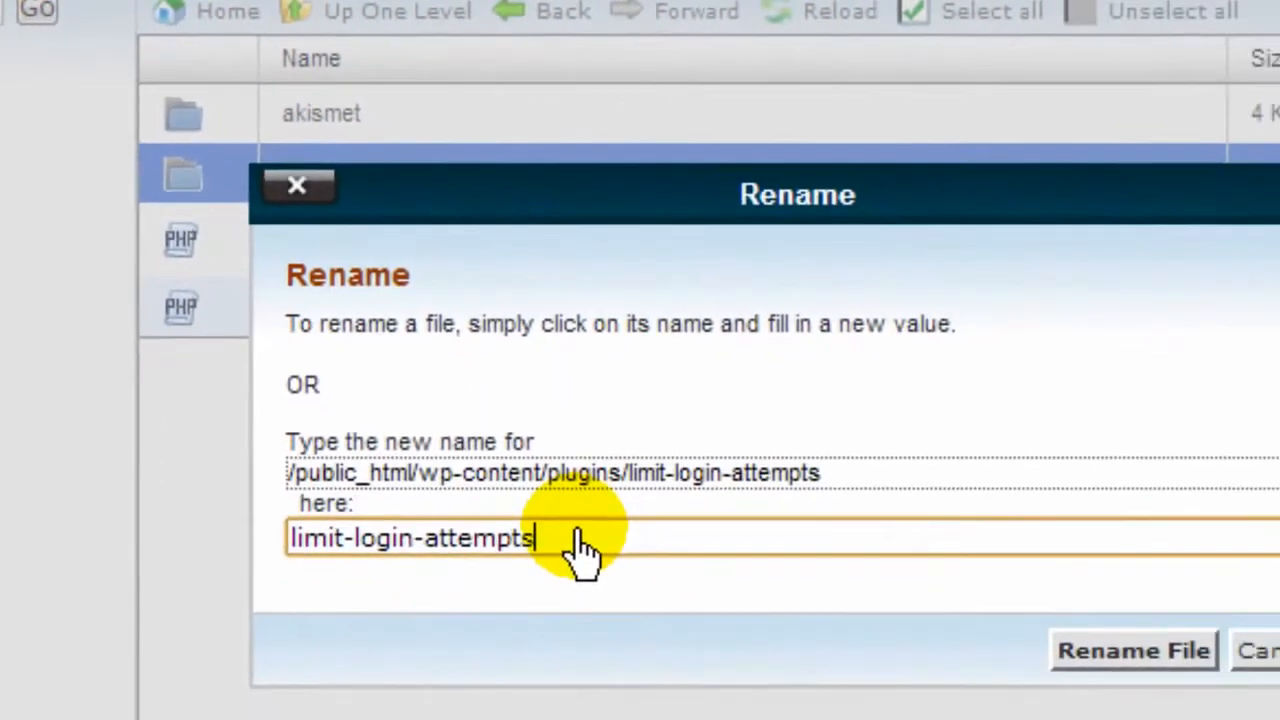
text(1)
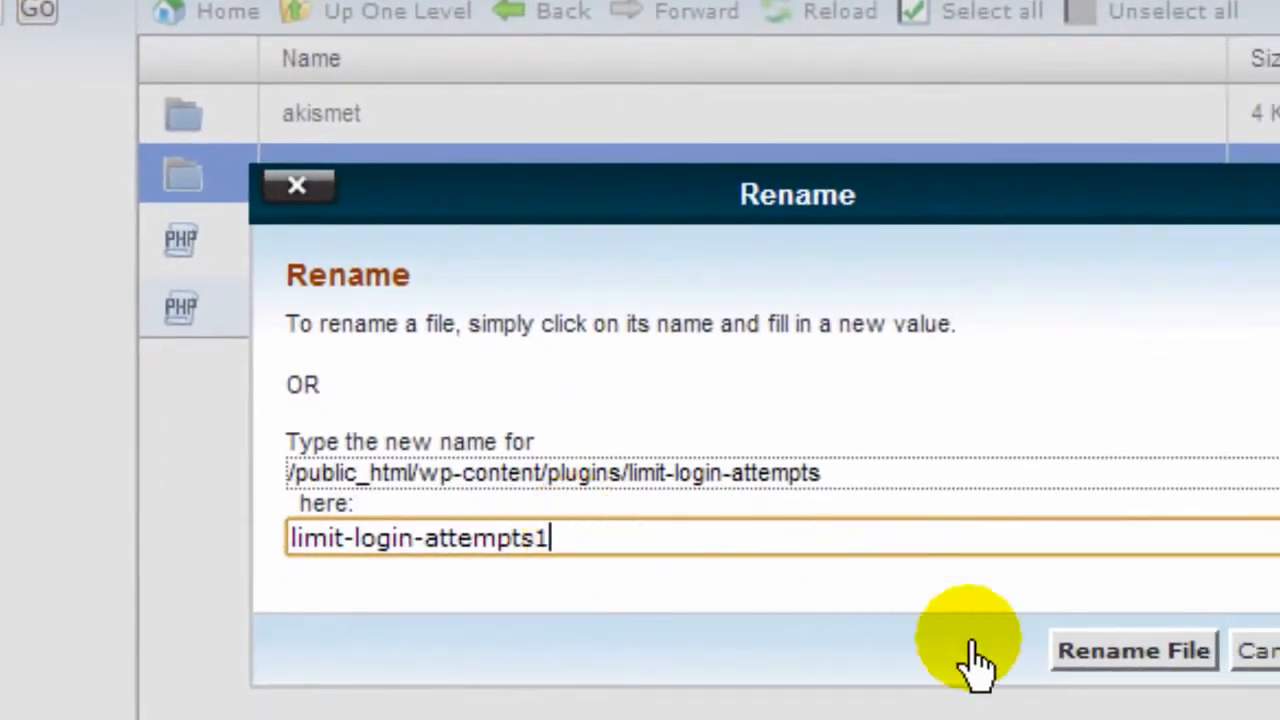
click(1110, 655)
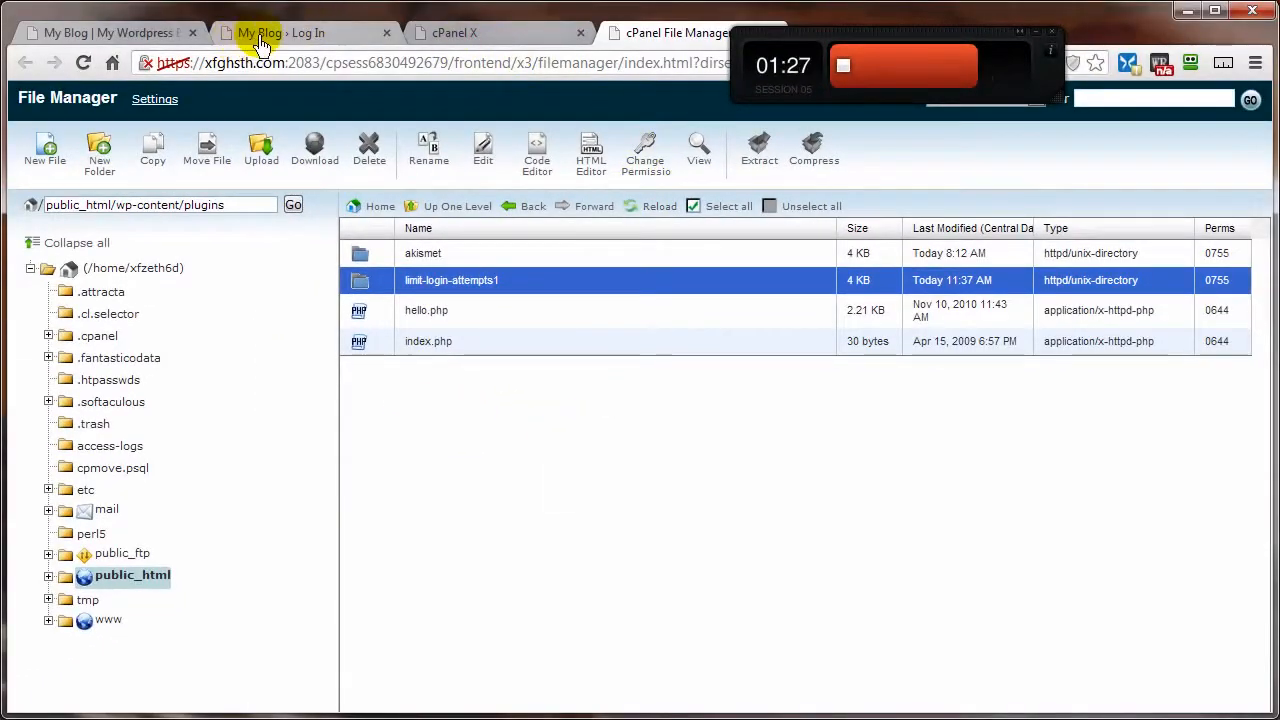
click(262, 33)
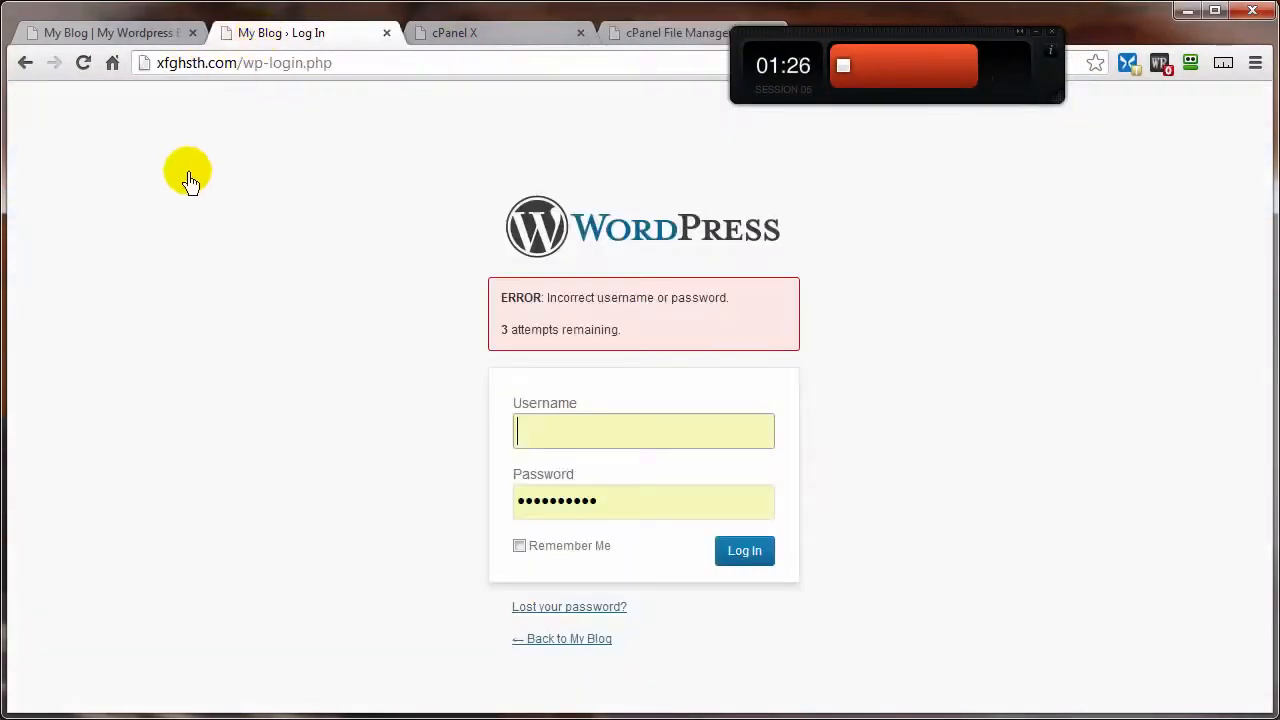
click(83, 62)
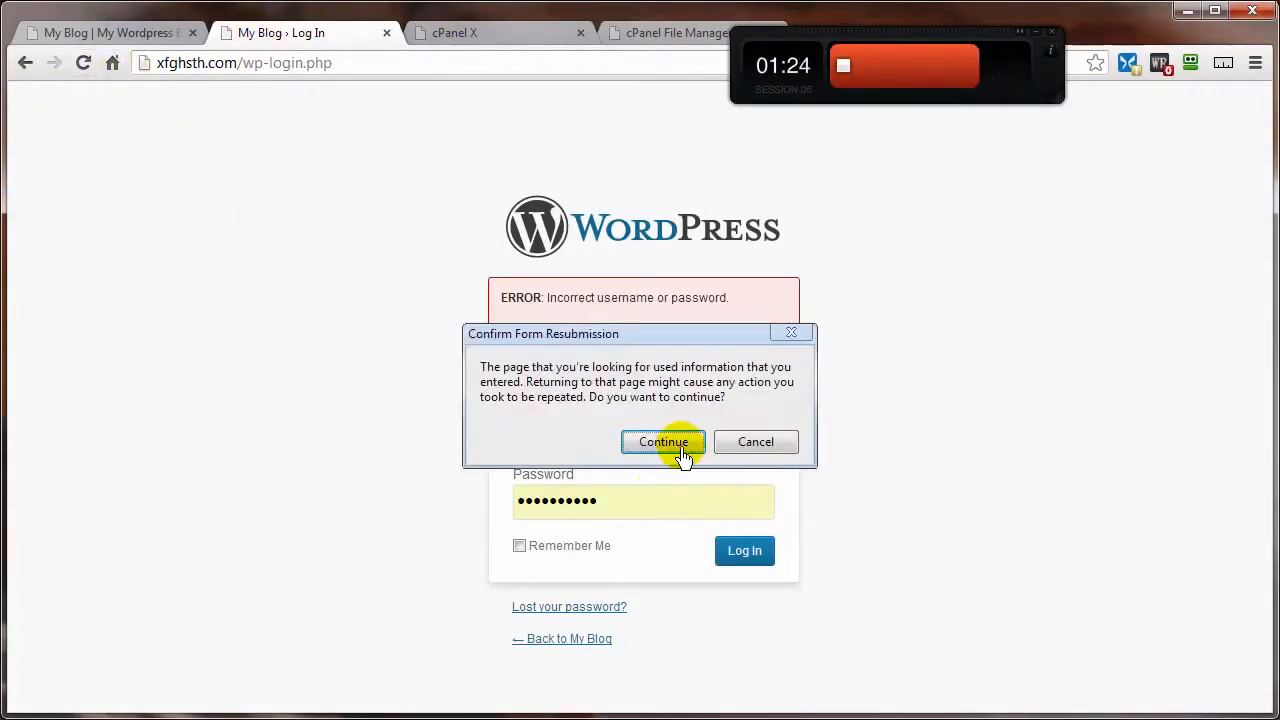
Step: Resend the failed login form, check the plugins folder, and return to the login's username field
click(650, 443)
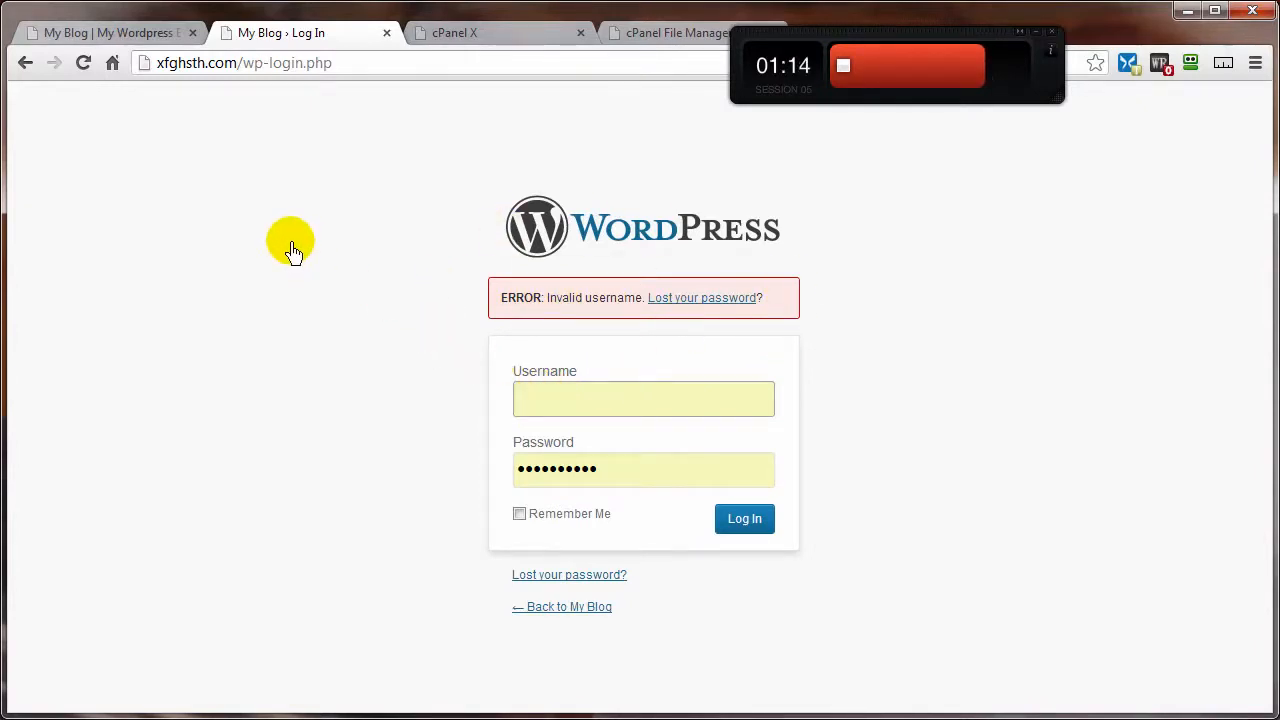
click(648, 46)
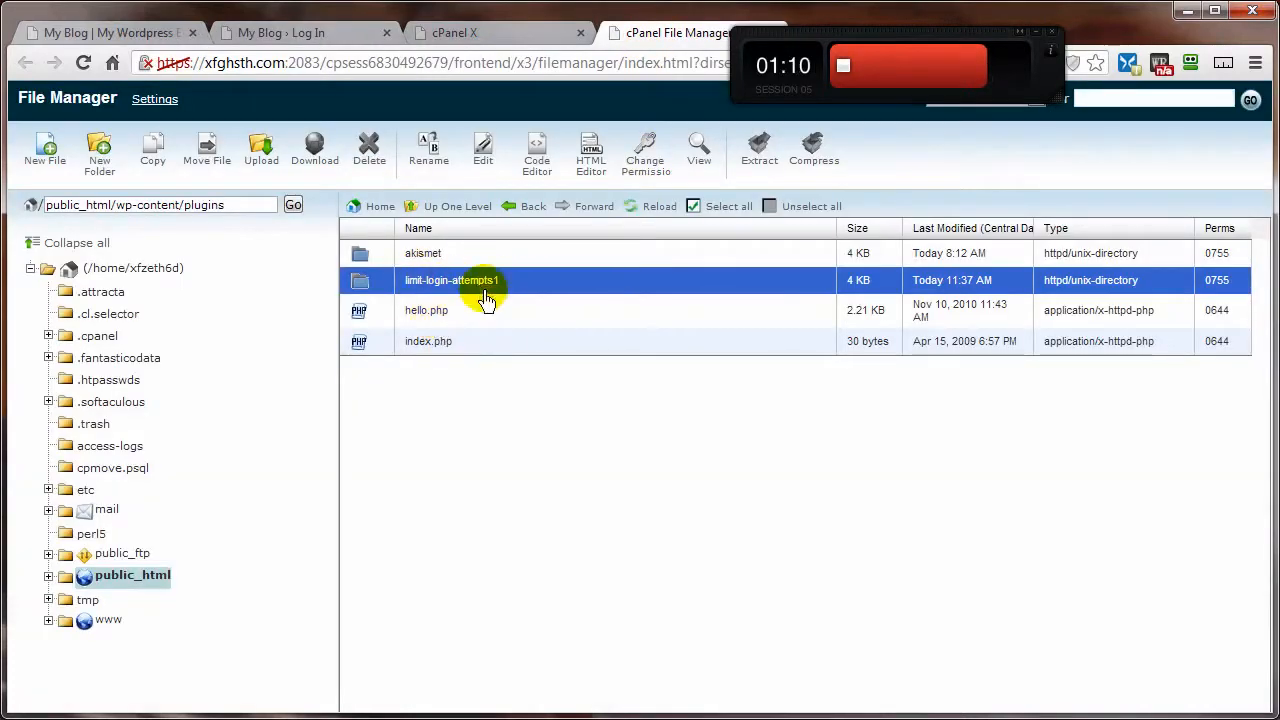
click(305, 33)
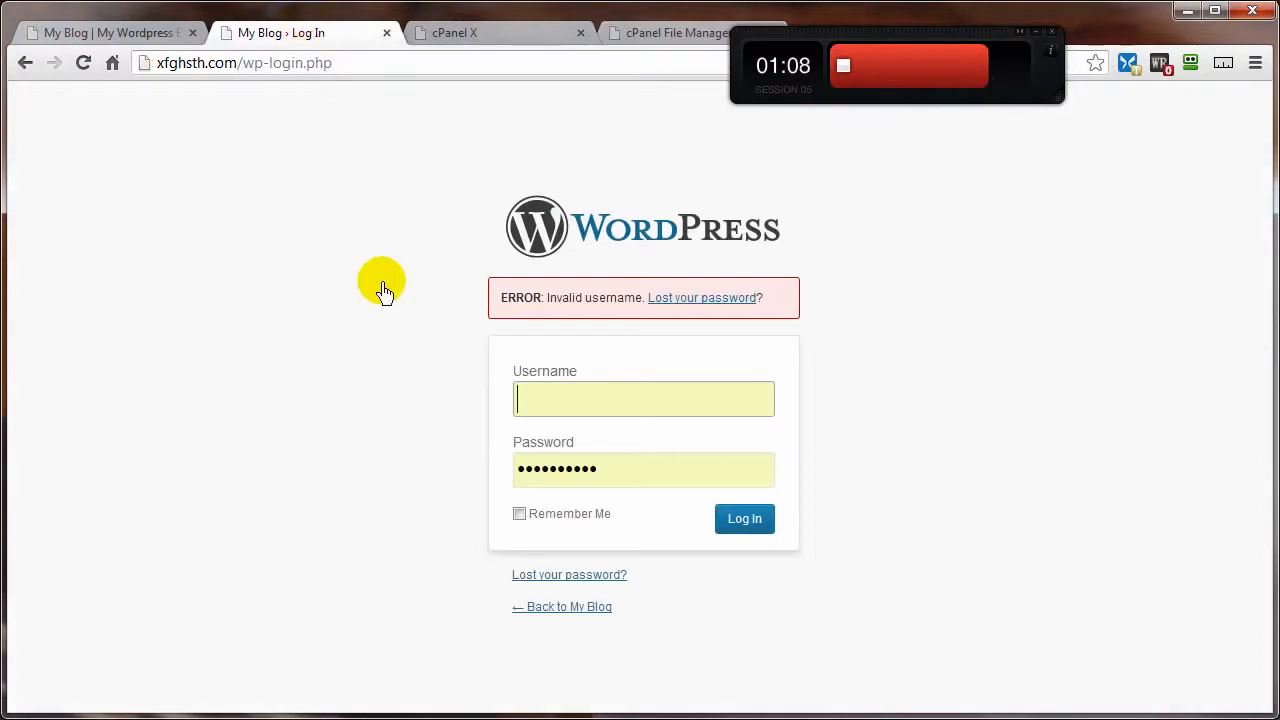
click(613, 410)
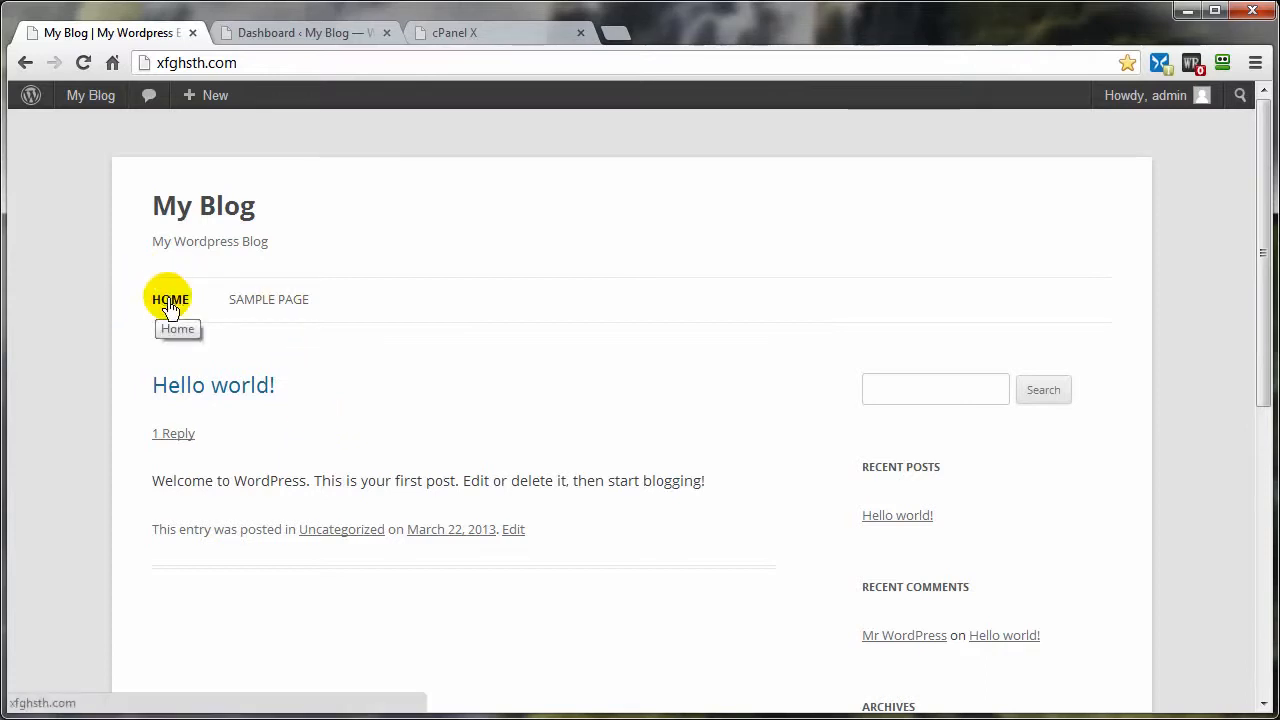
Step: Confirm the blog's Sample Page and home page load, then return to the cPanel home tab
click(258, 302)
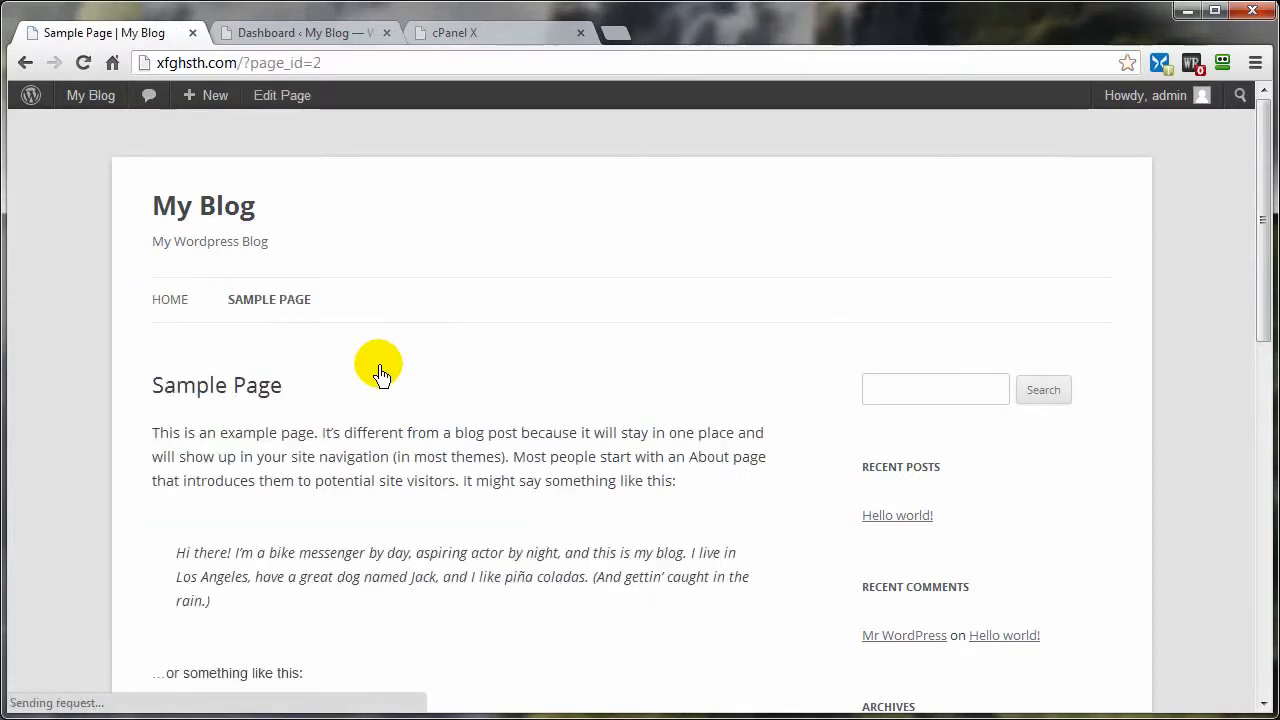
click(165, 303)
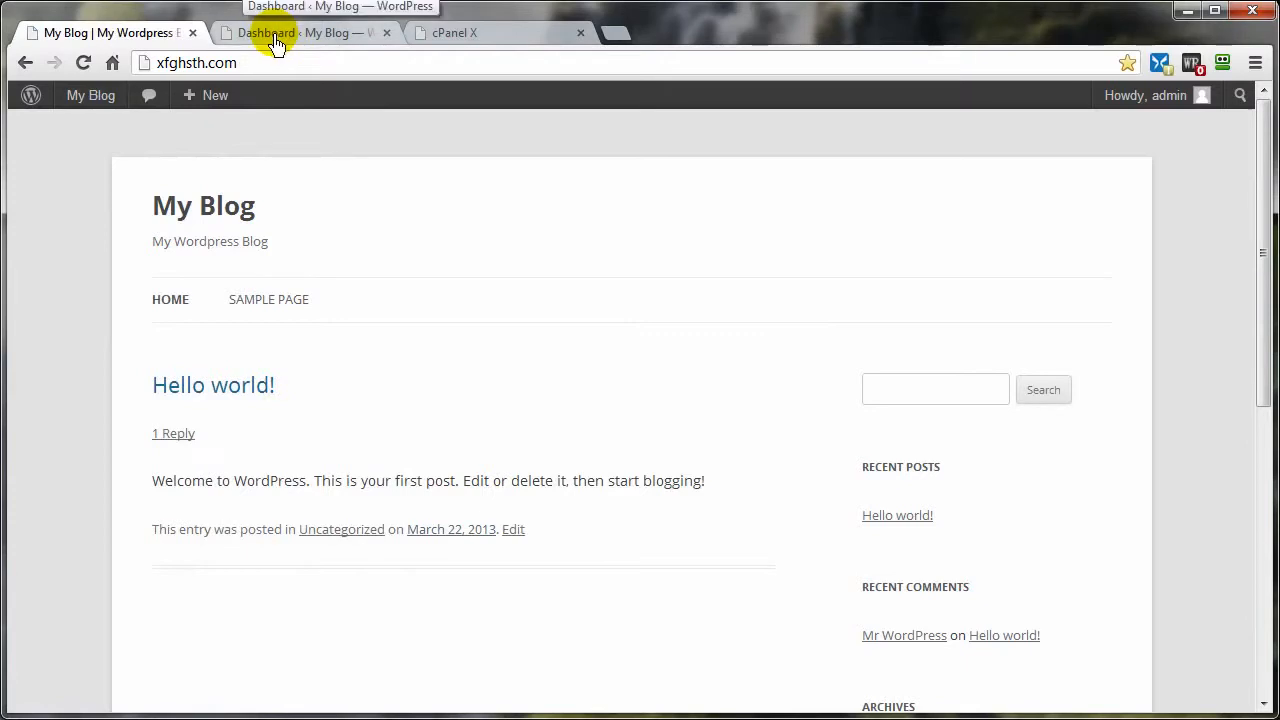
click(453, 40)
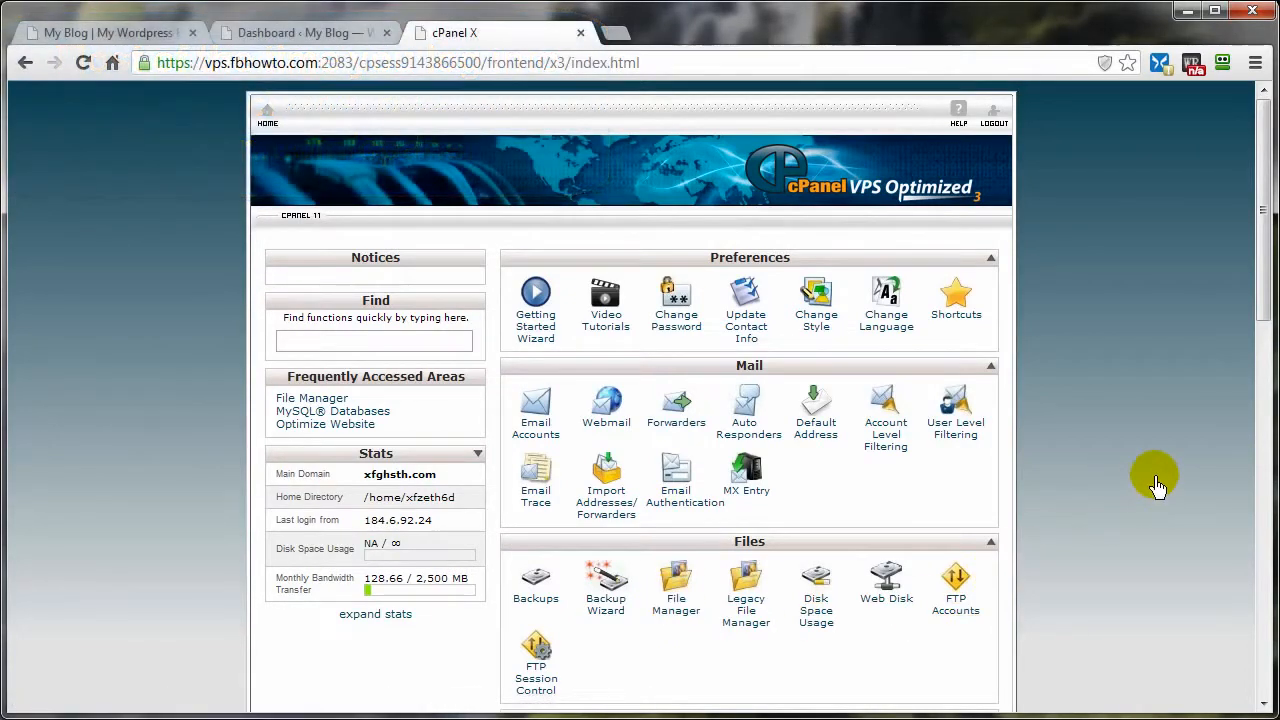
Step: Scroll to cPanel's Databases section and launch phpMyAdmin
scroll(1155, 485, down, 5)
scroll(1155, 485, down, 1)
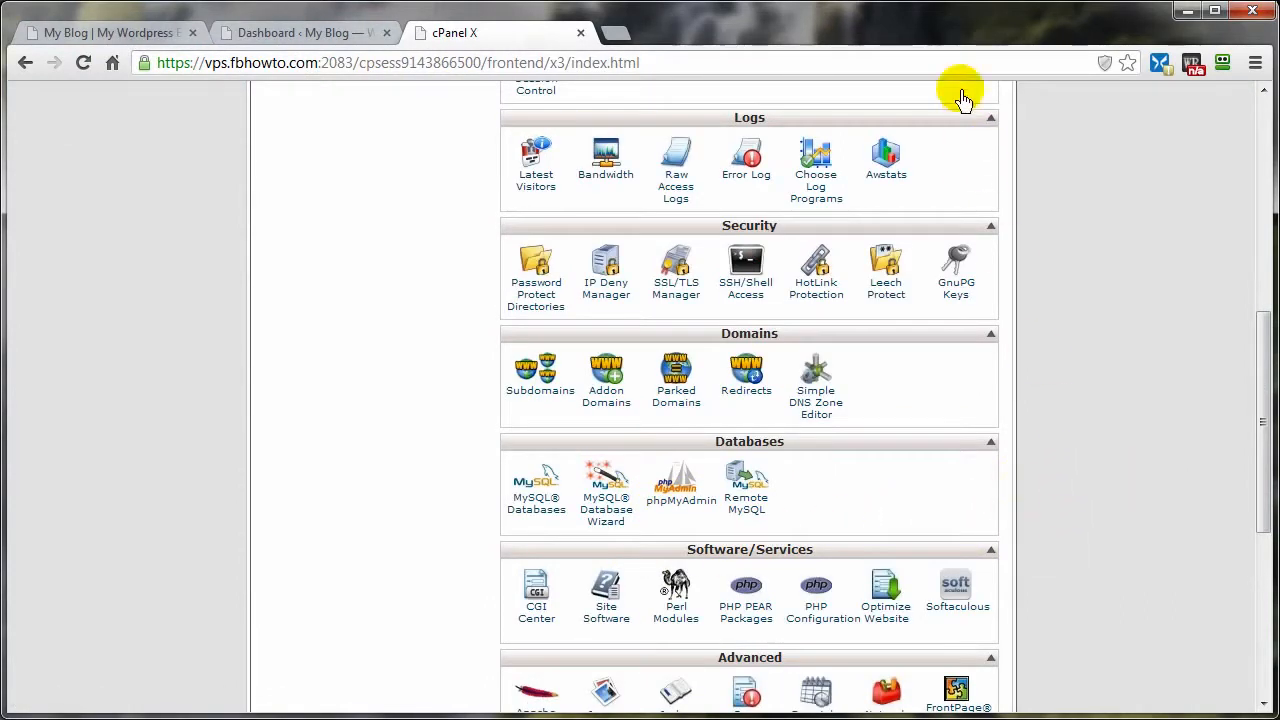
drag(965, 0, 1129, 57)
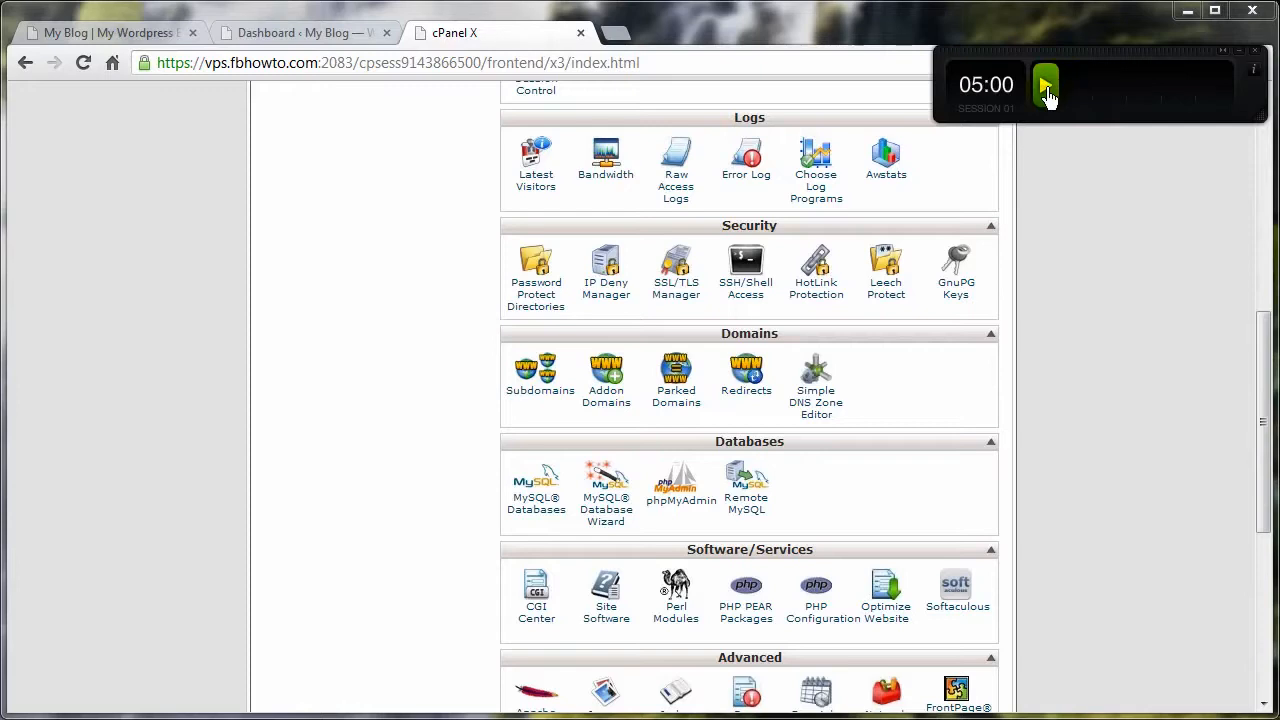
click(1047, 93)
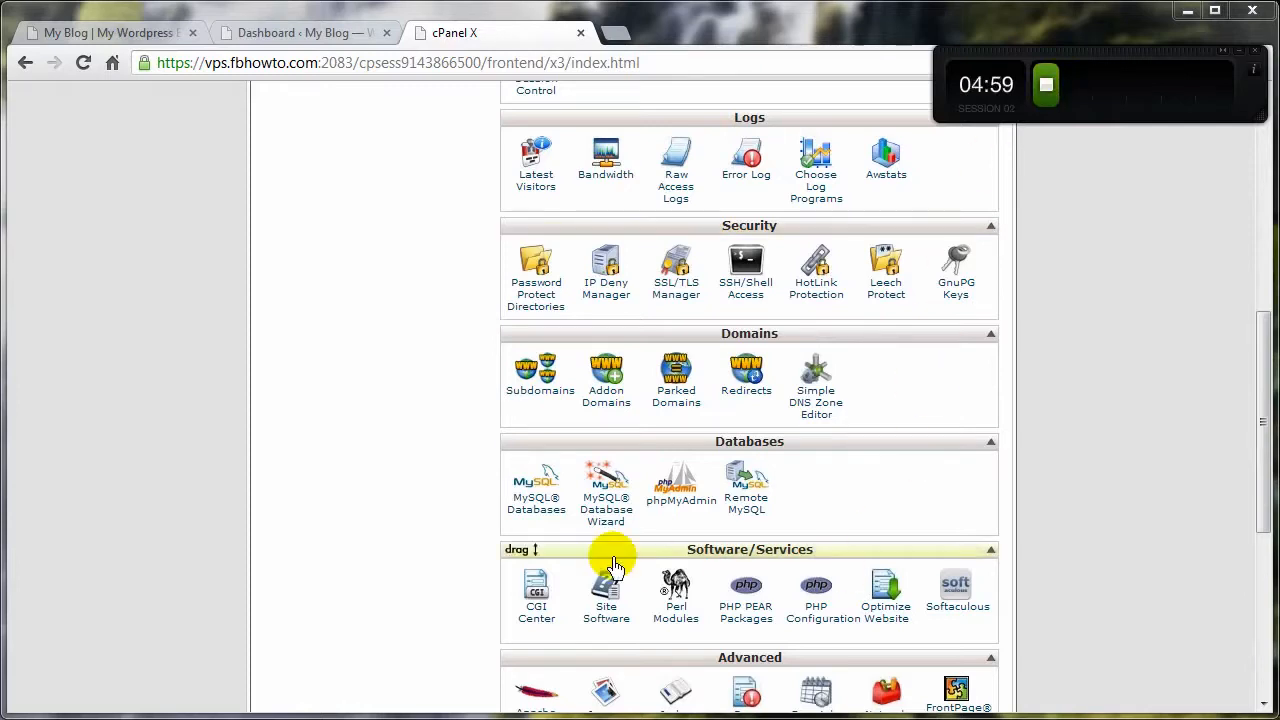
click(682, 500)
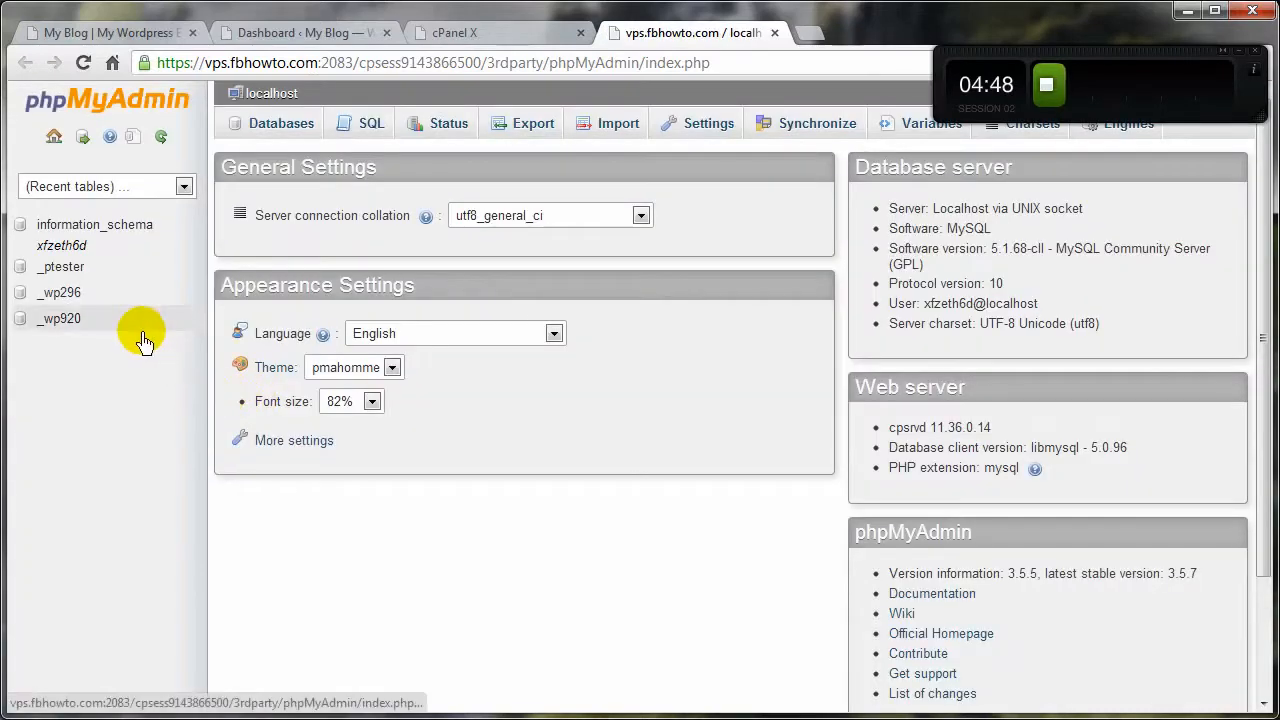
Step: Quick-export the _wp296 database and save xfzeth6d_wp296.sql to Desktop/DeleteAfterUpload
click(89, 295)
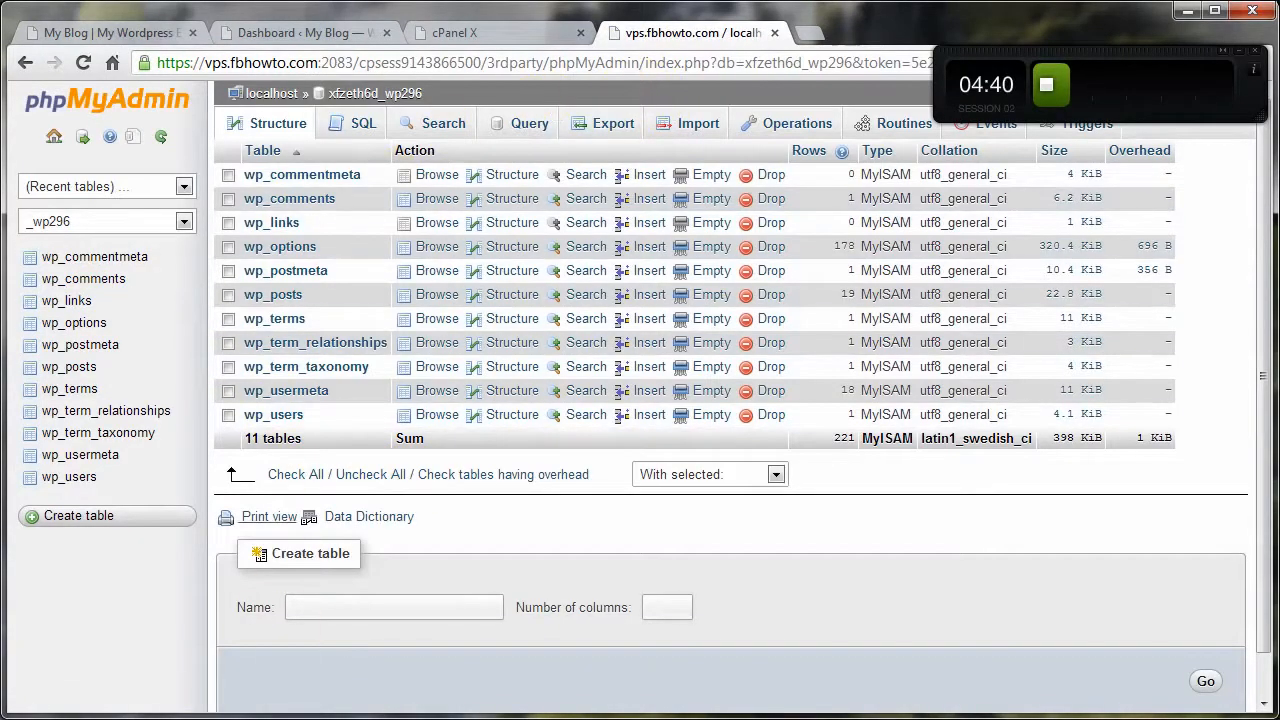
click(590, 133)
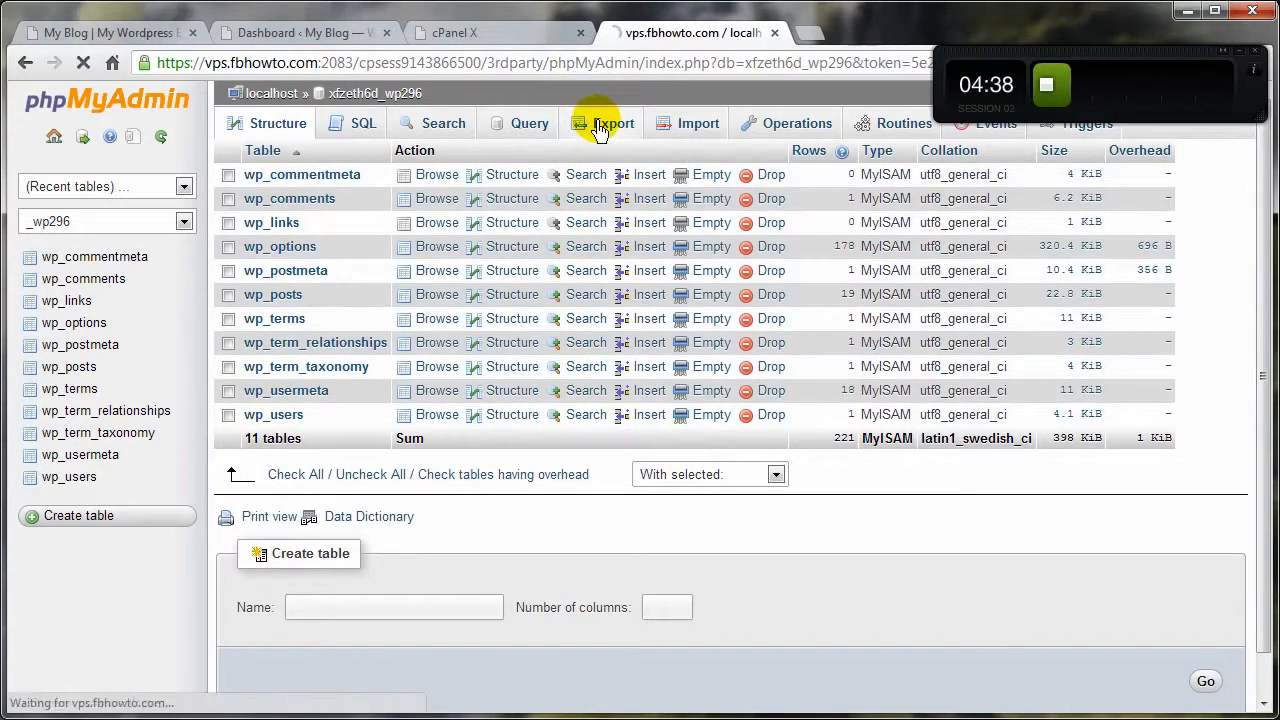
click(258, 456)
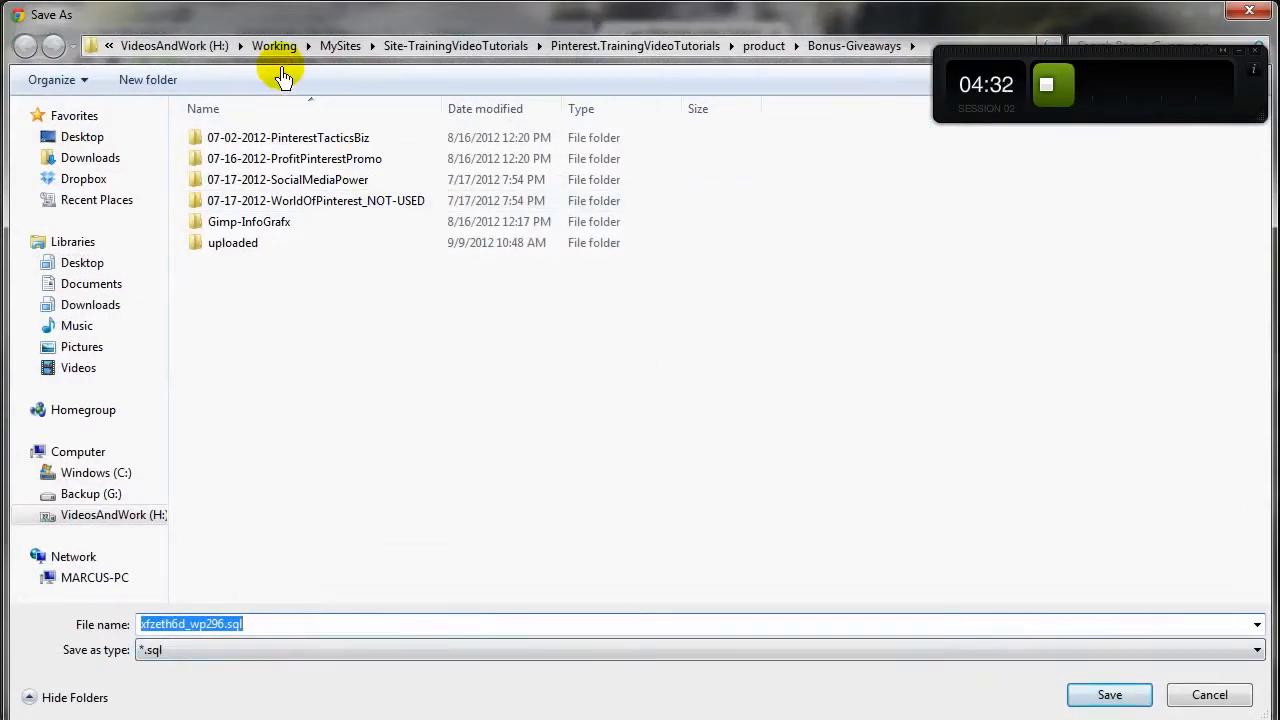
click(66, 136)
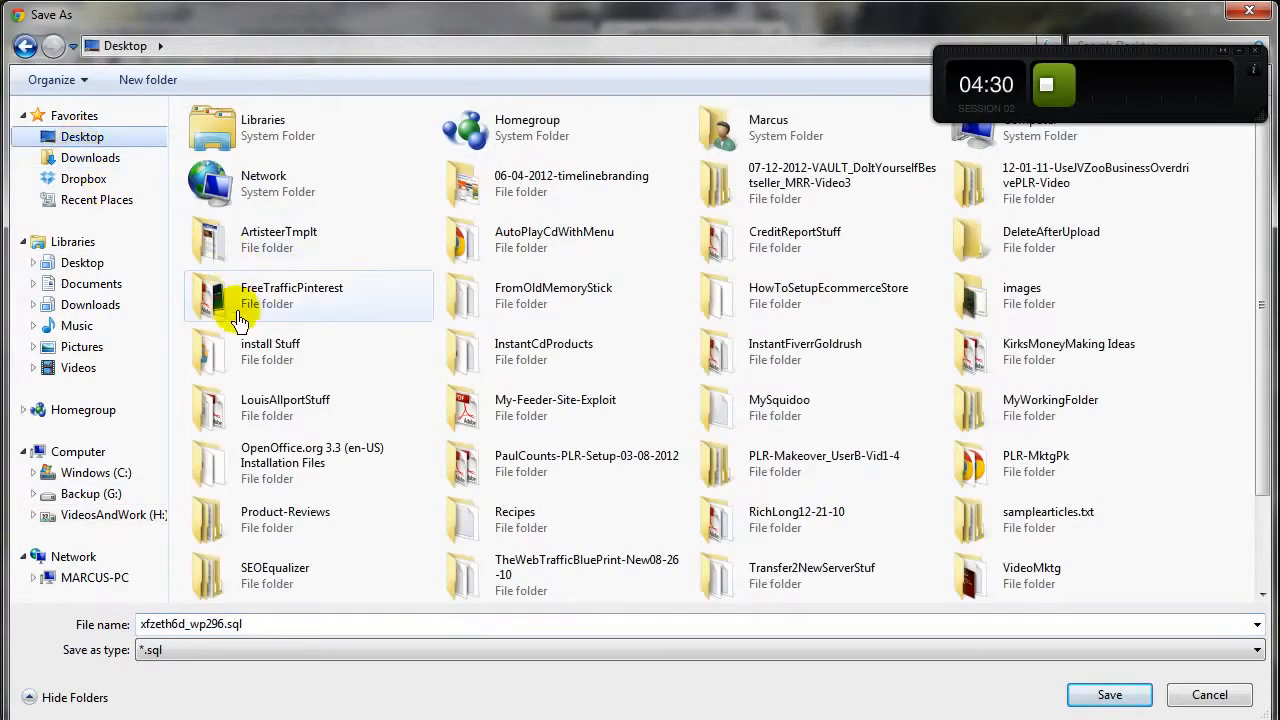
double_click(1032, 248)
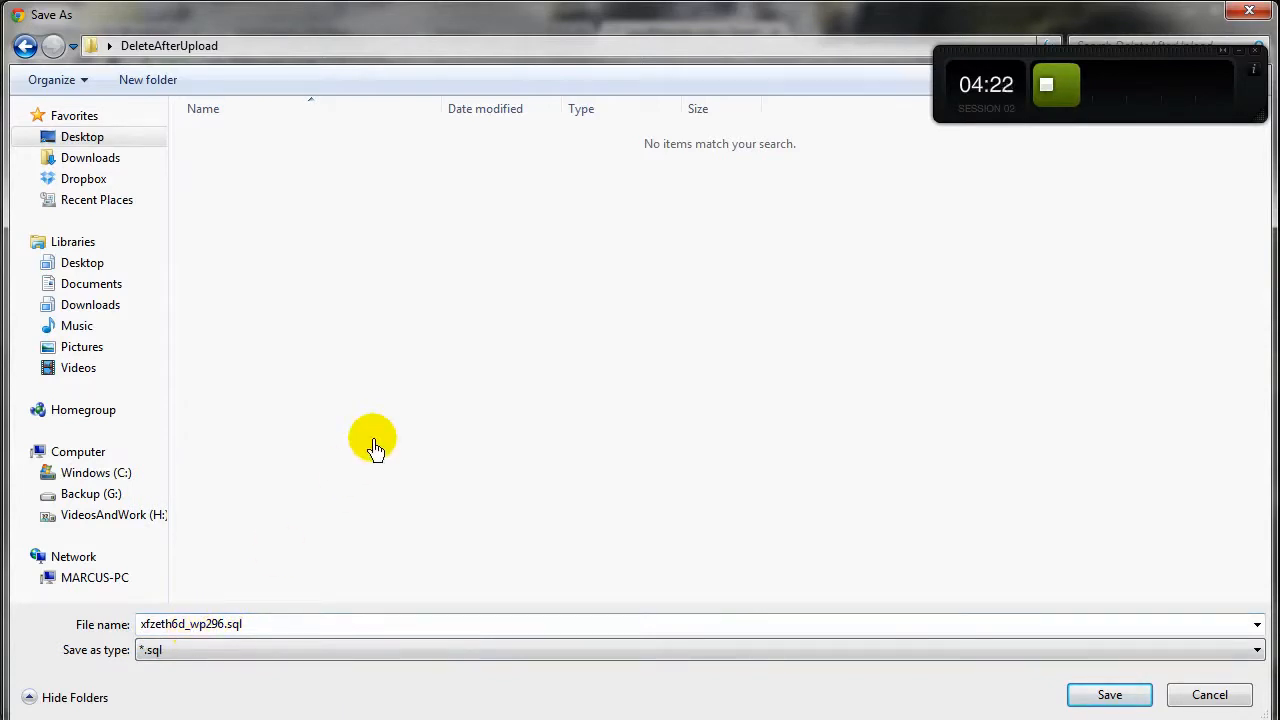
click(1110, 696)
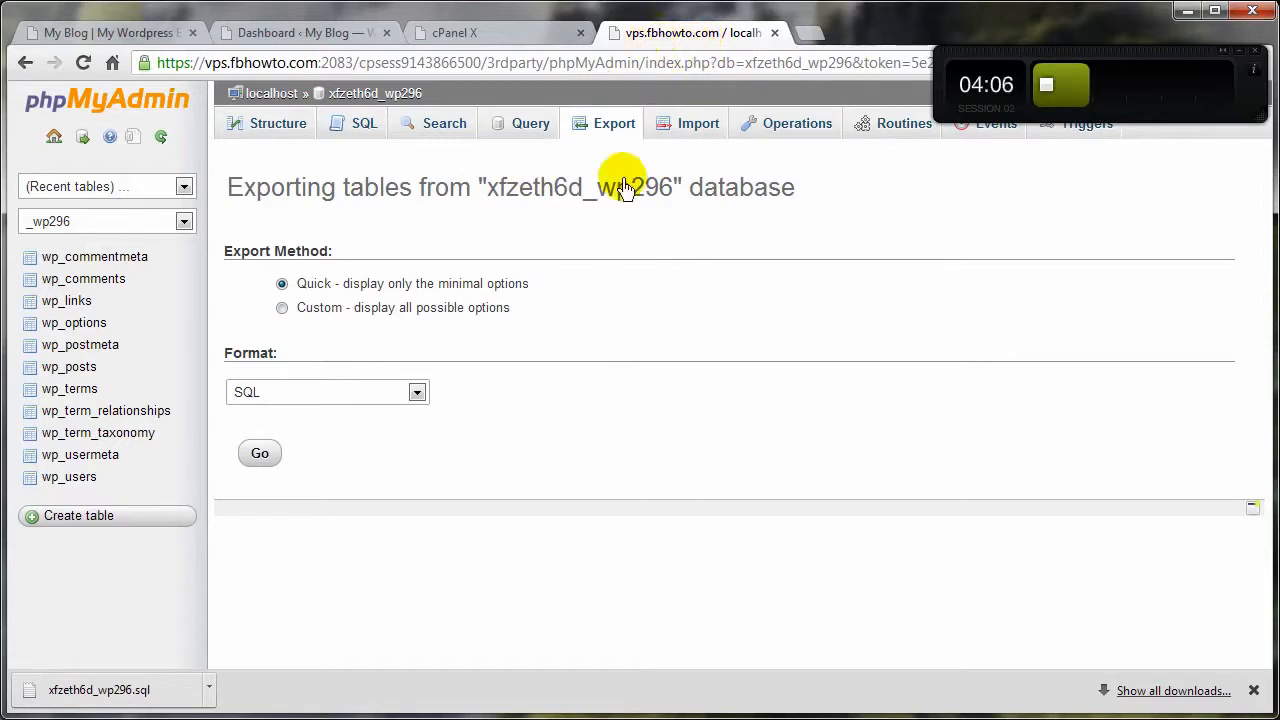
Step: Leave phpMyAdmin for the cPanel home page and launch File Manager
click(338, 93)
click(482, 38)
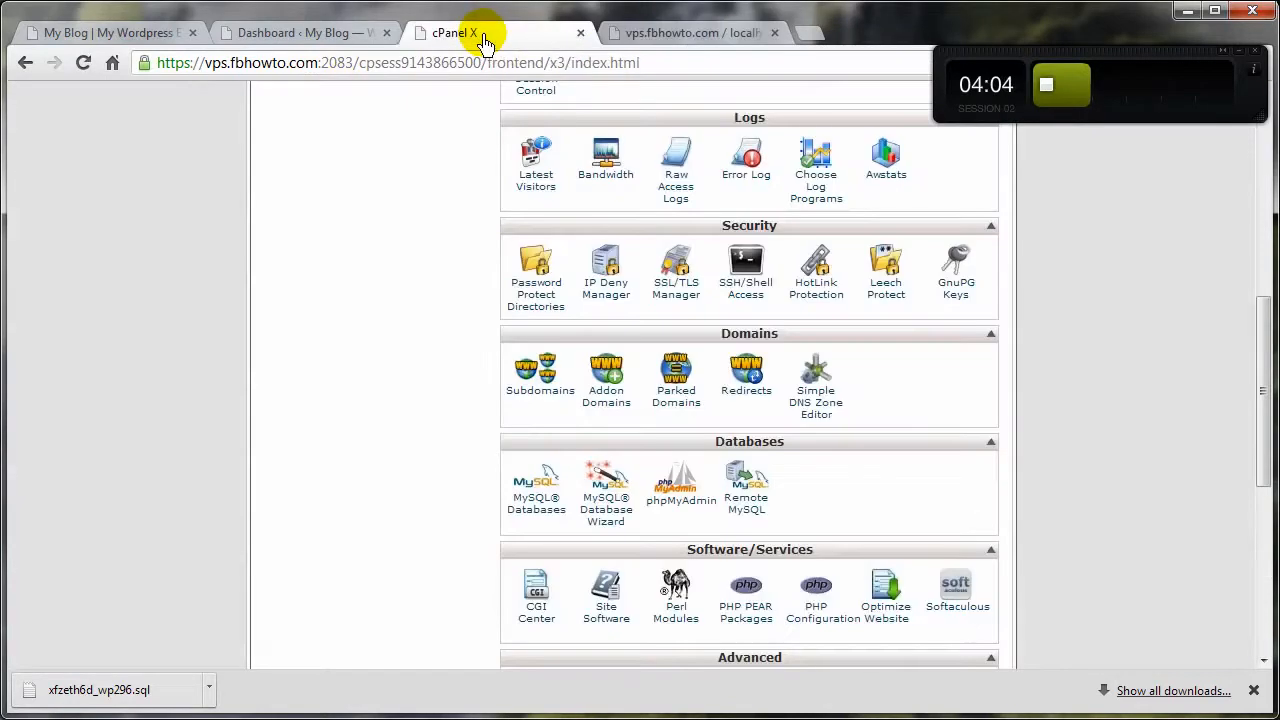
scroll(386, 400, up, 1)
scroll(386, 425, down, 5)
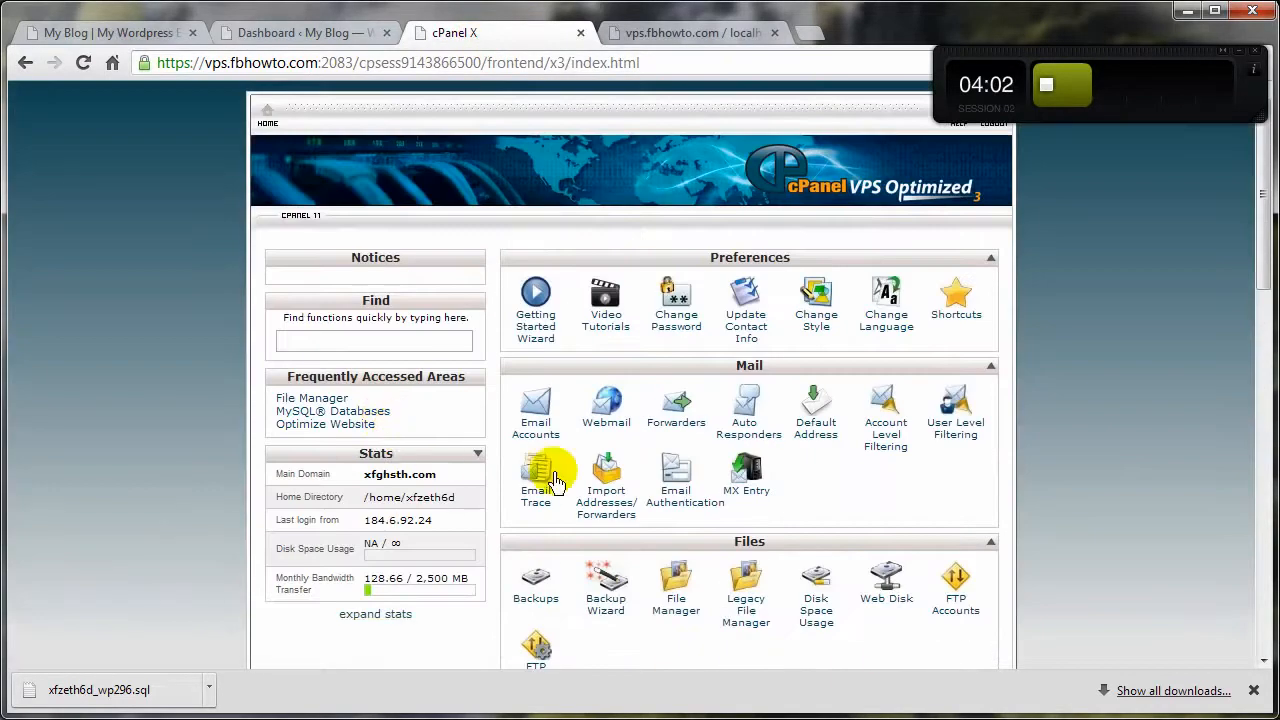
click(672, 600)
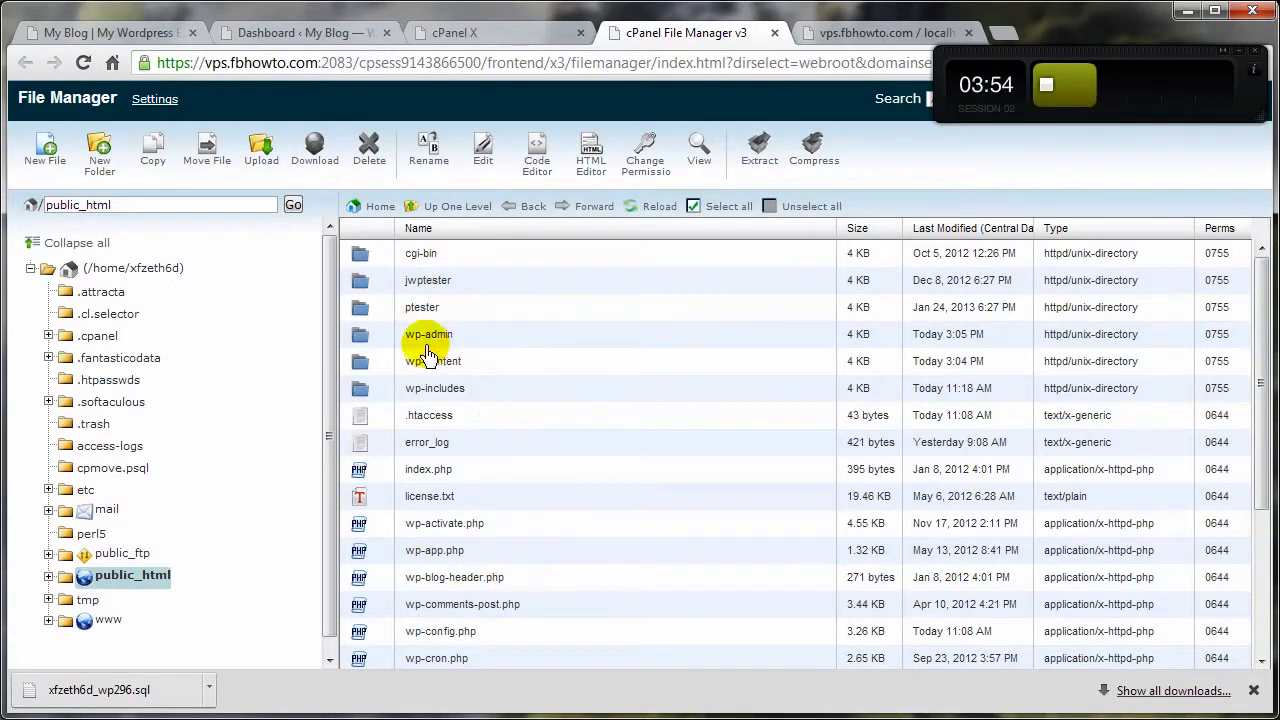
Step: Select wp-admin through xmlrpc.php in public_html and compress them into 03-23-2013.zip
click(384, 344)
scroll(384, 344, down, 5)
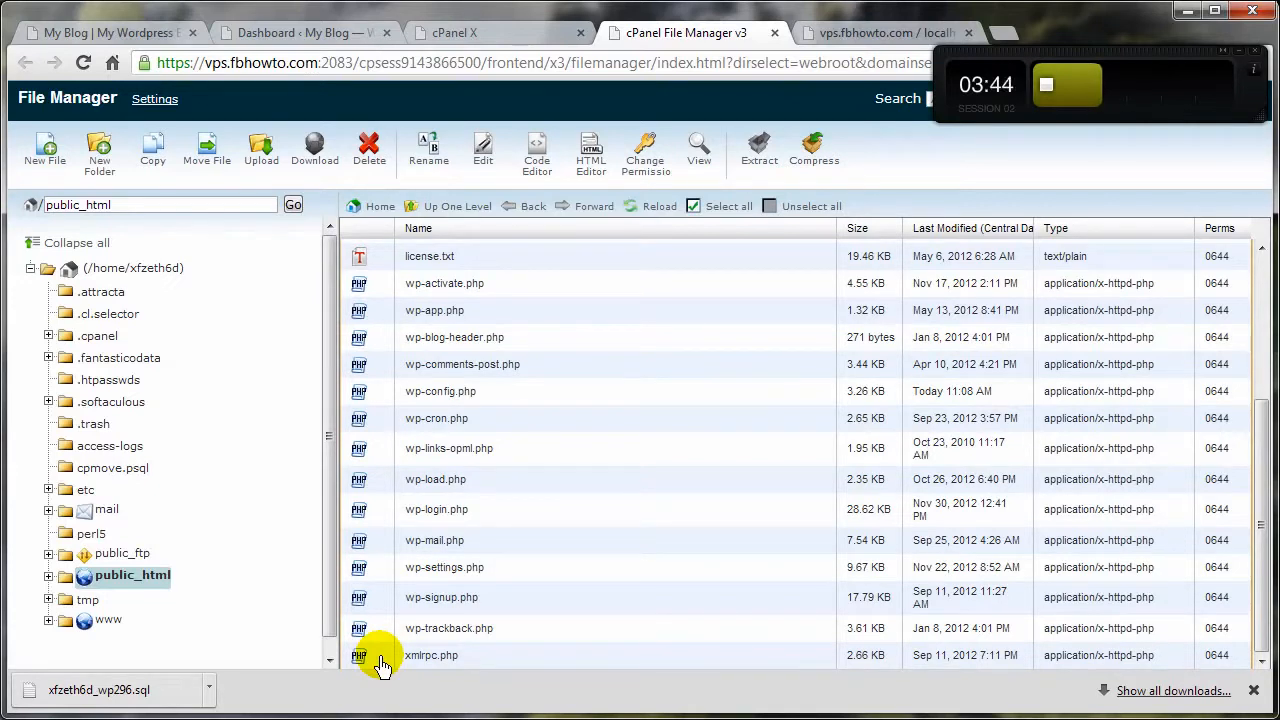
shift+click(381, 659)
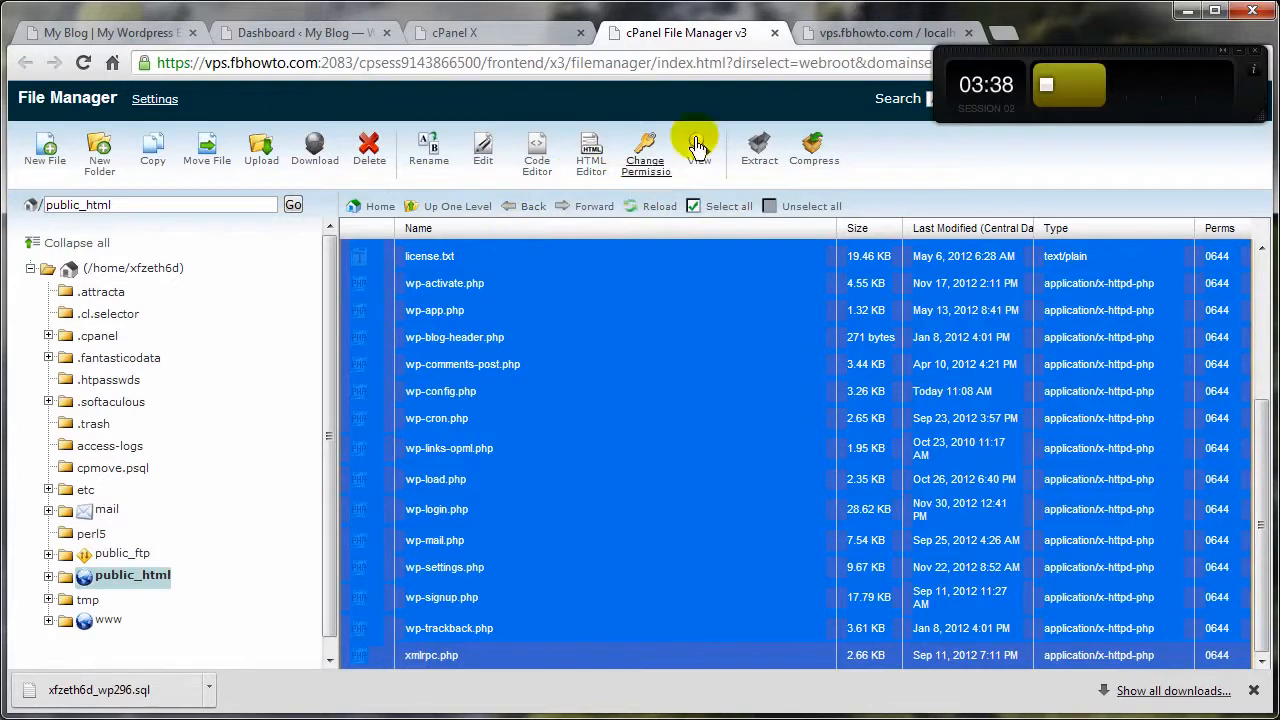
click(812, 165)
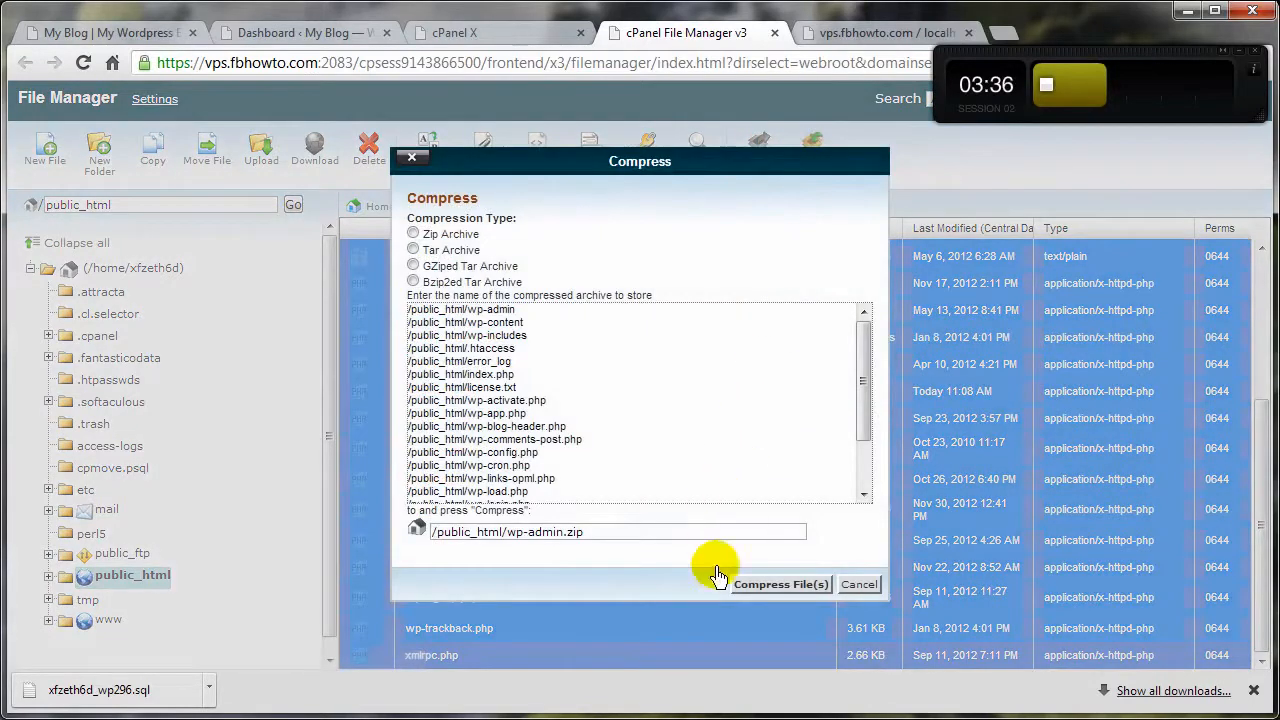
click(510, 538)
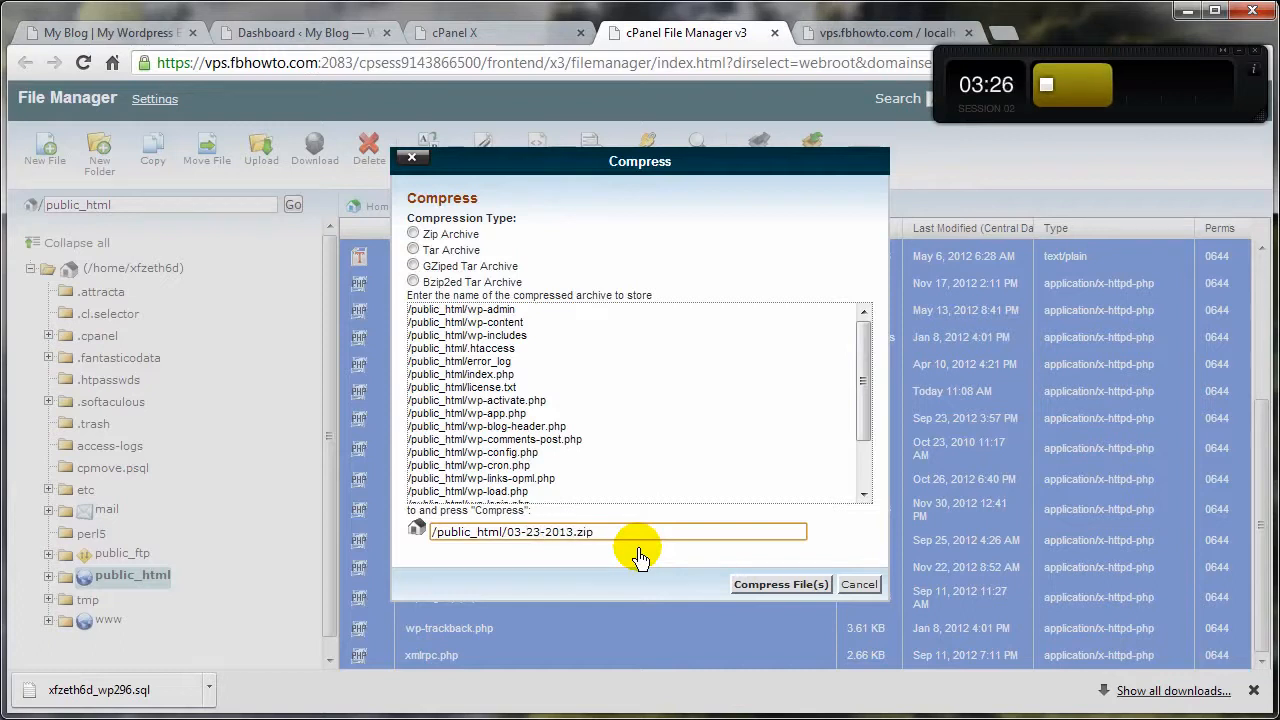
click(780, 585)
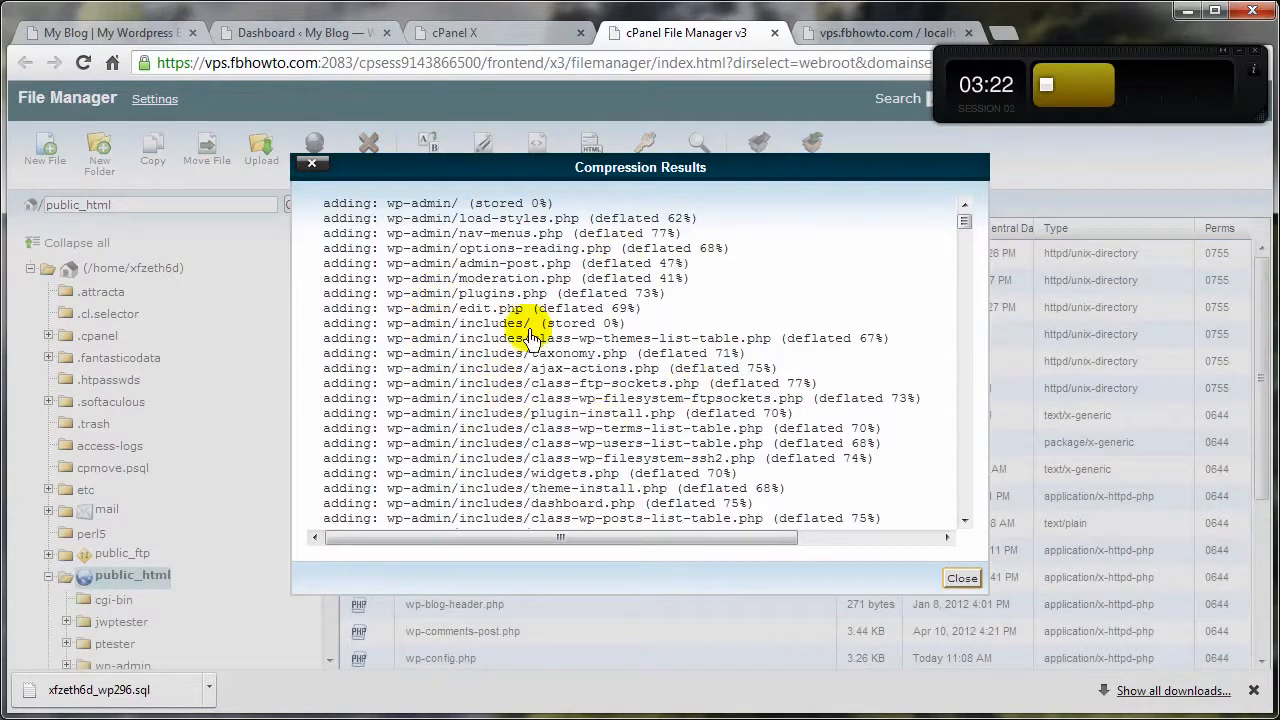
Step: Close the compression results so the 5.42 MB 03-23-2013.zip shows in public_html
click(960, 578)
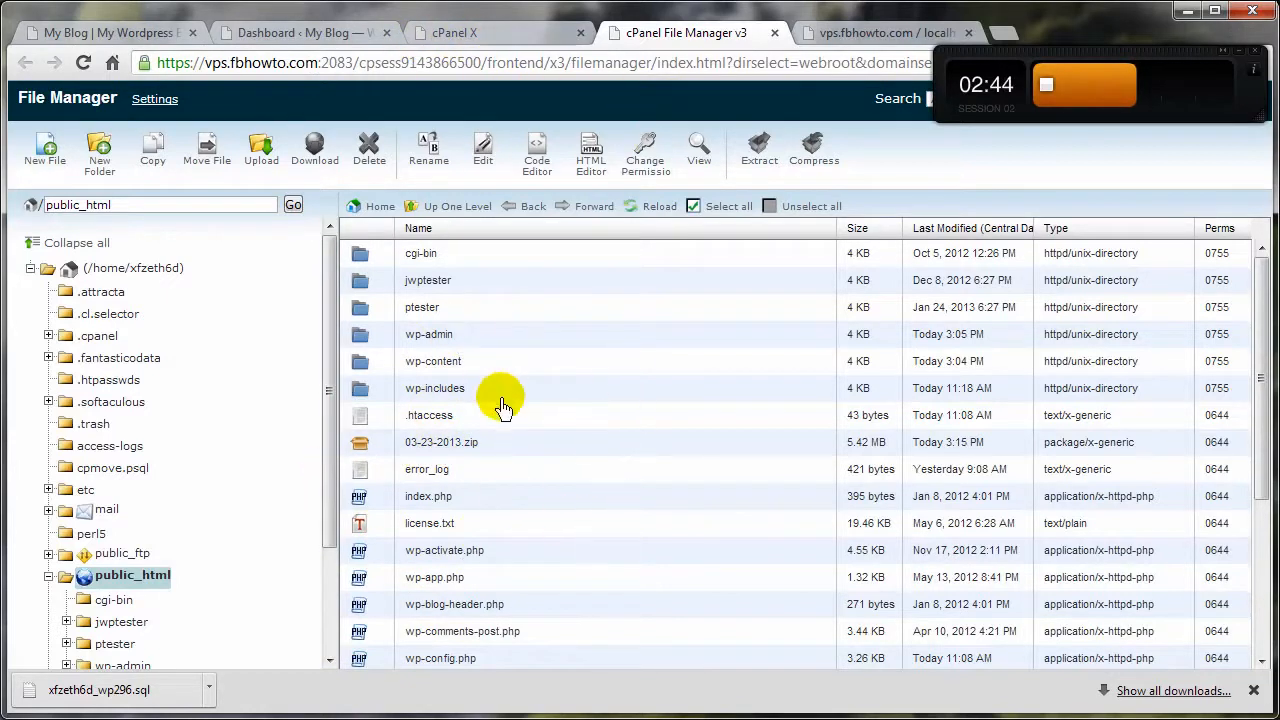
Step: Check the blog and dashboard, then reopen File Manager and select wp-config.php
click(112, 33)
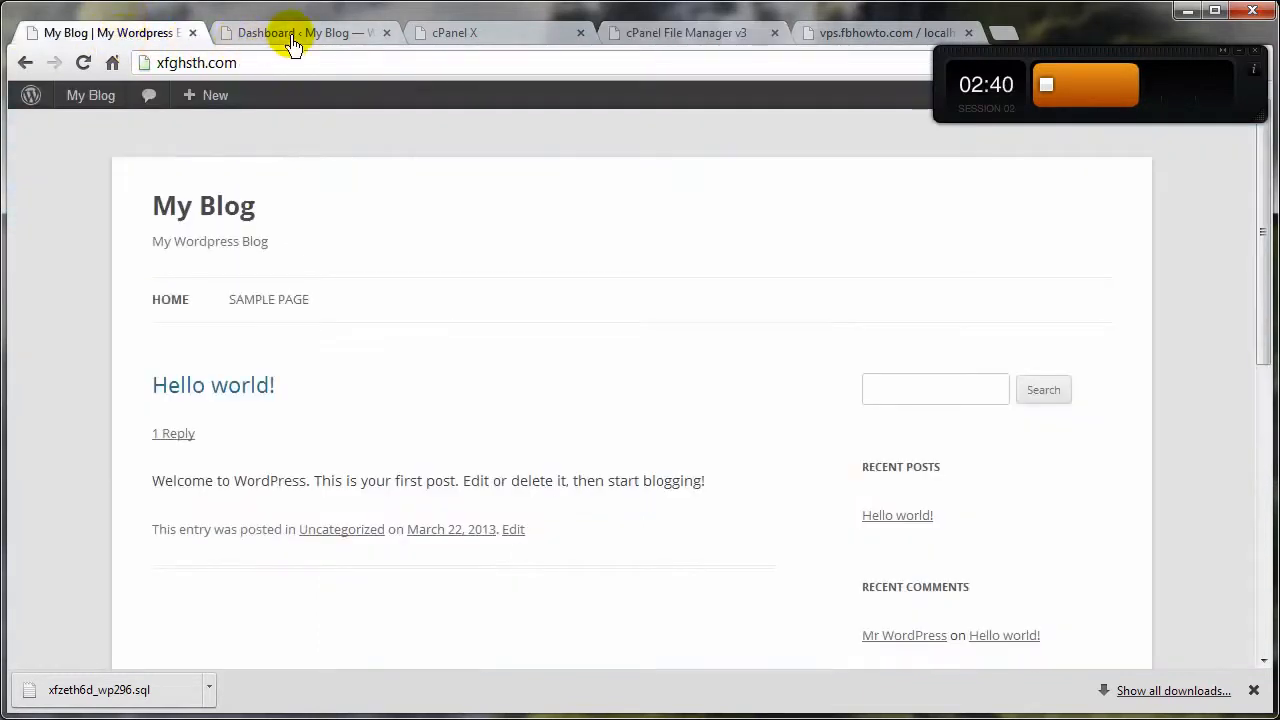
click(293, 40)
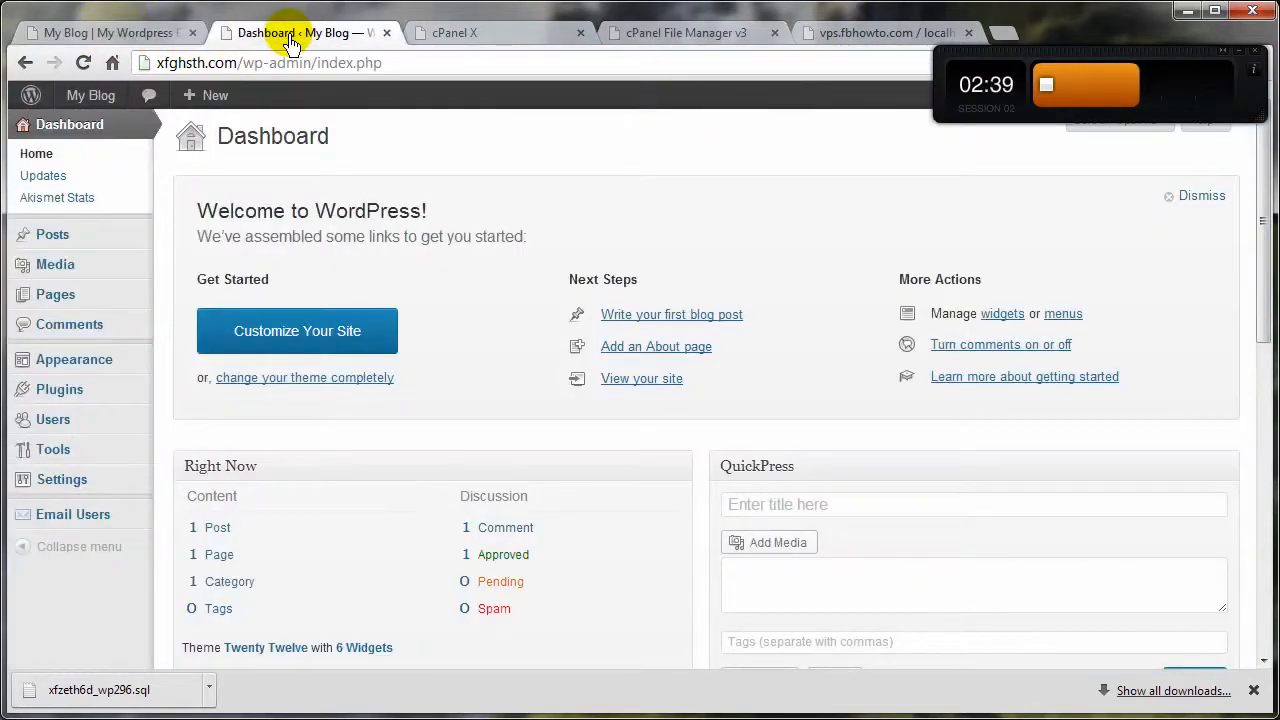
click(486, 36)
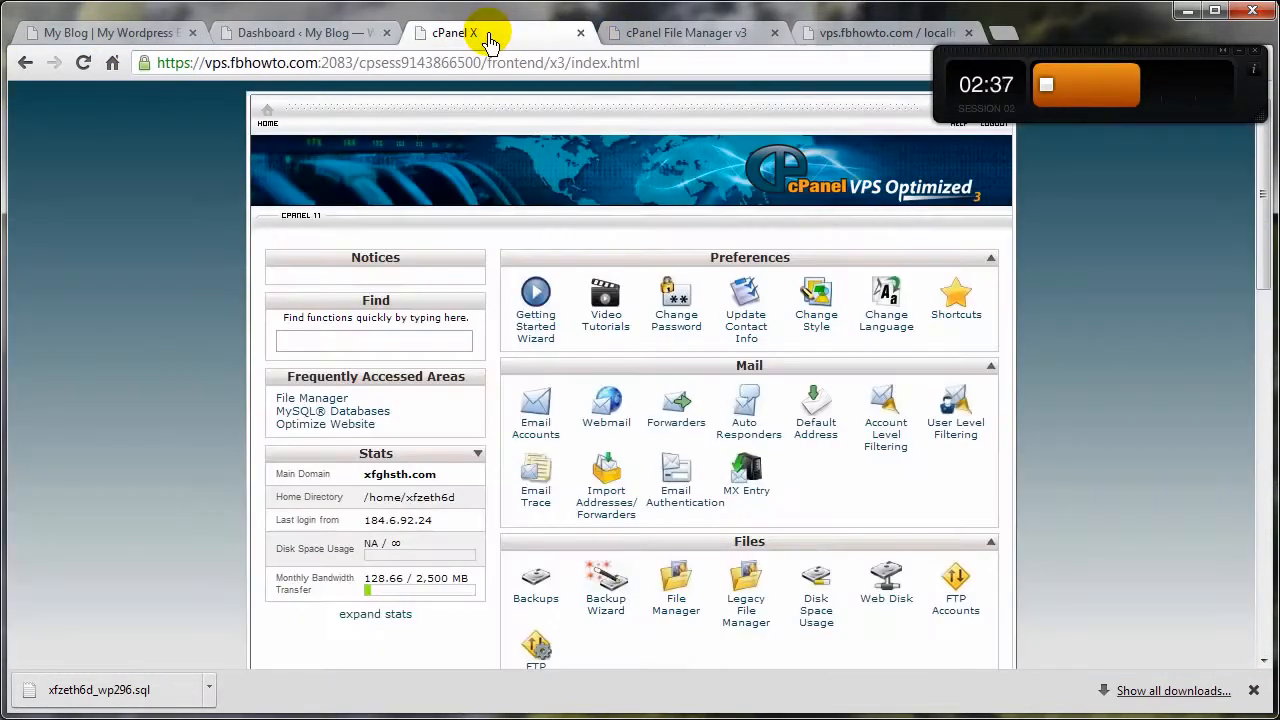
click(675, 610)
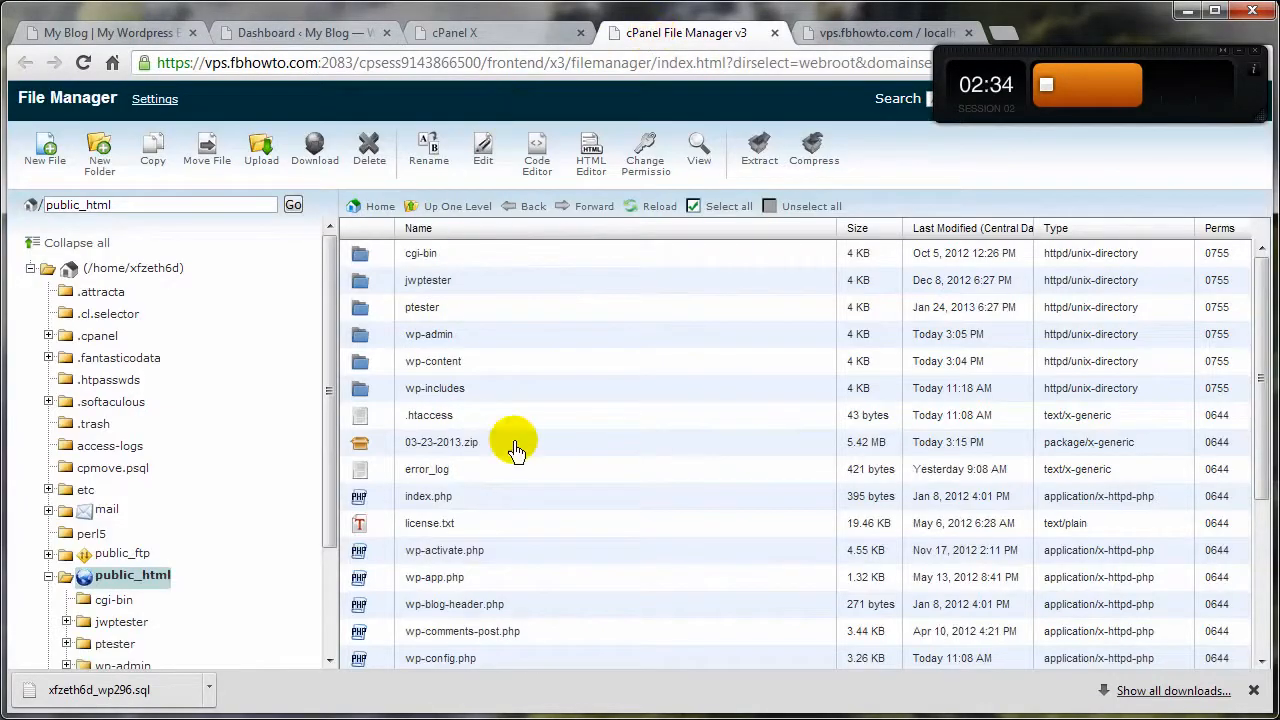
scroll(507, 493, down, 2)
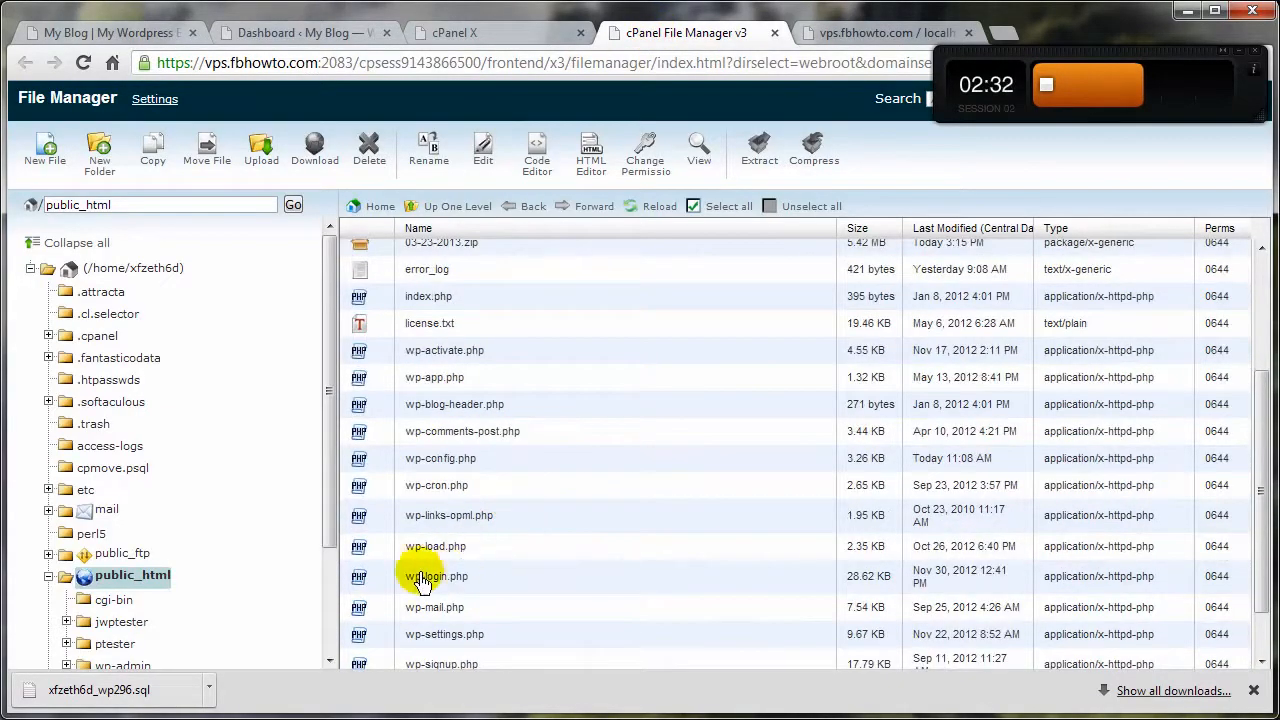
click(385, 462)
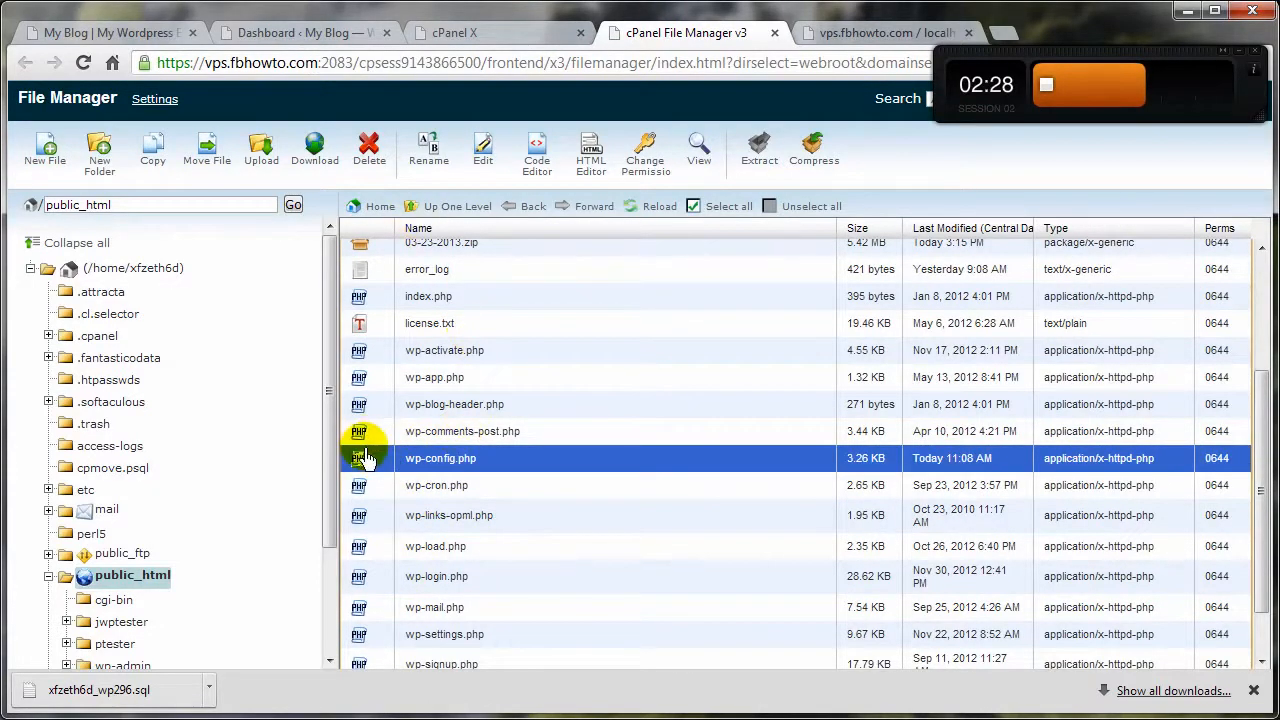
Step: Delete the database username line from wp-config.php in the Code Editor and save it
click(535, 160)
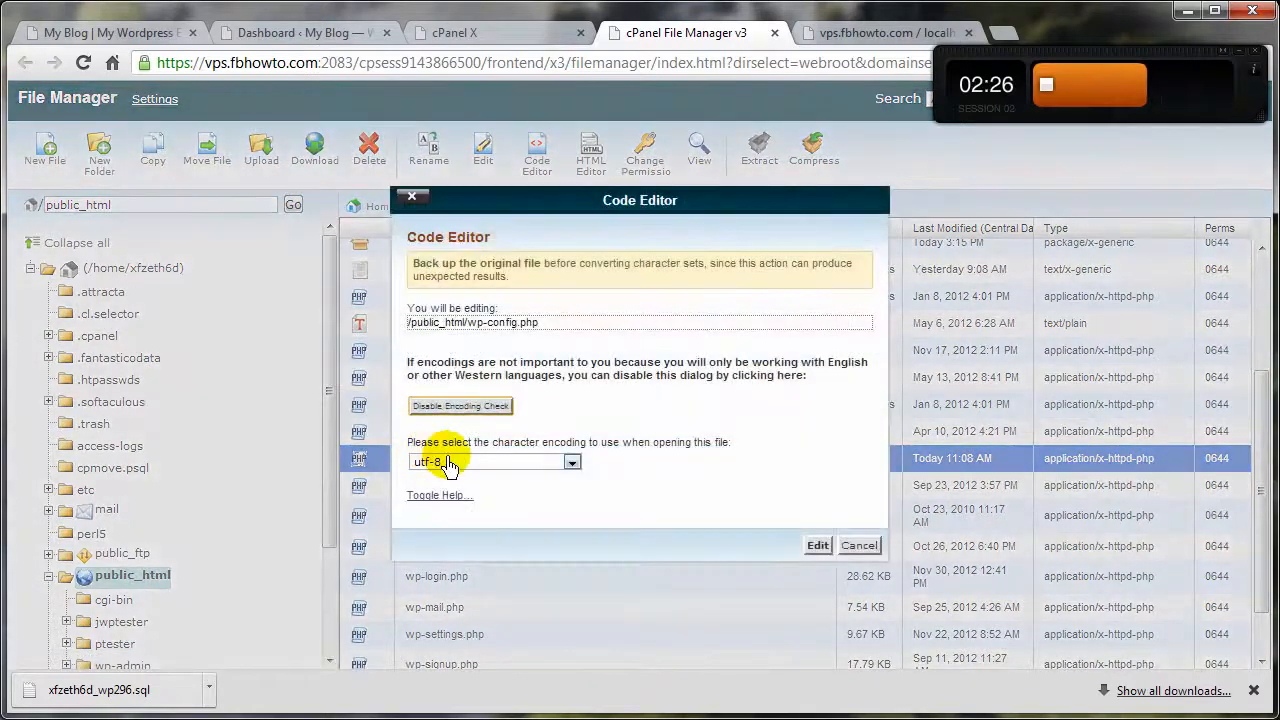
click(815, 547)
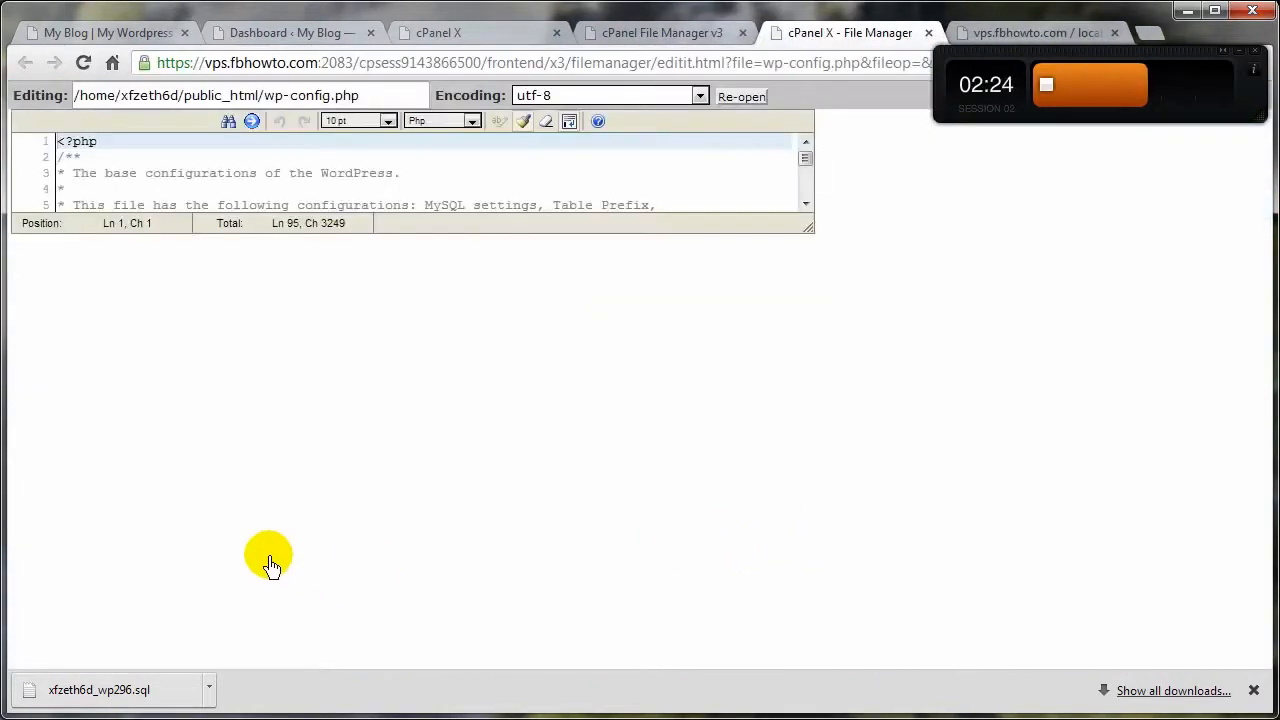
drag(72, 477, 528, 478)
key(Delete)
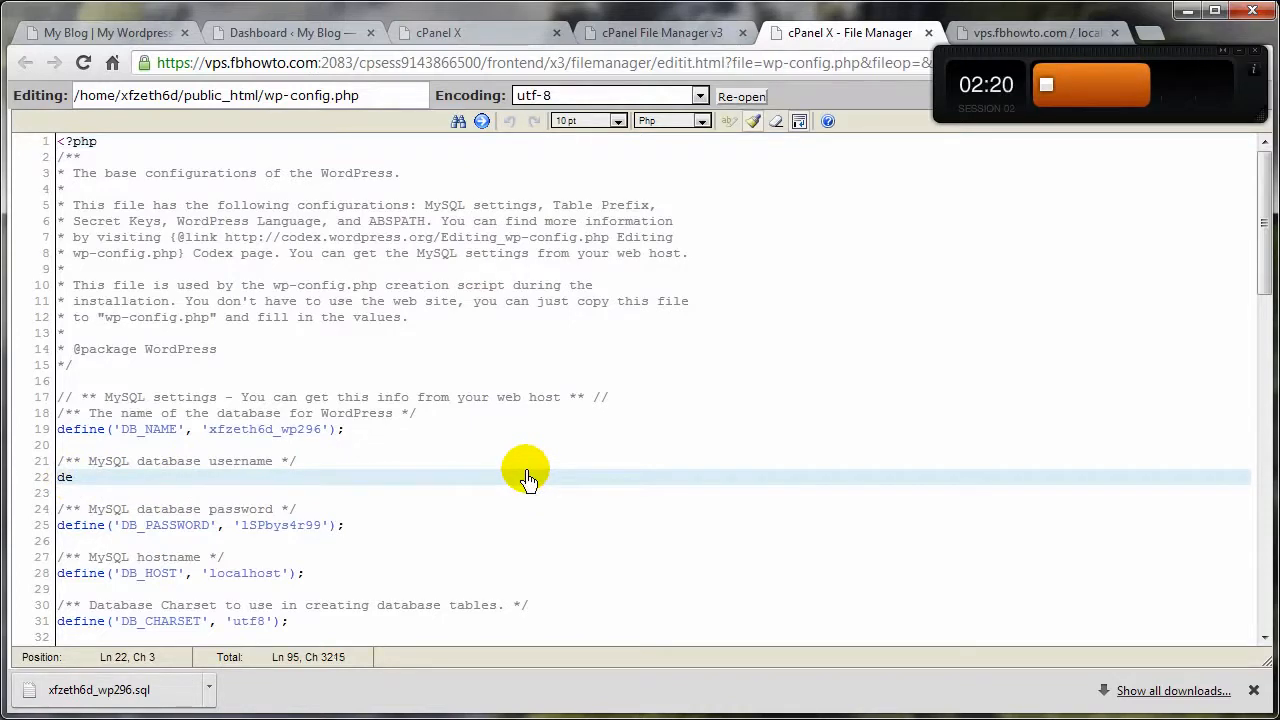
drag(1165, 60, 1144, 26)
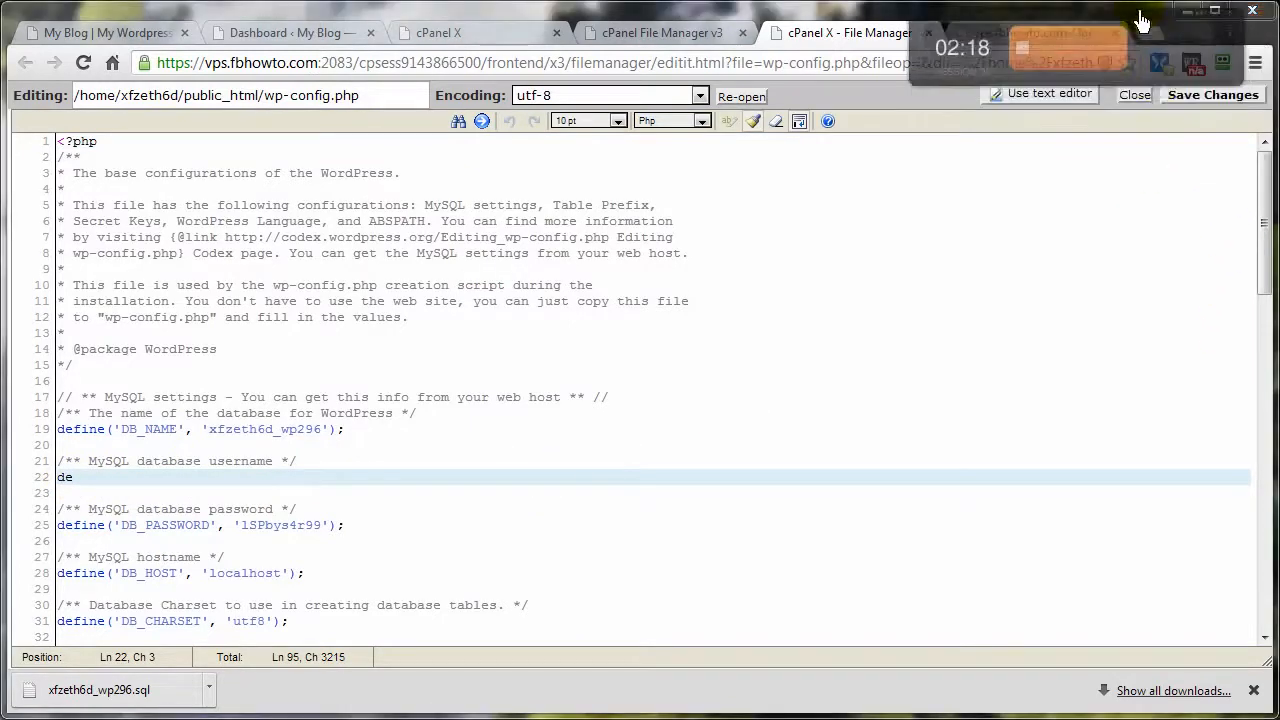
click(1218, 93)
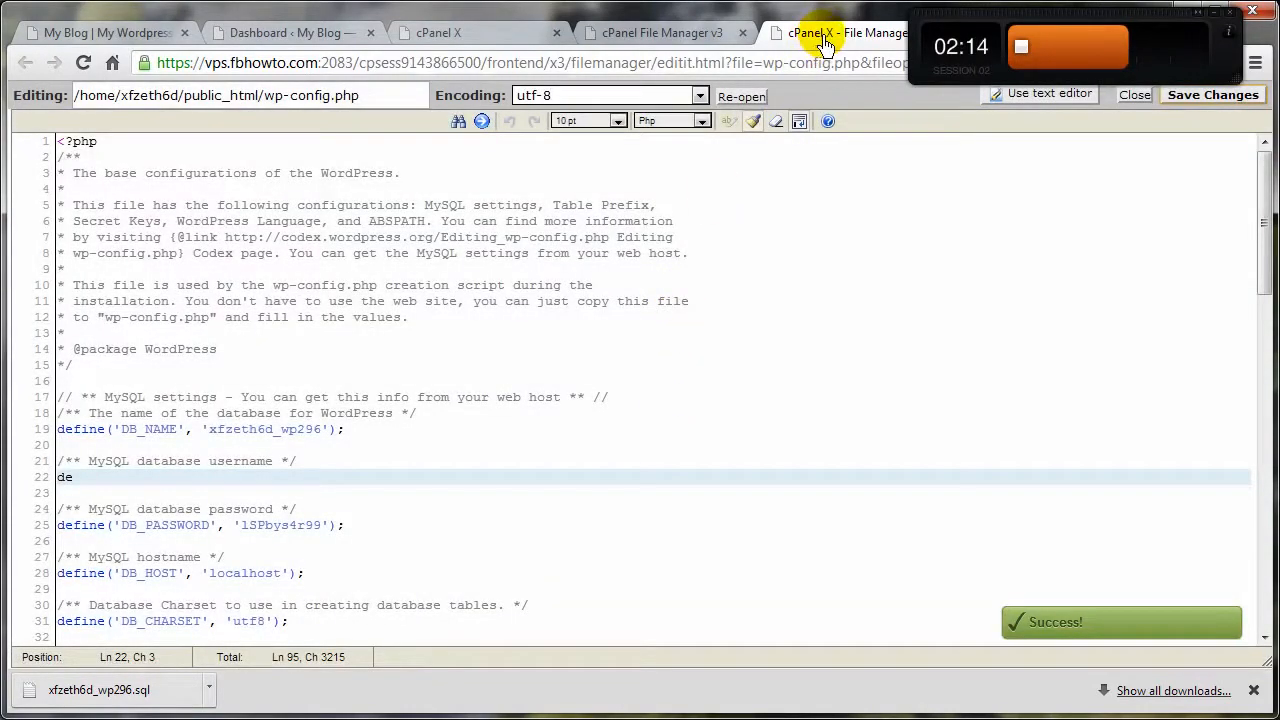
Step: Close the editor and reload the blog, which now shows a parse error at line 25
click(929, 33)
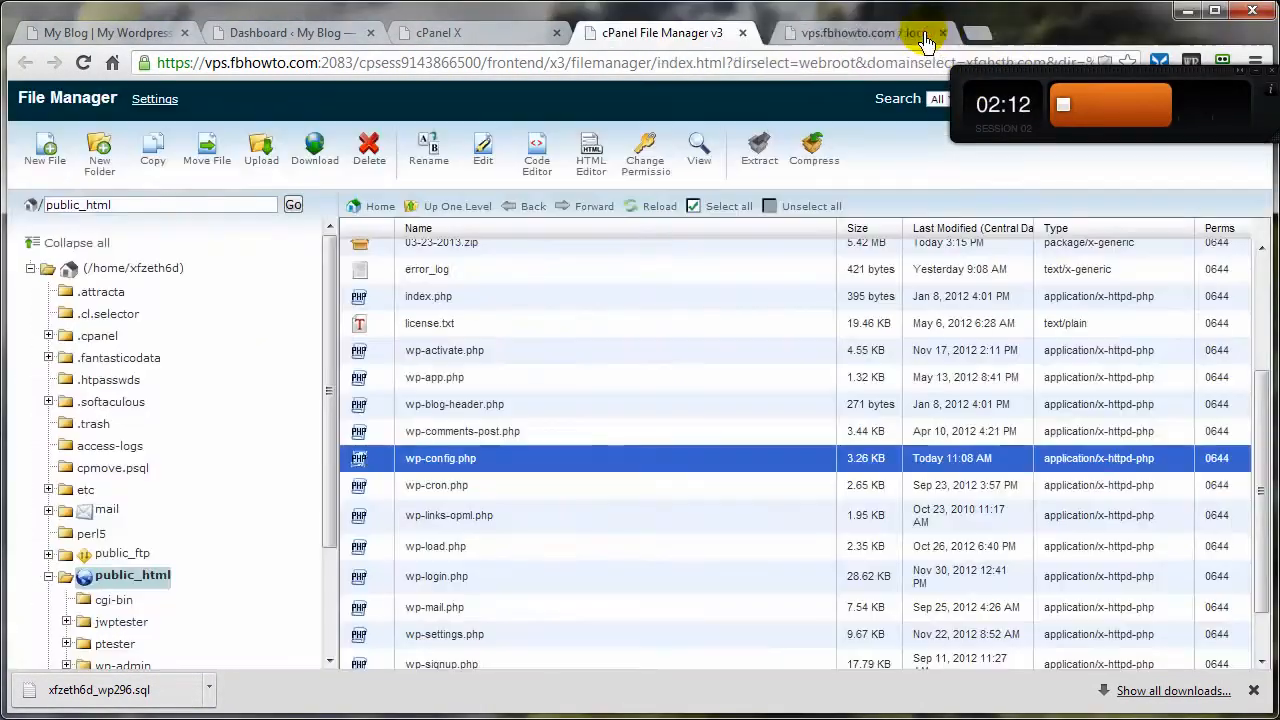
click(110, 32)
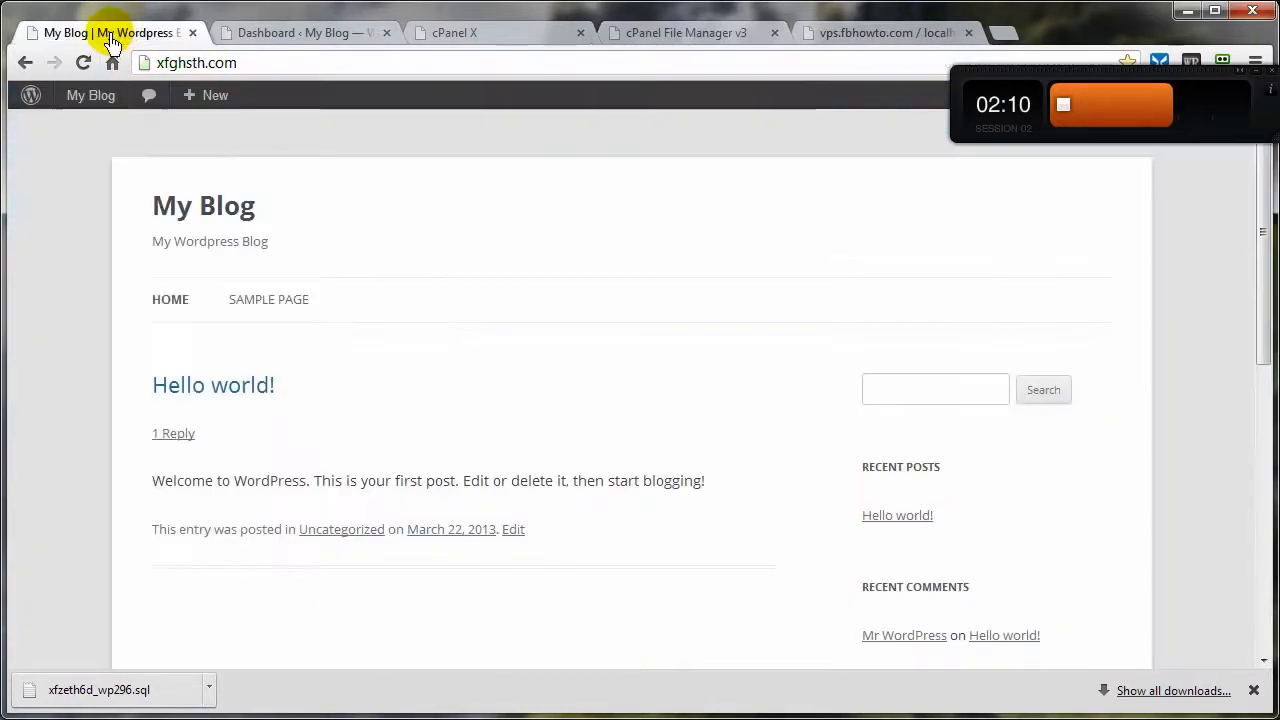
mouse_move(57, 100)
click(83, 62)
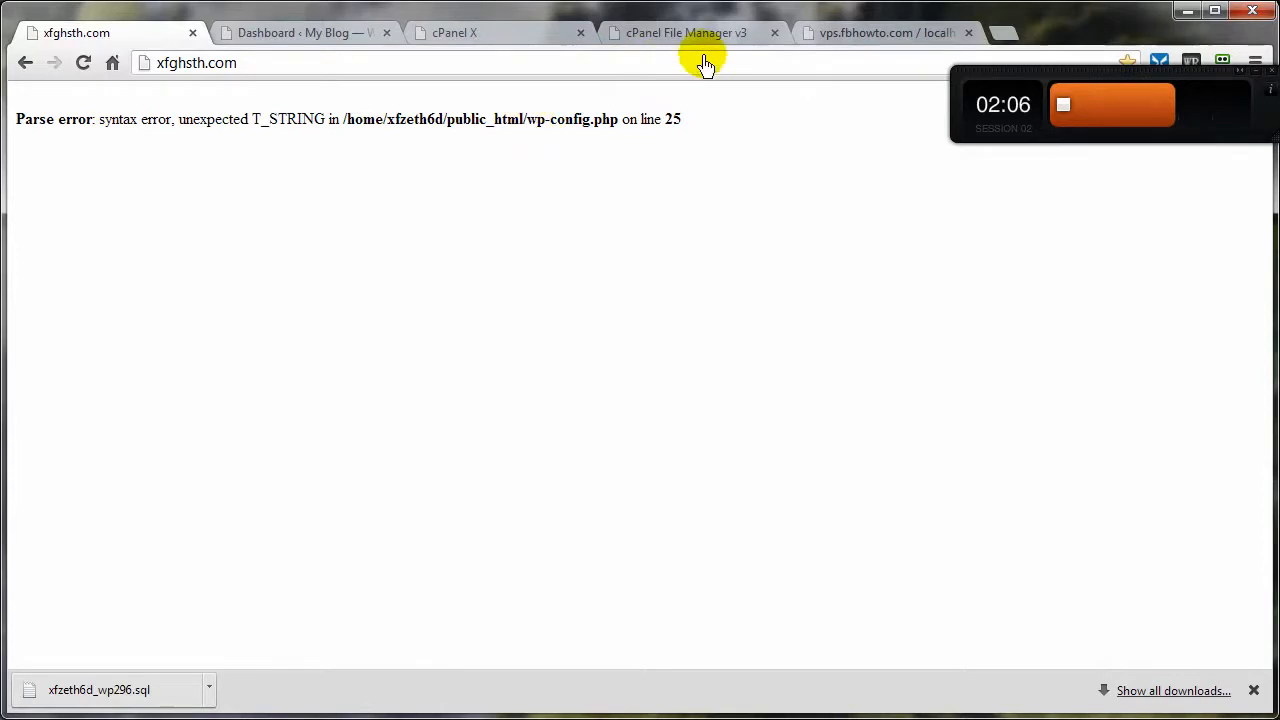
Step: Drop all 11 WordPress tables from the database in phpMyAdmin
click(857, 40)
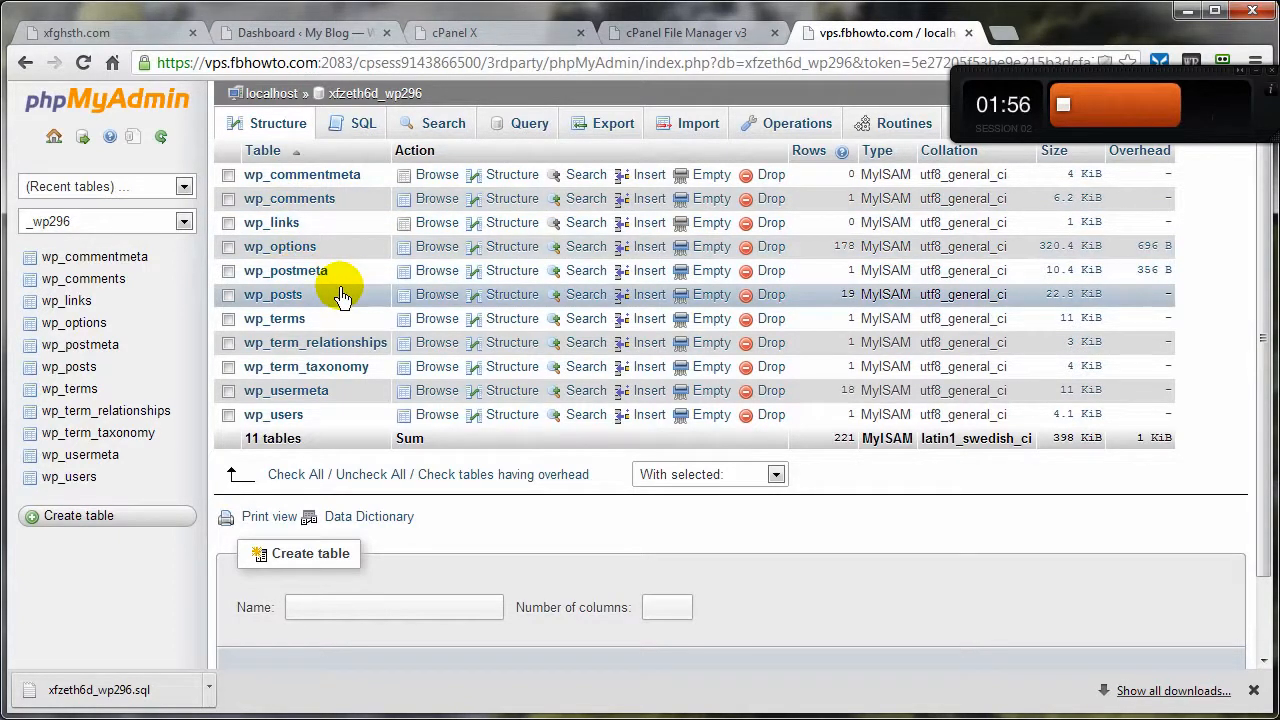
click(290, 475)
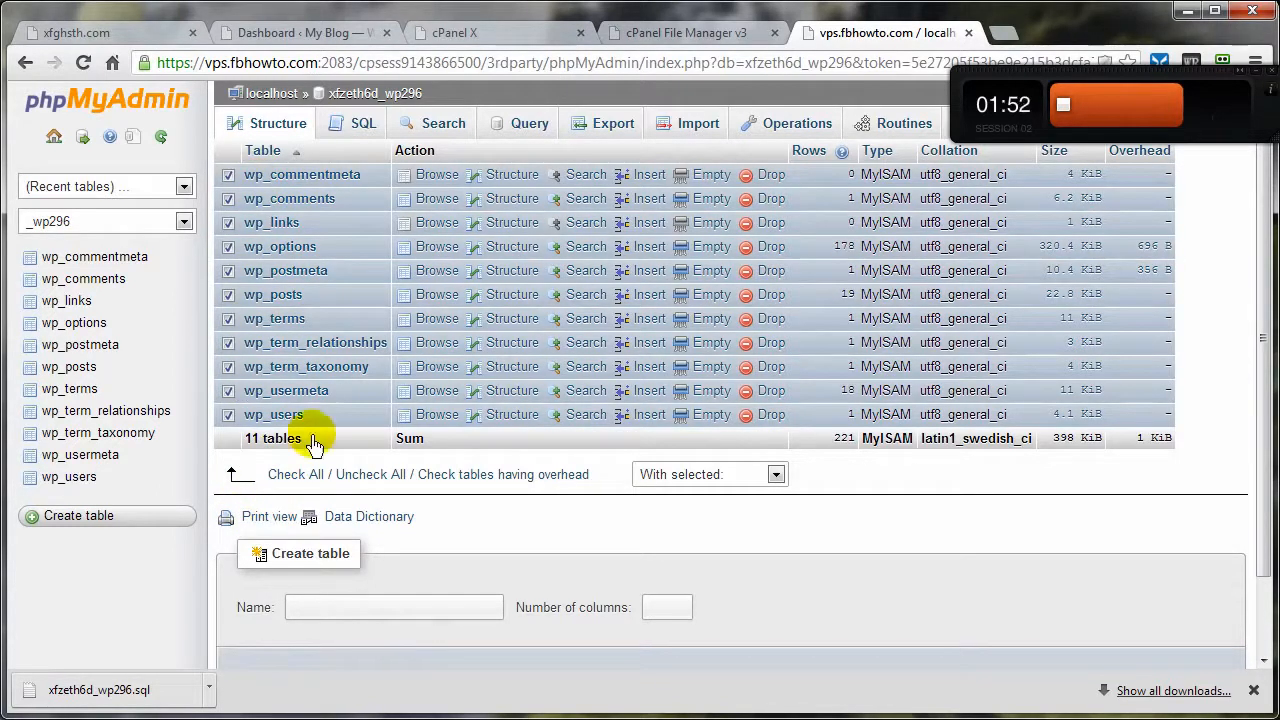
click(776, 477)
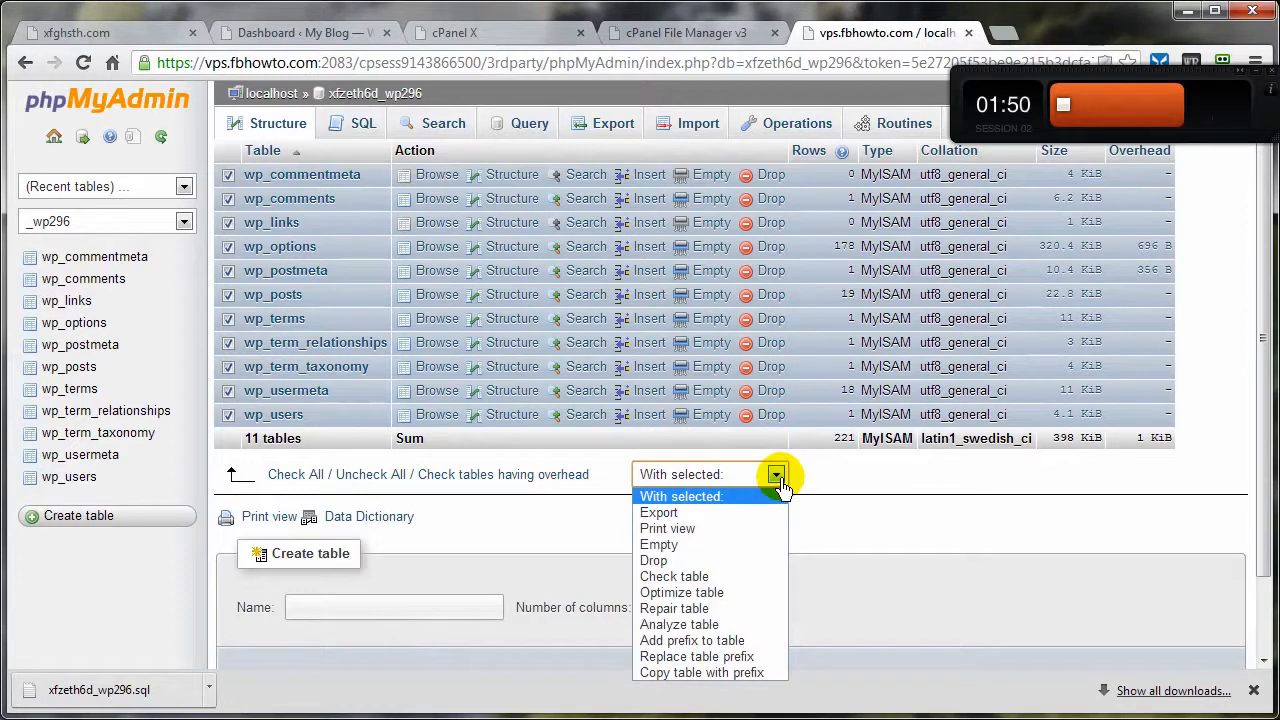
click(675, 558)
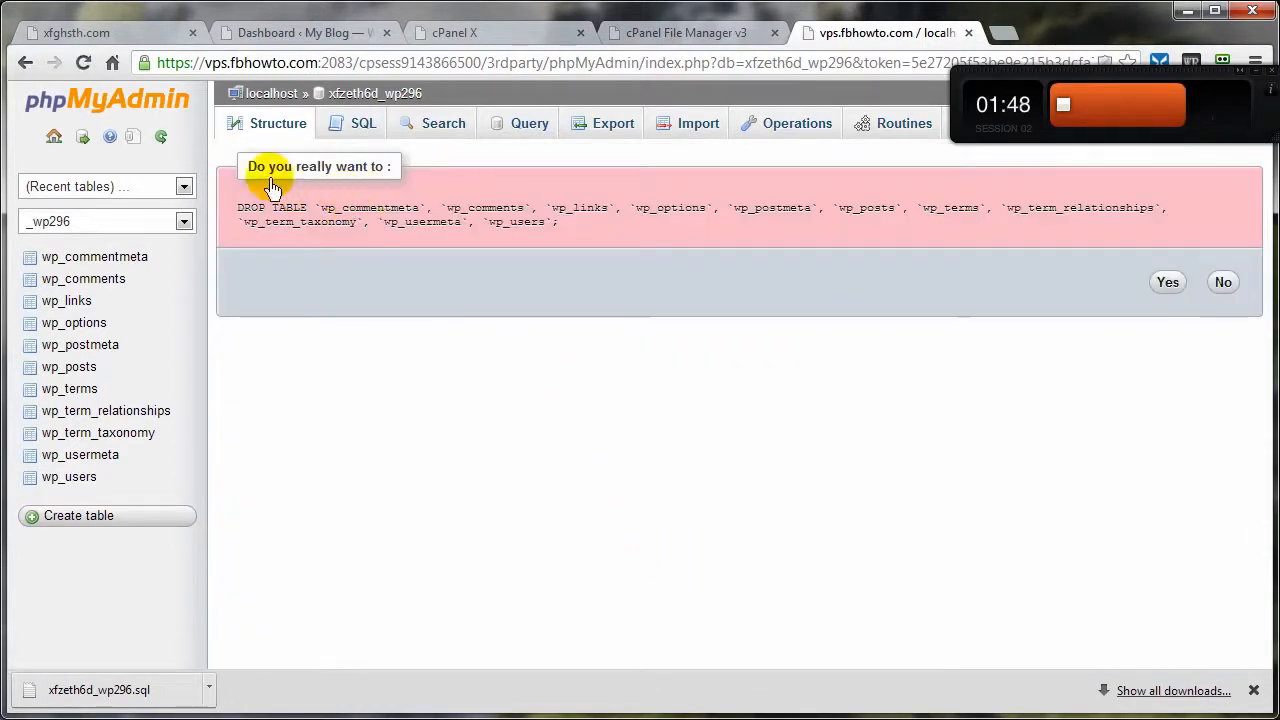
click(1169, 288)
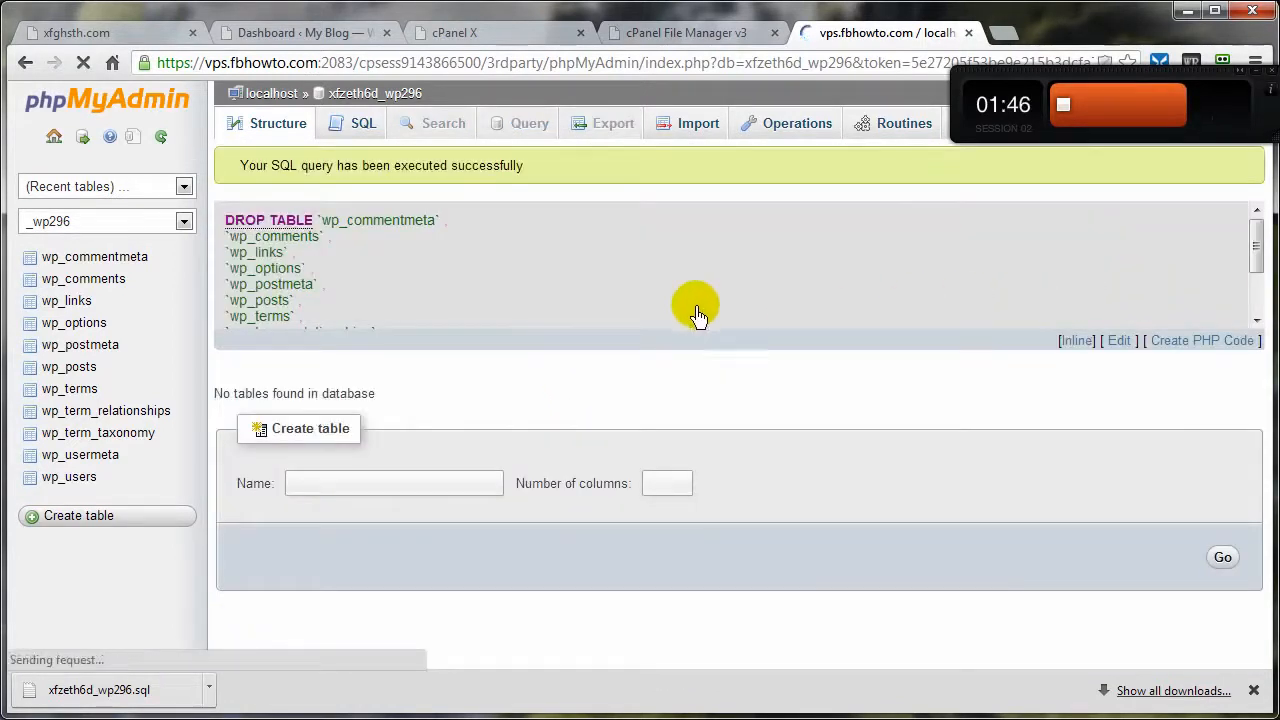
Step: Import xfzeth6d_wp296.sql to restore the 11 wp_ tables, then return to cPanel home
click(345, 93)
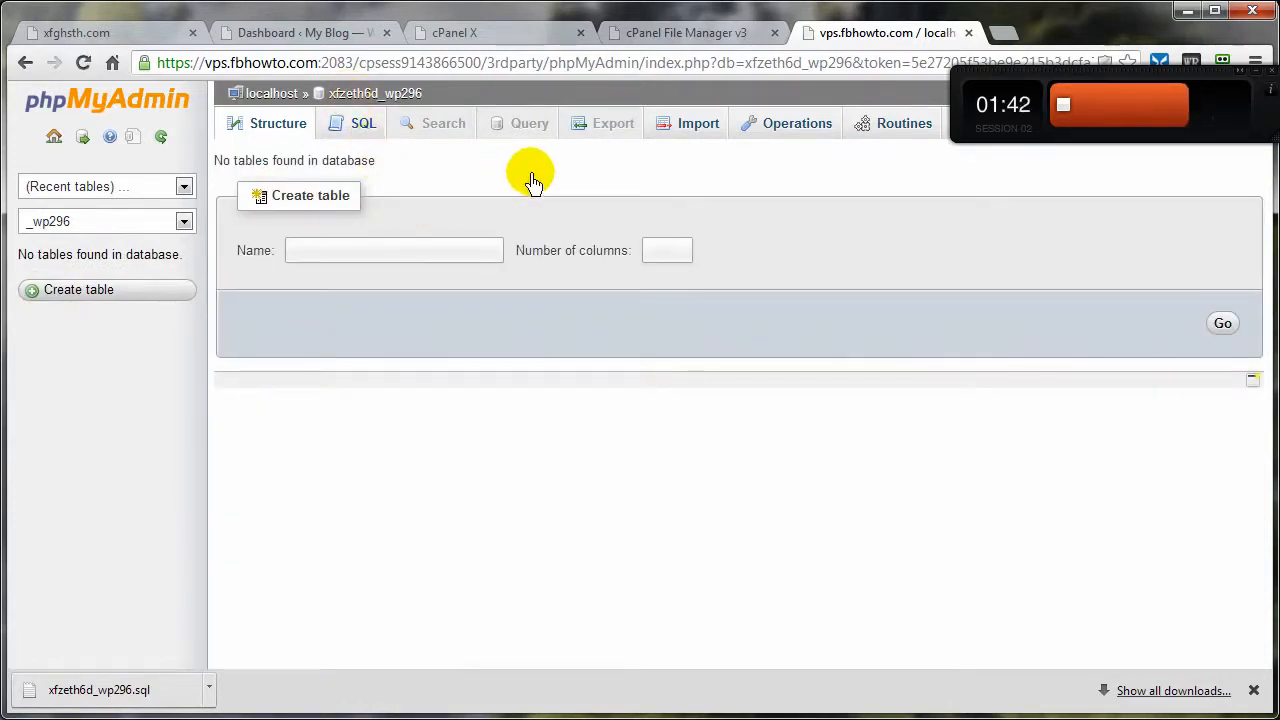
click(688, 130)
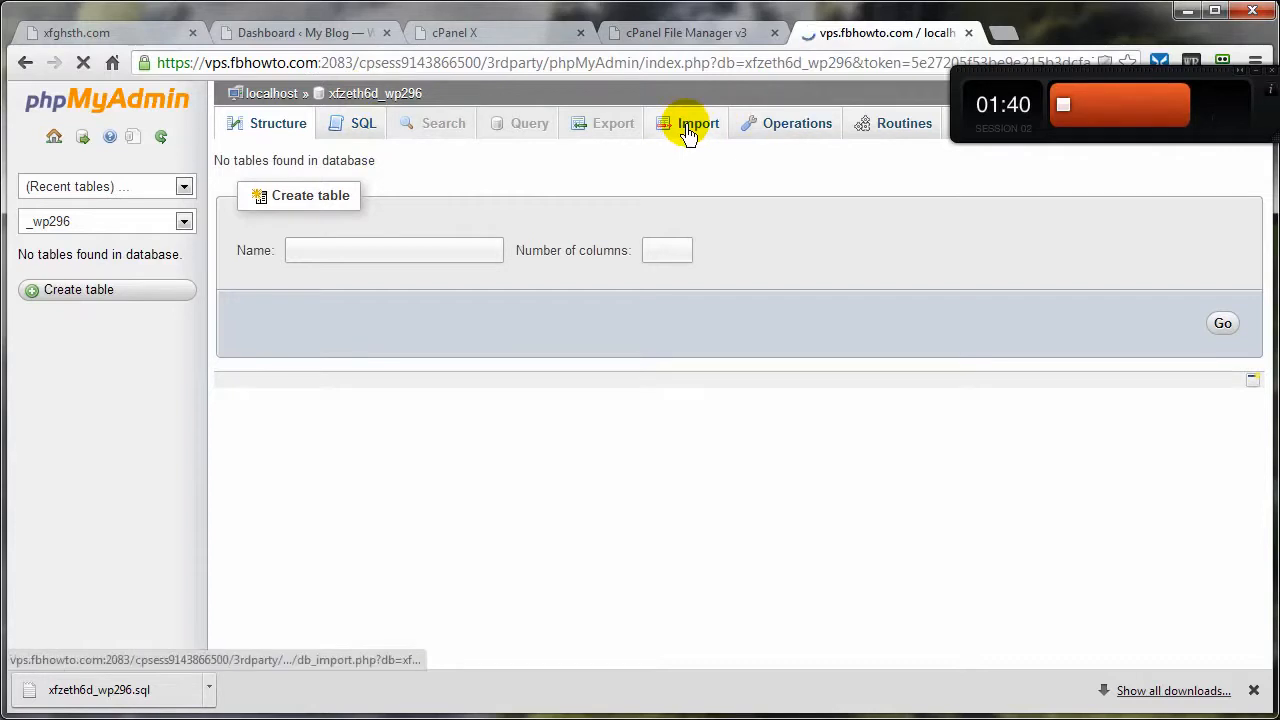
click(392, 328)
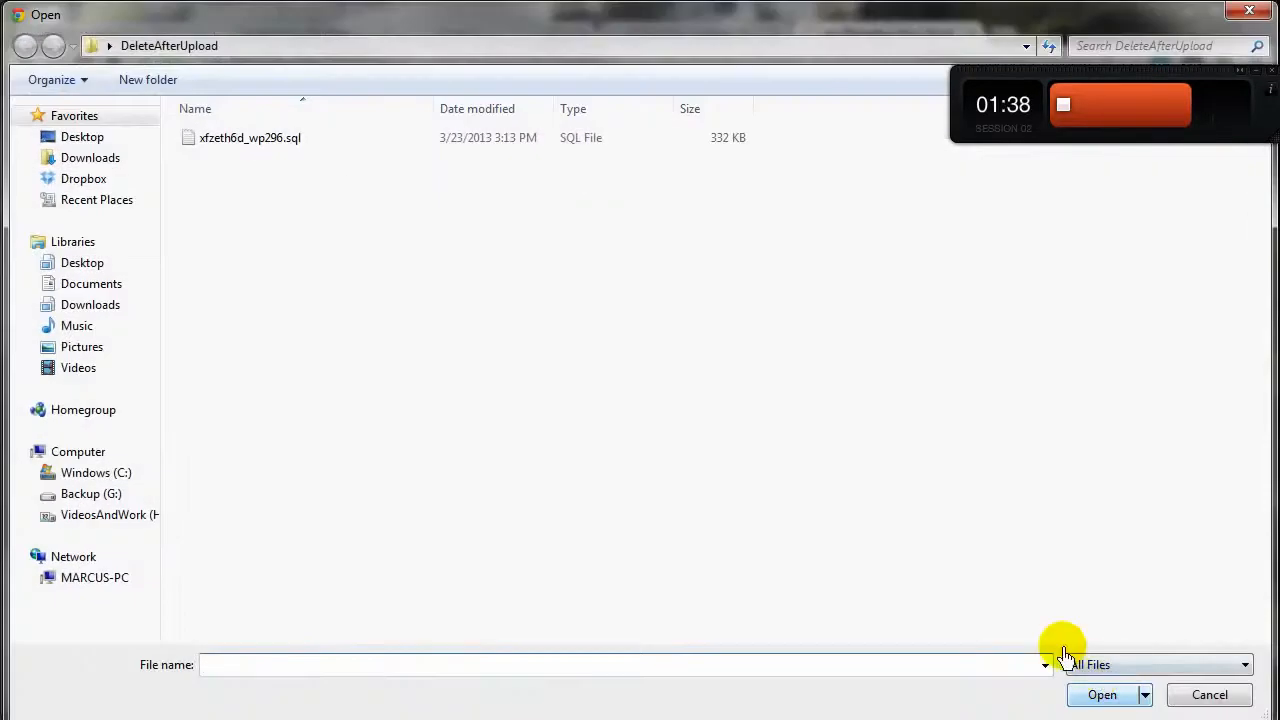
double_click(229, 141)
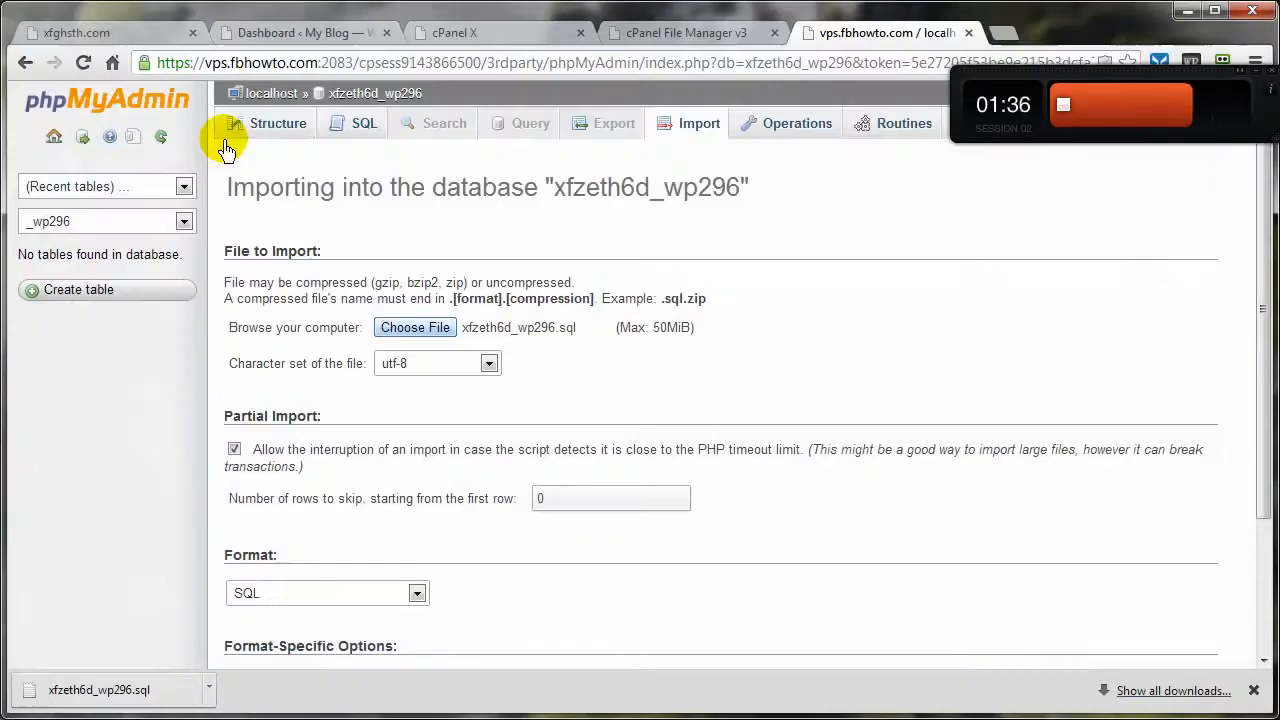
scroll(410, 540, down, 1)
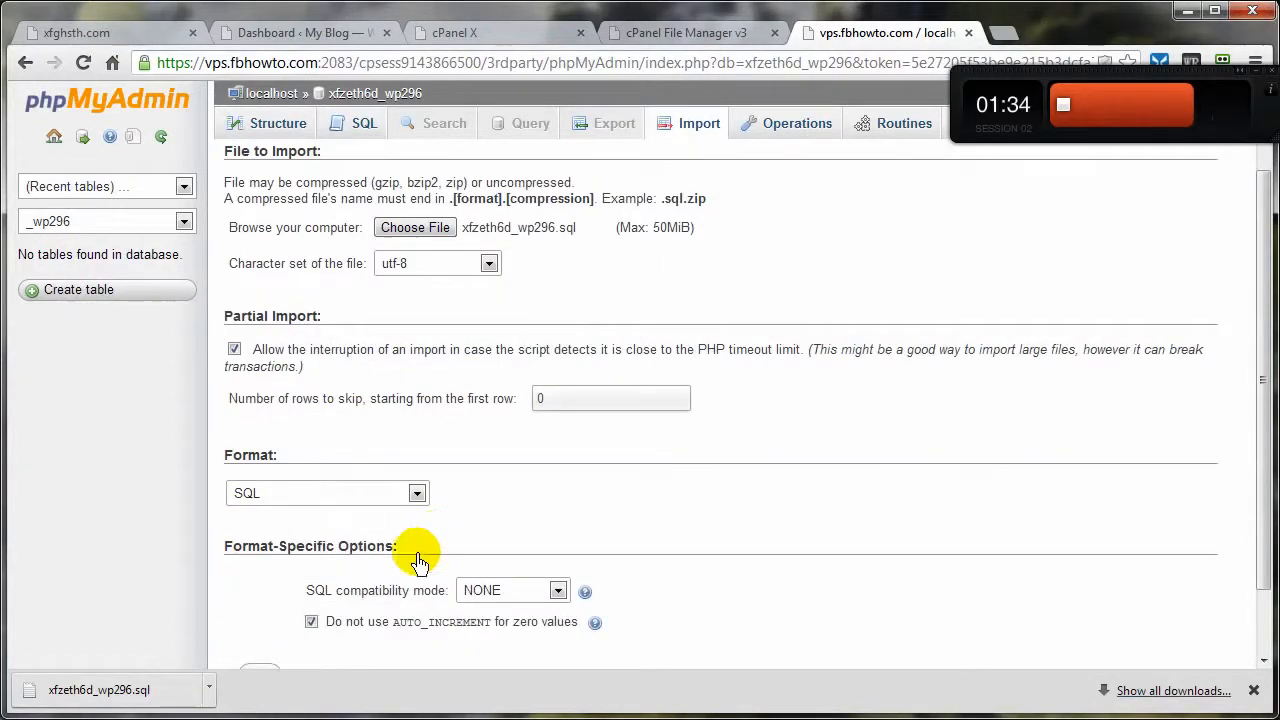
scroll(600, 550, down, 1)
click(259, 594)
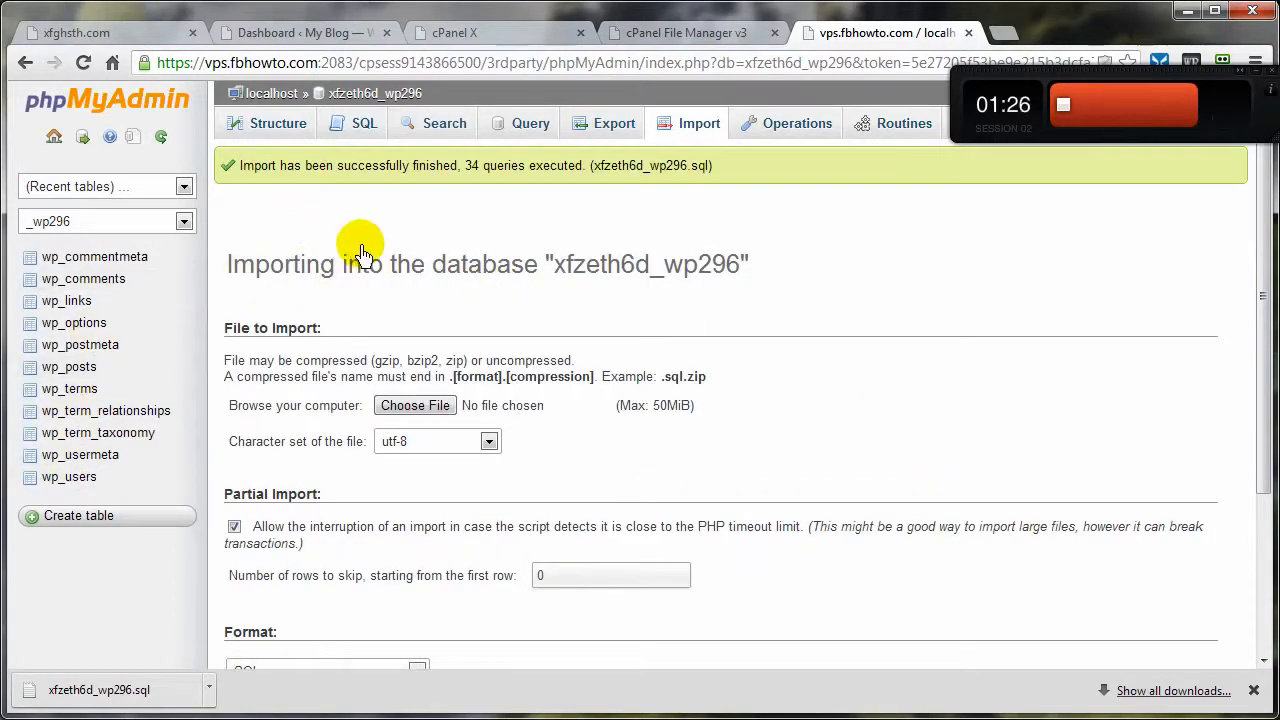
click(377, 95)
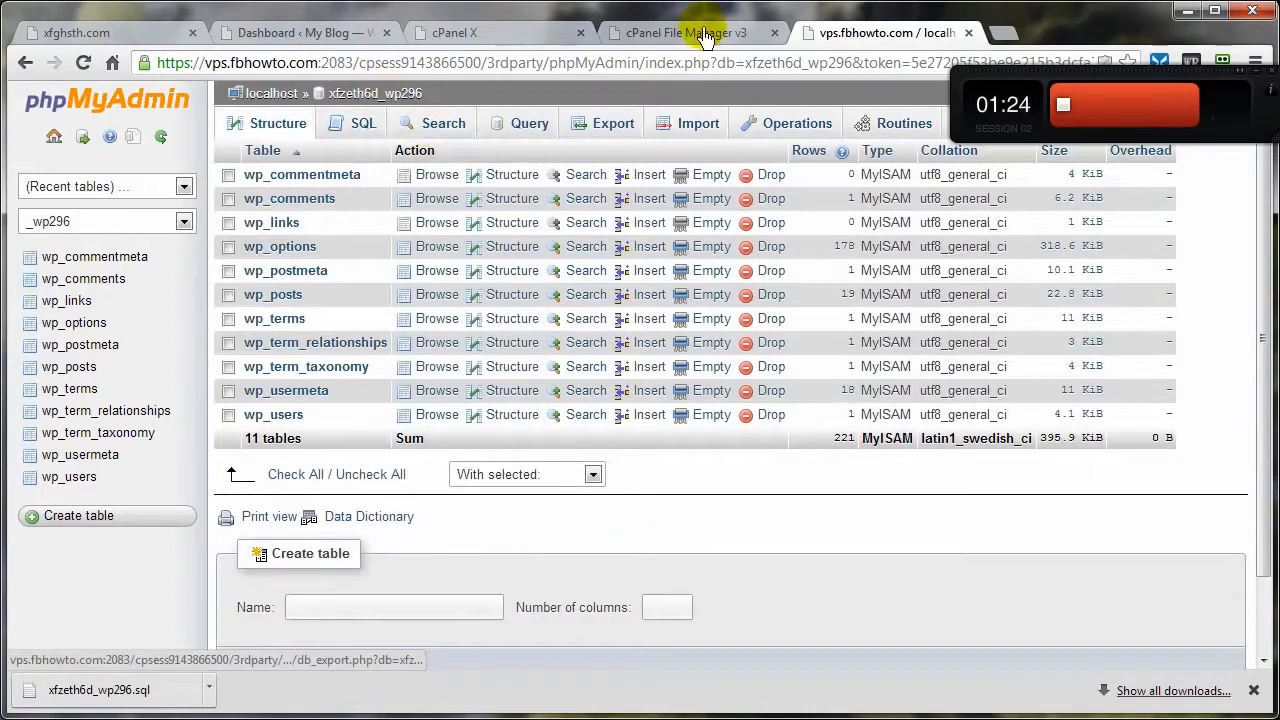
click(500, 34)
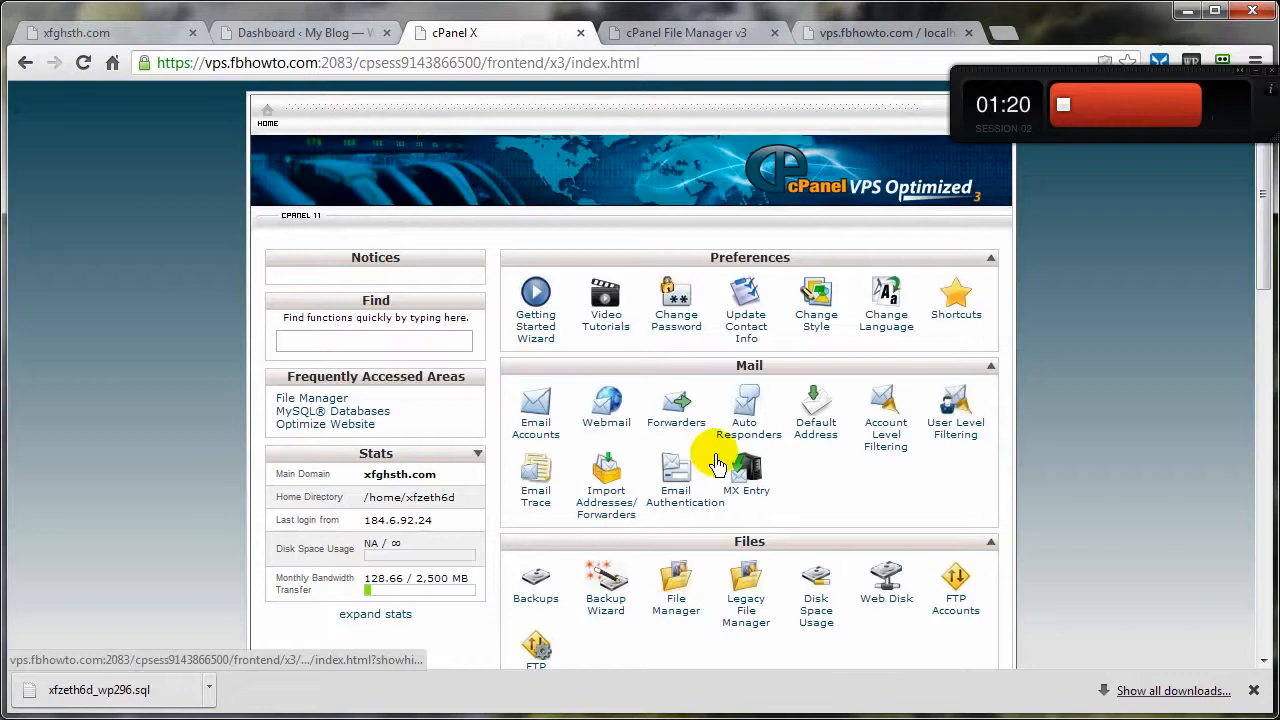
Step: Extract 03-23-2013.zip into public_html in File Manager
click(665, 38)
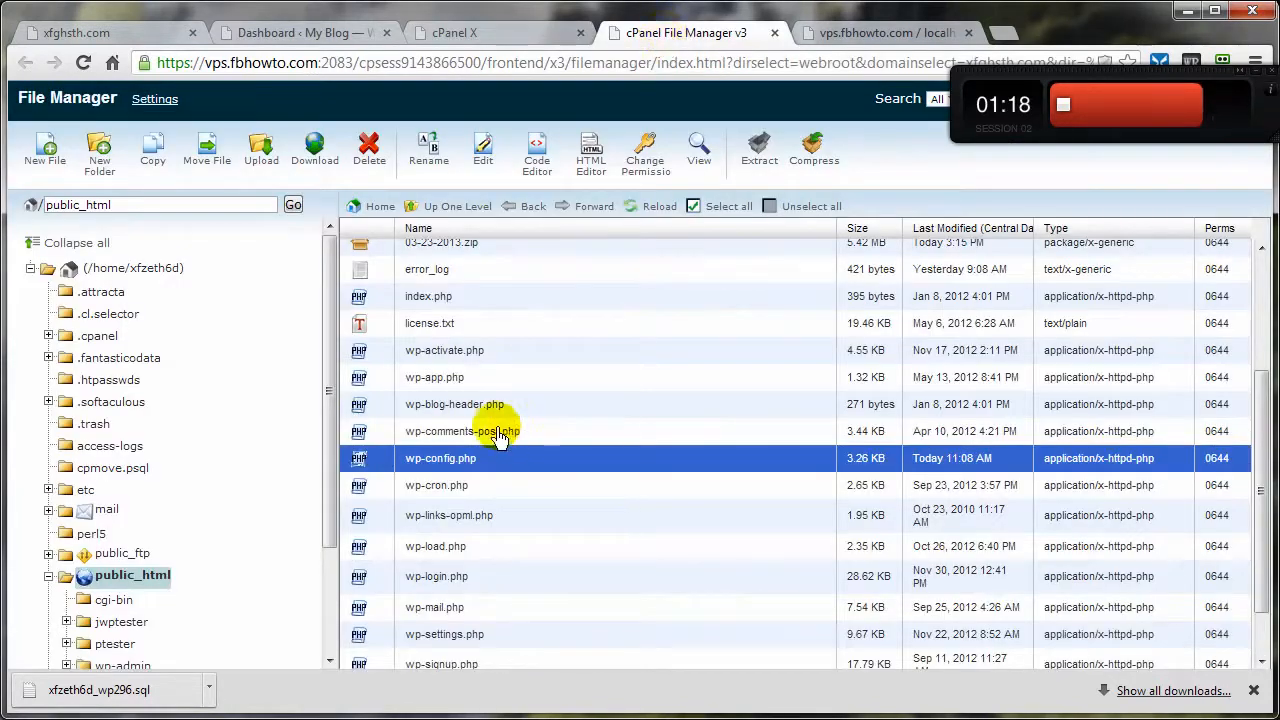
click(440, 258)
scroll(435, 300, up, 3)
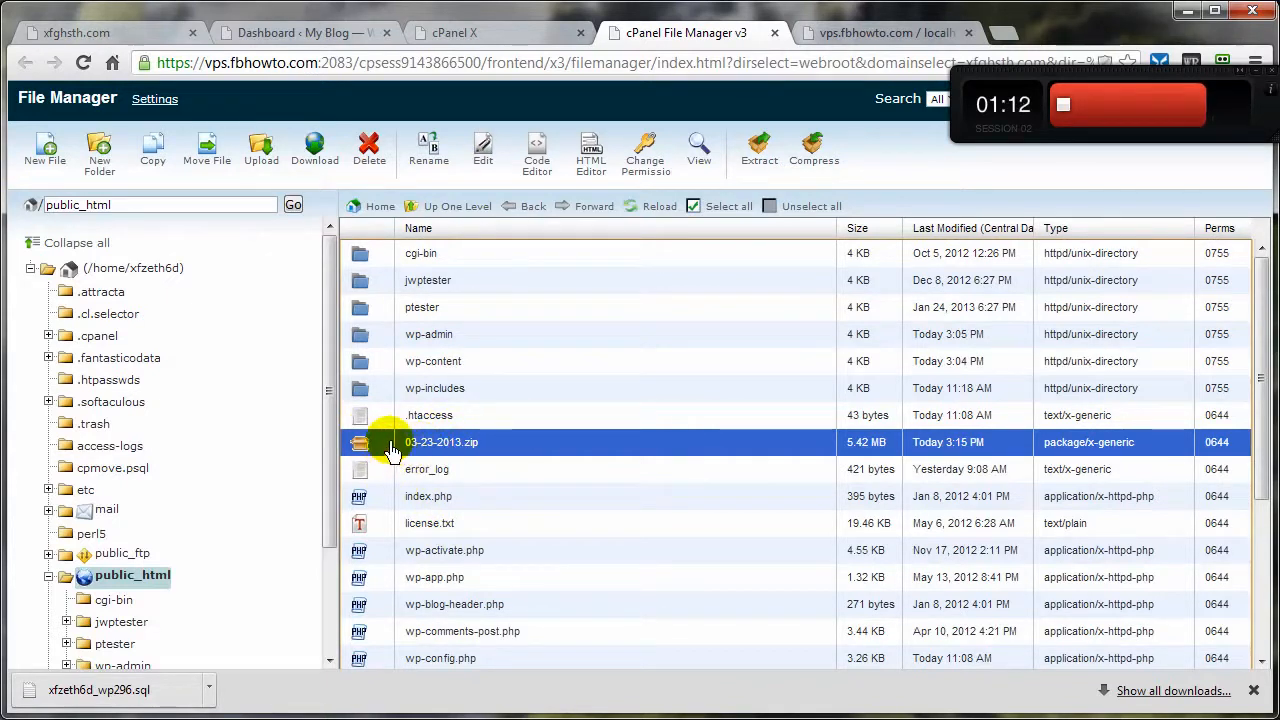
click(760, 165)
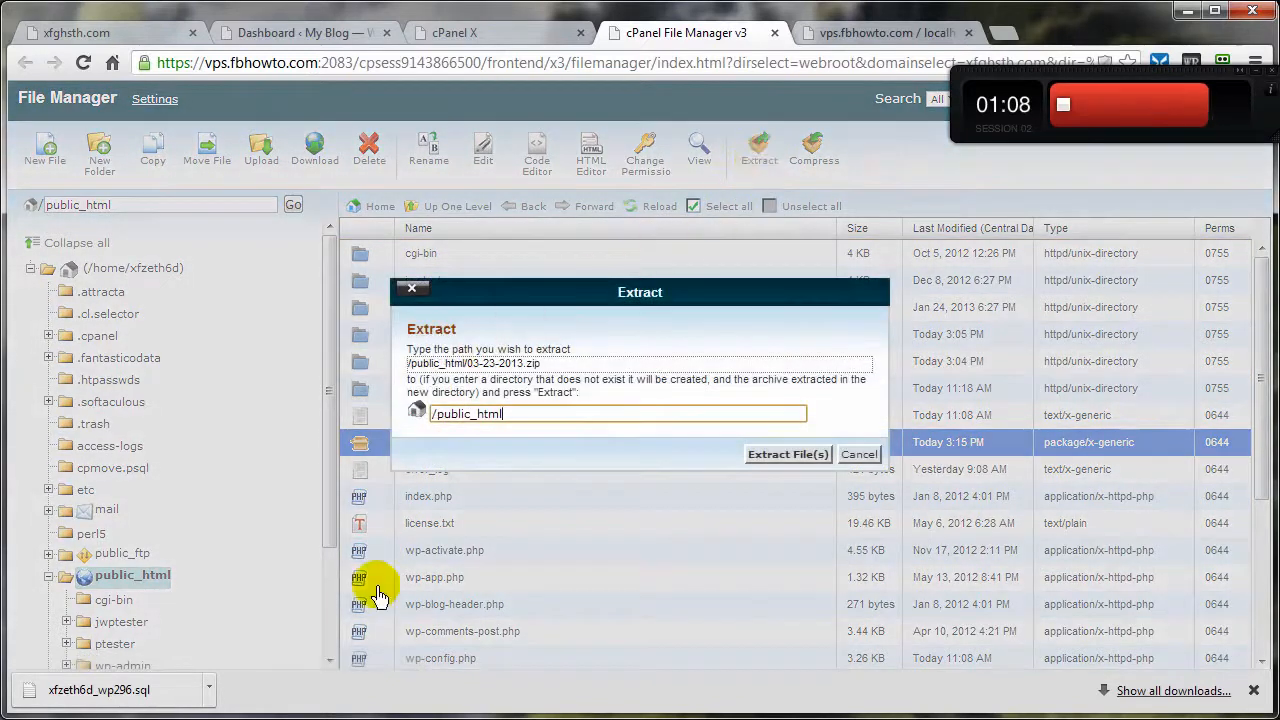
click(787, 457)
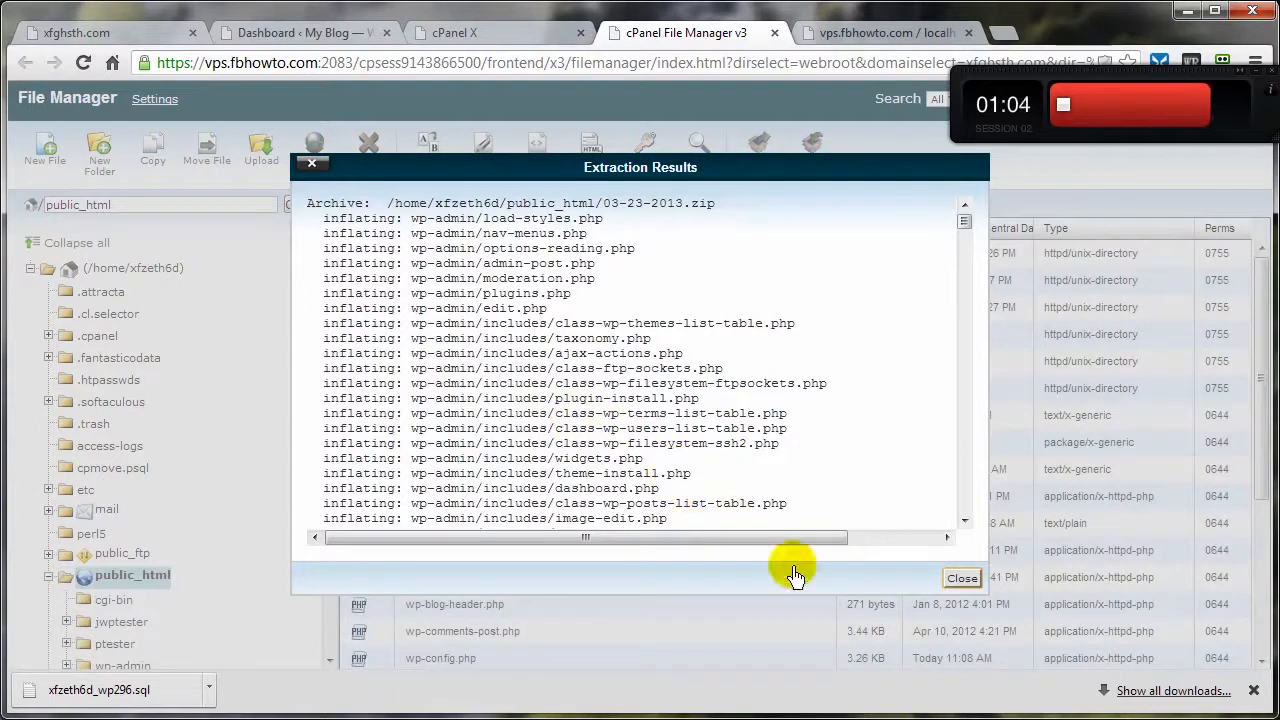
click(960, 580)
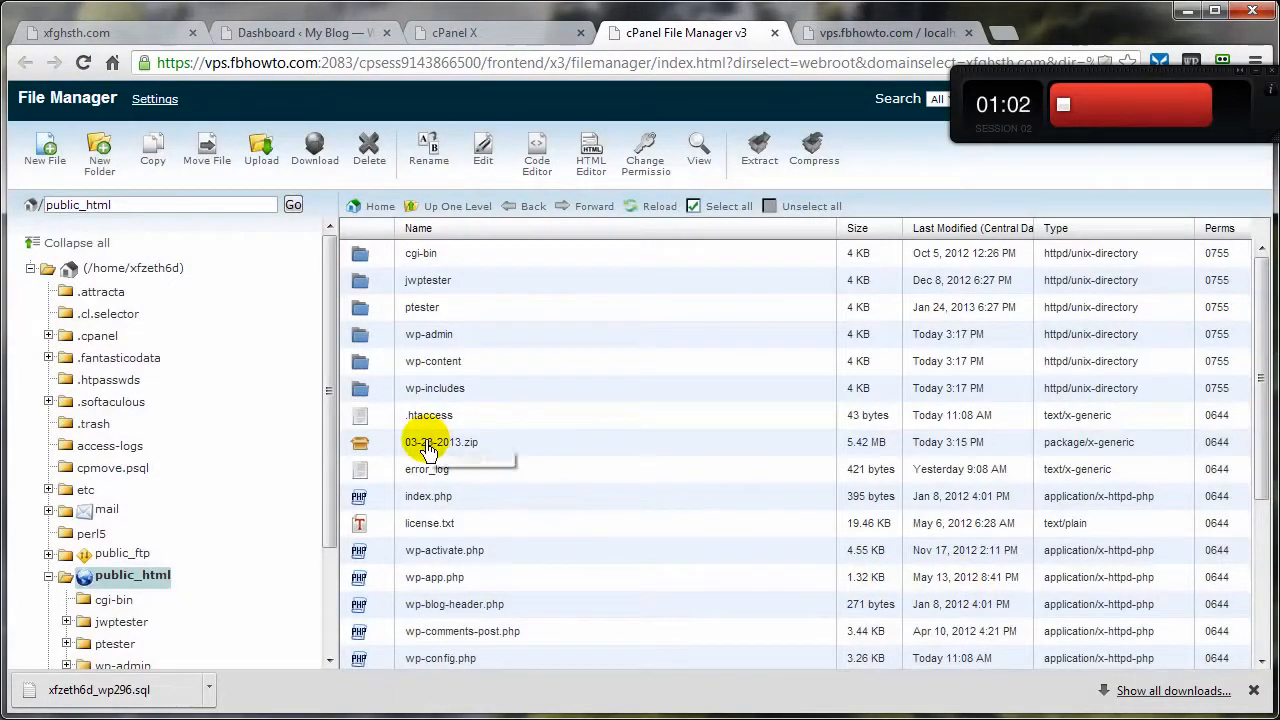
Step: Delete 03-23-2013.zip and reload the blog to confirm it displays again
click(364, 446)
click(362, 160)
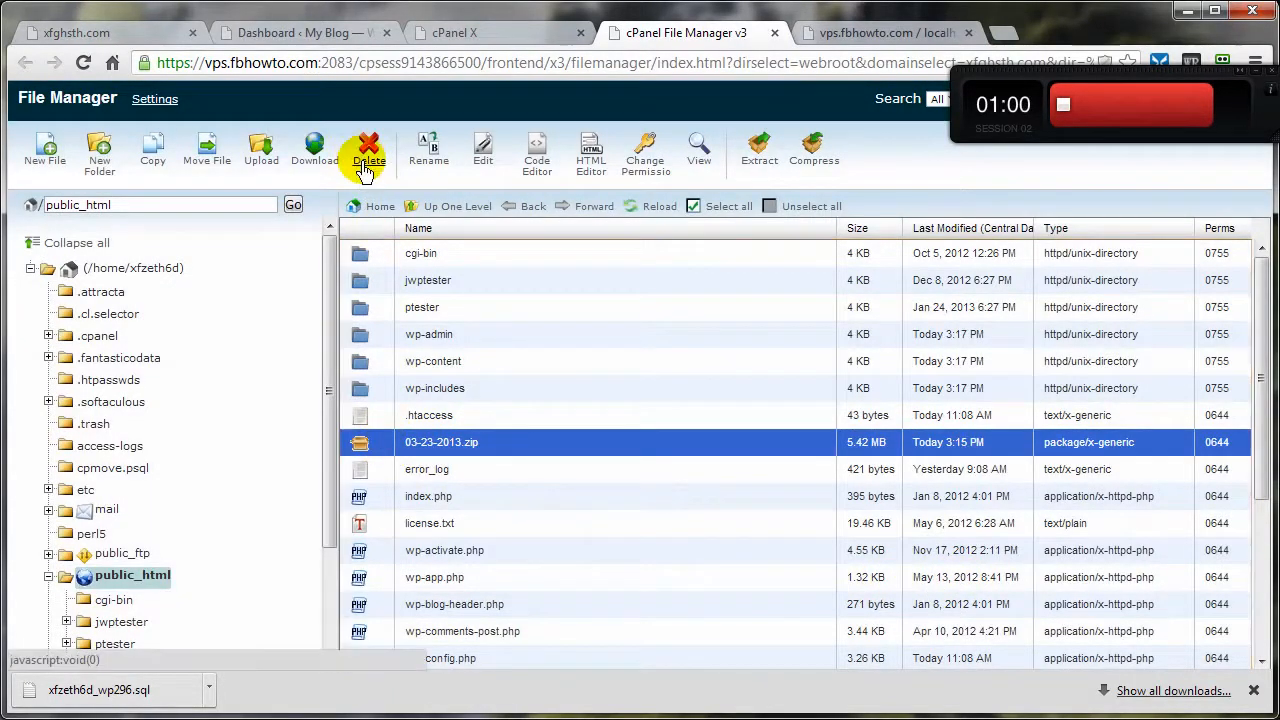
click(785, 438)
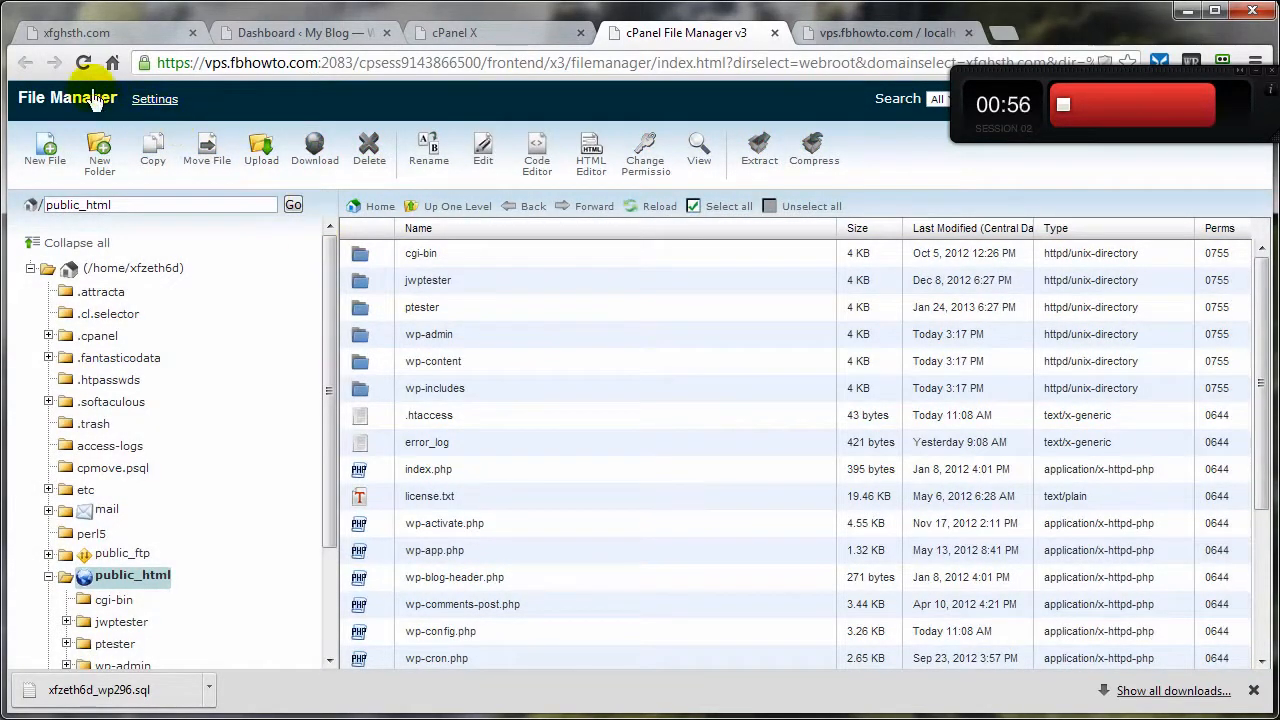
click(70, 33)
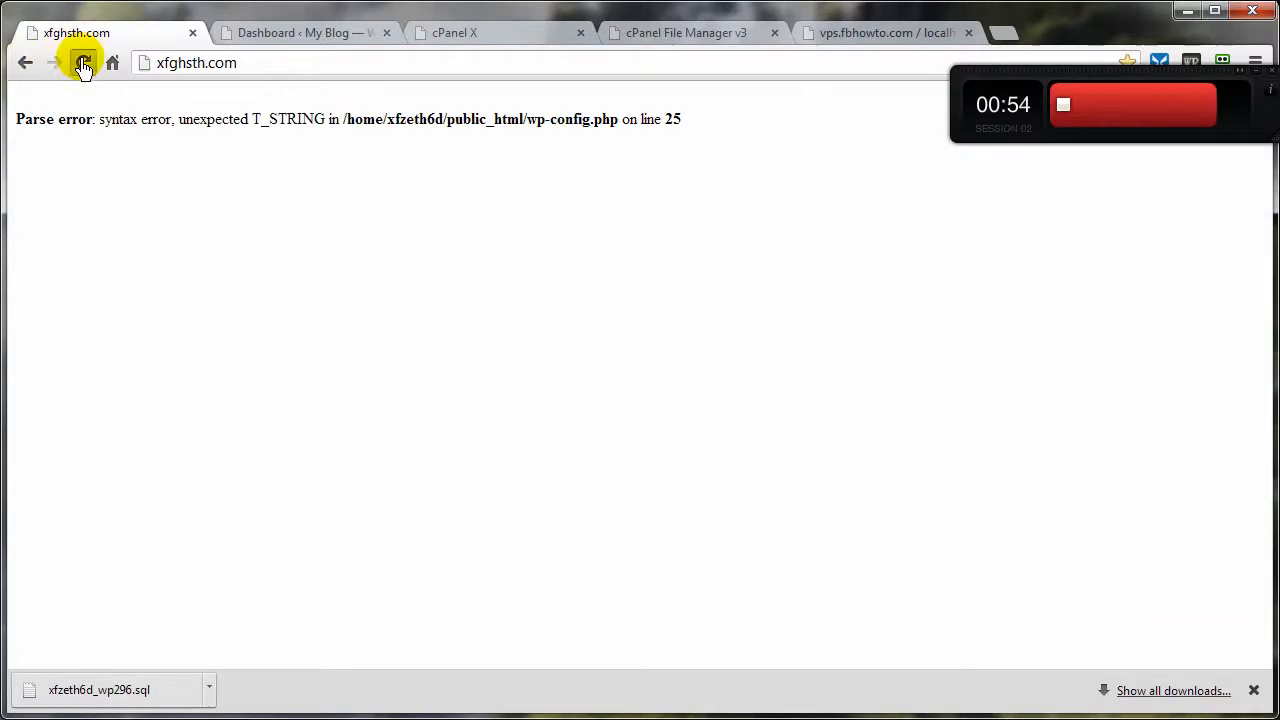
click(83, 60)
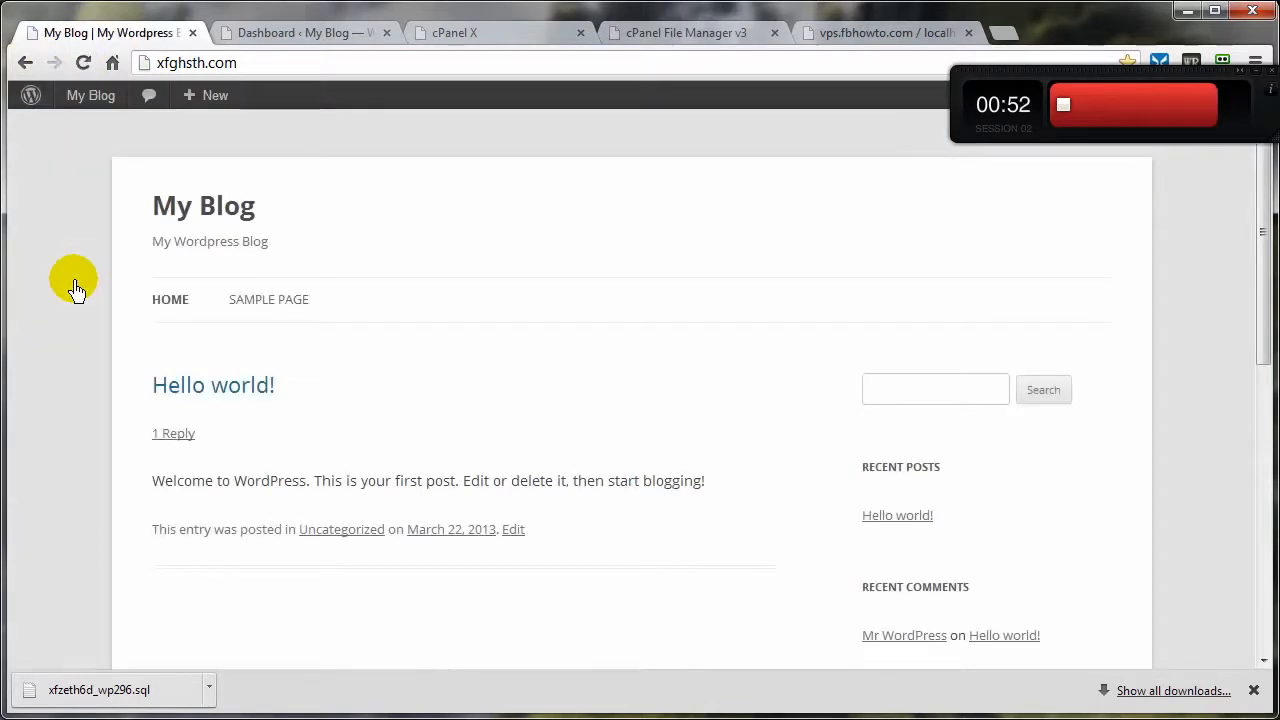